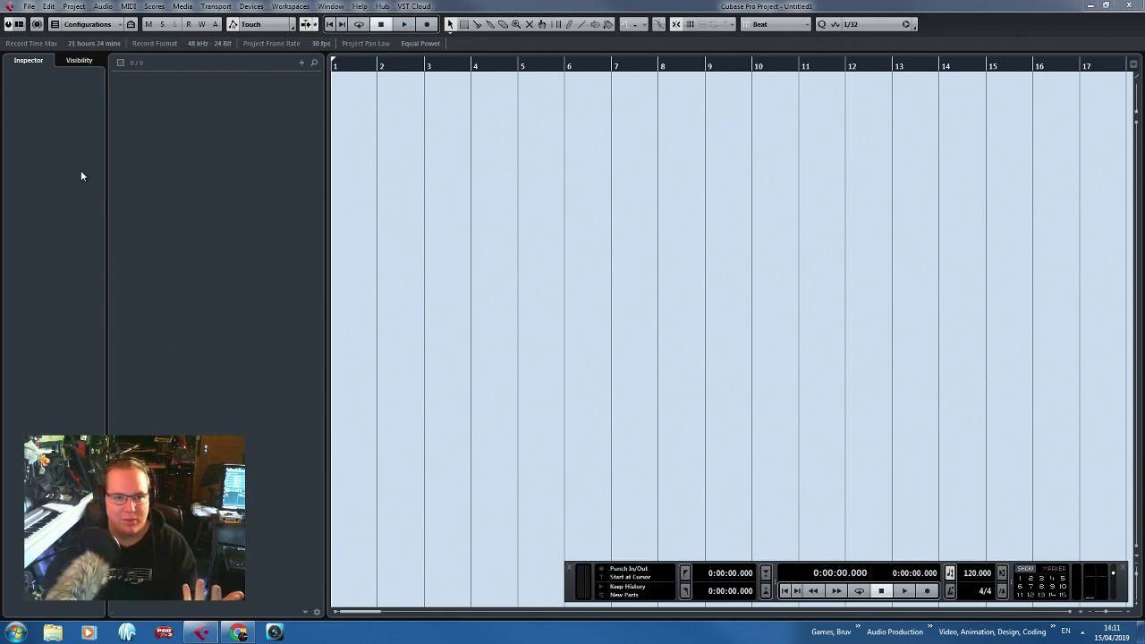
# Start adding new instrument tracks and set the track count to 3.
pyautogui.rightClick(204, 226)
pyautogui.click(259, 246)
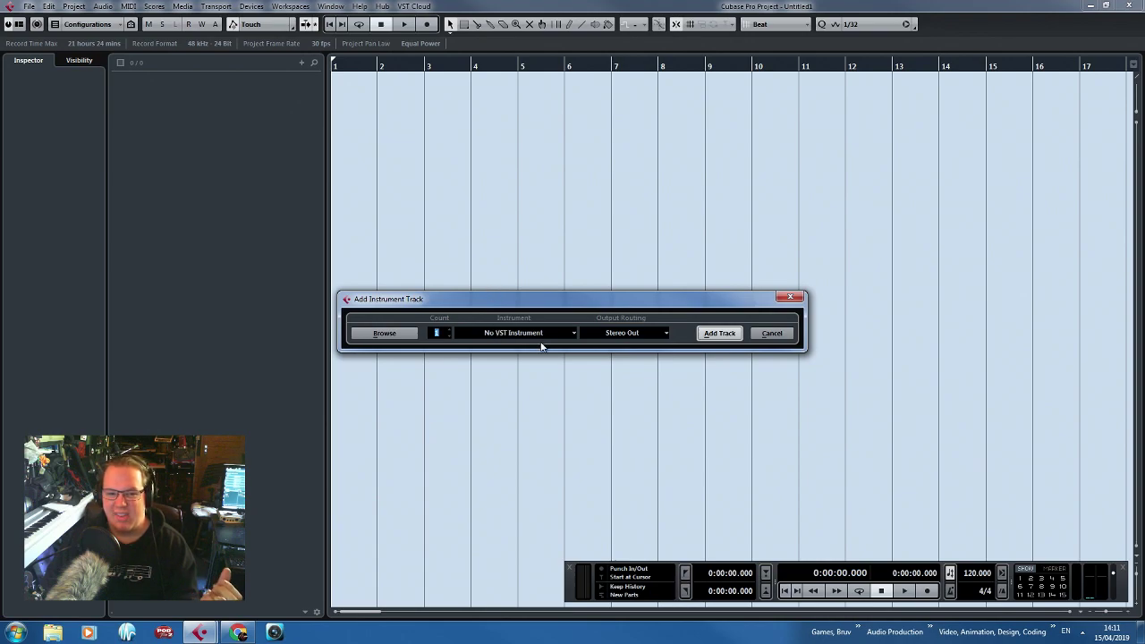
pyautogui.click(457, 333)
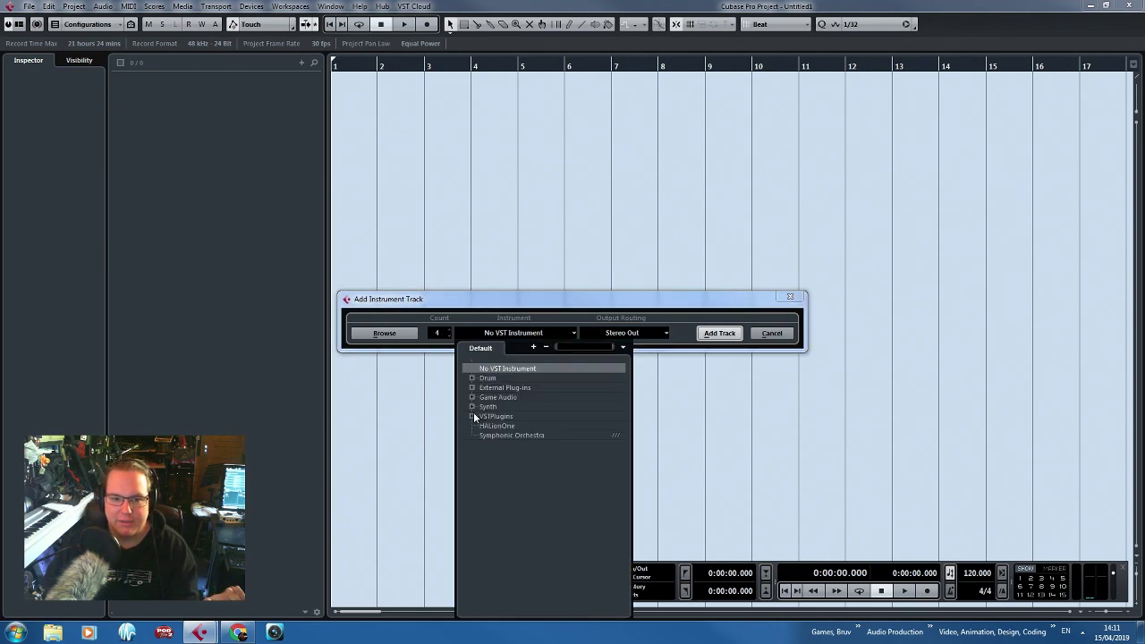
pyautogui.click(449, 331)
pyautogui.click(513, 333)
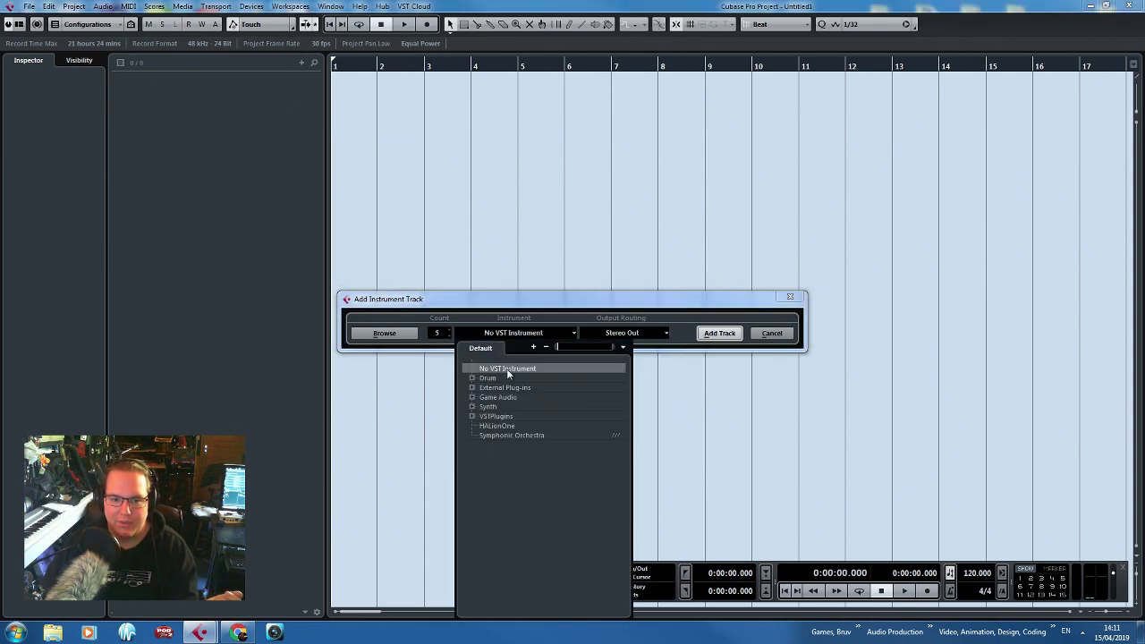
pyautogui.click(471, 407)
pyautogui.click(471, 483)
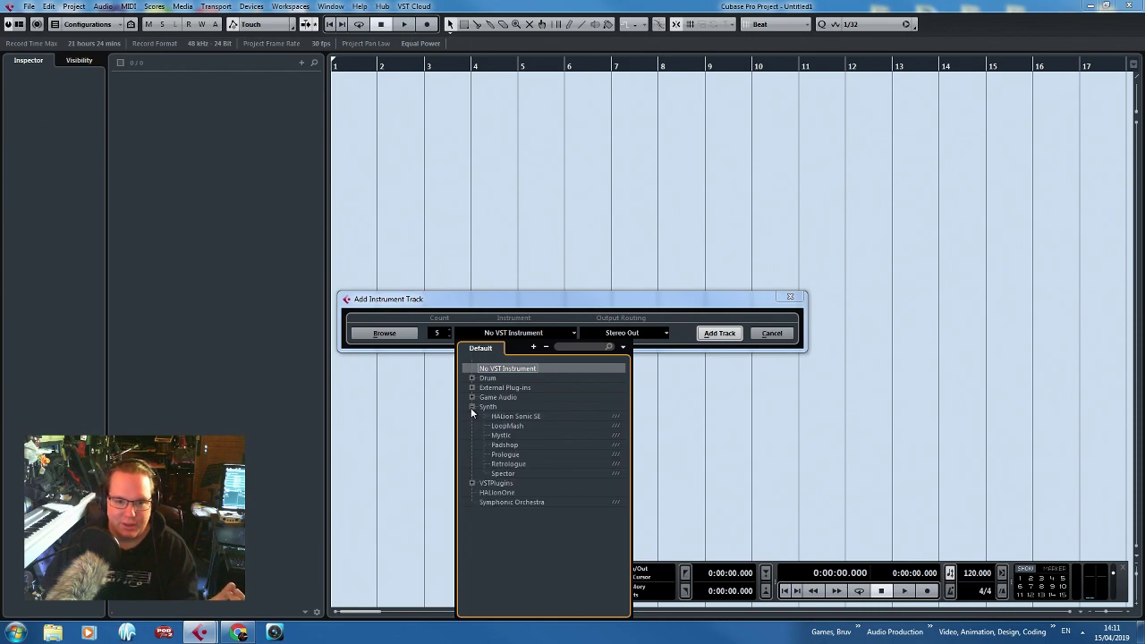
pyautogui.click(471, 407)
pyautogui.click(461, 279)
pyautogui.click(449, 337)
pyautogui.click(449, 336)
pyautogui.click(449, 336)
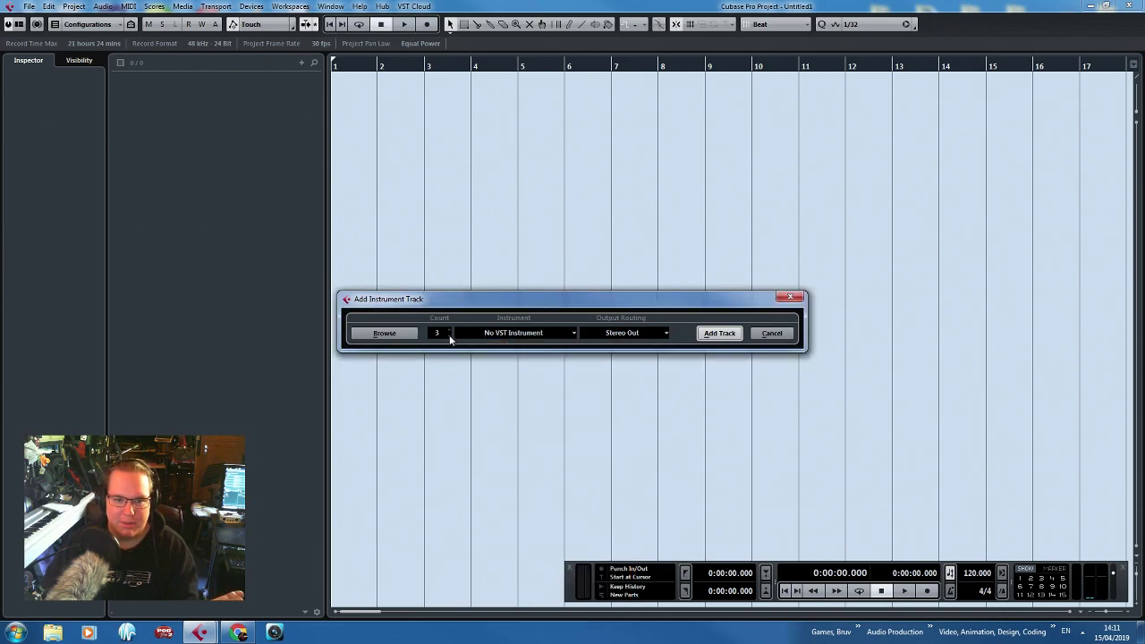
# Choose Kontakt 5 as the instrument and add the three tracks routed to Stereo Out.
pyautogui.click(503, 335)
pyautogui.click(450, 328)
pyautogui.click(512, 333)
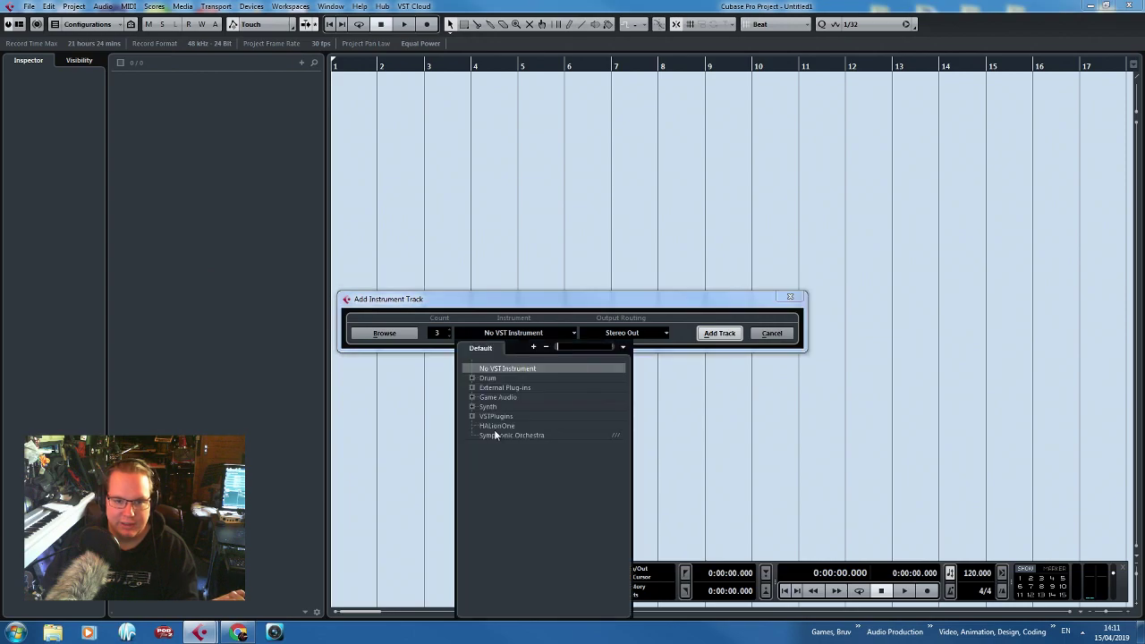
pyautogui.click(472, 416)
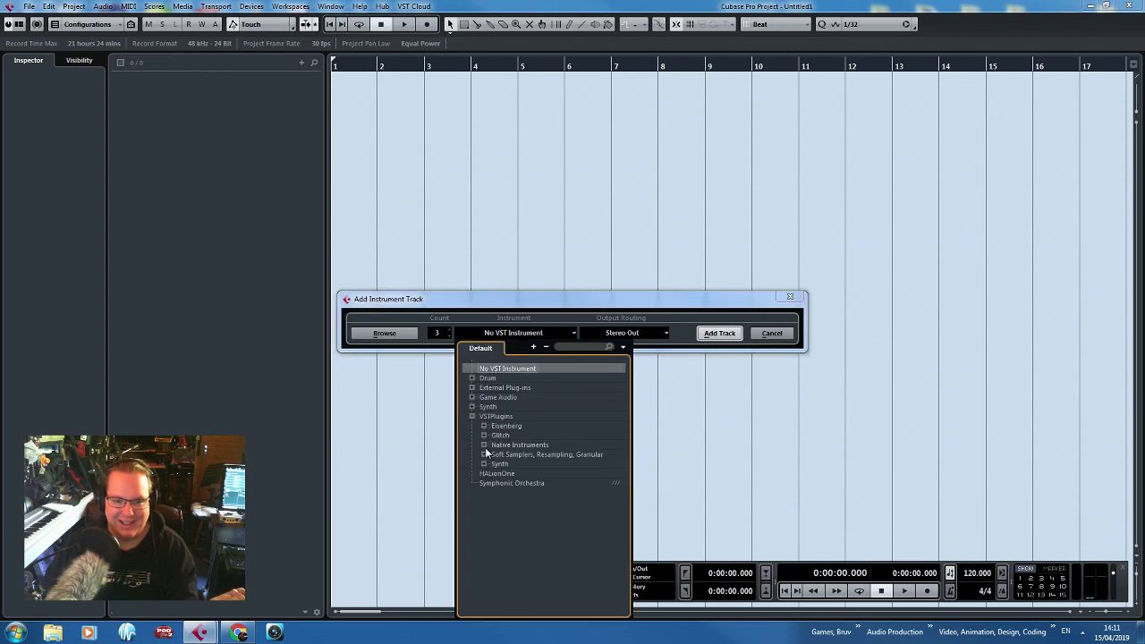
pyautogui.click(527, 512)
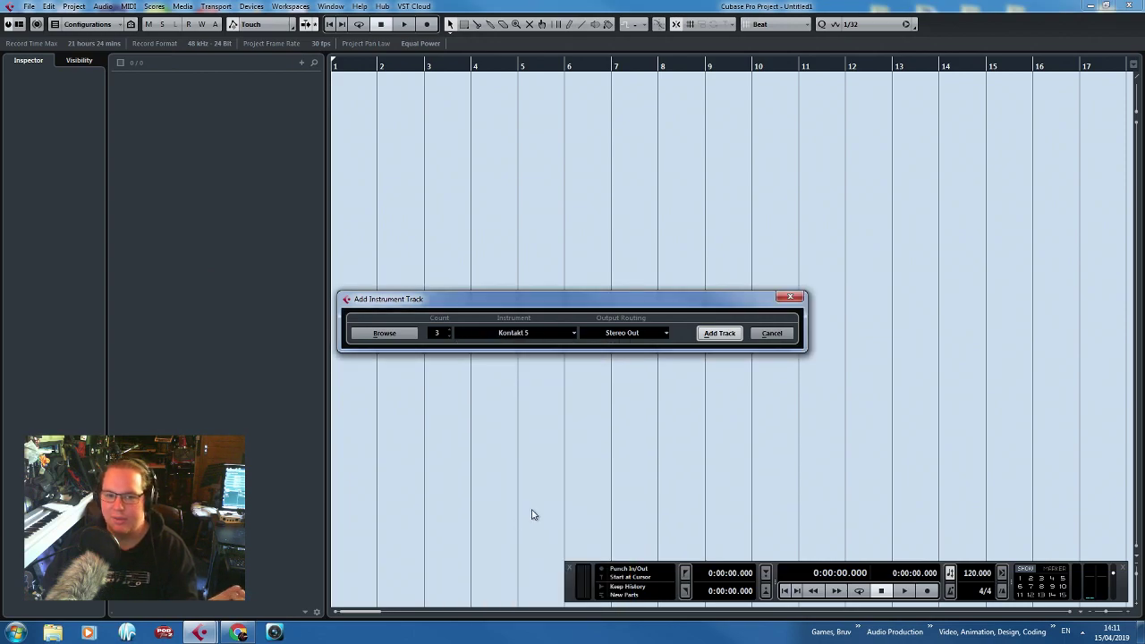
pyautogui.click(721, 334)
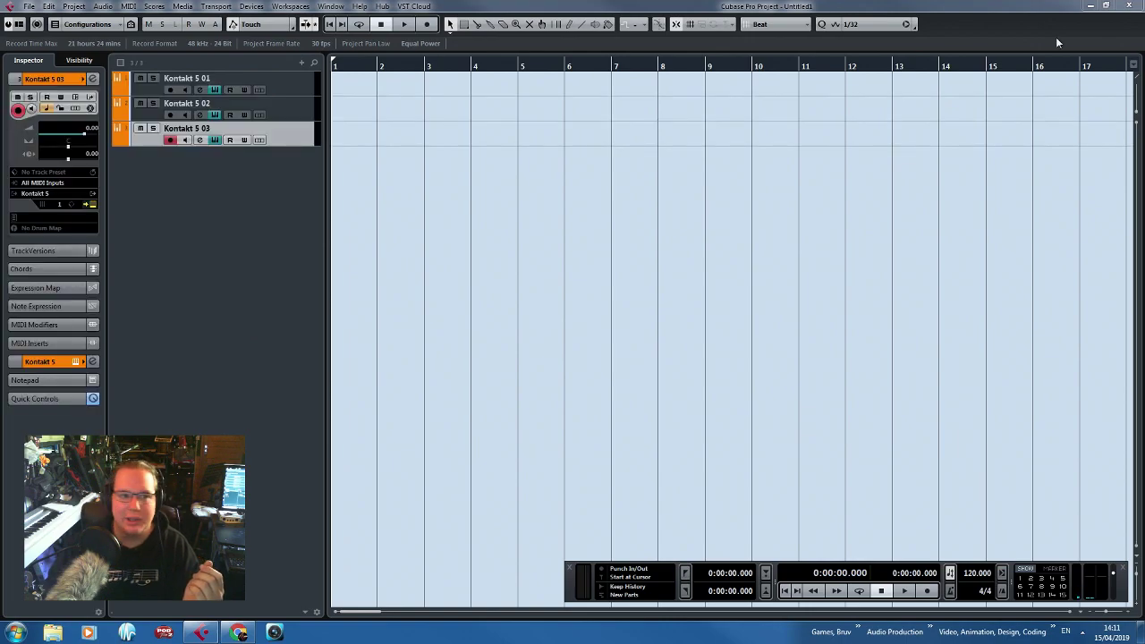
# Add one instrument track that uses the Native Instruments plug-in Massive, routed to Stereo Out.
pyautogui.rightClick(257, 198)
pyautogui.click(290, 220)
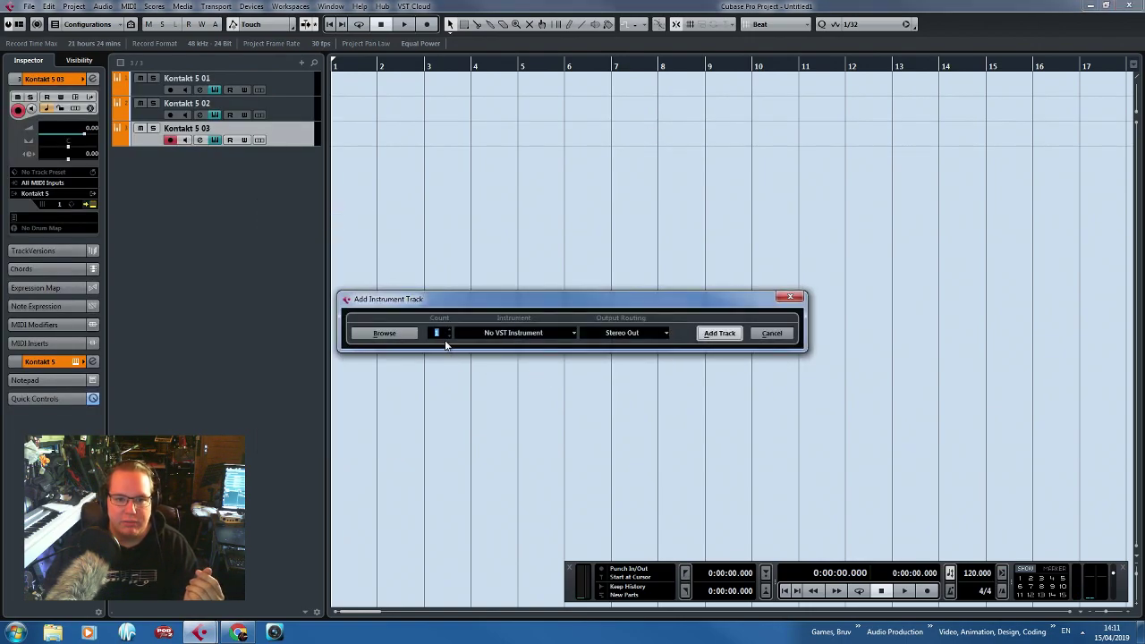
pyautogui.click(496, 332)
pyautogui.click(472, 416)
pyautogui.click(484, 444)
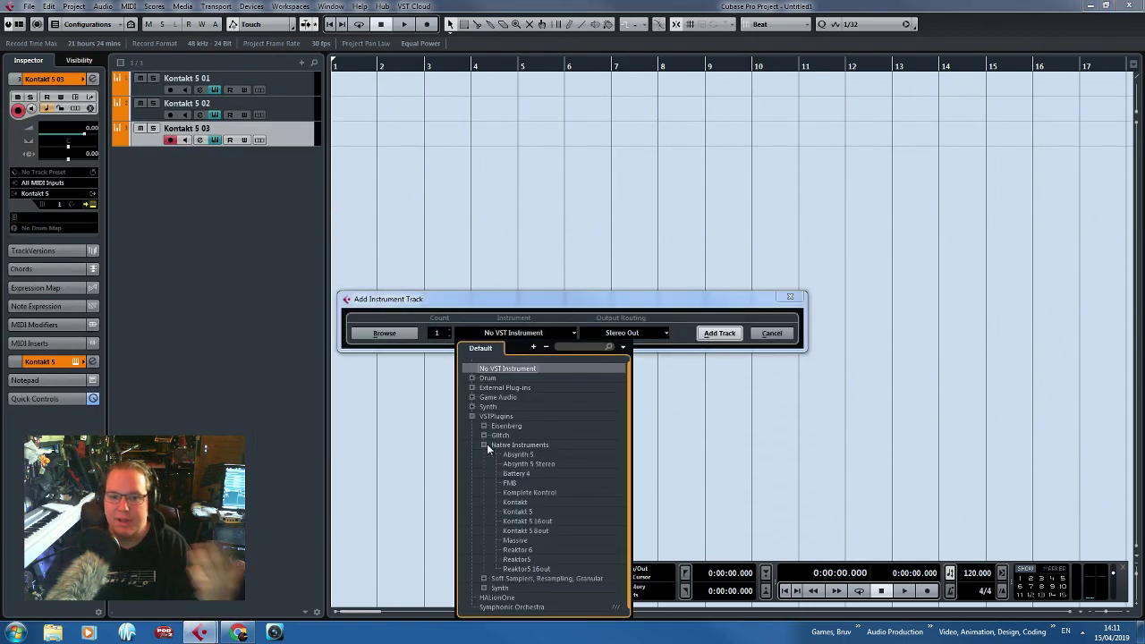
pyautogui.click(516, 541)
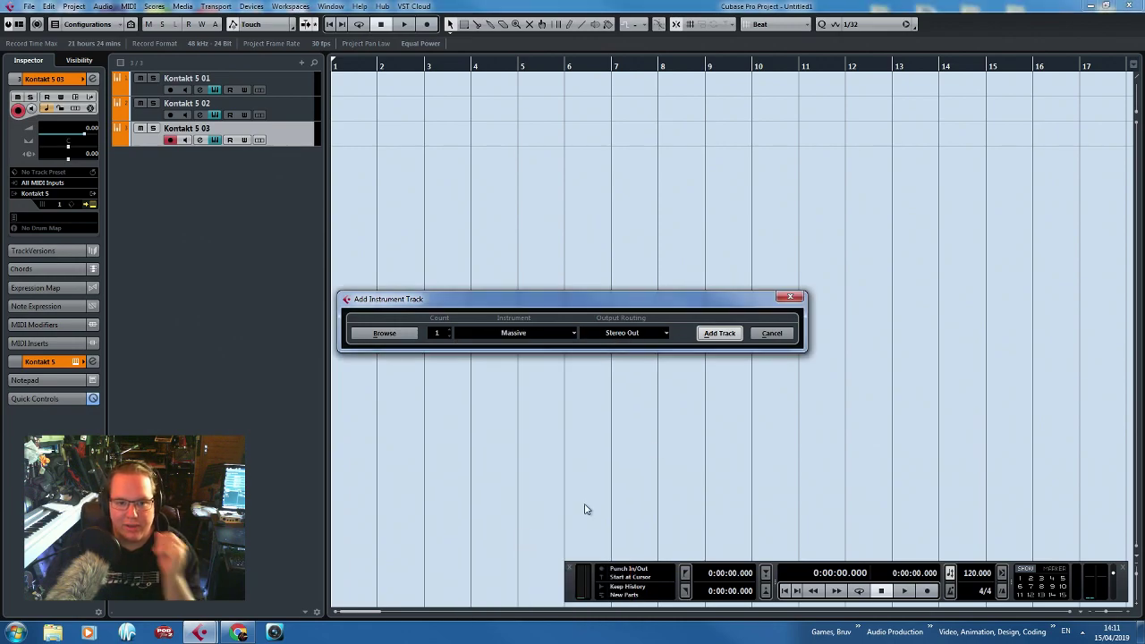
pyautogui.click(719, 333)
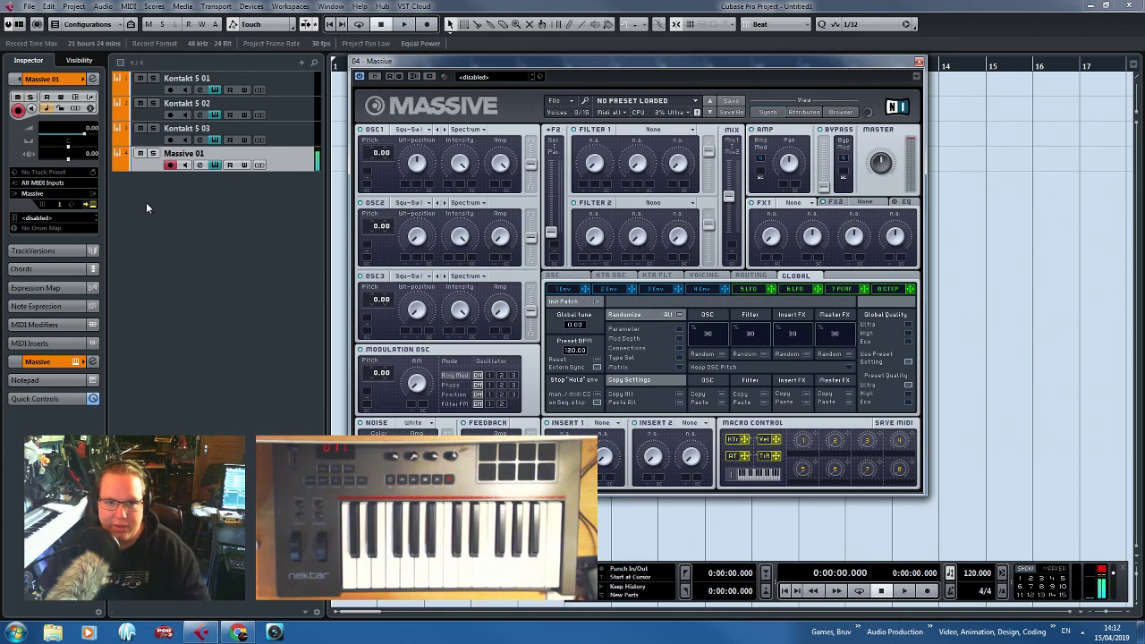
# Add one instrument track that uses the Retrologue synth, routed to Stereo Out.
pyautogui.rightClick(171, 193)
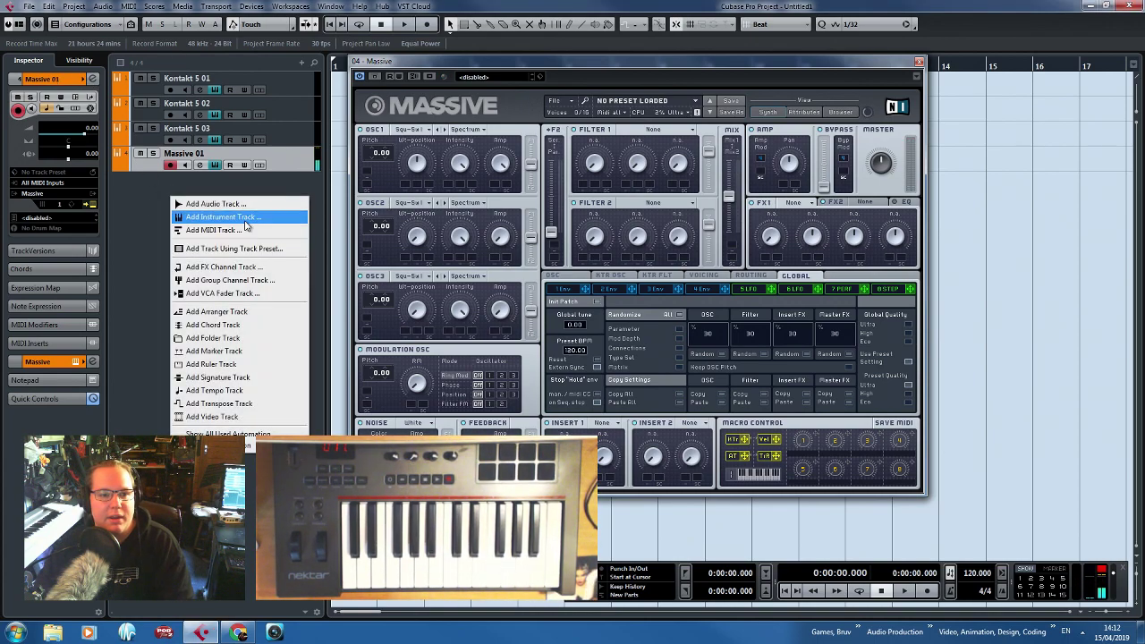
pyautogui.click(224, 216)
pyautogui.click(555, 333)
pyautogui.click(473, 417)
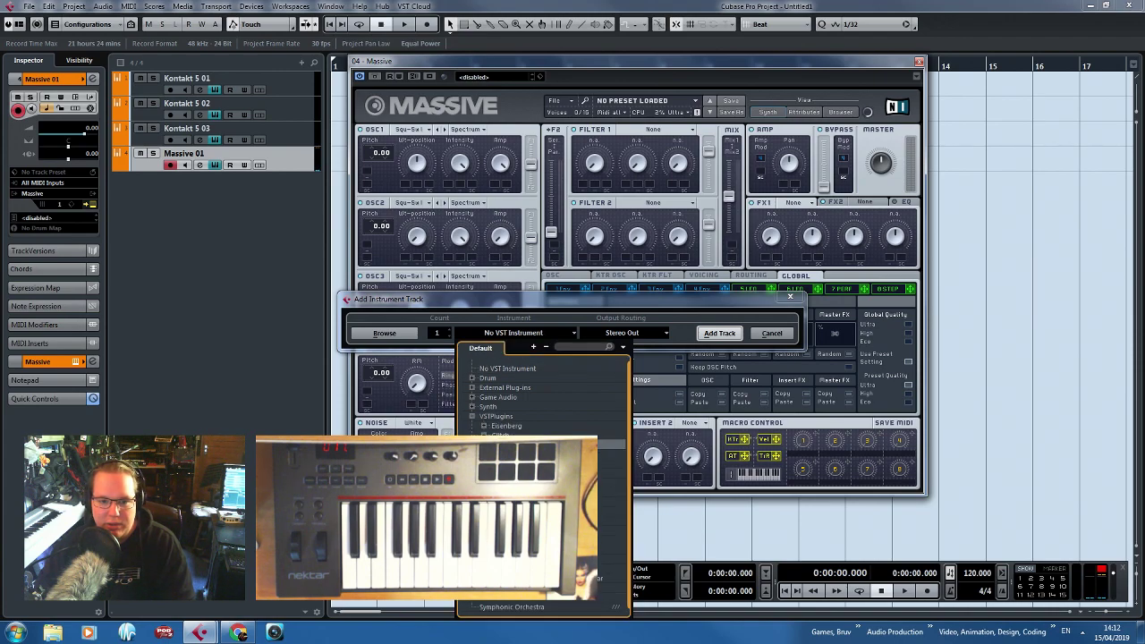
pyautogui.scroll(-3, 544, 483)
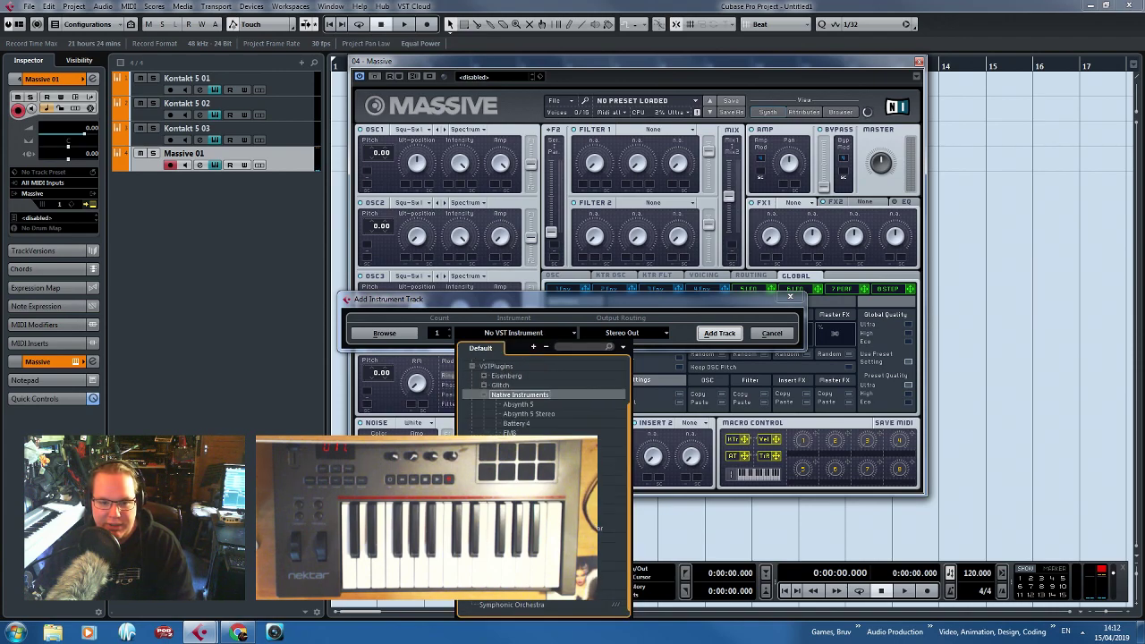
pyautogui.scroll(3, 544, 483)
pyautogui.scroll(-1, 544, 484)
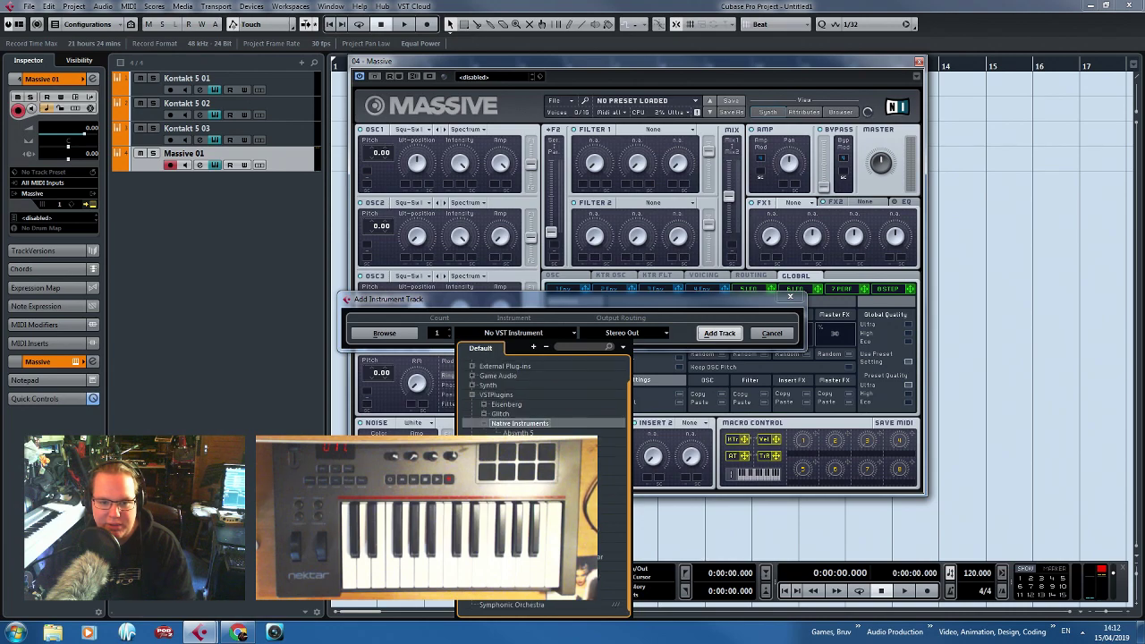
pyautogui.click(485, 424)
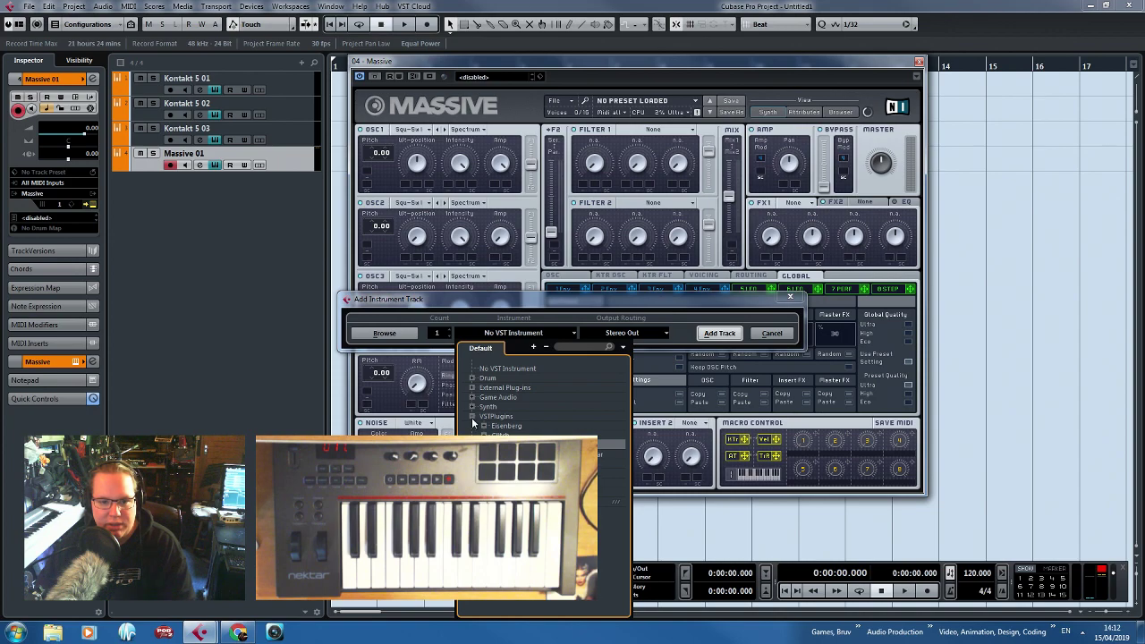
pyautogui.click(474, 418)
pyautogui.click(471, 408)
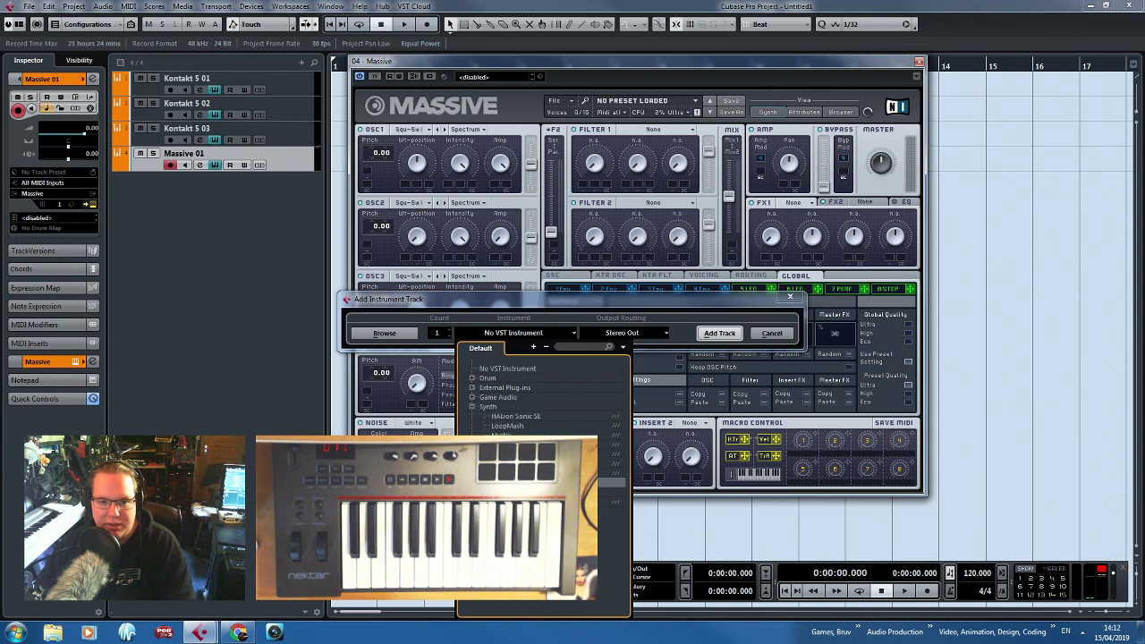
pyautogui.click(521, 483)
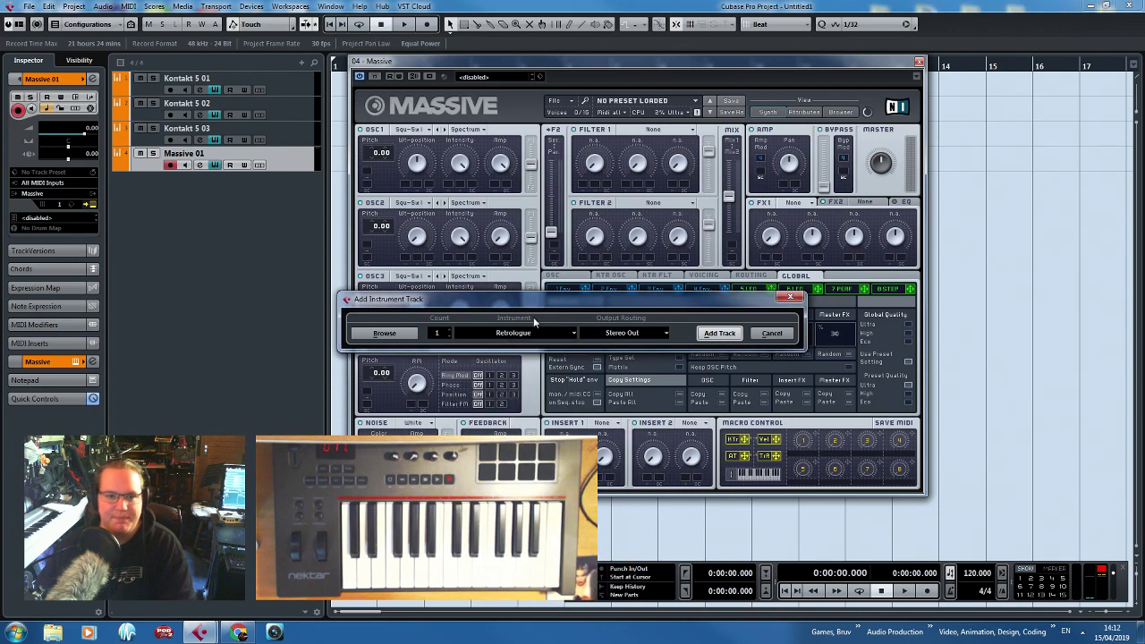
pyautogui.click(718, 333)
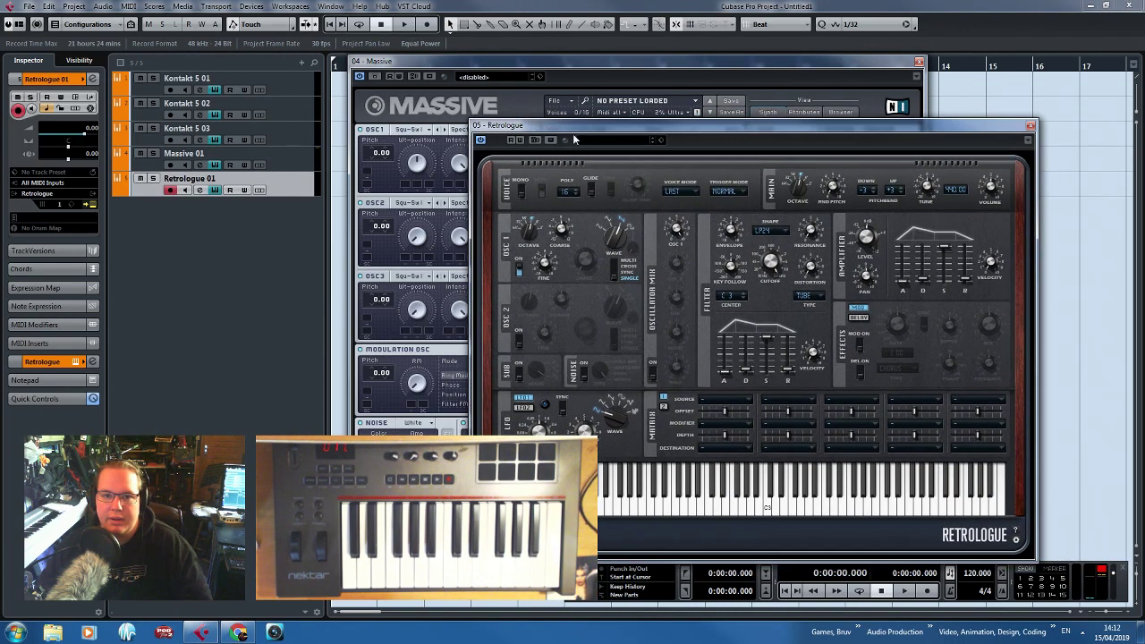
# Search the Retrologue presets for "sub" and "bass", and load the Numb Bass preset.
pyautogui.click(666, 158)
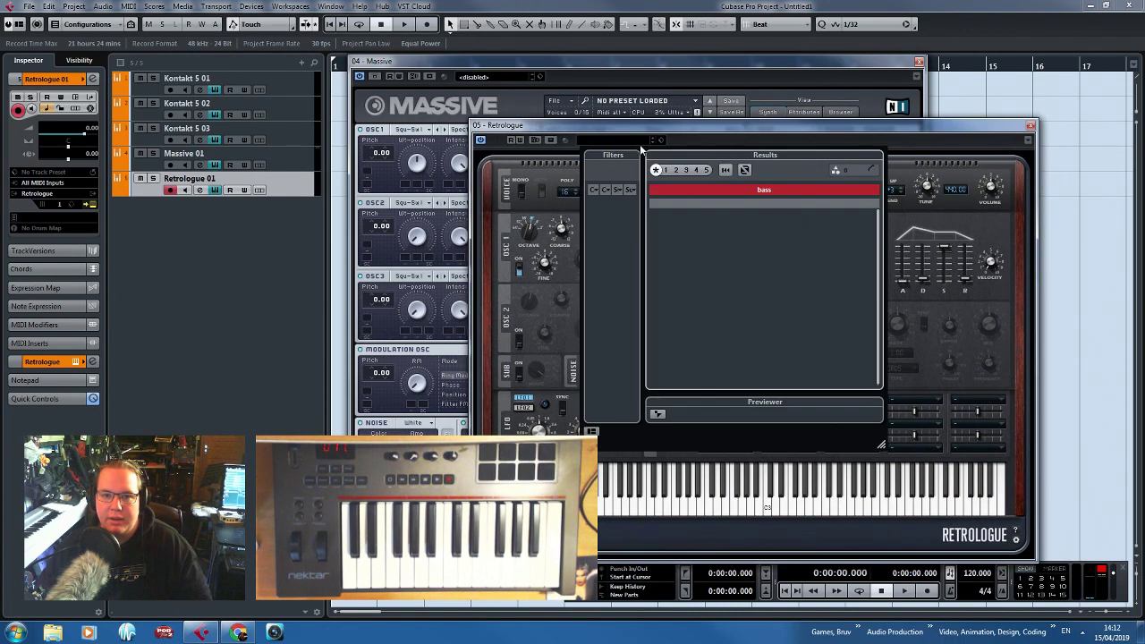
pyautogui.doubleClick(775, 190)
pyautogui.write('sub')
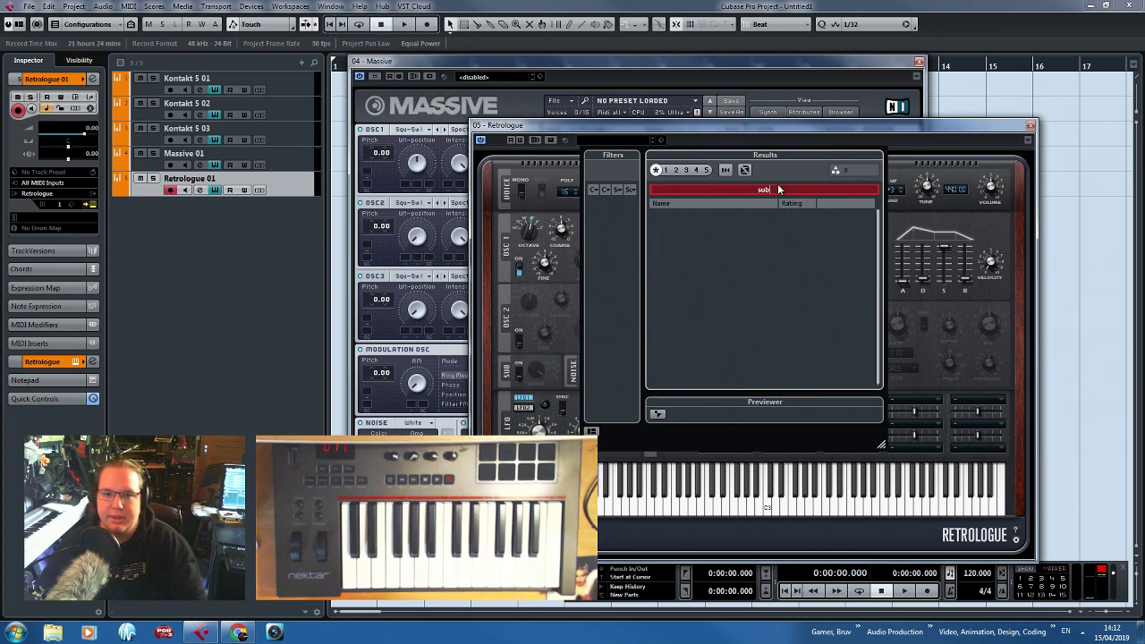
pyautogui.press('BackSpace')
pyautogui.press('BackSpace')
pyautogui.press('BackSpace')
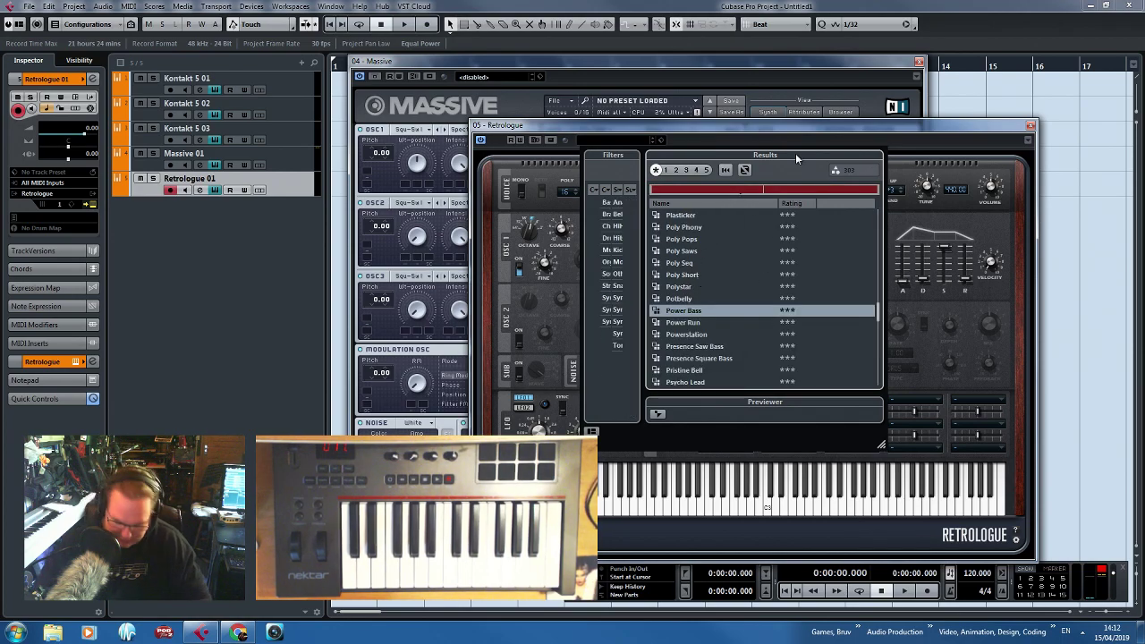
pyautogui.write('bass')
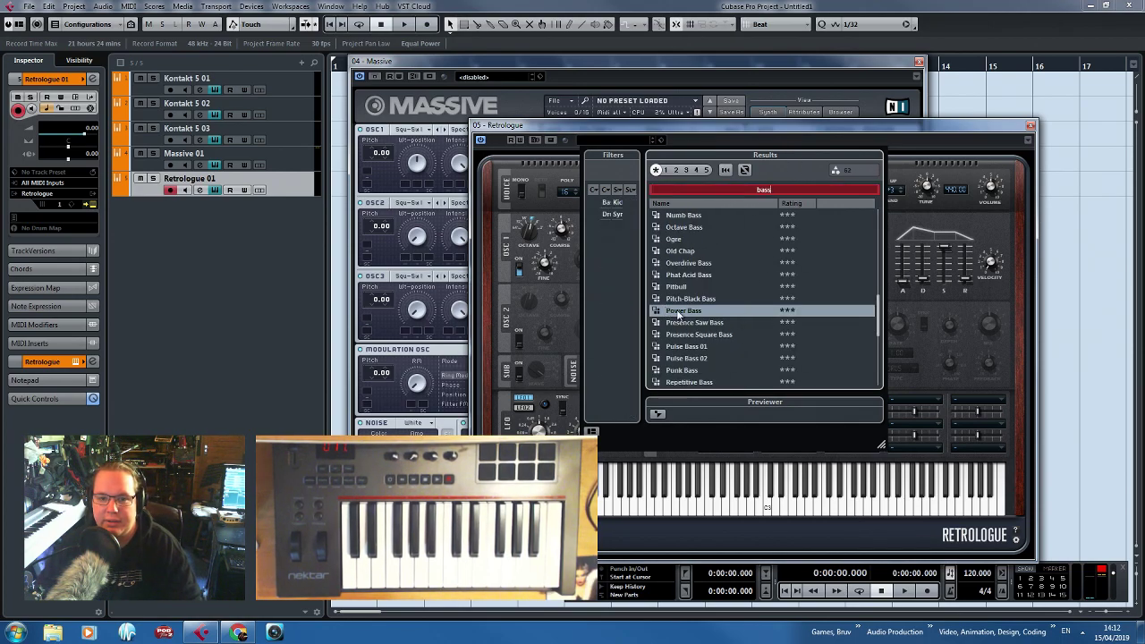
pyautogui.scroll(-2, 680, 322)
pyautogui.scroll(10, 690, 358)
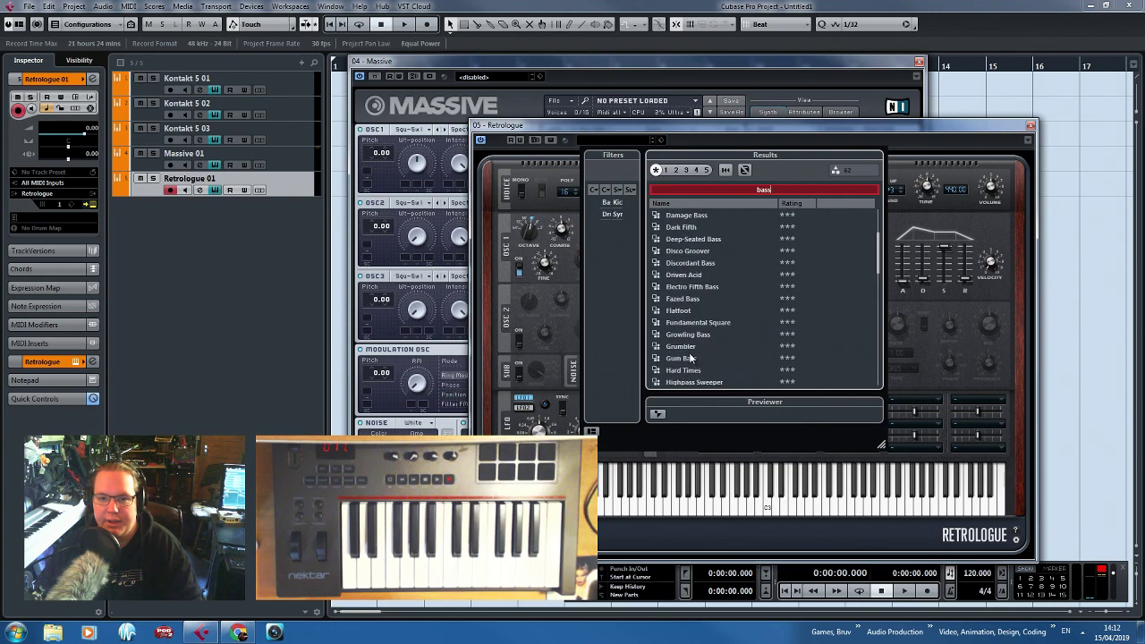
pyautogui.scroll(-3, 690, 357)
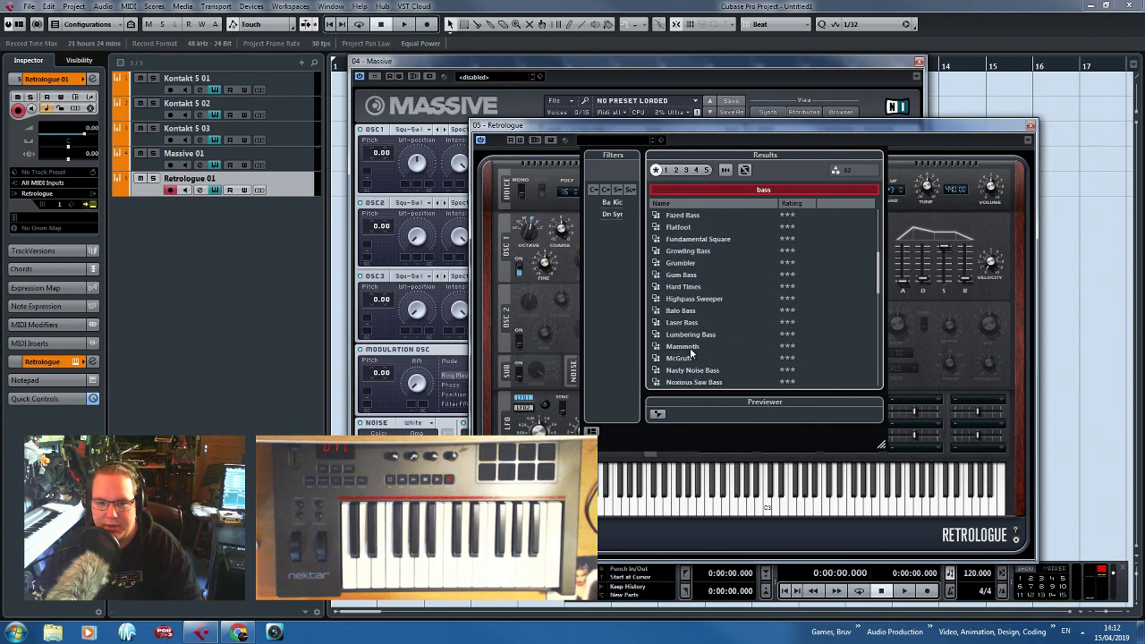
pyautogui.scroll(-1, 693, 322)
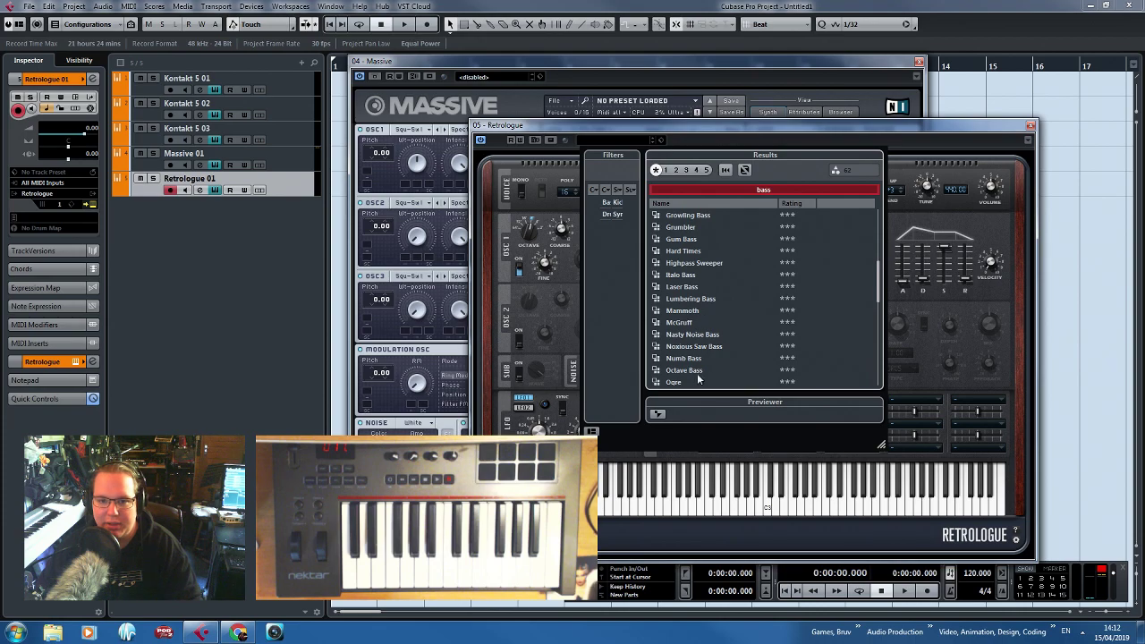
pyautogui.doubleClick(687, 358)
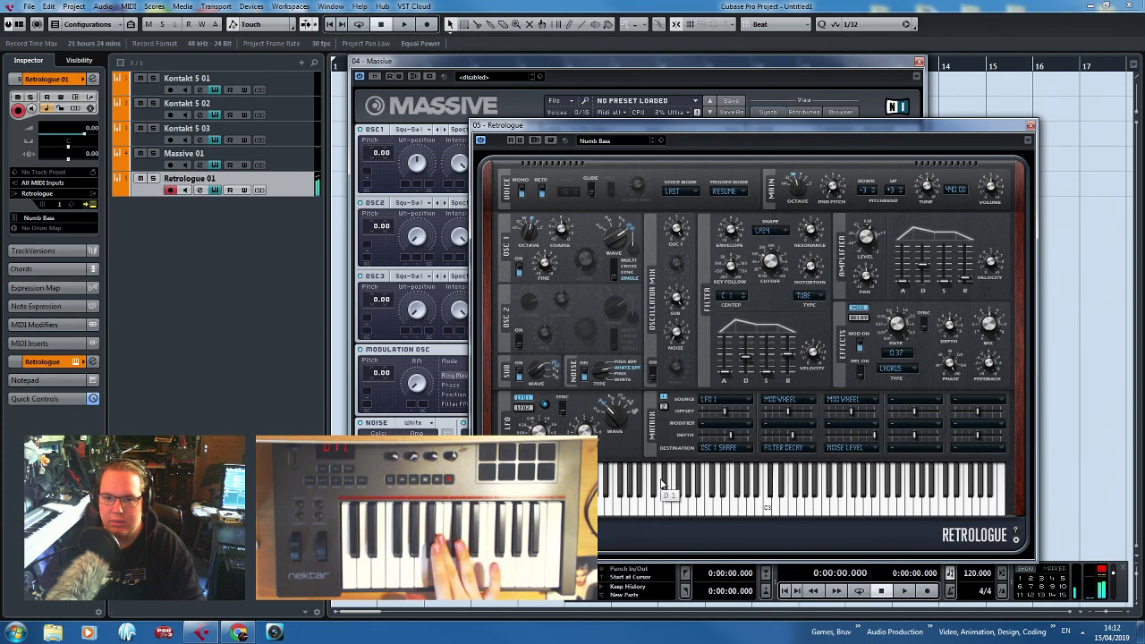
# Close the Massive plug-in window and rename the Retrologue track to "Bass 1".
pyautogui.click(919, 61)
pyautogui.doubleClick(198, 174)
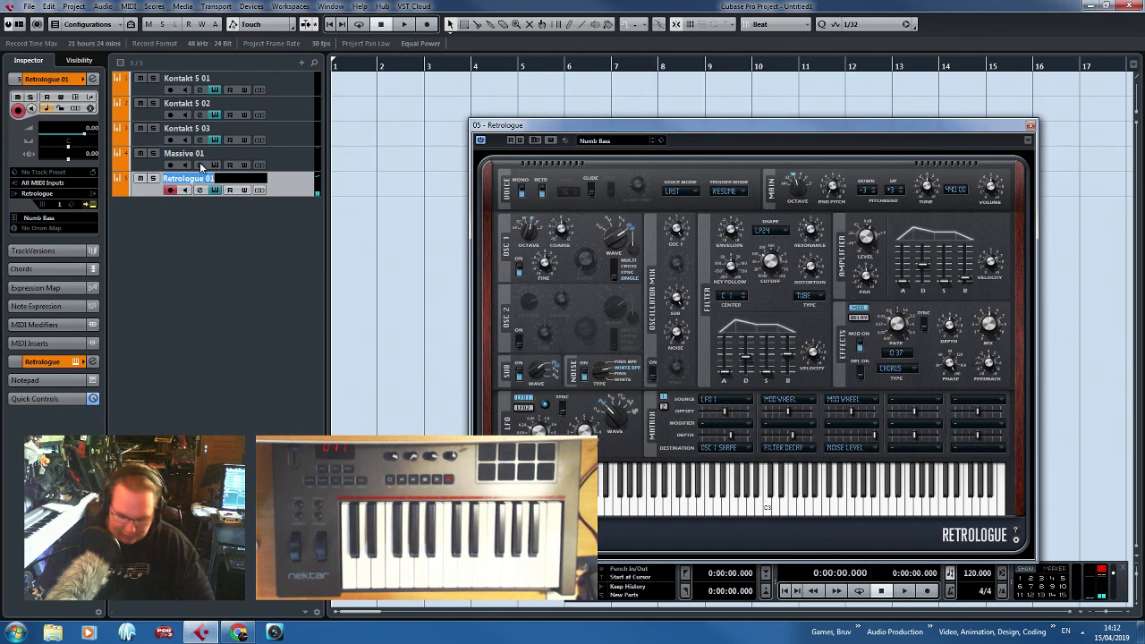
pyautogui.write('Bass 1')
pyautogui.press('Return')
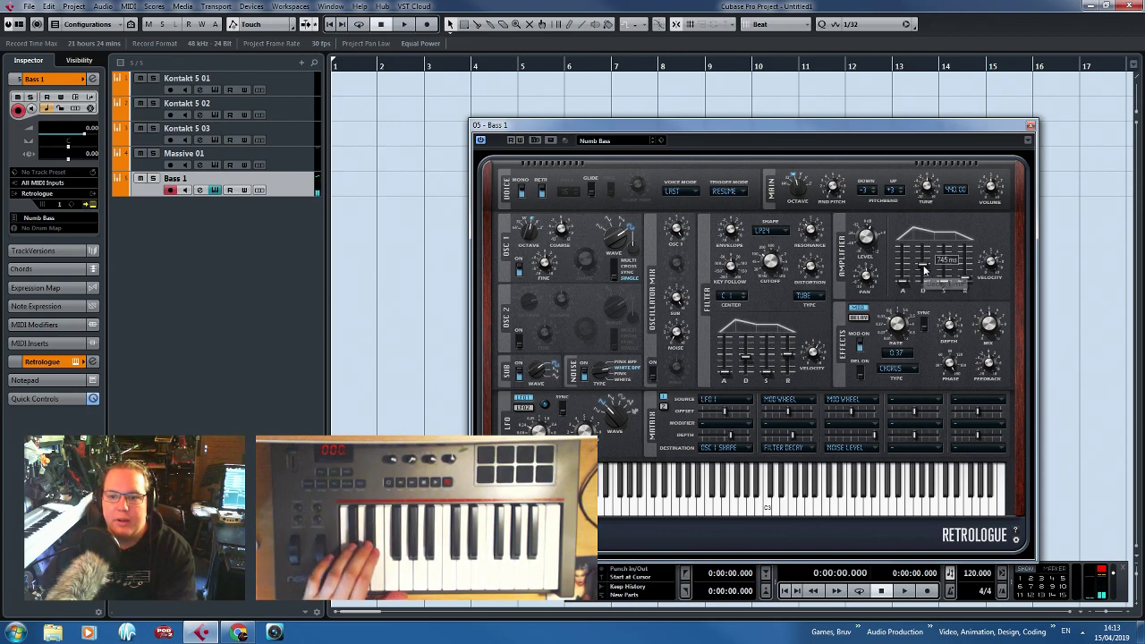
# Shape the bass synth's amplifier envelope by adjusting attack and release, with decay about 157 ms and sustain about 97%.
pyautogui.moveTo(946, 289); pyautogui.dragTo(948, 260)
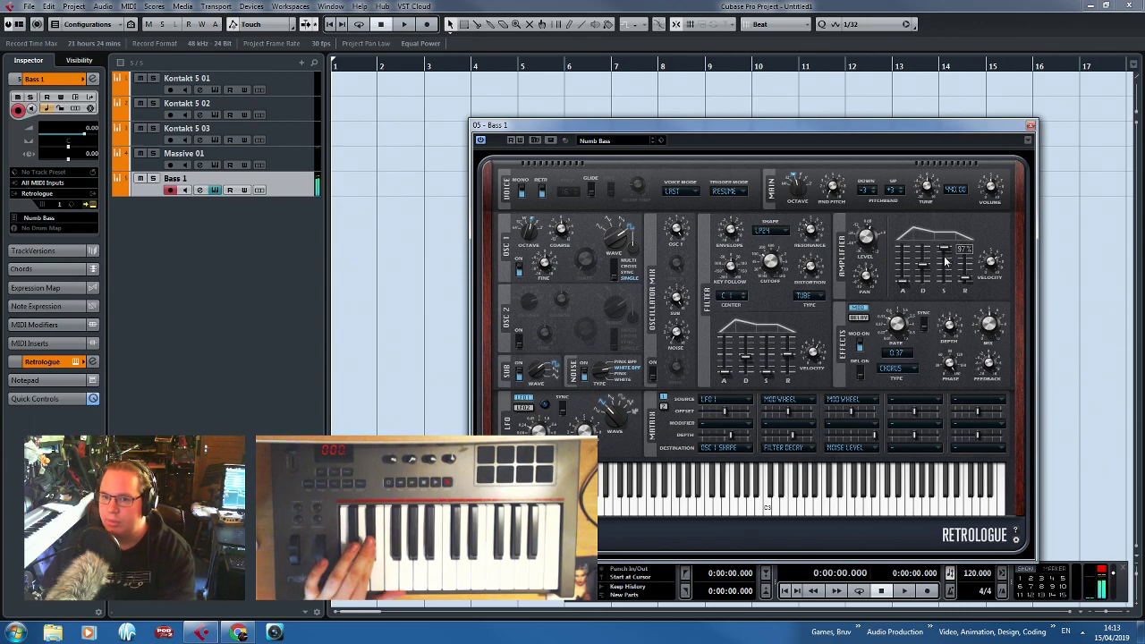
pyautogui.moveTo(922, 273); pyautogui.dragTo(914, 283)
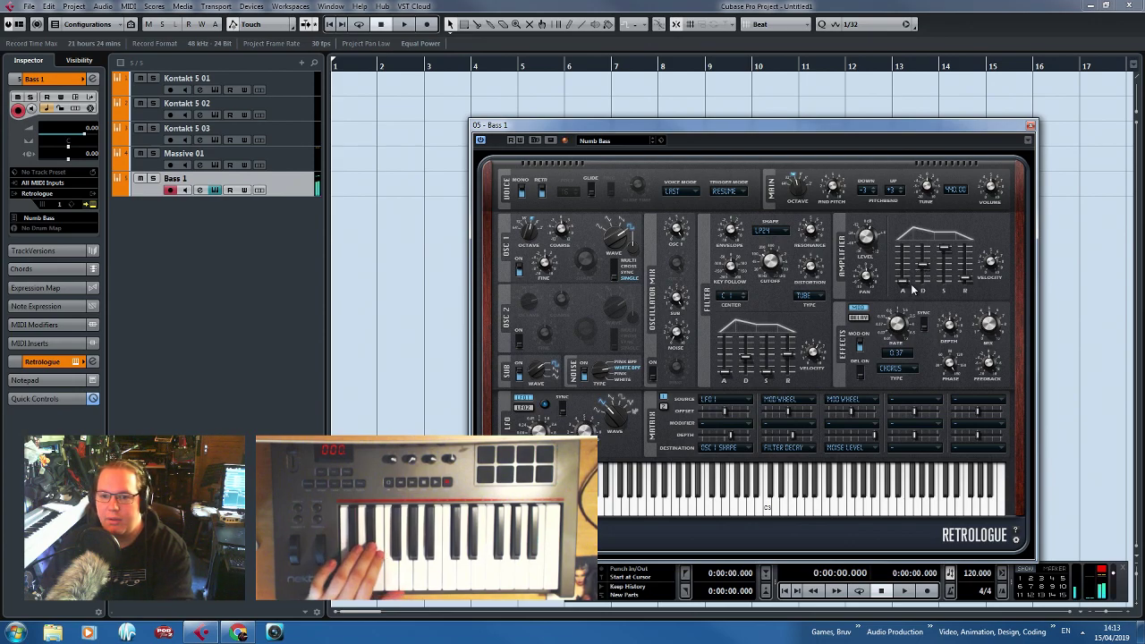
pyautogui.moveTo(905, 289); pyautogui.dragTo(924, 273)
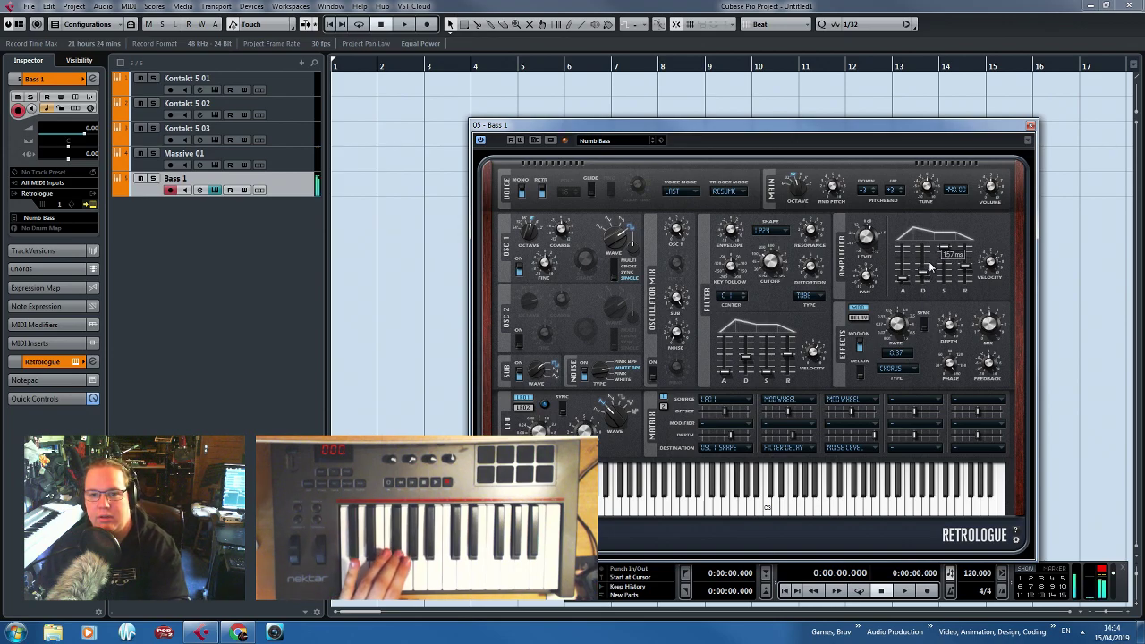
pyautogui.moveTo(967, 270); pyautogui.dragTo(967, 269)
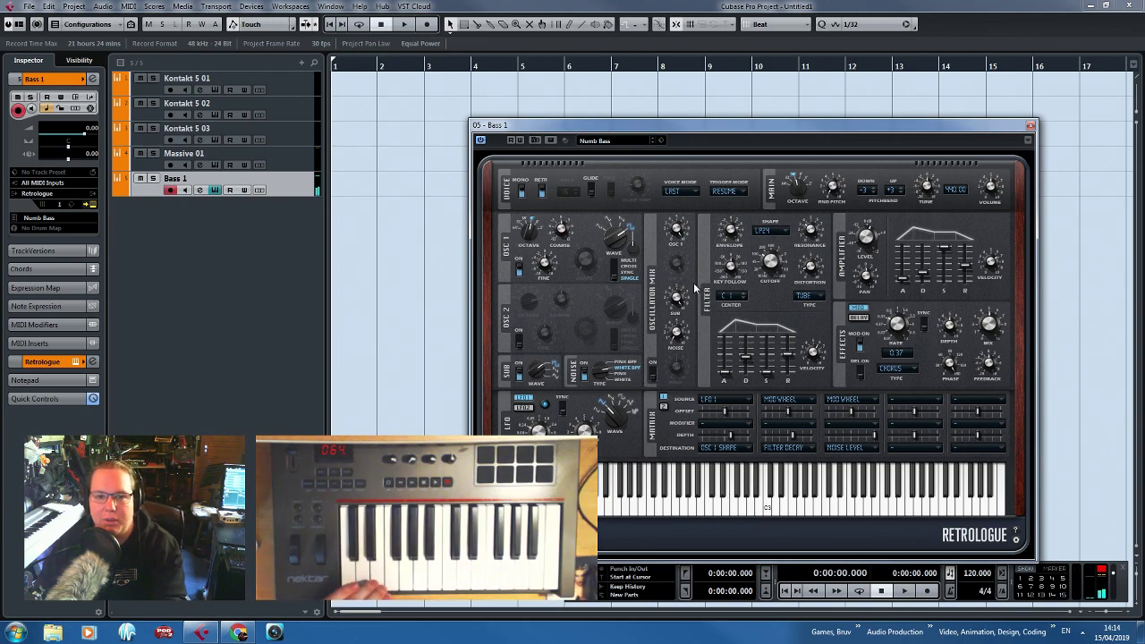
# Enable glide in the bass synth's voice settings, adjust the glide time, and audition neighbouring low notes.
pyautogui.click(590, 191)
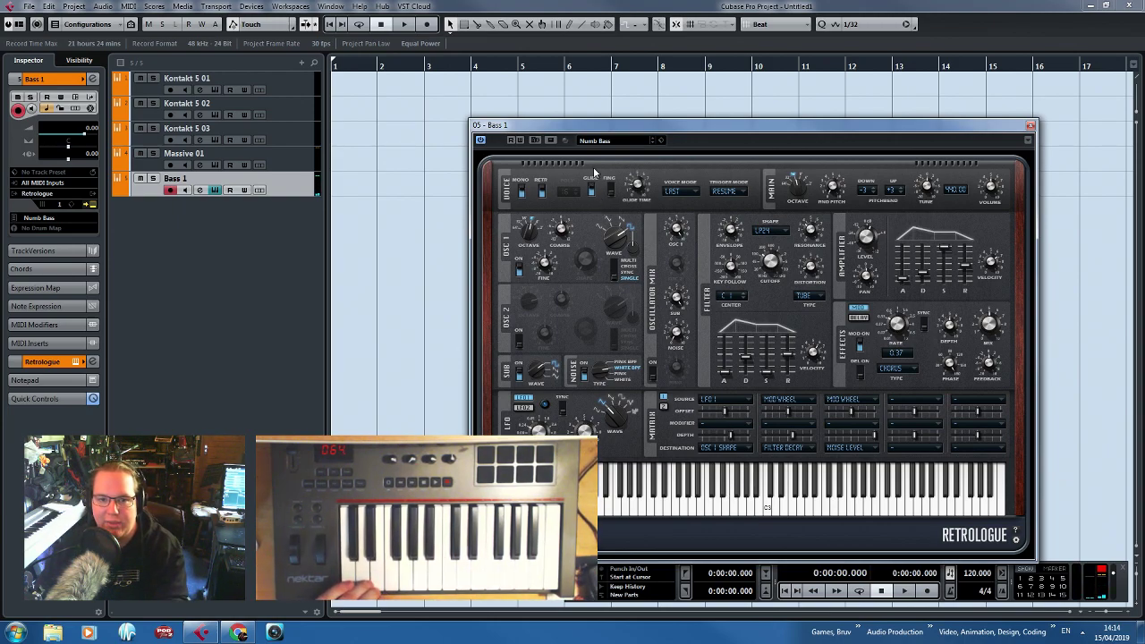
pyautogui.moveTo(637, 185); pyautogui.dragTo(648, 135)
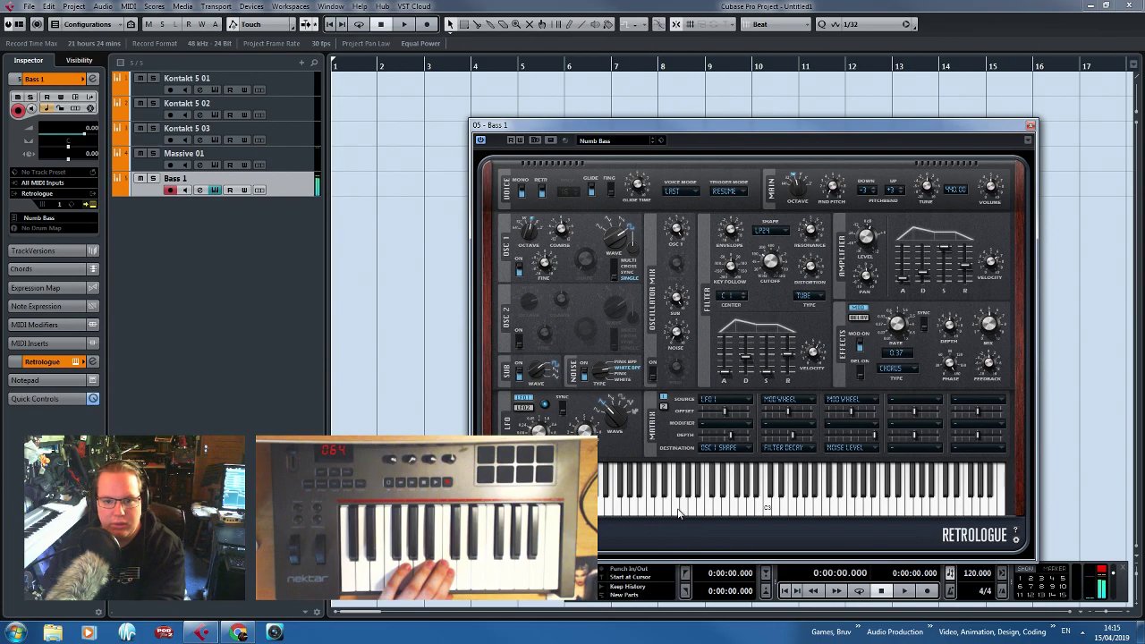
pyautogui.moveTo(678, 513)
pyautogui.mouseDown()
pyautogui.moveTo(727, 517)
pyautogui.moveTo(695, 515)
pyautogui.mouseUp()
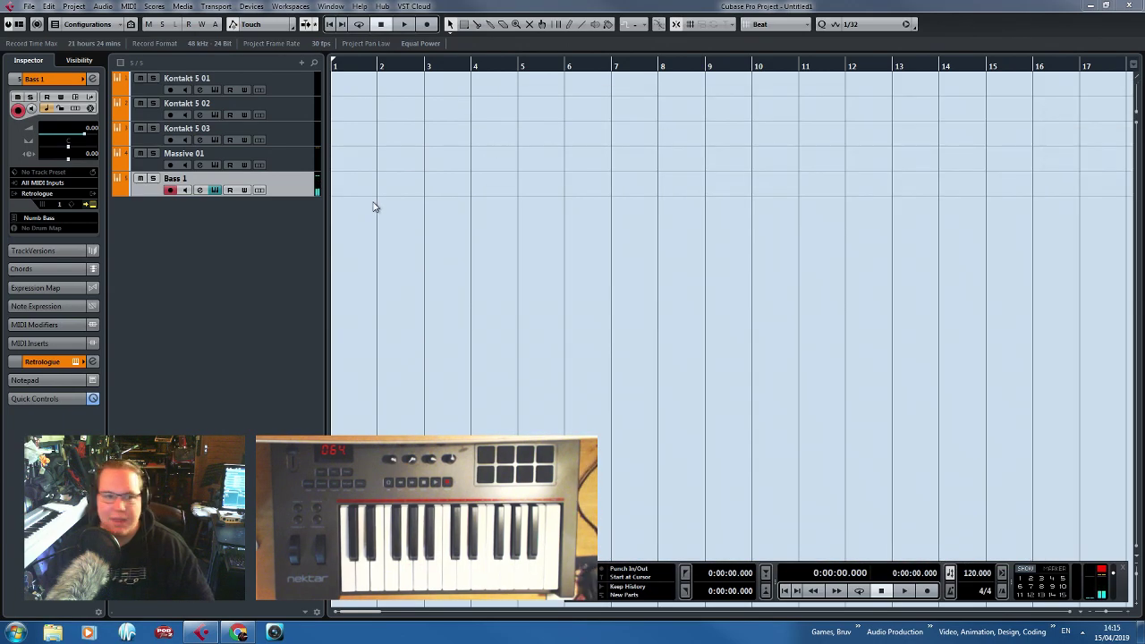
# Enlarge the height of the Bass 1 track and zoom the timeline in to about six bars.
pyautogui.click(352, 212)
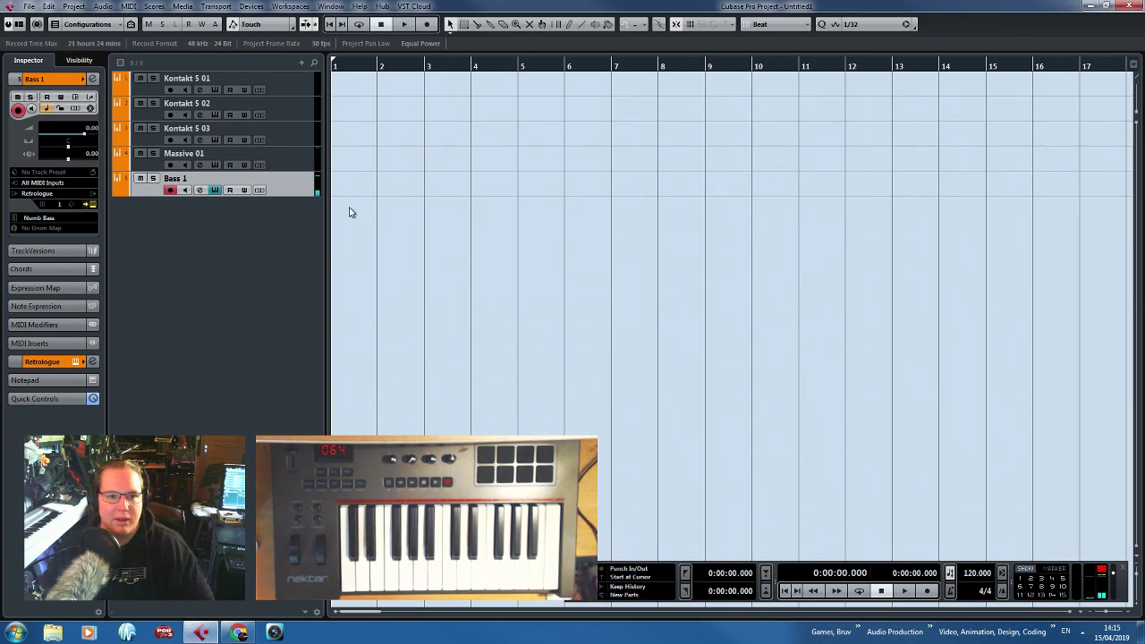
pyautogui.moveTo(303, 195); pyautogui.dragTo(305, 374)
pyautogui.press('h')
pyautogui.press('h')
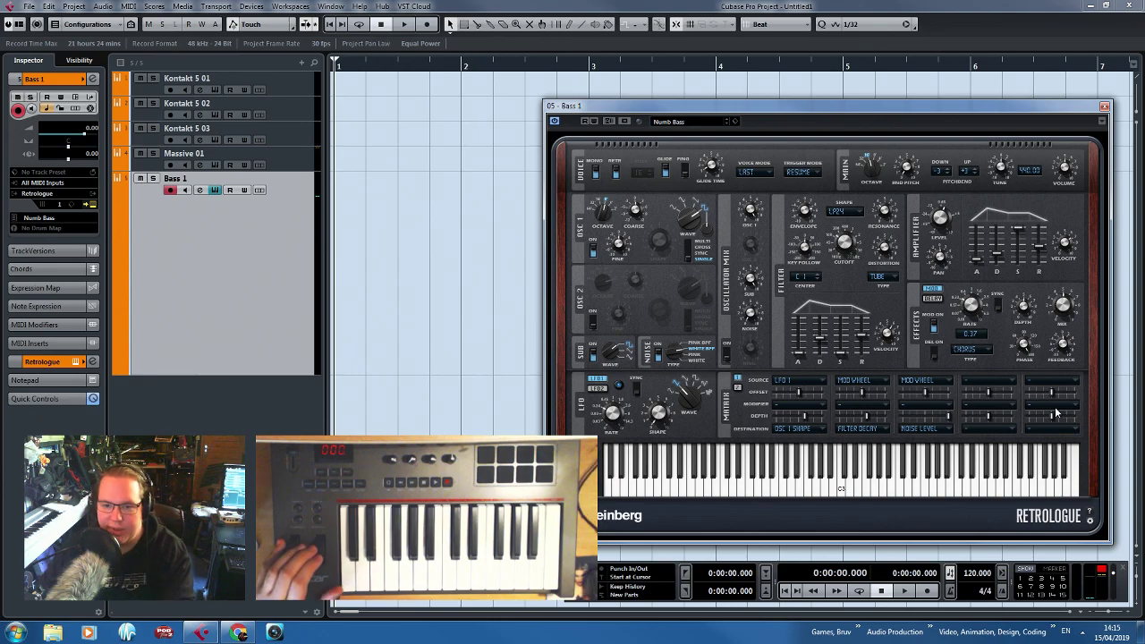
# In the modulation matrix, route the second Mod Wheel slot to Pitch, adjust its depth, and audition low notes.
pyautogui.click(863, 381)
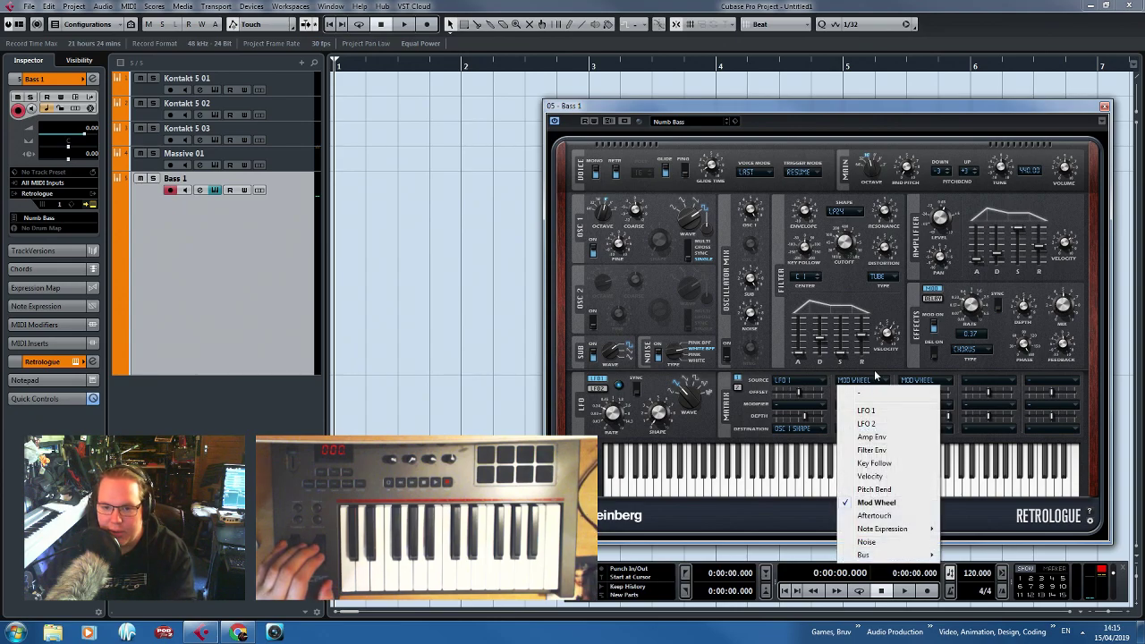
pyautogui.click(876, 378)
pyautogui.click(882, 433)
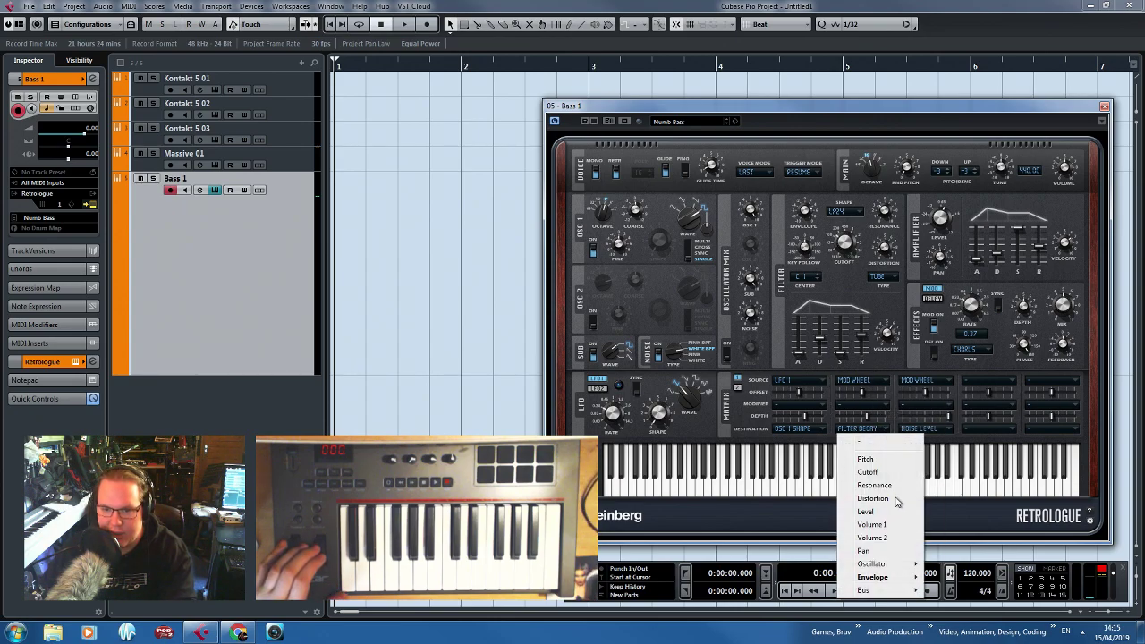
pyautogui.click(895, 460)
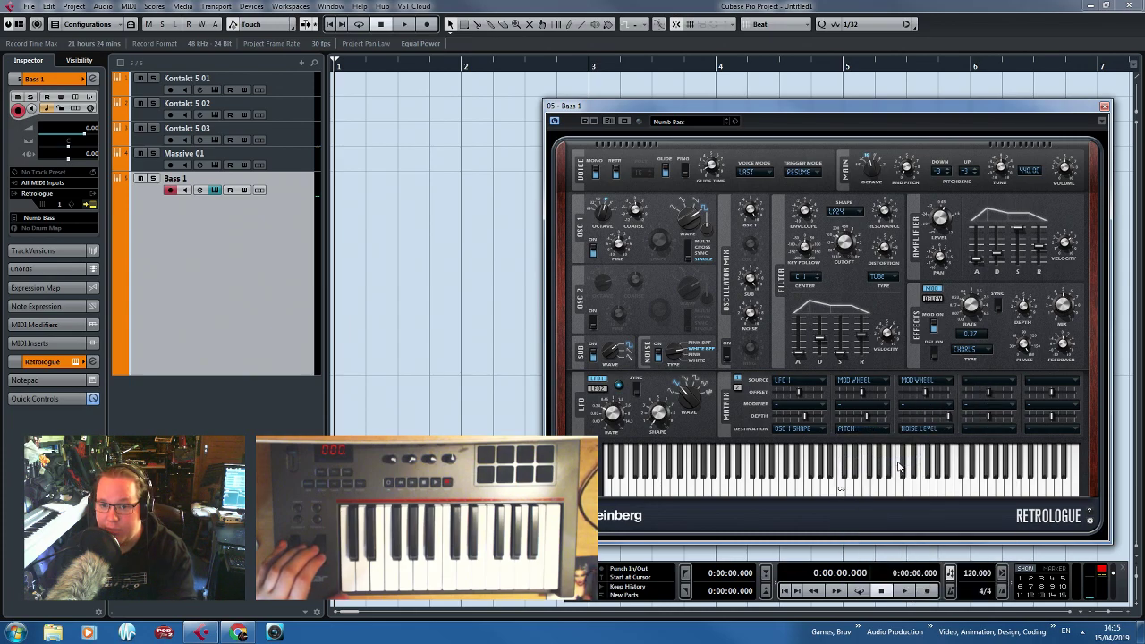
pyautogui.moveTo(871, 417); pyautogui.dragTo(873, 420)
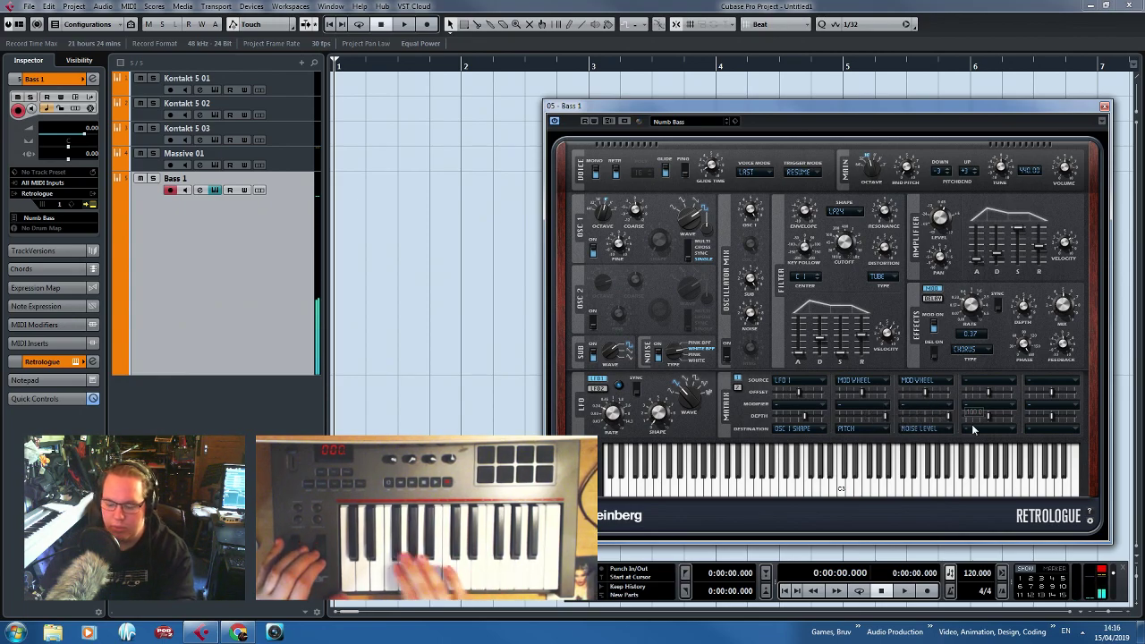
pyautogui.click(658, 486)
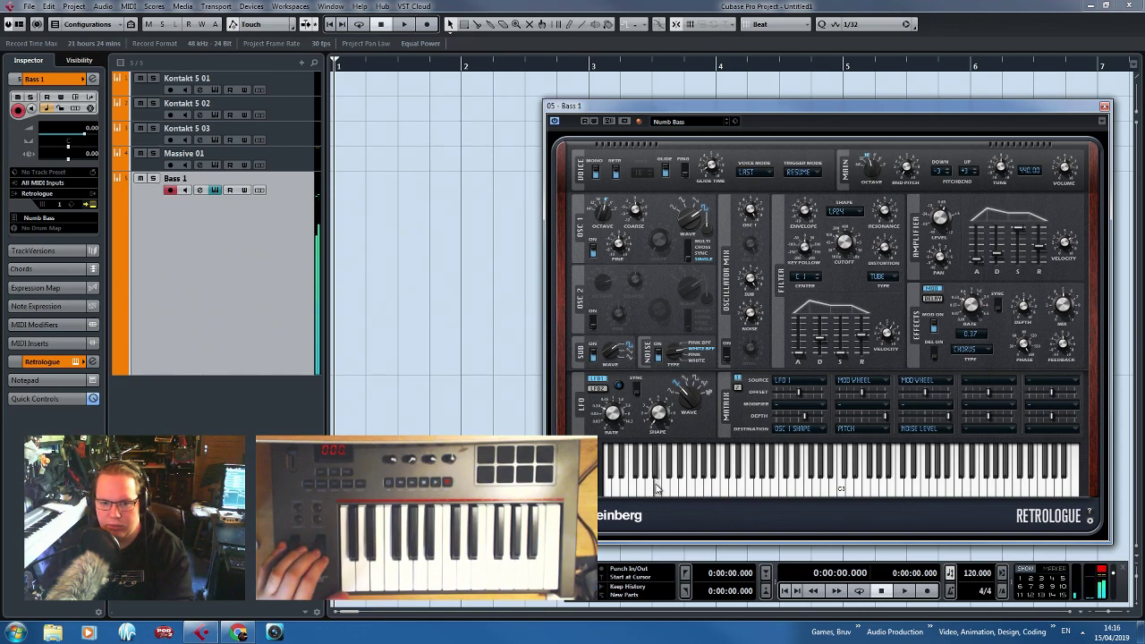
pyautogui.click(667, 496)
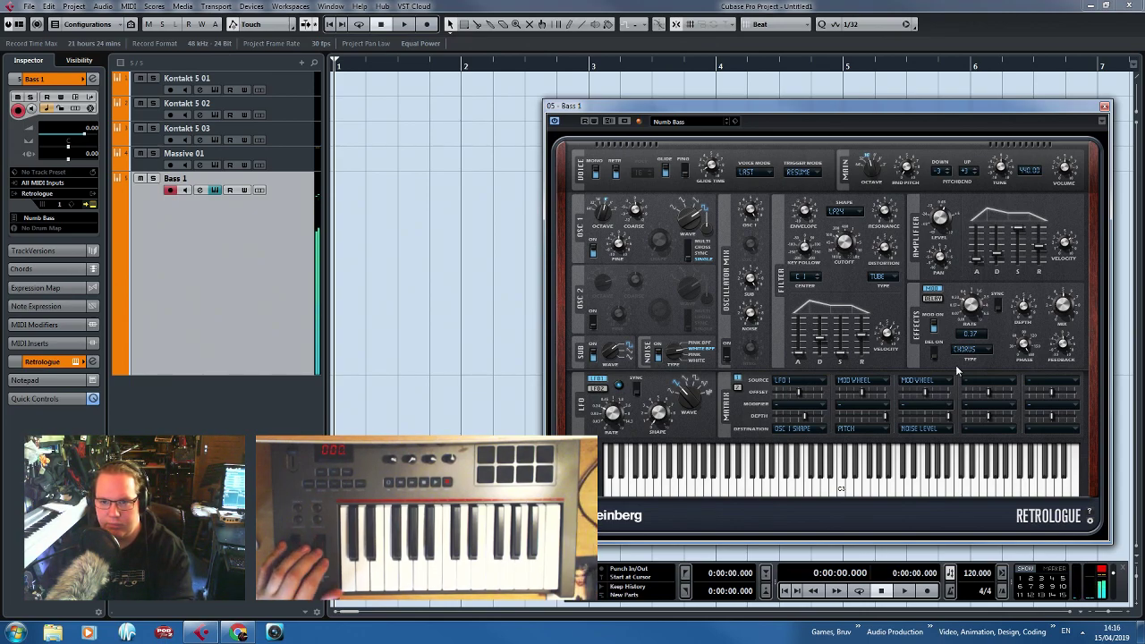
# Fine-tune the attack of the bass synth's amplifier envelope and audition the sound on a few notes.
pyautogui.moveTo(980, 259)
pyautogui.moveTo(982, 260); pyautogui.dragTo(980, 250)
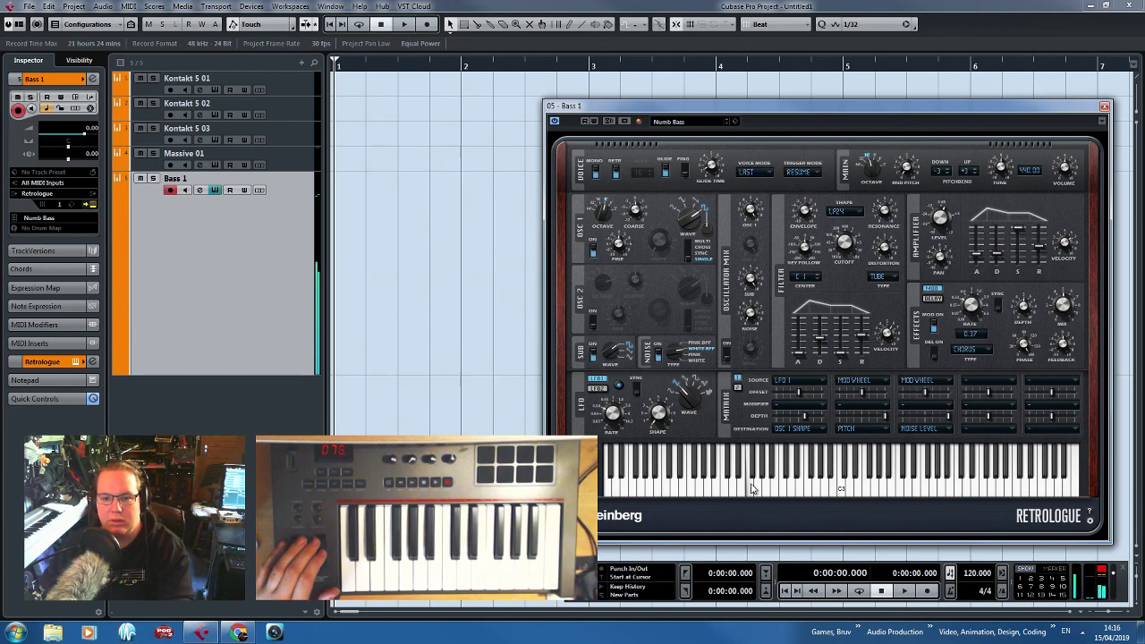
pyautogui.click(724, 494)
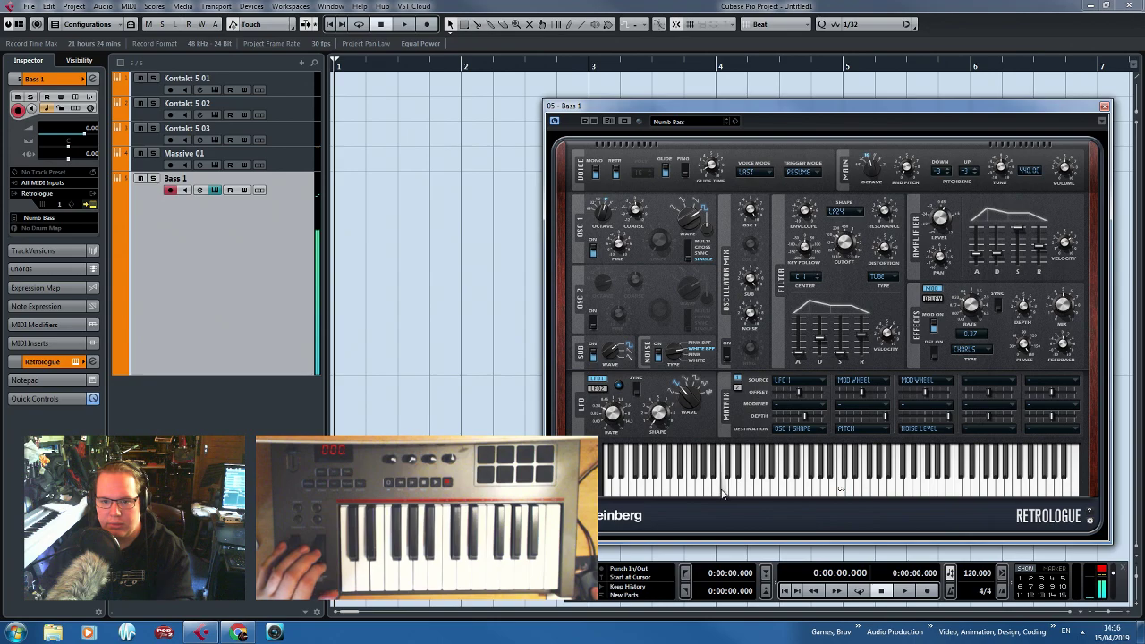
pyautogui.click(707, 494)
pyautogui.click(726, 494)
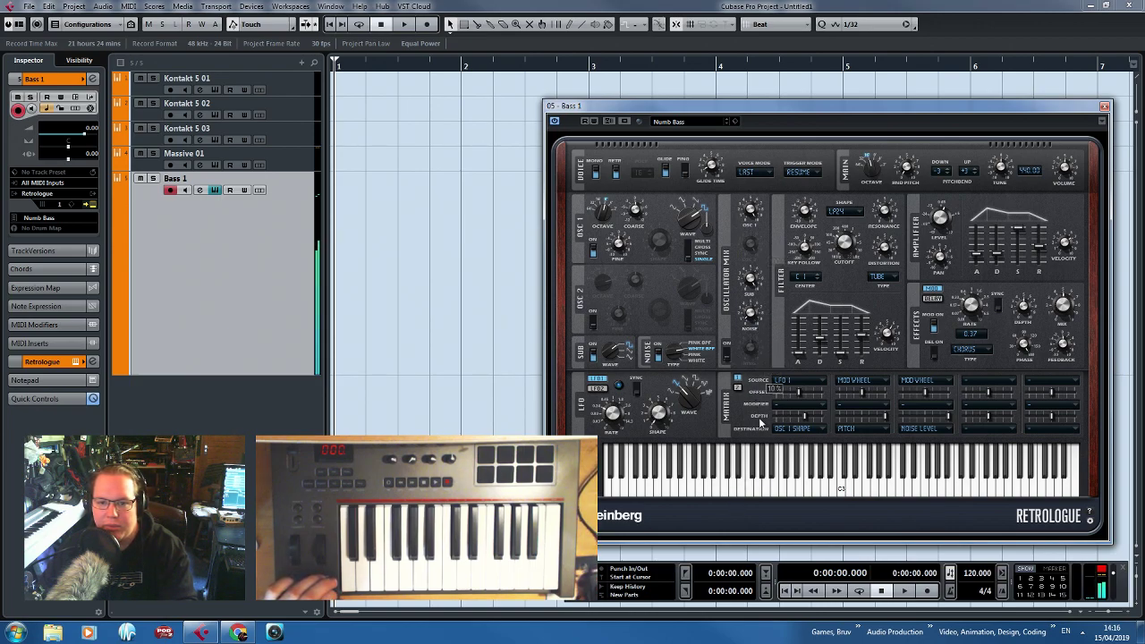
# Change oscillator 1's waveform in the bass synth and audition the sound on several notes.
pyautogui.moveTo(756, 211)
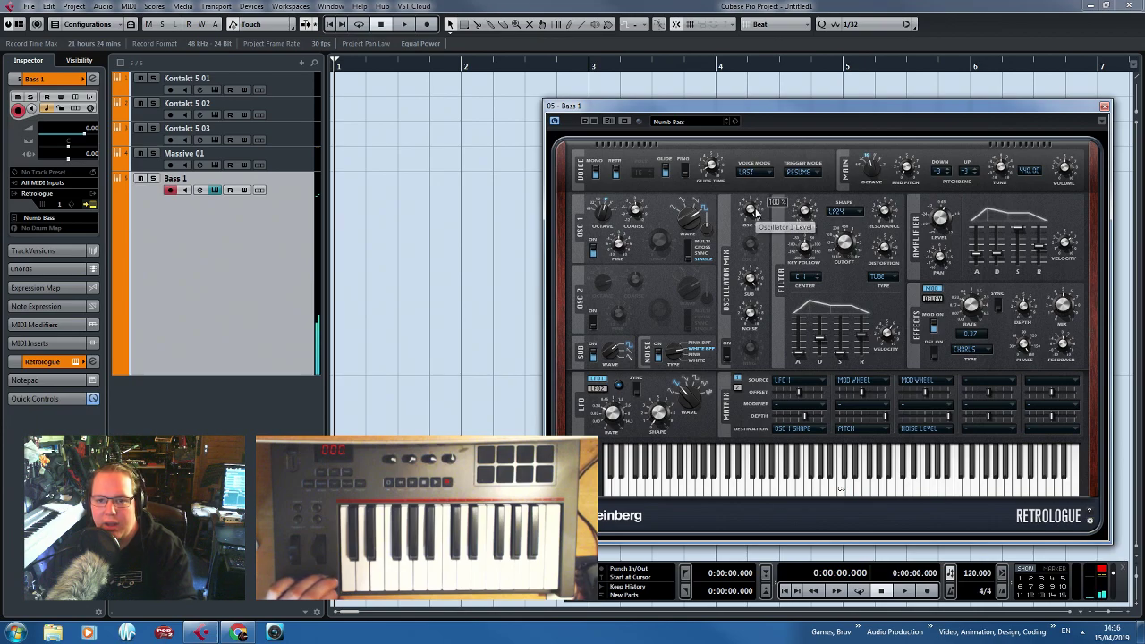
pyautogui.moveTo(752, 315)
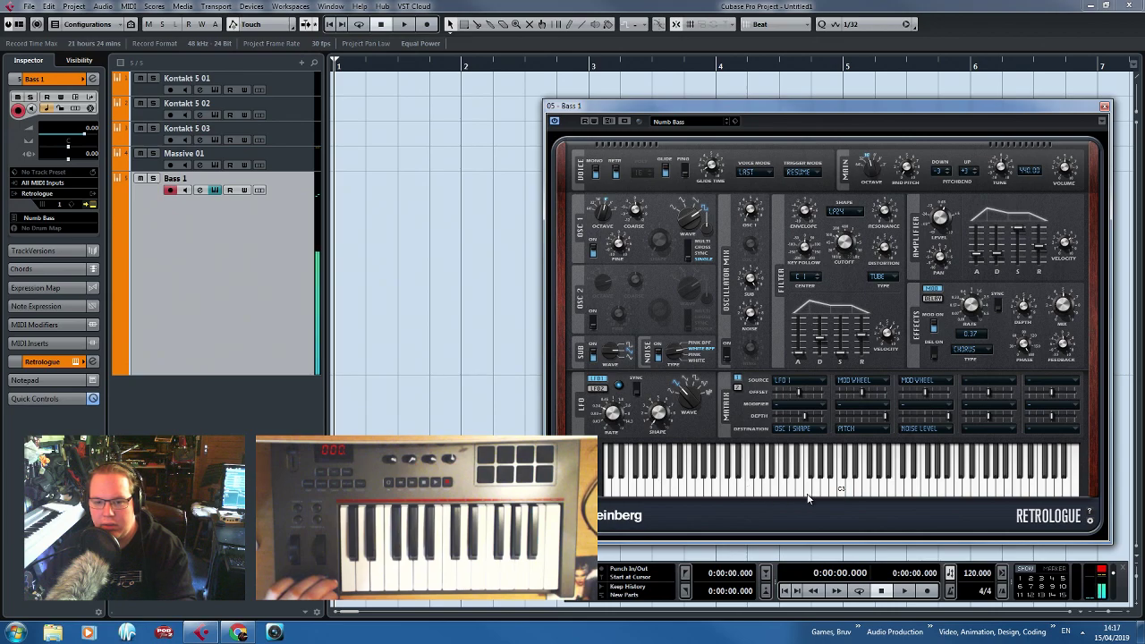
pyautogui.click(745, 490)
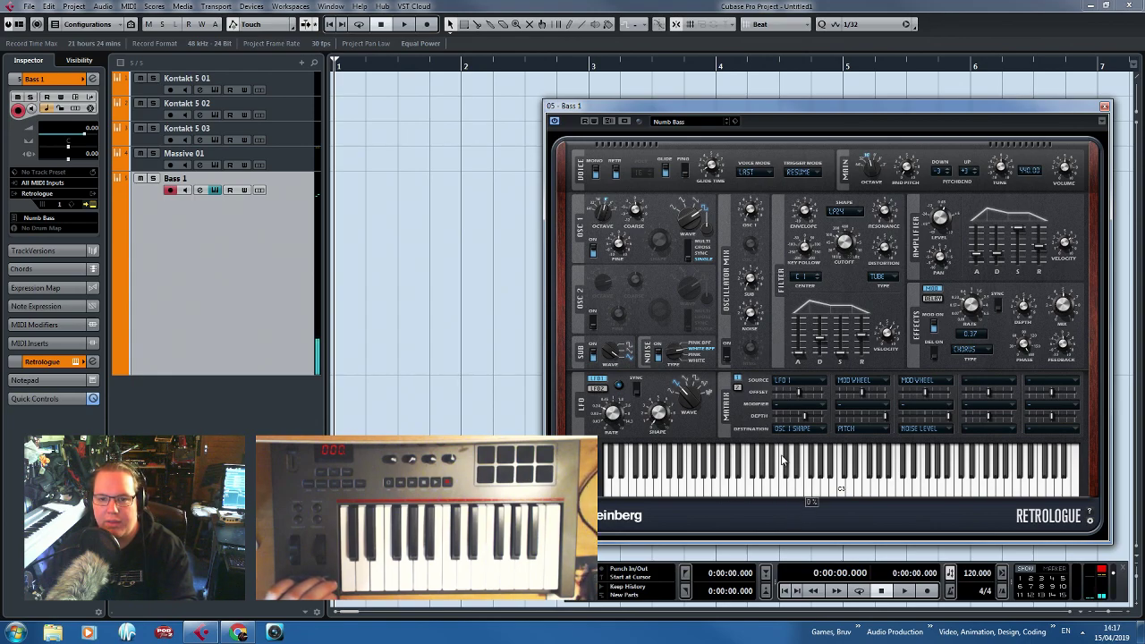
pyautogui.click(725, 494)
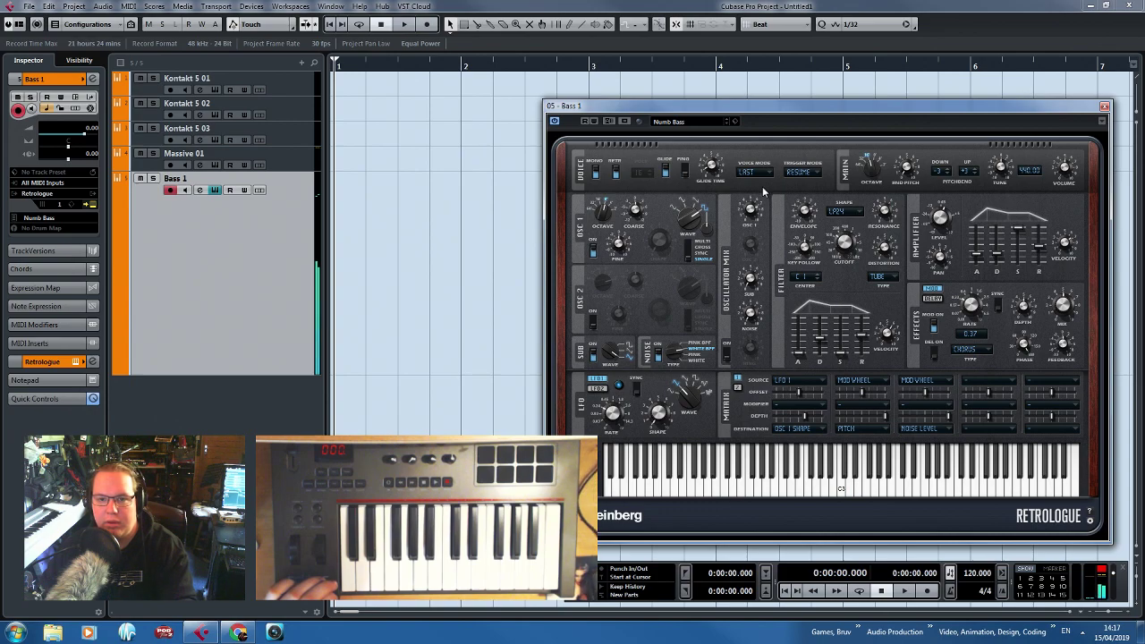
pyautogui.click(752, 483)
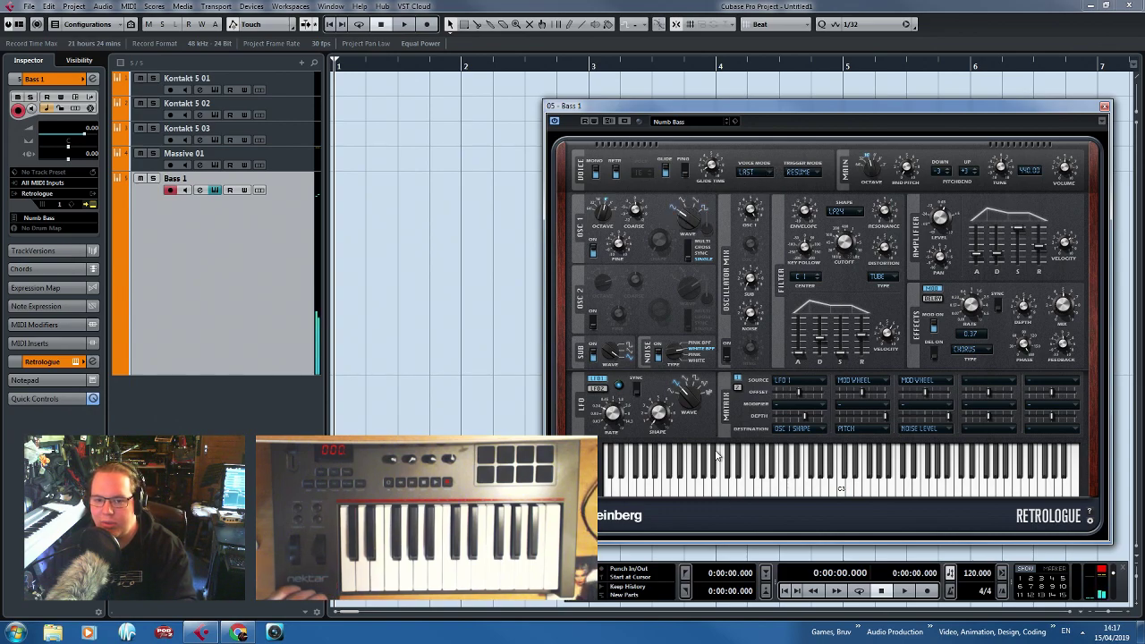
pyautogui.click(731, 490)
pyautogui.click(759, 488)
pyautogui.click(785, 492)
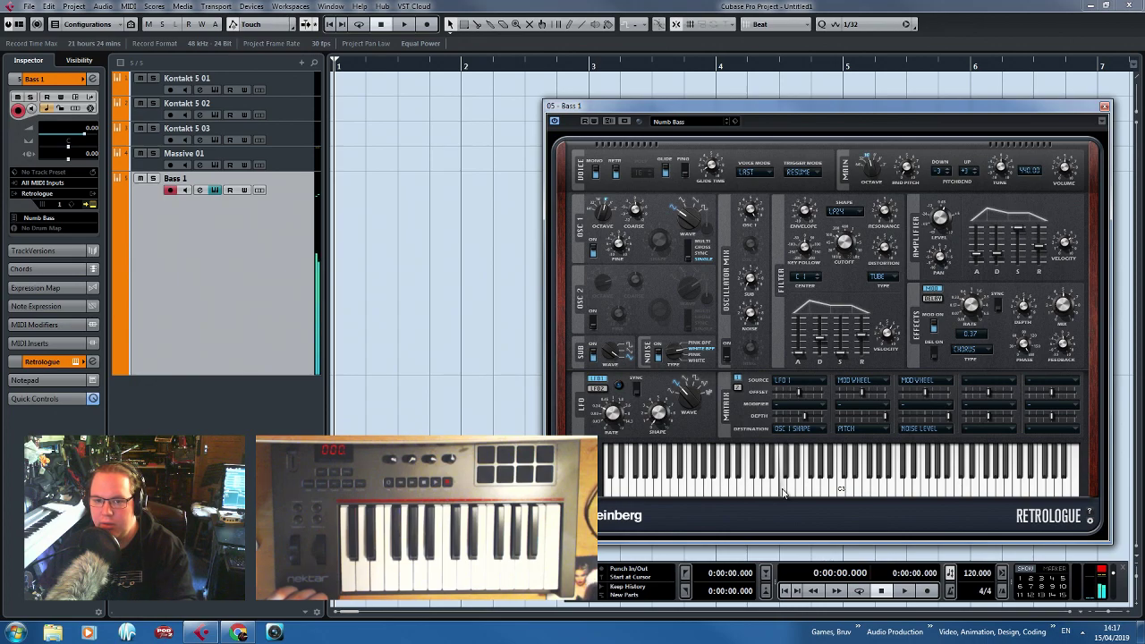
pyautogui.click(765, 487)
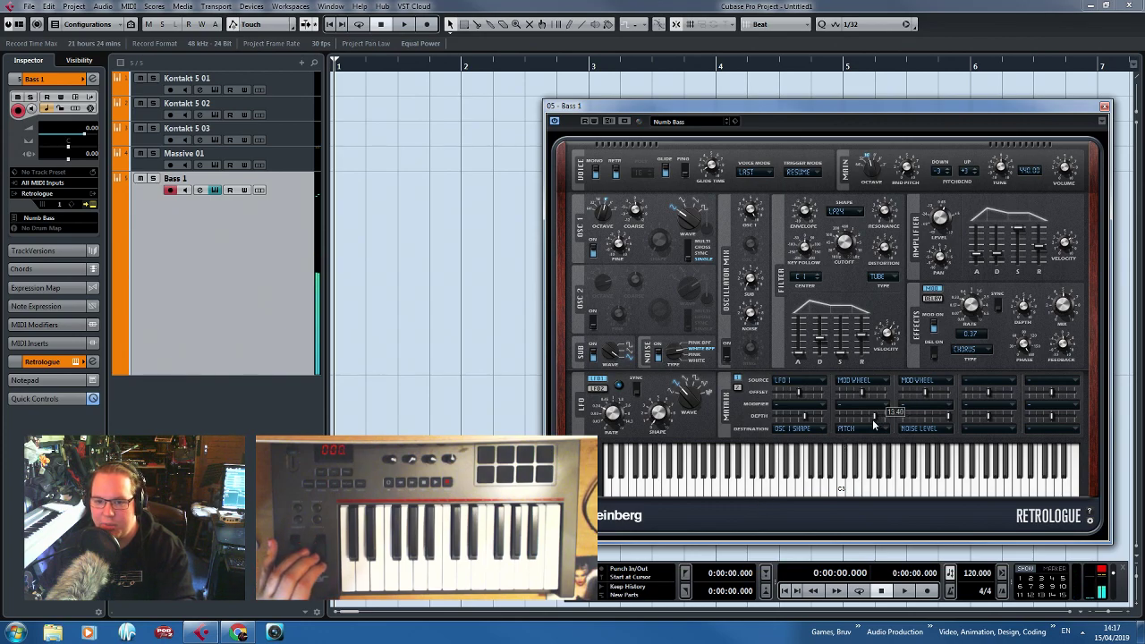
# Set the Mod Wheel to Pitch modulation depth to about 22 and audition the pitch sweep on low notes.
pyautogui.moveTo(872, 418); pyautogui.dragTo(875, 418)
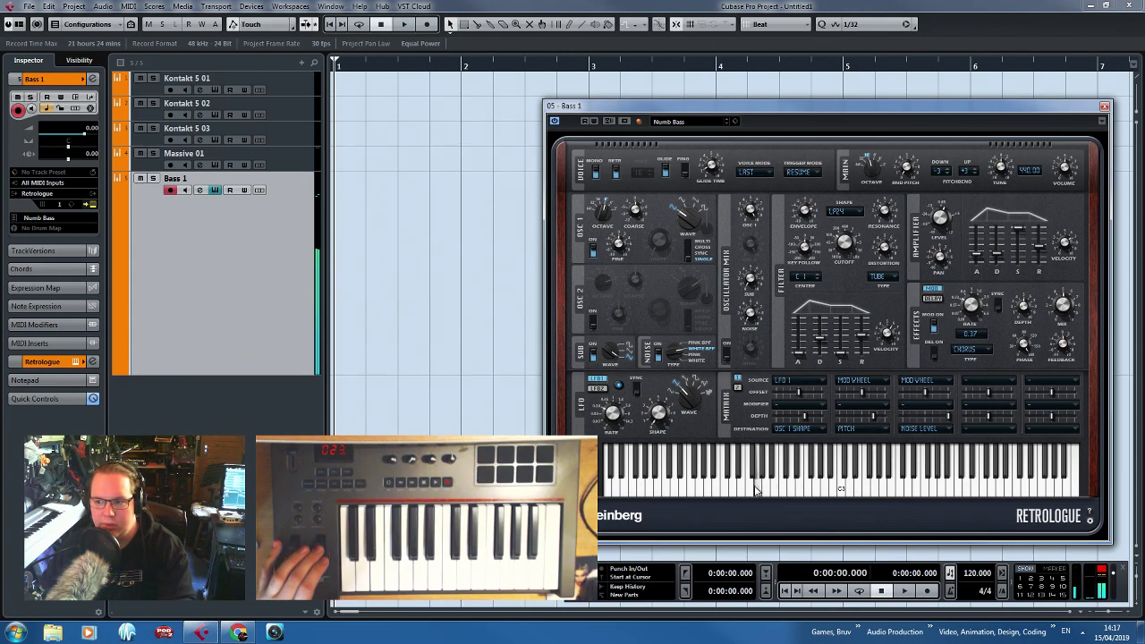
pyautogui.moveTo(871, 417); pyautogui.dragTo(874, 417)
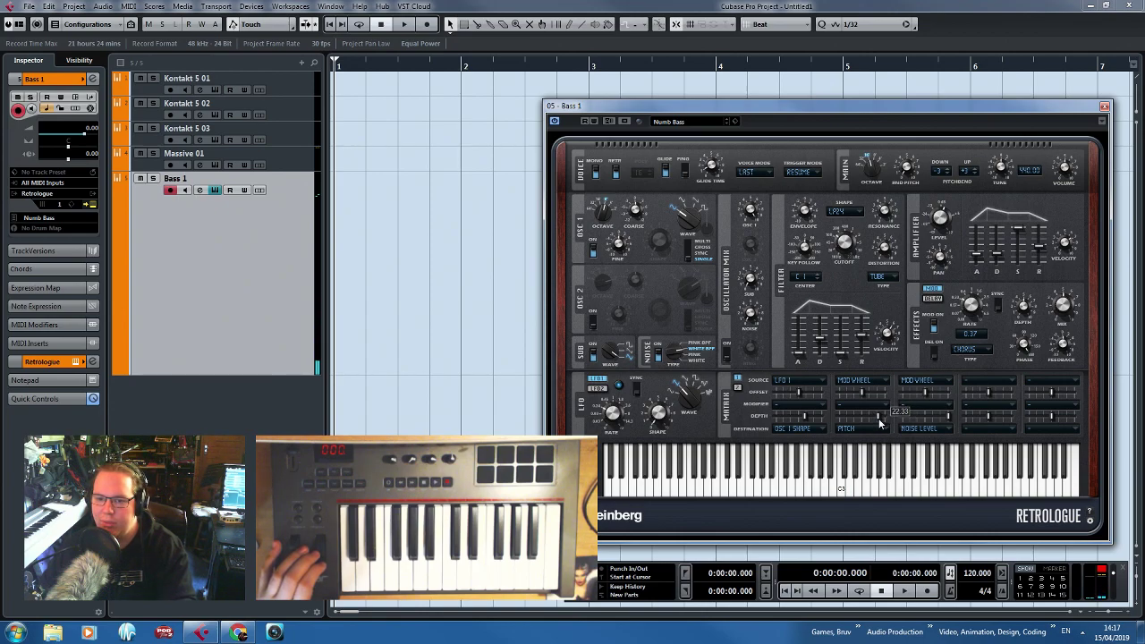
pyautogui.moveTo(879, 424); pyautogui.dragTo(880, 421)
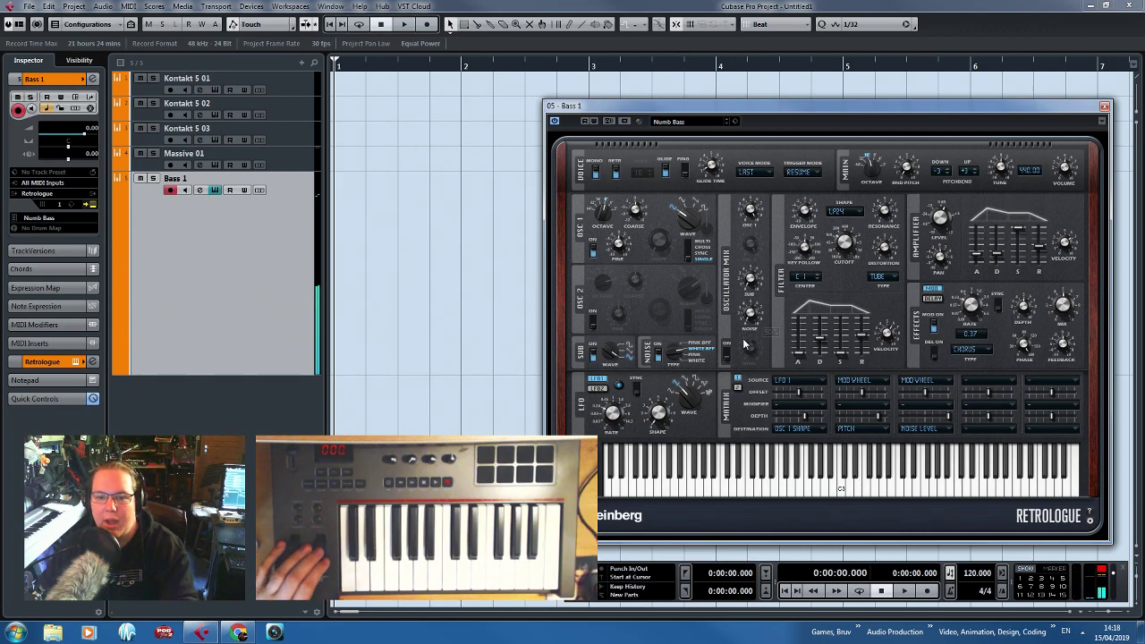
pyautogui.click(762, 501)
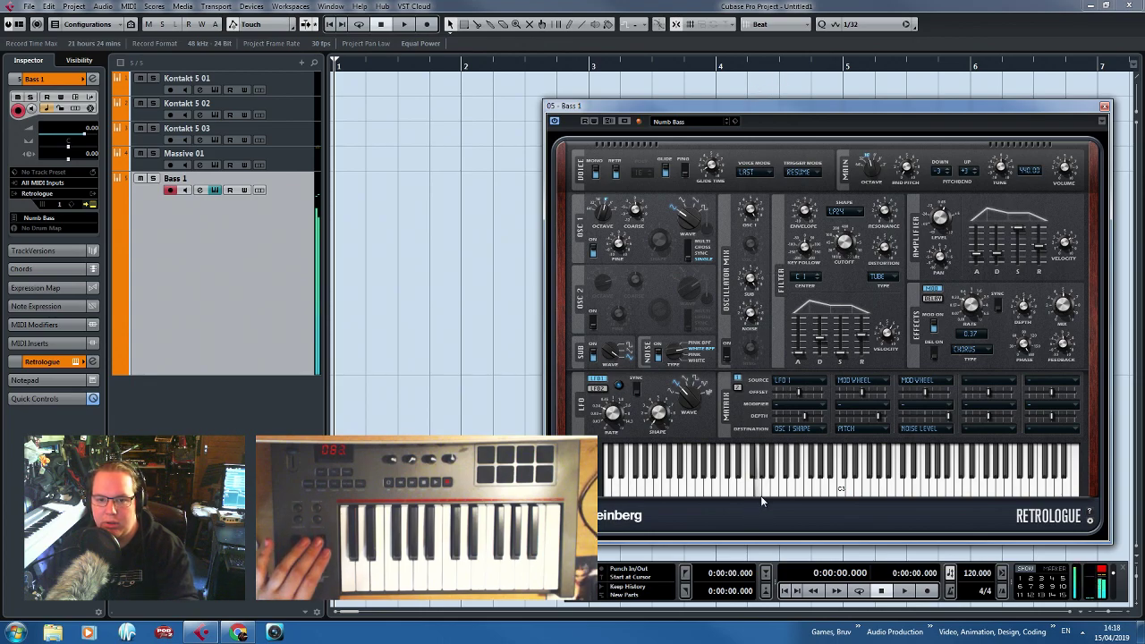
pyautogui.click(766, 494)
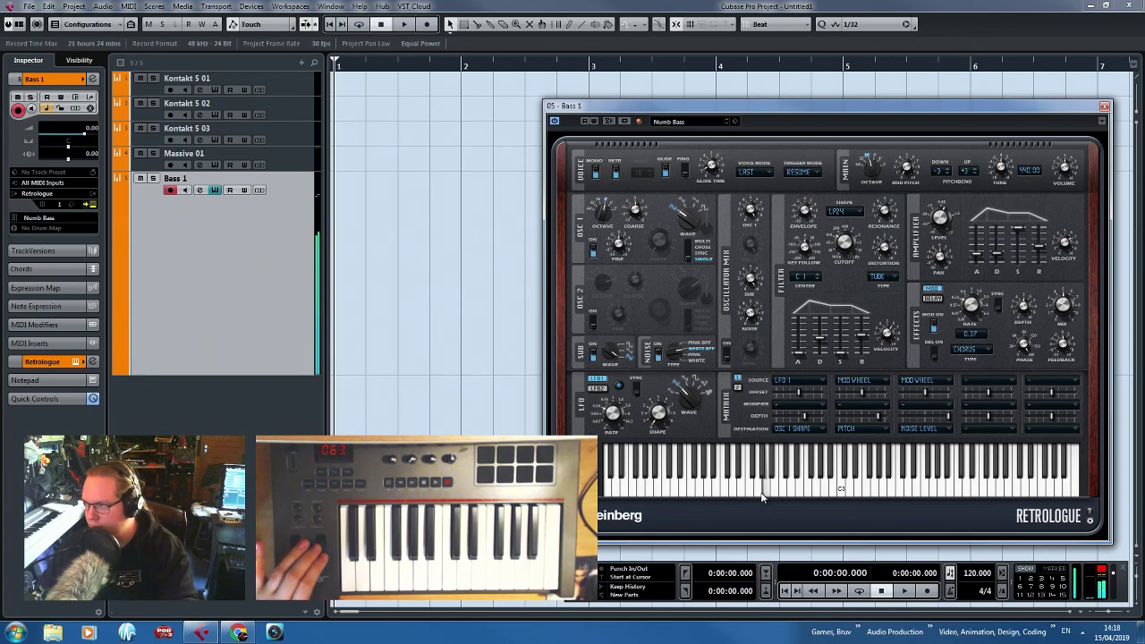
pyautogui.click(762, 498)
pyautogui.click(768, 493)
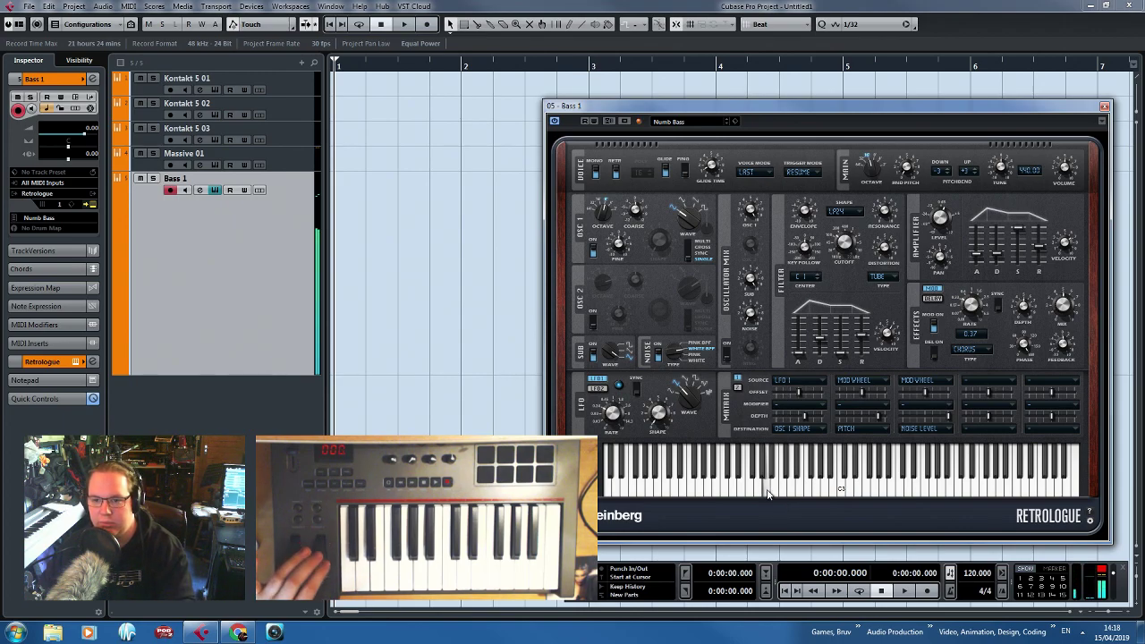
# Try the synth's delay effect on the bass, with high damping at about 17075 Hz.
pyautogui.click(936, 299)
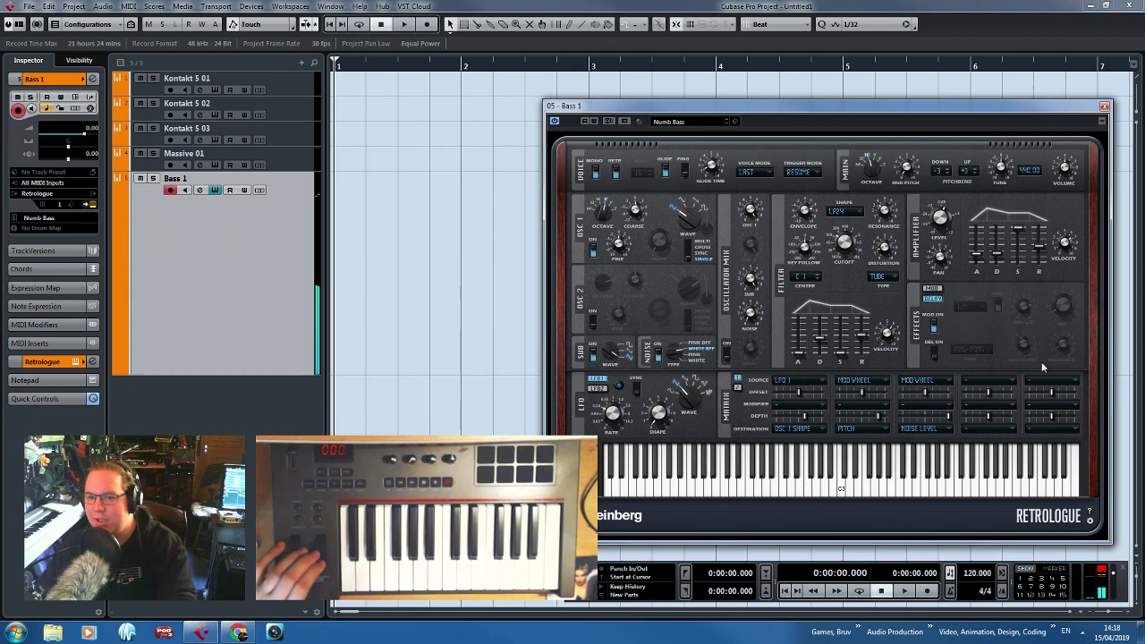
pyautogui.click(940, 350)
pyautogui.click(802, 490)
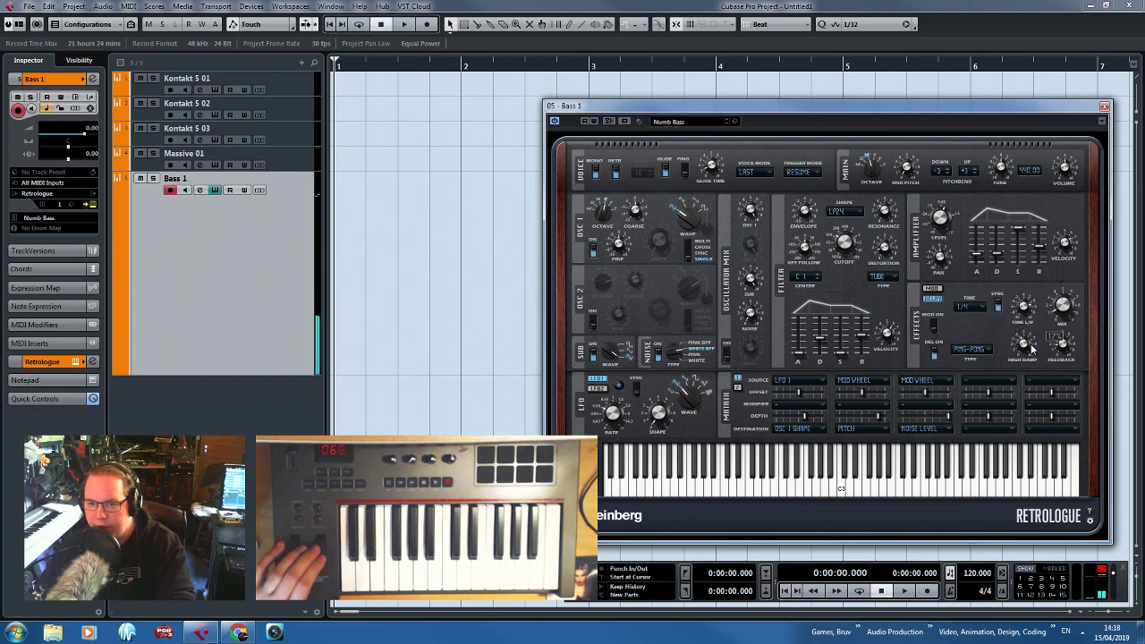
pyautogui.moveTo(1031, 347); pyautogui.dragTo(1035, 331)
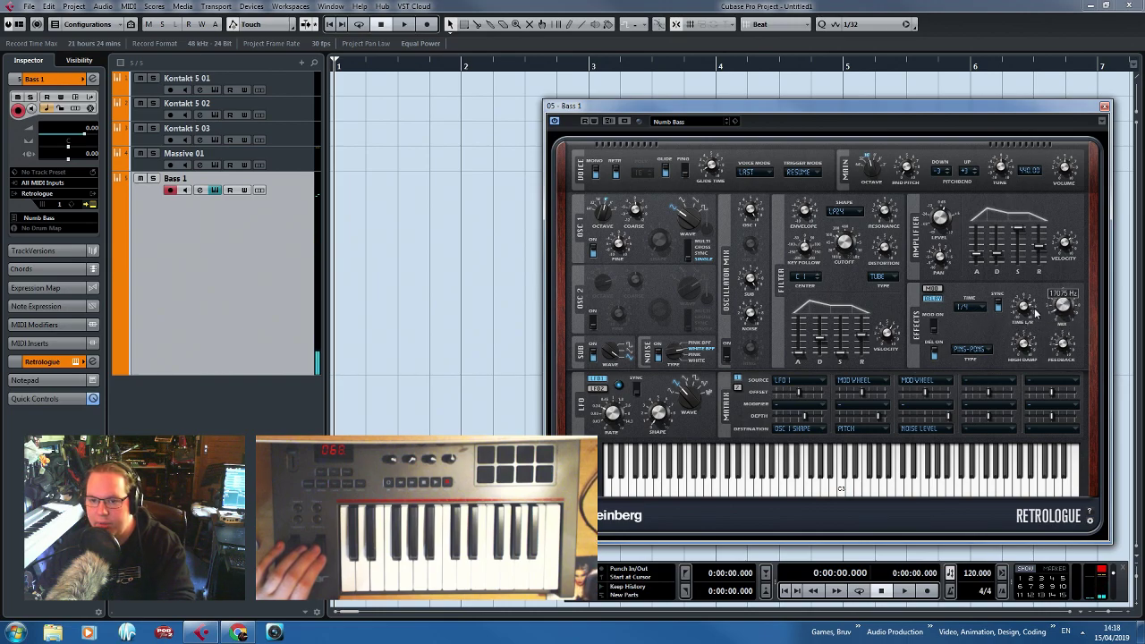
pyautogui.click(809, 490)
# Try the Cross delay type on the bass and switch the delay effect off.
pyautogui.click(971, 349)
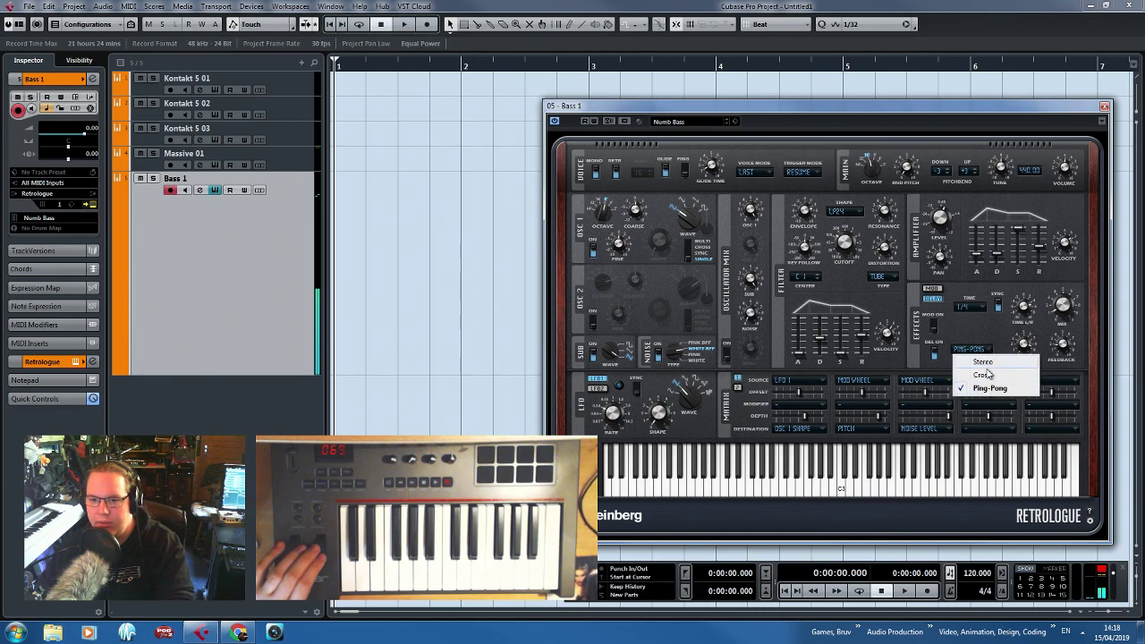
pyautogui.click(980, 375)
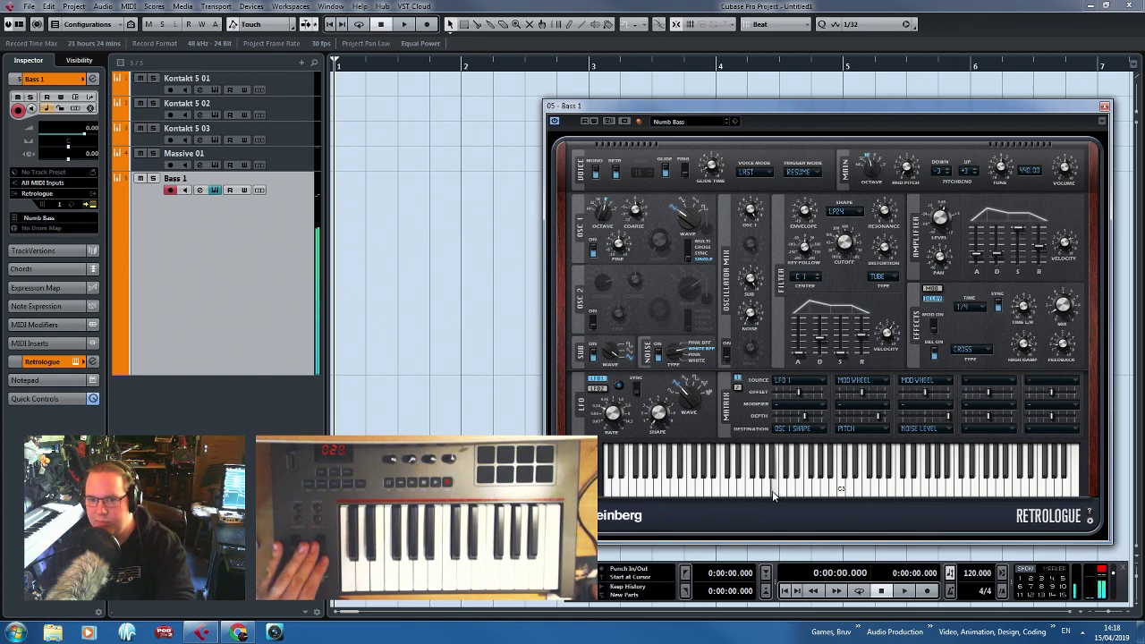
pyautogui.click(935, 356)
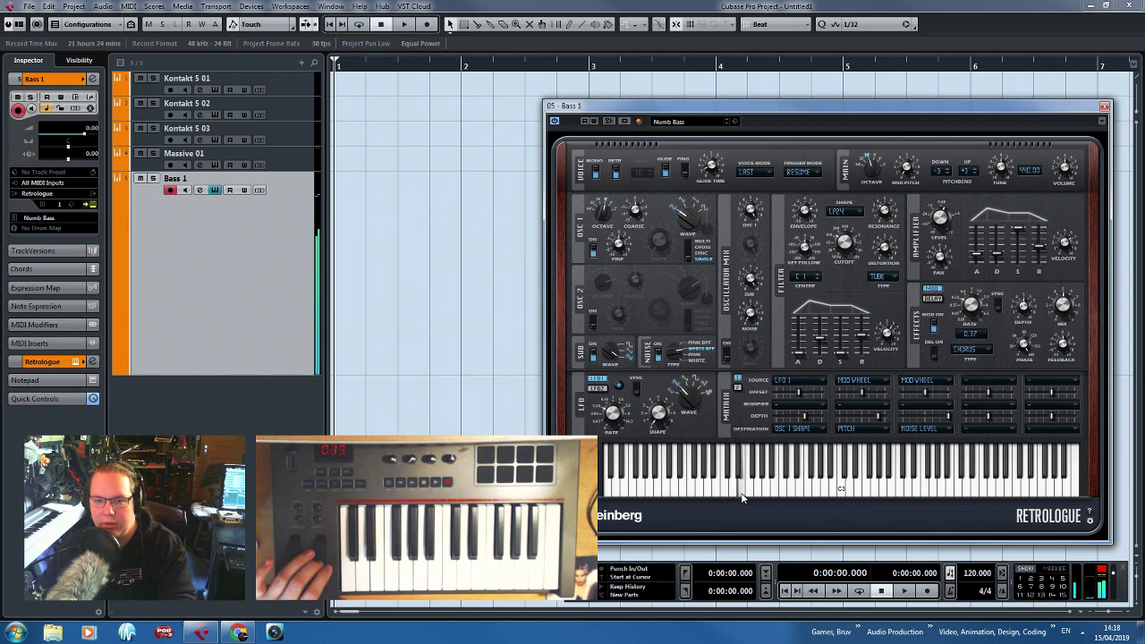
# Close the synth window and draw an empty two-bar part on the Bass 1 track from bar 2 to bar 4.
pyautogui.click(1104, 106)
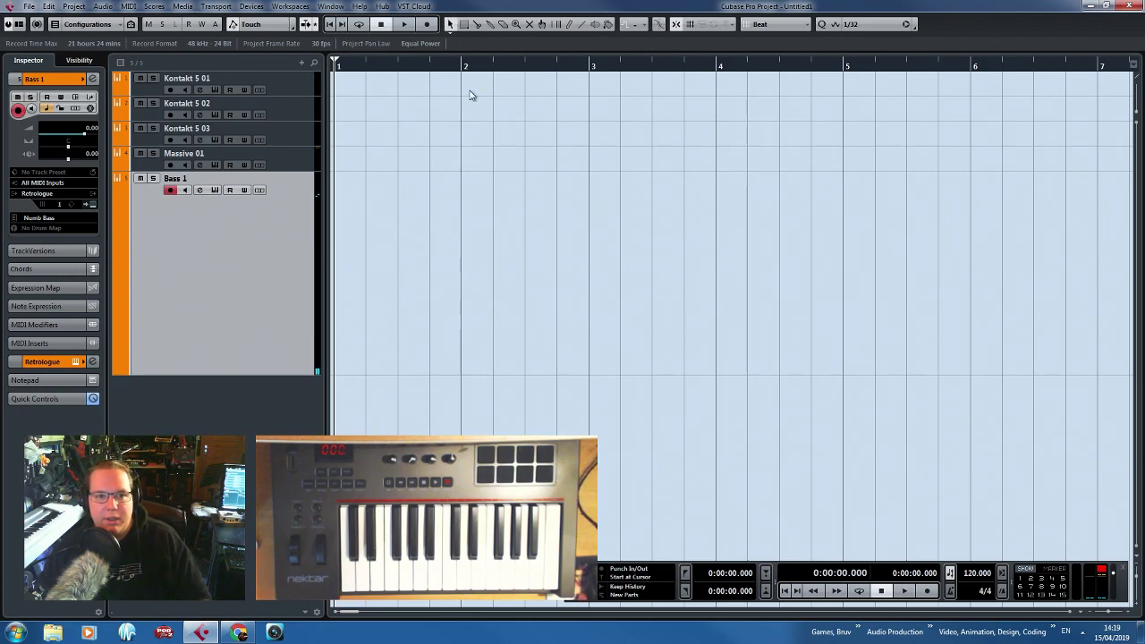
pyautogui.click(570, 21)
pyautogui.moveTo(481, 262)
pyautogui.mouseDown()
pyautogui.moveTo(729, 310)
pyautogui.moveTo(716, 309)
pyautogui.mouseUp()
pyautogui.doubleClick(540, 265)
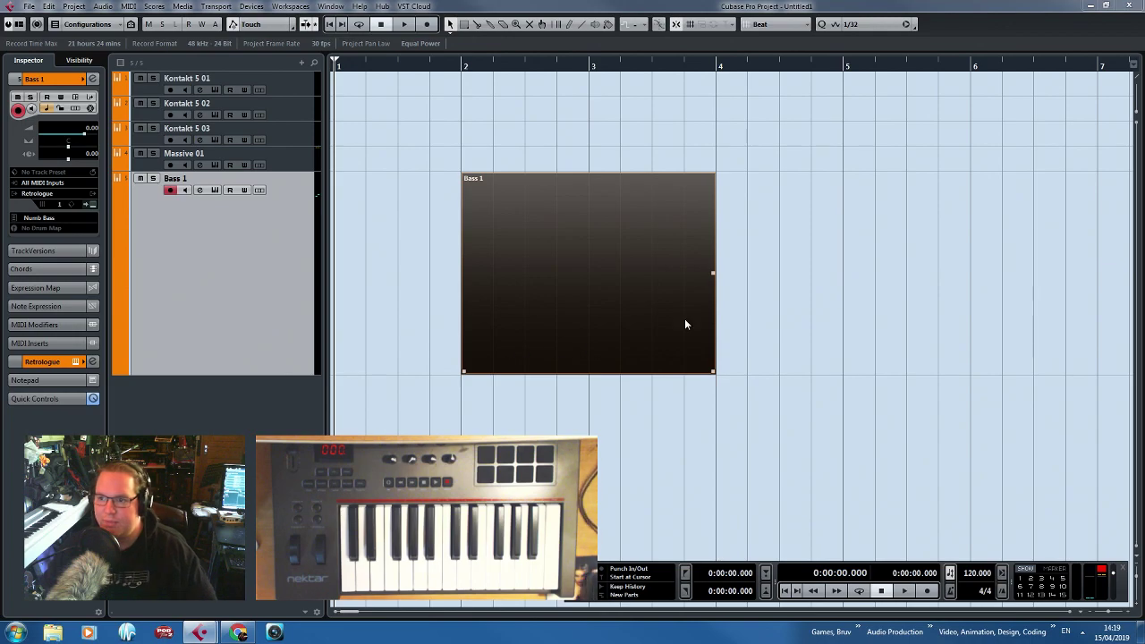
# Open the Bass 1 part for note editing and draw an A1 note from 2.1 to 2.4.
pyautogui.moveTo(1144, 87); pyautogui.dragTo(806, 2)
pyautogui.moveTo(641, 279); pyautogui.dragTo(135, 309)
pyautogui.scroll(-4, 448, 322)
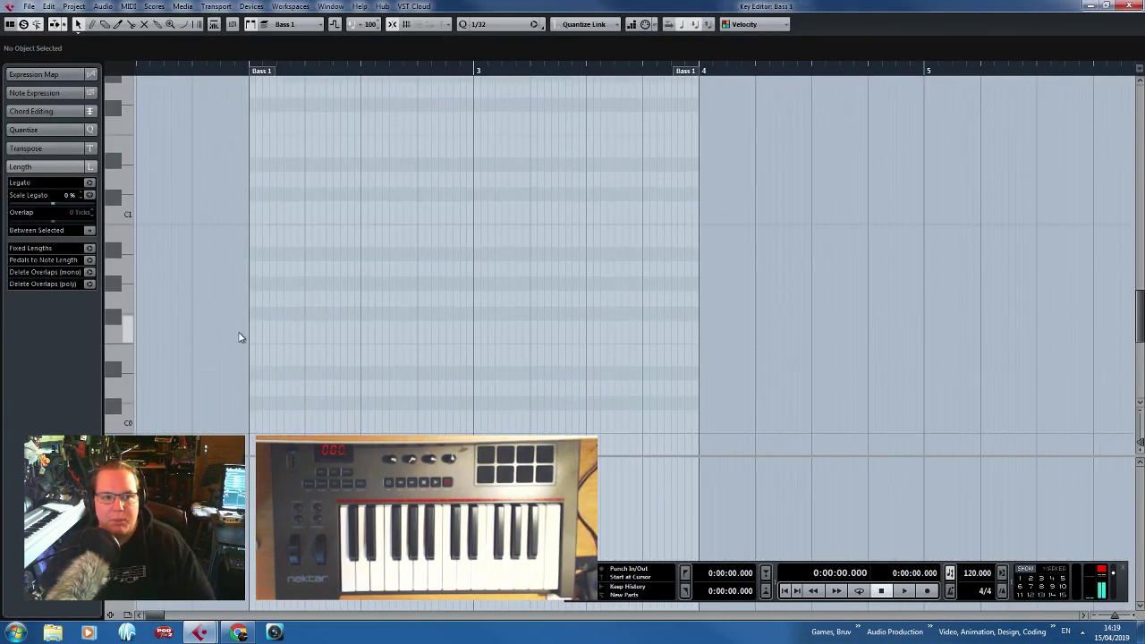
pyautogui.scroll(2, 243, 331)
pyautogui.scroll(3, 132, 320)
pyautogui.scroll(-3, 130, 291)
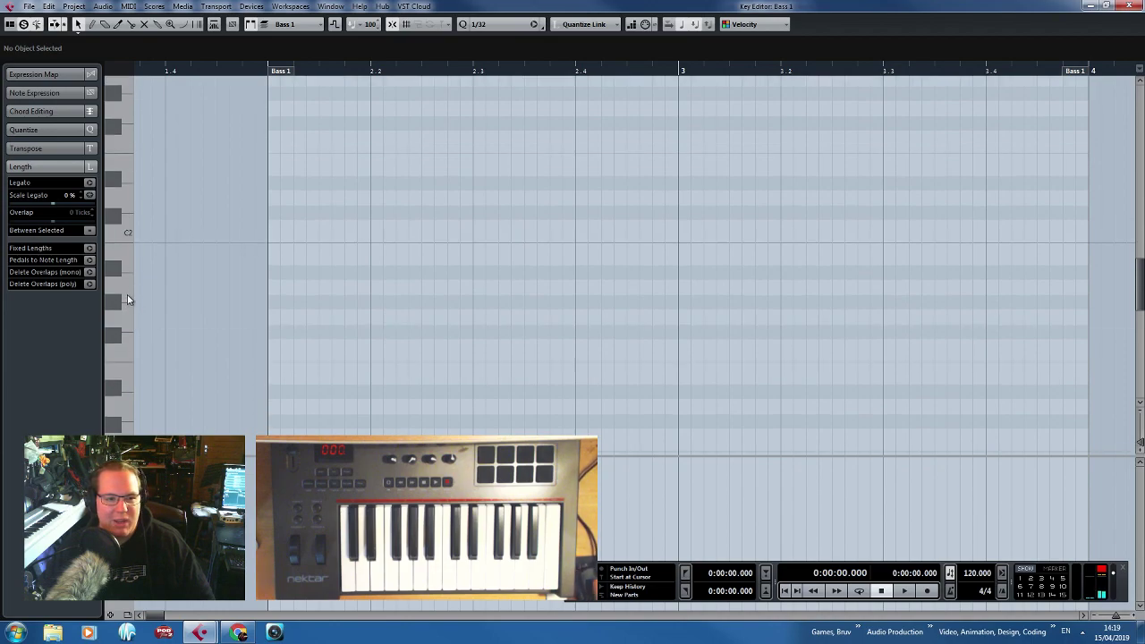
pyautogui.click(91, 25)
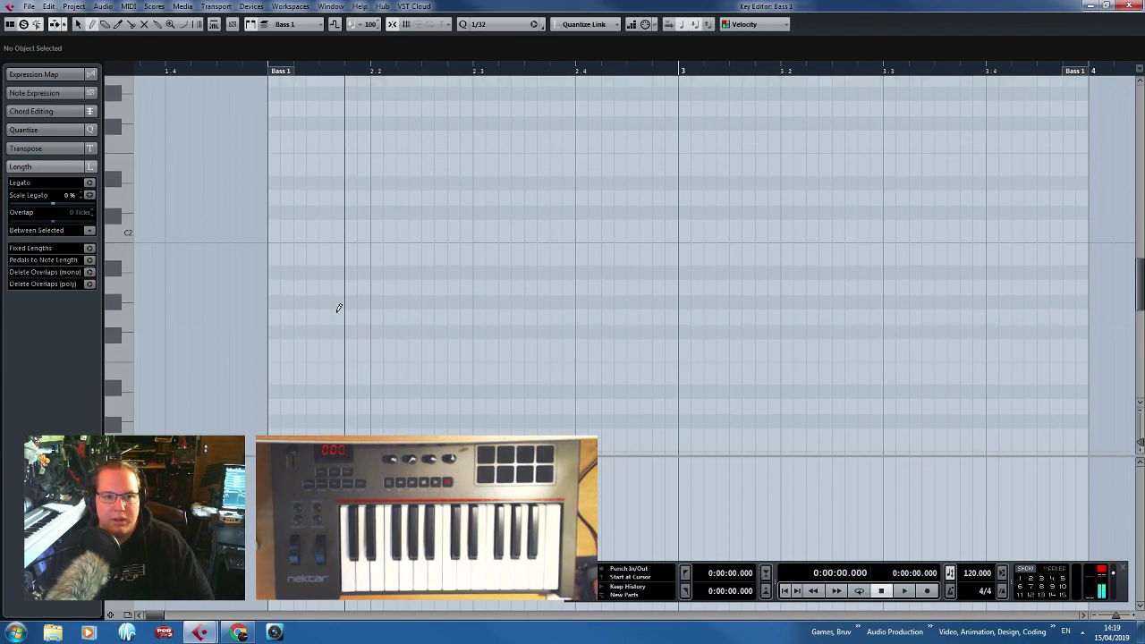
pyautogui.moveTo(307, 287); pyautogui.dragTo(620, 287)
pyautogui.press('1')
pyautogui.moveTo(478, 289); pyautogui.dragTo(379, 273)
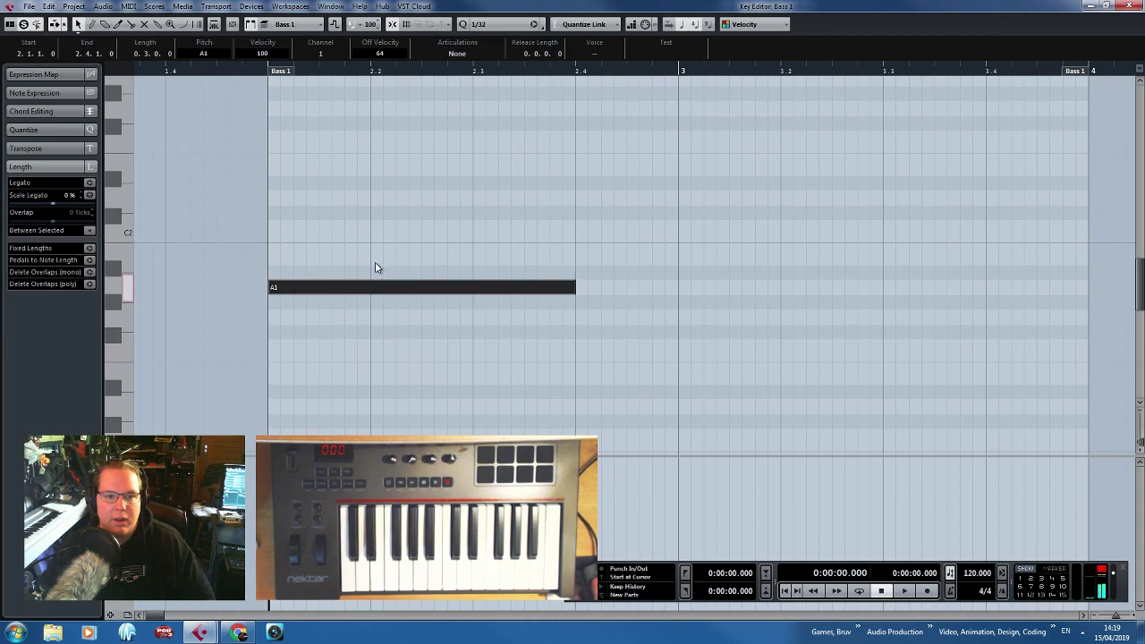
pyautogui.click(359, 247)
# Show CC 1 (Modulation) in the controller lane and turn snapping off, keeping the quantize value at 1/32.
pyautogui.click(107, 441)
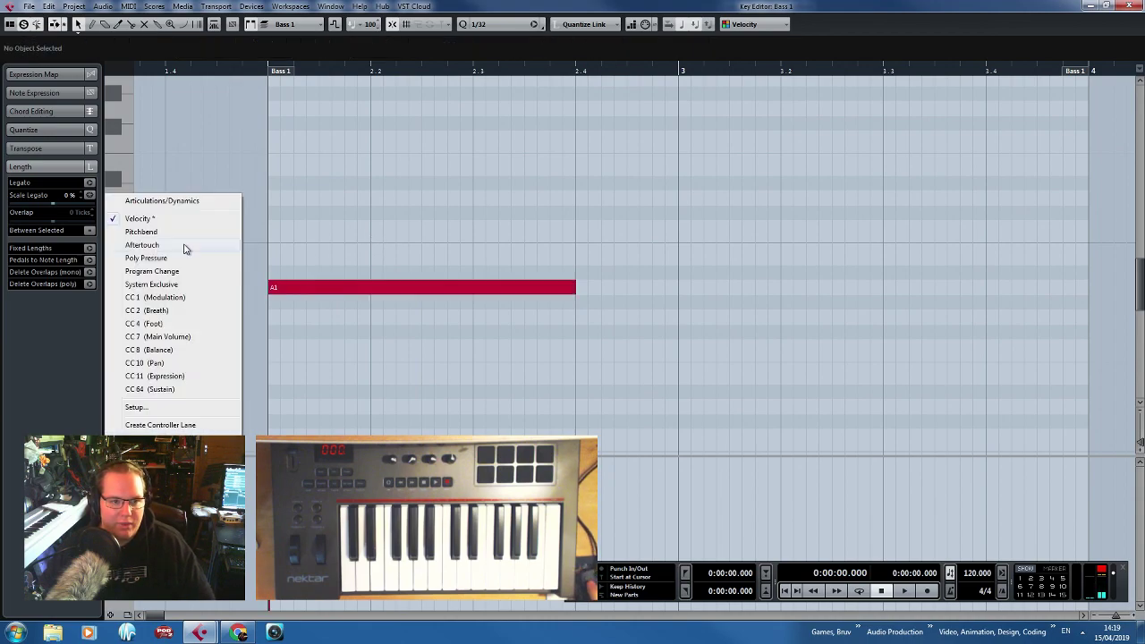
pyautogui.press('Escape')
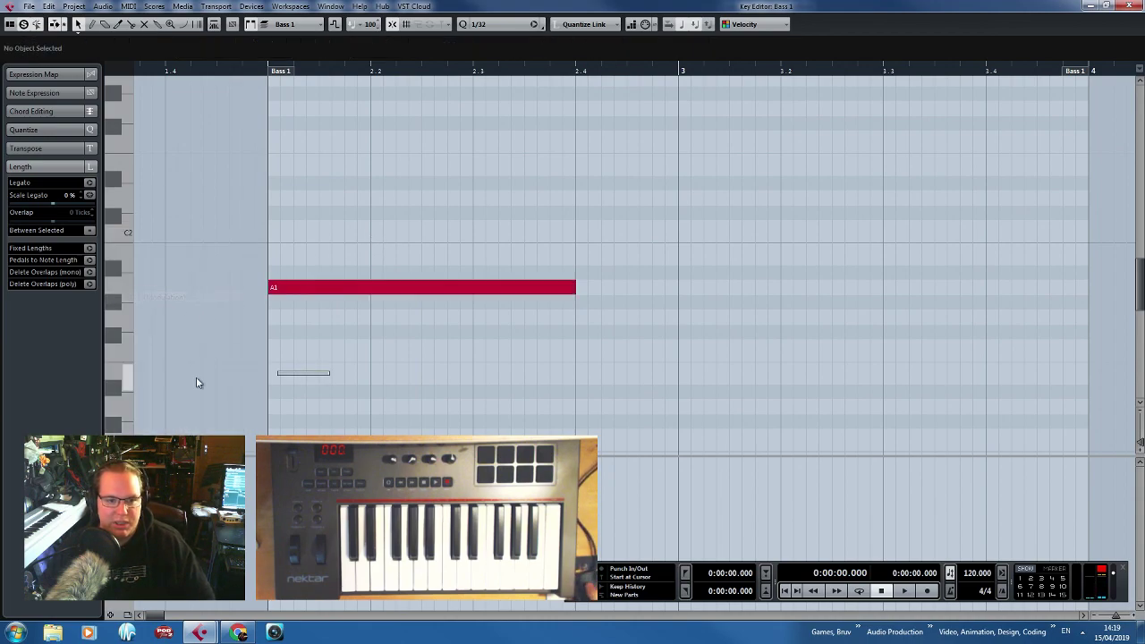
pyautogui.press('h')
pyautogui.press('h')
pyautogui.click(485, 25)
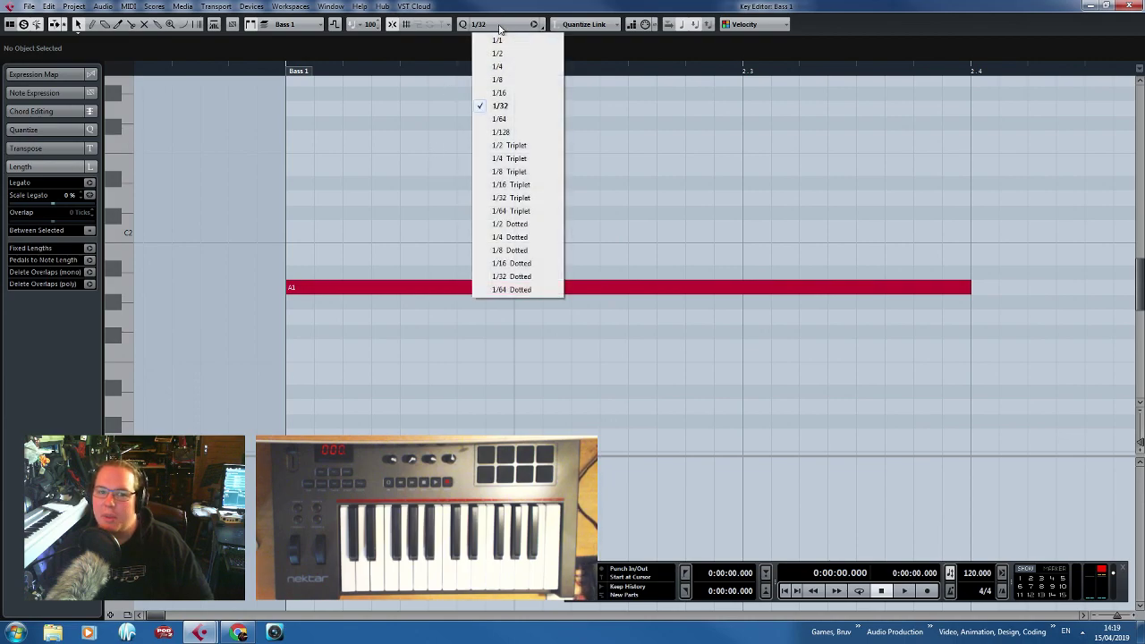
pyautogui.click(505, 27)
pyautogui.click(519, 25)
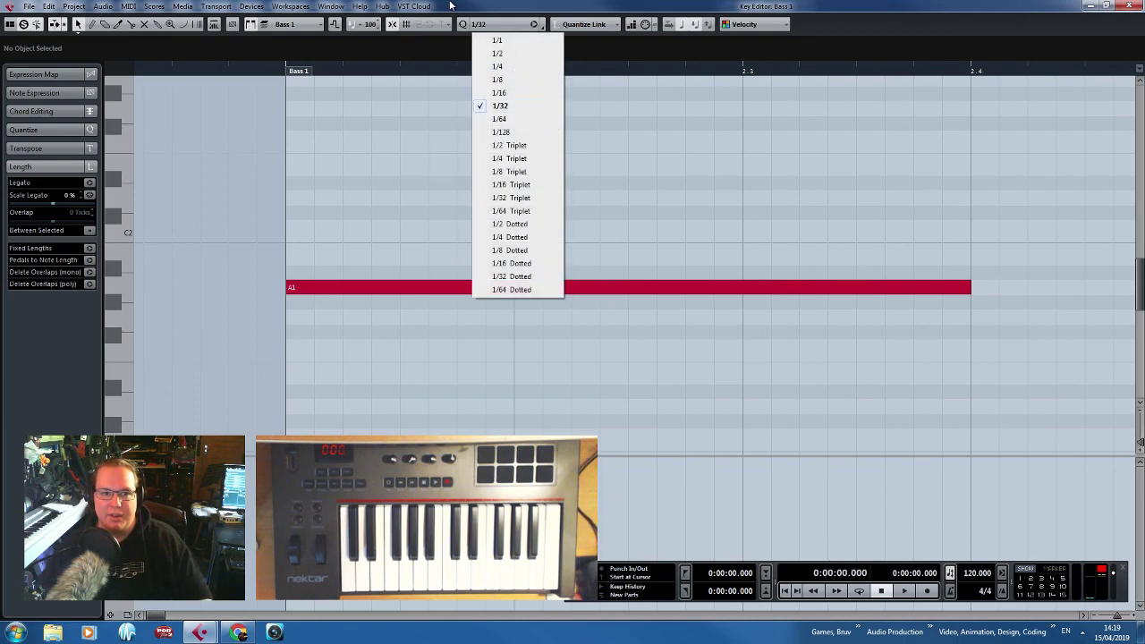
pyautogui.click(451, 5)
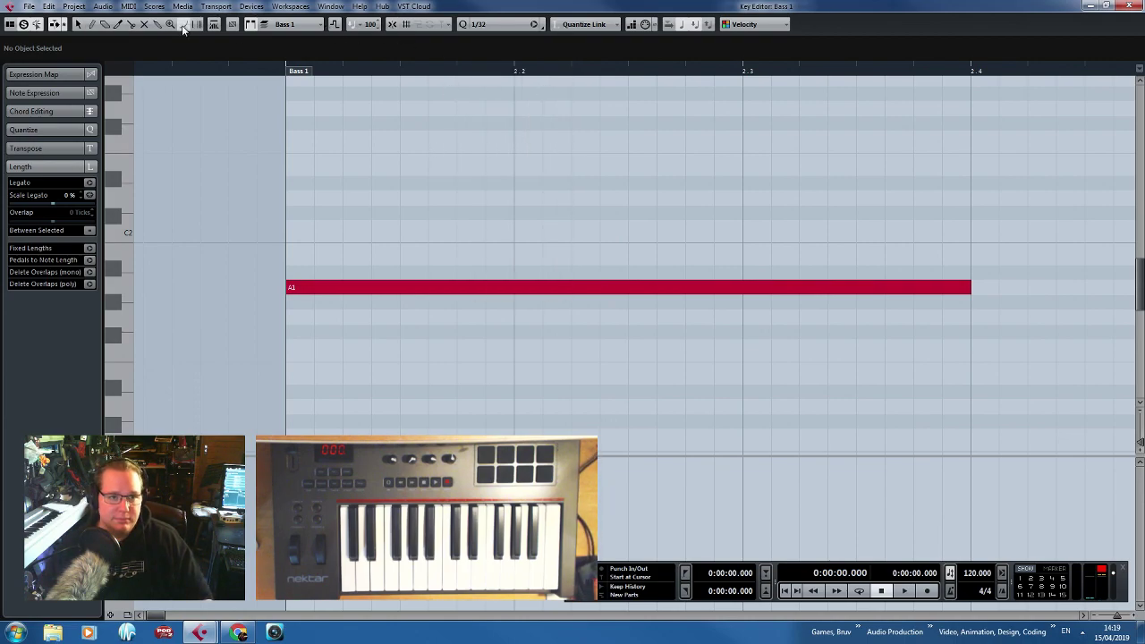
# Draw a parabolic modulation curve falling from near maximum to zero within the note's first beat and audition it.
pyautogui.moveTo(330, 457); pyautogui.dragTo(493, 422)
pyautogui.scroll(-3, 355, 245)
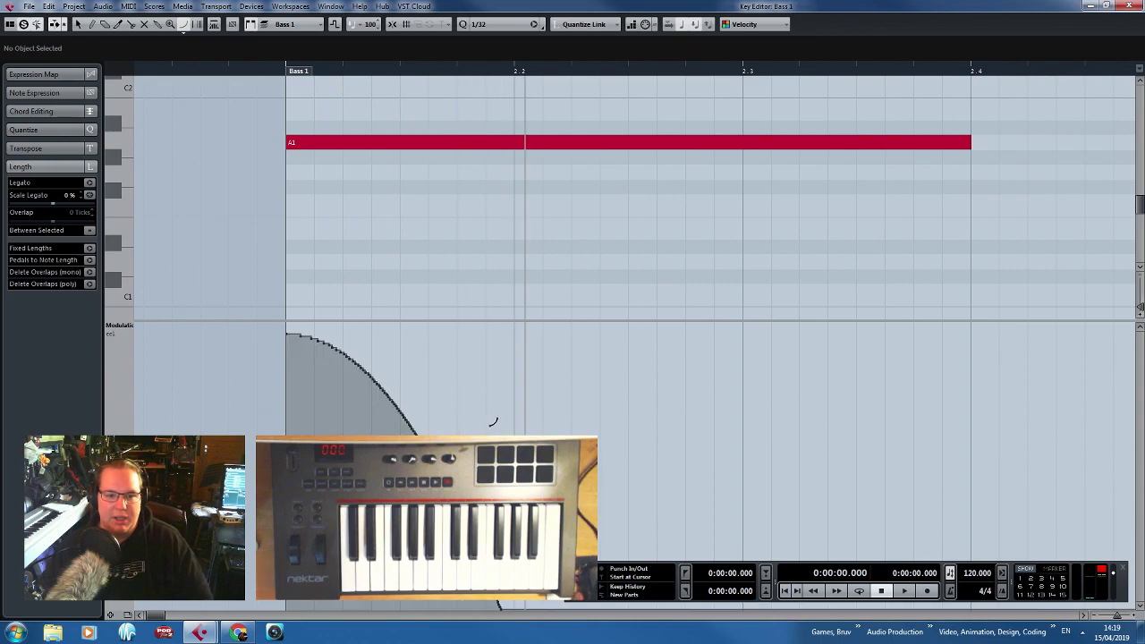
pyautogui.click(271, 69)
pyautogui.press('space')
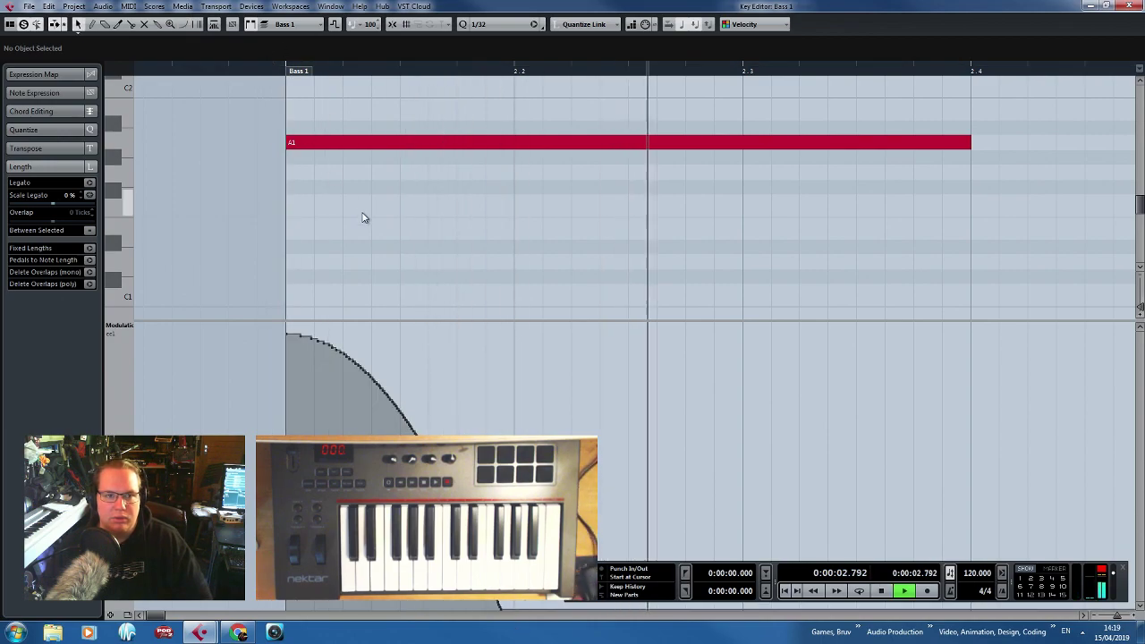
pyautogui.press('space')
# Redraw the modulation curve so it falls to zero just before beat 2.4, and play the part back.
pyautogui.press('g')
pyautogui.press('g')
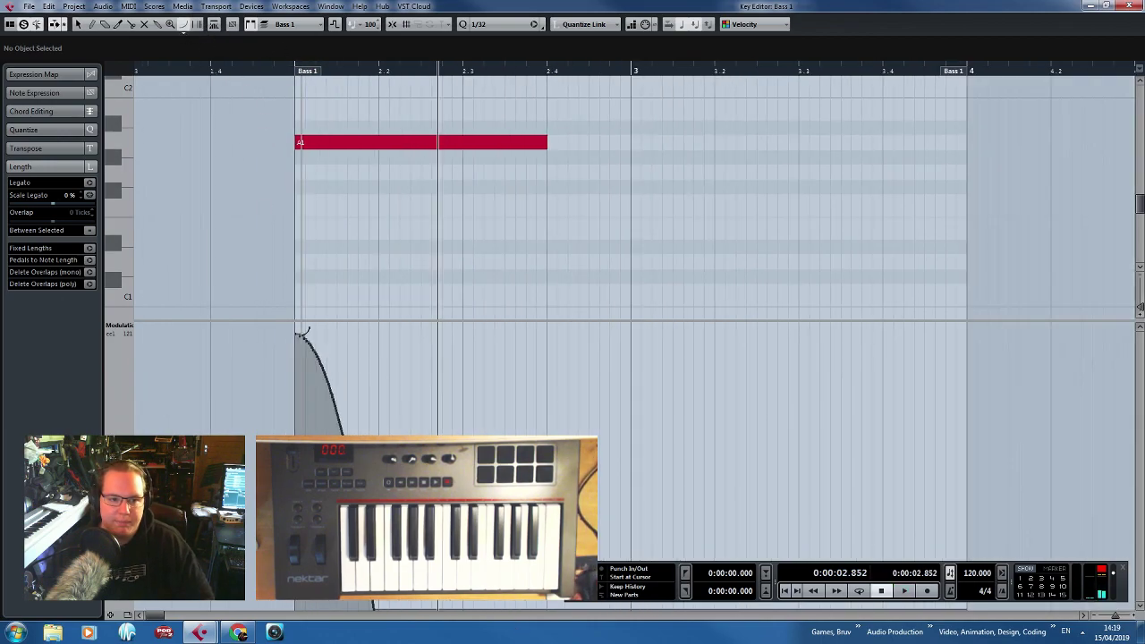
pyautogui.moveTo(297, 333); pyautogui.dragTo(538, 484)
pyautogui.press('space')
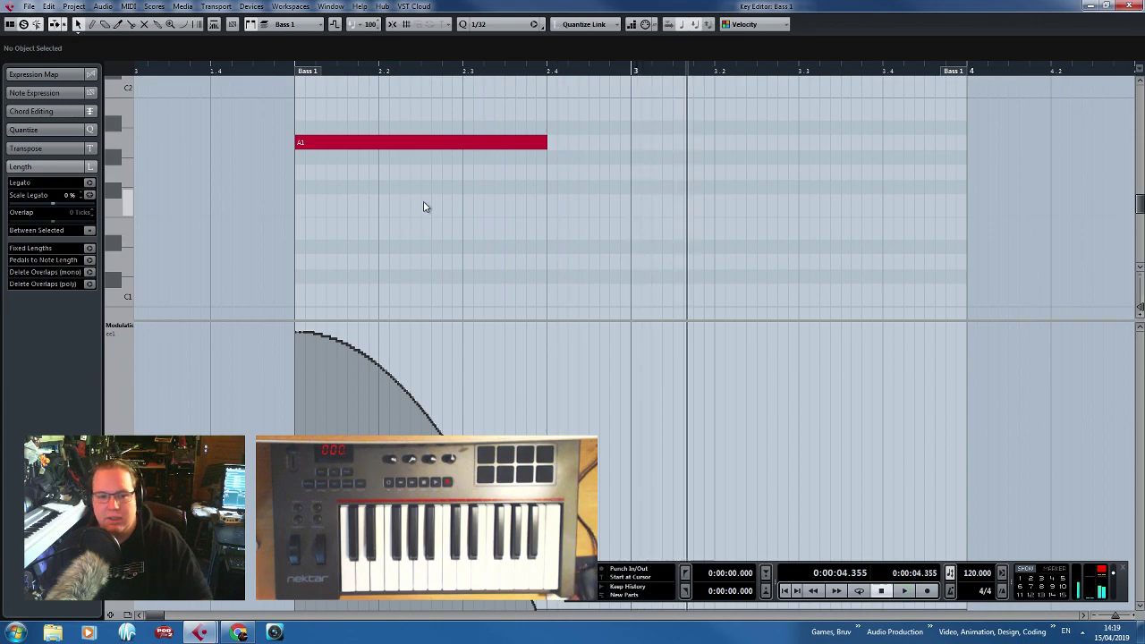
pyautogui.press('space')
# Redraw the modulation curve to reach zero about halfway between 2.3 and 2.4, delete the leftover events beyond it and audition.
pyautogui.keyDown('ctrl'); pyautogui.scroll(2, 299, 328); pyautogui.keyUp('ctrl')
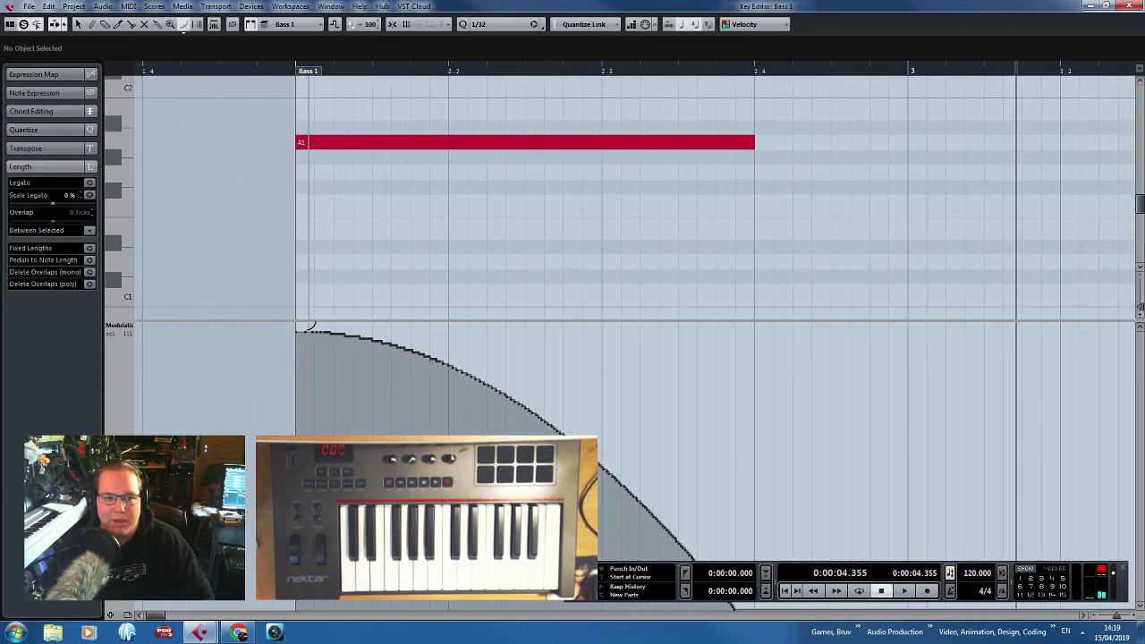
pyautogui.moveTo(639, 608); pyautogui.dragTo(691, 629)
pyautogui.click(79, 25)
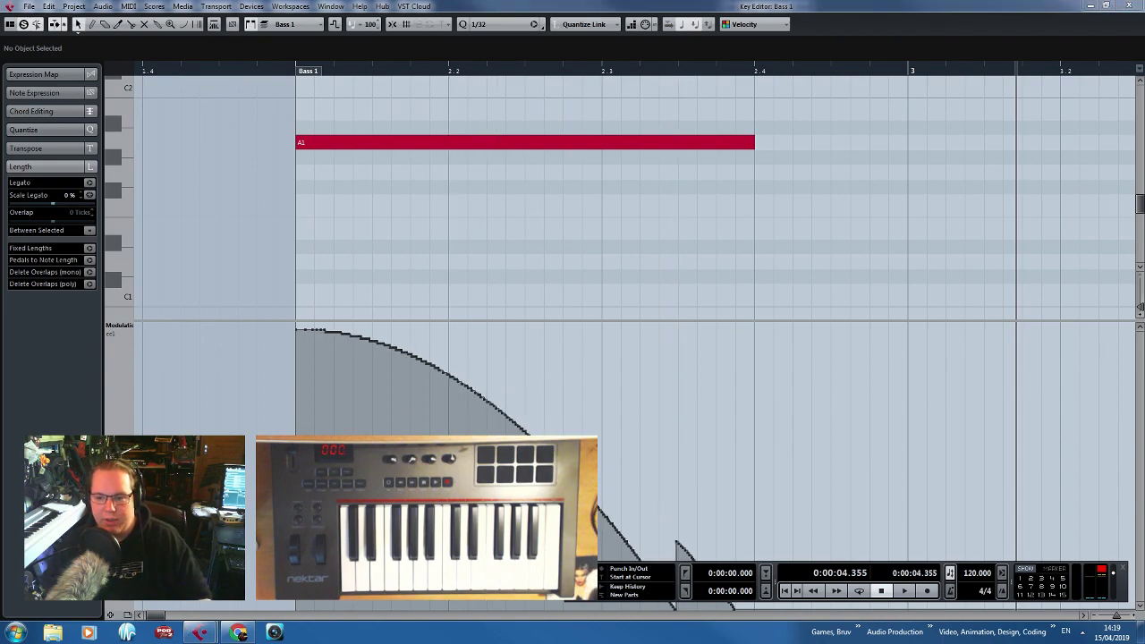
pyautogui.moveTo(602, 582); pyautogui.dragTo(954, 466)
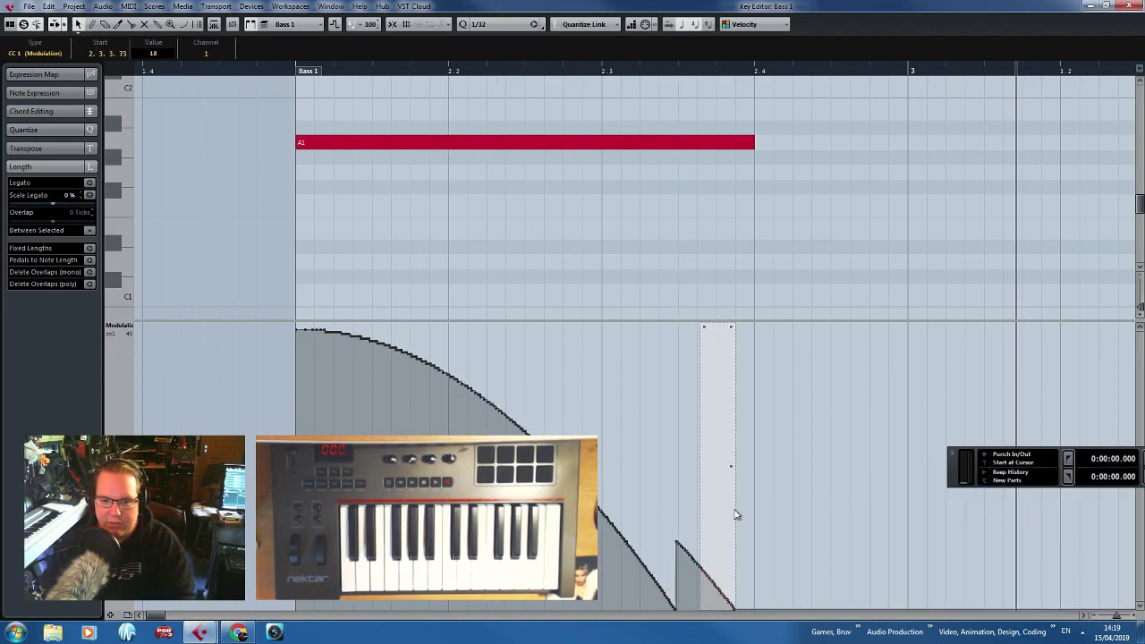
pyautogui.moveTo(699, 567); pyautogui.dragTo(678, 574)
pyautogui.press('Delete')
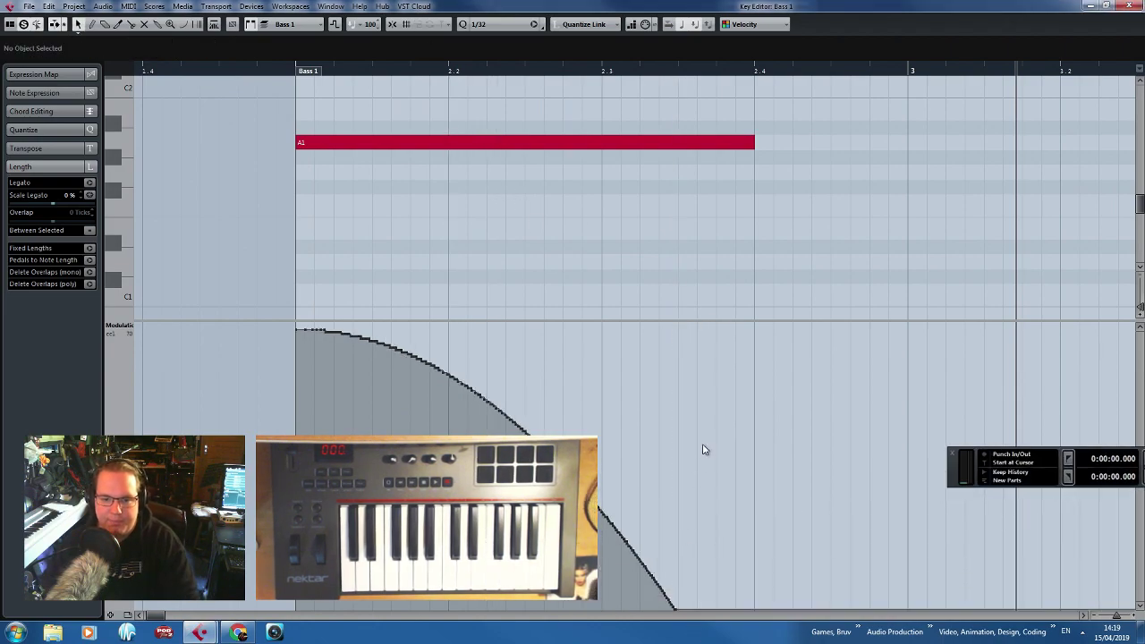
pyautogui.click(278, 71)
pyautogui.press('space')
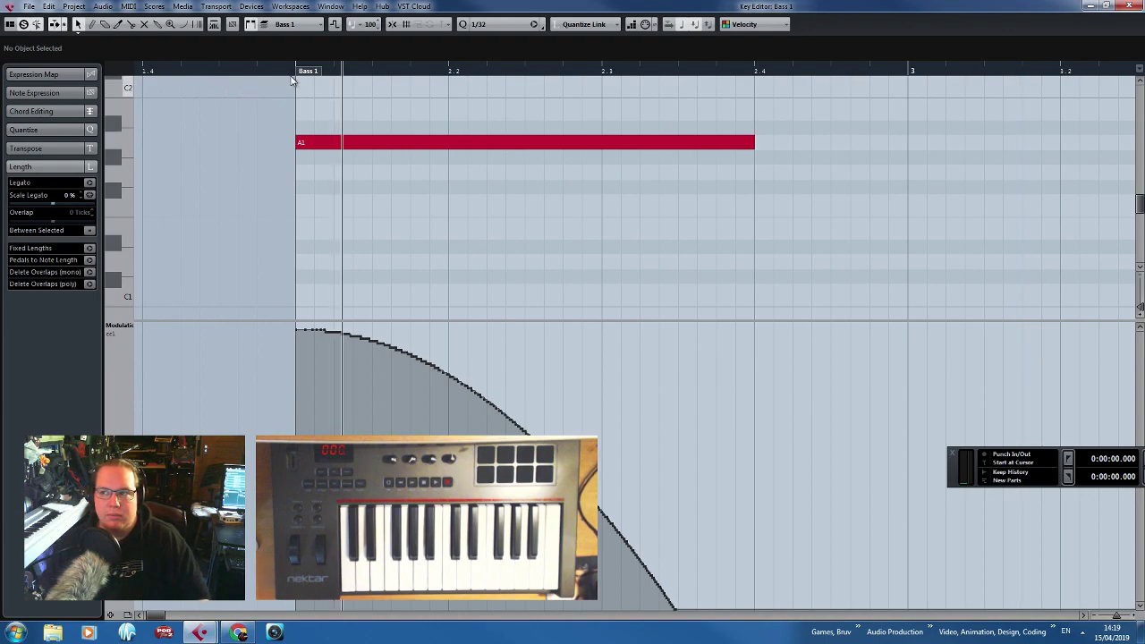
# Draw a short curved rise into the peak at the very start of the modulation curve and audition it.
pyautogui.click(182, 24)
pyautogui.press('h')
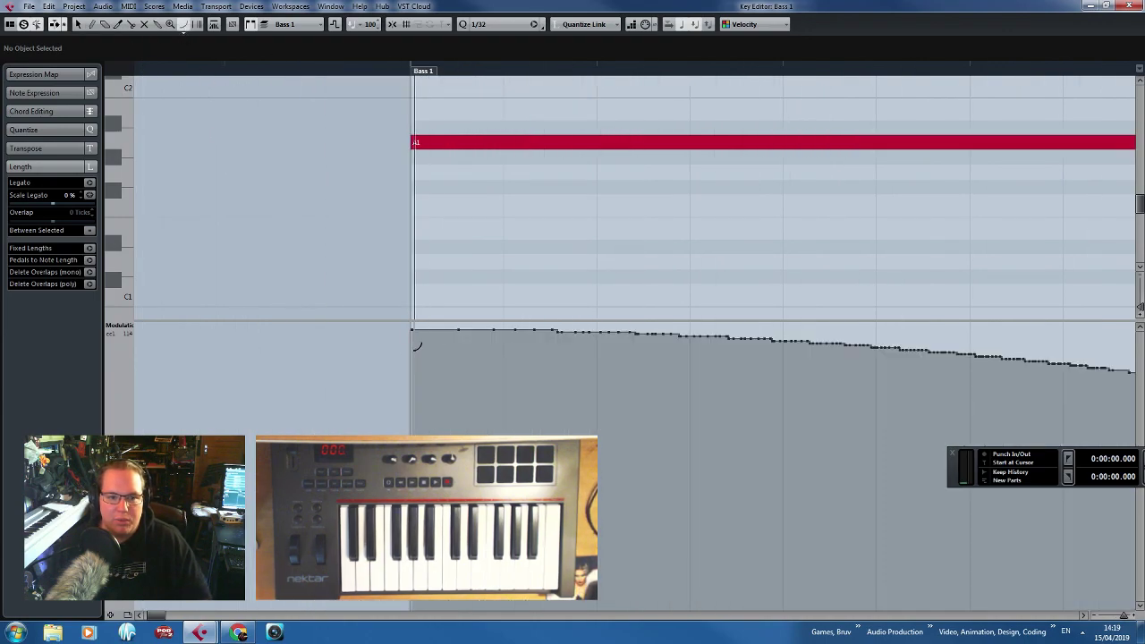
pyautogui.moveTo(416, 346); pyautogui.dragTo(553, 325)
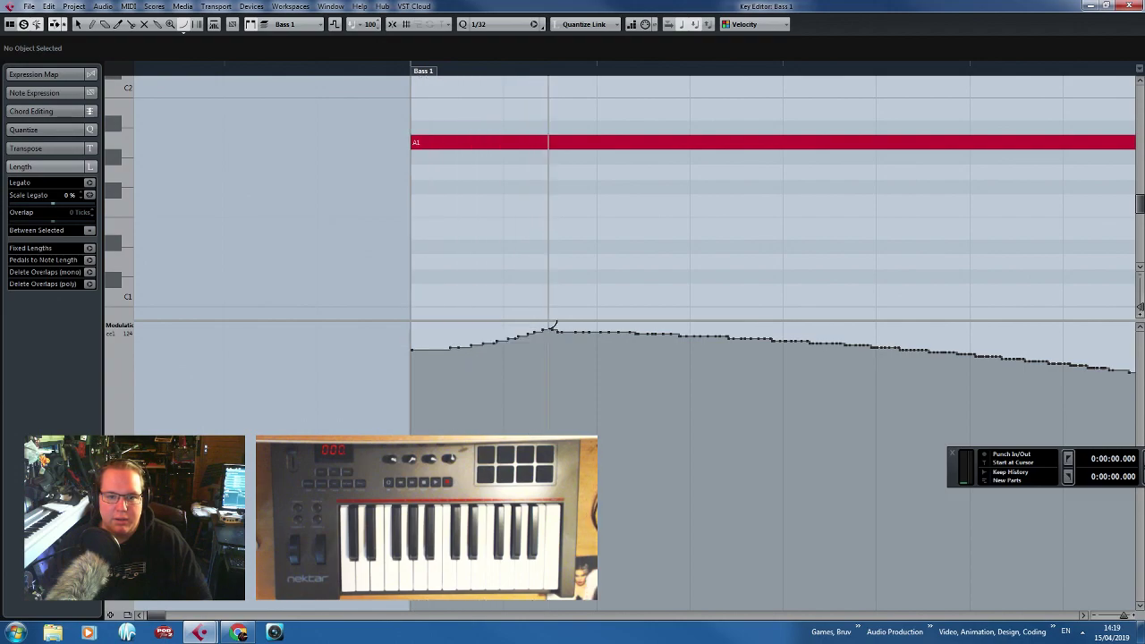
pyautogui.press('space')
pyautogui.press('1')
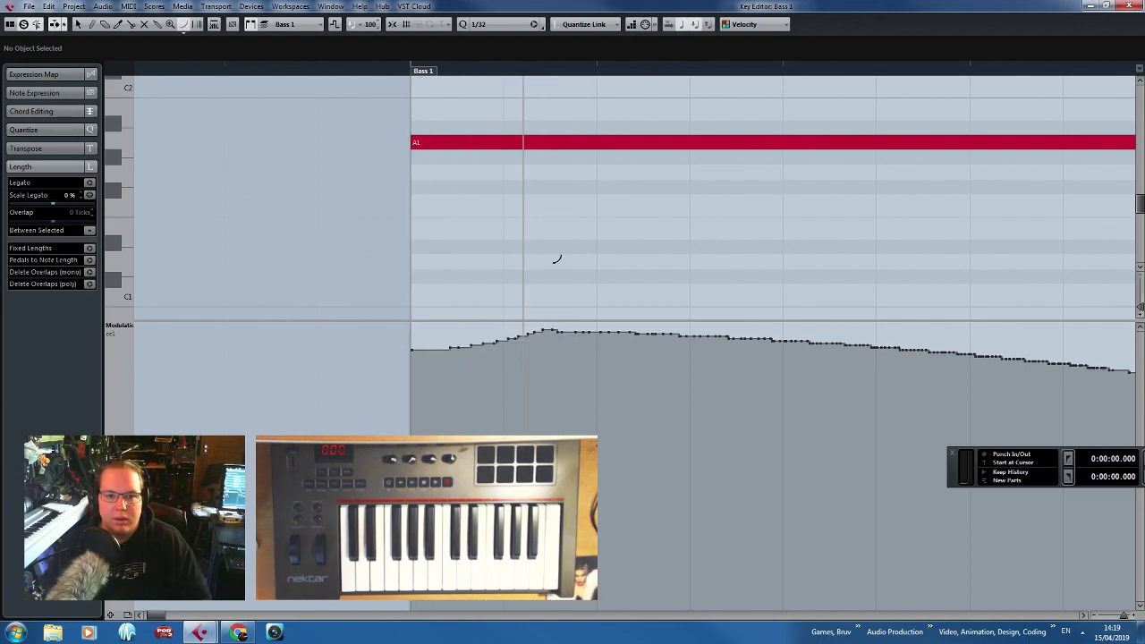
# Reshape the start of the modulation curve into a lower-starting, rounded rise that blends into the peak, and play it back.
pyautogui.moveTo(575, 328); pyautogui.dragTo(410, 358)
pyautogui.press('1')
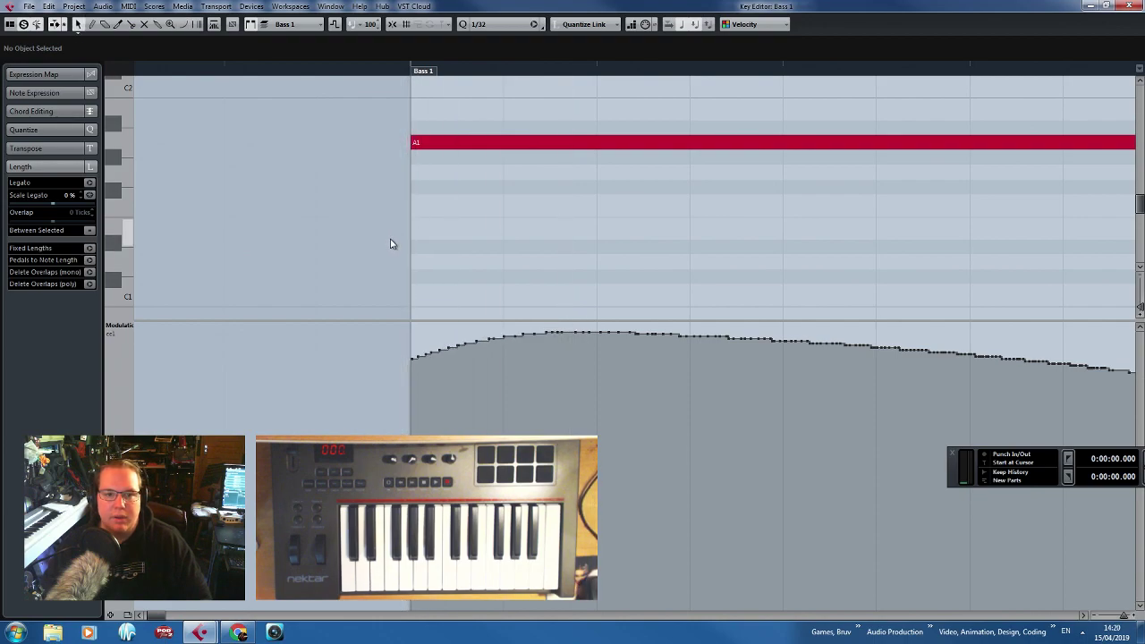
pyautogui.scroll(-3, 390, 244)
pyautogui.press('space')
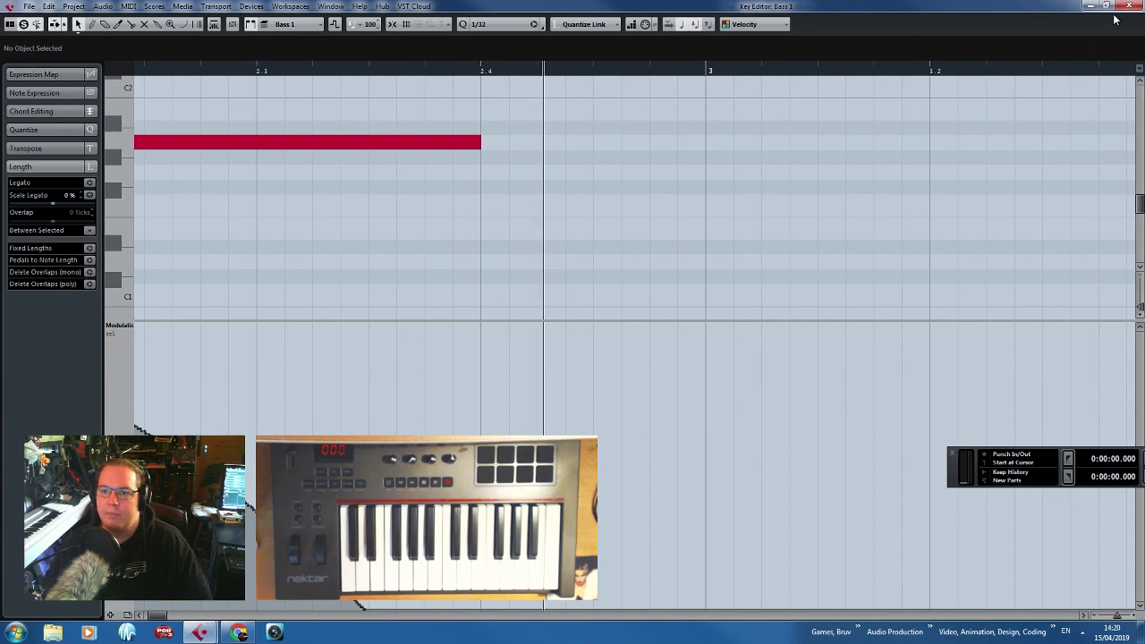
# Check the Bass 1 part in the arrangement, reopen it for note editing and audition the note from its start.
pyautogui.click(1118, 8)
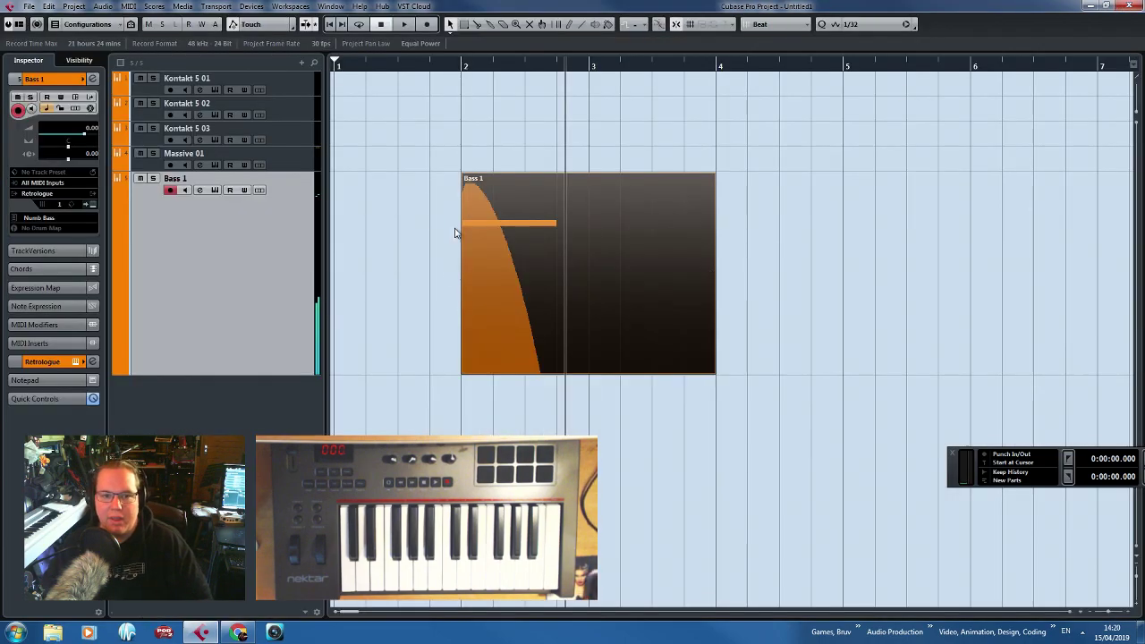
pyautogui.scroll(5, 458, 223)
pyautogui.doubleClick(492, 267)
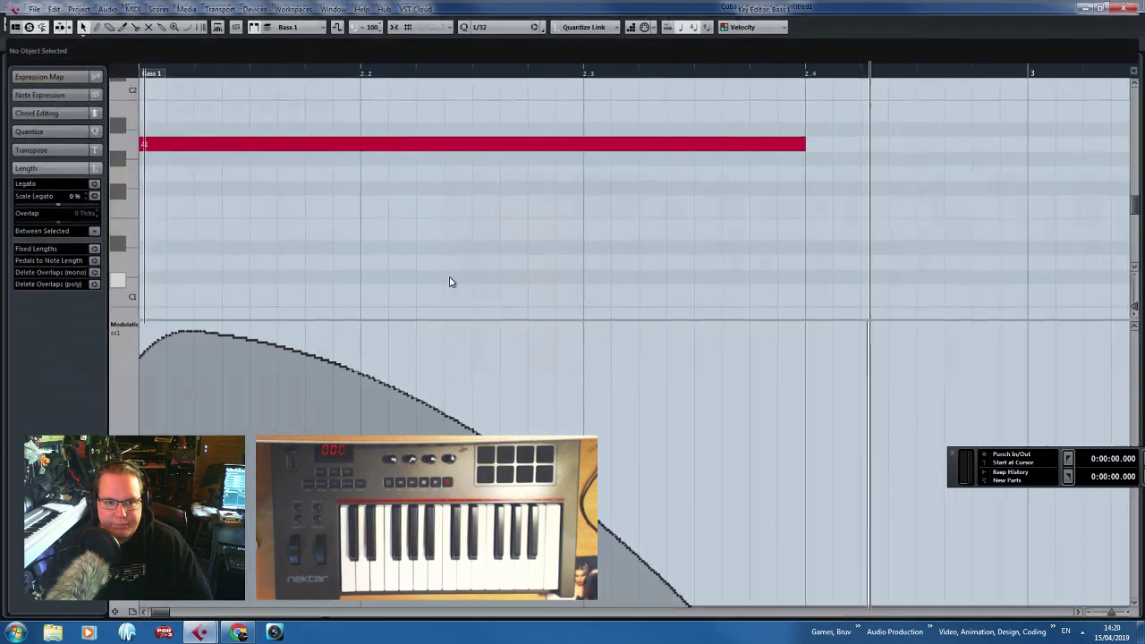
pyautogui.scroll(-4, 318, 259)
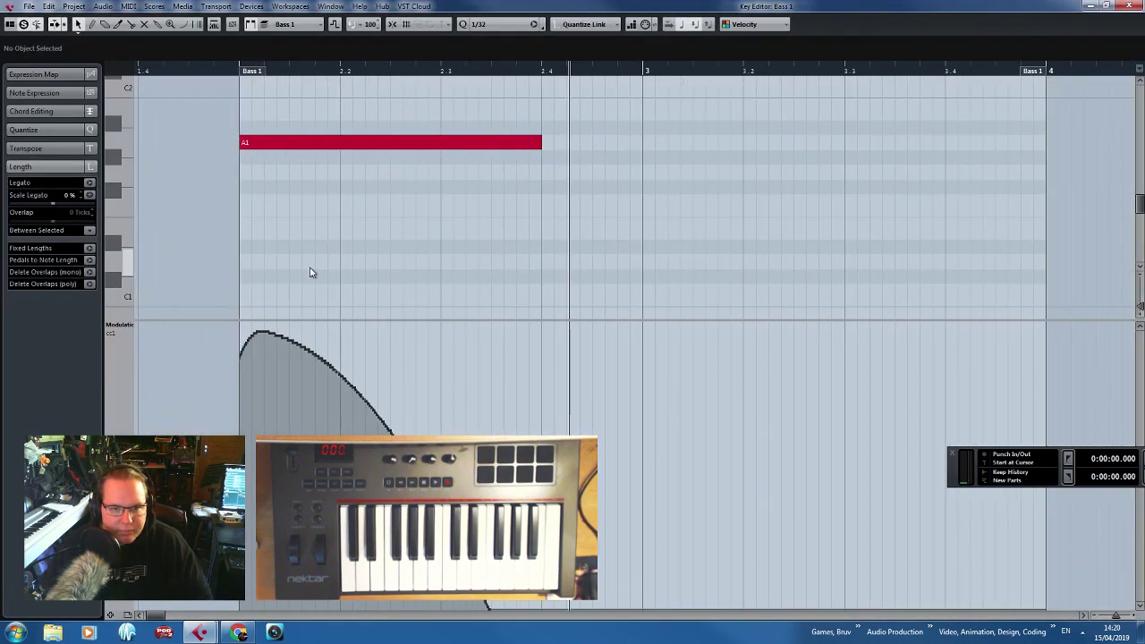
pyautogui.click(225, 72)
pyautogui.press('space')
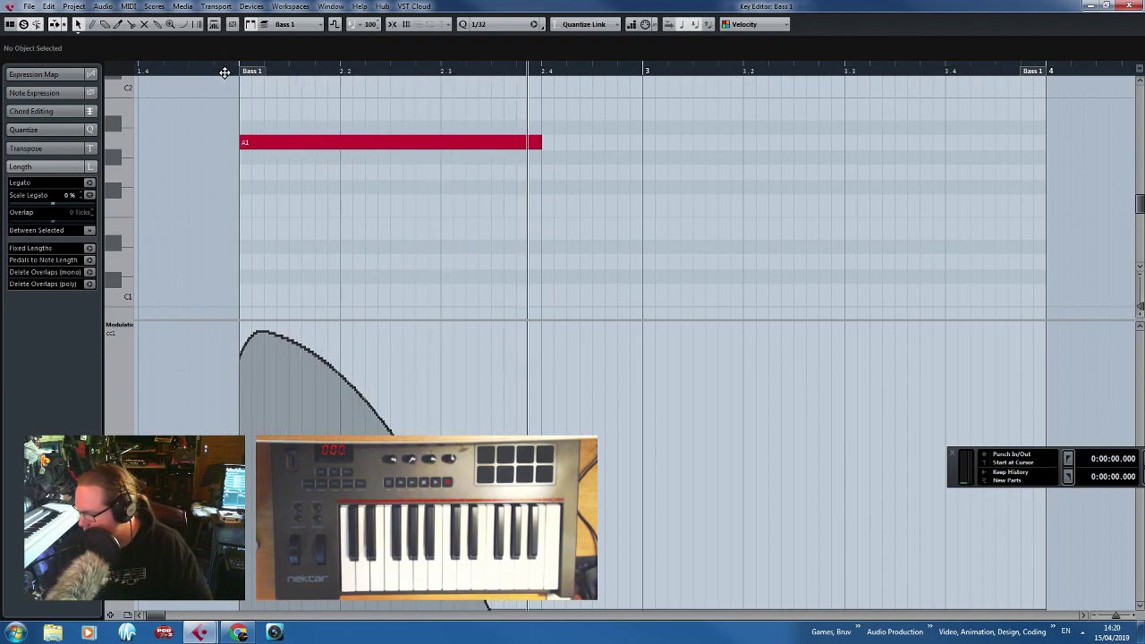
# Shorten the A1 note to end at about 2.3.2.112, where the modulation curve reaches zero, and audition it.
pyautogui.scroll(4, 489, 409)
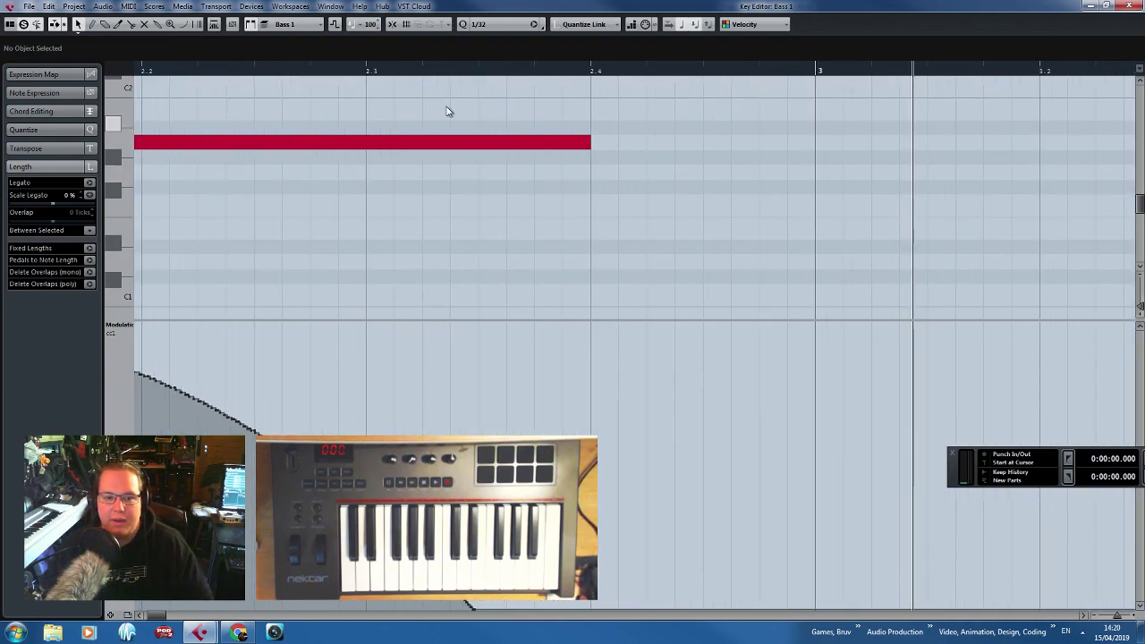
pyautogui.click(471, 68)
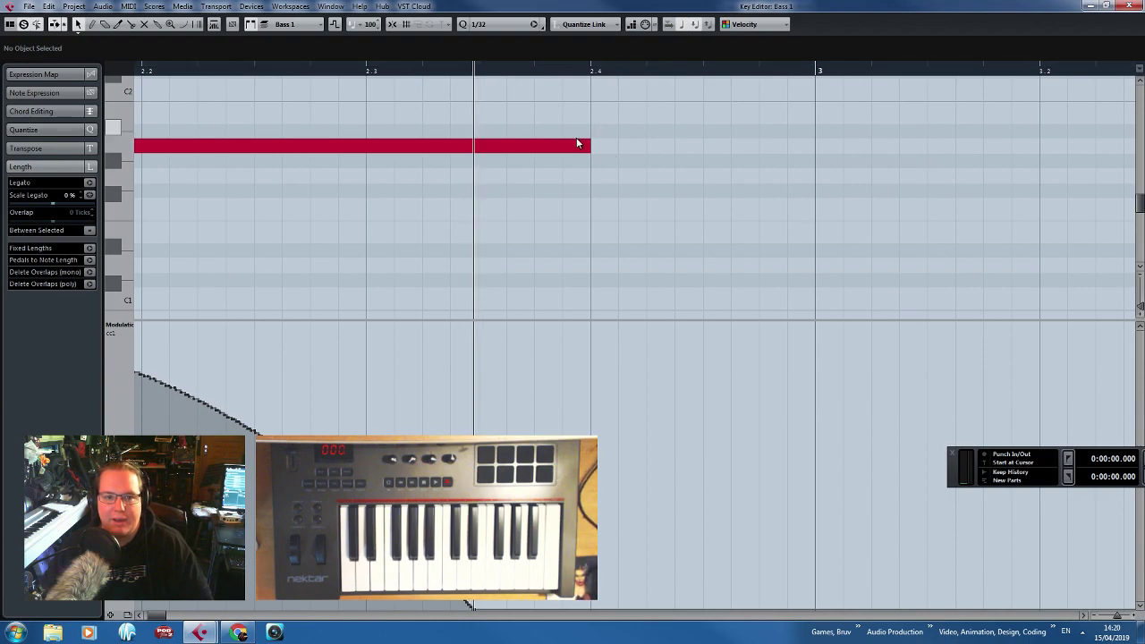
pyautogui.moveTo(583, 144); pyautogui.dragTo(474, 164)
pyautogui.press('g')
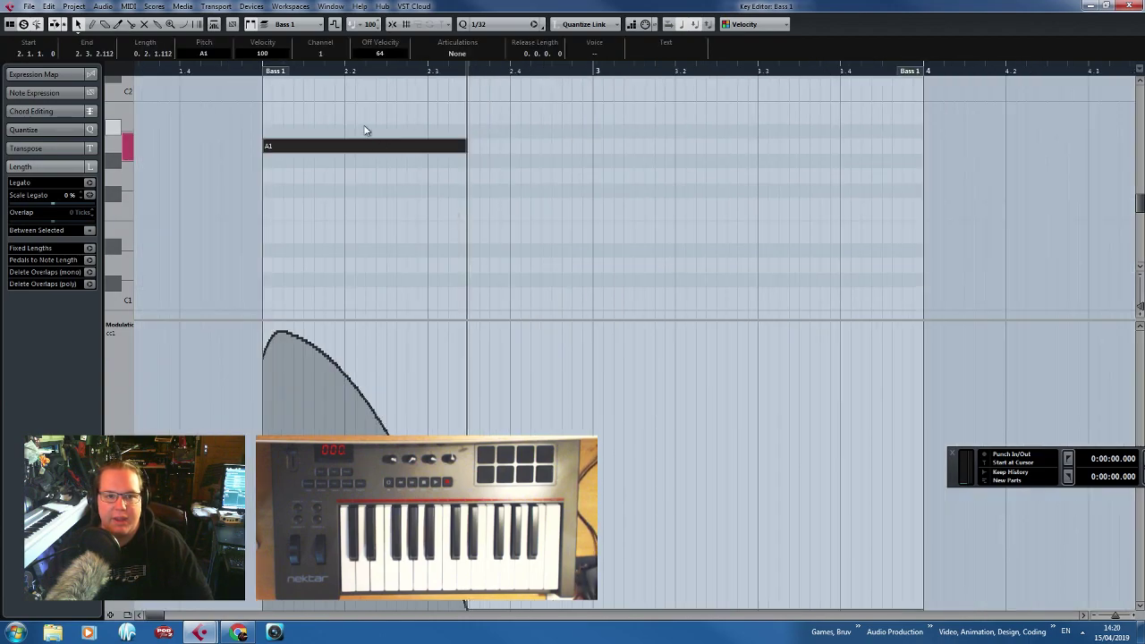
pyautogui.click(254, 68)
pyautogui.press('space')
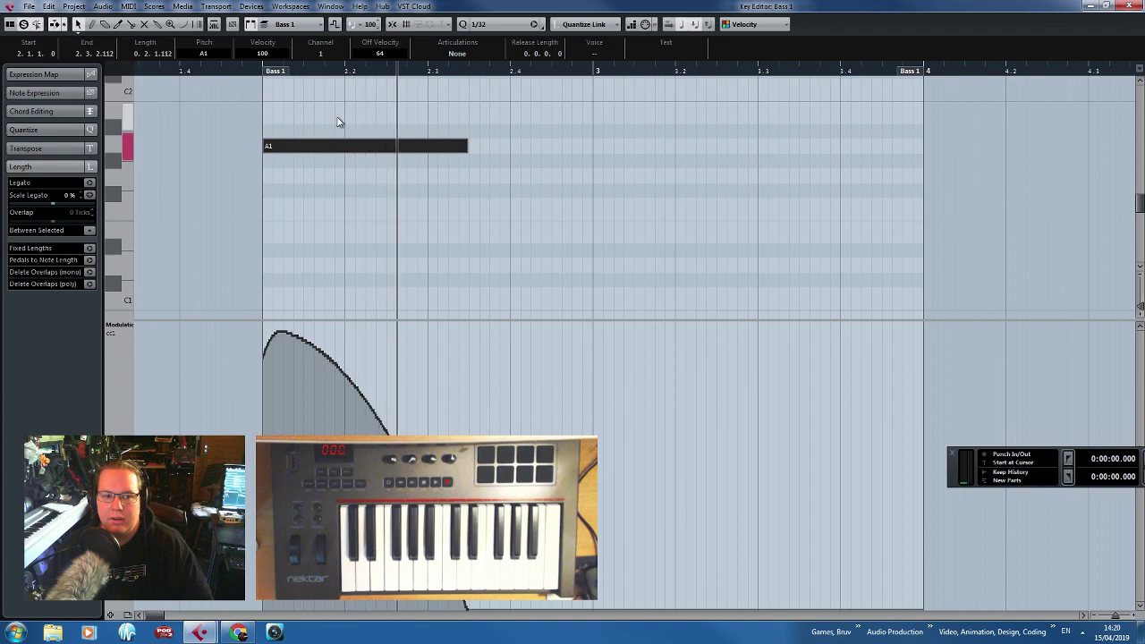
pyautogui.press('space')
# Extend the A1 note's end to about two thirds of the way from 2.3 to 2.4 and audition it.
pyautogui.moveTo(465, 147); pyautogui.dragTo(483, 149)
pyautogui.click(230, 69)
pyautogui.press('space')
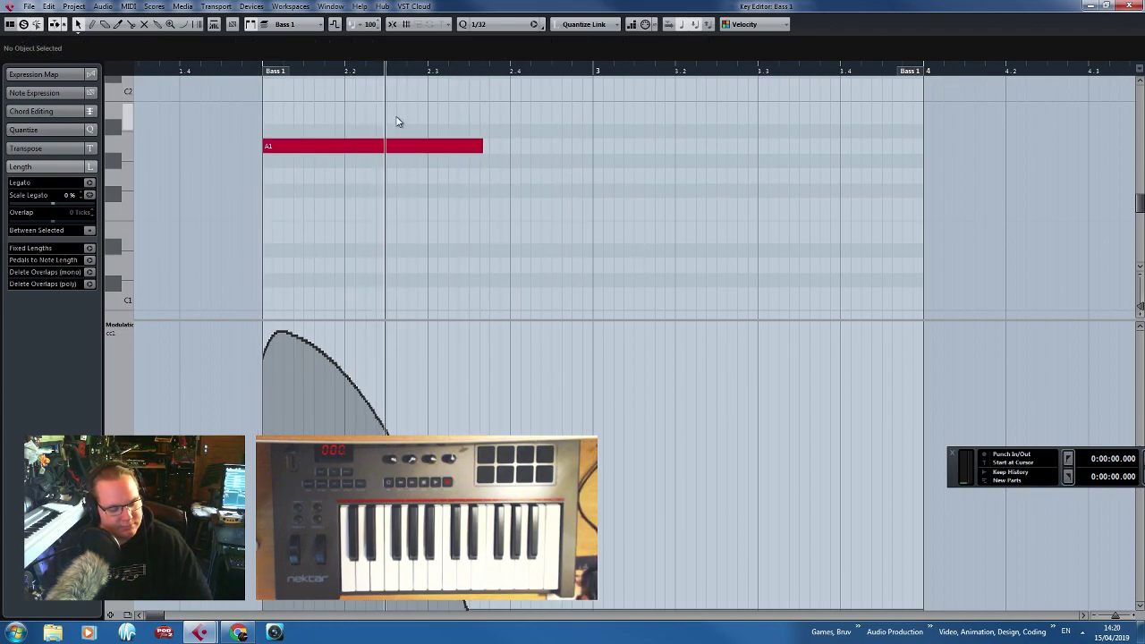
pyautogui.press('space')
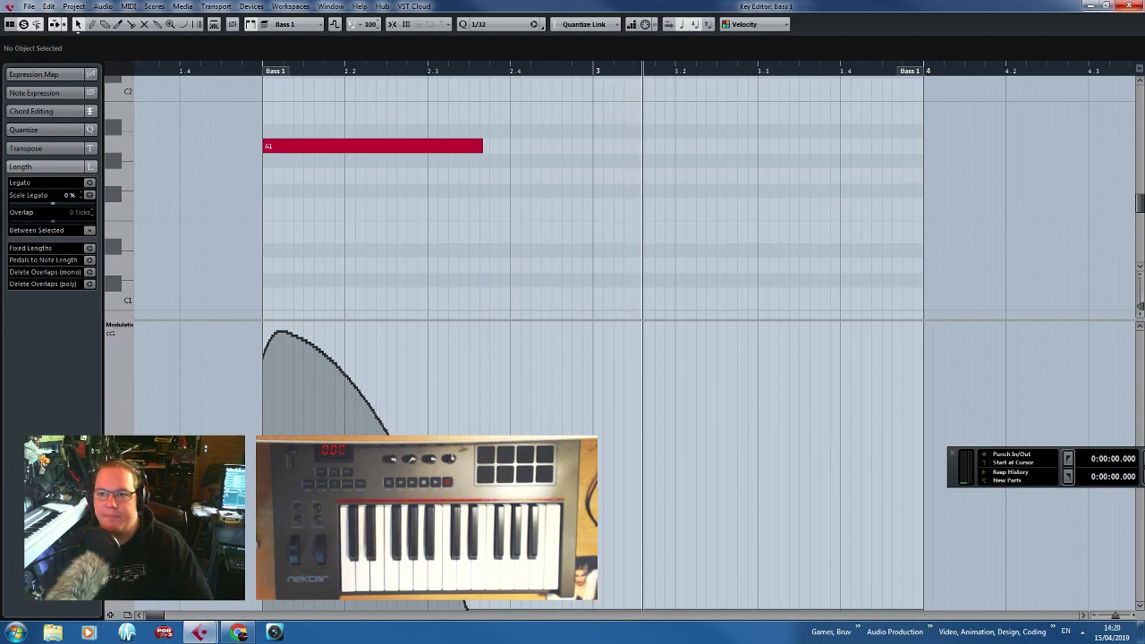
# Return to the arrangement, set the locator range from bar 2 to beat 2.4 and place the playhead just before bar 2.
pyautogui.click(1129, 5)
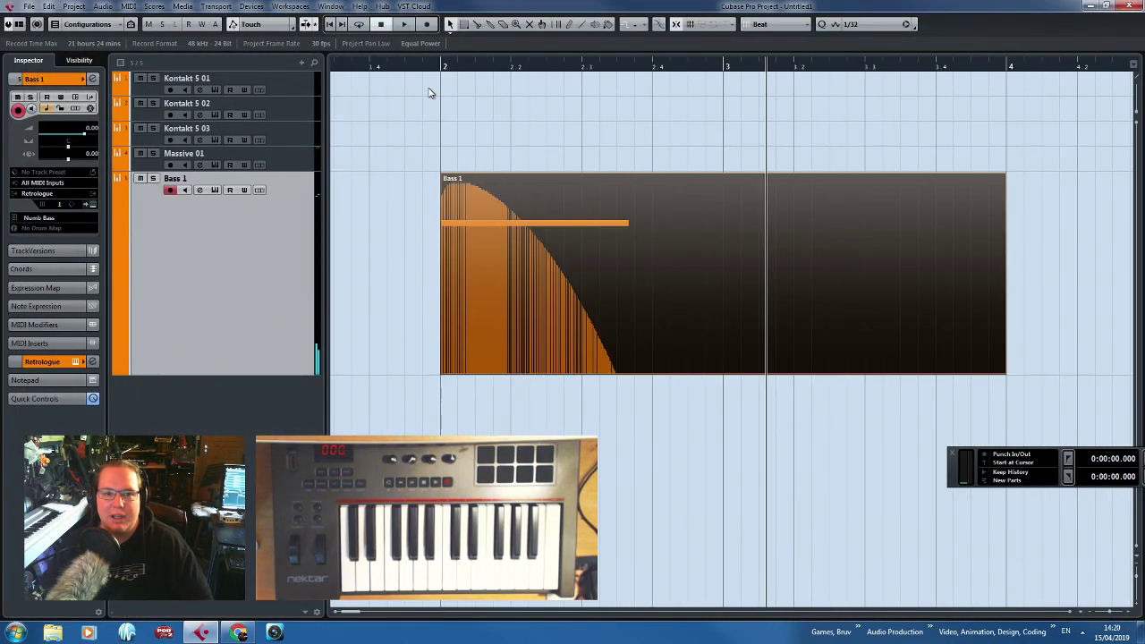
pyautogui.moveTo(444, 59); pyautogui.dragTo(651, 64)
pyautogui.click(430, 64)
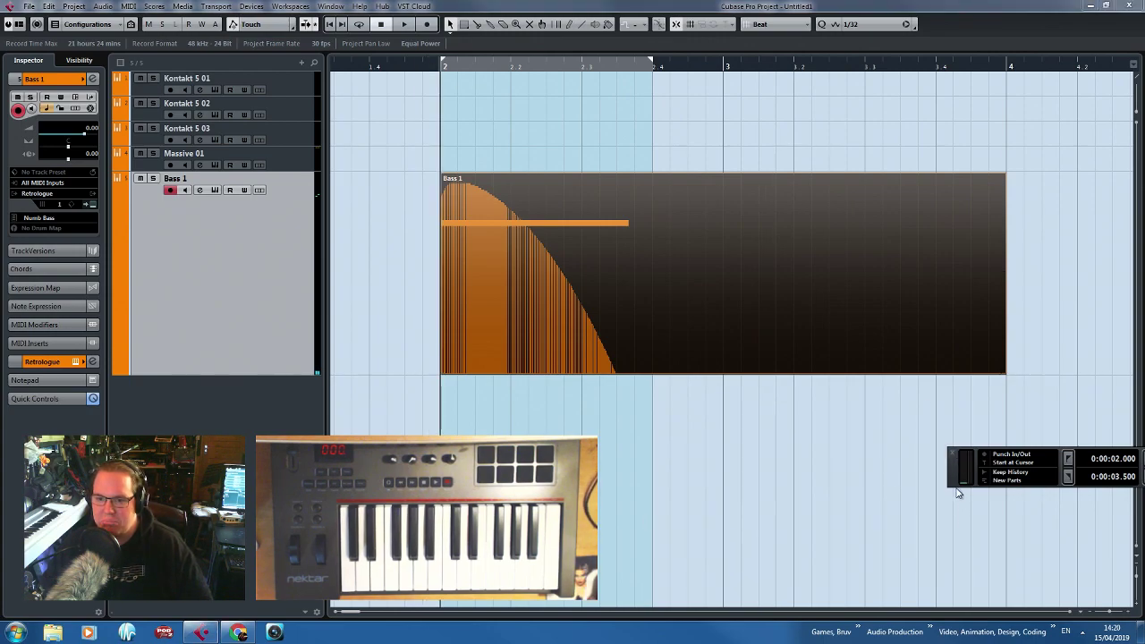
# Move the transport panel fully into view and turn on cycle playback for the locator range.
pyautogui.moveTo(957, 493); pyautogui.dragTo(570, 599)
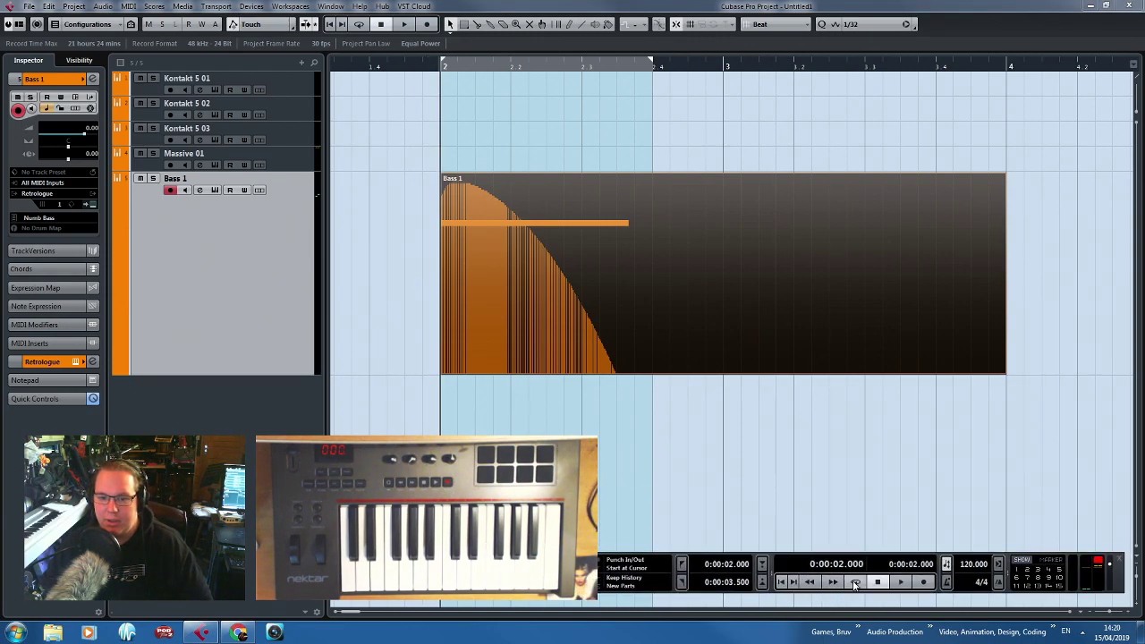
pyautogui.click(855, 584)
pyautogui.click(767, 517)
pyautogui.press('h')
pyautogui.press('h')
pyautogui.press('h')
pyautogui.press('g')
# Save the project as Hits in the Cinematic Hits Stream folder.
pyautogui.hotkey('ctrl', 's')
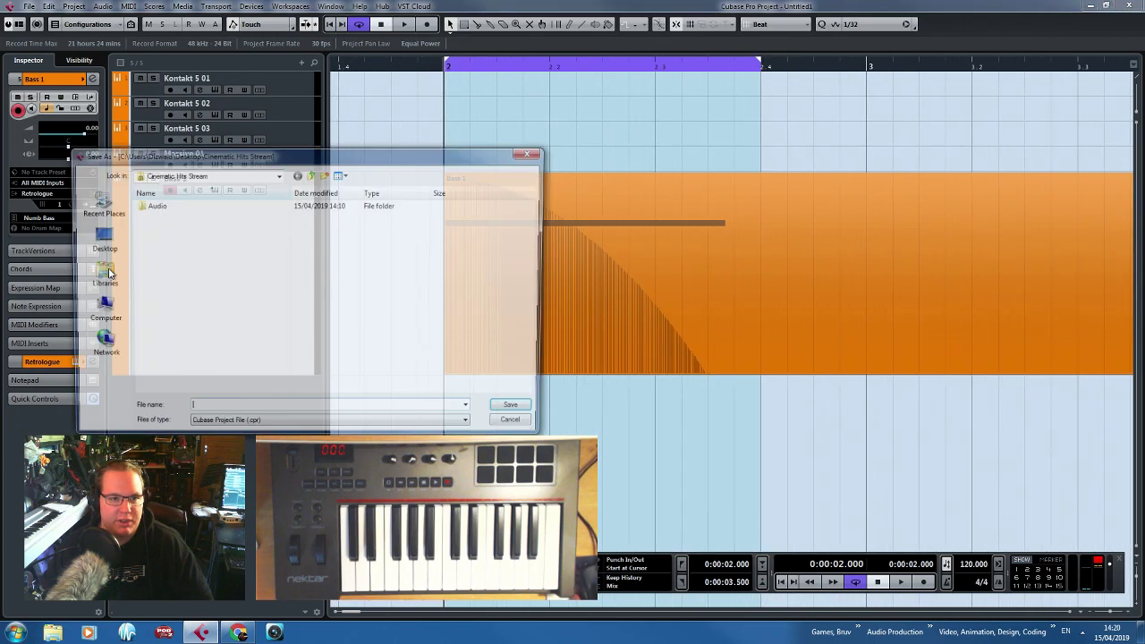
pyautogui.write('Hits')
pyautogui.press('Return')
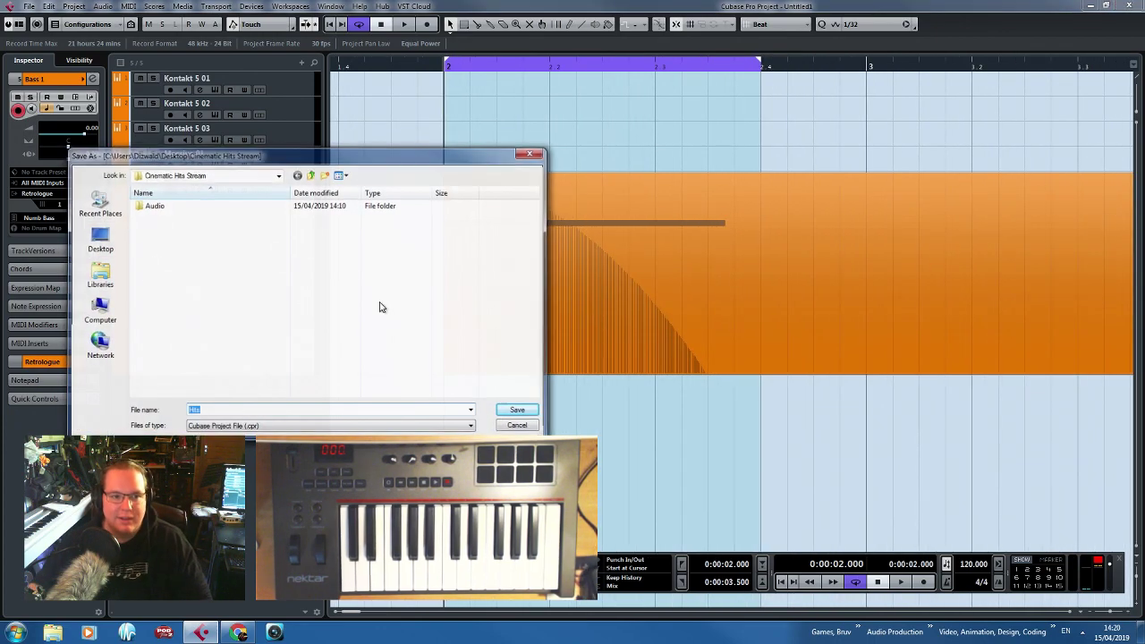
# Compare the Retrologue bass with its noise generator on and off during loop playback, and leave noise switched off.
pyautogui.click(94, 204)
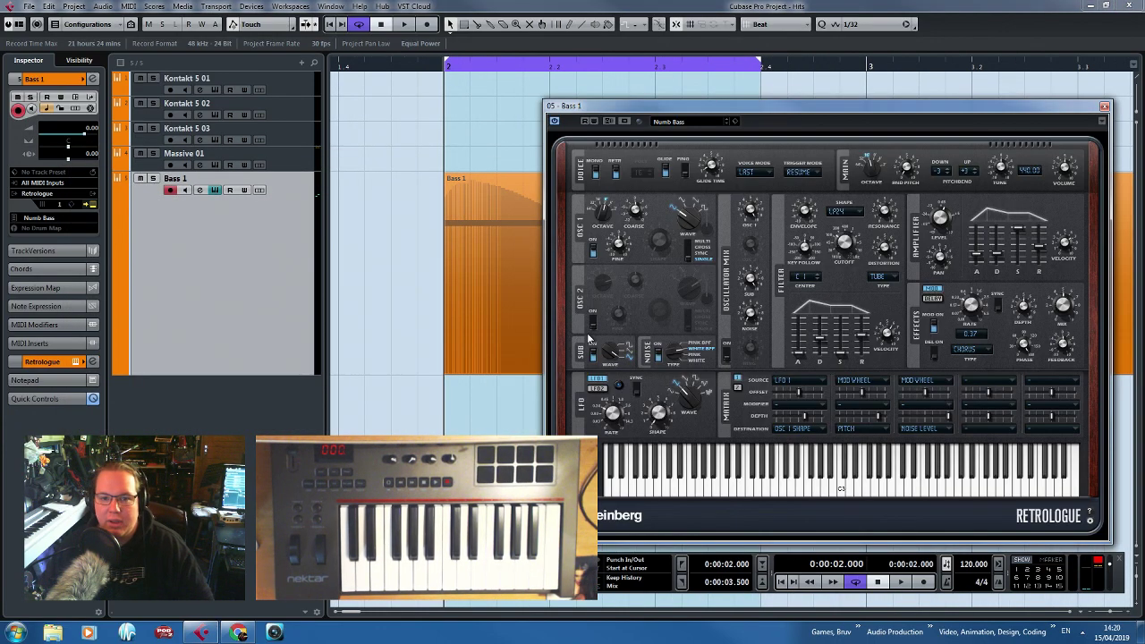
pyautogui.press('space')
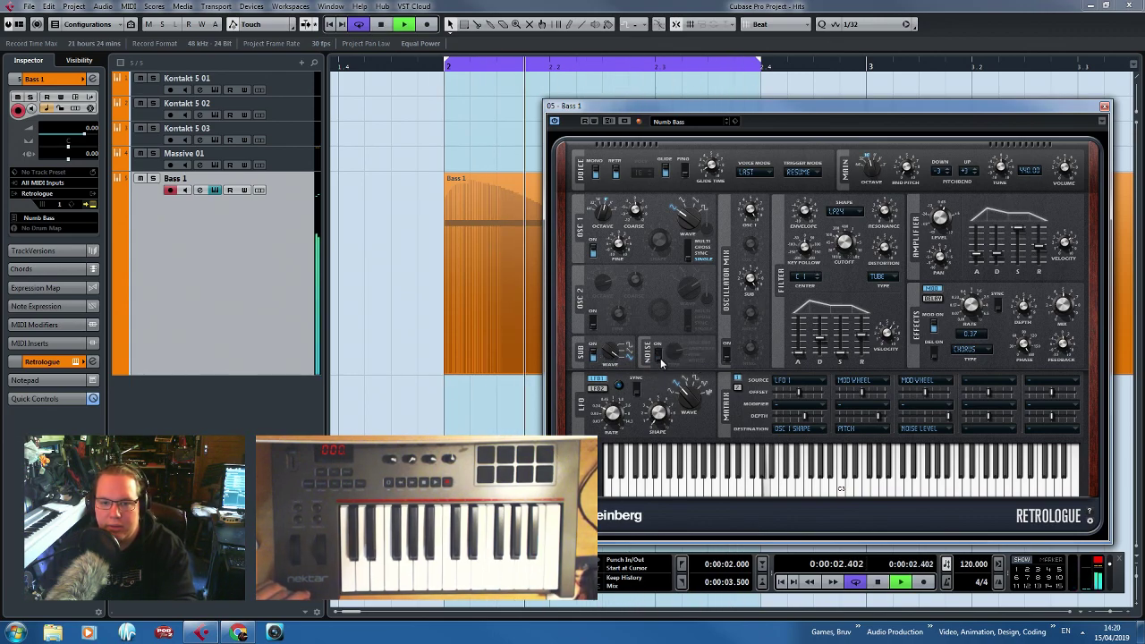
pyautogui.click(750, 342)
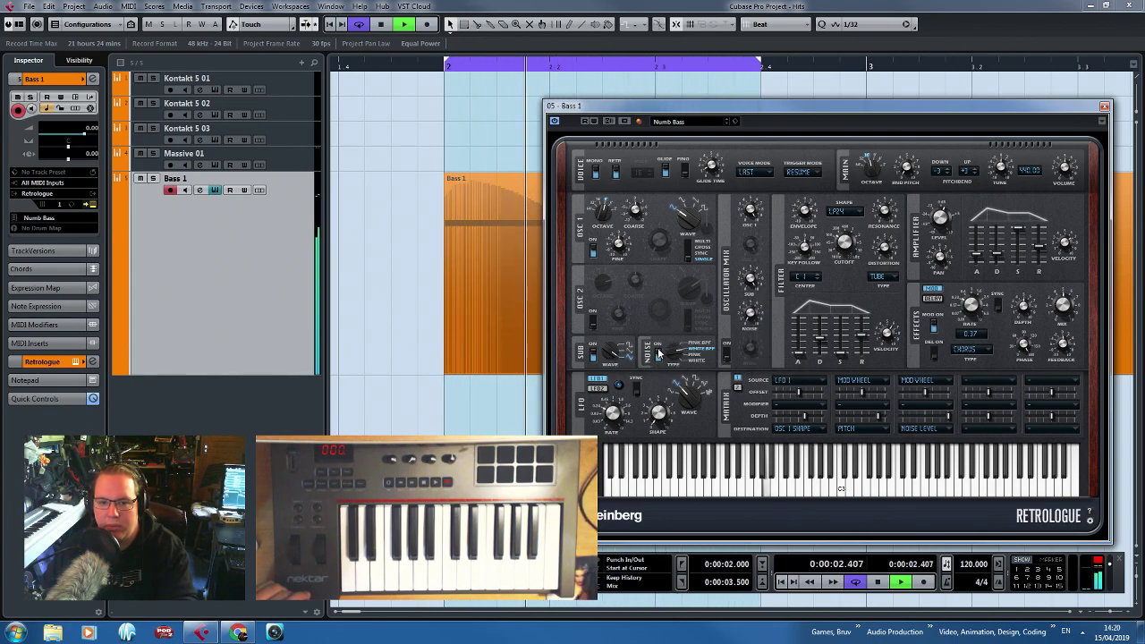
pyautogui.click(657, 351)
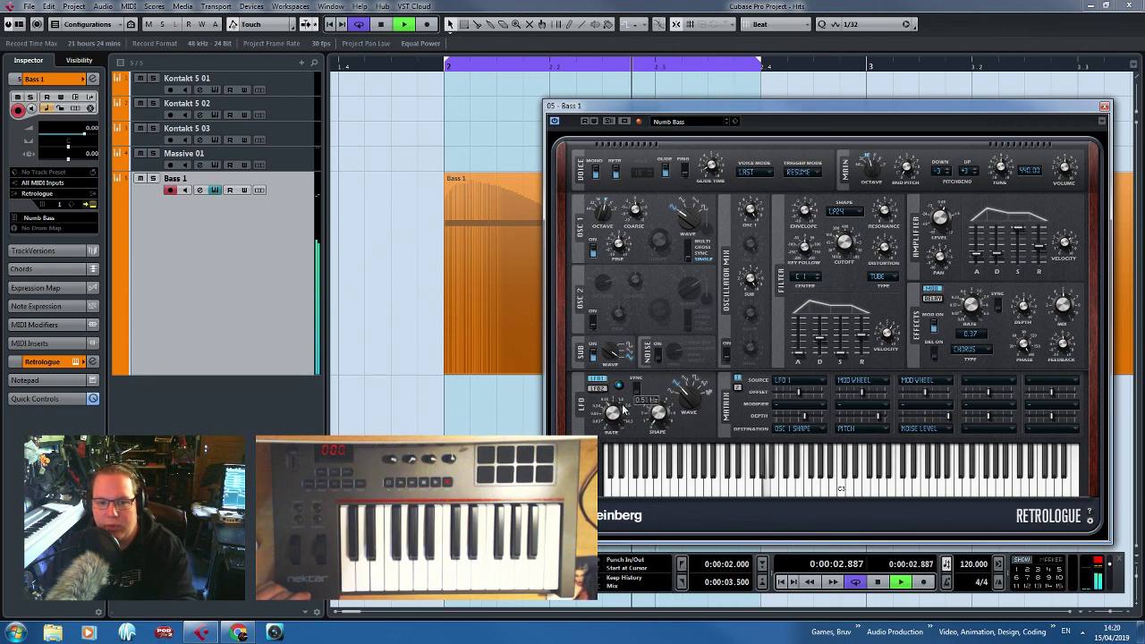
pyautogui.moveTo(620, 404)
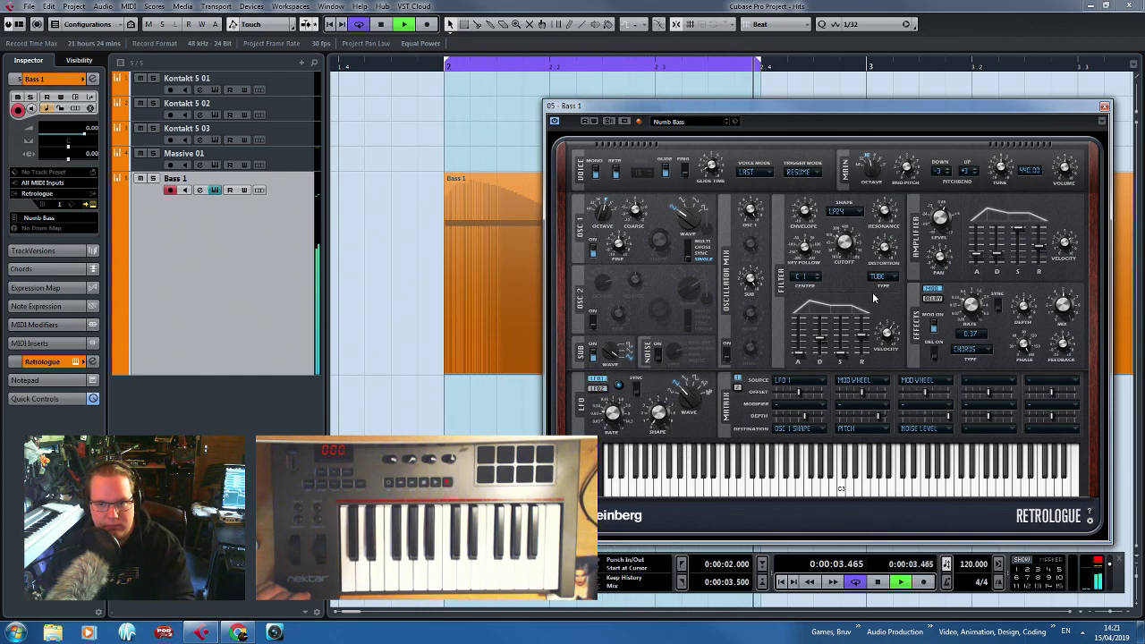
pyautogui.press('space')
pyautogui.click(1104, 106)
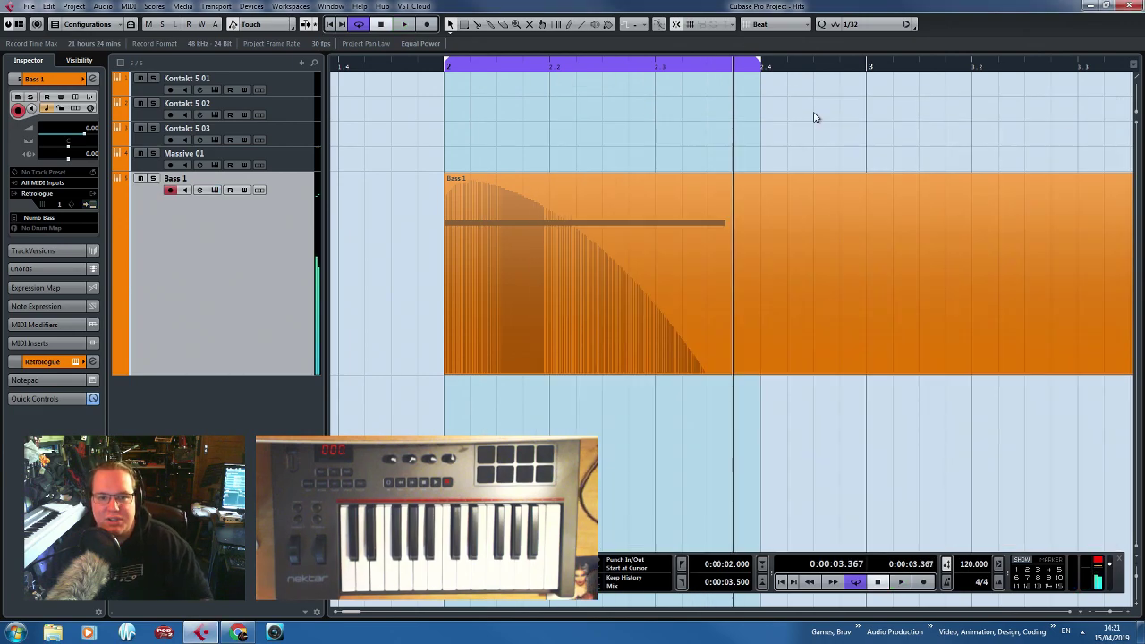
# Reopen the Bass 1 part for note editing, extend the A1 note to about 2.4.4.57 and move the right locator to bar 3.
pyautogui.press('g')
pyautogui.press('h')
pyautogui.press('h')
pyautogui.doubleClick(590, 322)
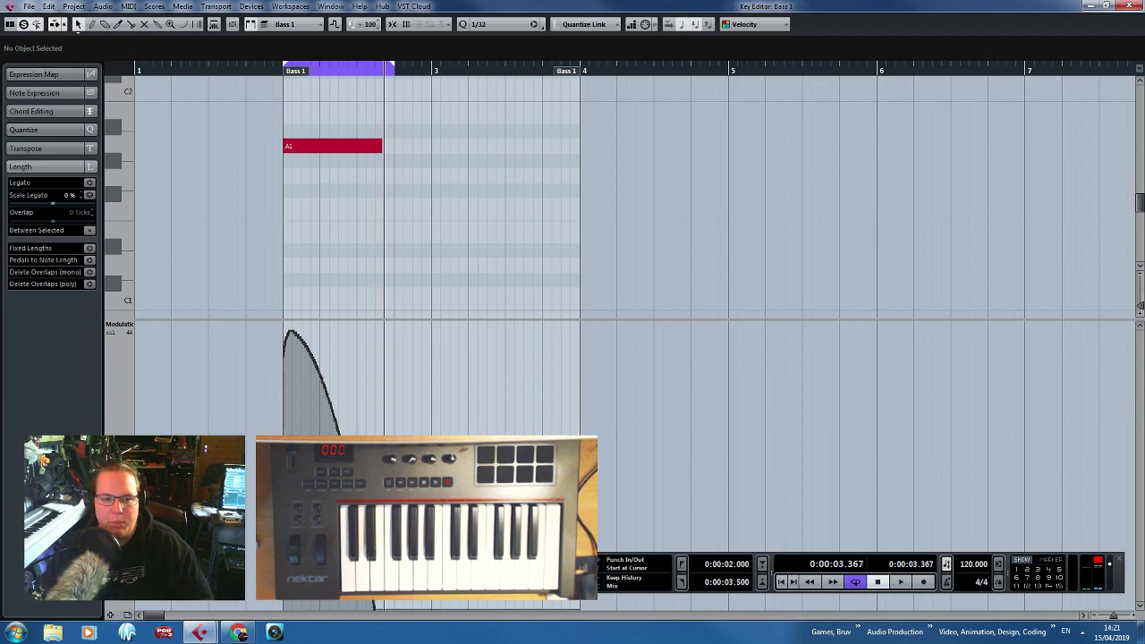
pyautogui.press('h')
pyautogui.press('h')
pyautogui.press('h')
pyautogui.scroll(-3, 677, 259)
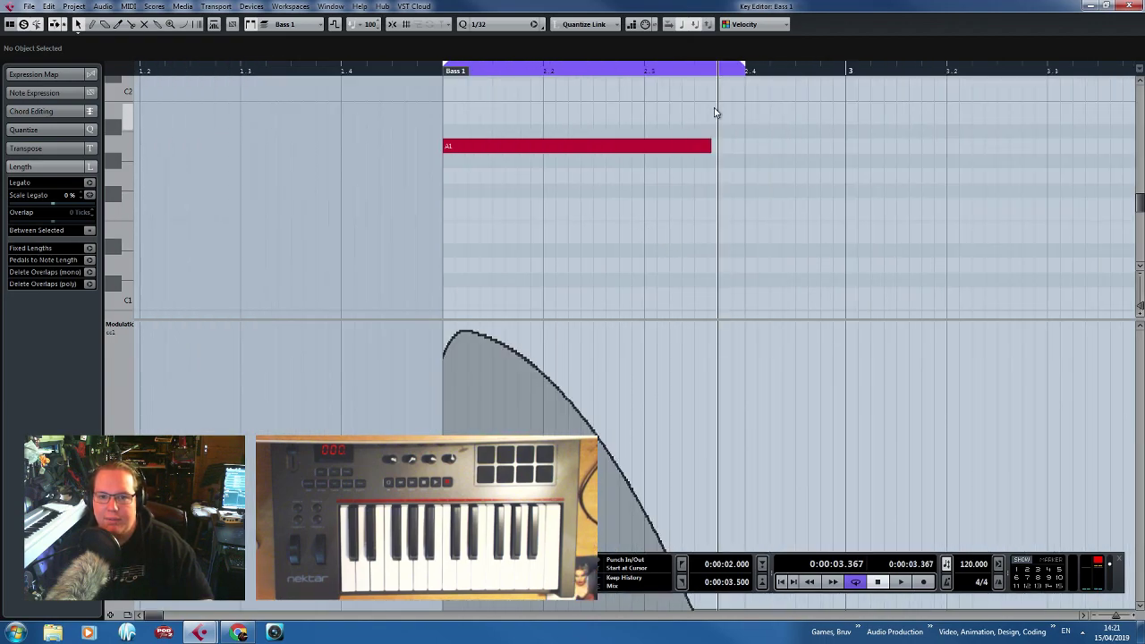
pyautogui.moveTo(708, 144); pyautogui.dragTo(833, 146)
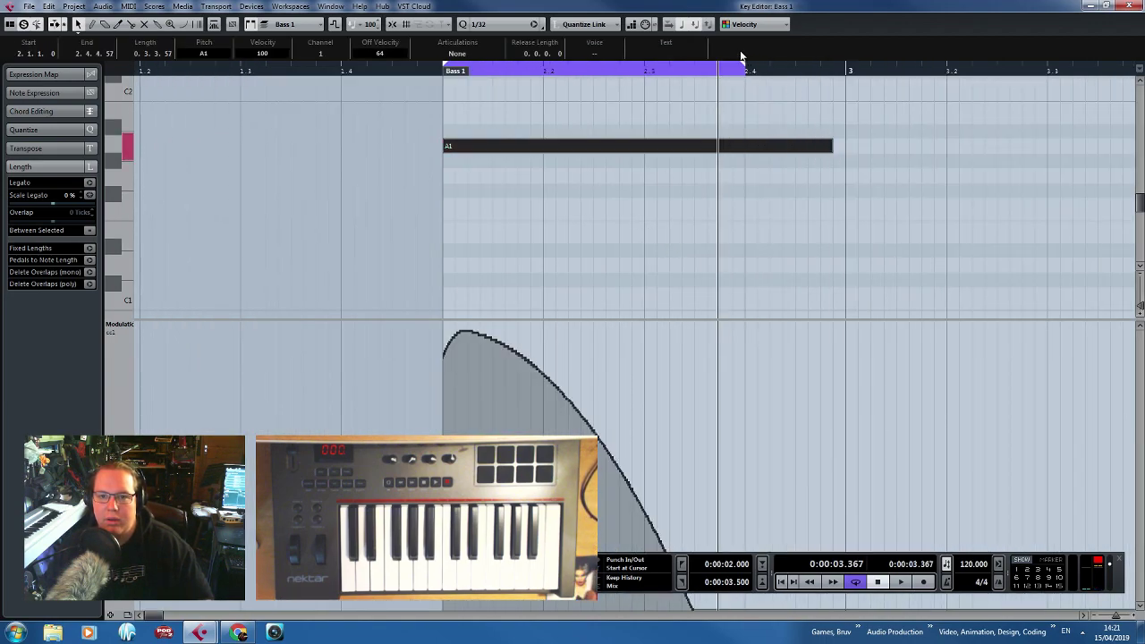
pyautogui.moveTo(744, 68); pyautogui.dragTo(851, 72)
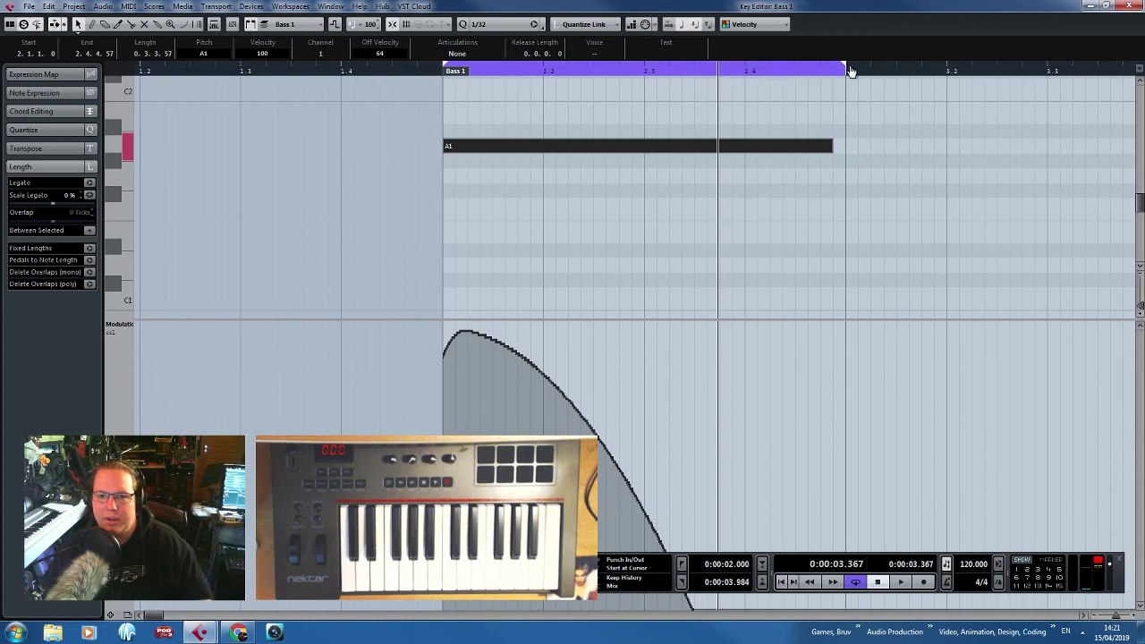
pyautogui.press('F2')
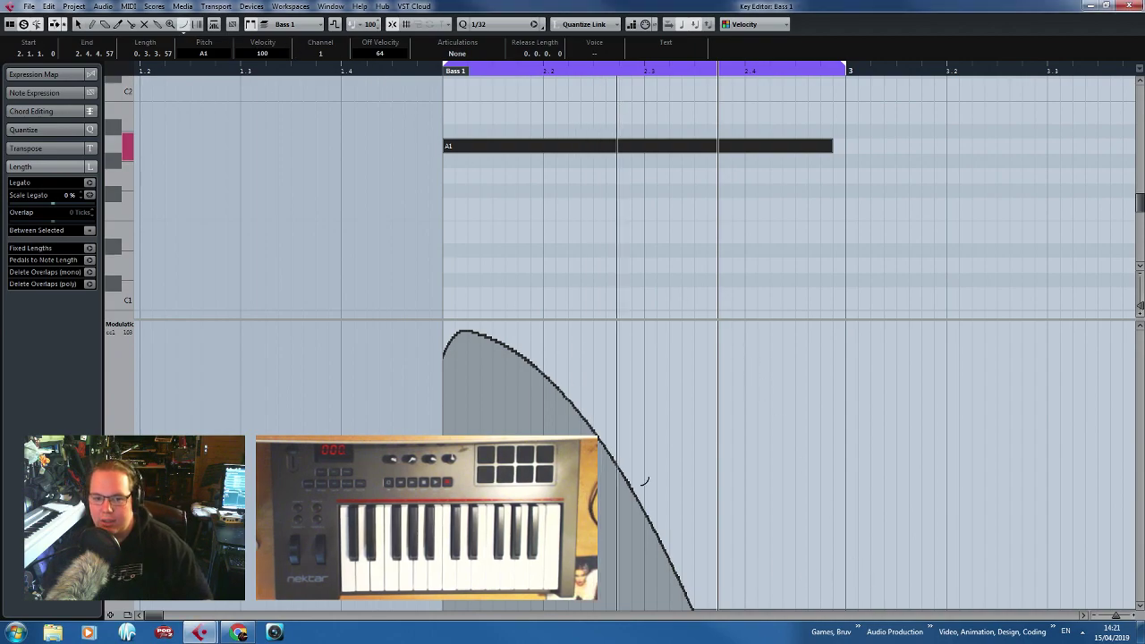
# Redraw the modulation tail as a gentle curve from about two thirds between 2.2 and 2.3 to just before bar 3, and audition it.
pyautogui.scroll(2, 639, 474)
pyautogui.scroll(-1, 661, 480)
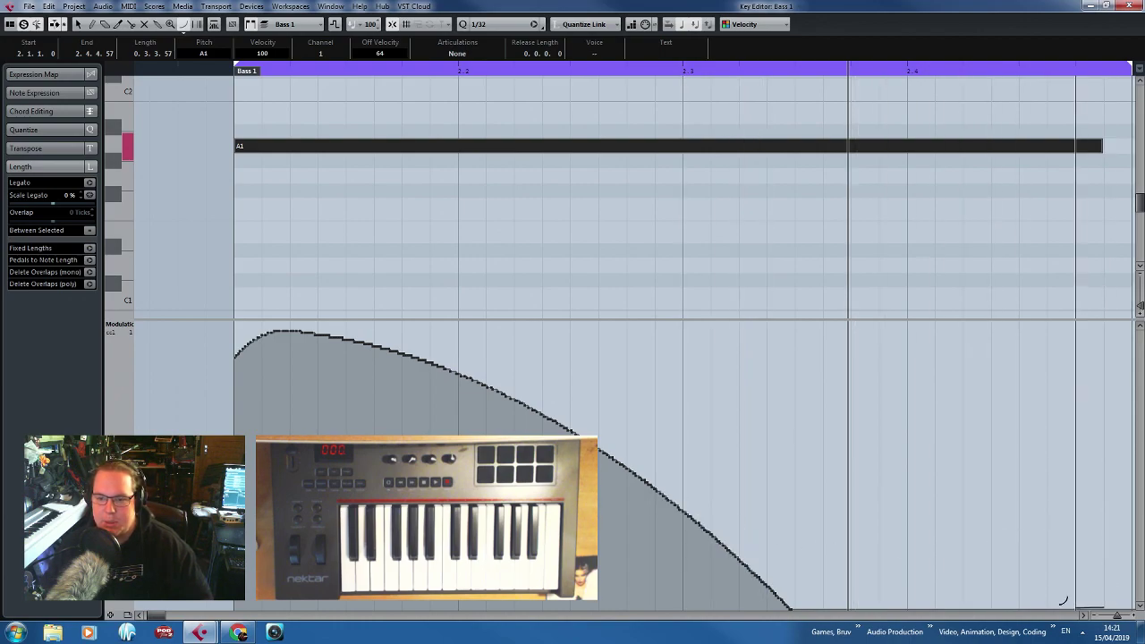
pyautogui.moveTo(1108, 595); pyautogui.dragTo(614, 462)
pyautogui.press('g')
pyautogui.press('space')
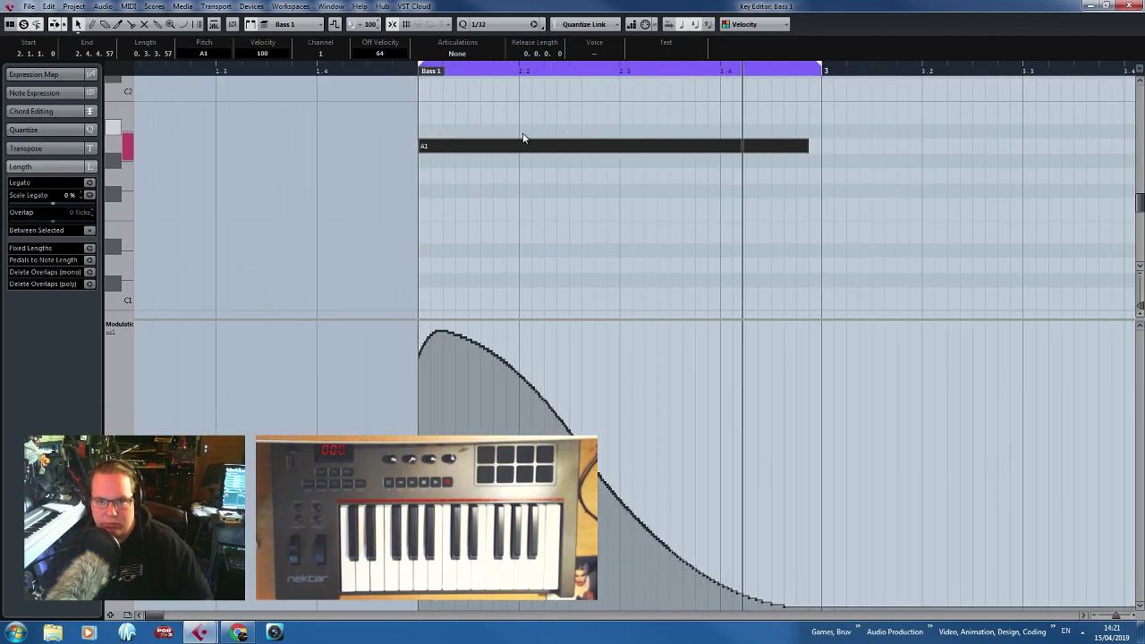
# Delete the rising modulation points at the start of bar 2, before the curve's peak.
pyautogui.press('h')
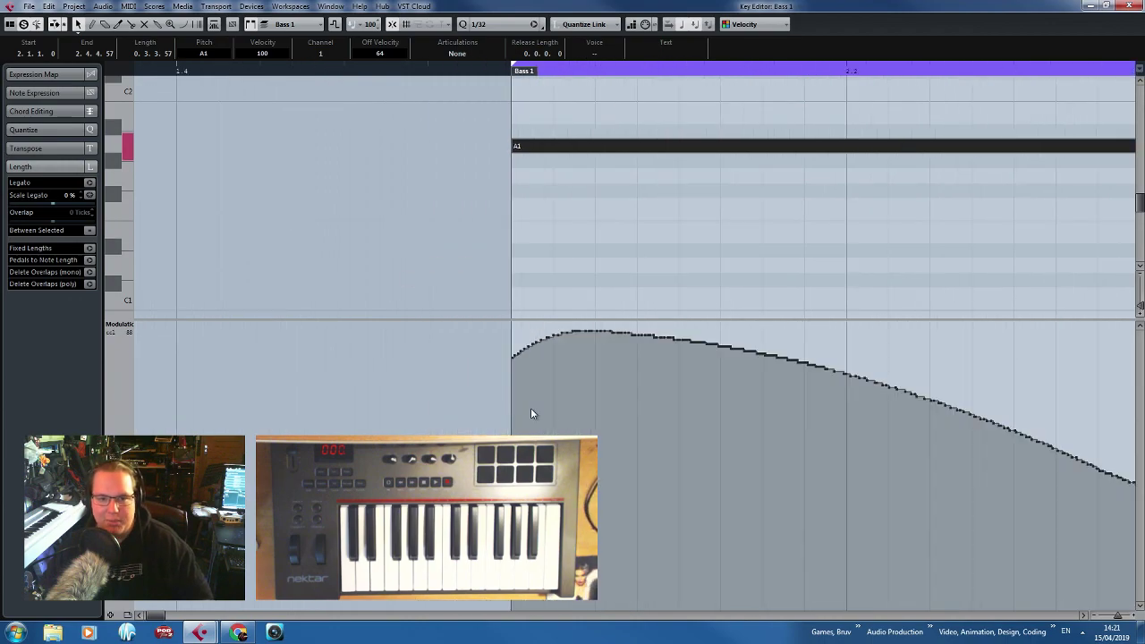
pyautogui.click(501, 349)
pyautogui.moveTo(500, 394); pyautogui.dragTo(570, 296)
pyautogui.press('Delete')
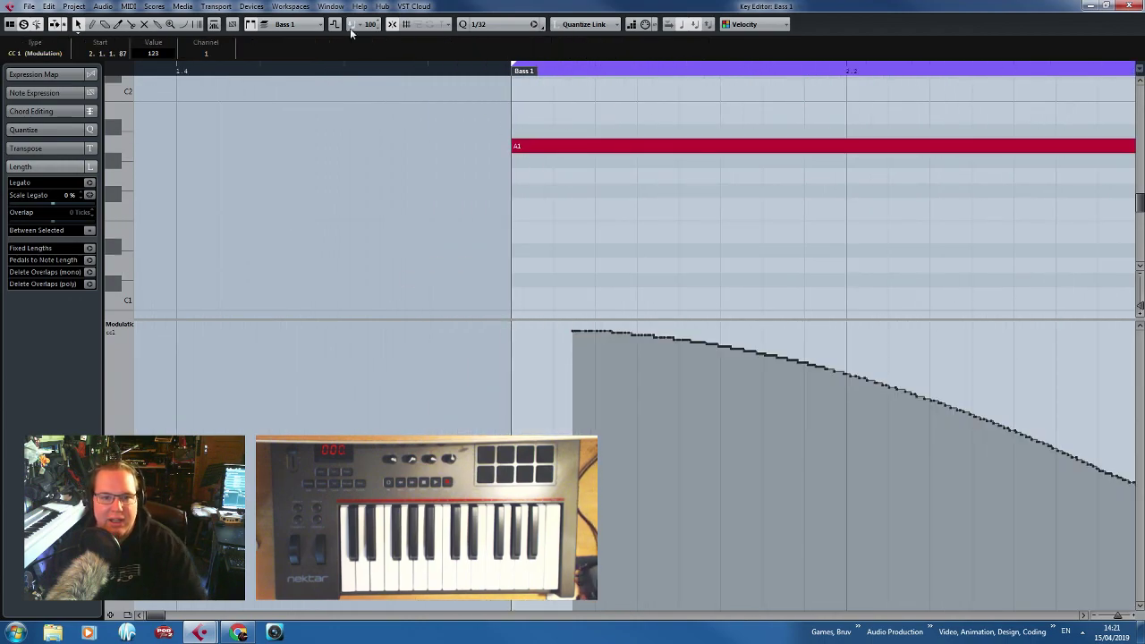
# Extend the Bass 1 part's start back to halfway between beat 1.4 and bar 2.
pyautogui.press('g')
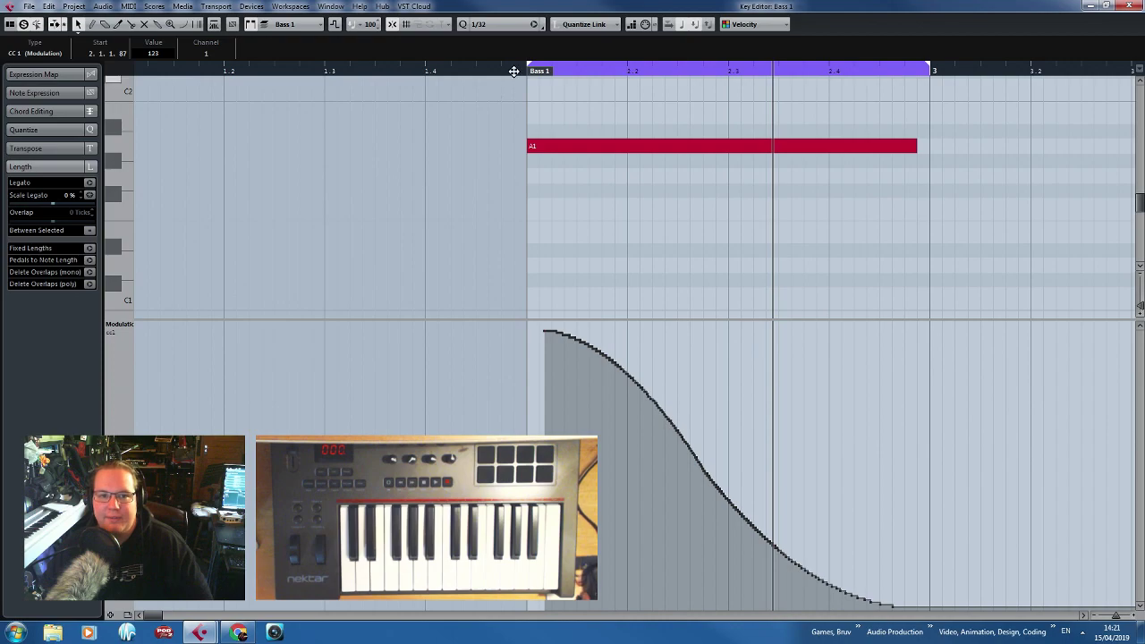
pyautogui.press('h')
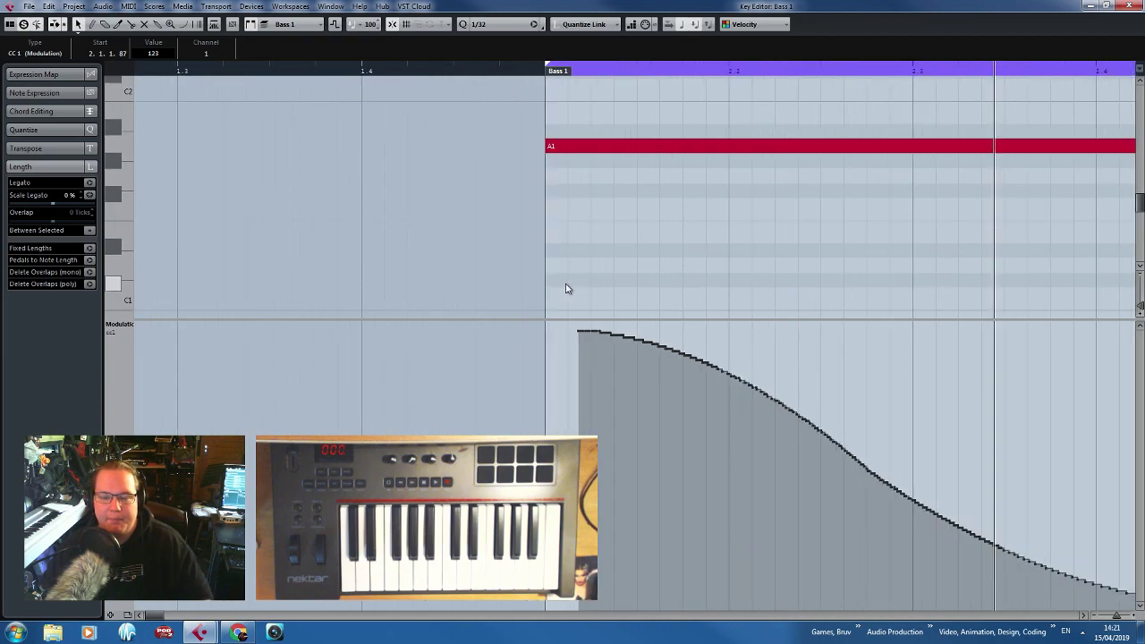
pyautogui.scroll(-4, 564, 288)
pyautogui.scroll(3, 553, 291)
pyautogui.click(185, 26)
pyautogui.scroll(3, 359, 327)
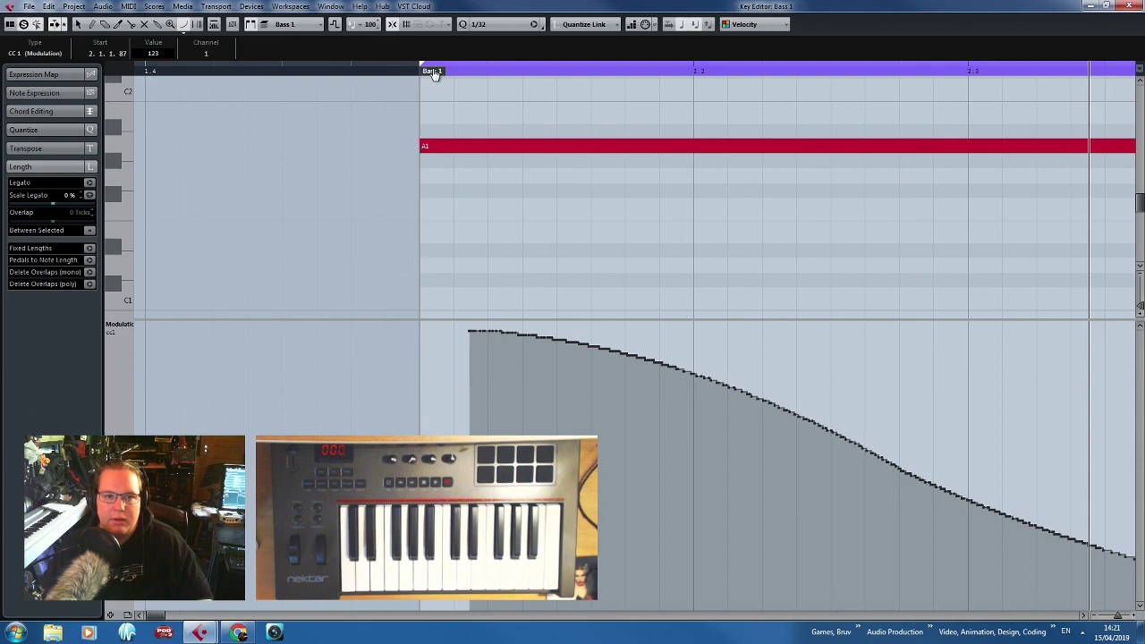
pyautogui.moveTo(430, 70); pyautogui.dragTo(269, 76)
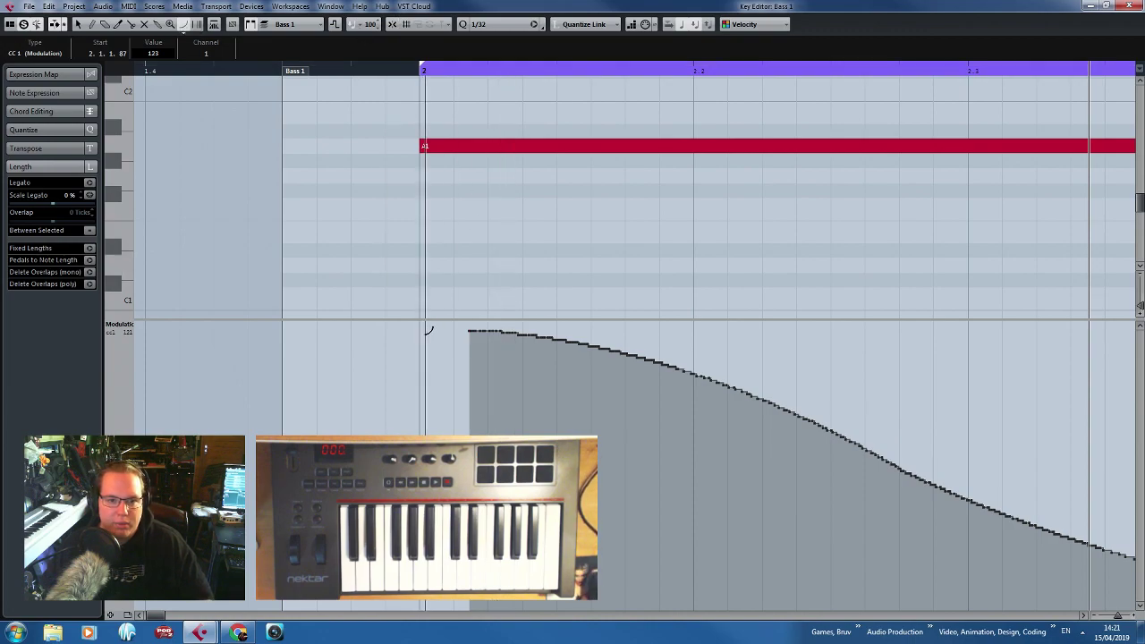
# Fill the modulation gap from bar 2 to the existing curve at a value of about 124, and audition the sweep.
pyautogui.moveTo(421, 326)
pyautogui.mouseDown()
pyautogui.moveTo(560, 338)
pyautogui.moveTo(732, 378)
pyautogui.moveTo(818, 404)
pyautogui.moveTo(926, 474)
pyautogui.mouseUp()
pyautogui.scroll(-3, 297, 85)
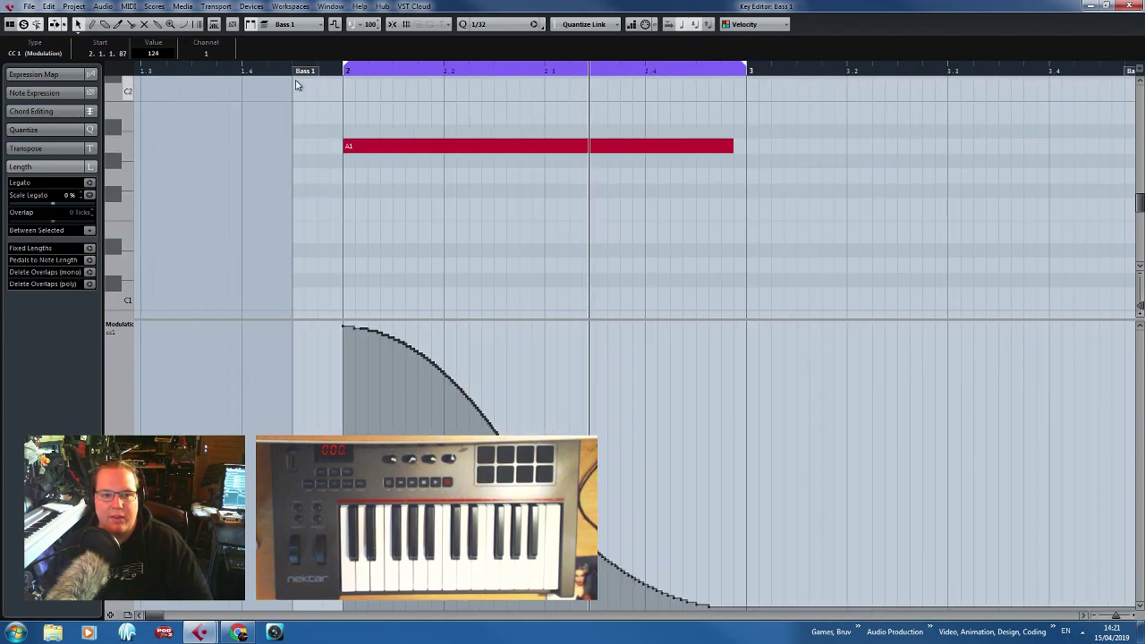
pyautogui.click(284, 68)
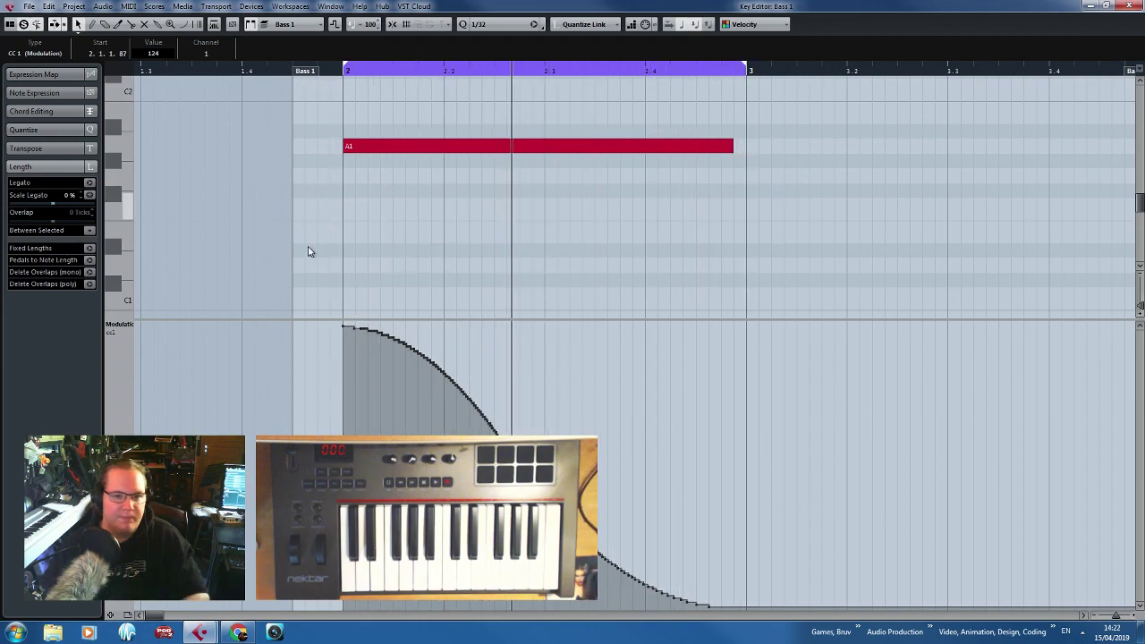
pyautogui.press('h')
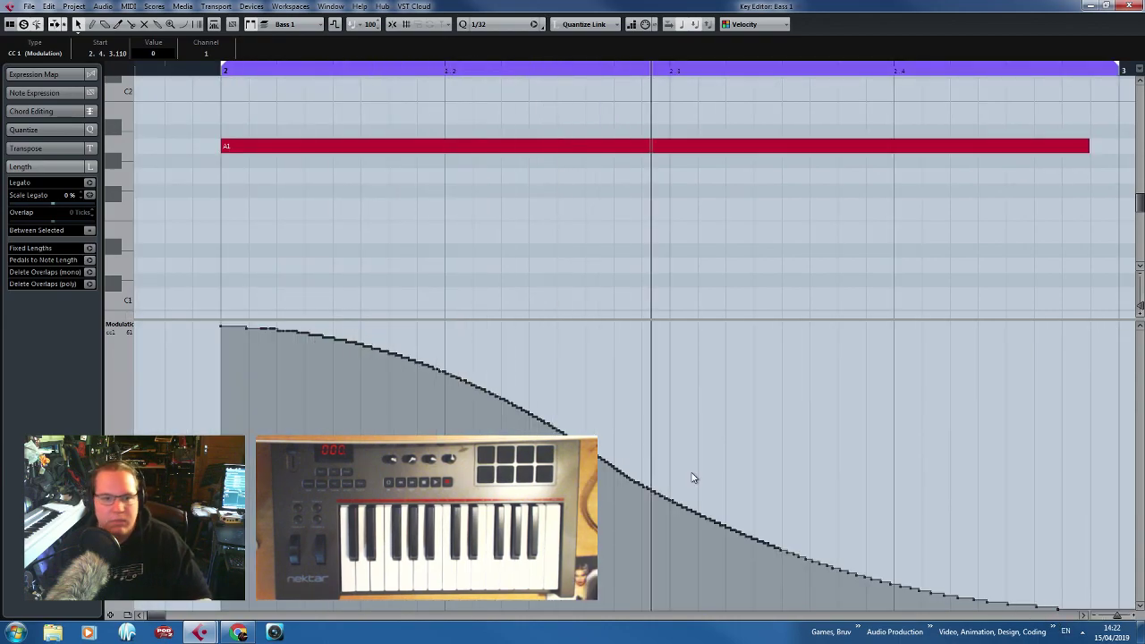
pyautogui.press('g')
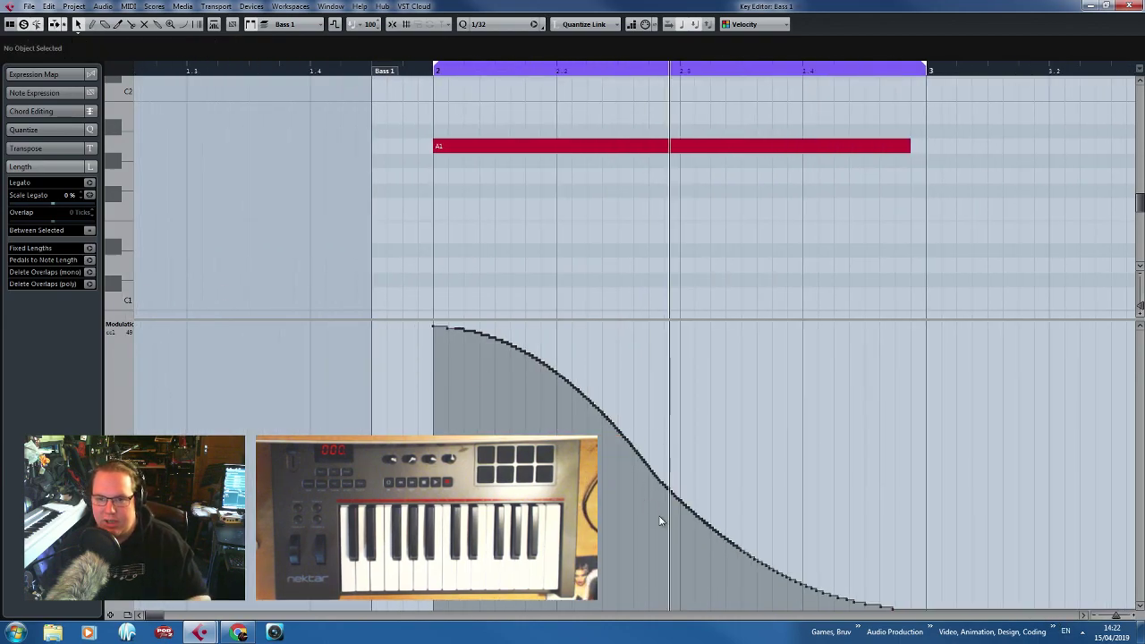
# Move the right locator to beat 3.3 and extend the A1 note's end exactly to bar 3.
pyautogui.press('g')
pyautogui.moveTo(796, 68); pyautogui.dragTo(911, 94)
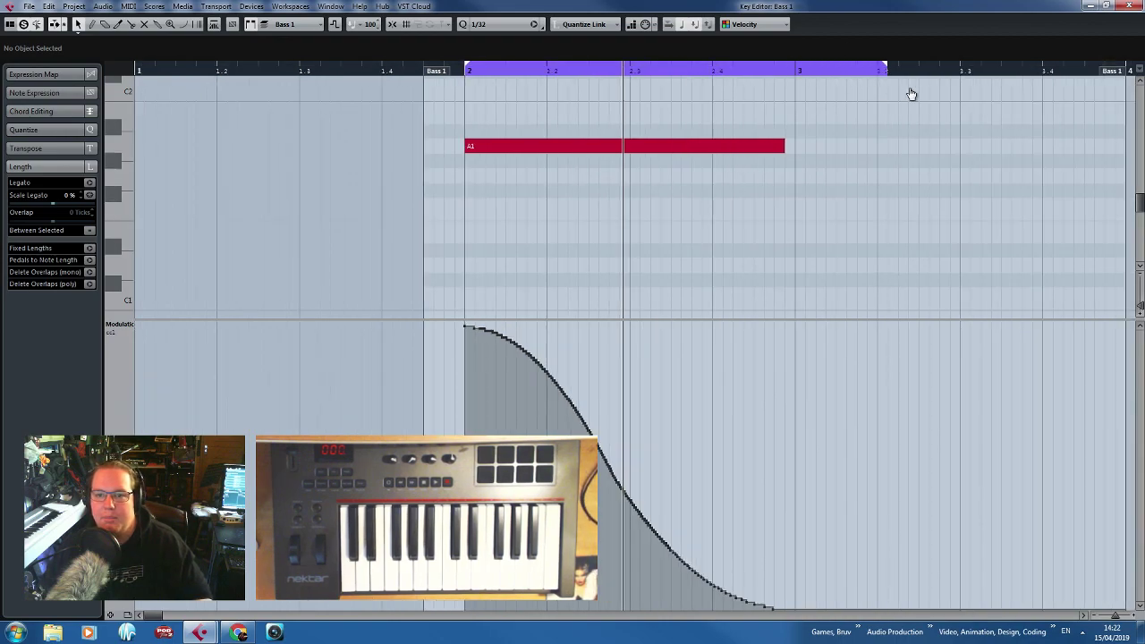
pyautogui.click(950, 70)
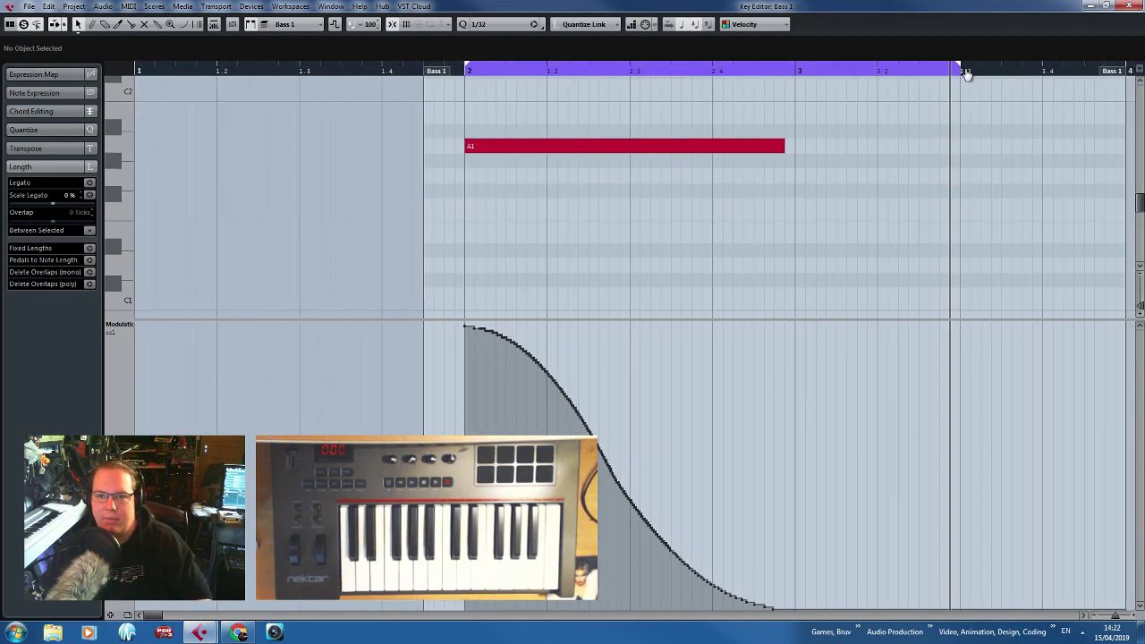
pyautogui.moveTo(789, 146); pyautogui.dragTo(796, 147)
# Move the first modulation point ahead of the note to 1.4.4.60 with a value of 124.
pyautogui.press('h')
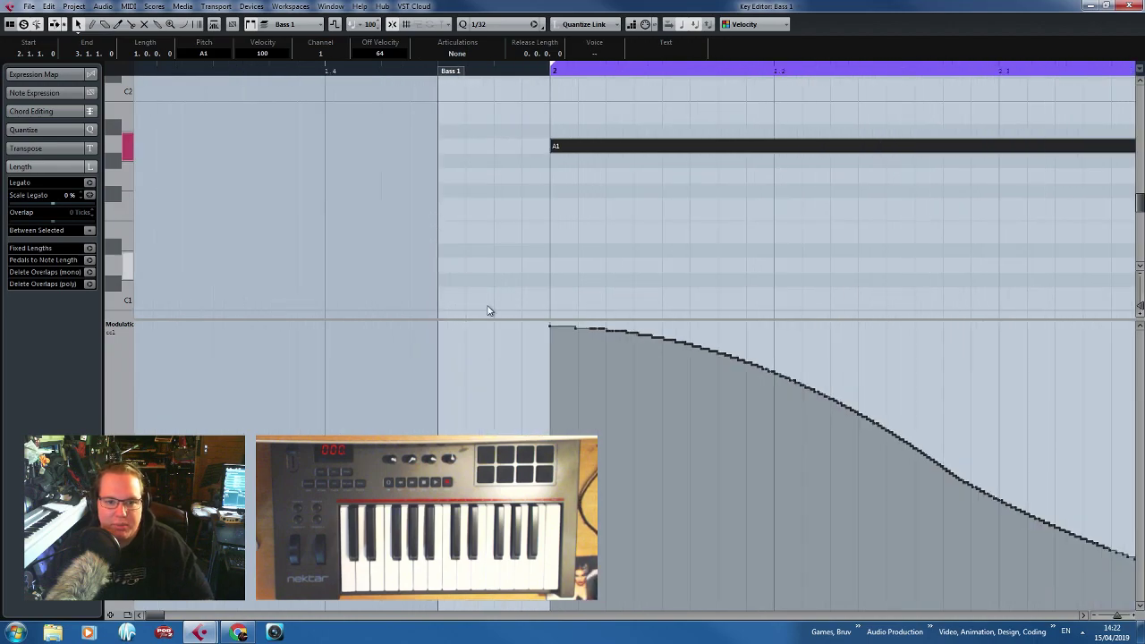
pyautogui.moveTo(546, 330); pyautogui.dragTo(528, 332)
pyautogui.press('g')
pyautogui.press('h')
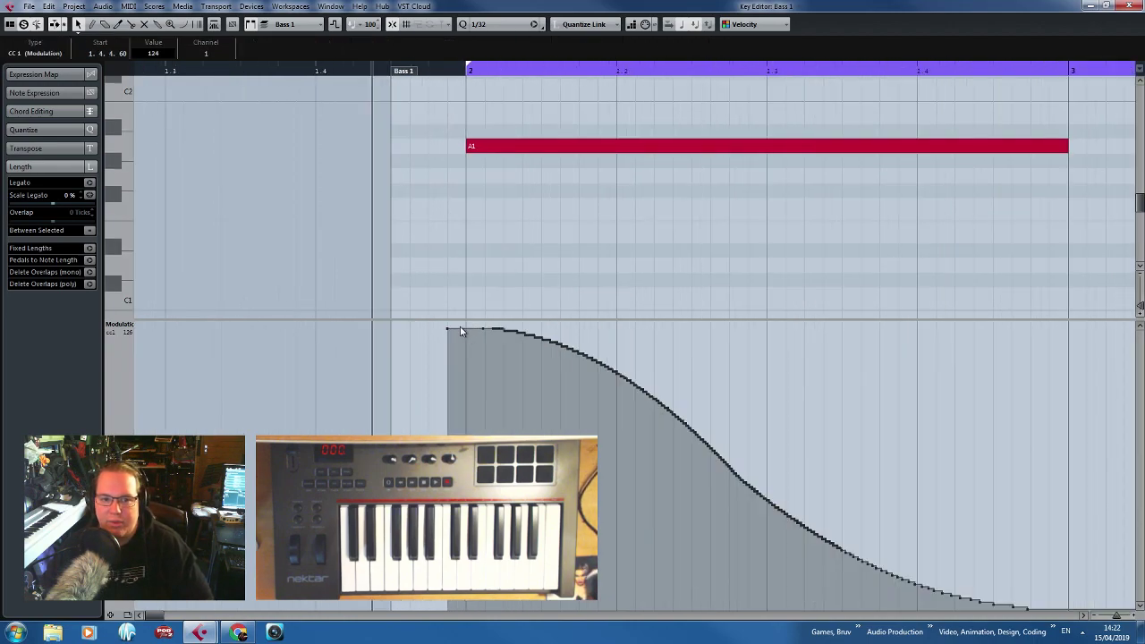
pyautogui.press('h')
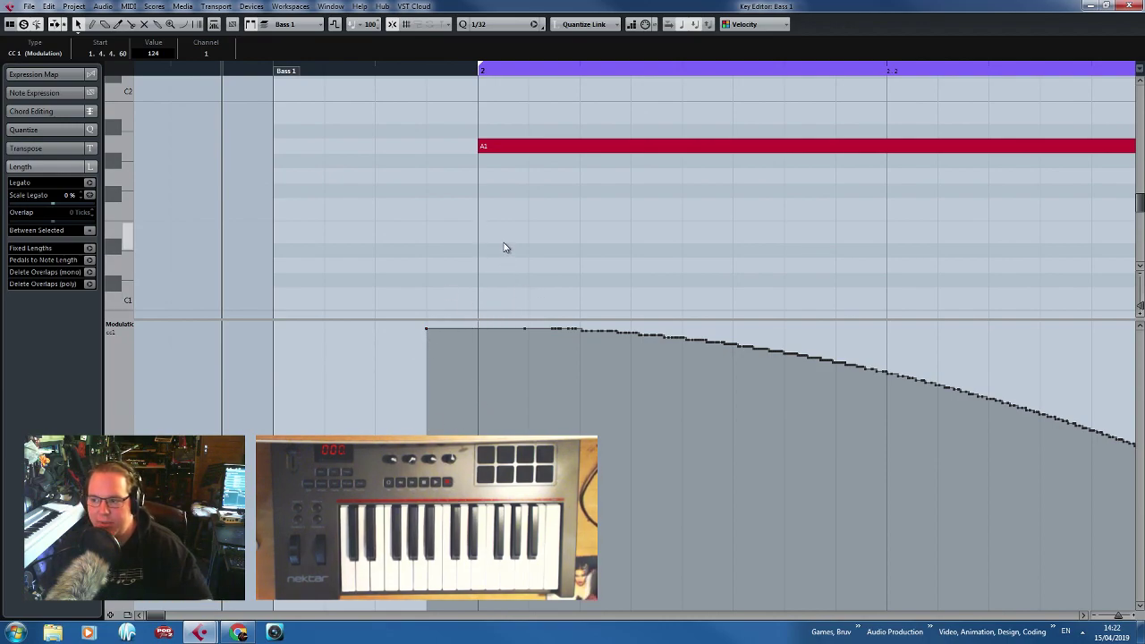
pyautogui.scroll(-3, 557, 229)
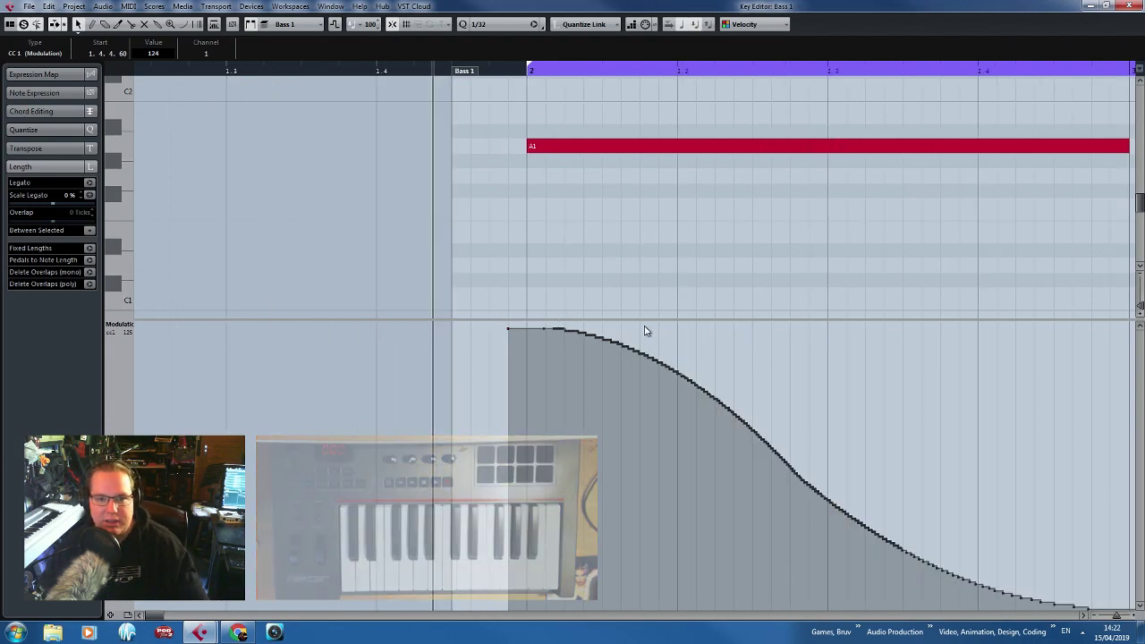
# Return to the arrangement, play the loop to check the sweep, and reopen the Bass 1 part for note editing.
pyautogui.click(1127, 6)
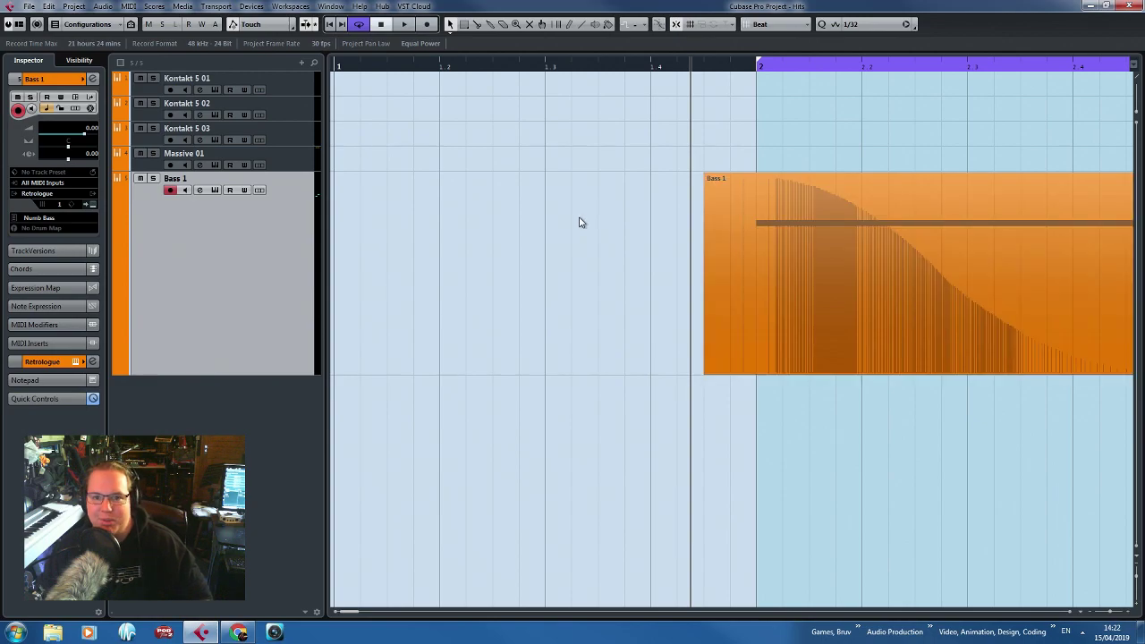
pyautogui.press('h')
pyautogui.press('space')
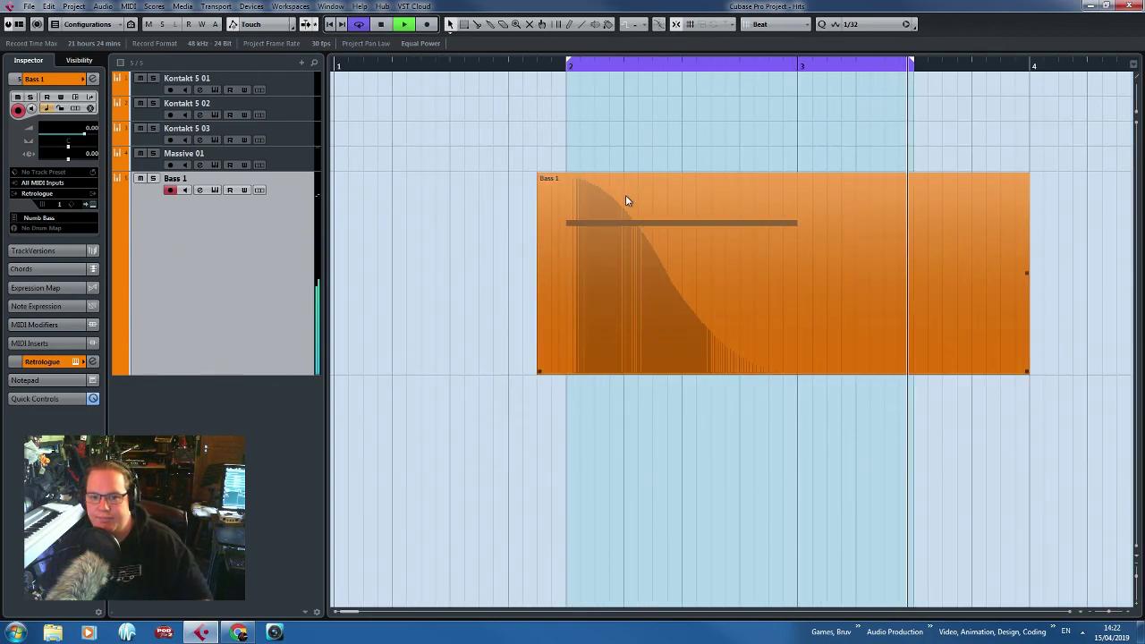
pyautogui.doubleClick(679, 265)
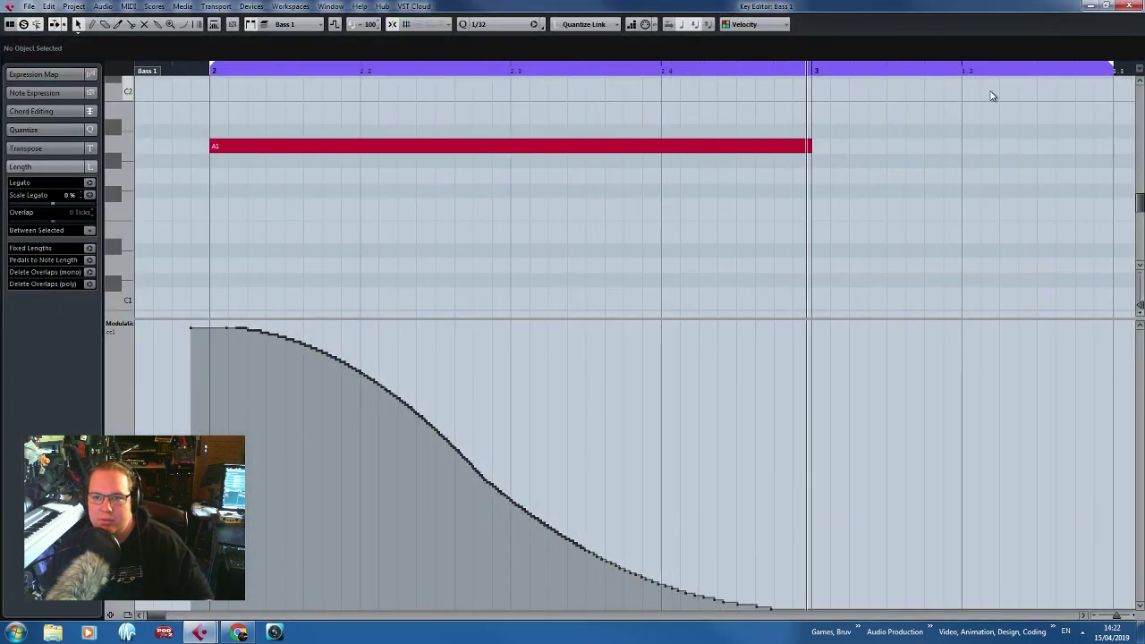
# Return to the arrangement, open Bass 1's Retrologue, and adjust the amplifier envelope's attack, decay and release times while the loop plays.
pyautogui.press('Escape')
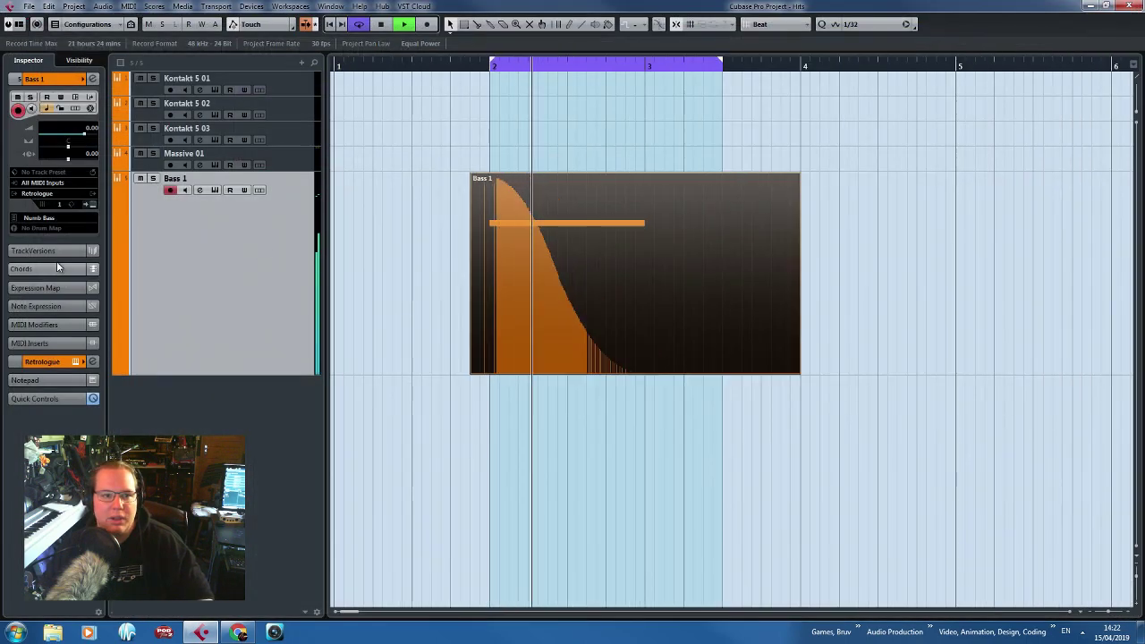
pyautogui.click(92, 208)
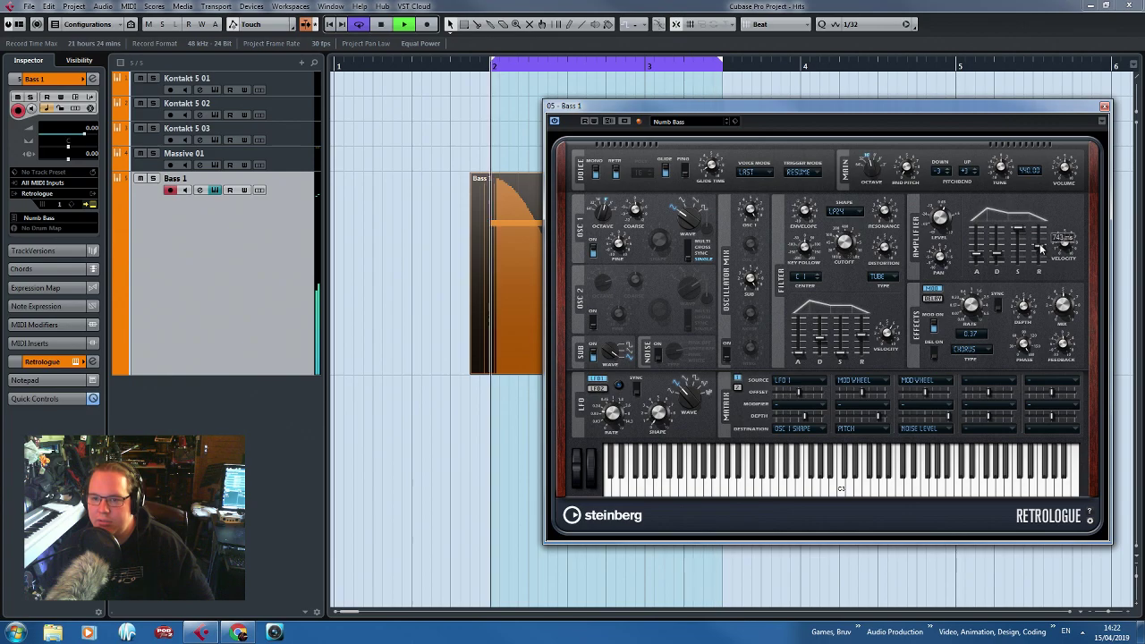
pyautogui.moveTo(1040, 249); pyautogui.dragTo(1042, 246)
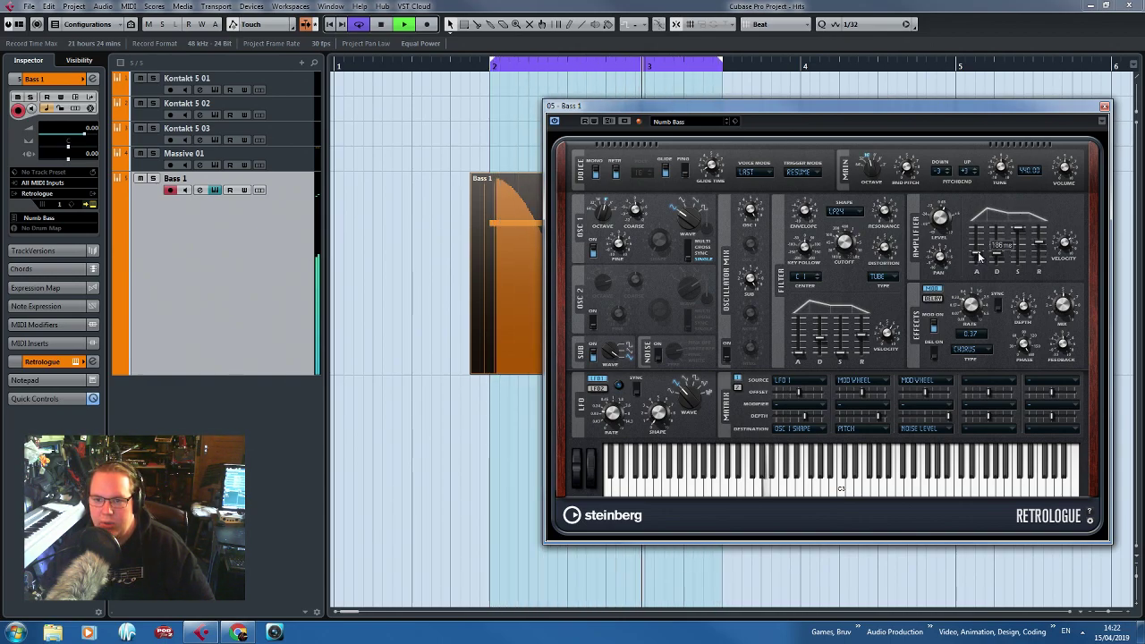
pyautogui.scroll(2, 979, 256)
pyautogui.moveTo(980, 257); pyautogui.dragTo(980, 246)
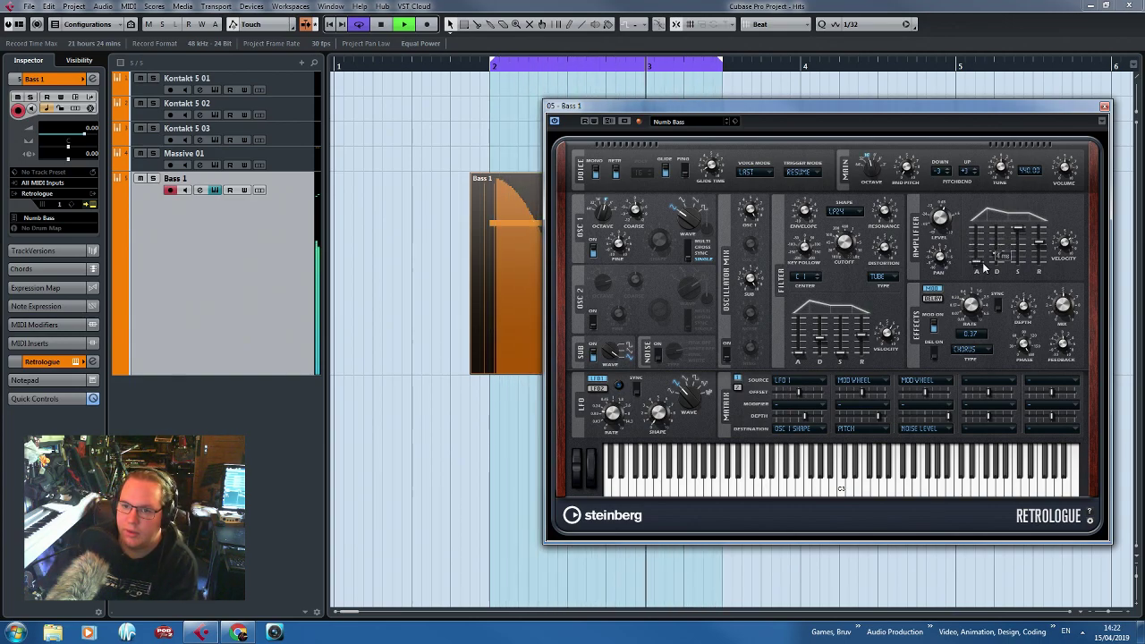
pyautogui.moveTo(980, 265)
pyautogui.mouseDown()
pyautogui.moveTo(1005, 247)
pyautogui.moveTo(998, 262)
pyautogui.mouseUp()
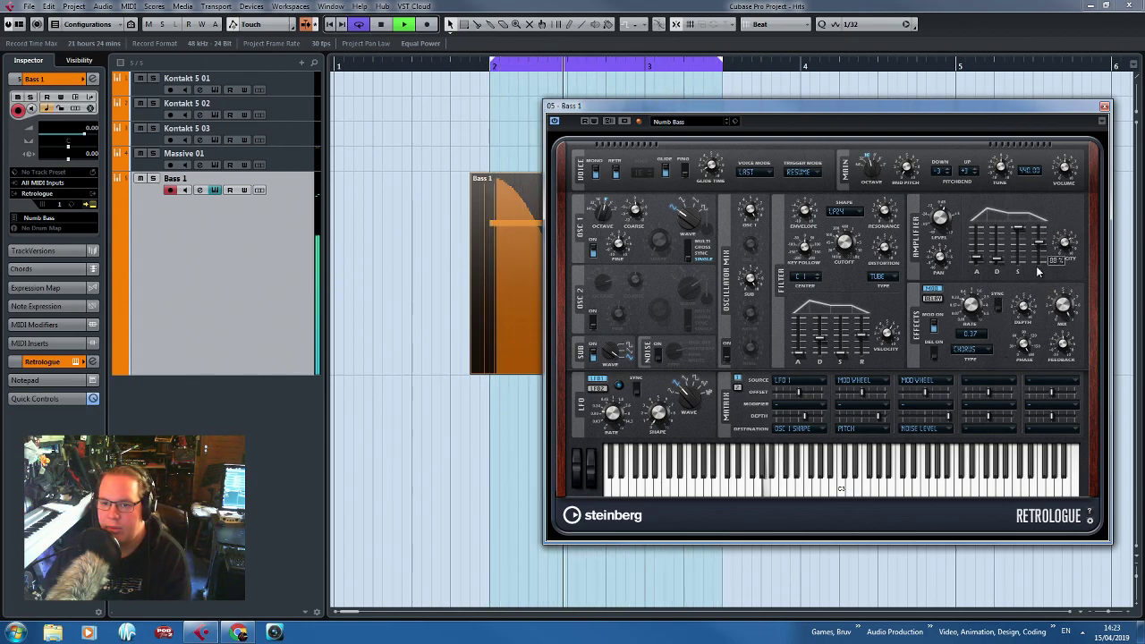
# Check the chorus effect's phase and feedback settings and fine-tune its mix while the loop plays.
pyautogui.moveTo(979, 306)
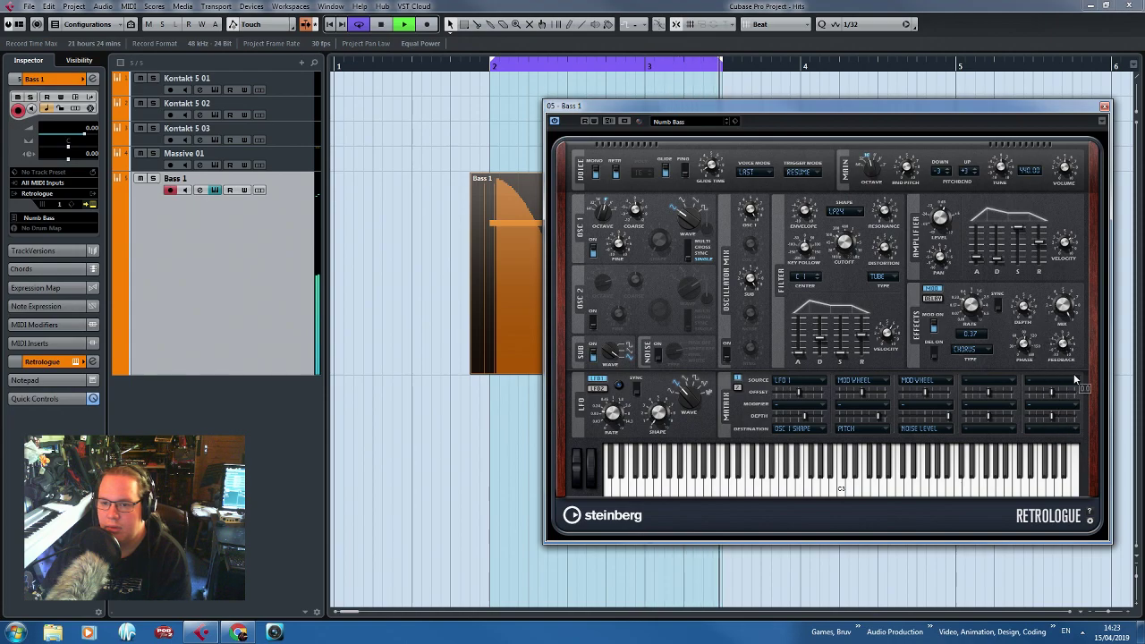
pyautogui.moveTo(1071, 357)
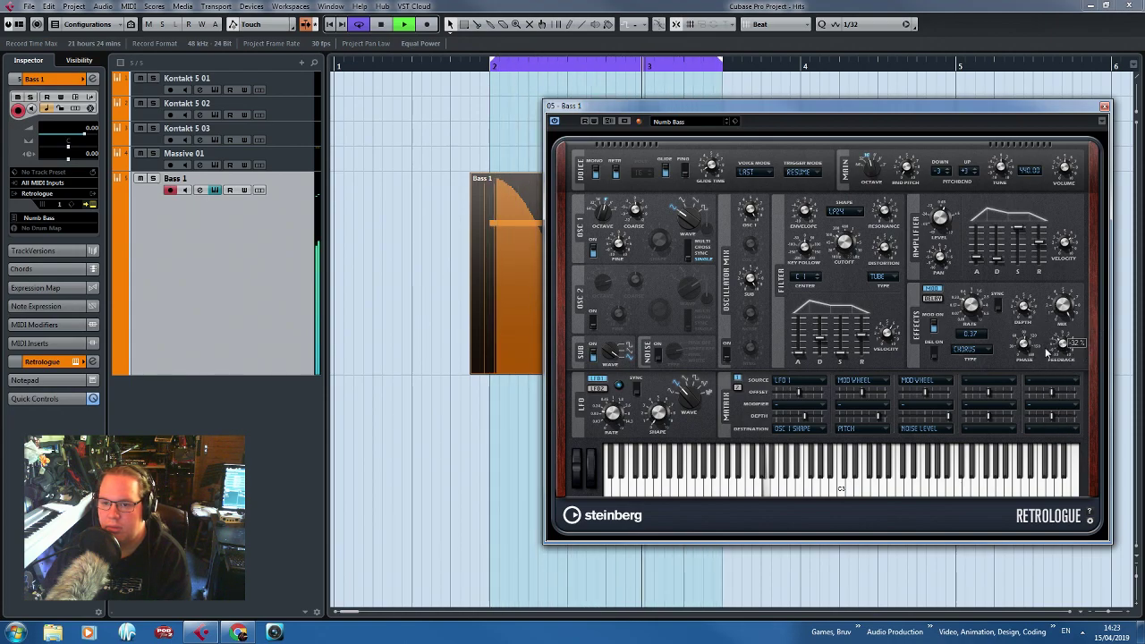
pyautogui.moveTo(1038, 352)
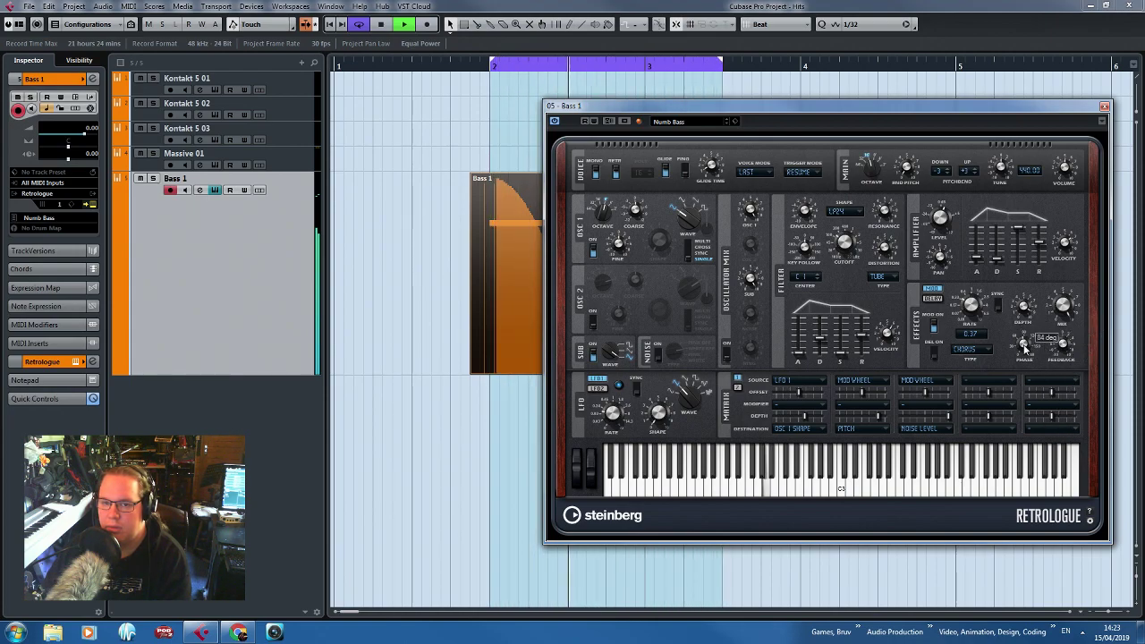
pyautogui.moveTo(1072, 311)
pyautogui.moveTo(1072, 312); pyautogui.dragTo(1065, 344)
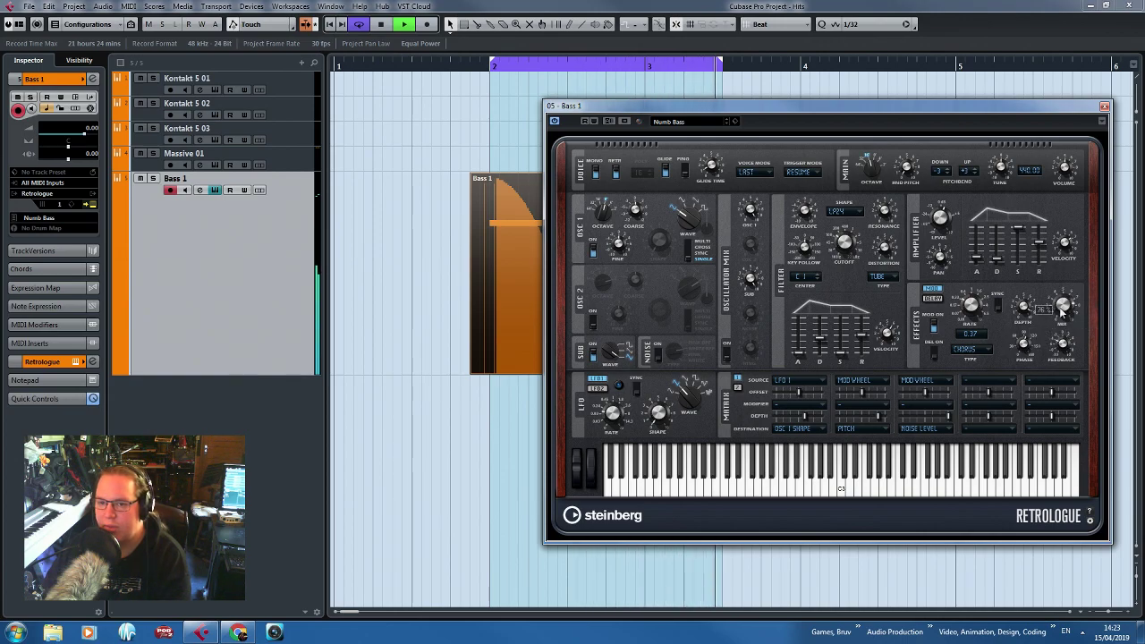
# Try shorter and longer attack times on the filter envelope and leave the attack longer.
pyautogui.moveTo(1068, 333)
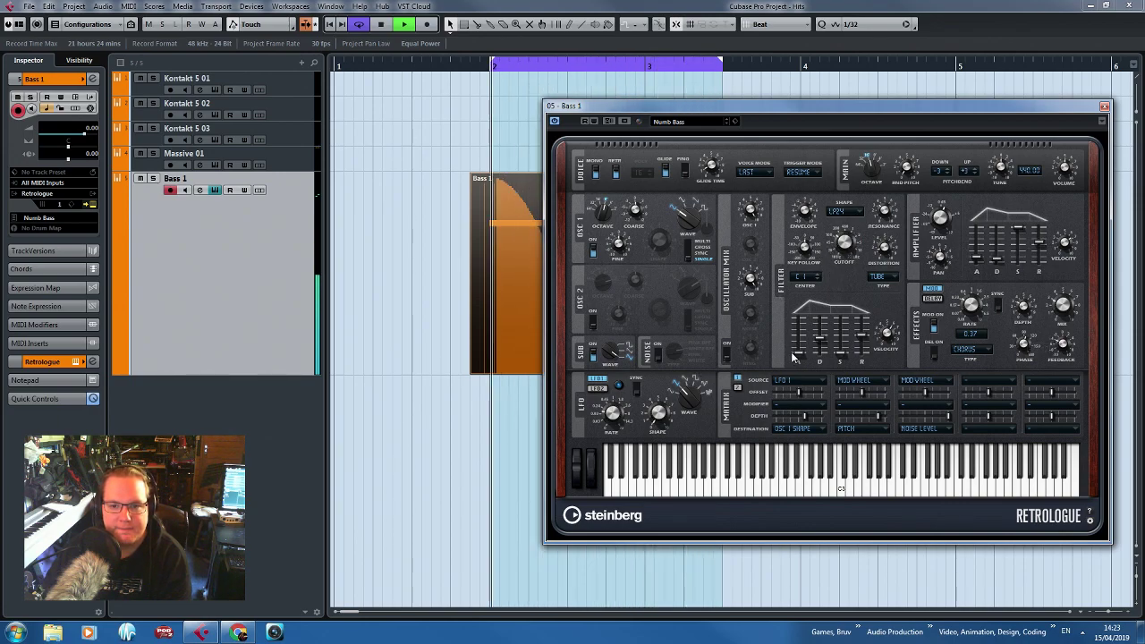
pyautogui.moveTo(838, 345)
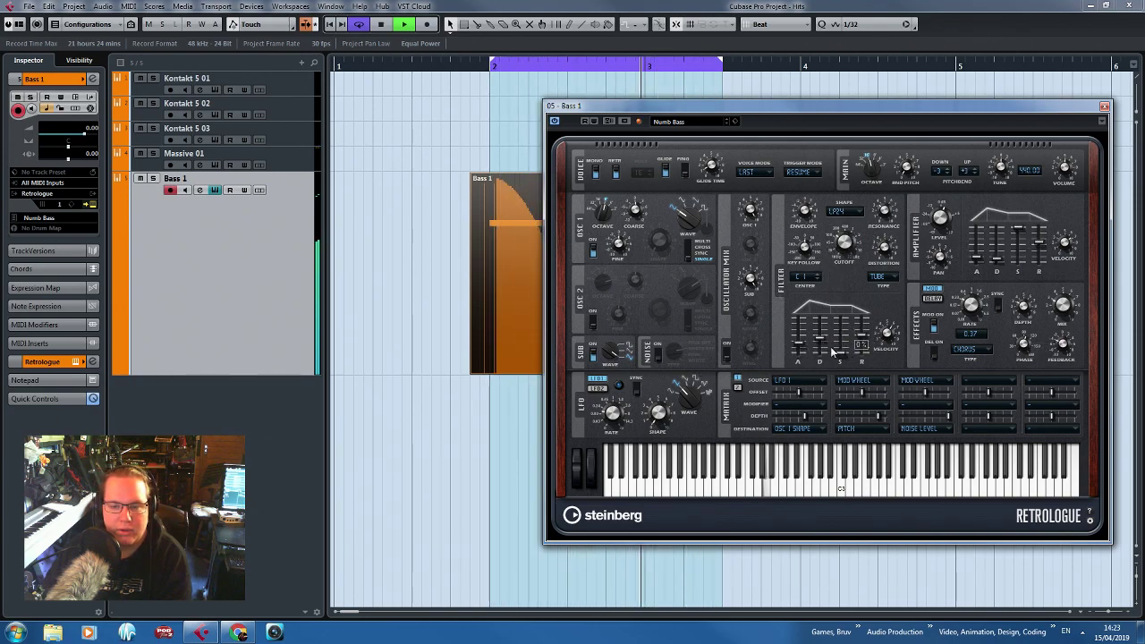
pyautogui.moveTo(802, 353)
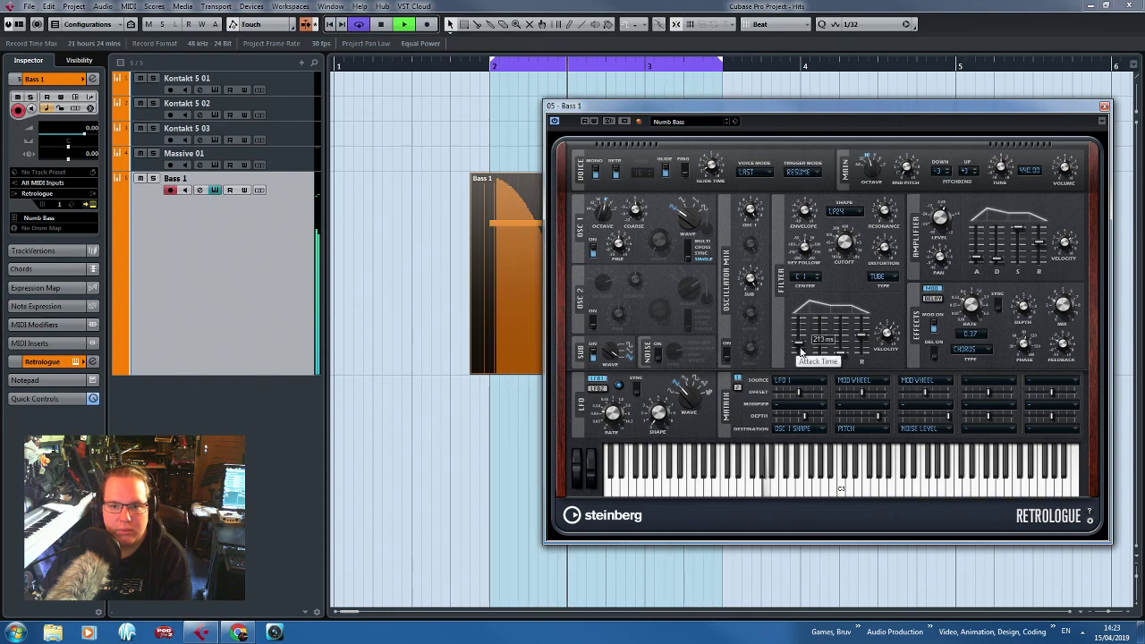
pyautogui.moveTo(802, 353); pyautogui.dragTo(803, 358)
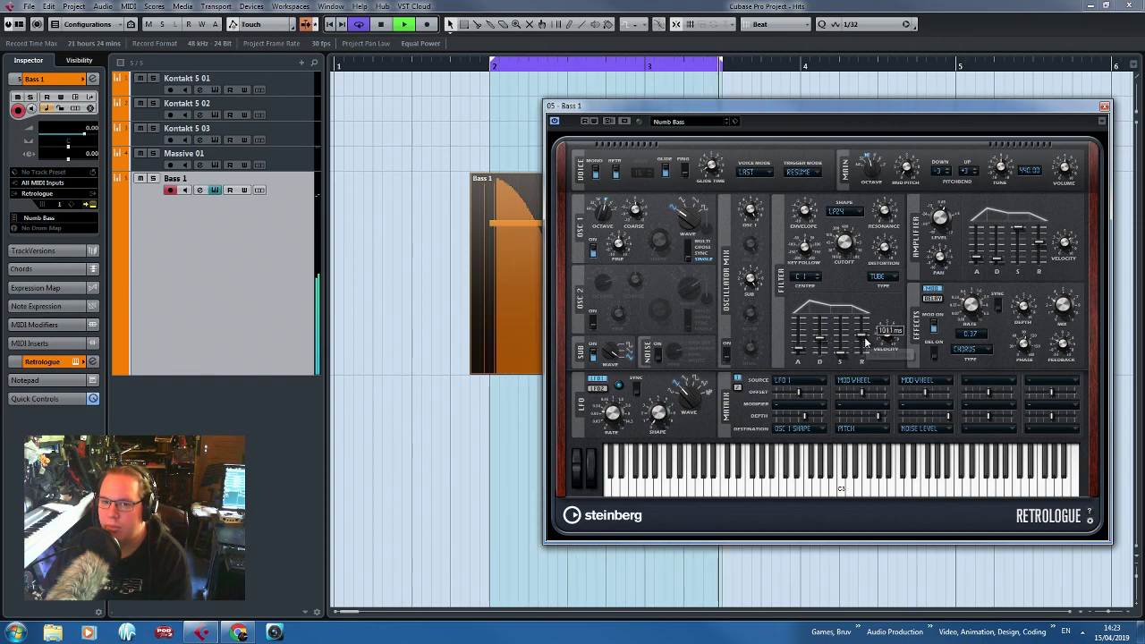
pyautogui.moveTo(814, 234)
pyautogui.moveTo(805, 362)
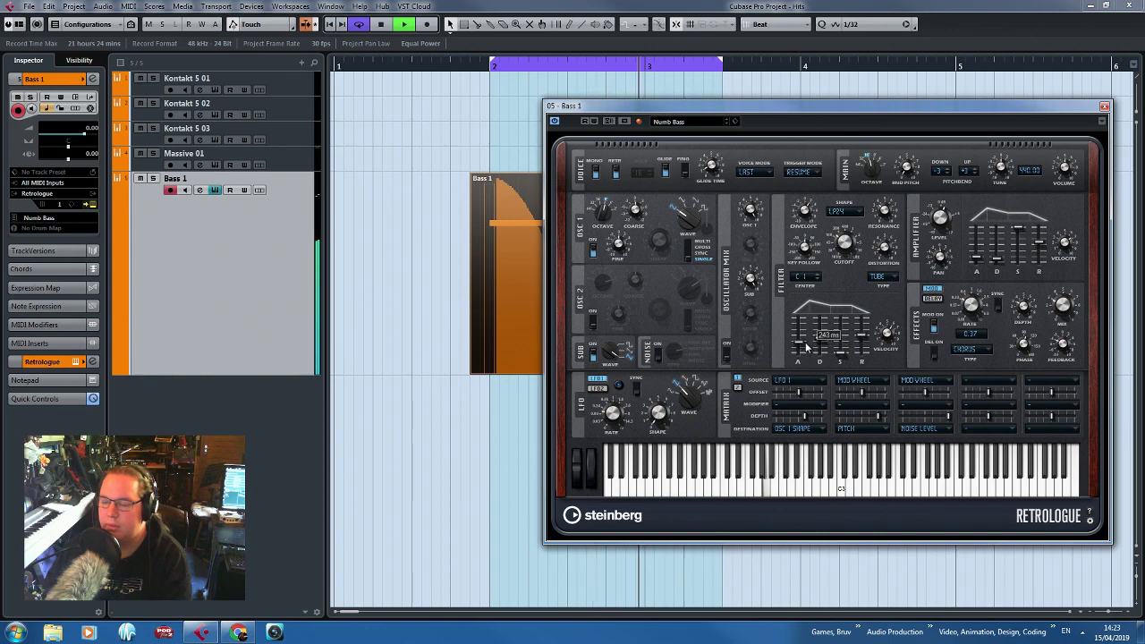
pyautogui.moveTo(807, 347); pyautogui.dragTo(805, 340)
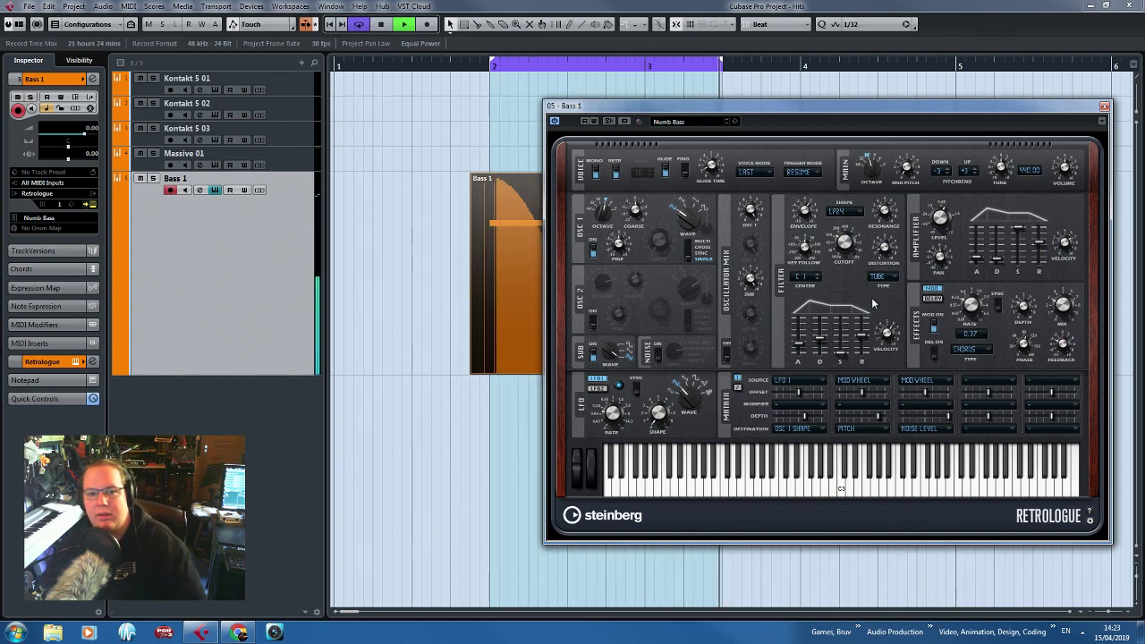
# Turn on oscillator 2, balance it against oscillator 1 with a level of 62%, and close the synth editor.
pyautogui.click(593, 321)
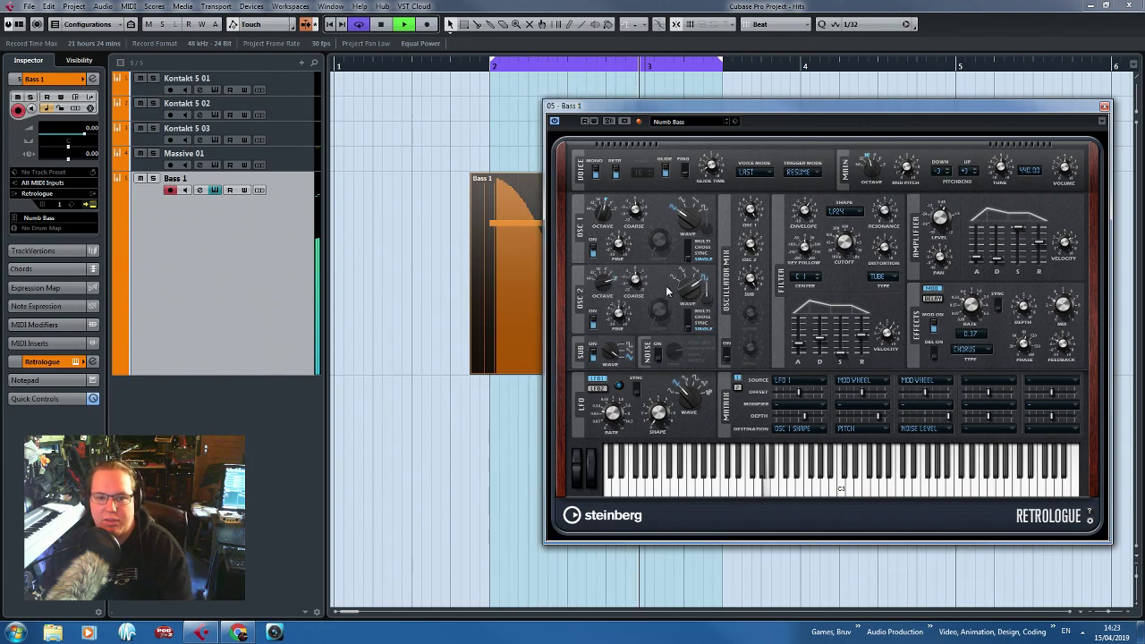
pyautogui.moveTo(612, 361)
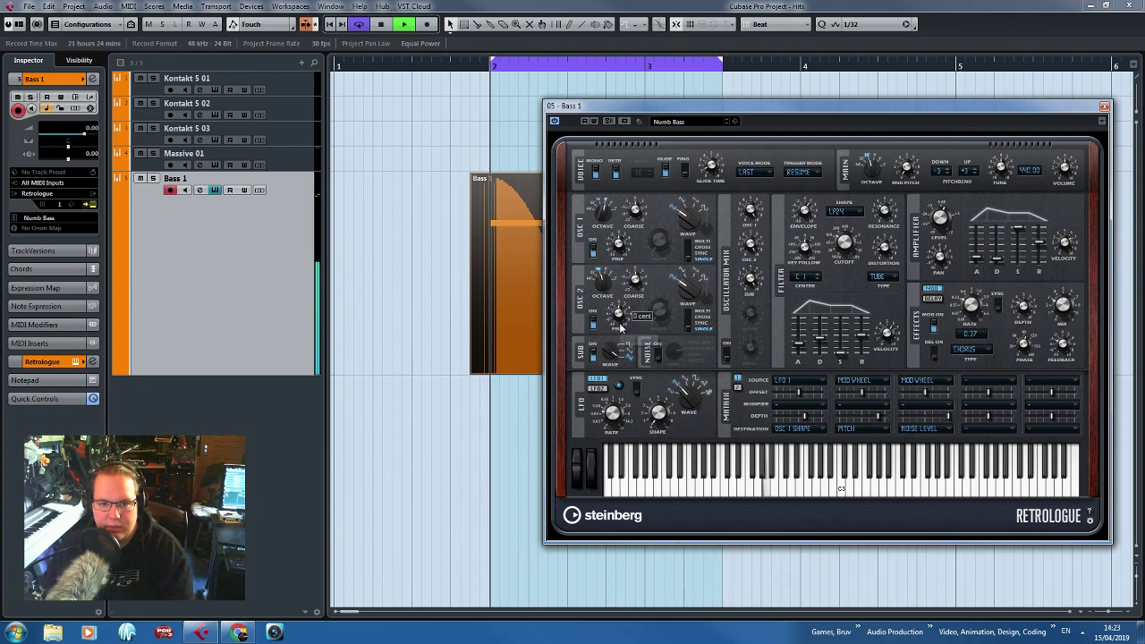
pyautogui.moveTo(616, 307)
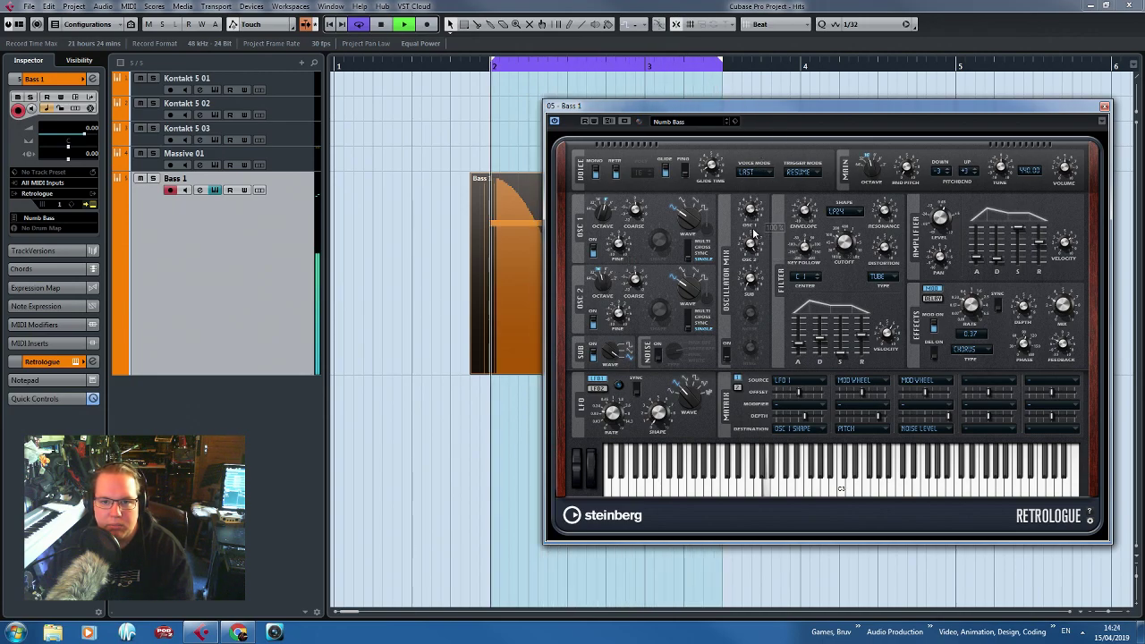
pyautogui.moveTo(749, 208); pyautogui.dragTo(762, 217)
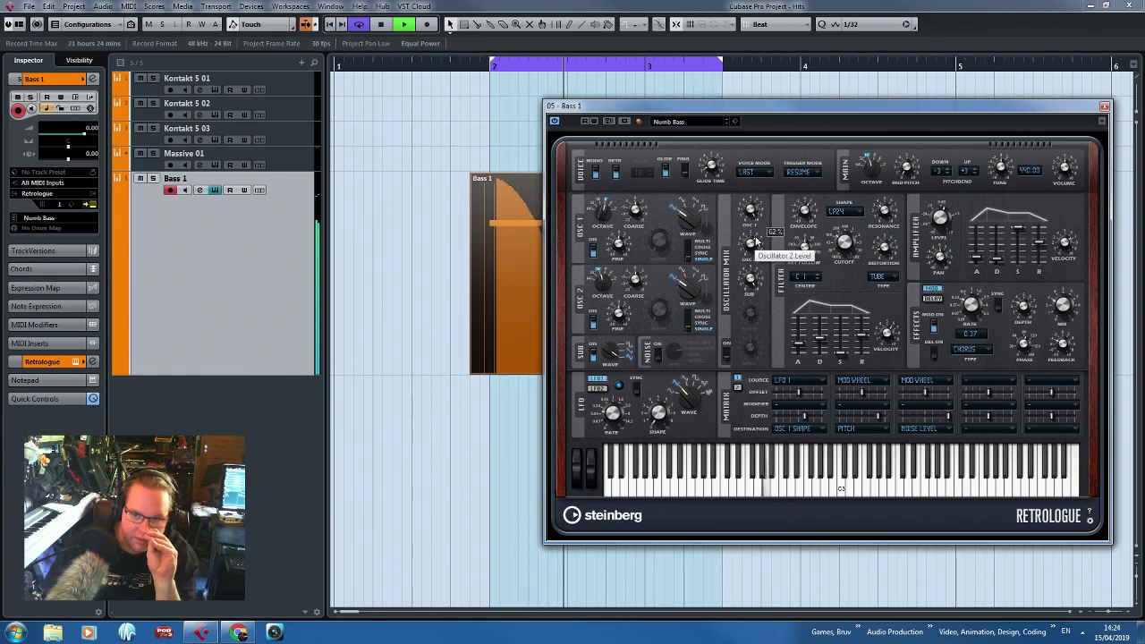
pyautogui.click(1105, 106)
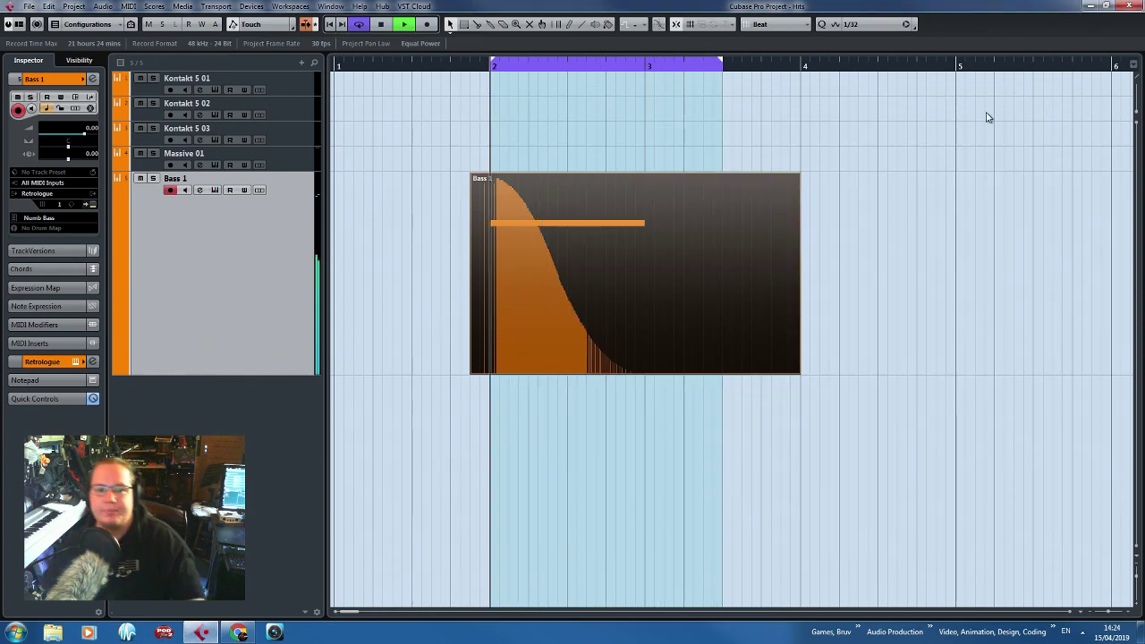
# Stop playback and rename the Bass 1 track as Bass Vertigo 1.
pyautogui.press('space')
pyautogui.doubleClick(204, 183)
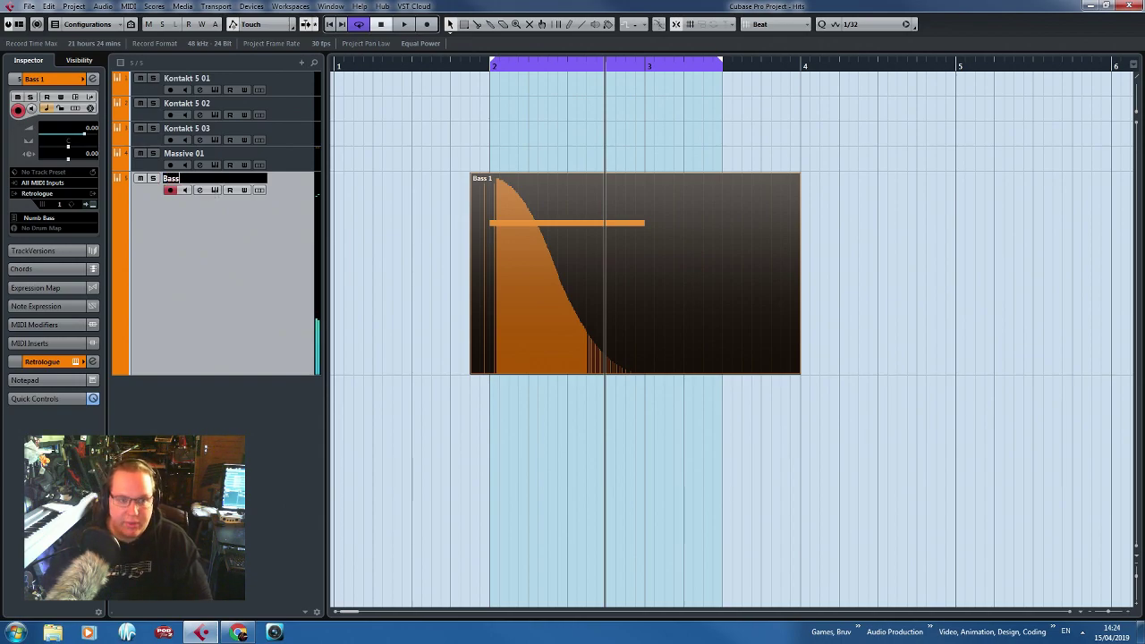
pyautogui.write('Bass Vertigo 1')
pyautogui.press('Return')
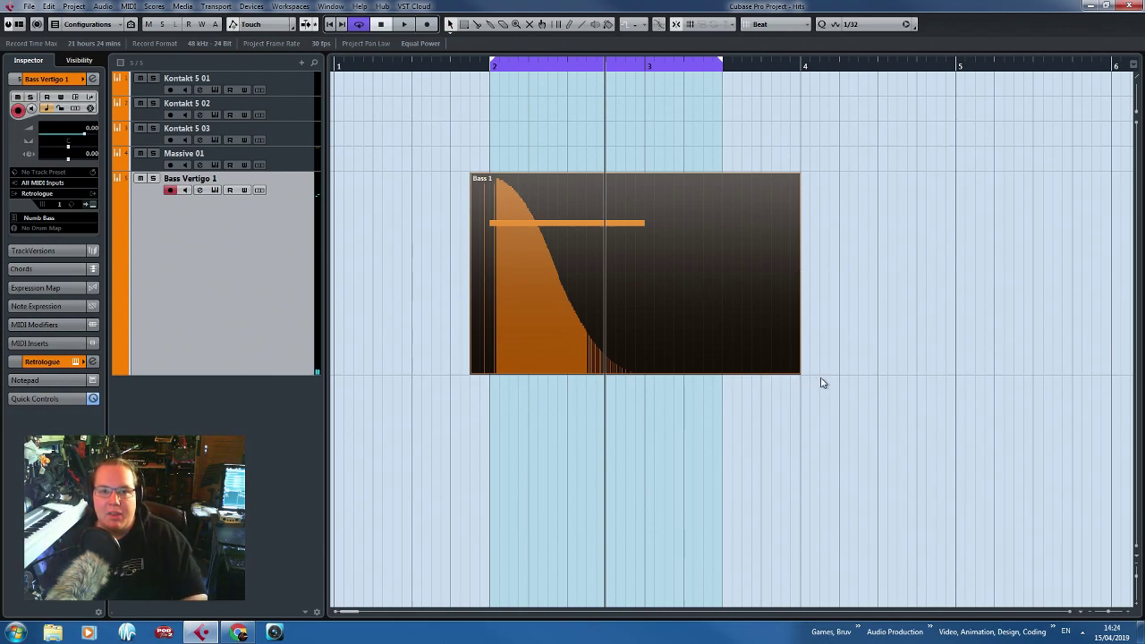
# Trim the bass part's end to the right locator at beat 3.3 and extend its start back to beat 1.4.
pyautogui.moveTo(798, 372); pyautogui.dragTo(721, 377)
pyautogui.scroll(-3, 599, 402)
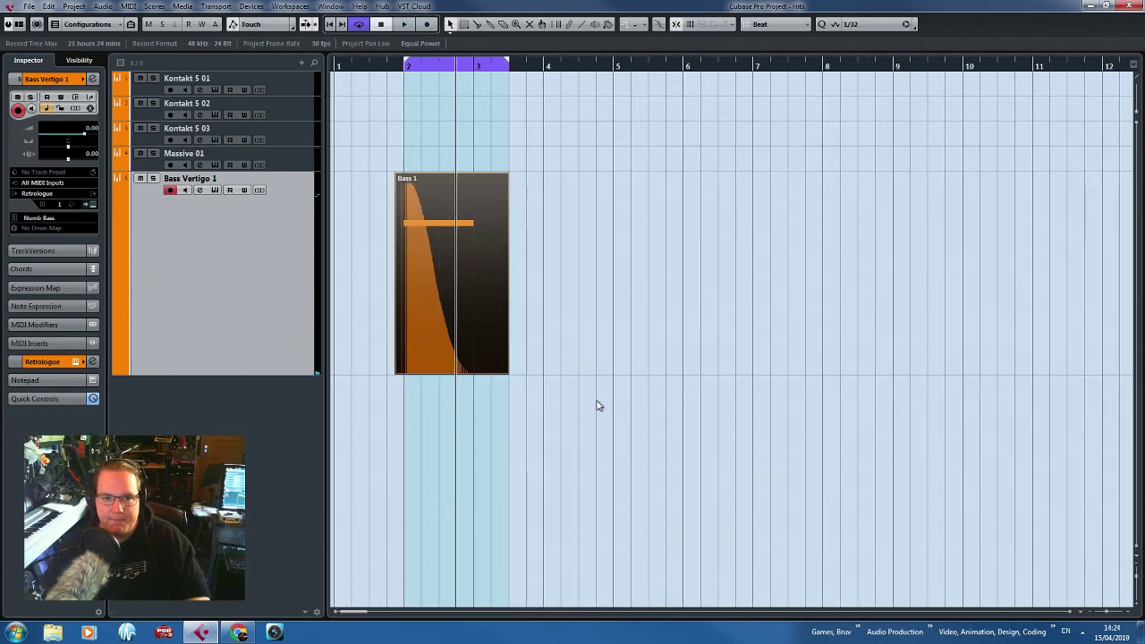
pyautogui.scroll(5, 523, 447)
pyautogui.moveTo(507, 453); pyautogui.dragTo(450, 468)
pyautogui.hscroll(-4, 540, 461)
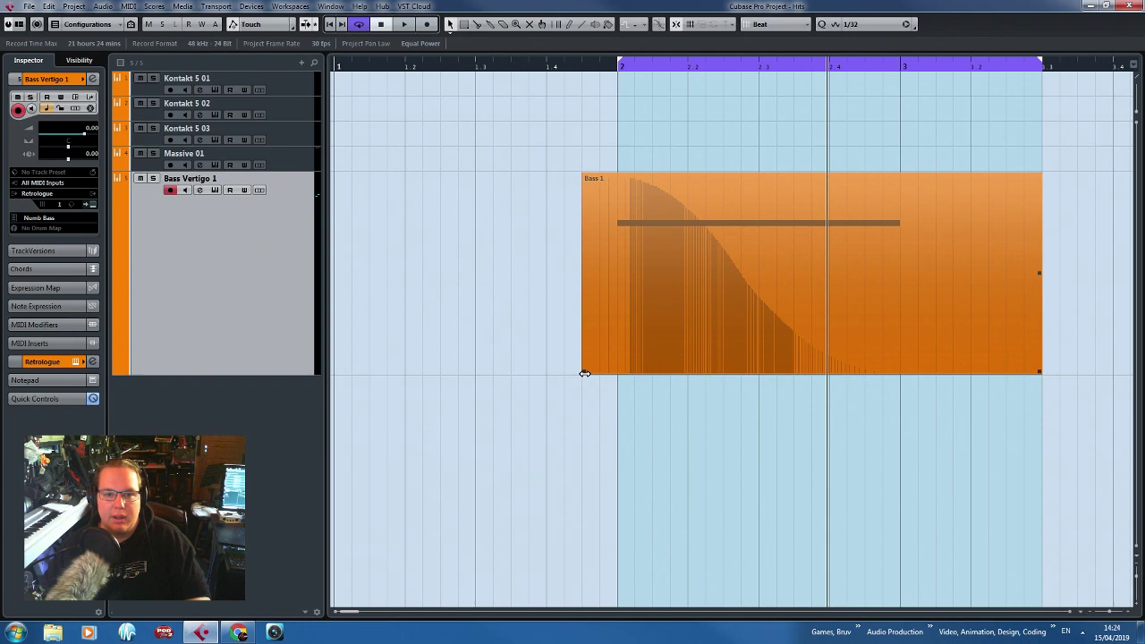
pyautogui.moveTo(585, 373); pyautogui.dragTo(527, 373)
# Copy the bass part to bar 5 and raise the A1 note in the copy to C2.
pyautogui.scroll(-3, 527, 373)
pyautogui.moveTo(445, 278); pyautogui.dragTo(667, 288)
pyautogui.doubleClick(657, 286)
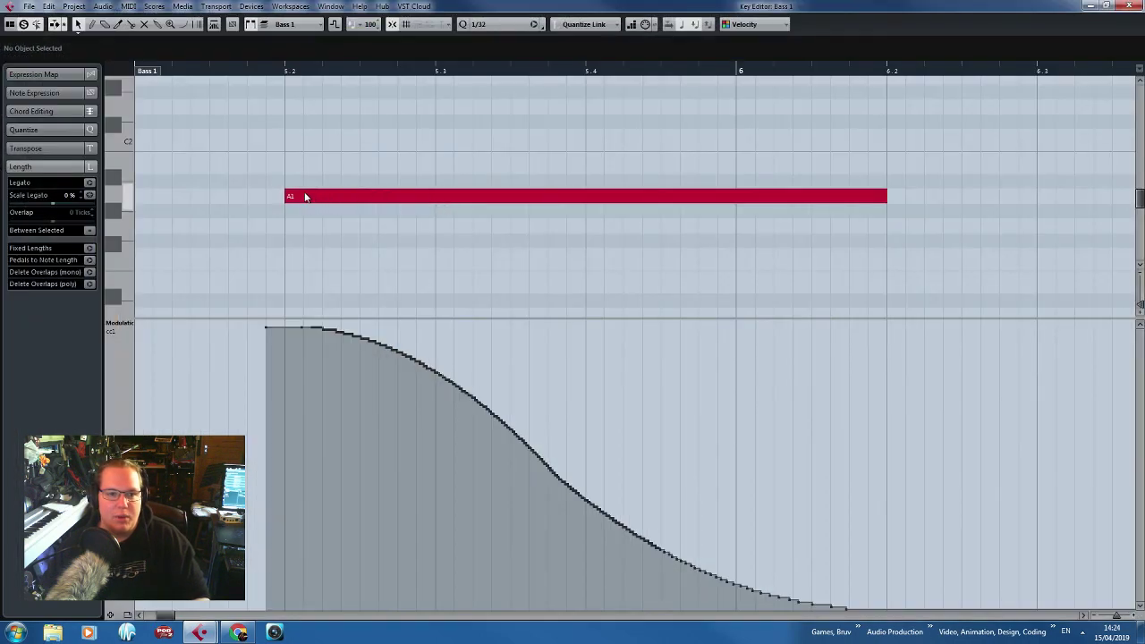
pyautogui.moveTo(305, 197); pyautogui.dragTo(299, 155)
# Shorten the C2 note so it ends exactly at bar 6, giving it a length of three beats.
pyautogui.scroll(-2, 317, 179)
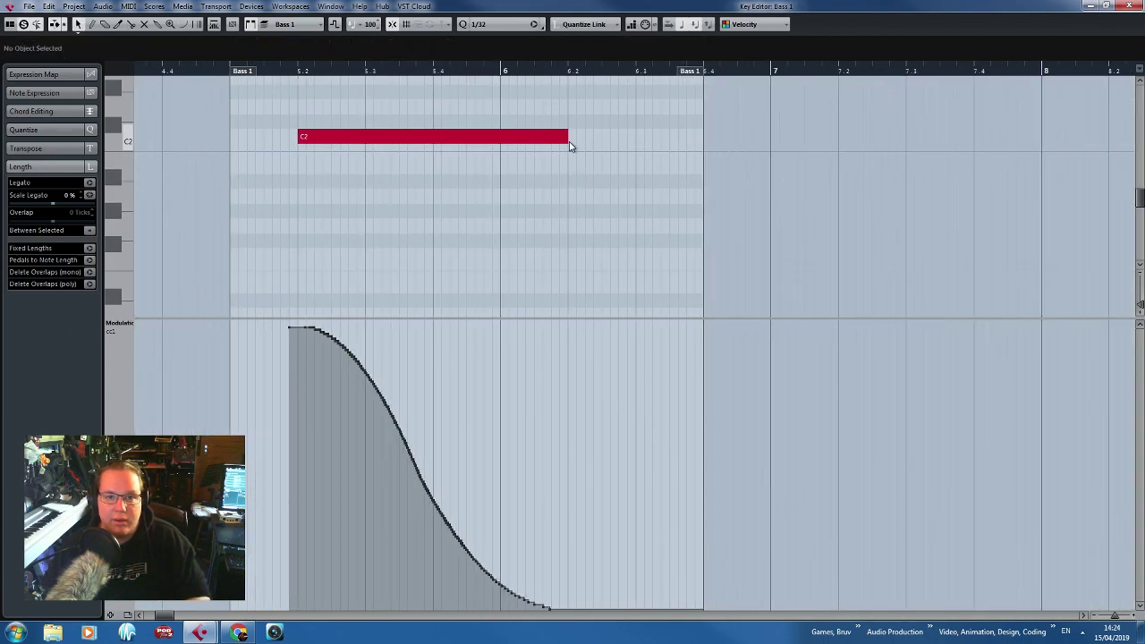
pyautogui.moveTo(562, 133); pyautogui.dragTo(533, 138)
pyautogui.moveTo(528, 141); pyautogui.dragTo(531, 141)
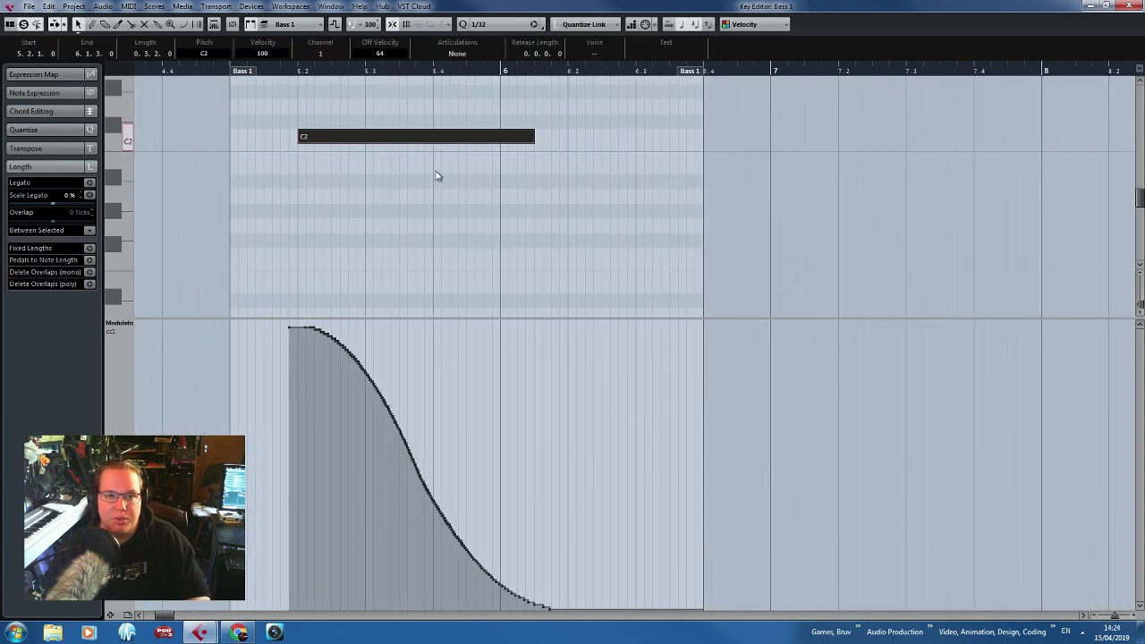
pyautogui.press('h')
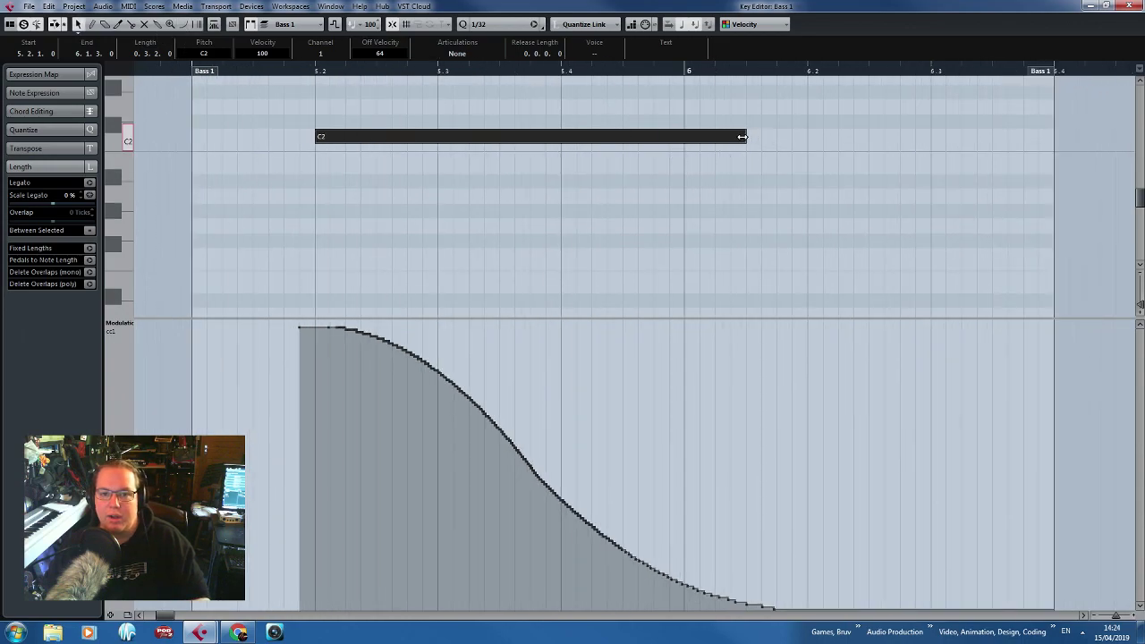
pyautogui.moveTo(744, 139); pyautogui.dragTo(672, 152)
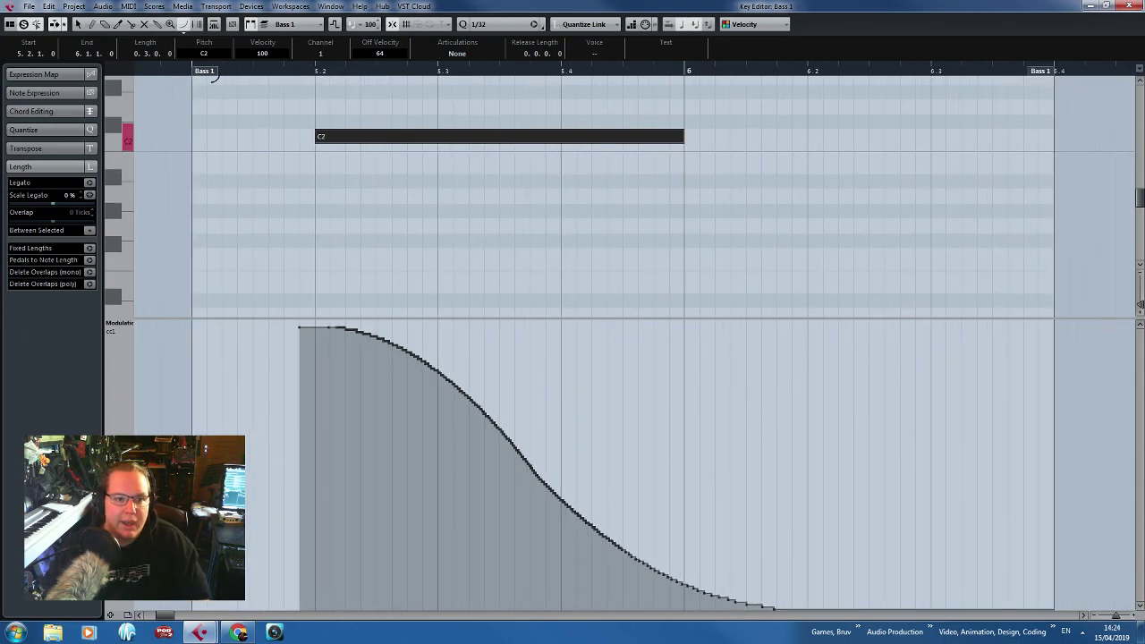
# Redraw the modulation as a smooth S-curve from maximum just before beat 5.2 down to zero at bar 6.
pyautogui.moveTo(299, 320)
pyautogui.mouseDown()
pyautogui.moveTo(461, 365)
pyautogui.moveTo(558, 468)
pyautogui.moveTo(563, 497)
pyautogui.moveTo(489, 487)
pyautogui.moveTo(490, 422)
pyautogui.moveTo(622, 559)
pyautogui.mouseUp()
pyautogui.moveTo(791, 601); pyautogui.dragTo(762, 606)
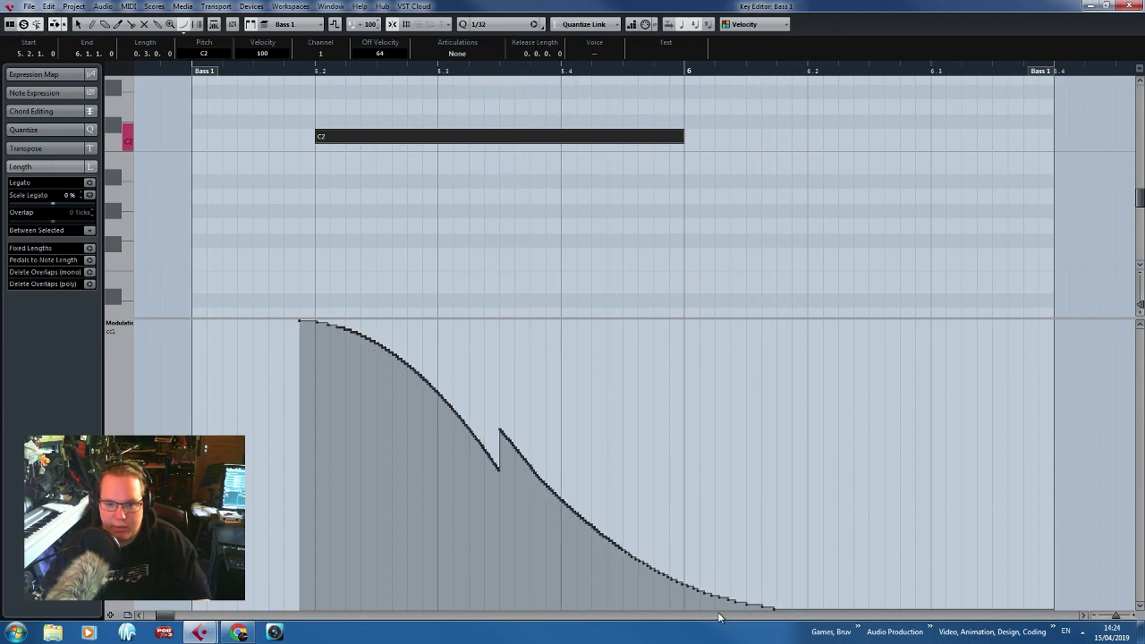
pyautogui.moveTo(691, 605); pyautogui.dragTo(489, 449)
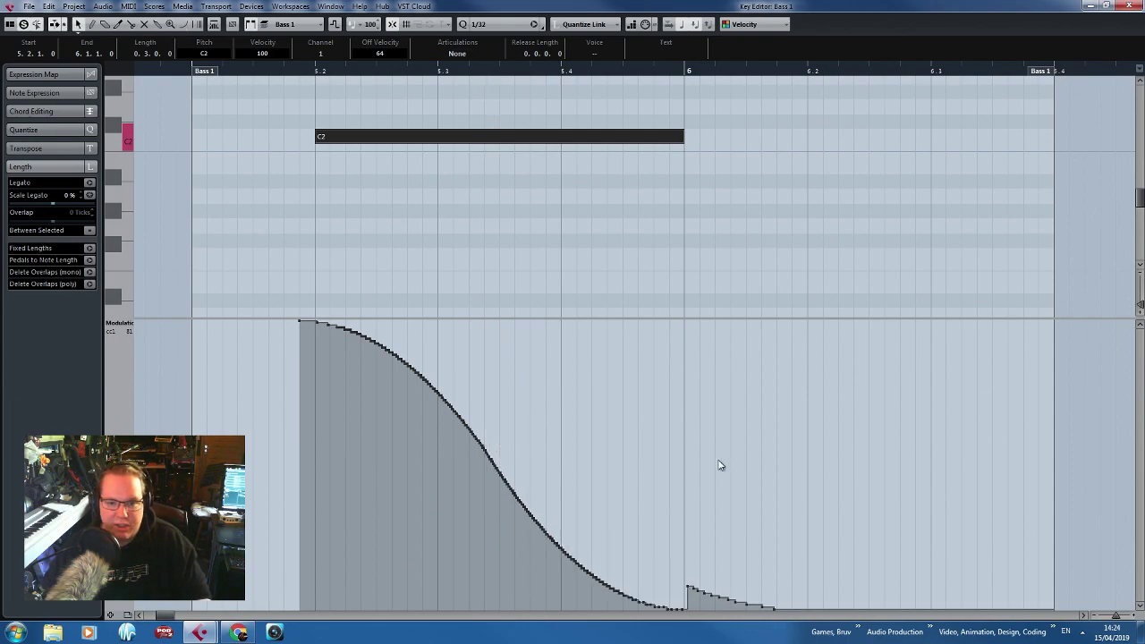
# Delete the leftover modulation points after bar 6.
pyautogui.moveTo(865, 528); pyautogui.dragTo(723, 612)
pyautogui.press('Delete')
pyautogui.moveTo(777, 552); pyautogui.dragTo(687, 605)
pyautogui.press('Delete')
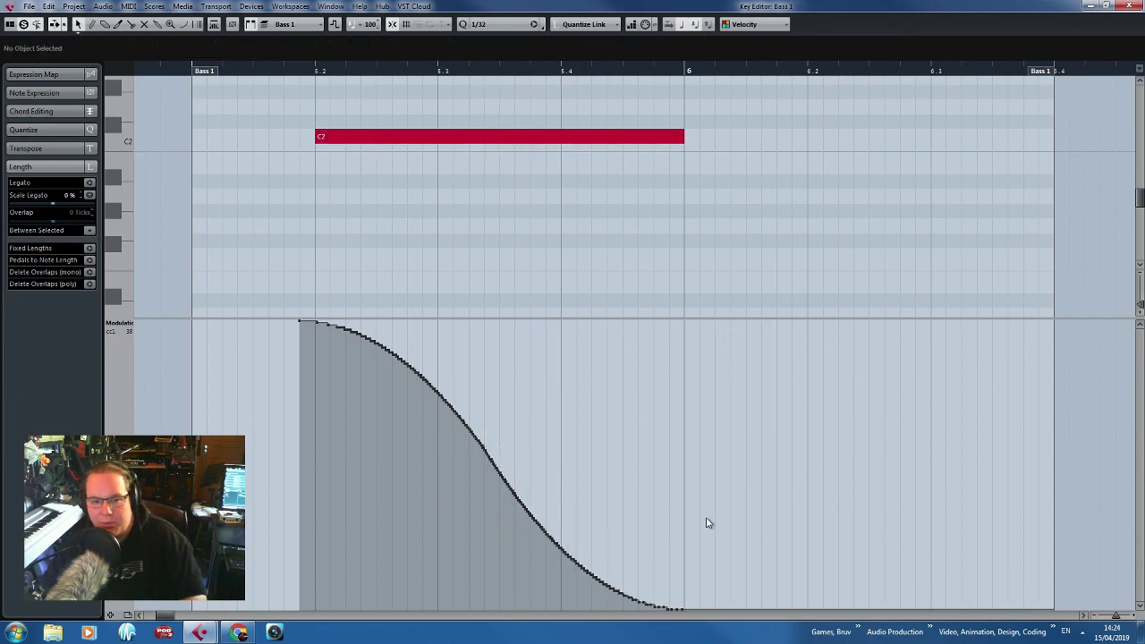
# Audition the C2 sweep from just before the note and return to the arrangement.
pyautogui.click(266, 66)
pyautogui.press('space')
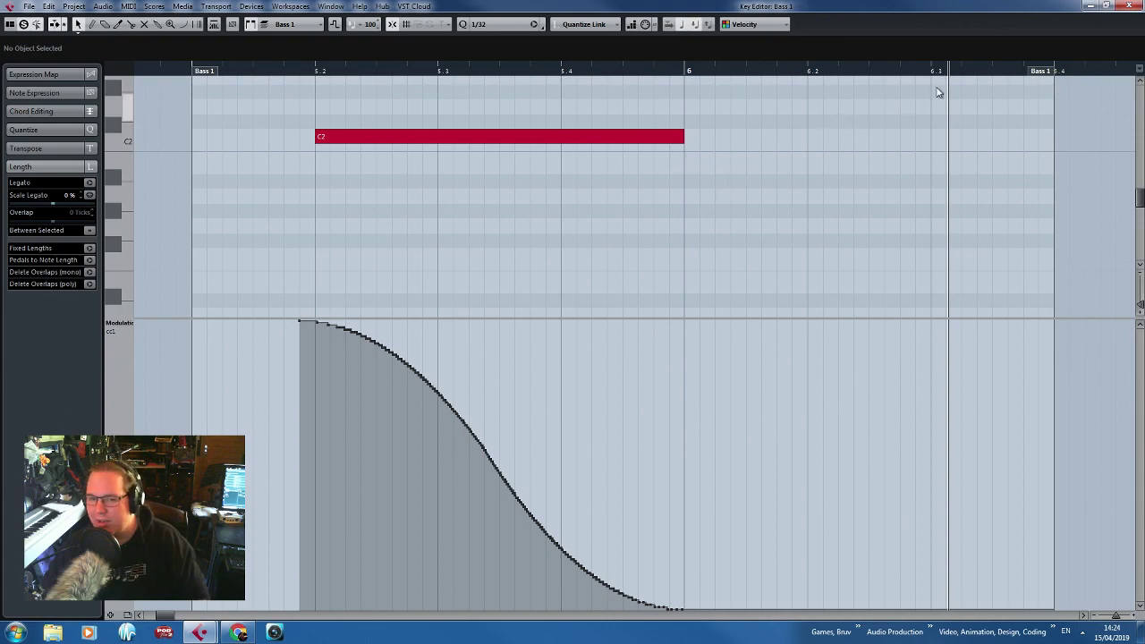
pyautogui.click(1105, 7)
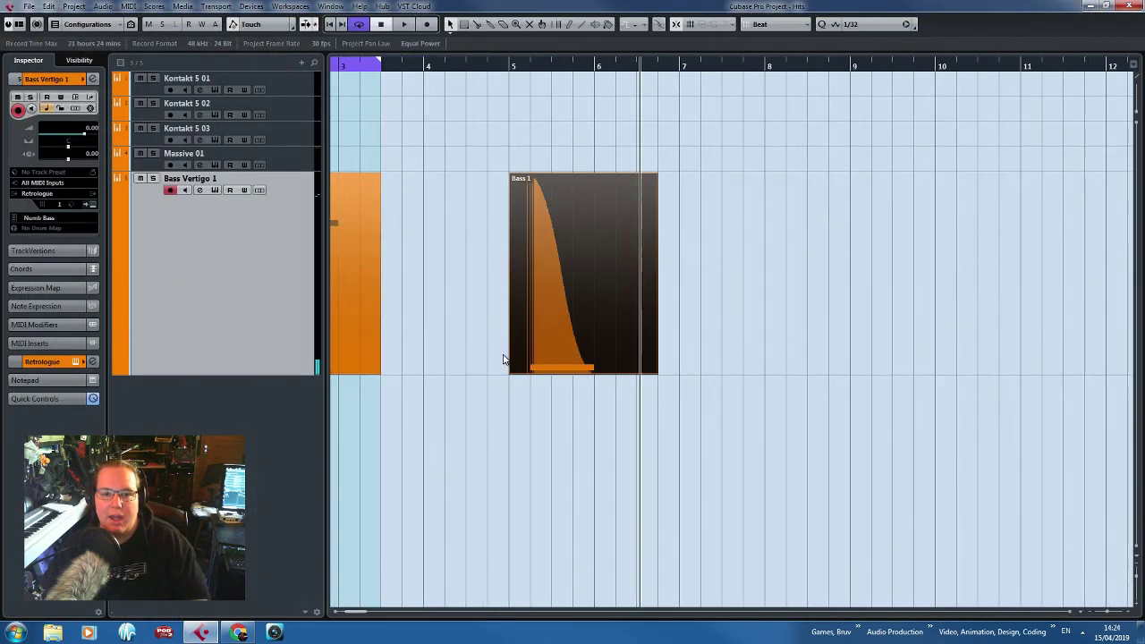
# Copy the C2 part along the same track so the copy starts at beat 8.4, and clear the selection.
pyautogui.scroll(-1, 587, 387)
pyautogui.scroll(1, 675, 390)
pyautogui.moveTo(664, 315); pyautogui.dragTo(834, 315)
pyautogui.click(958, 399)
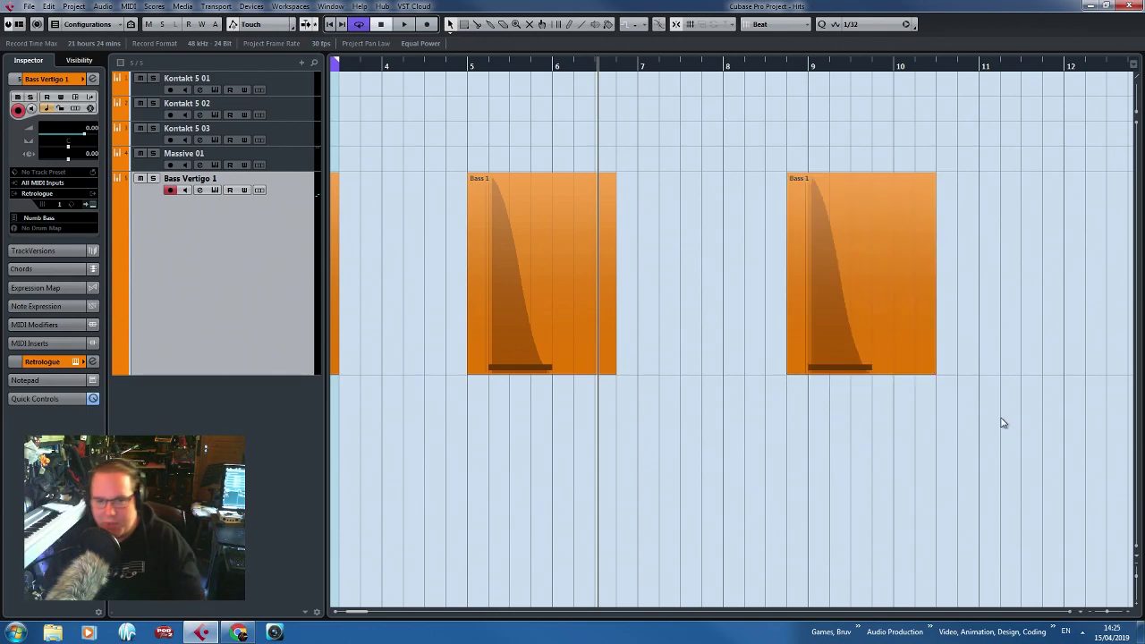
# Extend the C2 note in the copied part to 10.2.1.60 and redraw its modulation as an S-curve reaching zero around bar 10.
pyautogui.doubleClick(829, 300)
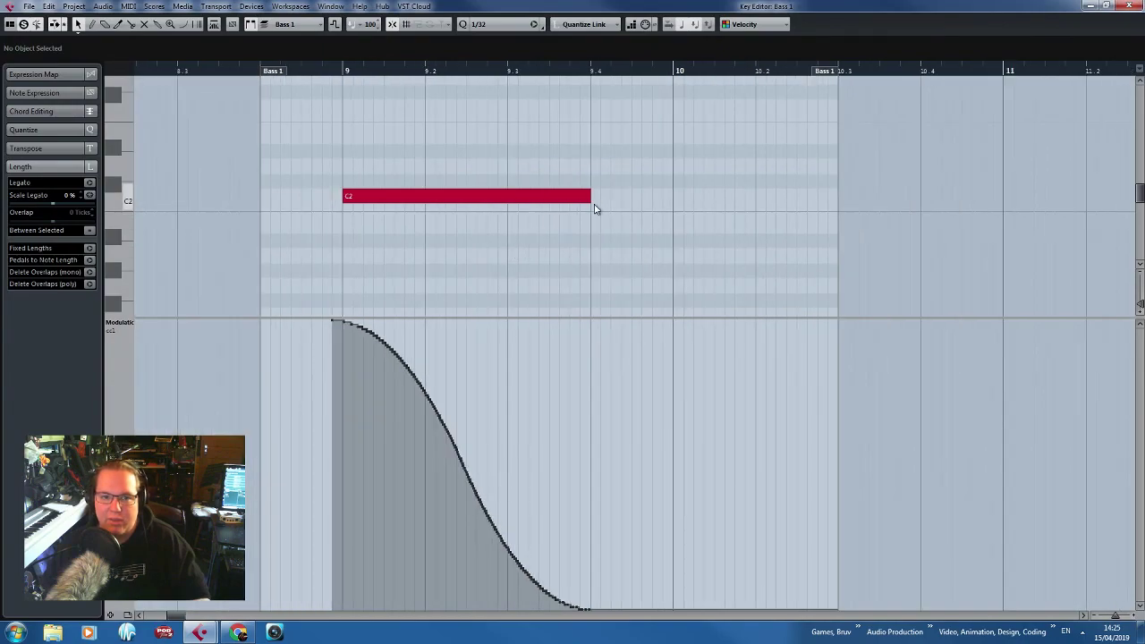
pyautogui.moveTo(596, 207); pyautogui.dragTo(766, 220)
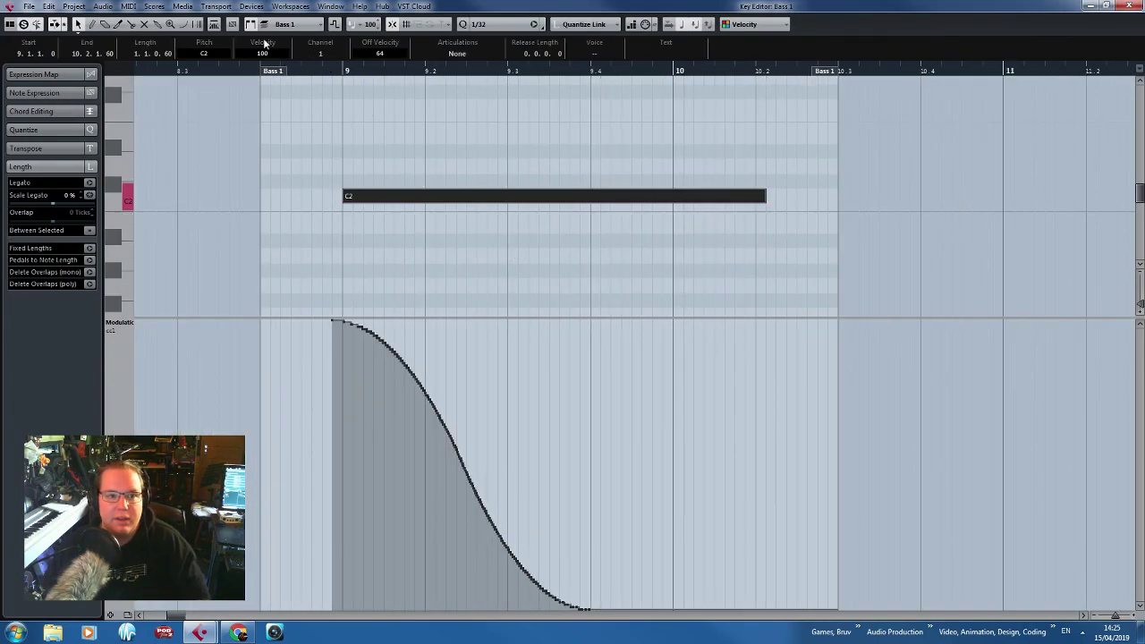
pyautogui.scroll(2, 358, 319)
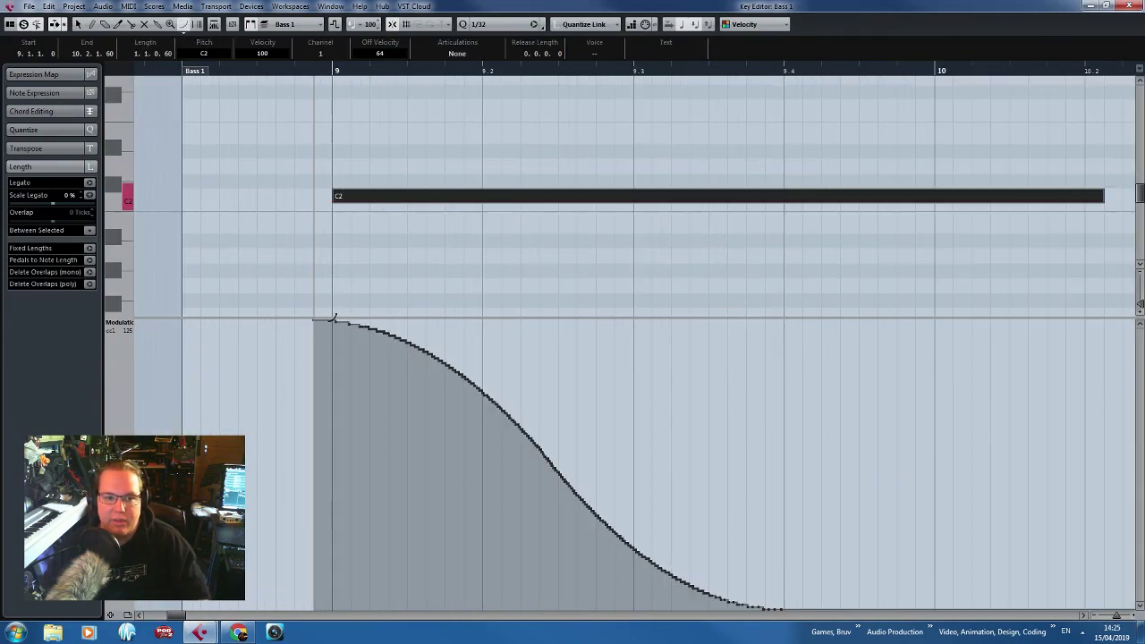
pyautogui.moveTo(317, 321); pyautogui.dragTo(670, 514)
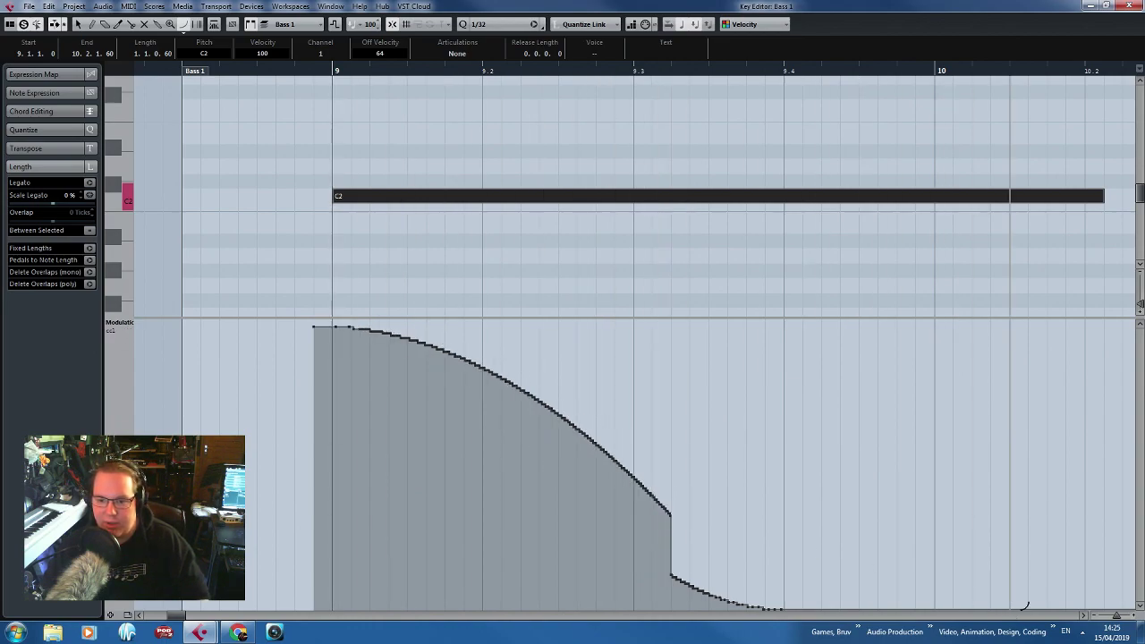
pyautogui.moveTo(1014, 609); pyautogui.dragTo(603, 439)
pyautogui.scroll(-2, 767, 503)
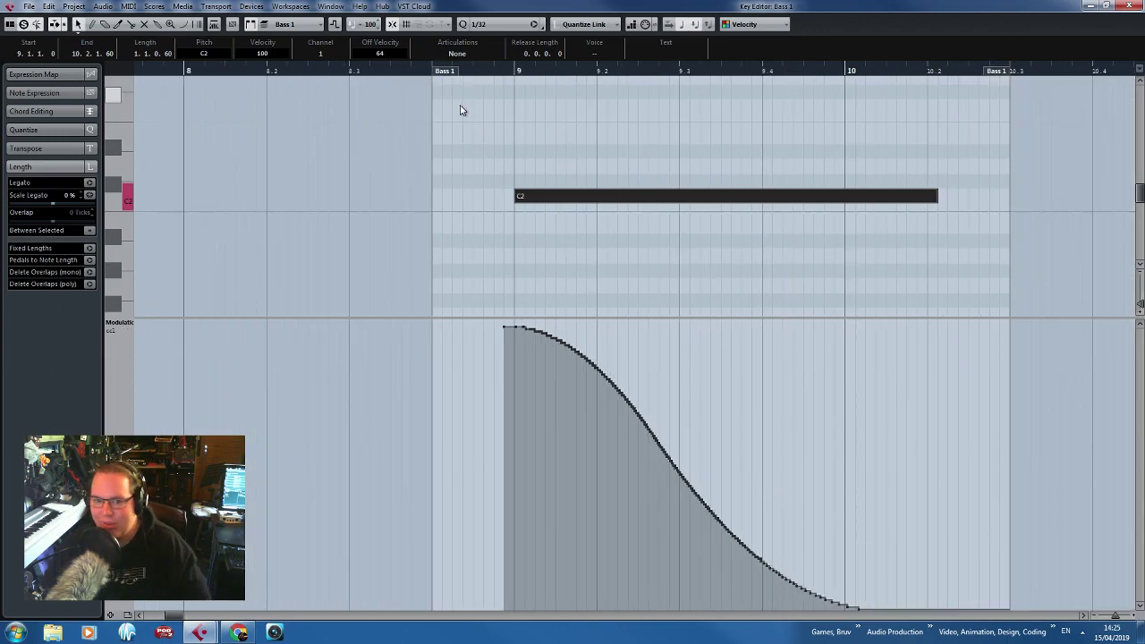
# Audition the lengthened C2 sweep past the end of its part.
pyautogui.press('space')
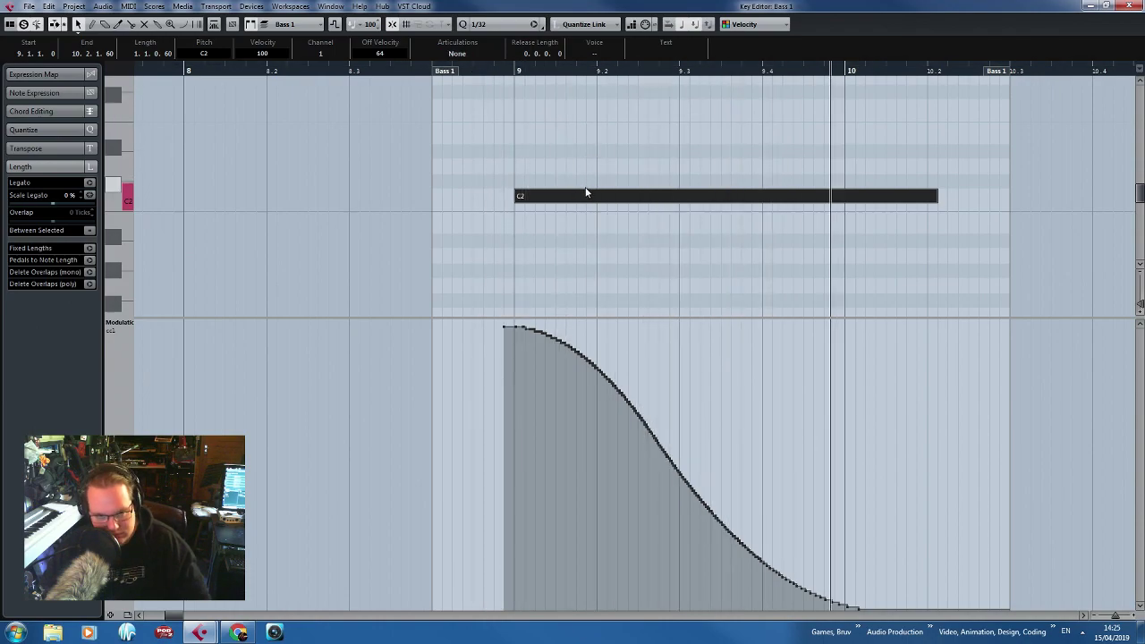
pyautogui.scroll(3, 447, 277)
pyautogui.press('space')
pyautogui.scroll(-3, 429, 271)
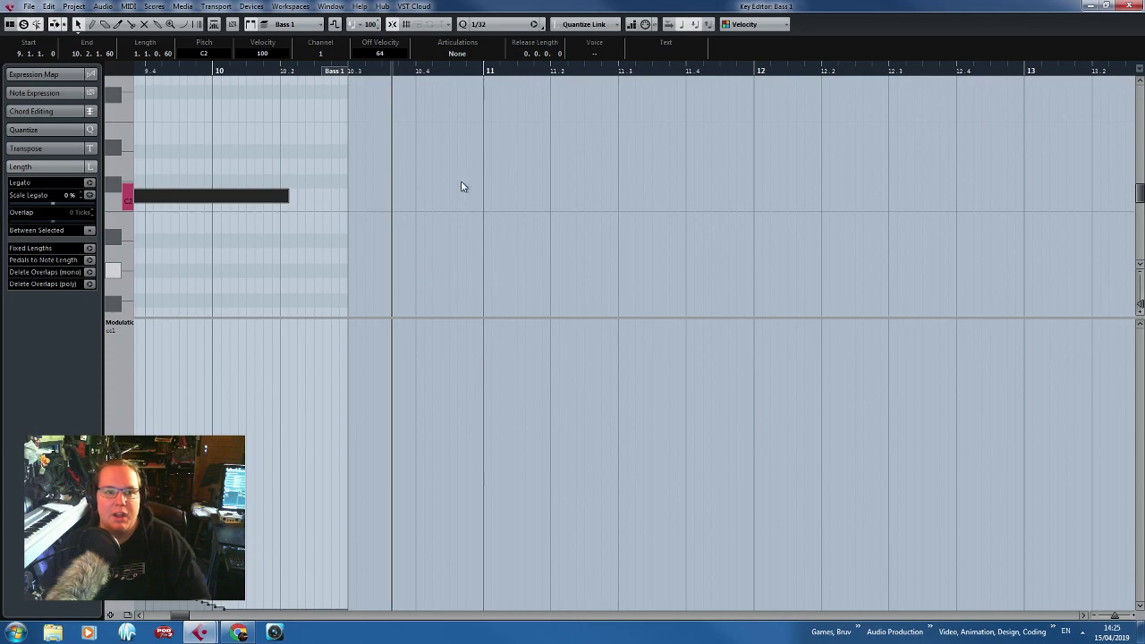
# Lower the note at bar 9 to G1 and reshape the start of its modulation into a short rise towards the peak.
pyautogui.moveTo(260, 128); pyautogui.dragTo(139, 131)
pyautogui.scroll(3, 261, 168)
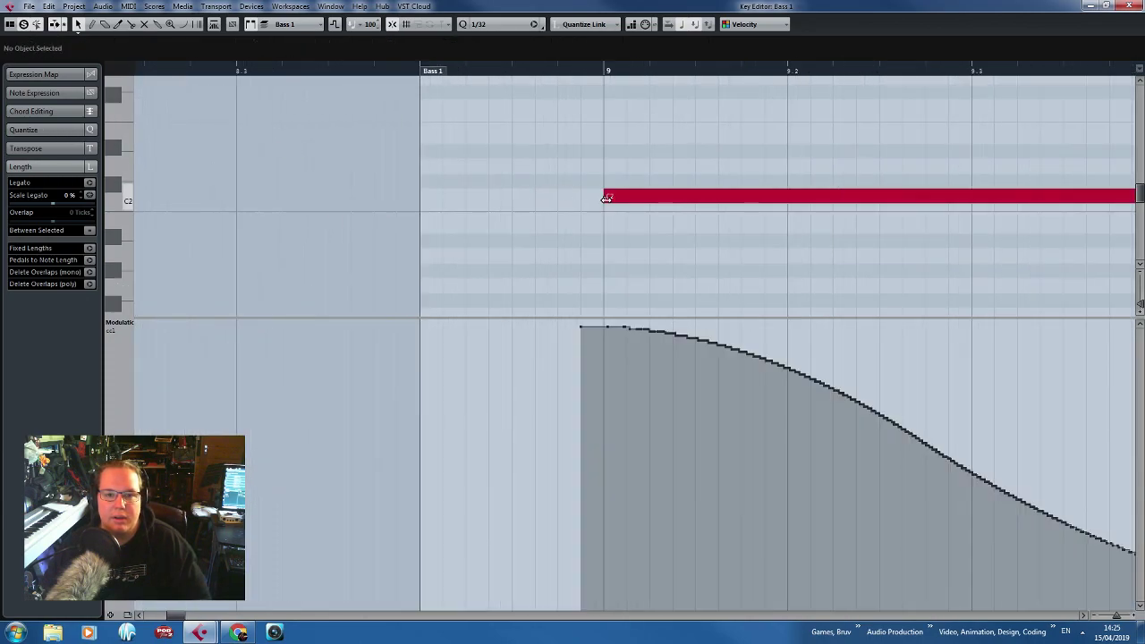
pyautogui.moveTo(607, 198); pyautogui.dragTo(642, 291)
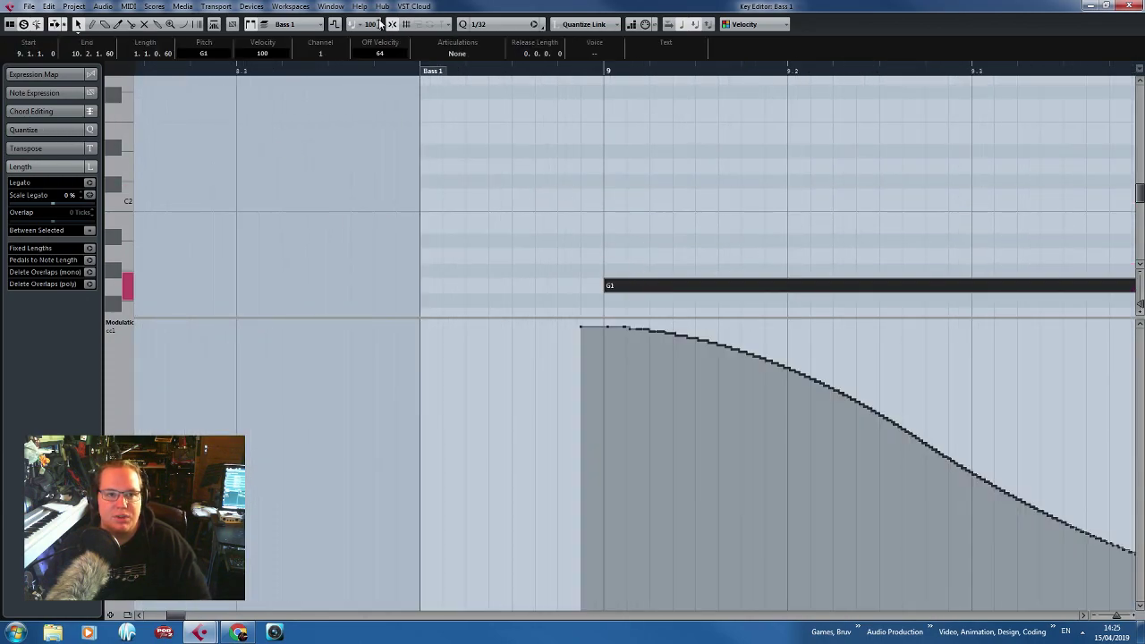
pyautogui.click(186, 27)
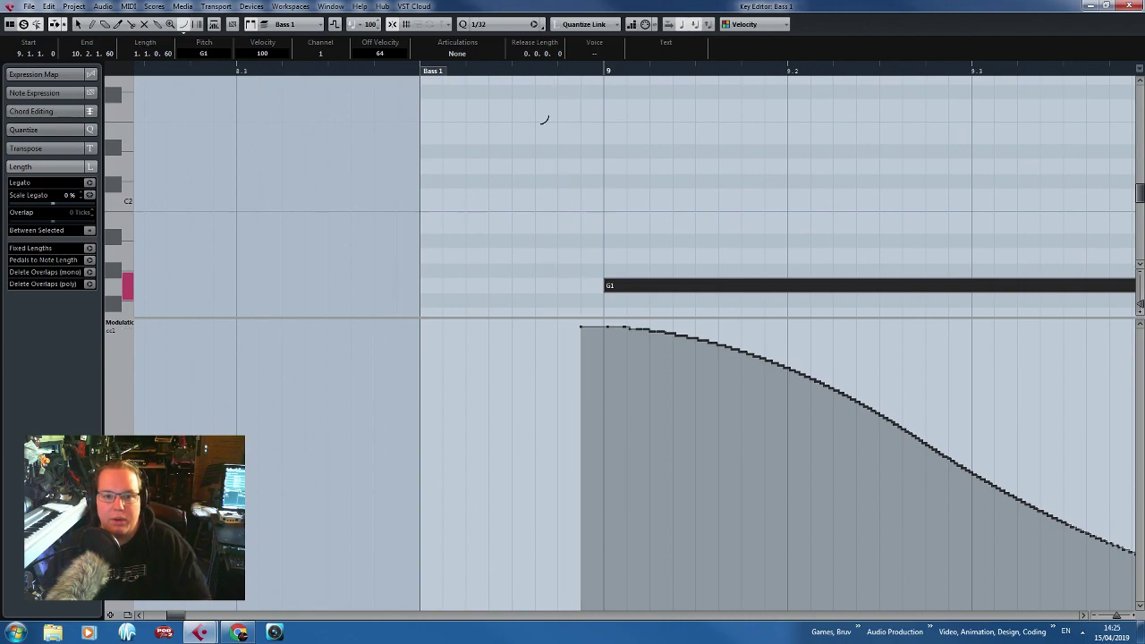
pyautogui.moveTo(630, 328)
pyautogui.mouseDown()
pyautogui.moveTo(581, 364)
pyautogui.moveTo(583, 350)
pyautogui.mouseUp()
pyautogui.press('1')
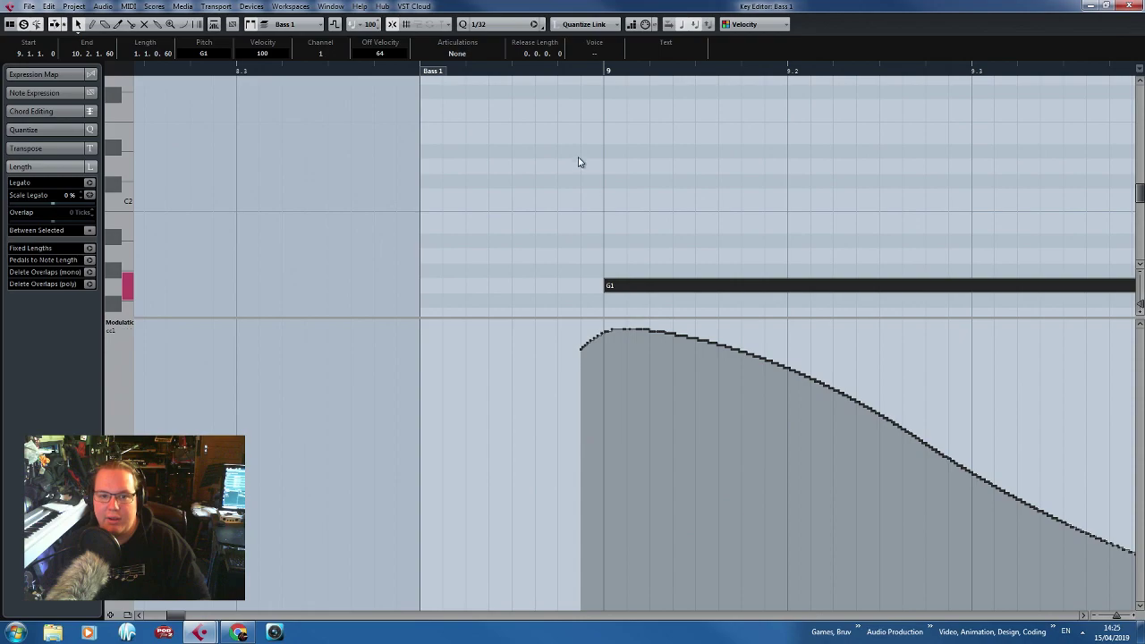
# Audition the G1 sweep and clear the note selection.
pyautogui.press('space')
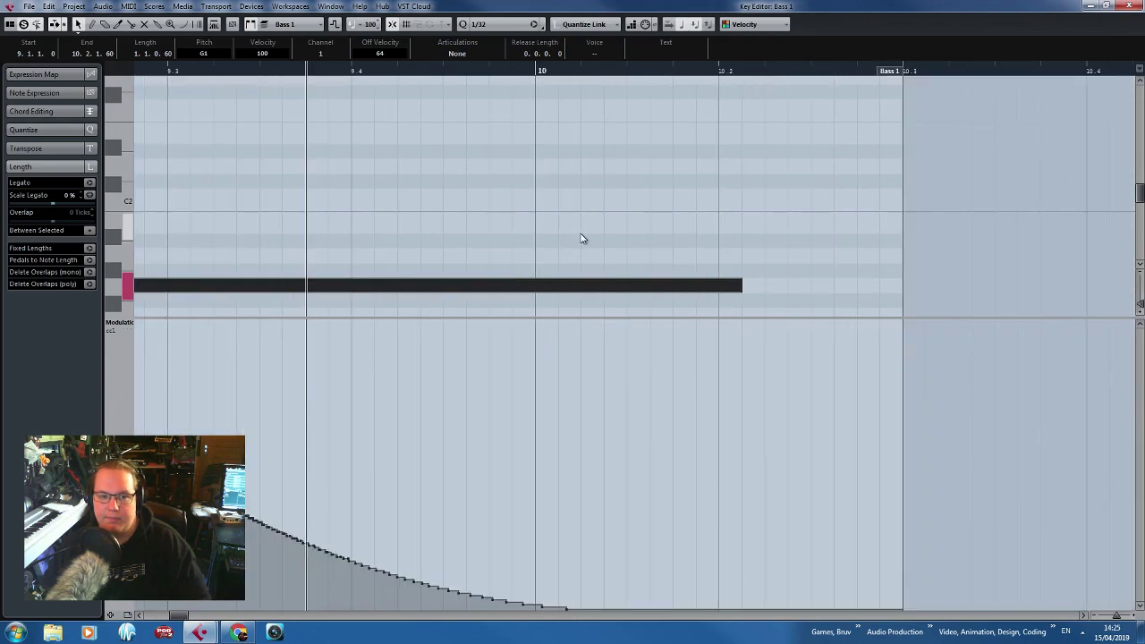
pyautogui.press('space')
pyautogui.scroll(-3, 560, 220)
pyautogui.scroll(3, 301, 237)
pyautogui.moveTo(262, 195); pyautogui.dragTo(78, 179)
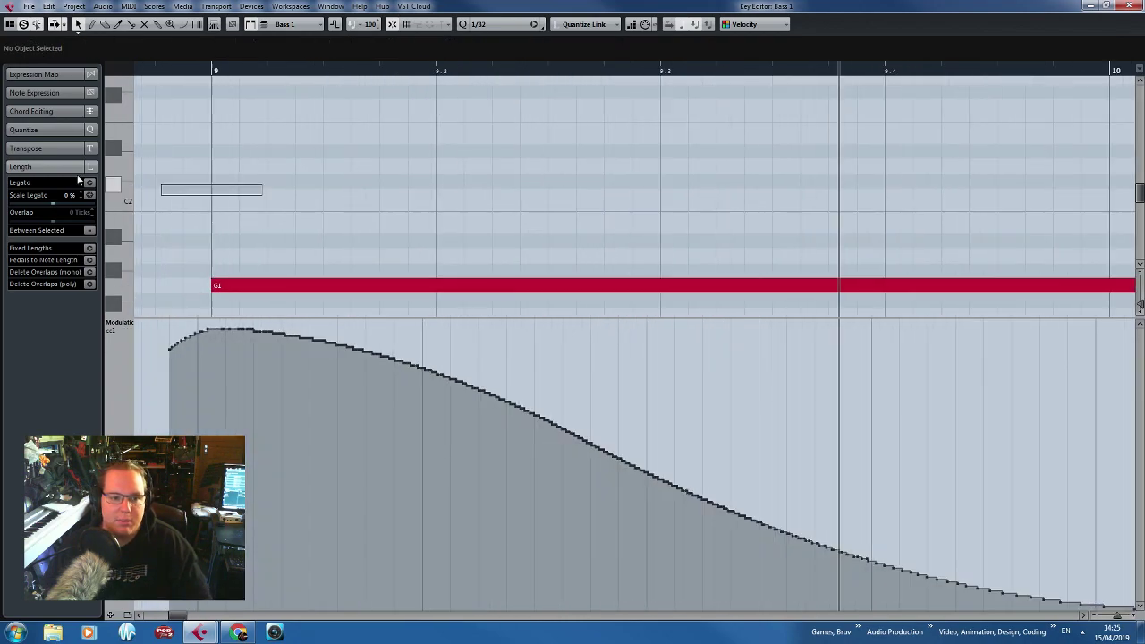
# Redraw the modulation's opening rise from just before bar 9 with a slightly higher starting value.
pyautogui.scroll(3, 256, 103)
pyautogui.click(183, 25)
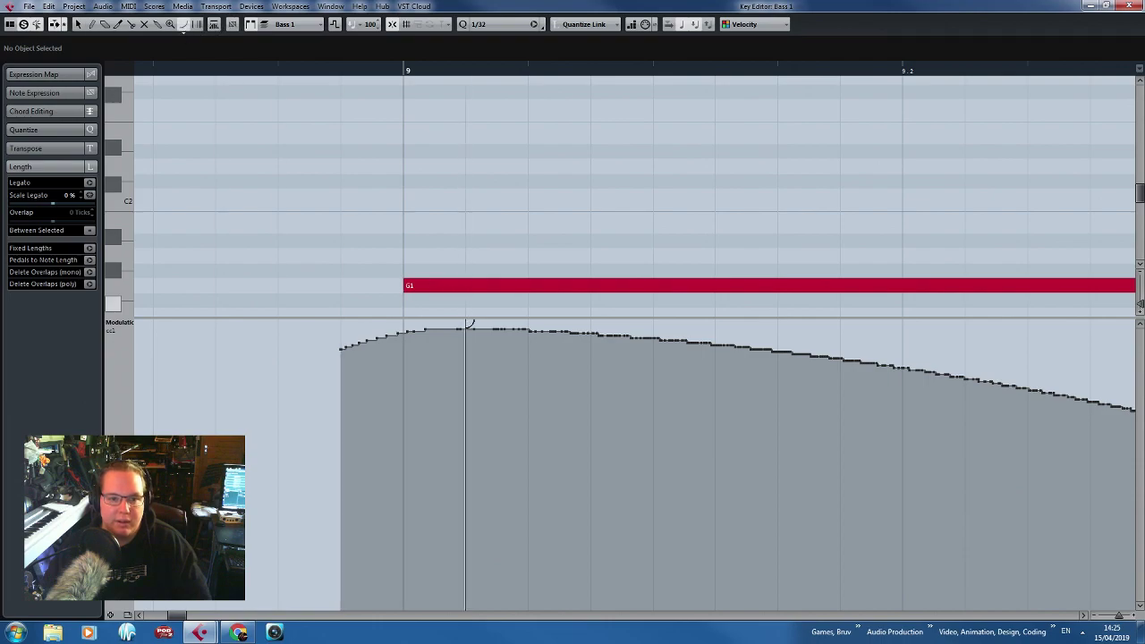
pyautogui.moveTo(465, 329); pyautogui.dragTo(341, 344)
pyautogui.press('1')
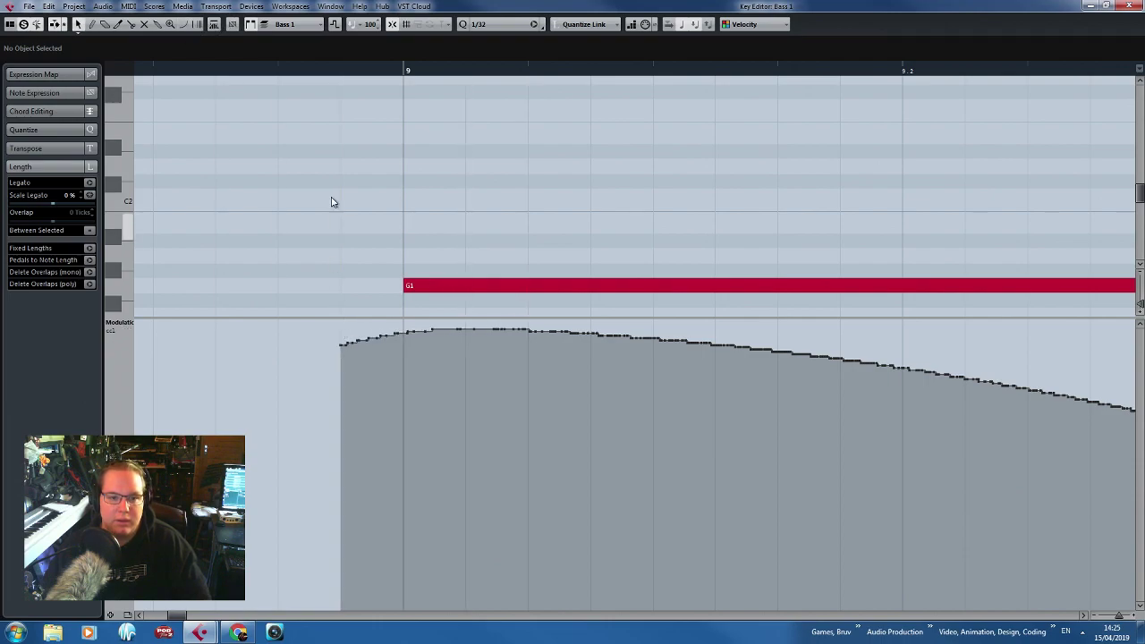
# Audition the reshaped G1 sweep from just before bar 9 and return to the arrangement.
pyautogui.click(331, 65)
pyautogui.press('space')
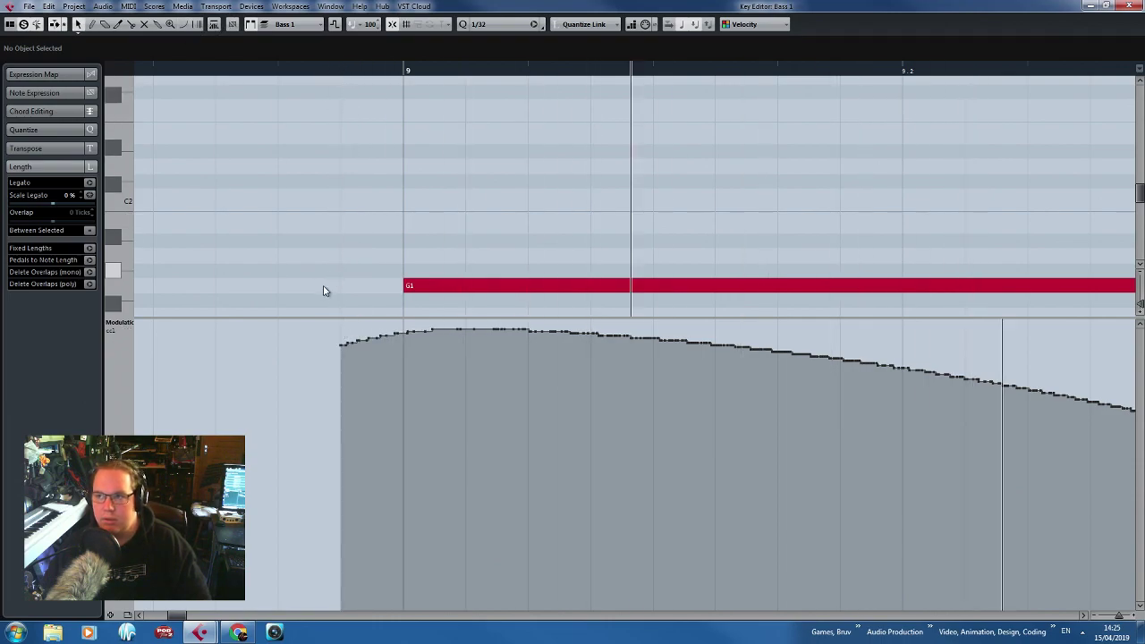
pyautogui.scroll(-5, 368, 307)
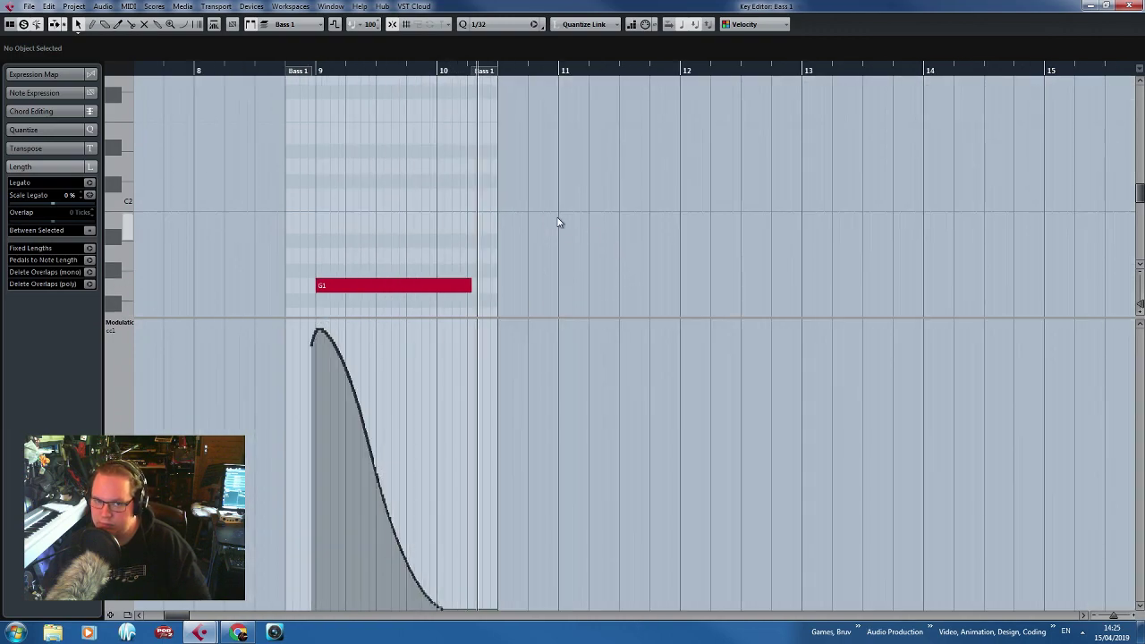
pyautogui.click(1130, 6)
# Copy the G1 part along the same track so the copy starts at beat 12.4.
pyautogui.moveTo(718, 468); pyautogui.dragTo(573, 215)
pyautogui.press('h')
pyautogui.moveTo(637, 300); pyautogui.dragTo(790, 298)
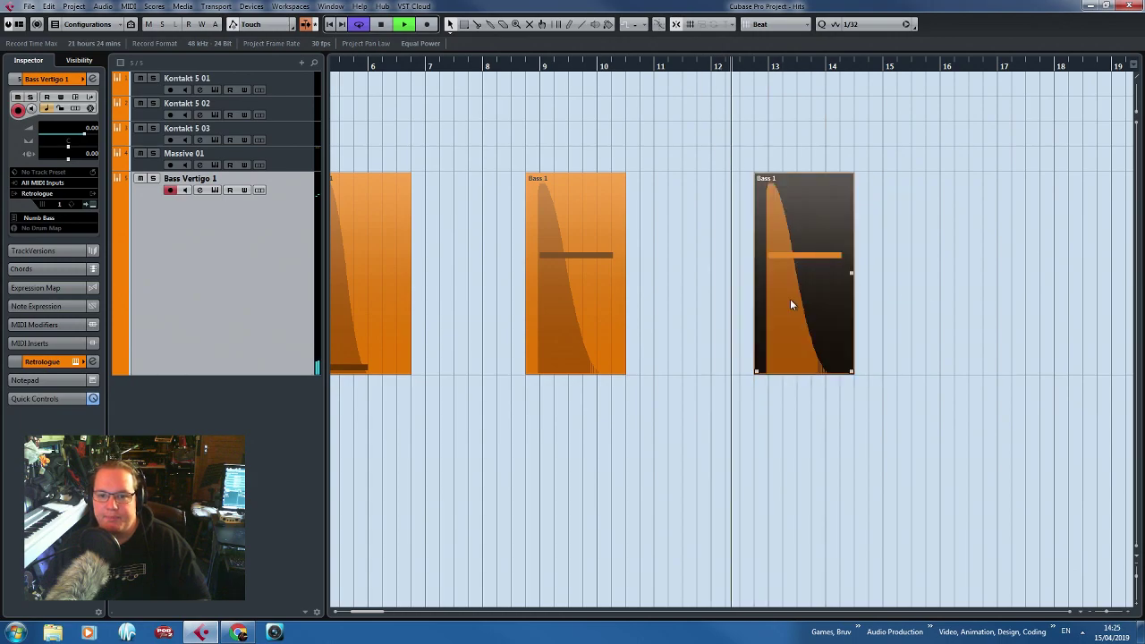
# Open the new copy, lower its note to F#1 and shorten it to end at 13.4.3.0.
pyautogui.doubleClick(790, 299)
pyautogui.press('h')
pyautogui.moveTo(396, 199); pyautogui.dragTo(349, 211)
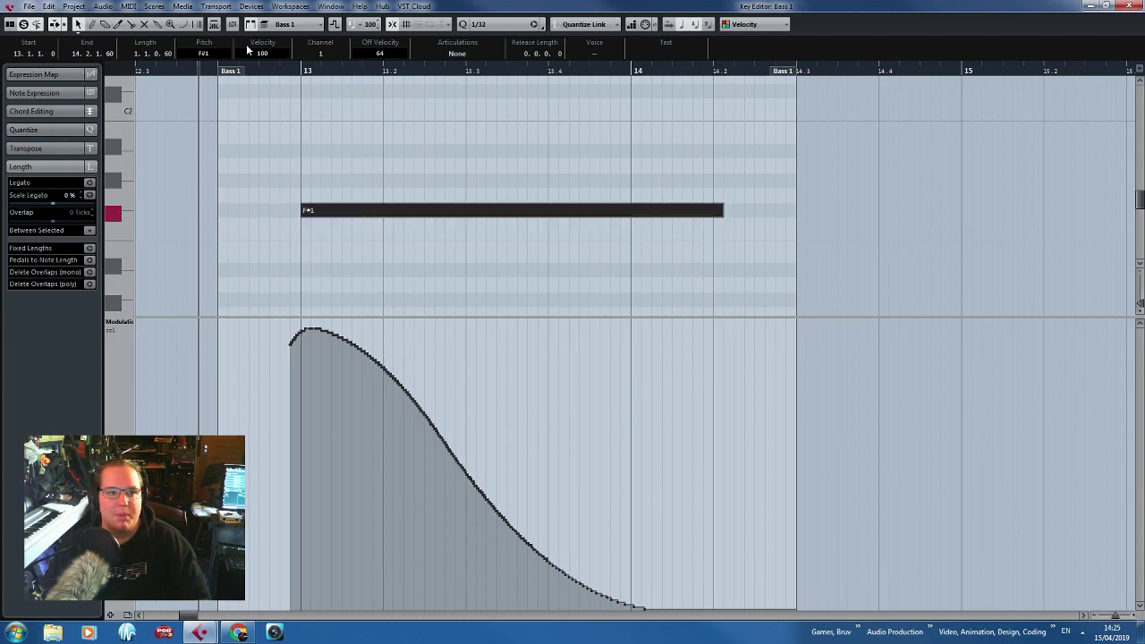
pyautogui.moveTo(718, 215); pyautogui.dragTo(589, 215)
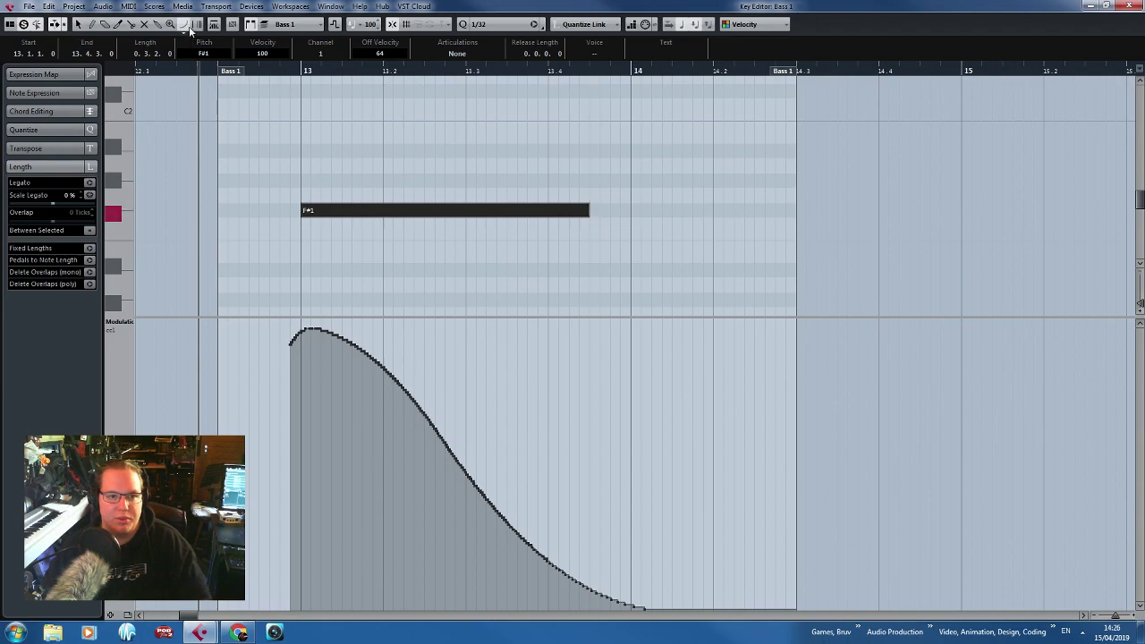
# Redraw the upper half of the modulation as a convex fall from just before bar 13 to midway between beats 13.3 and 13.4.
pyautogui.scroll(5, 262, 337)
pyautogui.moveTo(393, 332); pyautogui.dragTo(1056, 513)
pyautogui.scroll(-4, 689, 342)
pyautogui.scroll(-3, 1048, 435)
pyautogui.press('1')
pyautogui.moveTo(814, 283); pyautogui.dragTo(1140, 301)
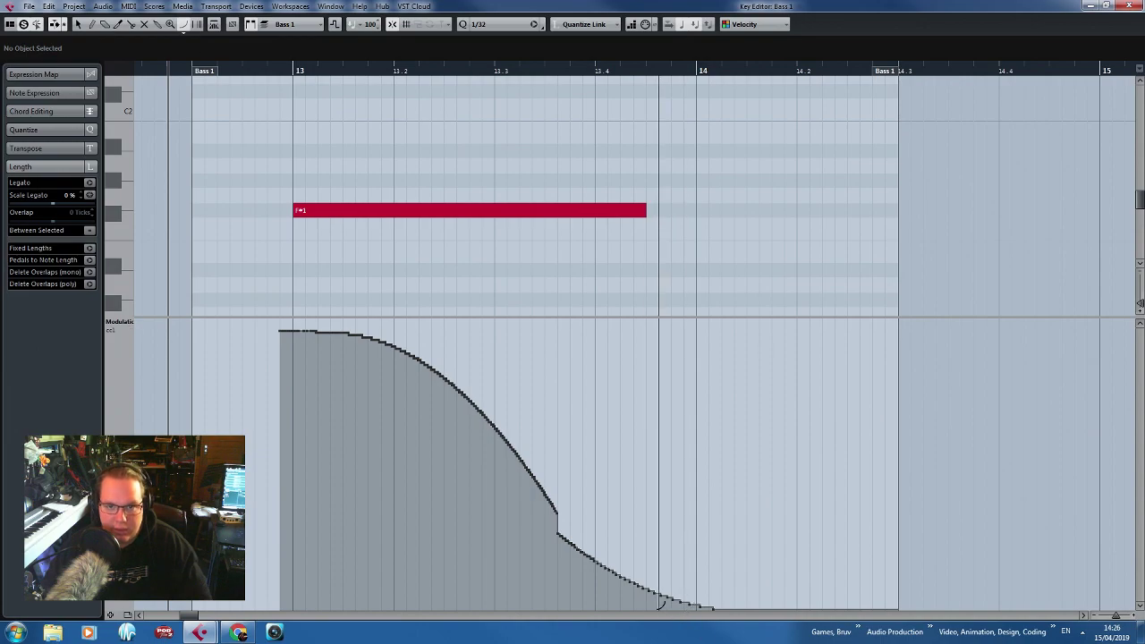
# Redraw the lower half of the modulation as a concave fall reaching zero shortly after beat 13.4.
pyautogui.click(659, 616)
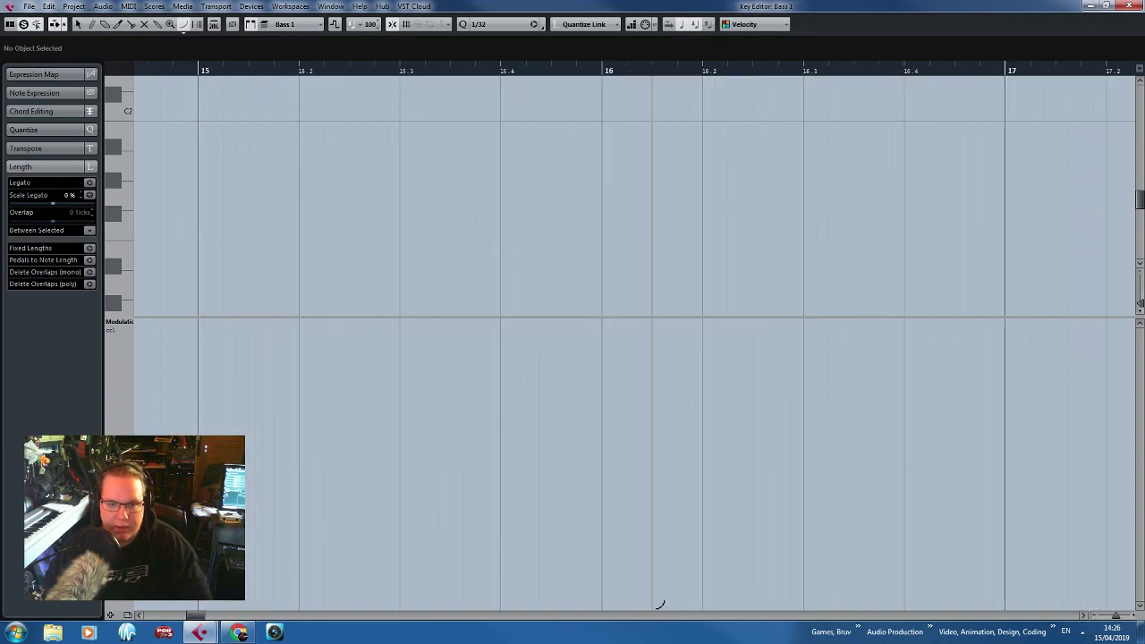
pyautogui.scroll(-5, 602, 536)
pyautogui.scroll(8, 478, 584)
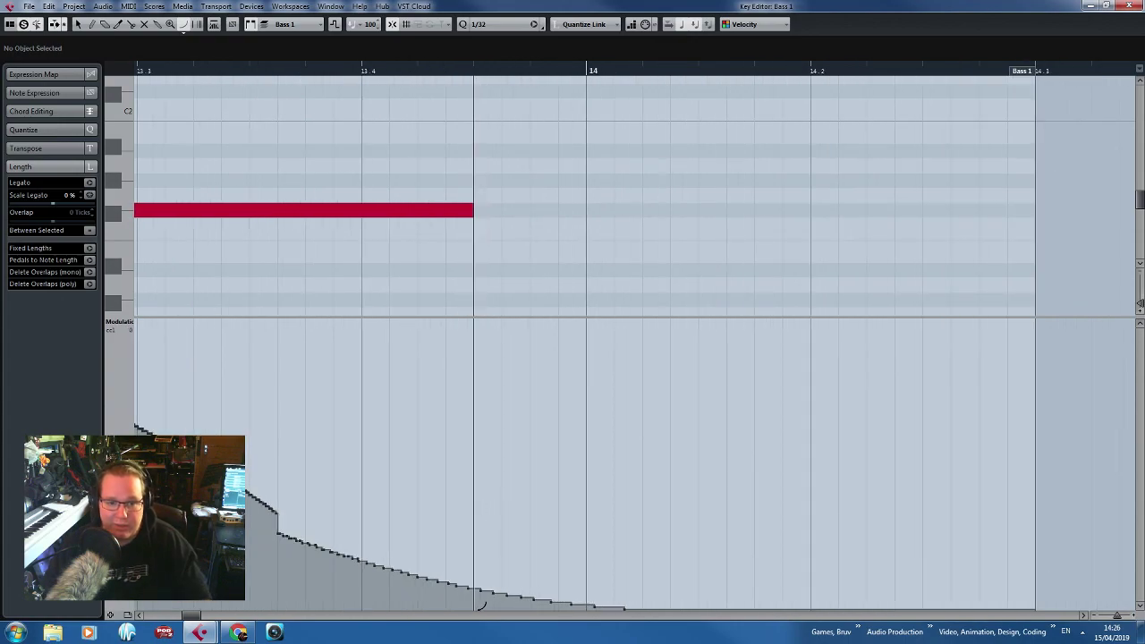
pyautogui.moveTo(448, 611)
pyautogui.mouseDown()
pyautogui.moveTo(289, 514)
pyautogui.moveTo(136, 453)
pyautogui.moveTo(281, 476)
pyautogui.moveTo(278, 497)
pyautogui.moveTo(304, 462)
pyautogui.mouseUp()
pyautogui.press('1')
pyautogui.scroll(-2, 286, 461)
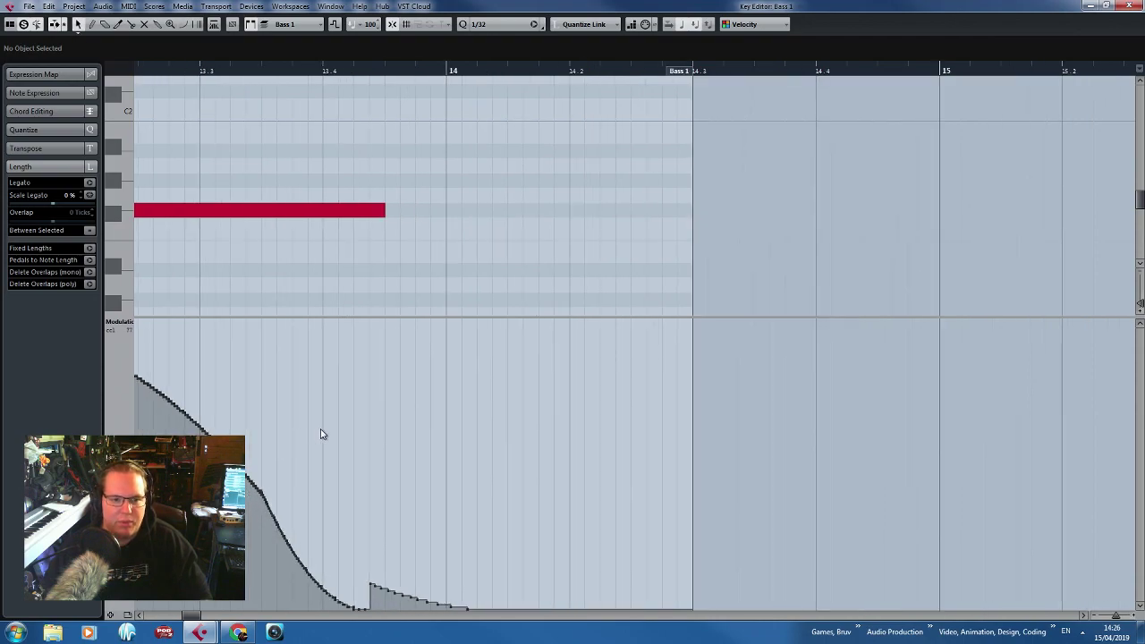
# Examine the join between the two modulation curves and select the point there, around 13.3.3.
pyautogui.scroll(5, 322, 435)
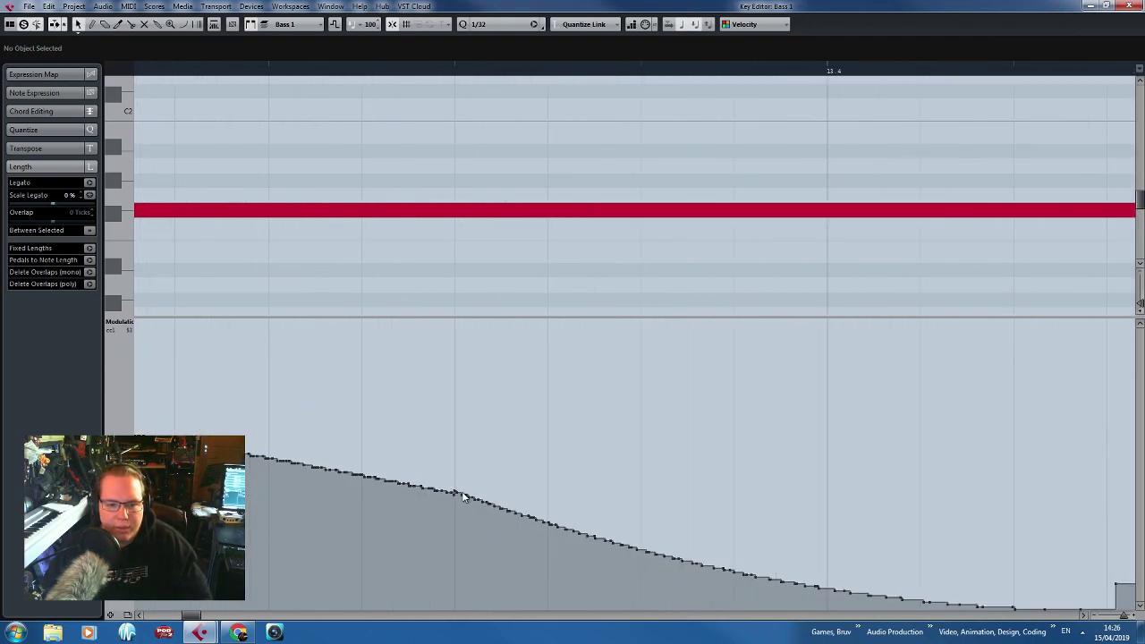
pyautogui.click(456, 495)
pyautogui.click(453, 497)
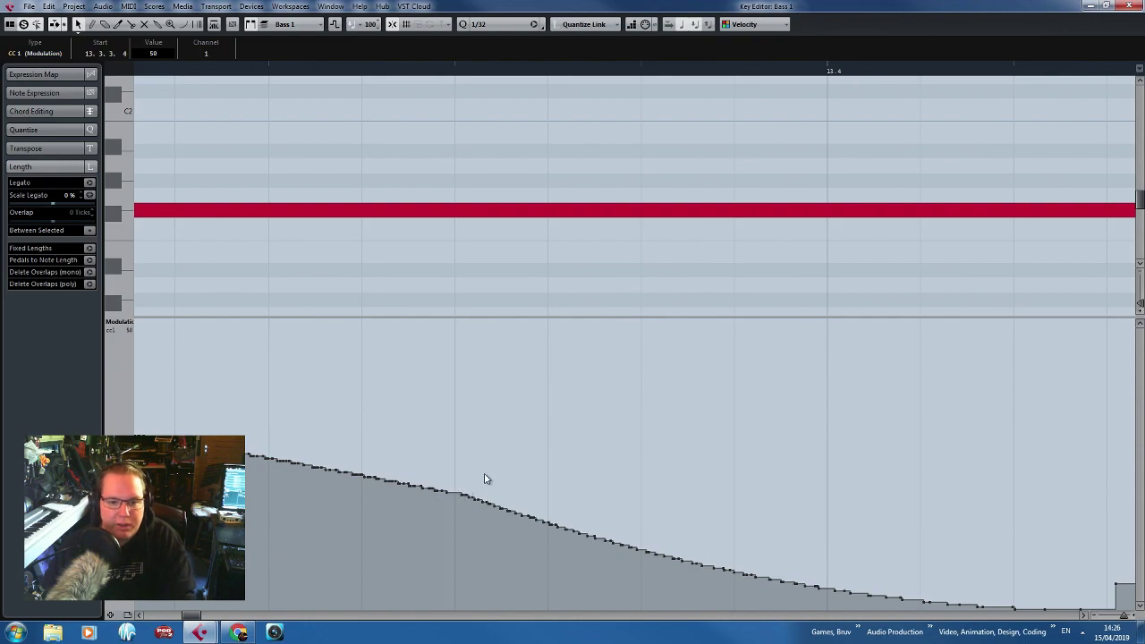
# Audition the F#1 sweep and delete the leftover modulation points beyond the end of the curve.
pyautogui.scroll(-5, 456, 530)
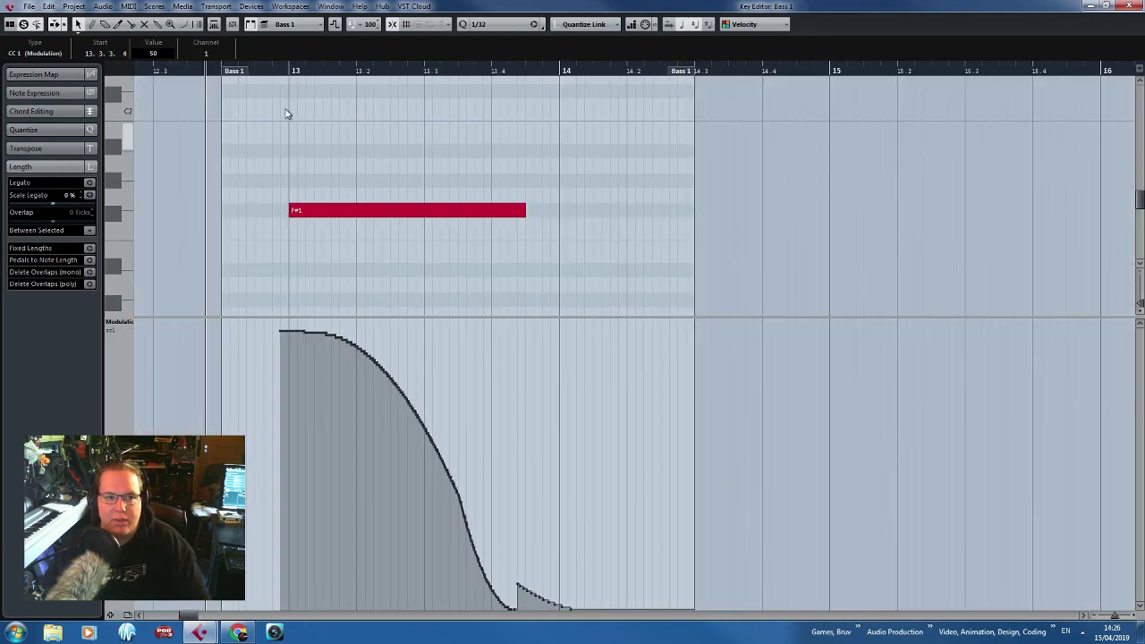
pyautogui.press('space')
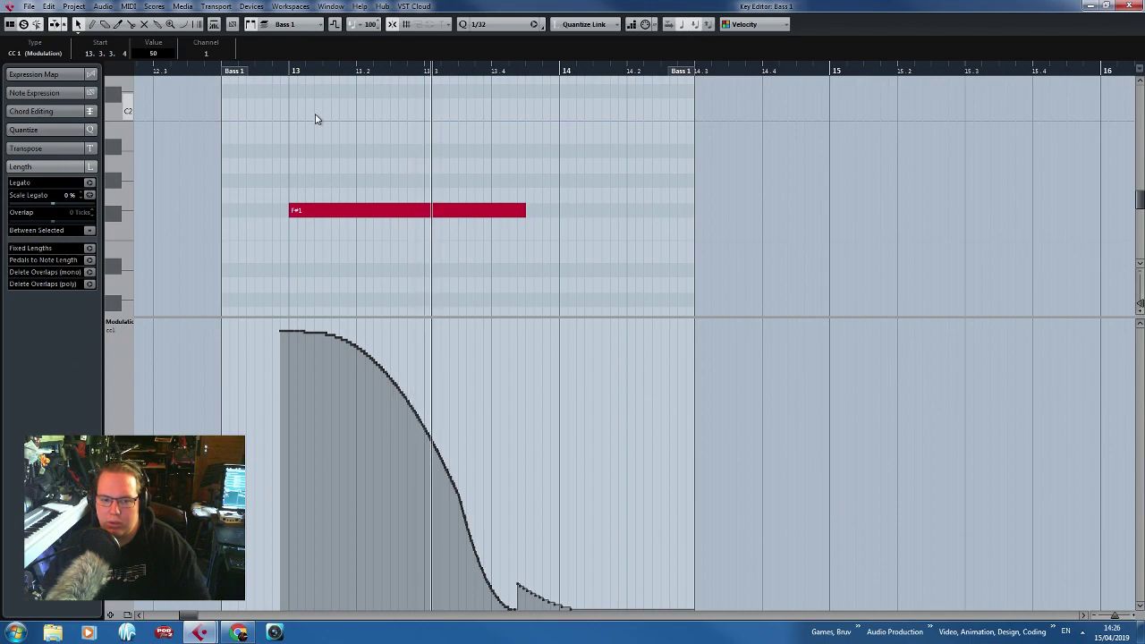
pyautogui.press('space')
pyautogui.moveTo(644, 533); pyautogui.dragTo(523, 611)
pyautogui.press('Delete')
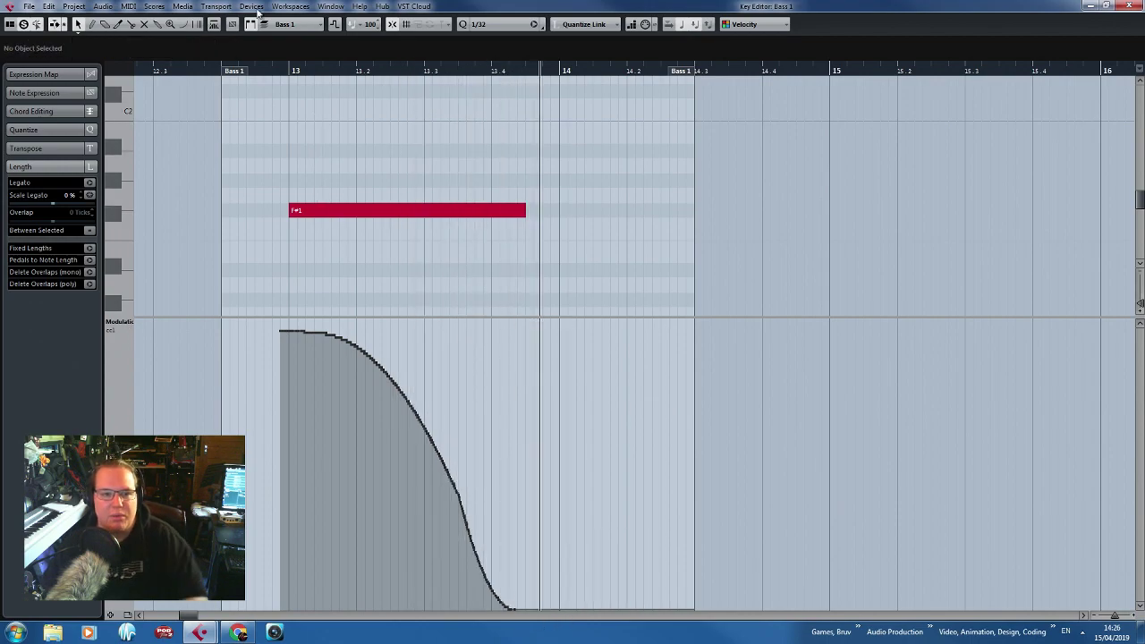
# Redraw the F#1 modulation as a smoother fall from just before bar 13, joining a lower curve that reaches zero after beat 13.4.
pyautogui.scroll(3, 309, 358)
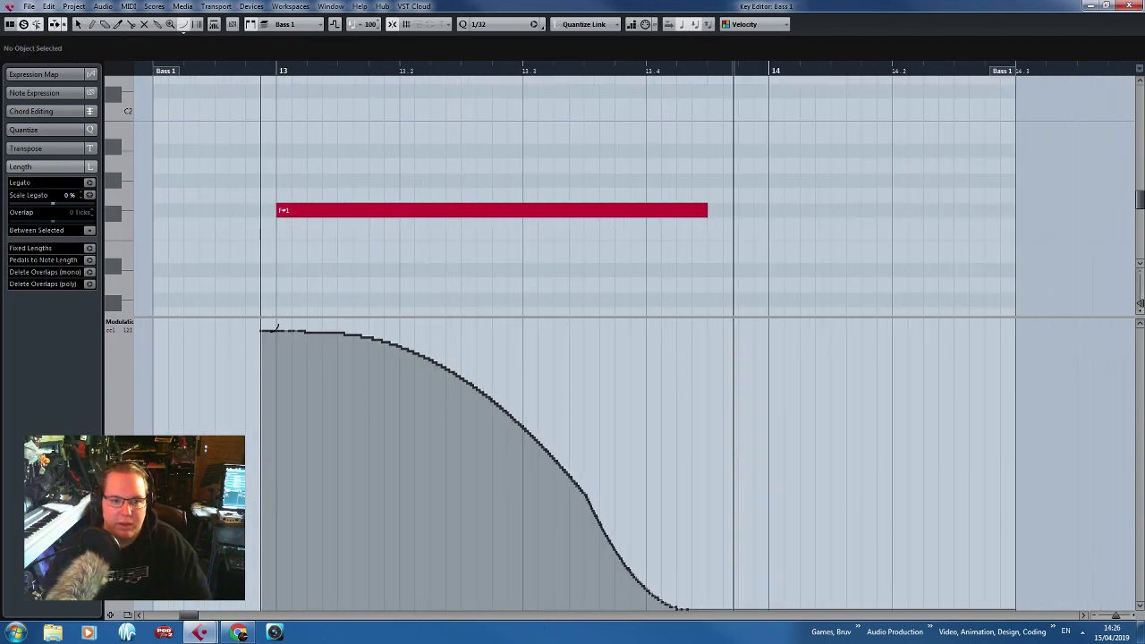
pyautogui.moveTo(281, 326)
pyautogui.mouseDown()
pyautogui.moveTo(399, 354)
pyautogui.moveTo(567, 490)
pyautogui.mouseUp()
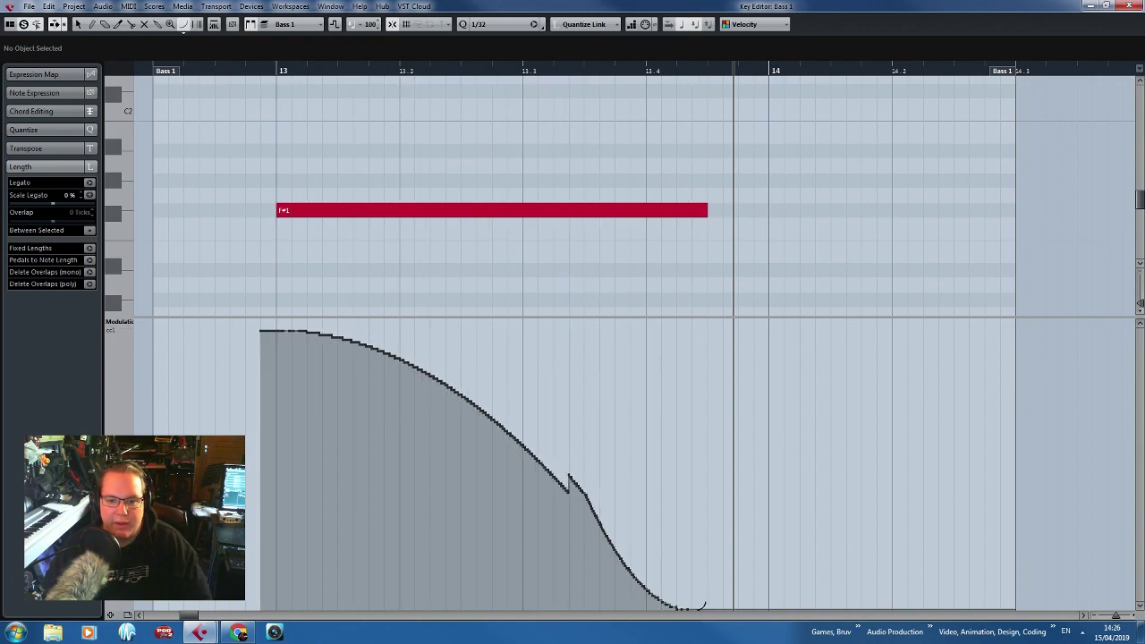
pyautogui.moveTo(689, 609); pyautogui.dragTo(558, 476)
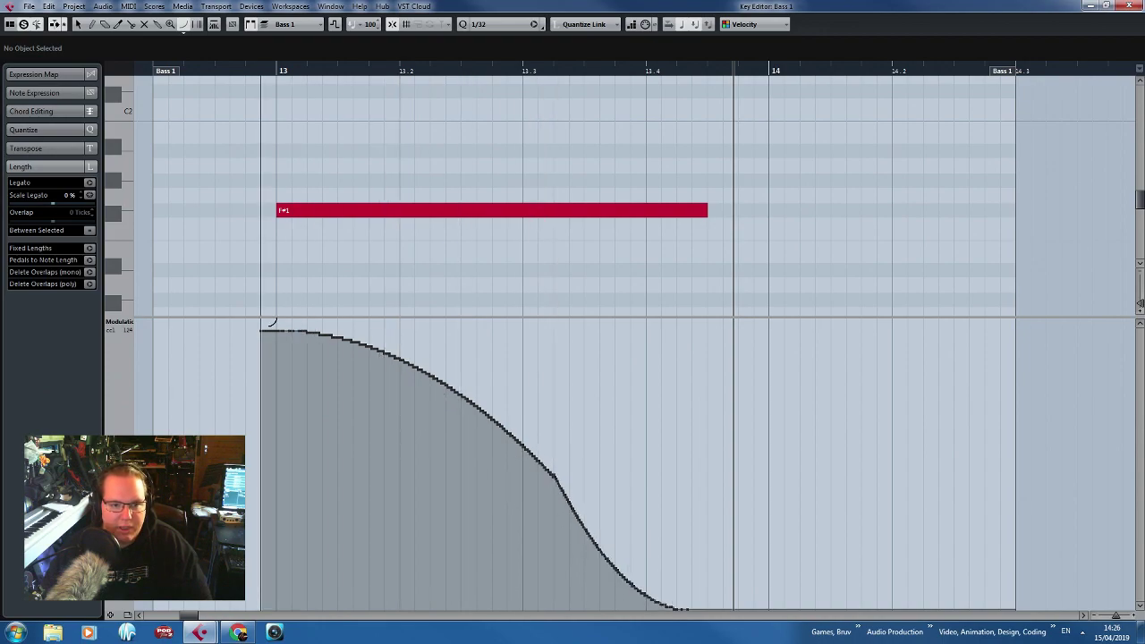
pyautogui.moveTo(268, 330); pyautogui.dragTo(616, 573)
# Enlarge the controller lane to examine the modulation points around 13.3.4 where the two curves join, and restore the lane height.
pyautogui.press('h')
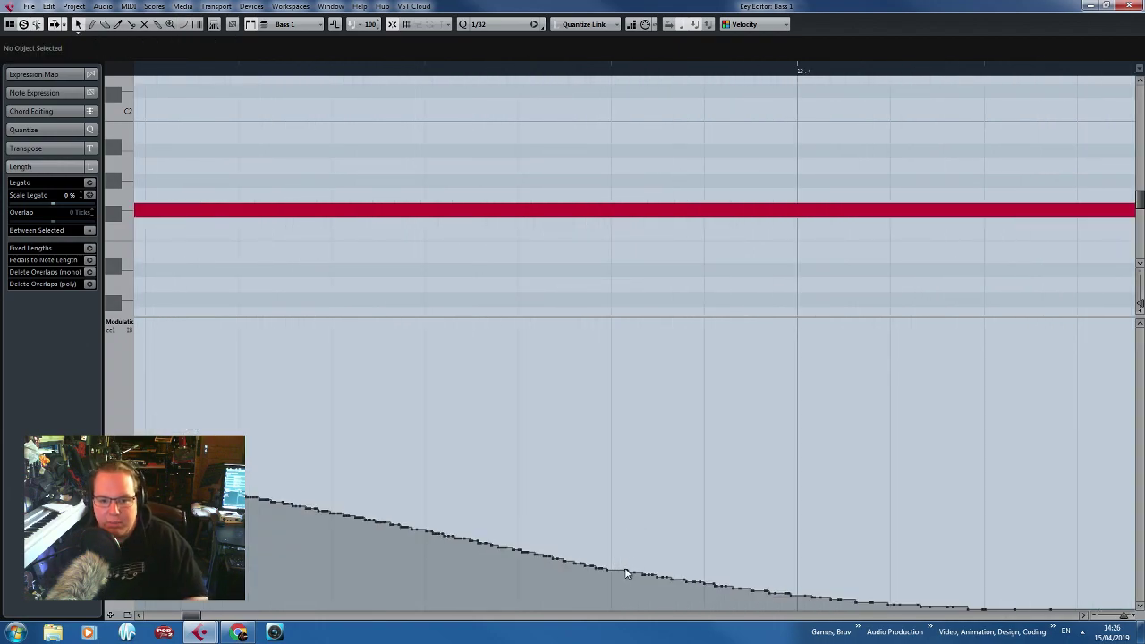
pyautogui.click(626, 574)
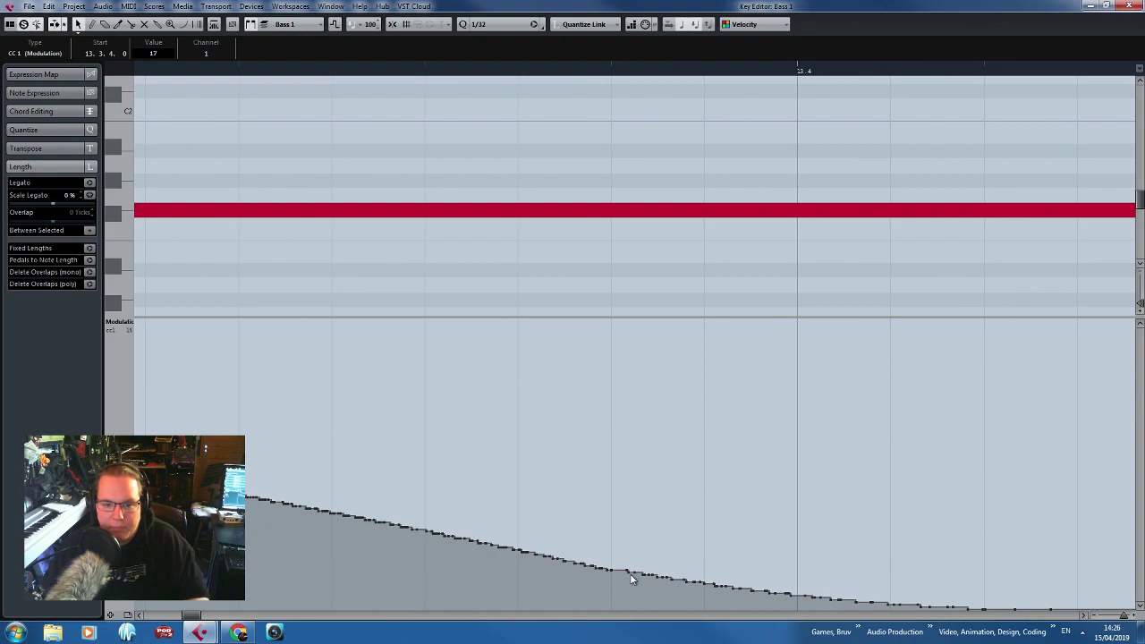
pyautogui.click(620, 575)
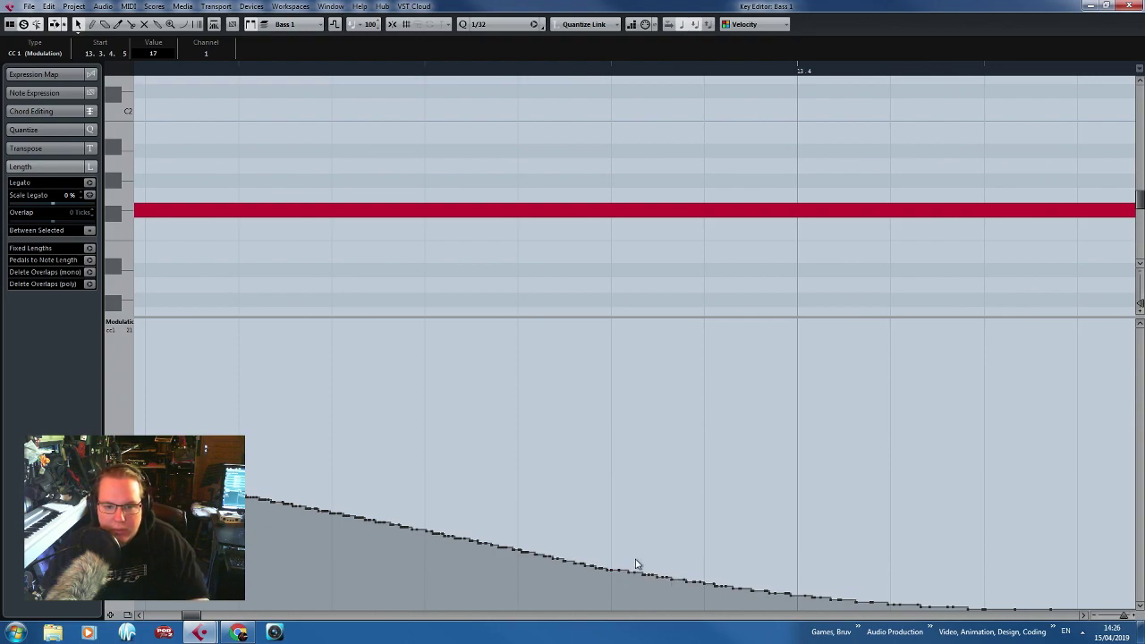
pyautogui.moveTo(620, 572)
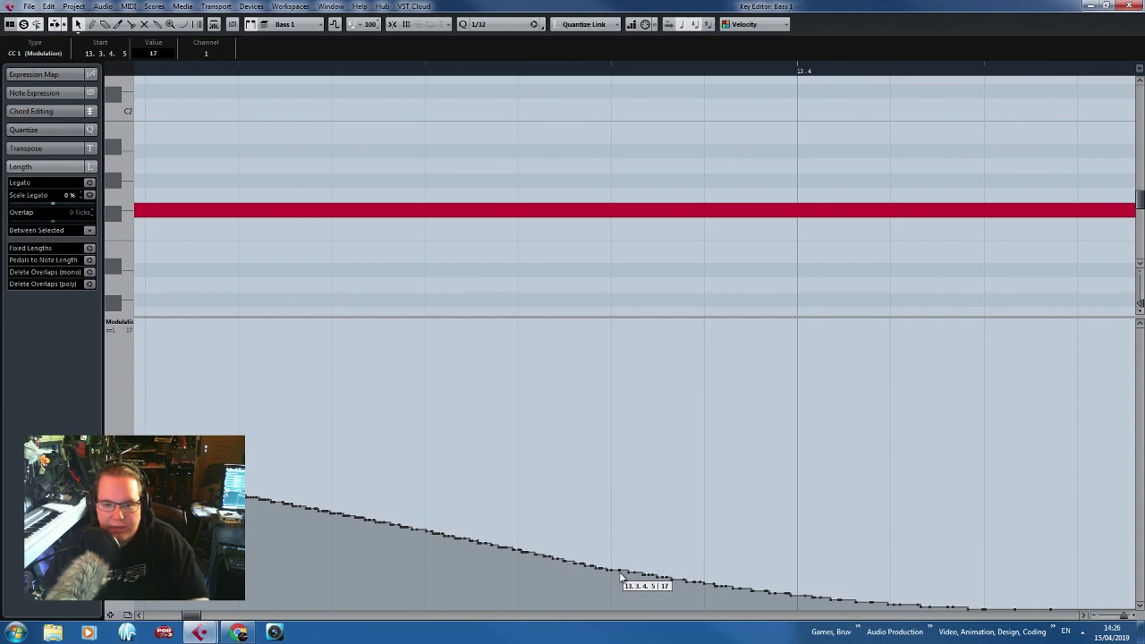
pyautogui.moveTo(627, 319); pyautogui.dragTo(627, 137)
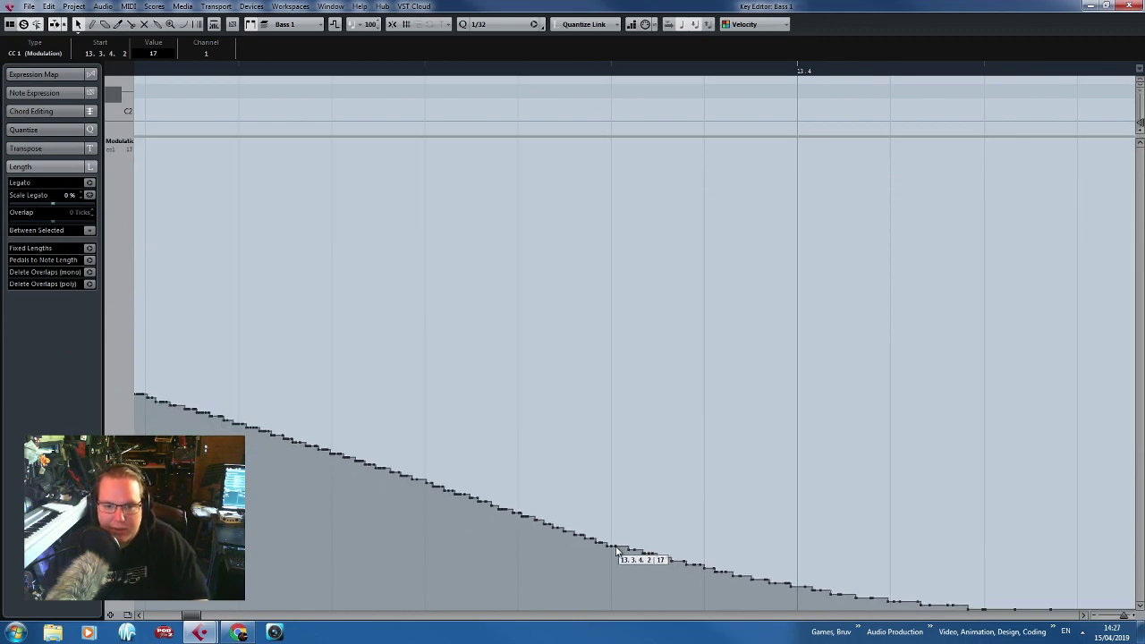
pyautogui.press('g')
pyautogui.press('g')
pyautogui.moveTo(516, 137); pyautogui.dragTo(567, 465)
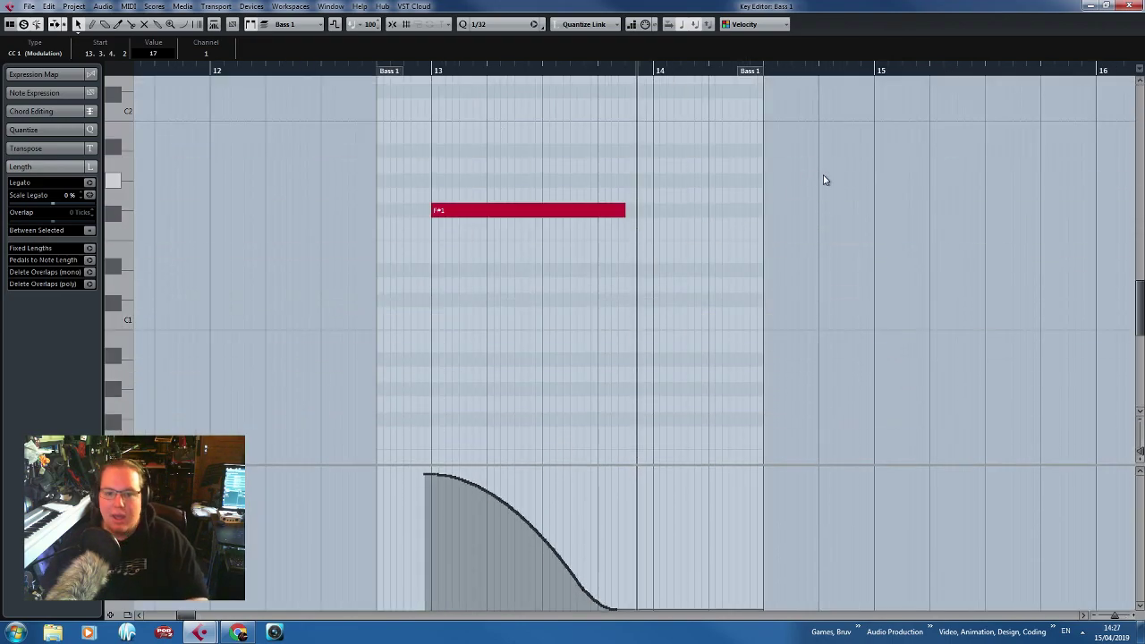
# Check the first modulation point just before bar 13 and close the key editor.
pyautogui.click(816, 200)
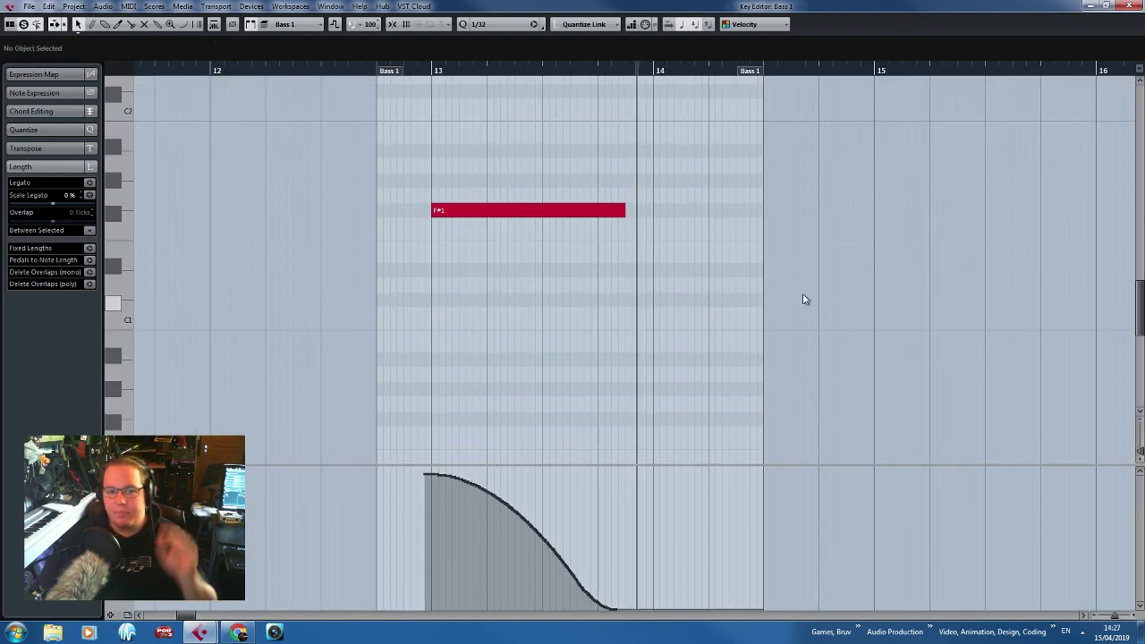
pyautogui.click(423, 484)
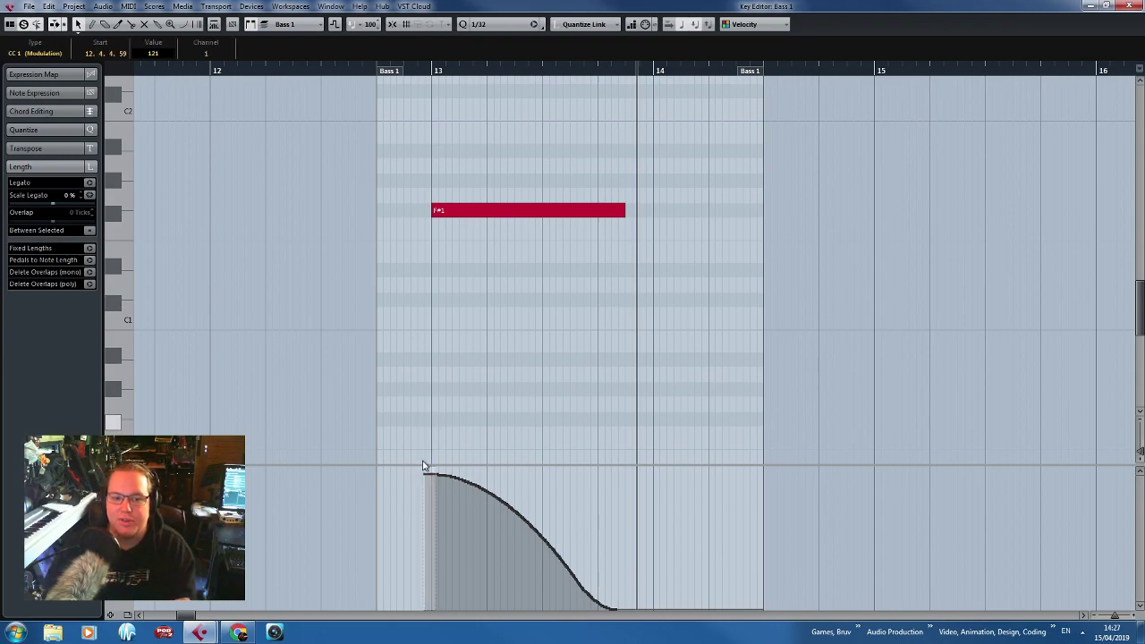
pyautogui.click(426, 400)
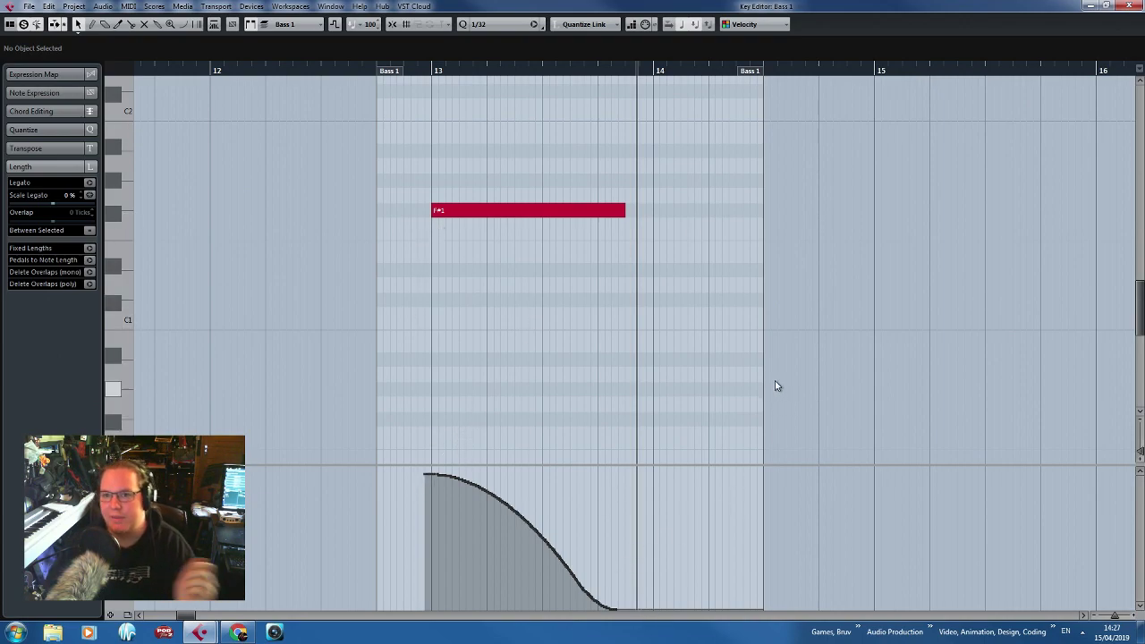
pyautogui.press('Return')
pyautogui.click(463, 459)
pyautogui.scroll(-6, 474, 474)
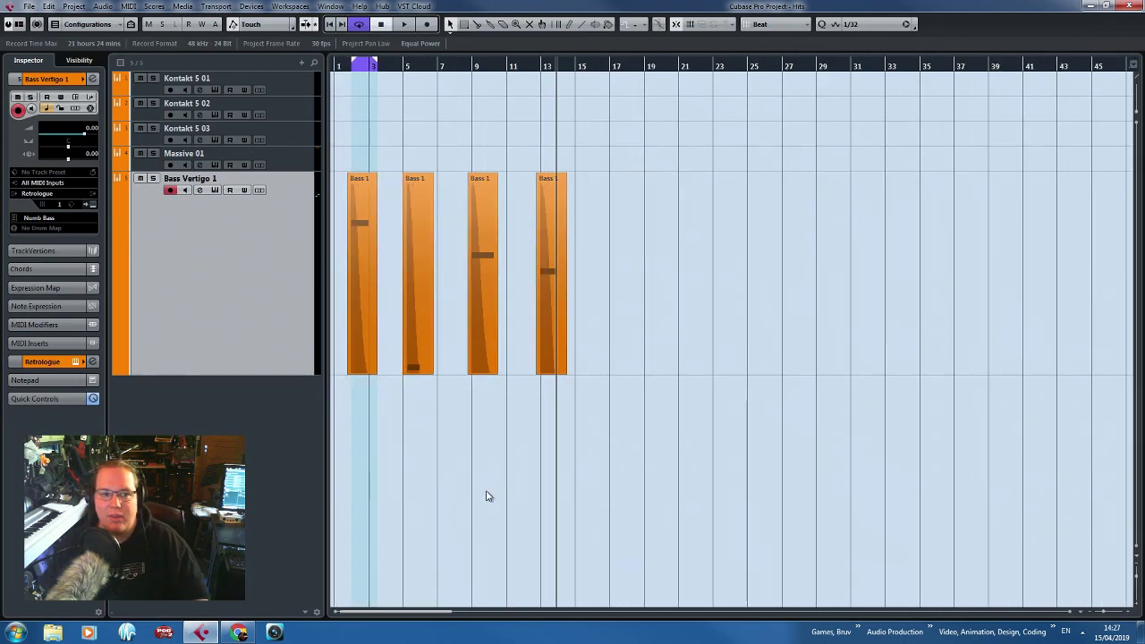
# Add a chord track beneath the Bass Vertigo 1 track.
pyautogui.scroll(5, 493, 495)
pyautogui.moveTo(644, 506); pyautogui.dragTo(246, 489)
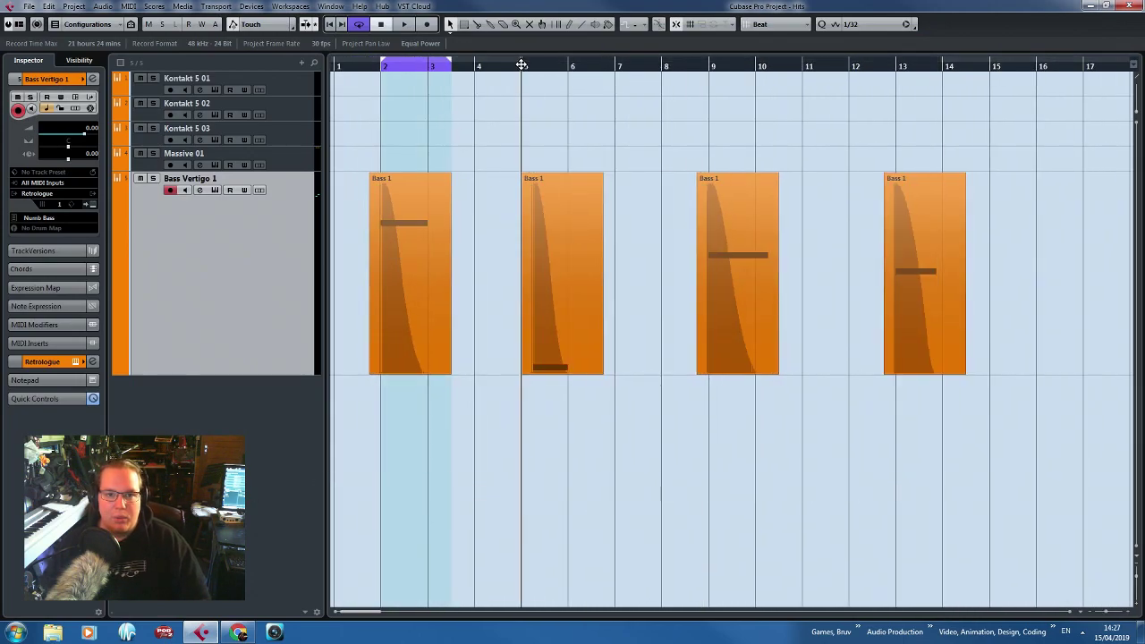
pyautogui.moveTo(518, 62); pyautogui.dragTo(358, 57)
pyautogui.press('h')
pyautogui.press('h')
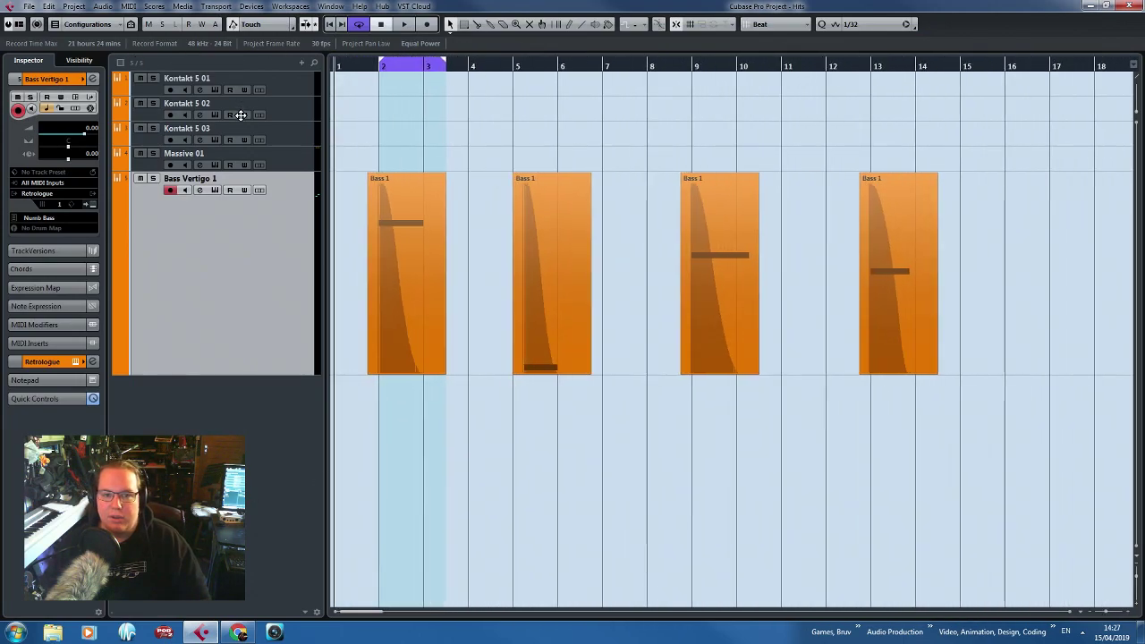
pyautogui.rightClick(227, 187)
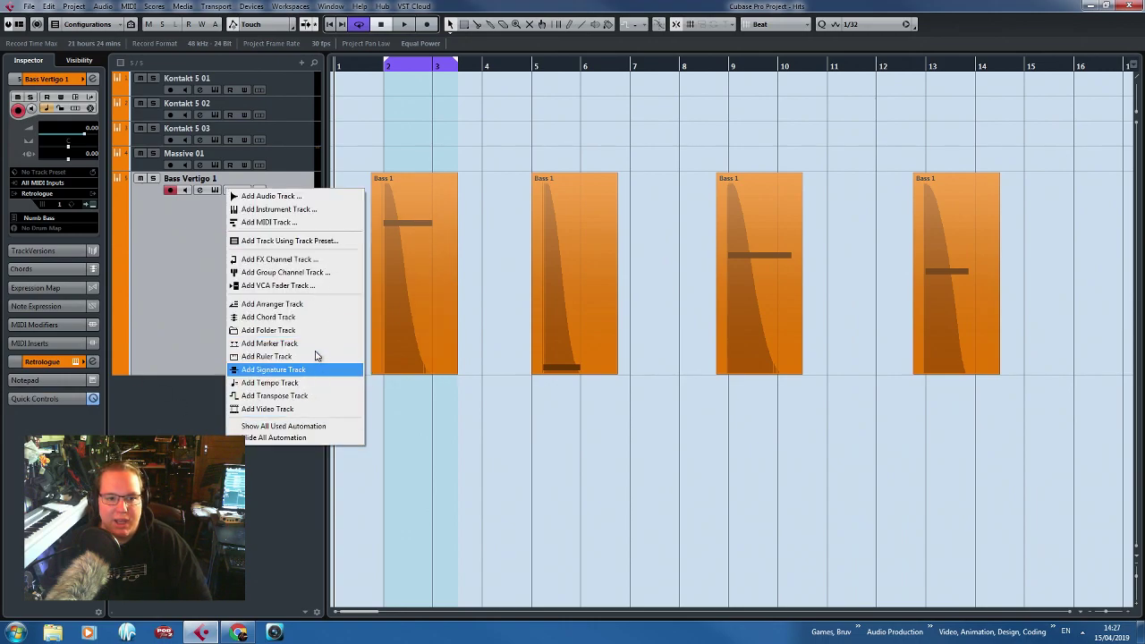
pyautogui.click(321, 317)
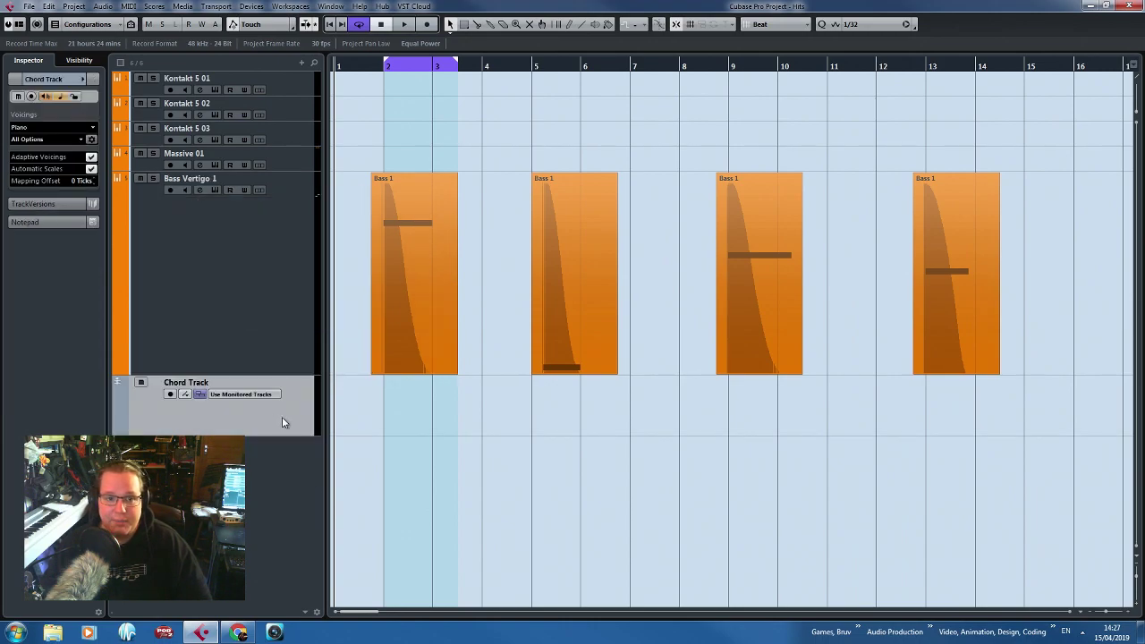
# Insert a chord event at bar 2, check the first Bass 1 part's note, and set the chord's root to A.
pyautogui.scroll(4, 375, 411)
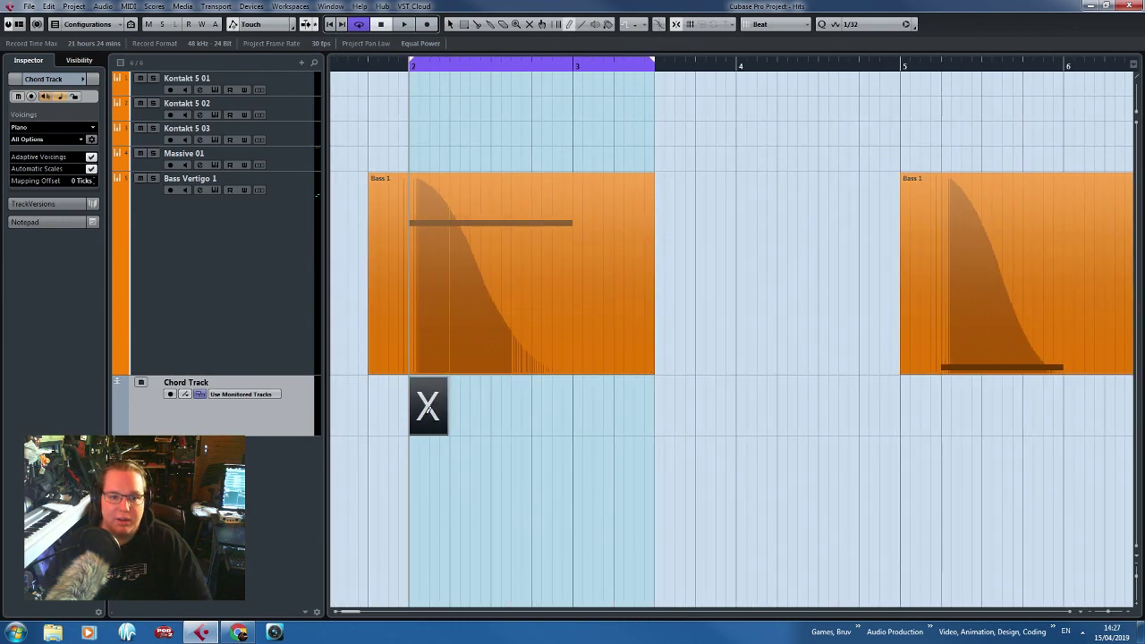
pyautogui.doubleClick(408, 223)
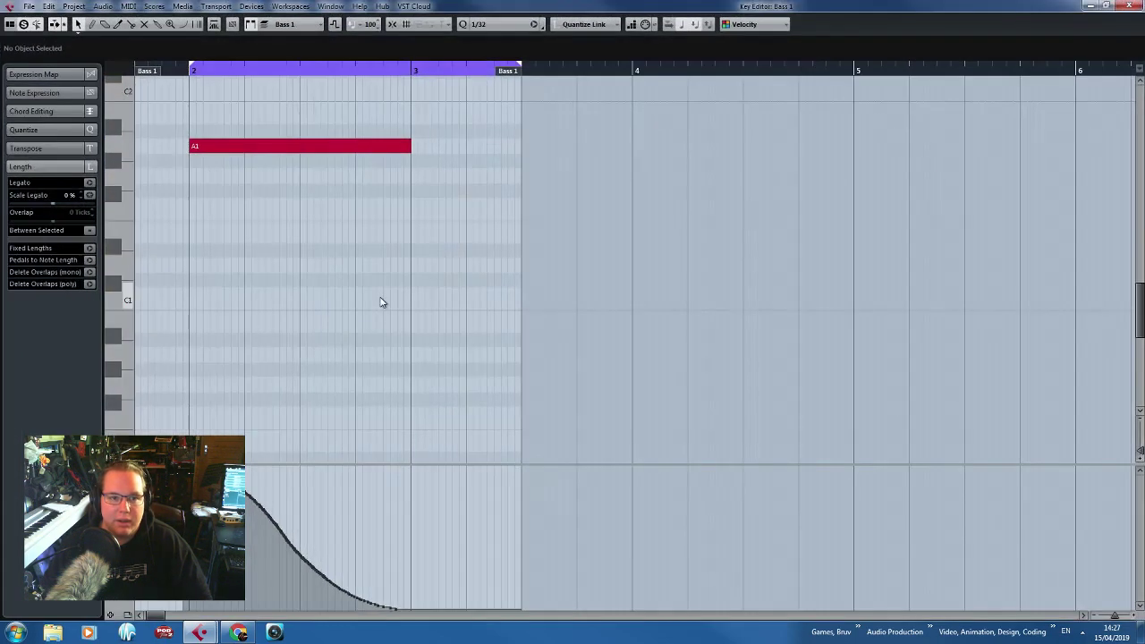
pyautogui.click(1125, 6)
pyautogui.doubleClick(439, 410)
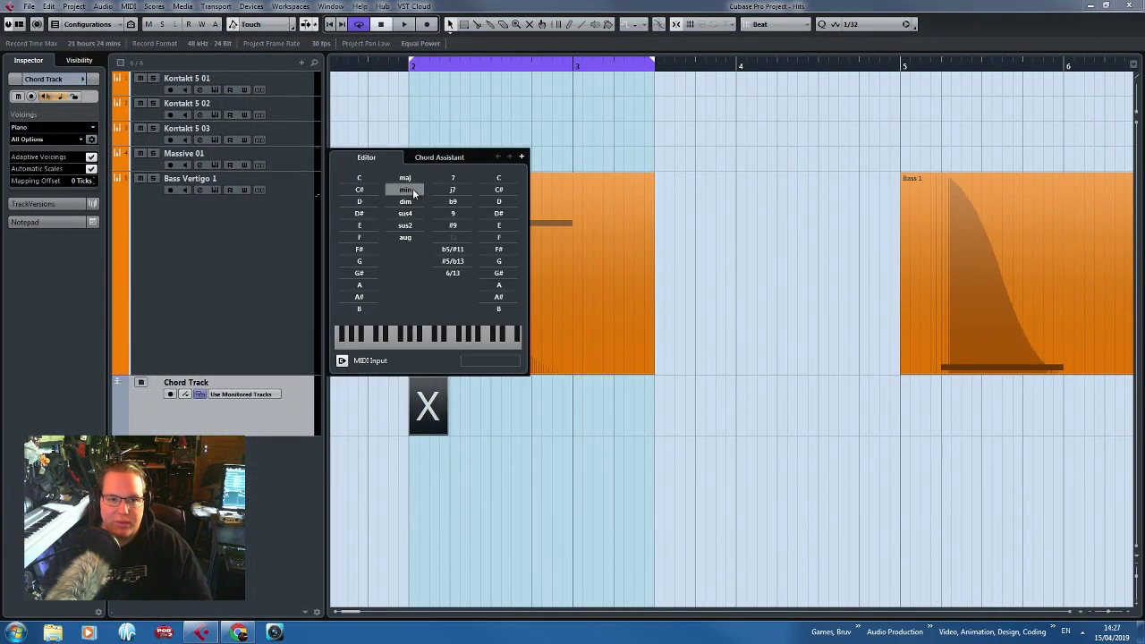
pyautogui.click(359, 284)
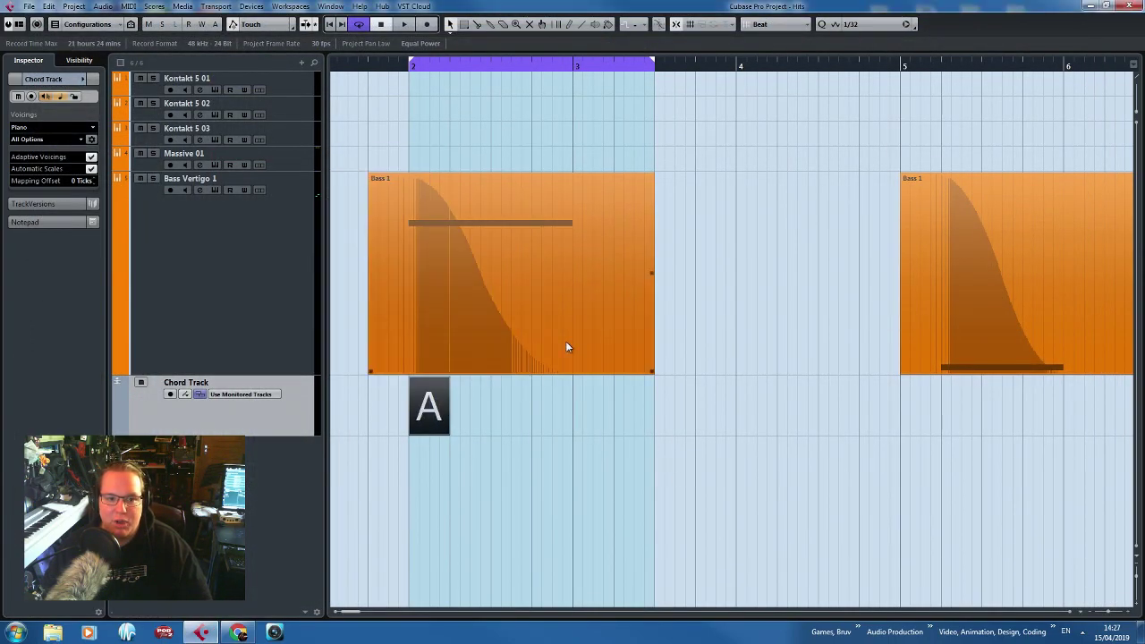
# Copy the A chord to beat 5.2 at the start of the second Bass 1 part's note and change its root to C.
pyautogui.scroll(-2, 440, 409)
pyautogui.moveTo(440, 409); pyautogui.dragTo(738, 390)
pyautogui.click(464, 425)
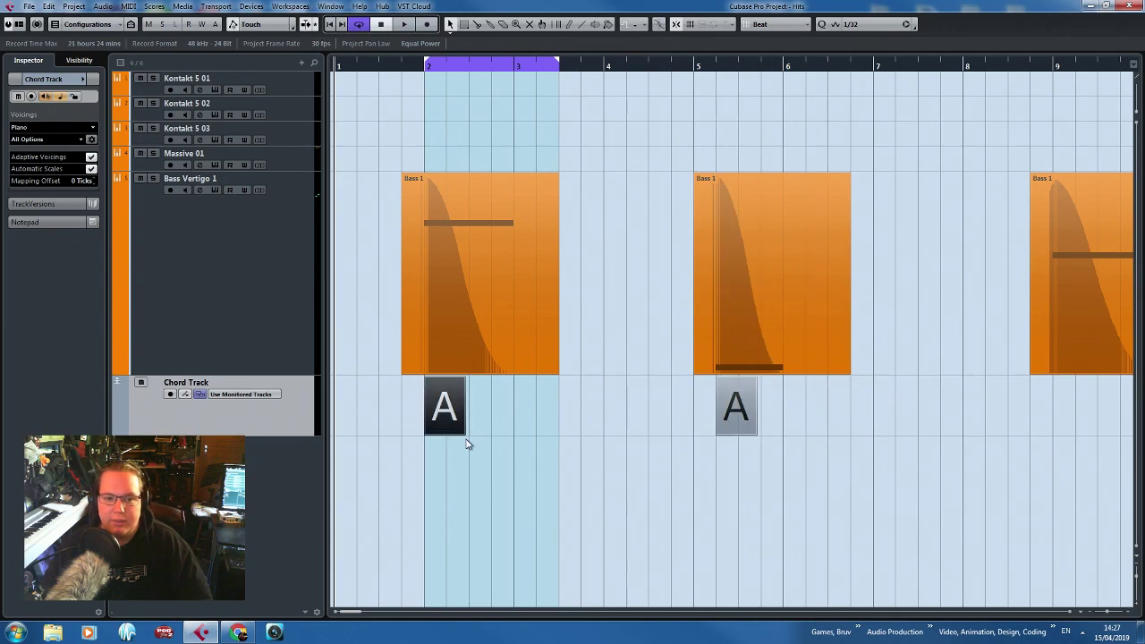
pyautogui.doubleClick(749, 352)
pyautogui.press('Escape')
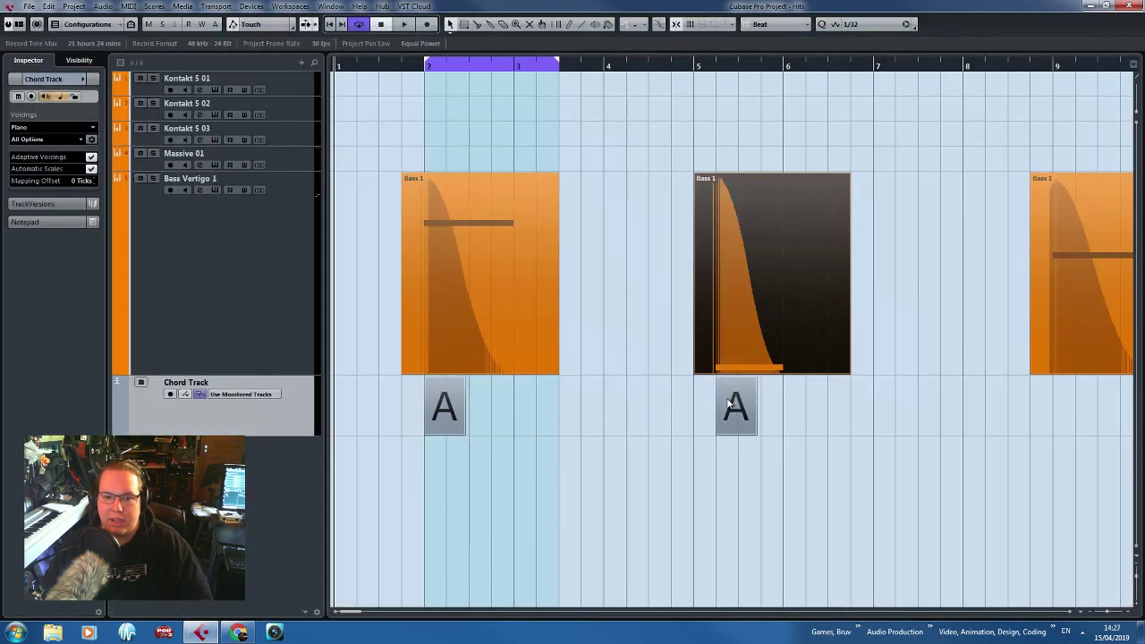
pyautogui.doubleClick(731, 404)
pyautogui.click(666, 178)
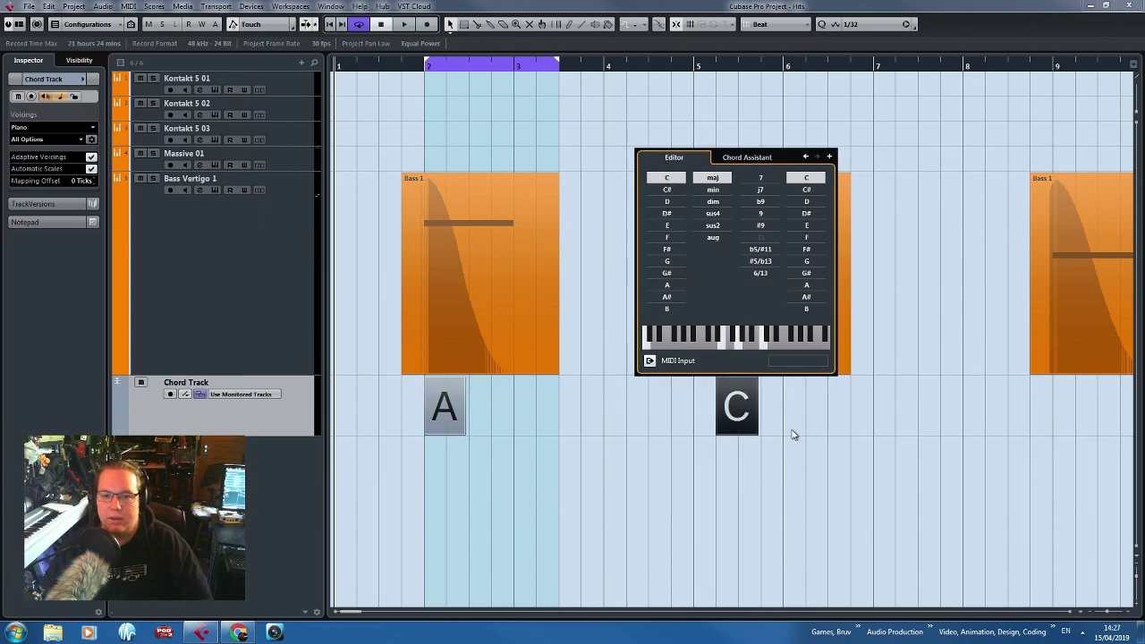
pyautogui.press('Escape')
# Copy the C chord to bar 9, where the third Bass 1 part's note starts, and change its root to G.
pyautogui.press('g')
pyautogui.press('g')
pyautogui.moveTo(580, 391); pyautogui.dragTo(734, 398)
pyautogui.click(754, 263)
pyautogui.press('h')
pyautogui.press('h')
pyautogui.doubleClick(729, 340)
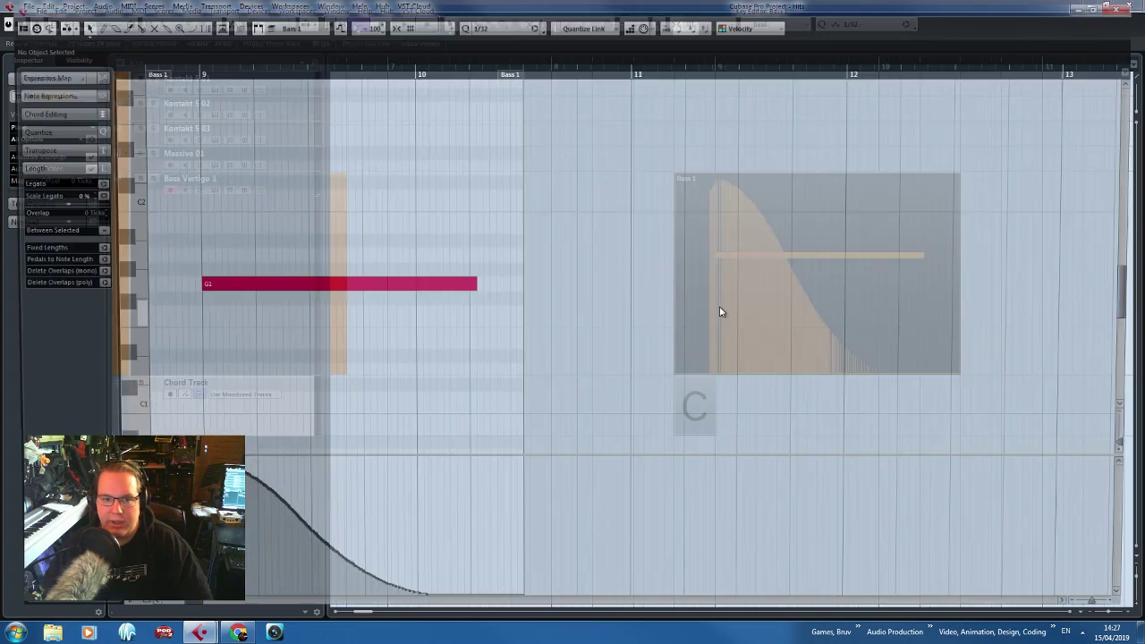
pyautogui.moveTo(695, 412); pyautogui.dragTo(737, 411)
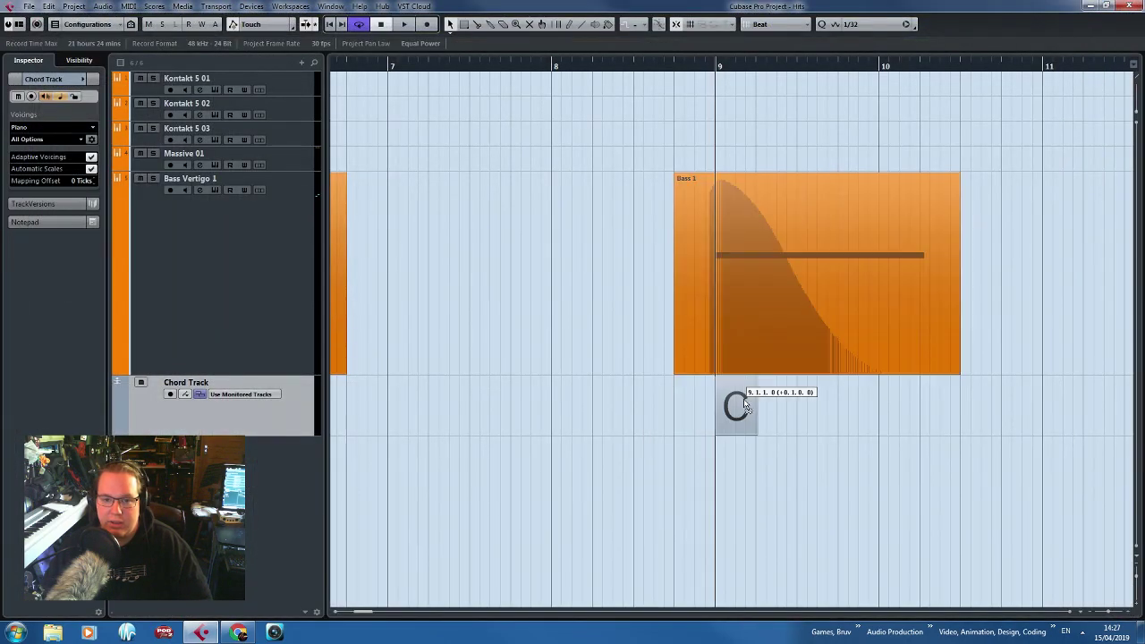
pyautogui.doubleClick(736, 407)
pyautogui.click(669, 262)
pyautogui.click(612, 409)
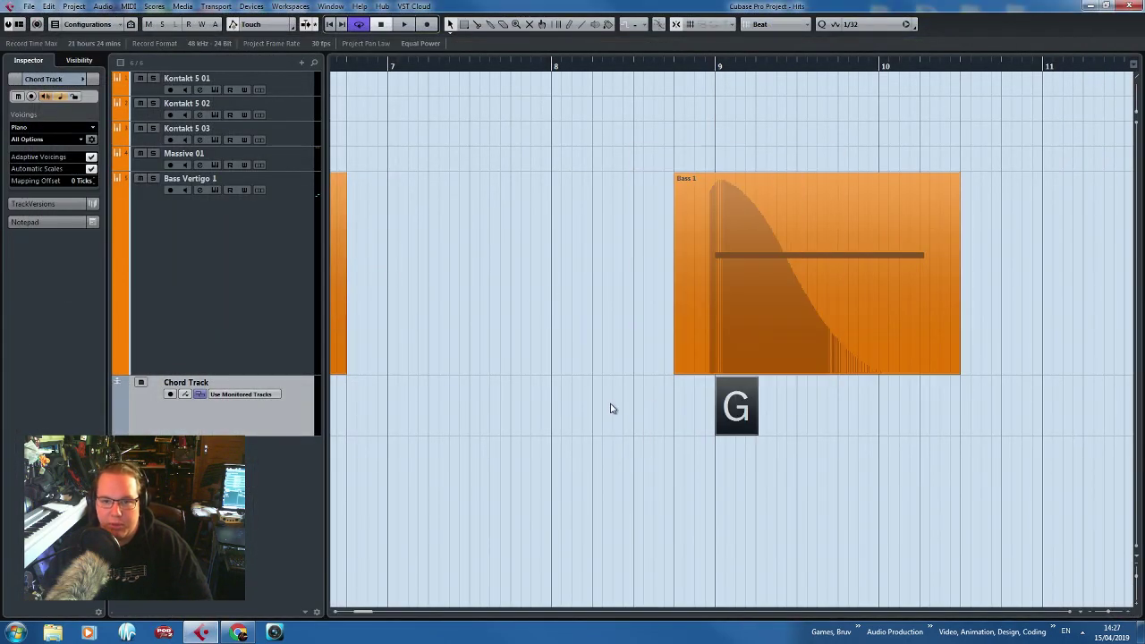
# Copy the G chord to bar 13, where the fourth Bass 1 part's note starts, and change its root to F#.
pyautogui.press('Home')
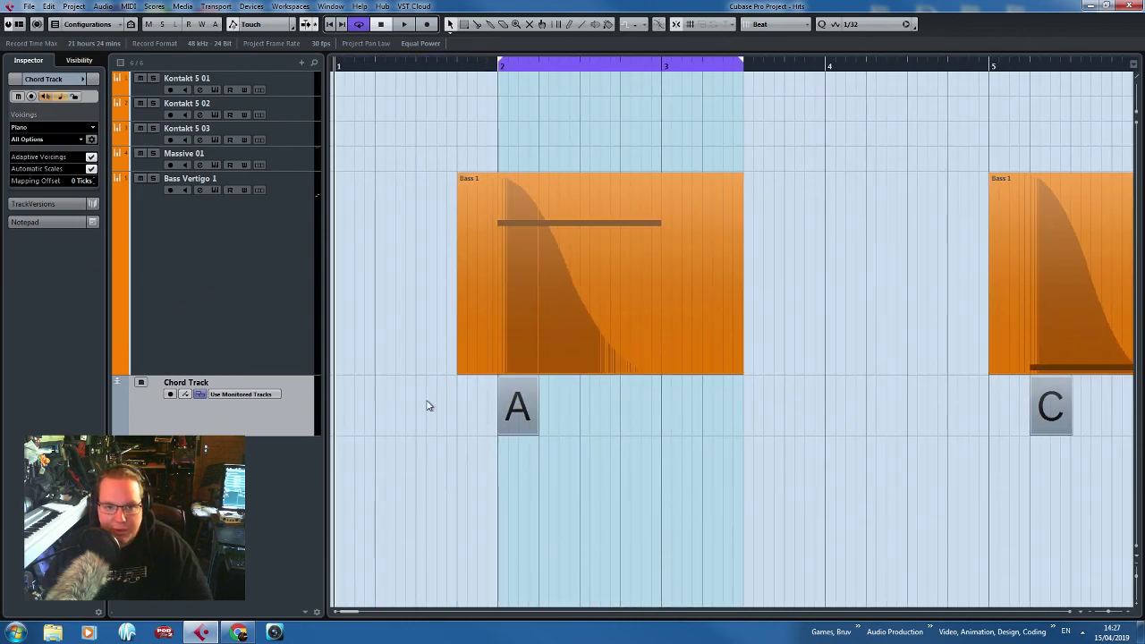
pyautogui.press('g')
pyautogui.click(943, 407)
pyautogui.press('g')
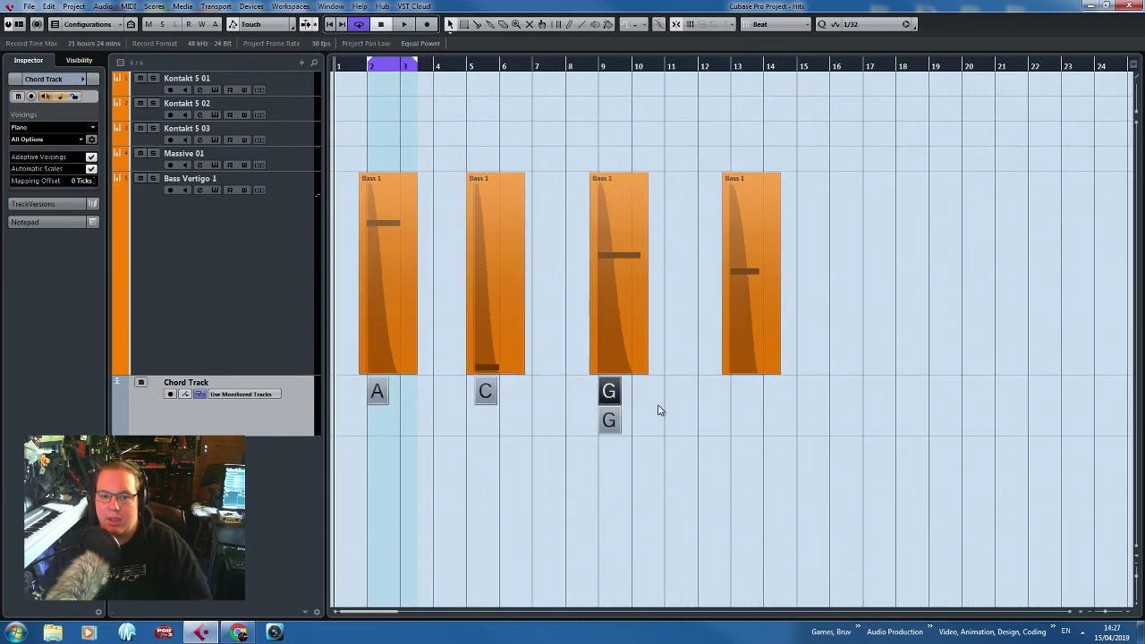
pyautogui.moveTo(649, 402); pyautogui.dragTo(782, 403)
pyautogui.press('h')
pyautogui.press('h')
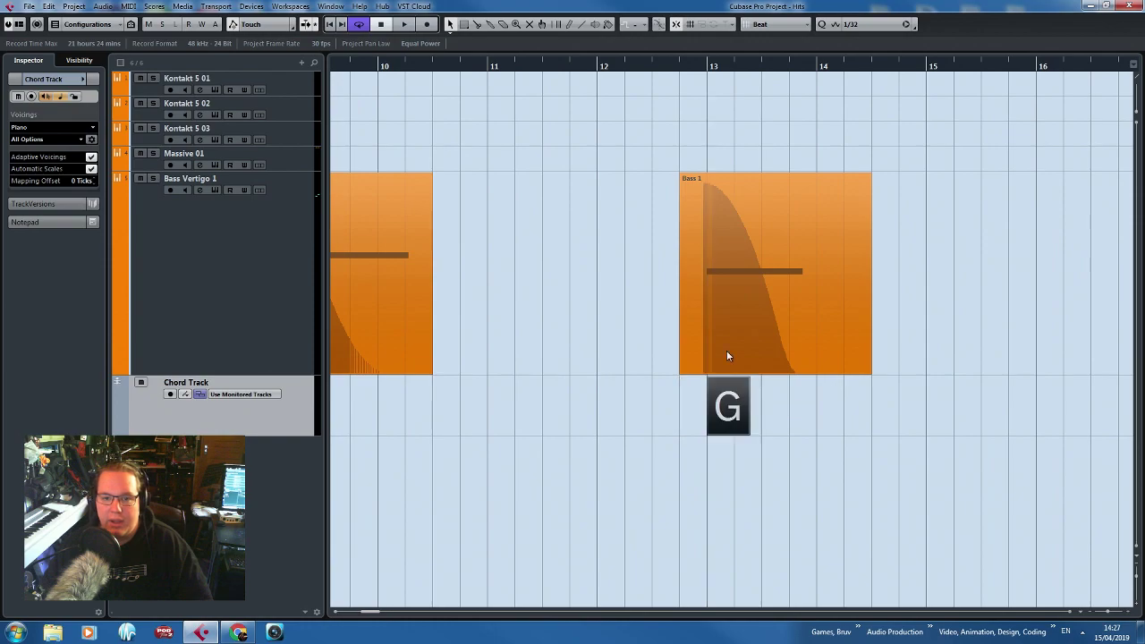
pyautogui.doubleClick(726, 350)
pyautogui.click(1129, 6)
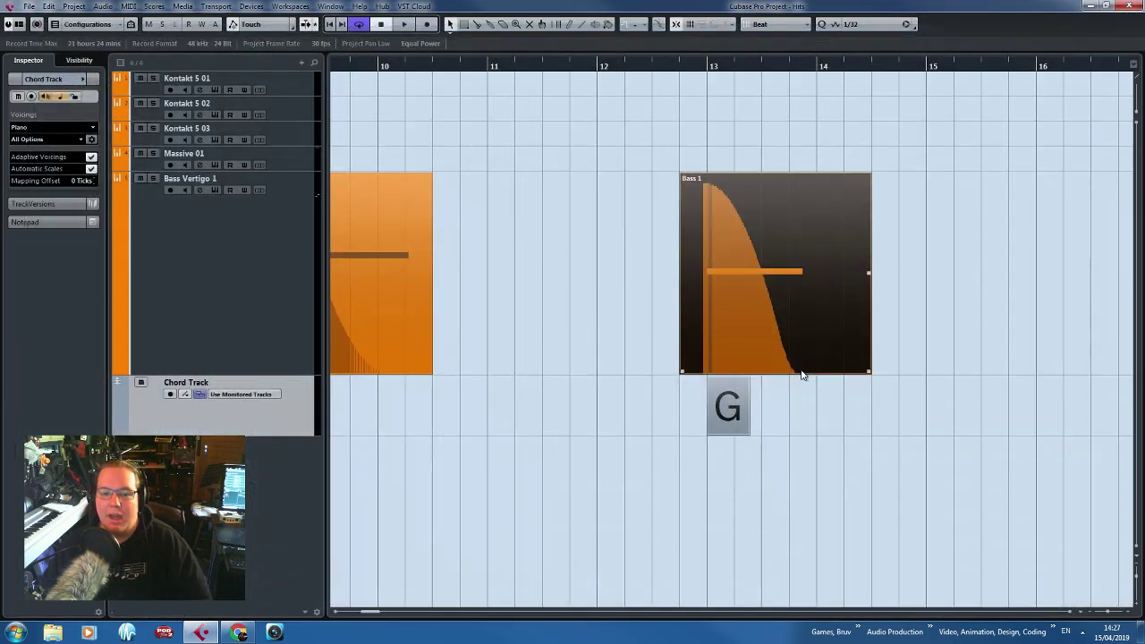
pyautogui.doubleClick(749, 409)
pyautogui.click(669, 249)
pyautogui.click(922, 360)
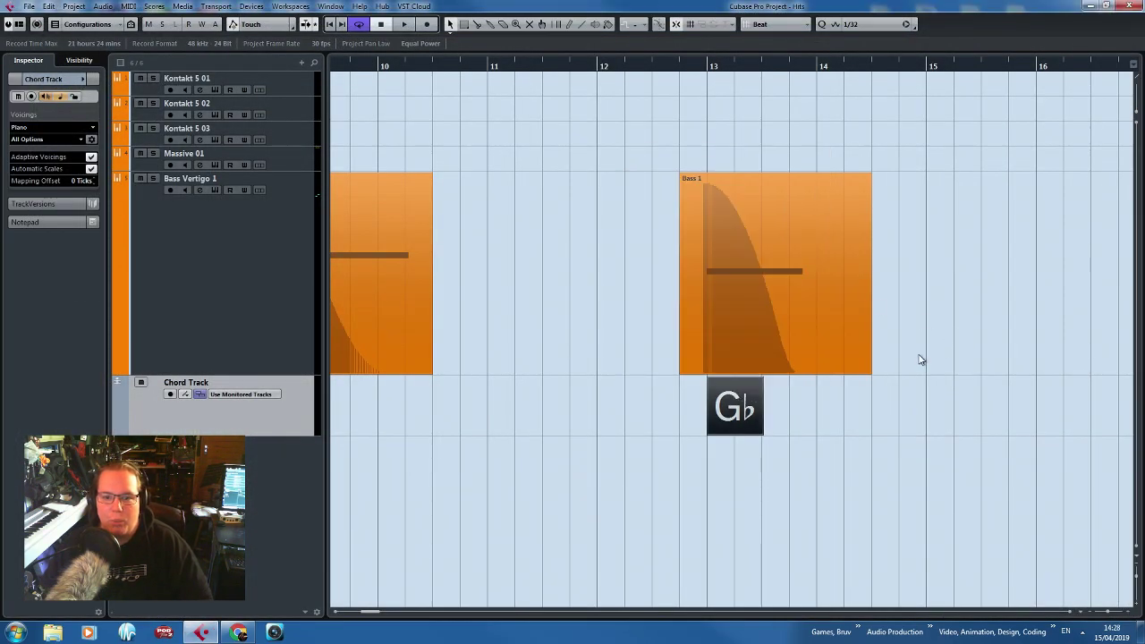
# Try to respell the G♭ chord at bar 13 by choosing F# as its root again.
pyautogui.doubleClick(753, 414)
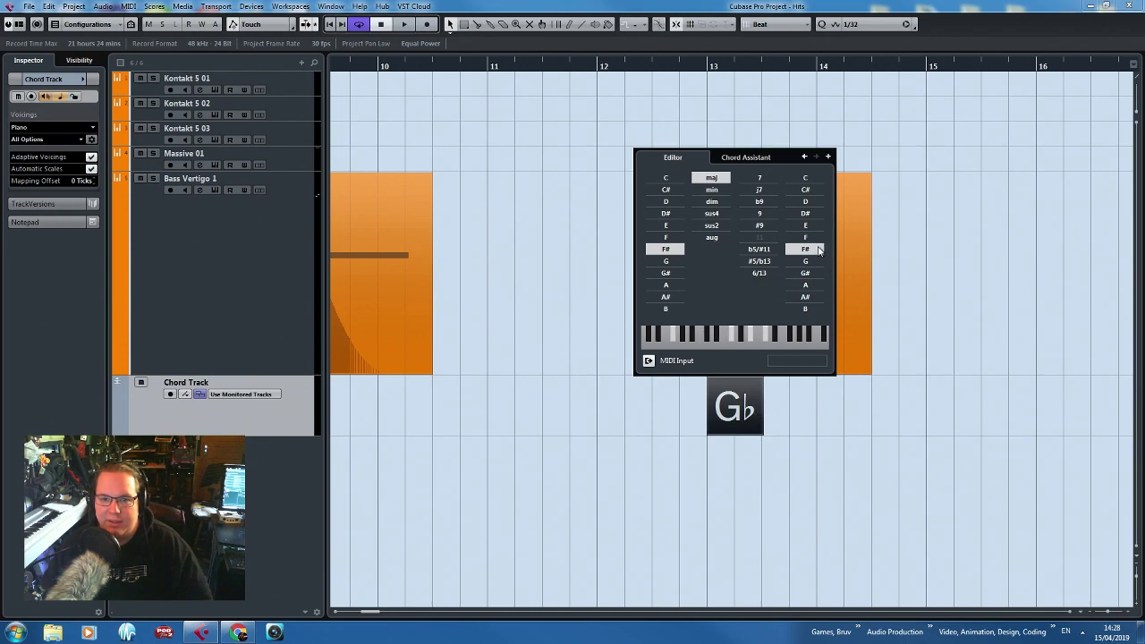
pyautogui.click(669, 254)
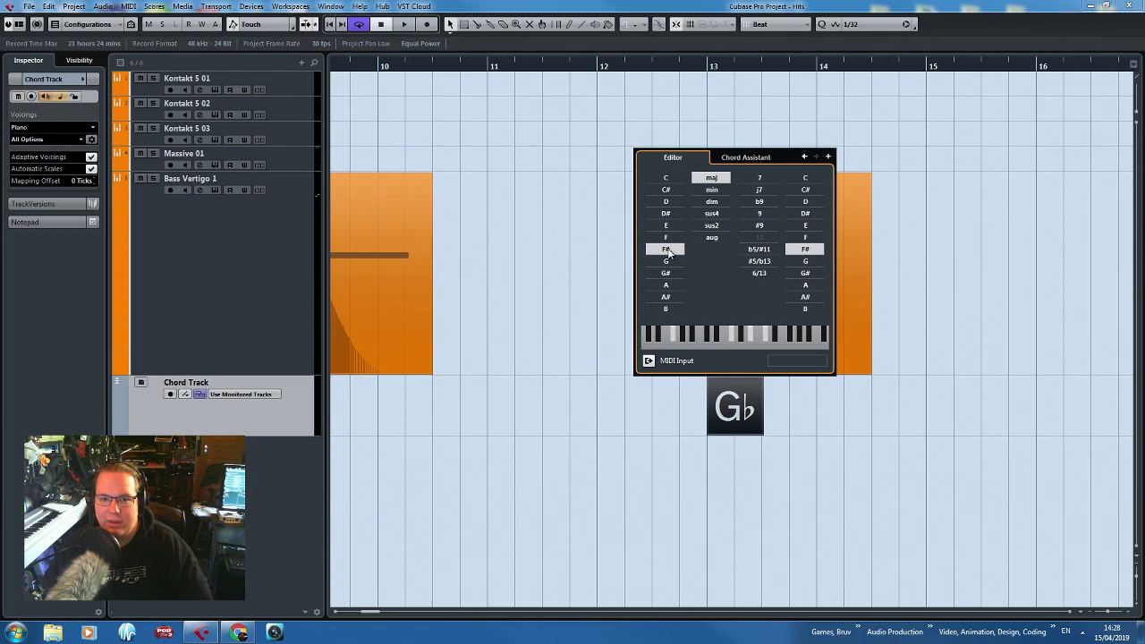
pyautogui.click(726, 158)
pyautogui.click(557, 408)
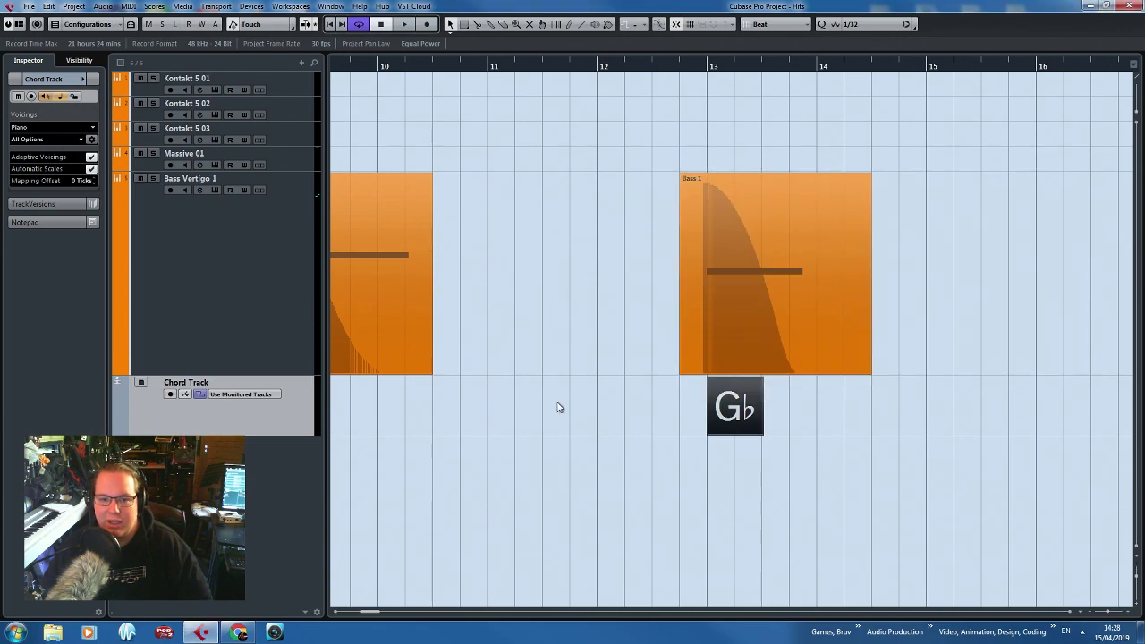
# Move the chord track to the top of the track list, above Kontakt 5 01.
pyautogui.press('g')
pyautogui.press('g')
pyautogui.press('g')
pyautogui.press('g')
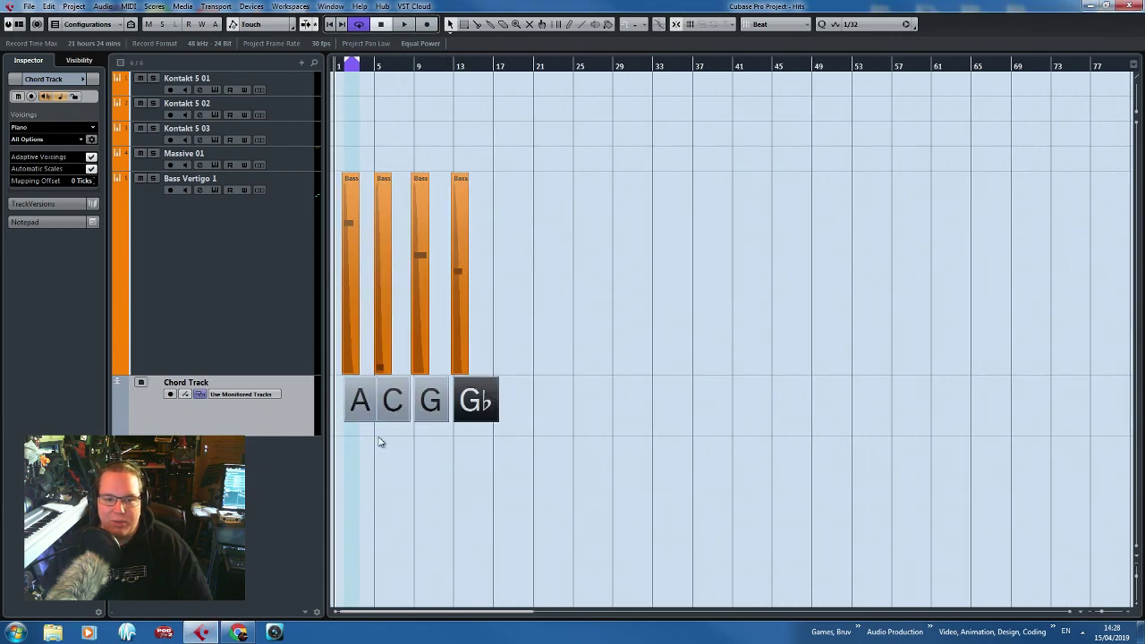
pyautogui.press('h')
pyautogui.press('h')
pyautogui.moveTo(318, 140); pyautogui.dragTo(224, 75)
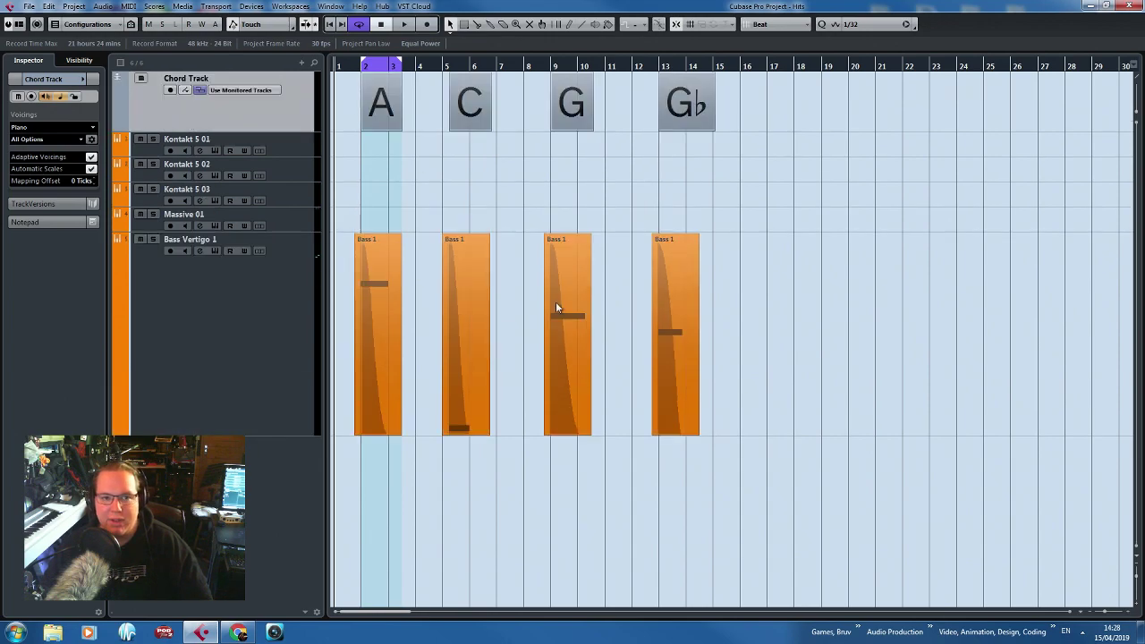
pyautogui.scroll(3, 632, 502)
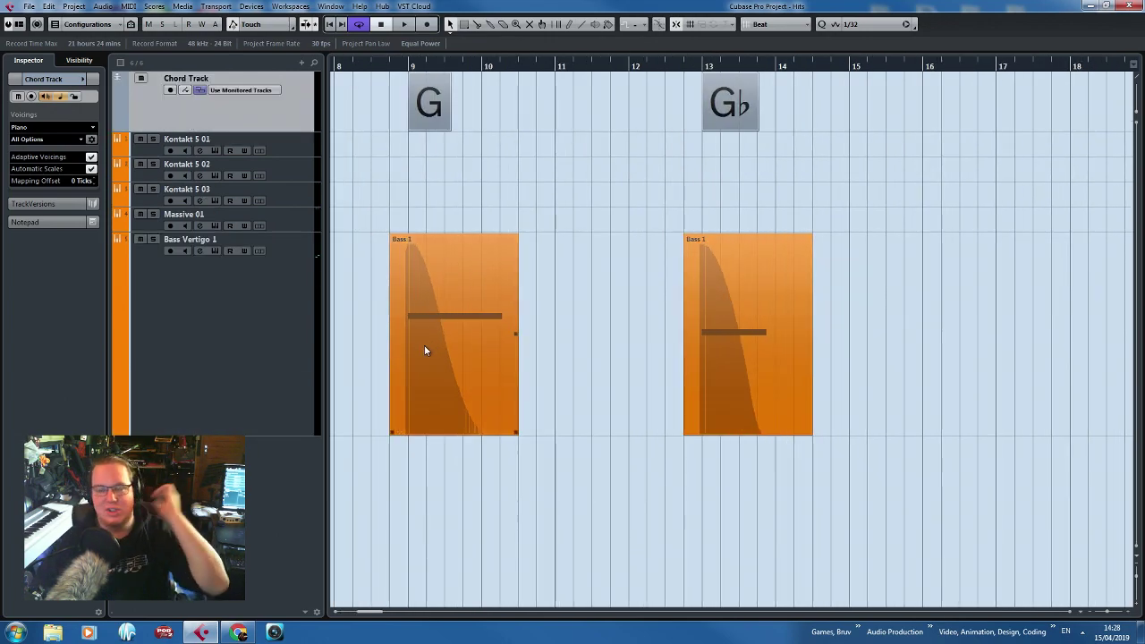
# Move the Massive 01 track below the Bass Vertigo 1 track in the track list.
pyautogui.hscroll(-5, 408, 480)
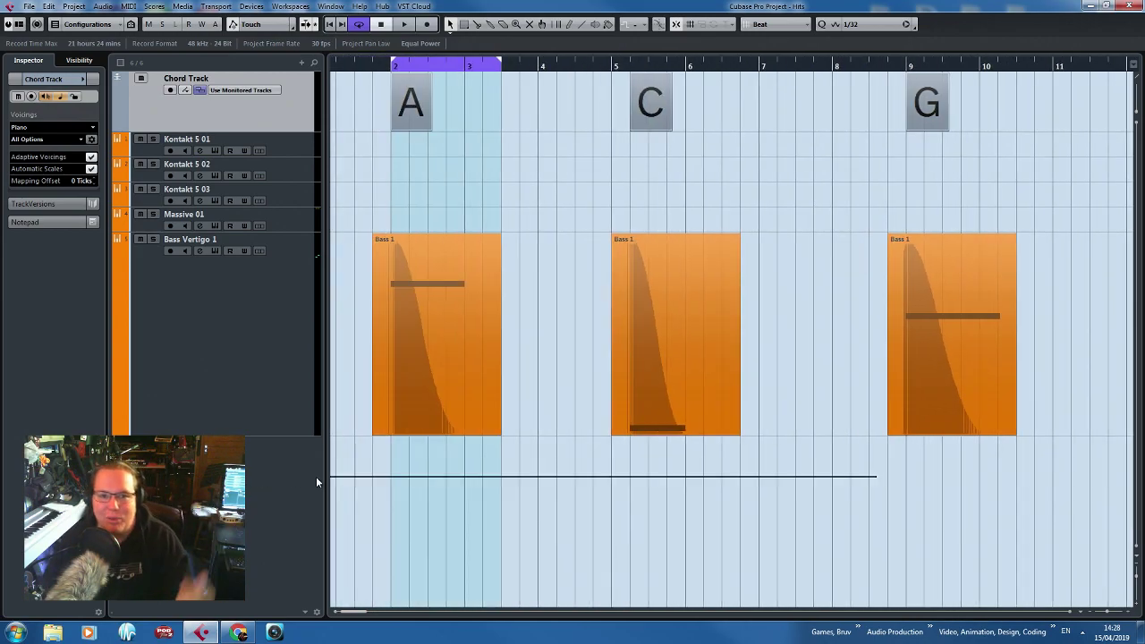
pyautogui.scroll(-4, 392, 457)
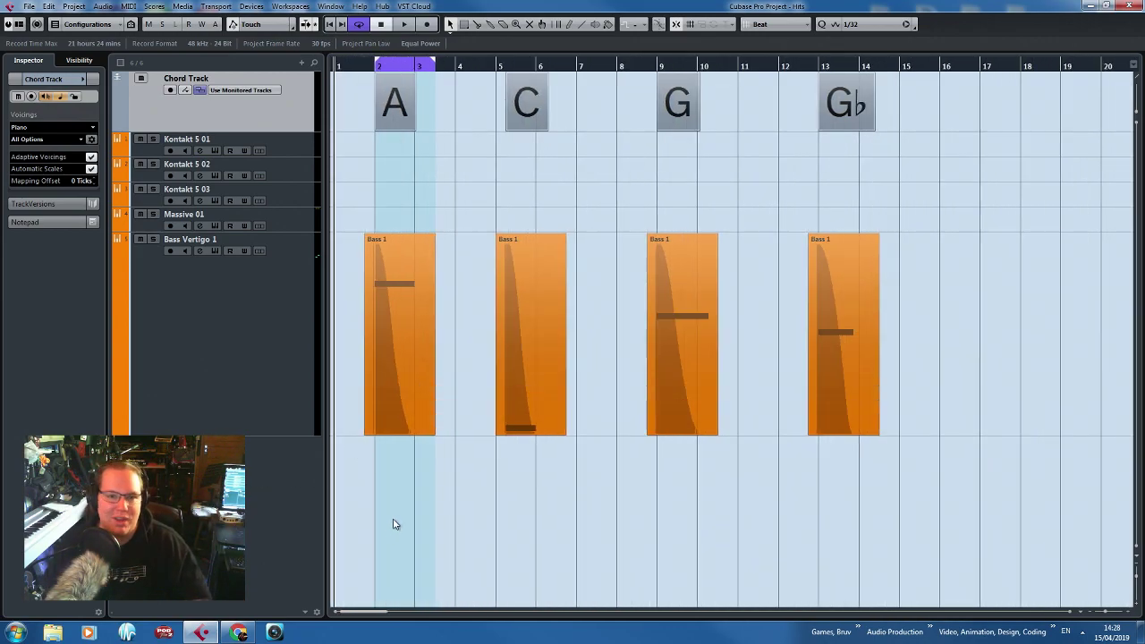
pyautogui.click(299, 196)
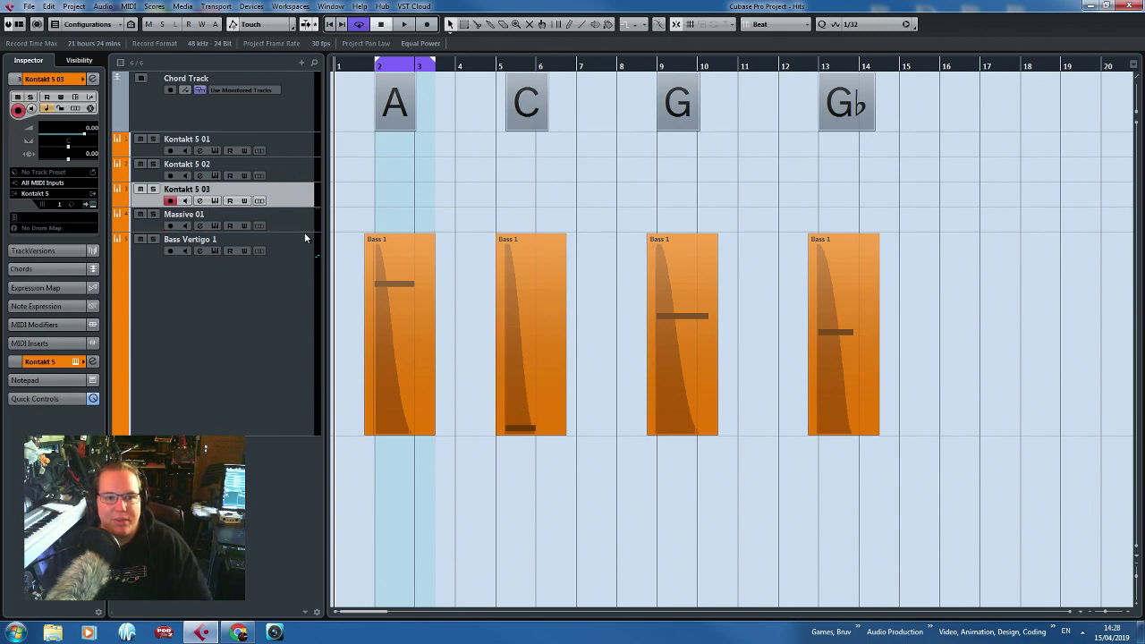
pyautogui.click(304, 238)
pyautogui.click(308, 222)
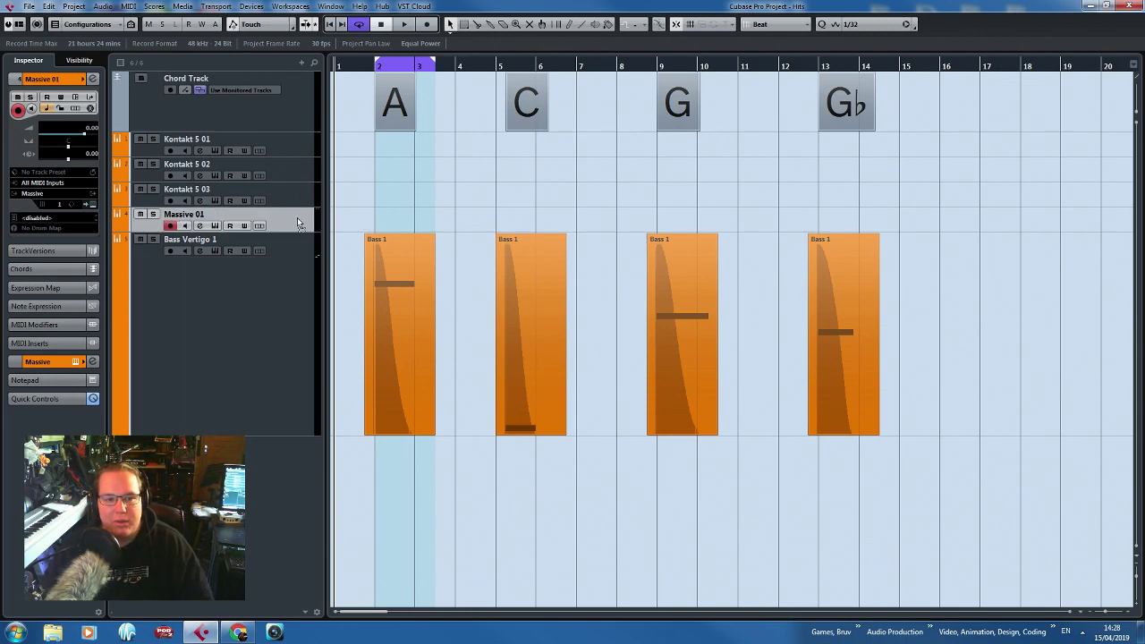
pyautogui.moveTo(303, 433); pyautogui.dragTo(308, 435)
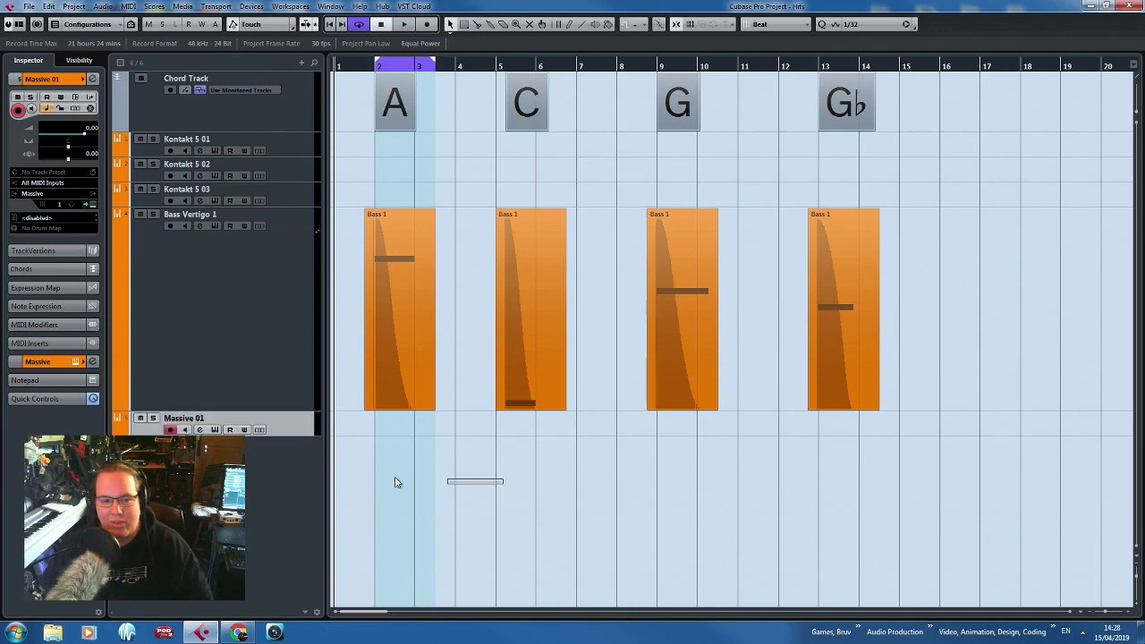
# Rename the Massive 01 track as Bass Vertigo 2.
pyautogui.doubleClick(233, 419)
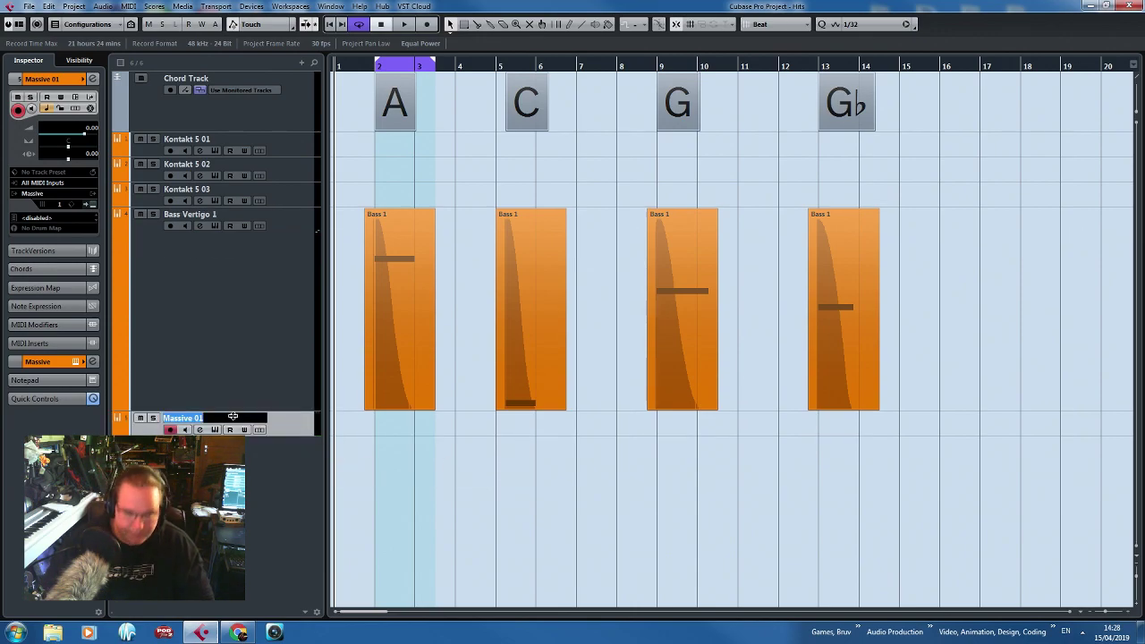
pyautogui.write('Bass Vertigo')
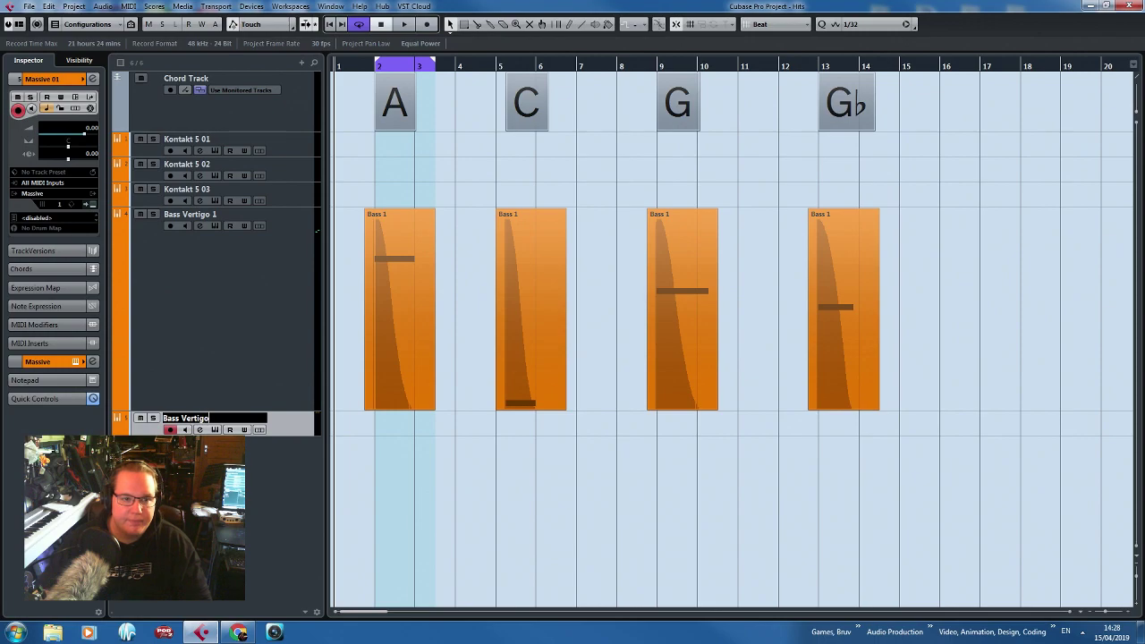
pyautogui.write(' 2')
pyautogui.press('Return')
# Move the bar 5 Bass 1 part from Bass Vertigo 1 down to the Bass Vertigo 2 track, keeping its timing.
pyautogui.click(535, 358)
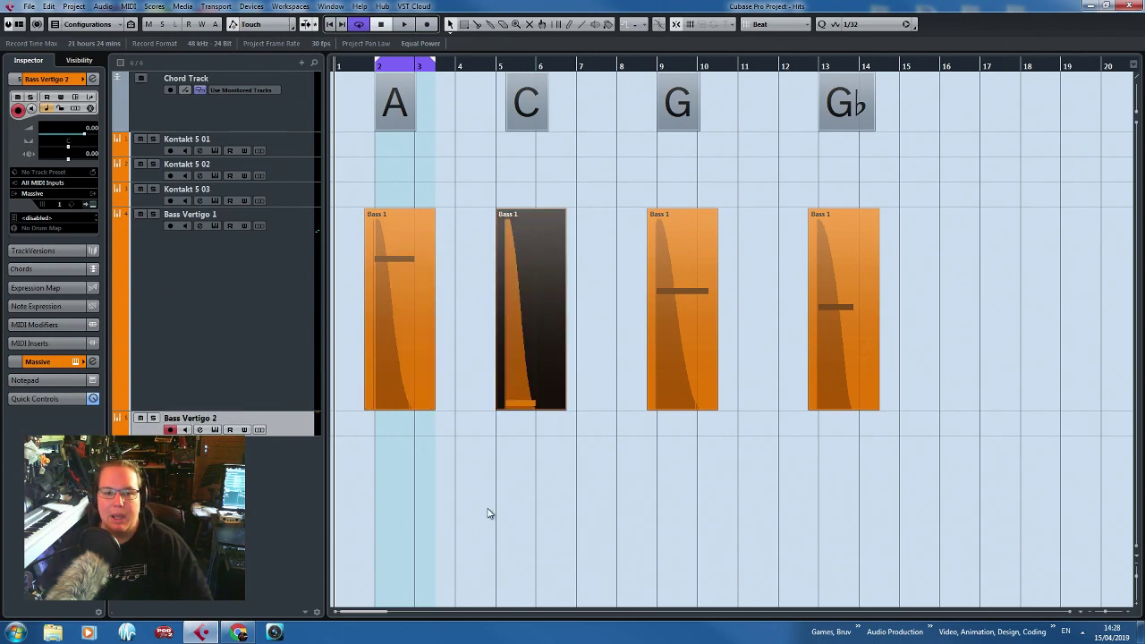
pyautogui.scroll(3, 492, 505)
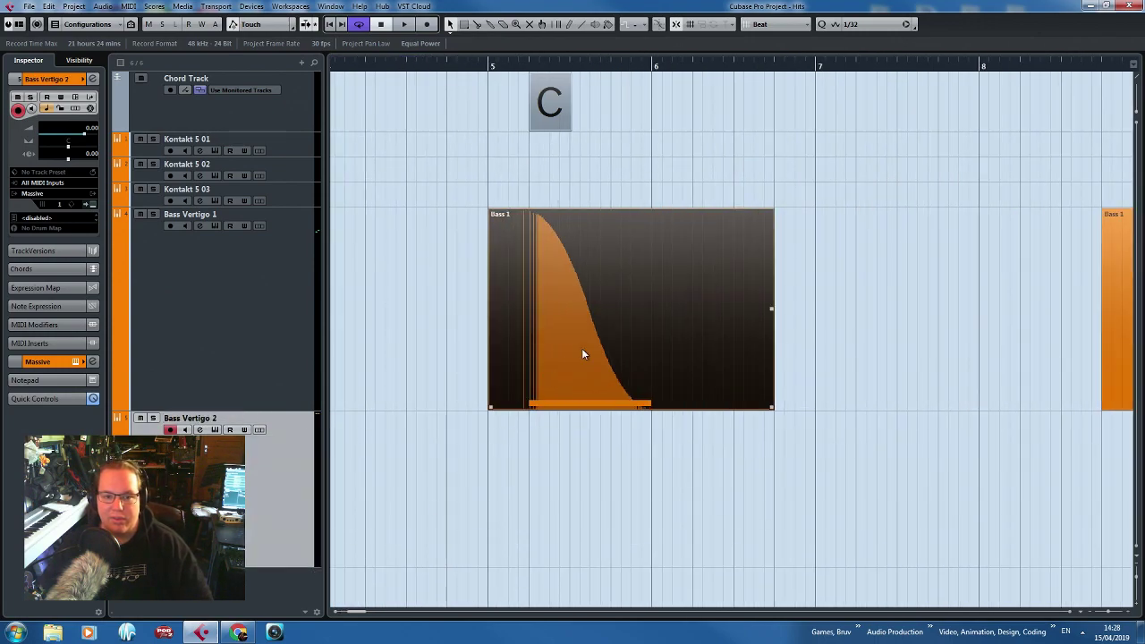
pyautogui.moveTo(581, 348); pyautogui.dragTo(580, 444)
pyautogui.click(552, 349)
pyautogui.scroll(-3, 551, 367)
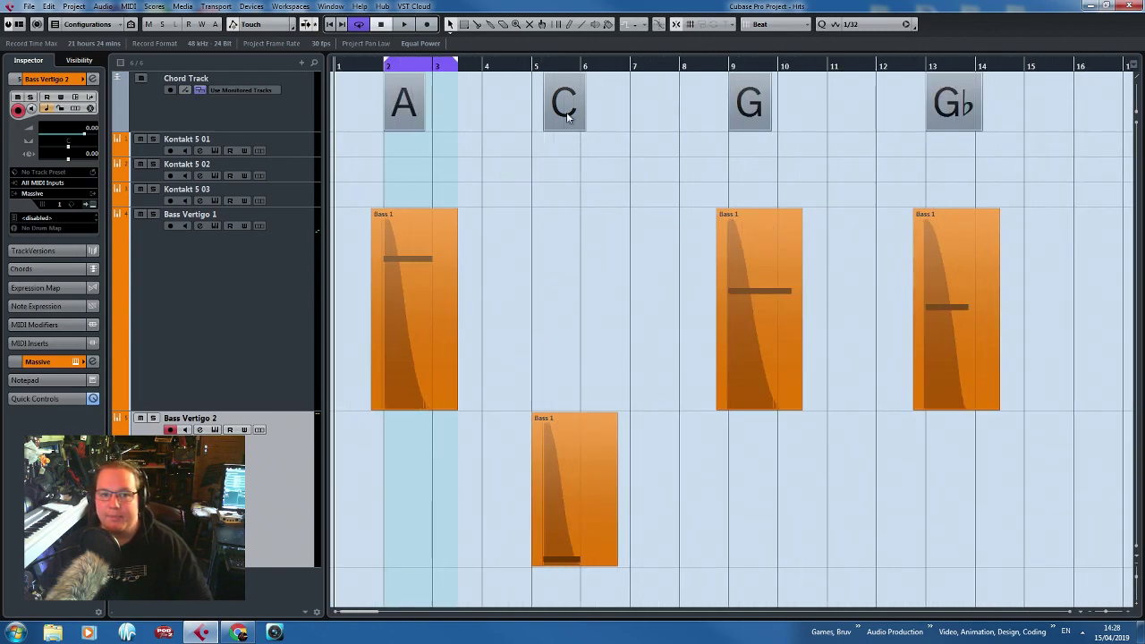
# Set the cycle range to the bar 5 Bass 1 part, from bar 5 to 6.4, and audition it with the chord track muted.
pyautogui.moveTo(535, 63); pyautogui.dragTo(563, 312)
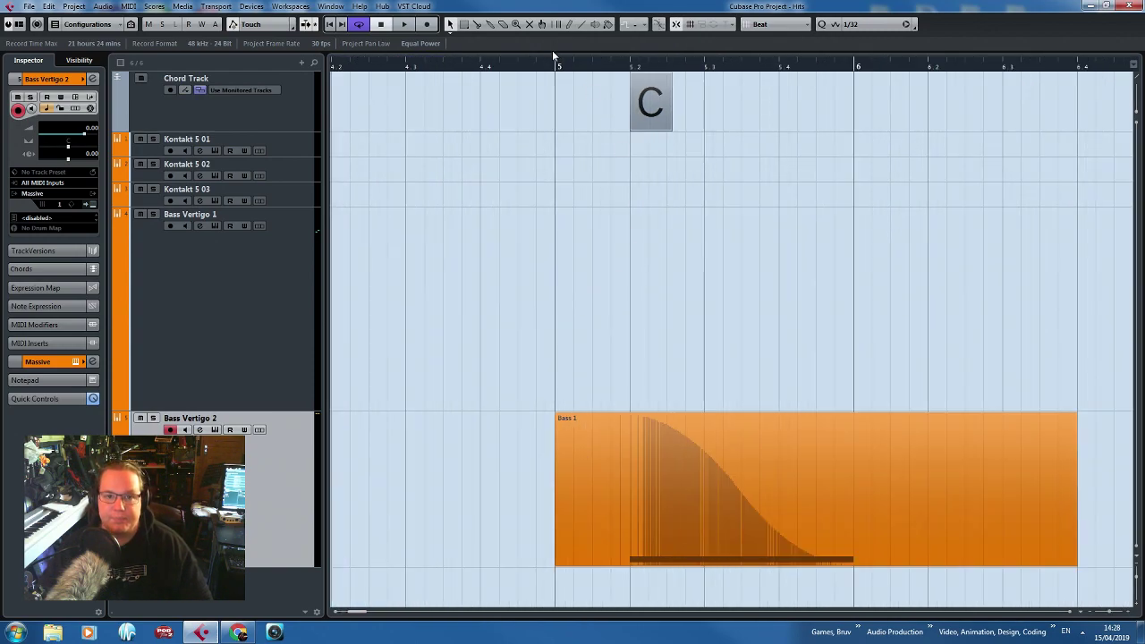
pyautogui.moveTo(552, 54)
pyautogui.mouseDown()
pyautogui.moveTo(1013, 154)
pyautogui.moveTo(1074, 154)
pyautogui.mouseUp()
pyautogui.scroll(-3, 708, 96)
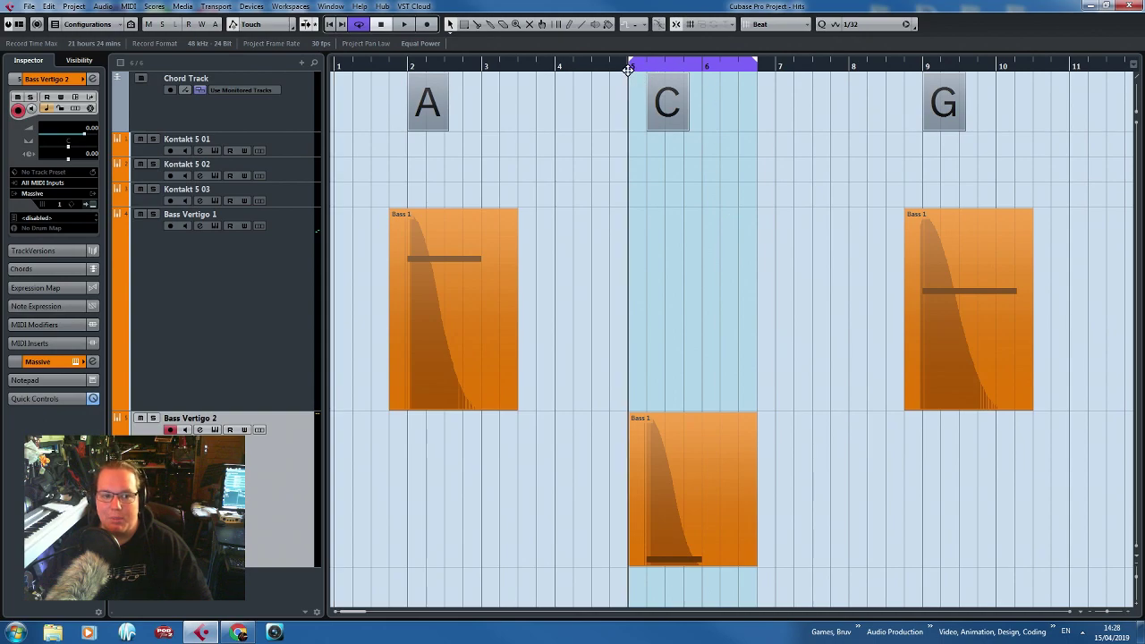
pyautogui.press('space')
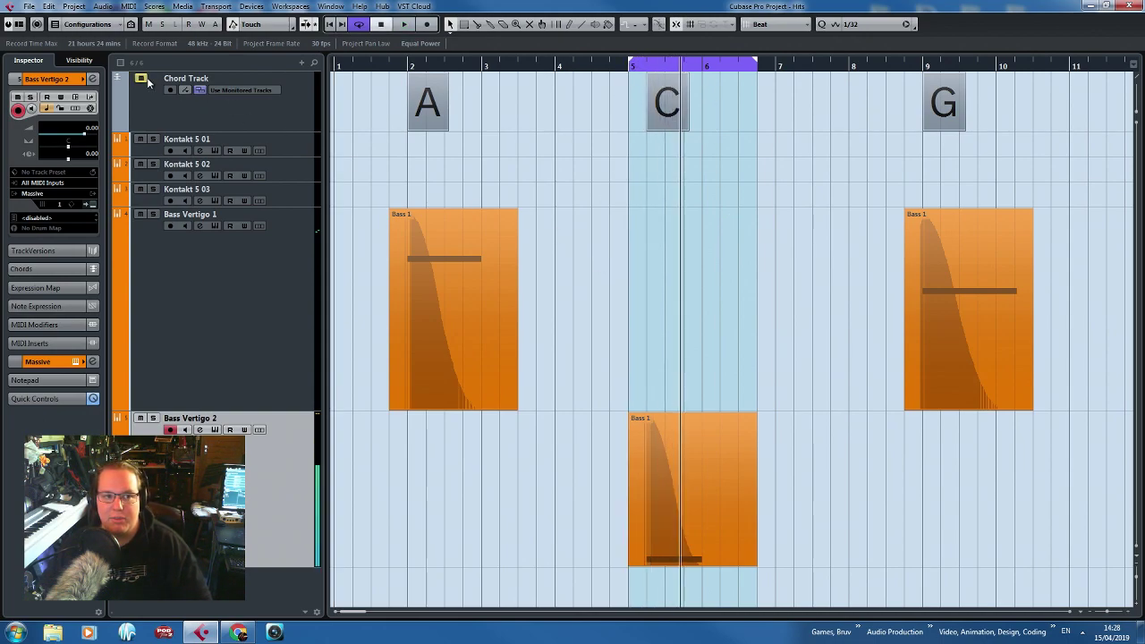
pyautogui.scroll(3, 665, 233)
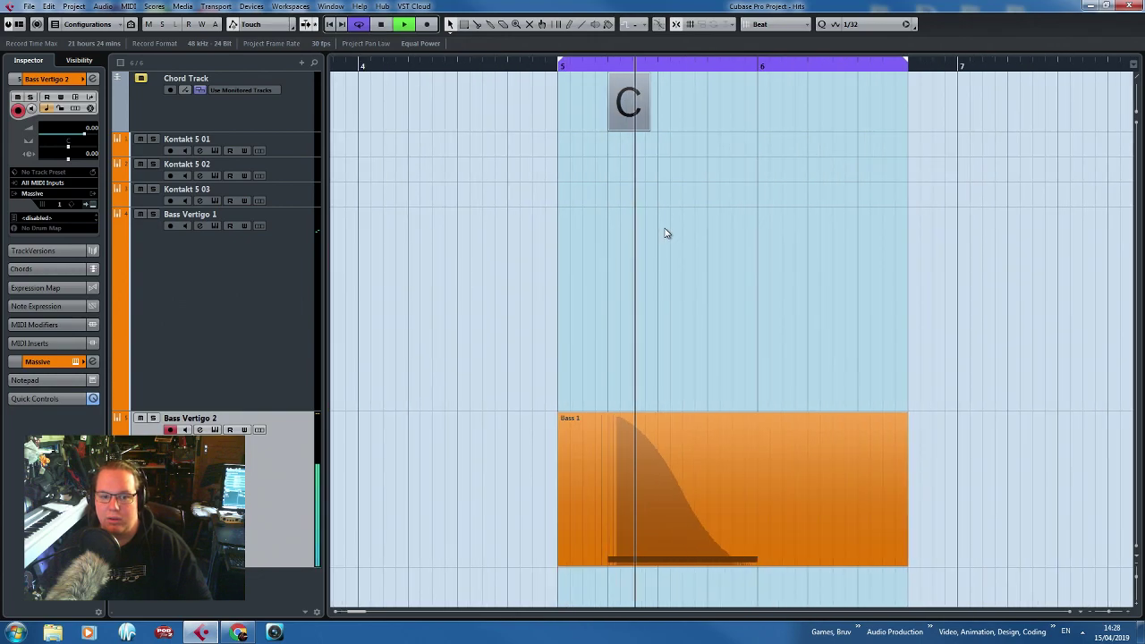
pyautogui.press('space')
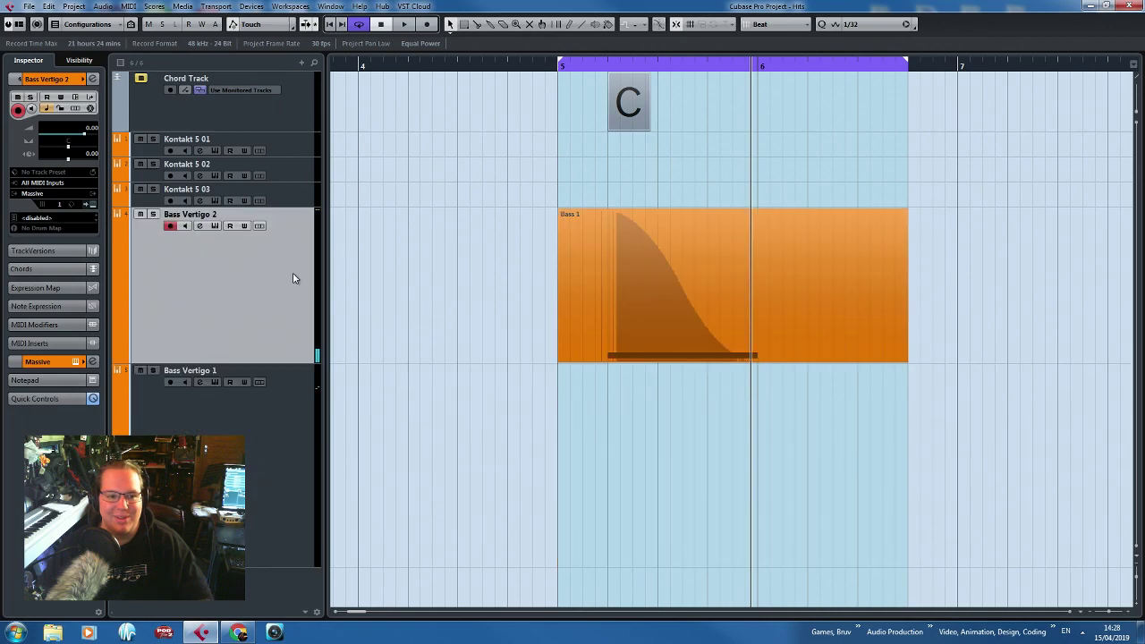
# Open the Massive instrument of the Bass Vertigo 2 track and place its window clear of the track list.
pyautogui.click(282, 275)
pyautogui.scroll(-2, 438, 324)
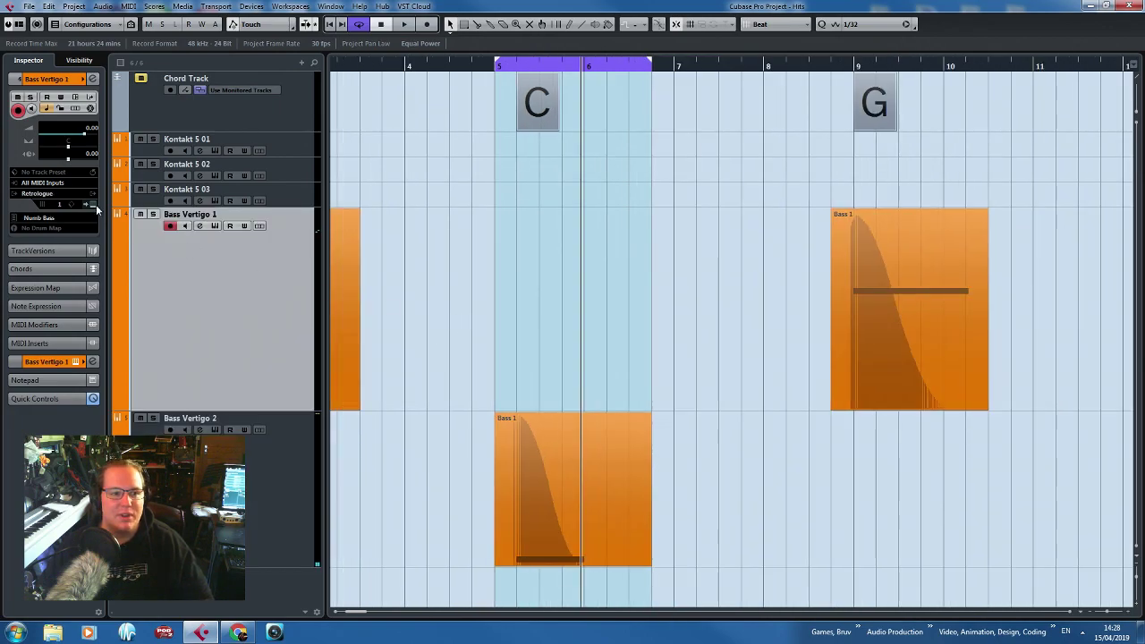
pyautogui.click(239, 429)
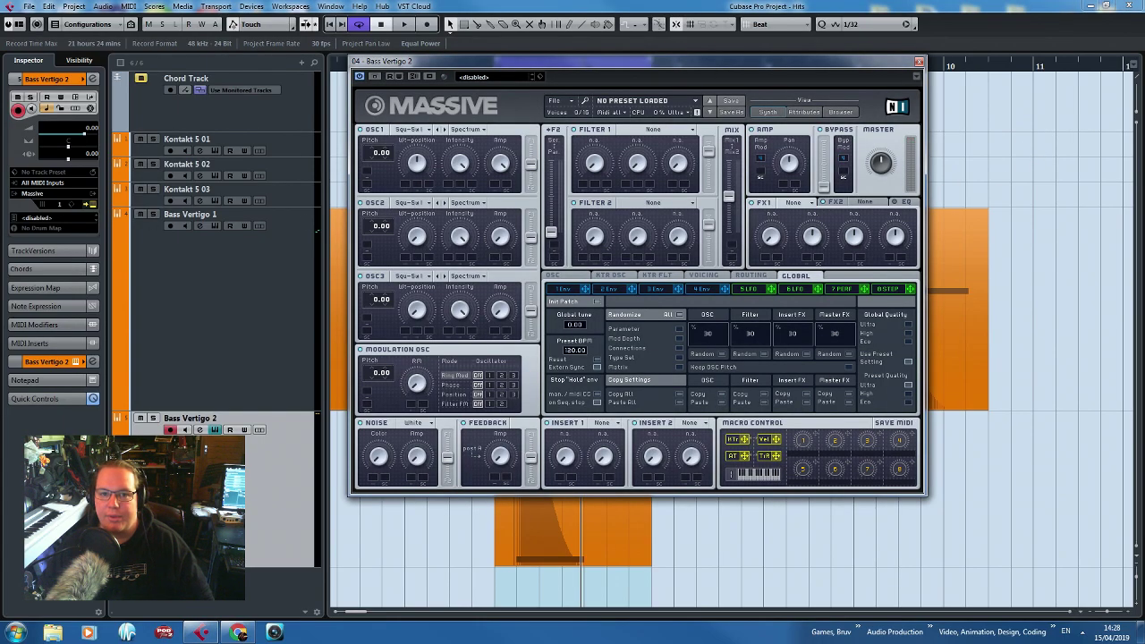
pyautogui.moveTo(537, 61); pyautogui.dragTo(624, 97)
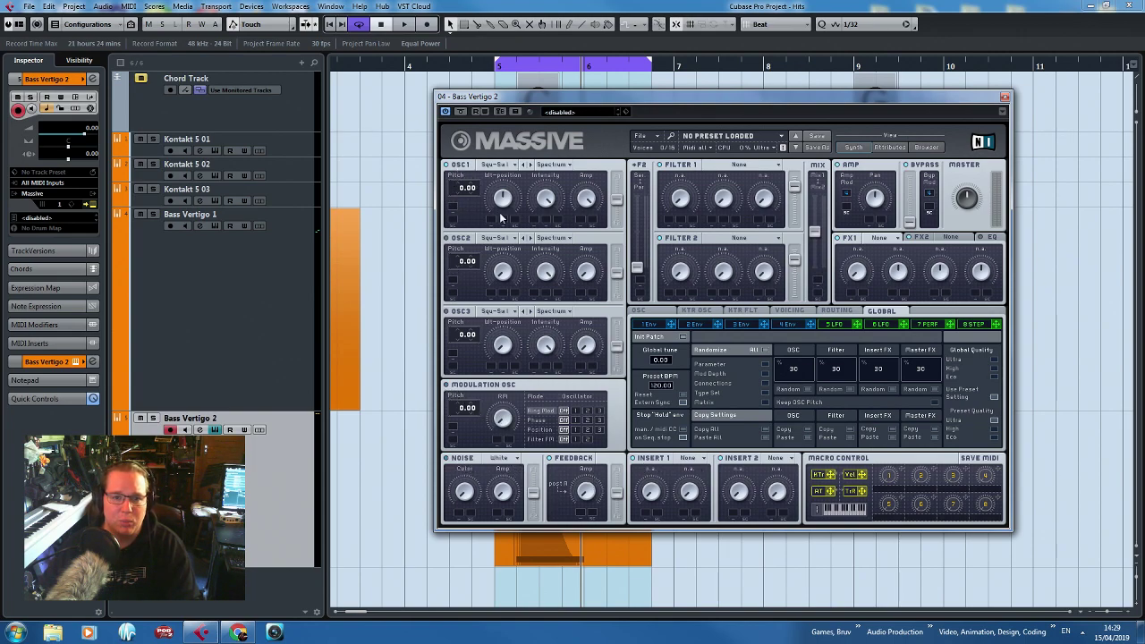
# Set Massive's oscillator 1 to the Woody wavetable and, during playback, its pitch to -12.00.
pyautogui.click(496, 165)
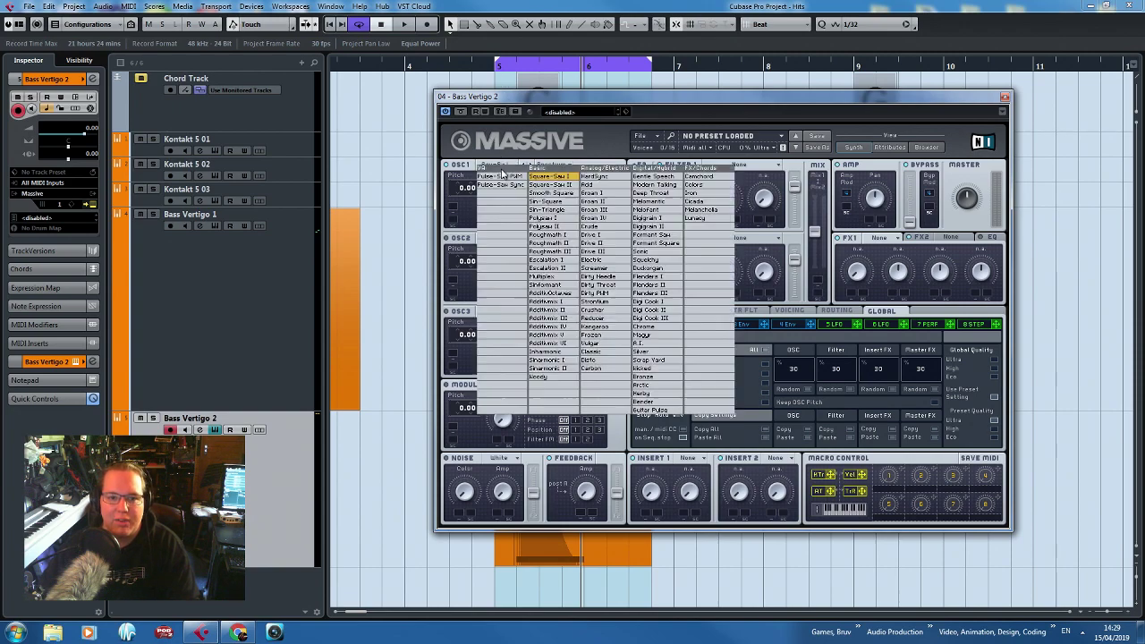
pyautogui.click(544, 193)
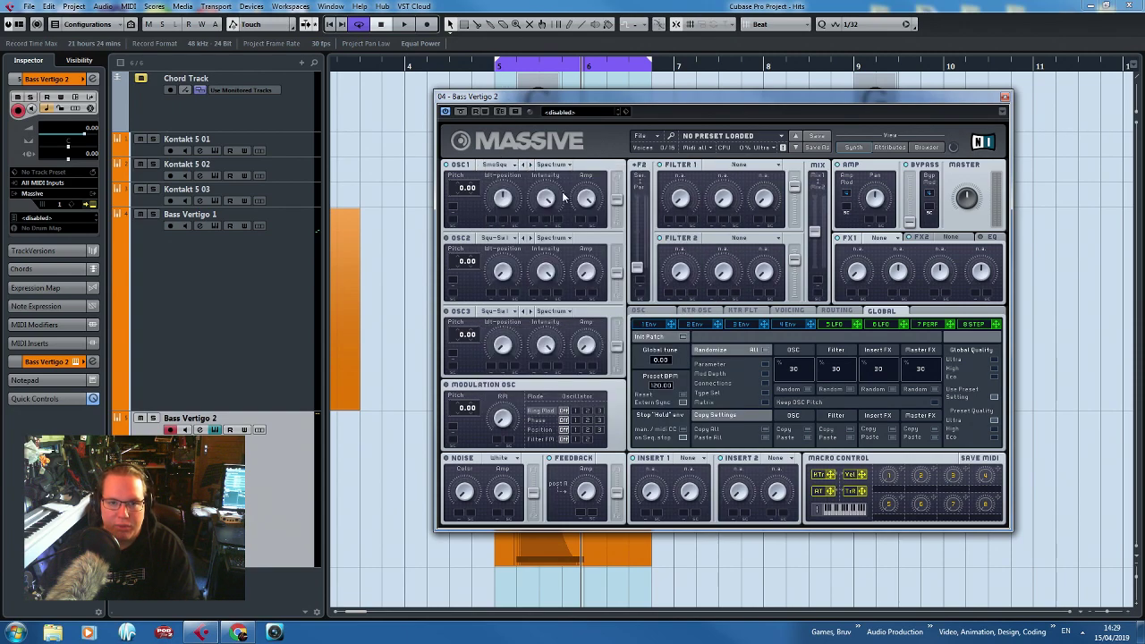
pyautogui.click(526, 166)
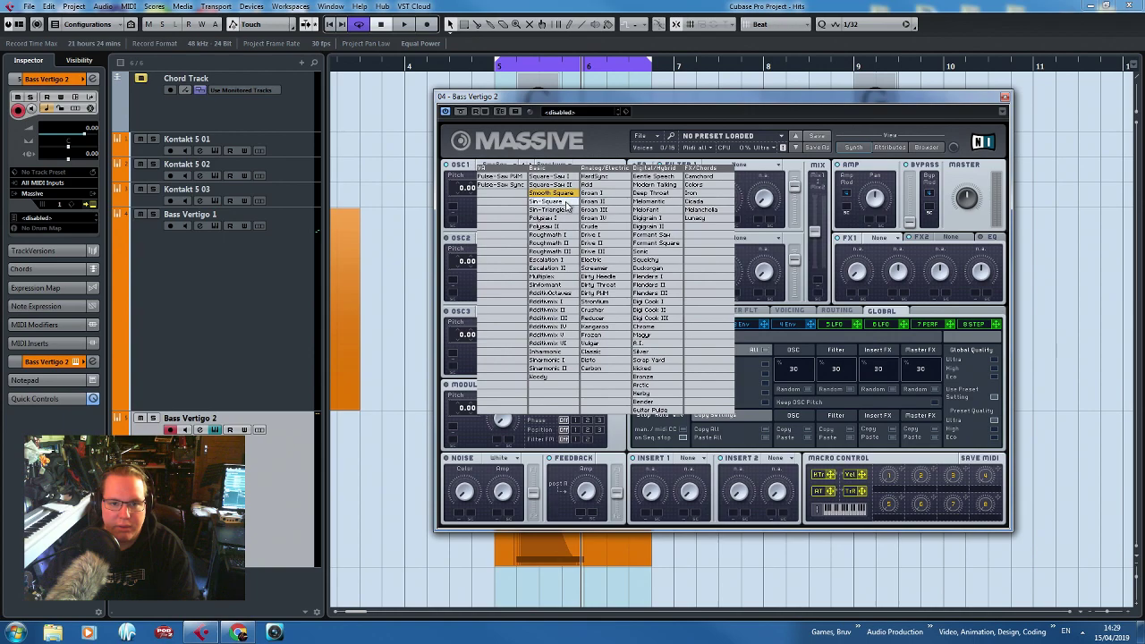
pyautogui.click(550, 383)
pyautogui.press('space')
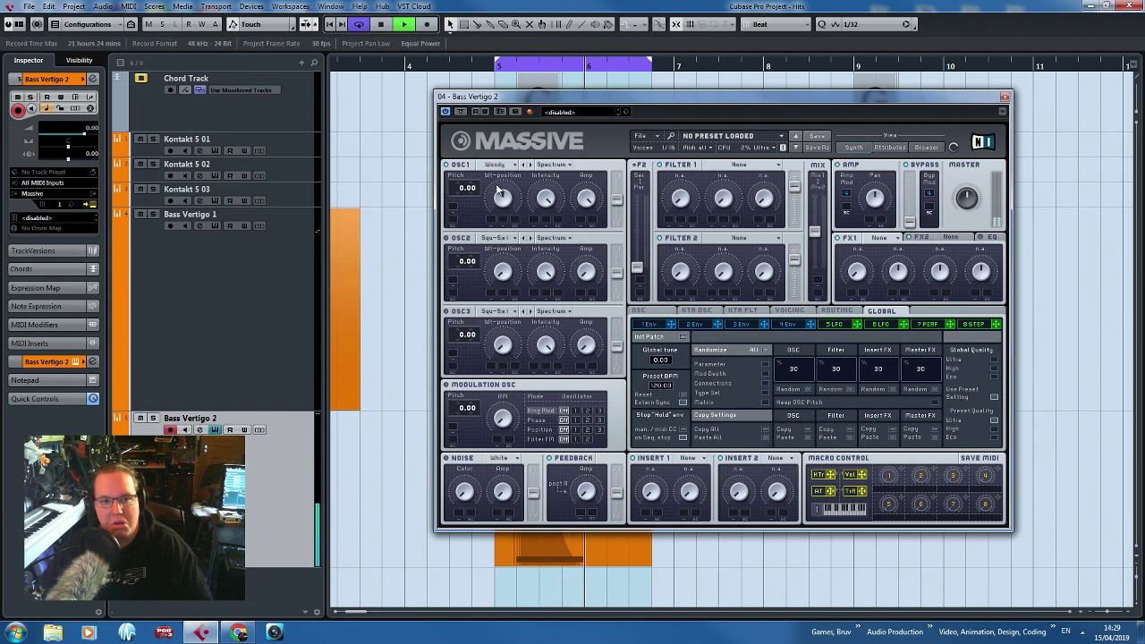
pyautogui.moveTo(467, 189); pyautogui.dragTo(469, 207)
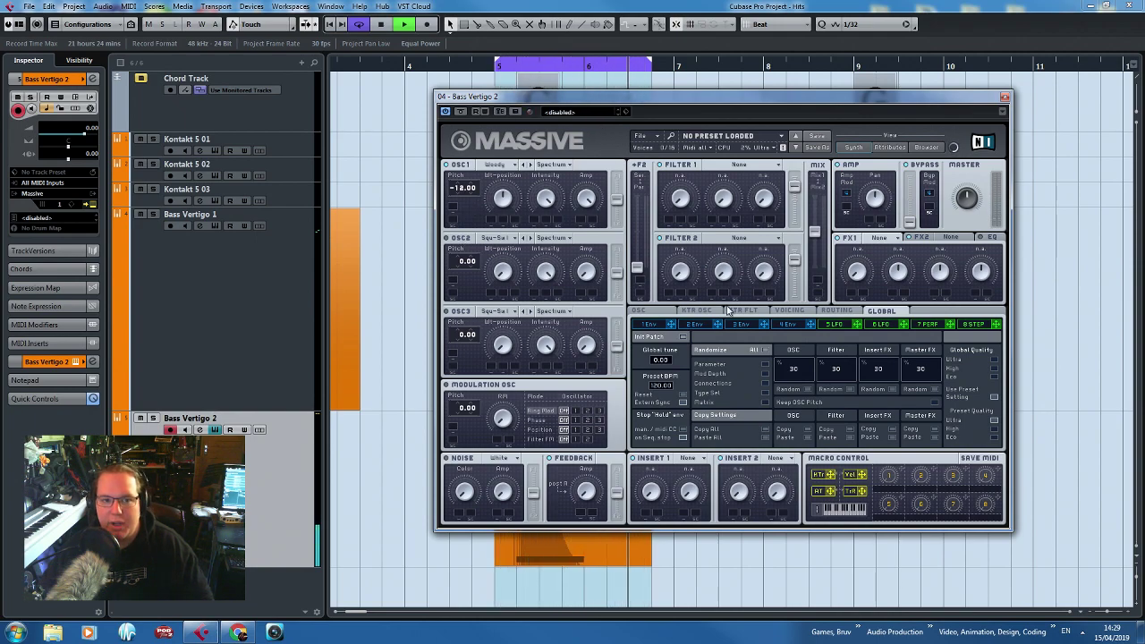
# Assign macro 1 to oscillator 1's pitch with a modulation amount of -24.00, and close the Massive window.
pyautogui.rightClick(890, 475)
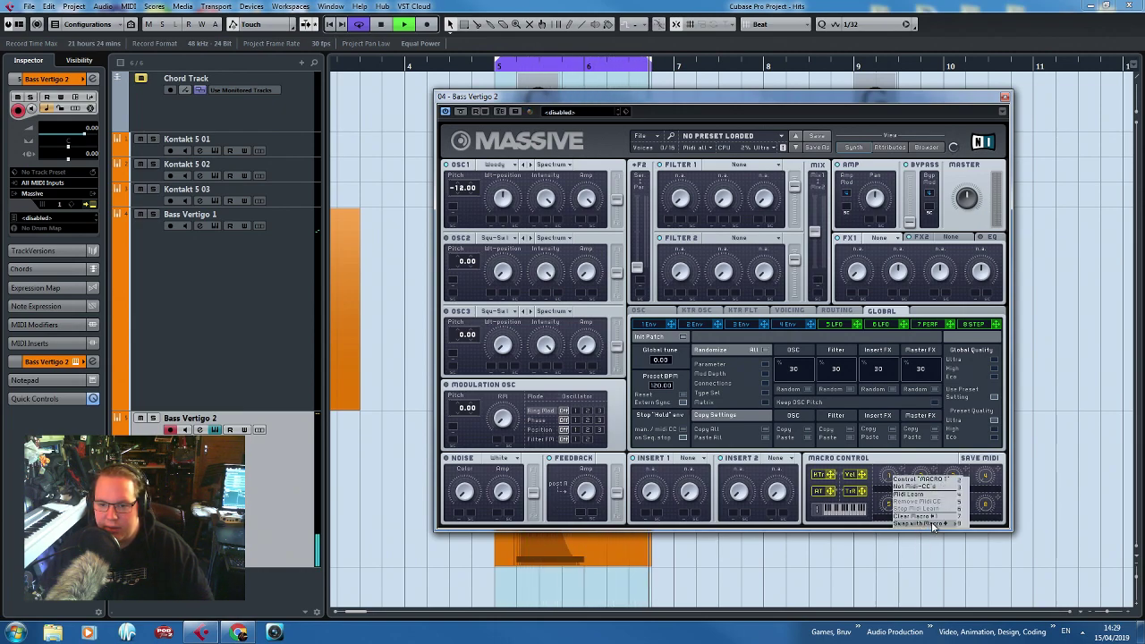
pyautogui.click(866, 466)
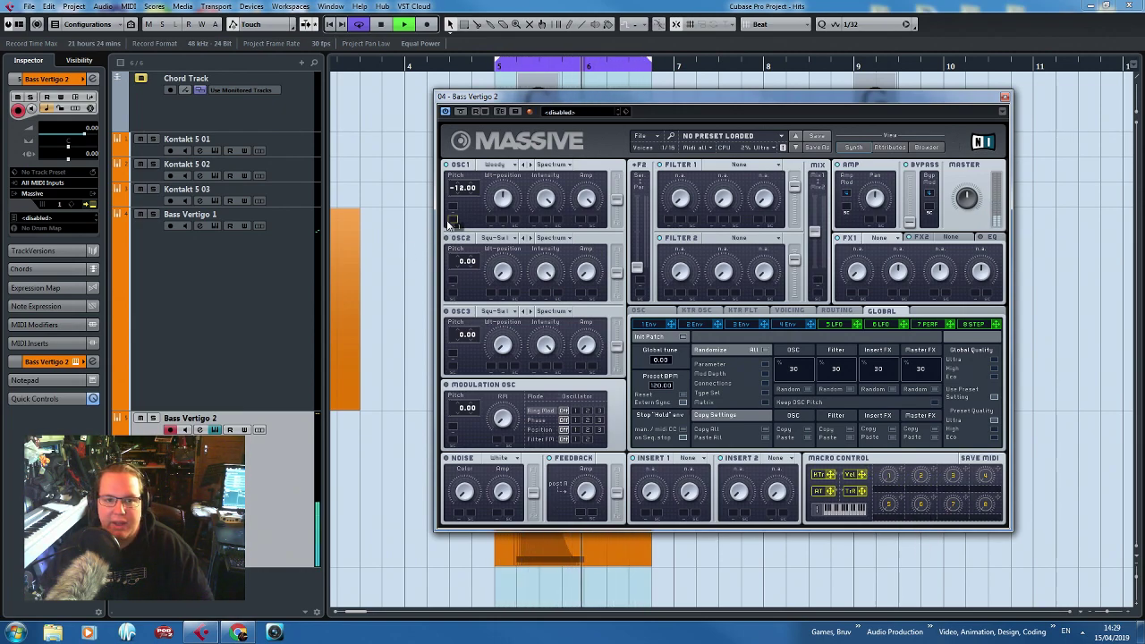
pyautogui.moveTo(454, 211); pyautogui.dragTo(454, 209)
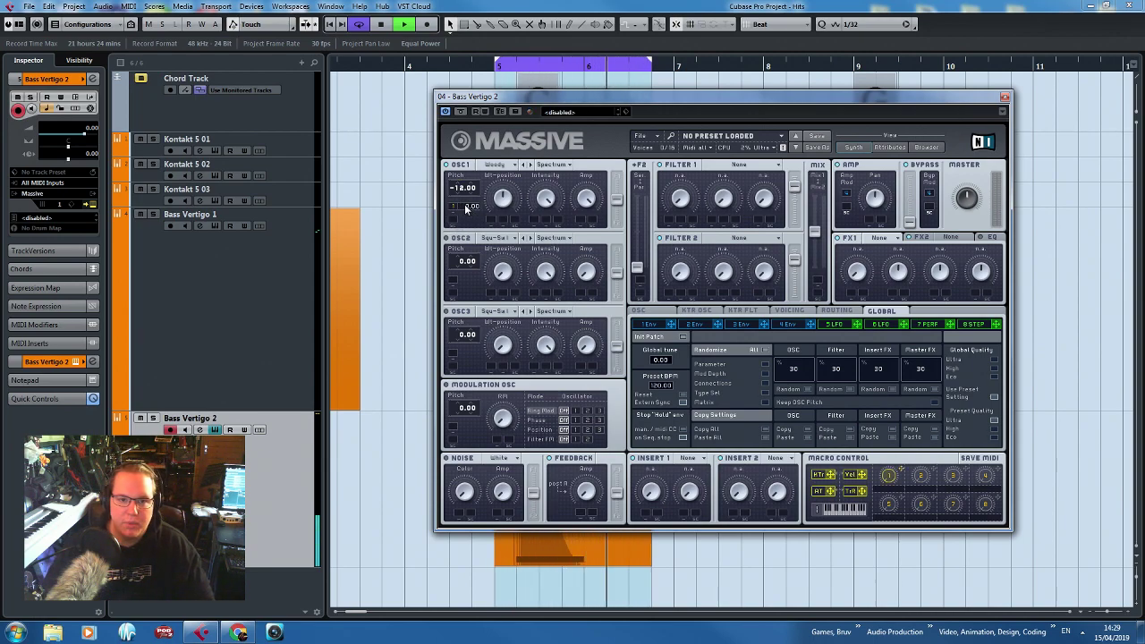
pyautogui.moveTo(468, 221); pyautogui.dragTo(469, 230)
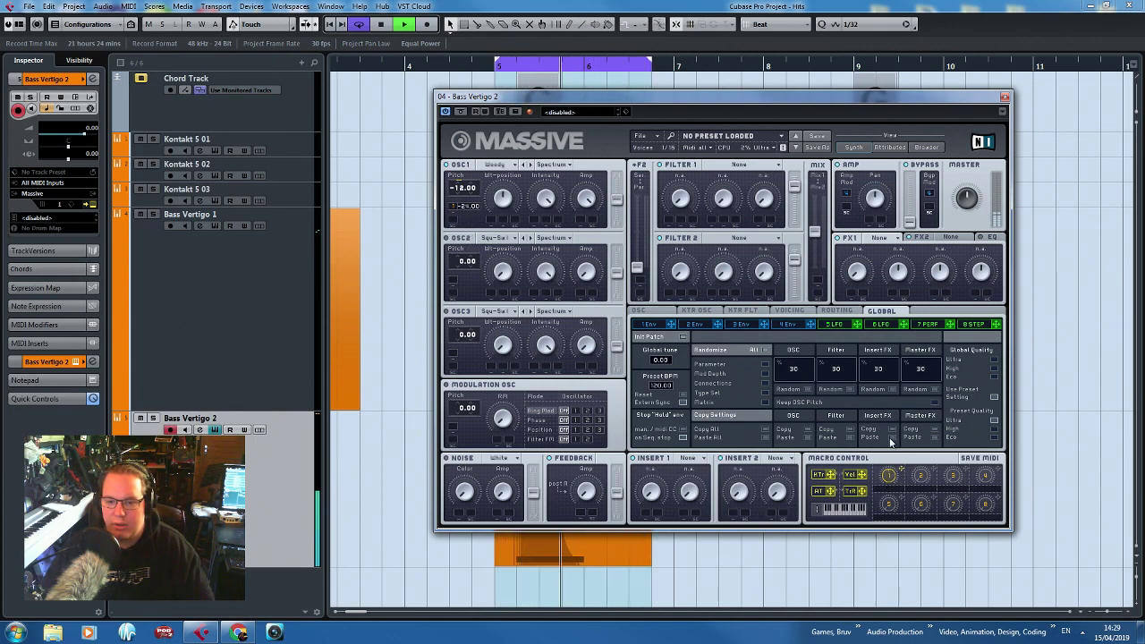
pyautogui.click(1005, 97)
# Try deleting the controller curve under the C2 note in the bar 5 Bass 1 part, and undo the deletion.
pyautogui.click(574, 453)
pyautogui.doubleClick(573, 456)
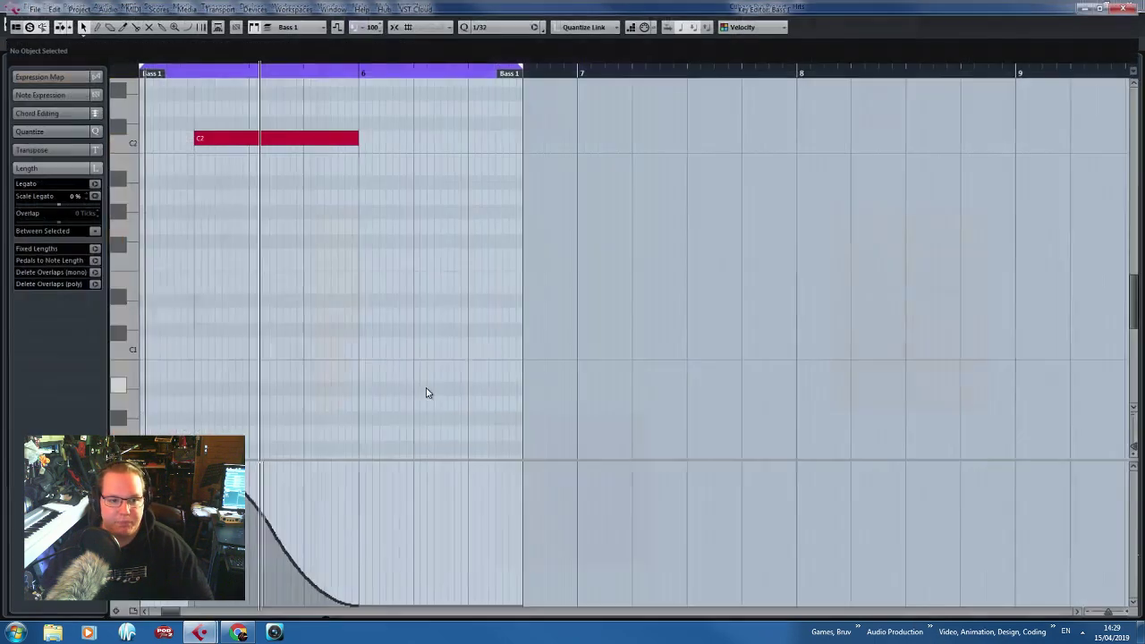
pyautogui.scroll(10, 325, 530)
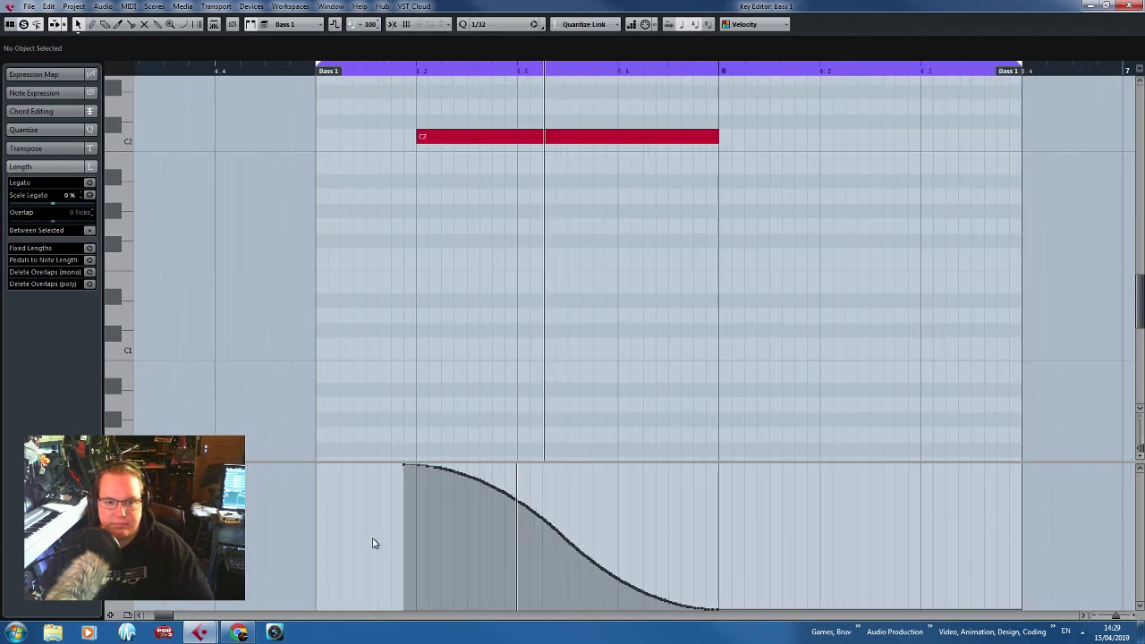
pyautogui.moveTo(375, 543); pyautogui.dragTo(573, 582)
pyautogui.press('Delete')
pyautogui.moveTo(472, 521); pyautogui.dragTo(770, 612)
pyautogui.press('Delete')
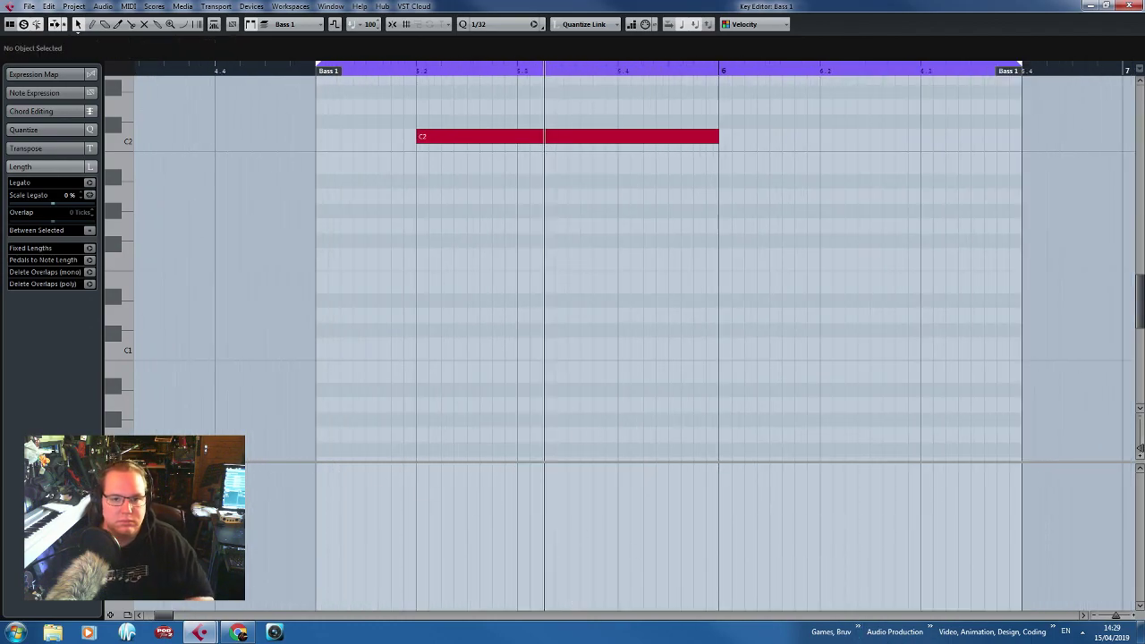
pyautogui.hotkey('ctrl', 'z')
pyautogui.click(1132, 5)
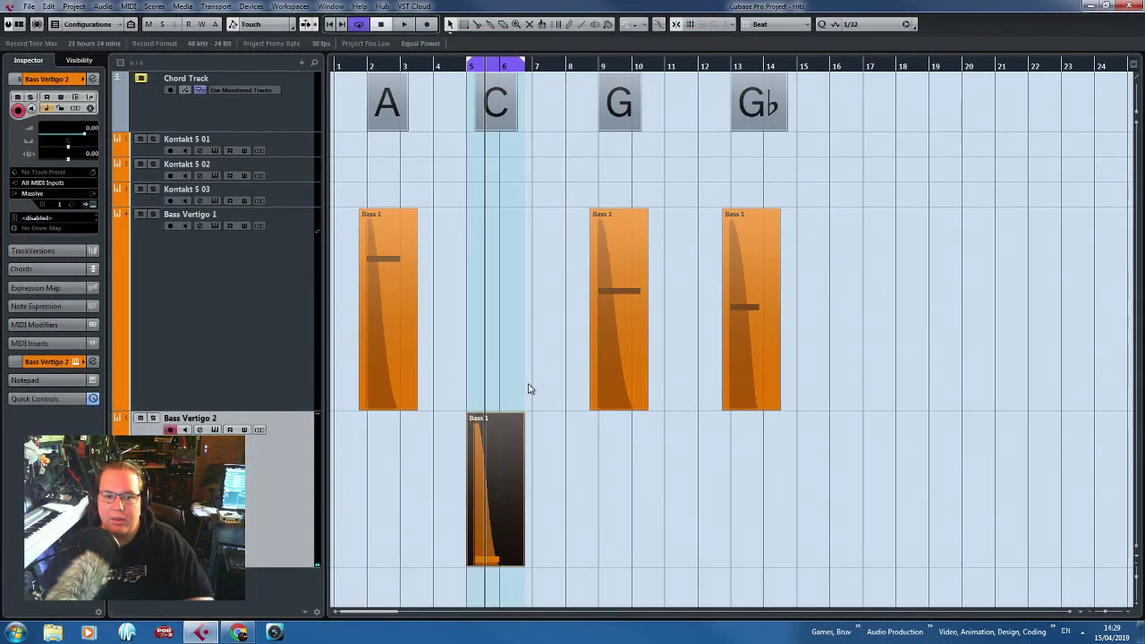
# Copy the bar 5 C chord and its Bass 1 part to around bar 16, placing the part copy on the Bass Vertigo 1 track.
pyautogui.moveTo(484, 133); pyautogui.dragTo(856, 133)
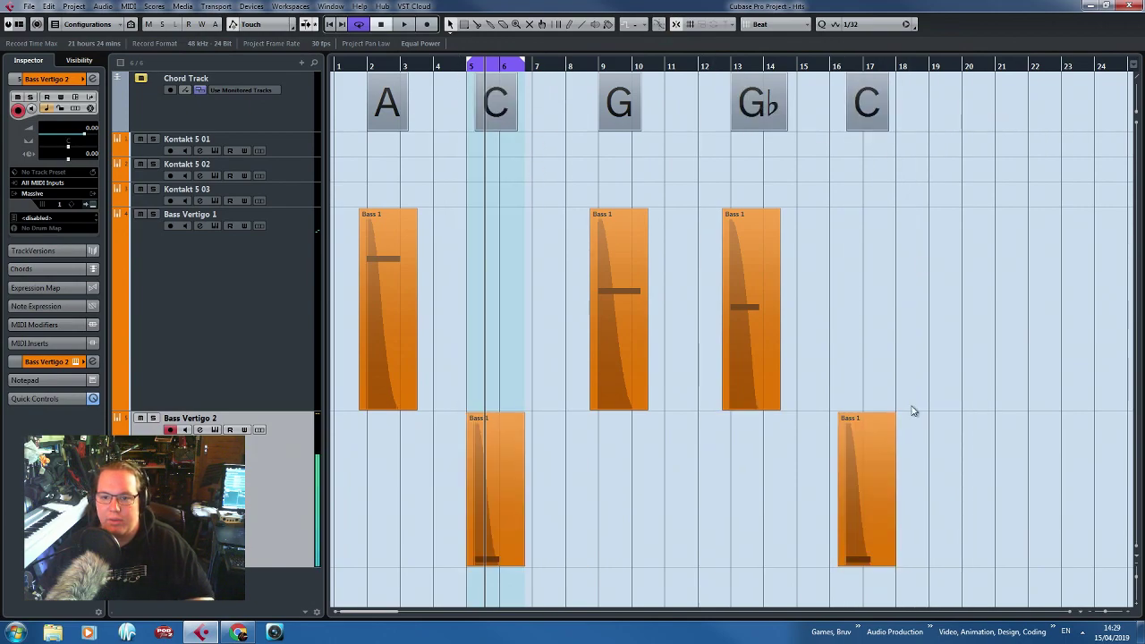
pyautogui.moveTo(890, 429); pyautogui.dragTo(877, 332)
pyautogui.scroll(3, 876, 336)
pyautogui.moveTo(812, 372); pyautogui.dragTo(836, 320)
pyautogui.scroll(-3, 850, 376)
pyautogui.moveTo(822, 45); pyautogui.dragTo(819, 48)
pyautogui.scroll(11, 734, 327)
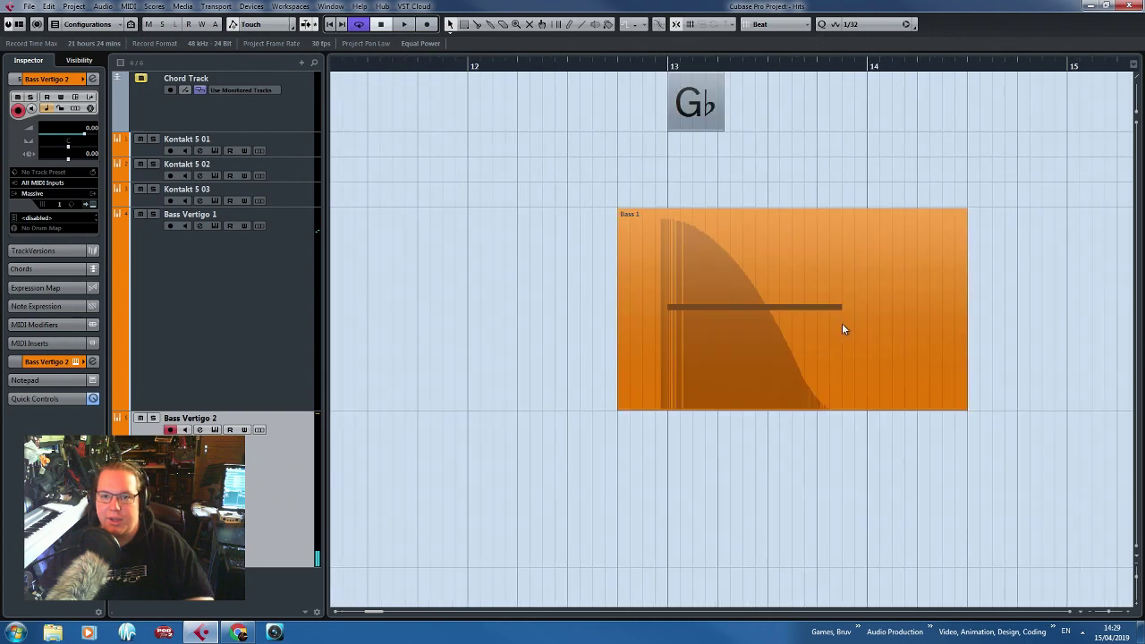
# Try moving the bar 13 Bass 1 part earlier on the timeline, and undo the move.
pyautogui.moveTo(844, 328); pyautogui.dragTo(732, 337)
pyautogui.hotkey('ctrl', 'z')
pyautogui.scroll(-3, 742, 351)
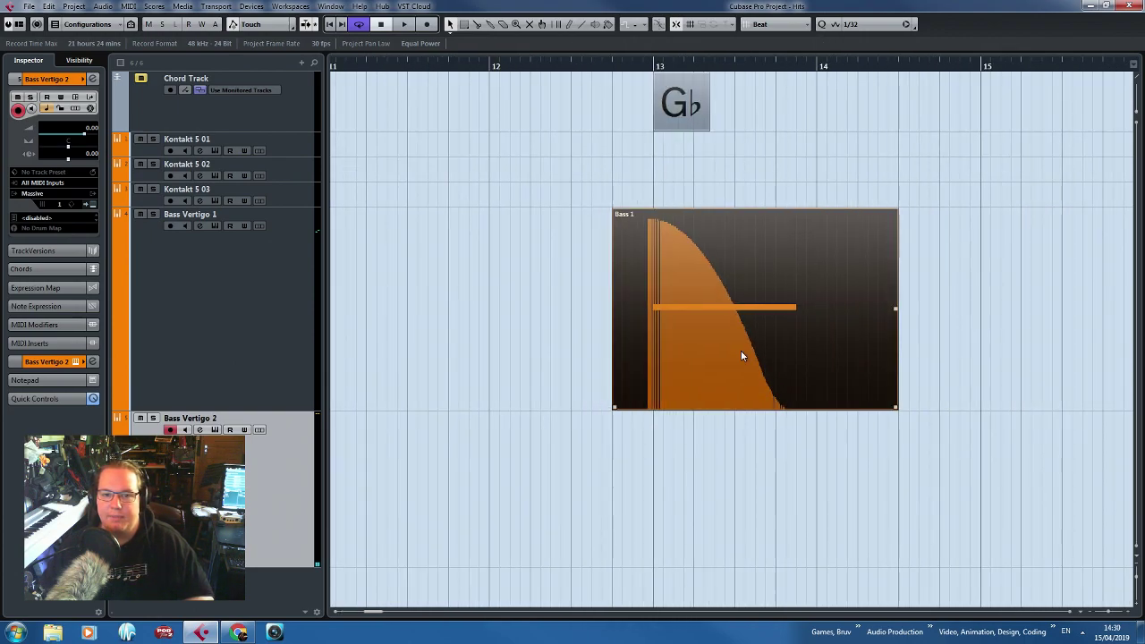
# Align the copied C chord and the start of its Bass 1 note to bar 16.
pyautogui.scroll(-3, 741, 353)
pyautogui.scroll(3, 880, 344)
pyautogui.moveTo(880, 344); pyautogui.dragTo(784, 471)
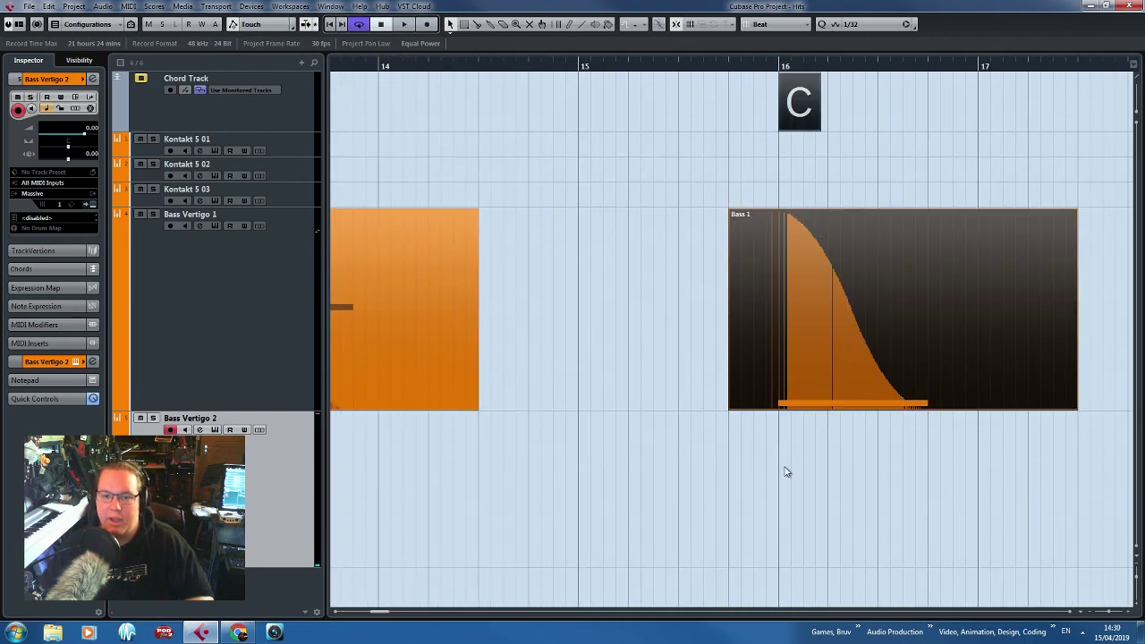
# Delete the controller curve under the C2 note in the bar 5 Bass 1 part on Bass Vertigo 2, and close the Key Editor.
pyautogui.scroll(-6, 742, 545)
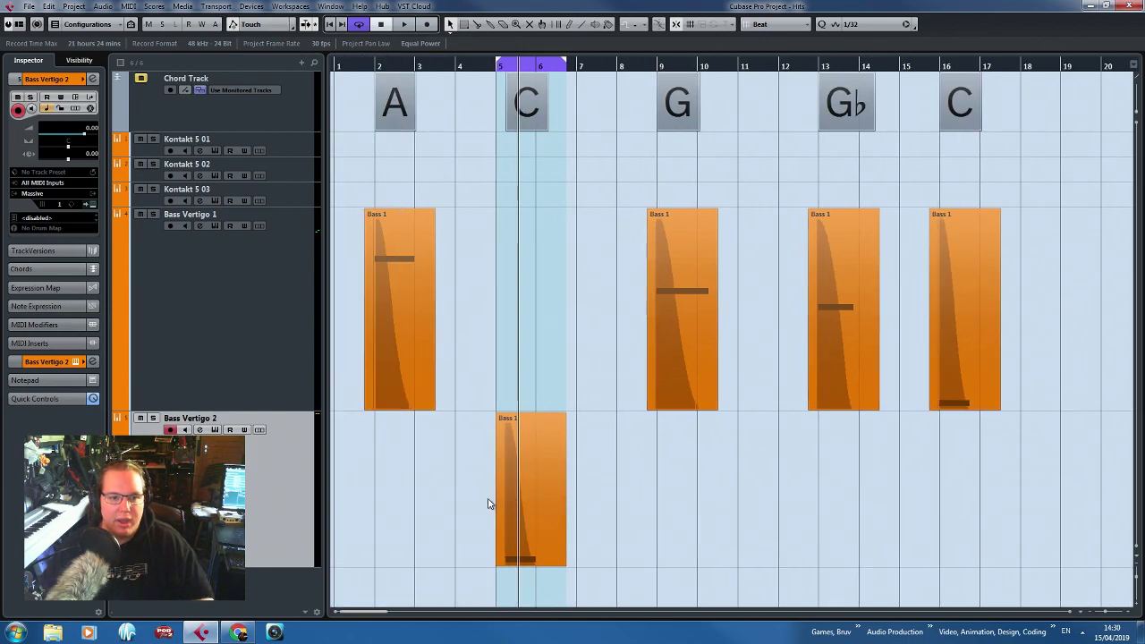
pyautogui.doubleClick(525, 490)
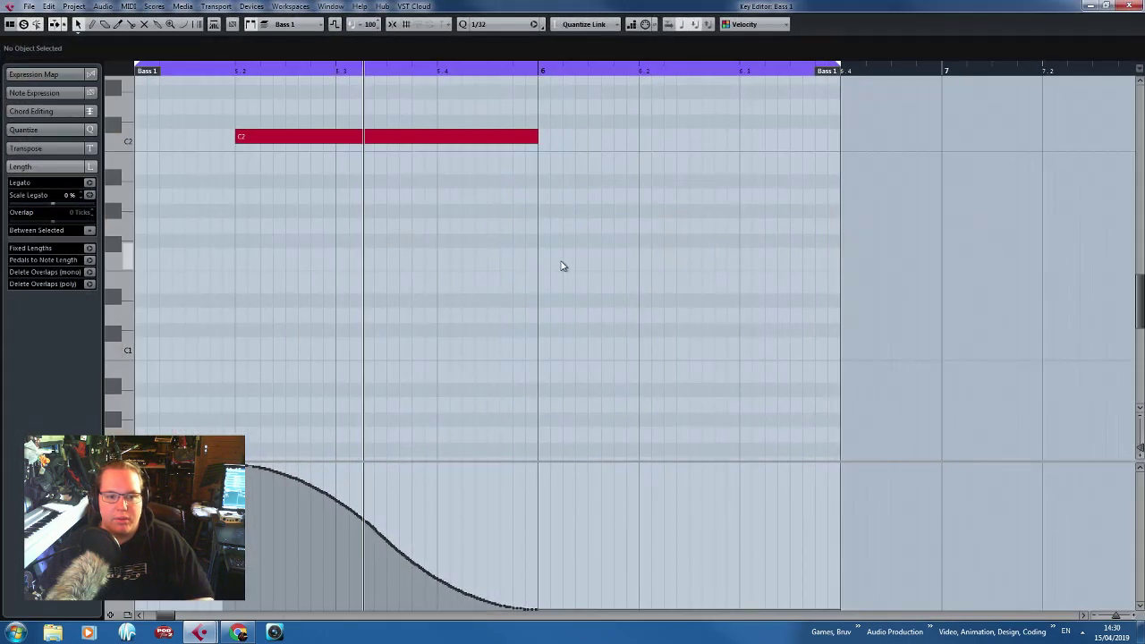
pyautogui.press('Delete')
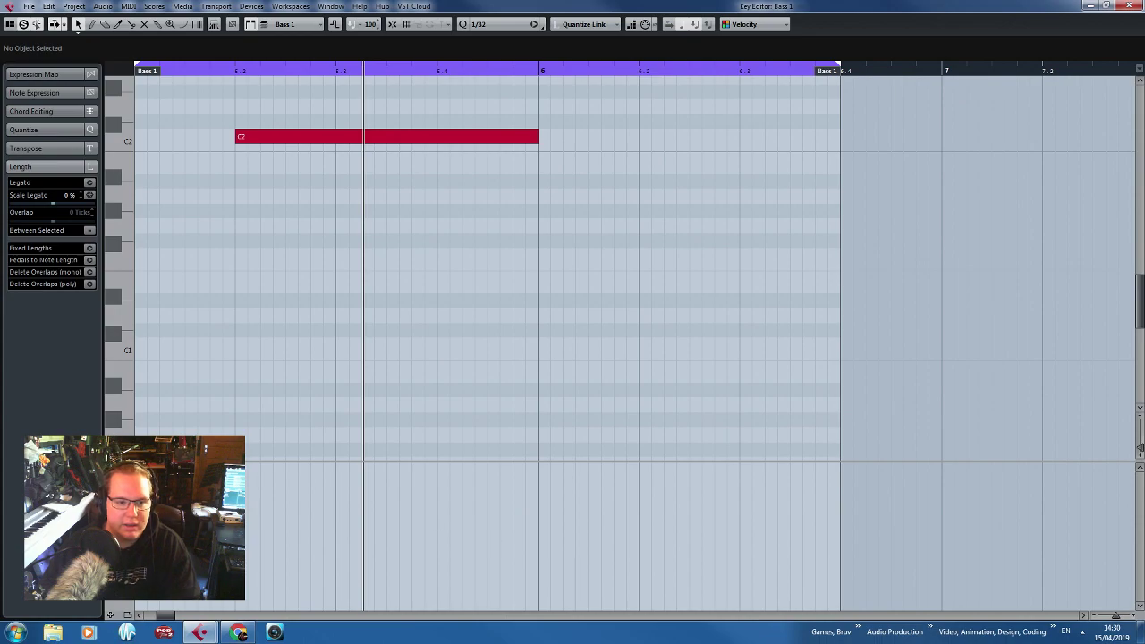
pyautogui.click(119, 470)
pyautogui.click(687, 297)
pyautogui.click(1128, 7)
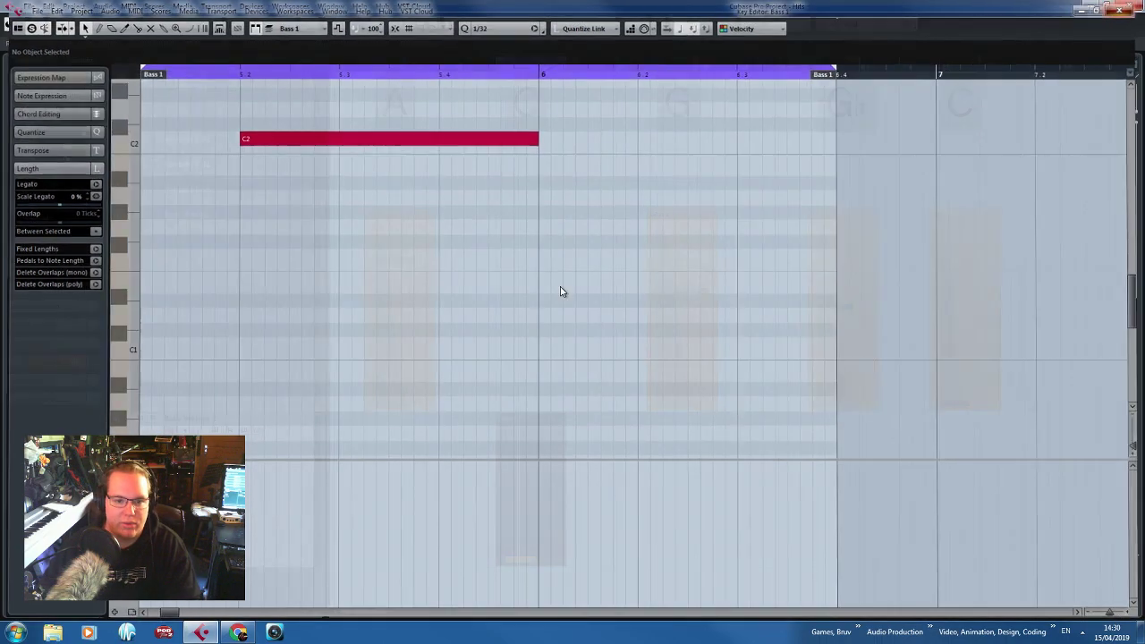
# Assign a parameter from the Bass Vertigo 2 instrument's parameter list to the track's automation lane.
pyautogui.click(188, 518)
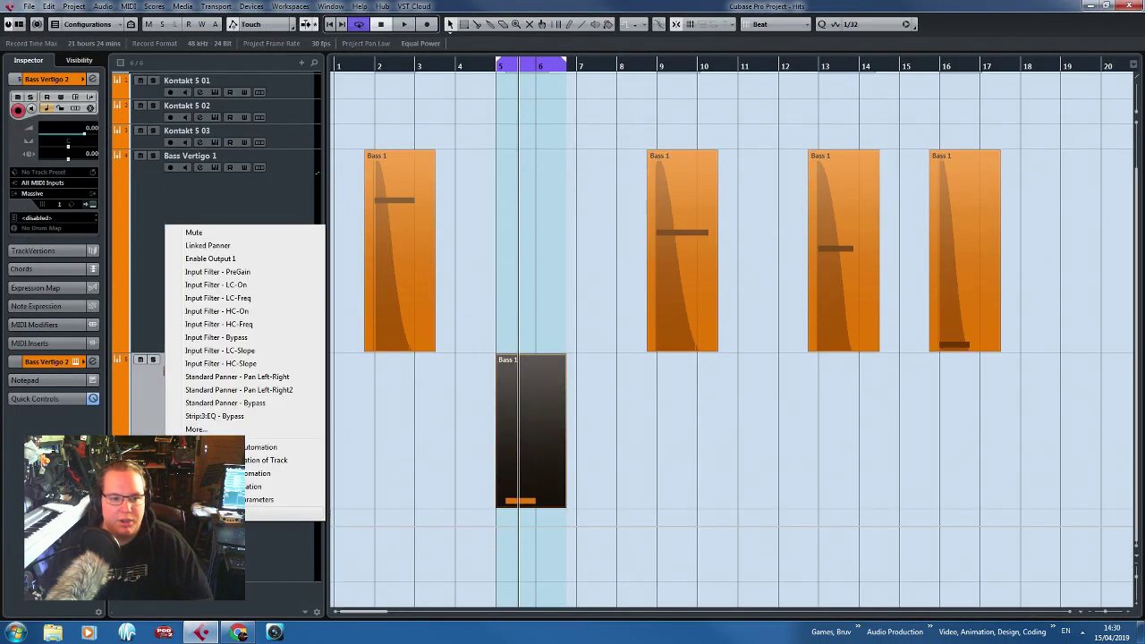
pyautogui.click(227, 431)
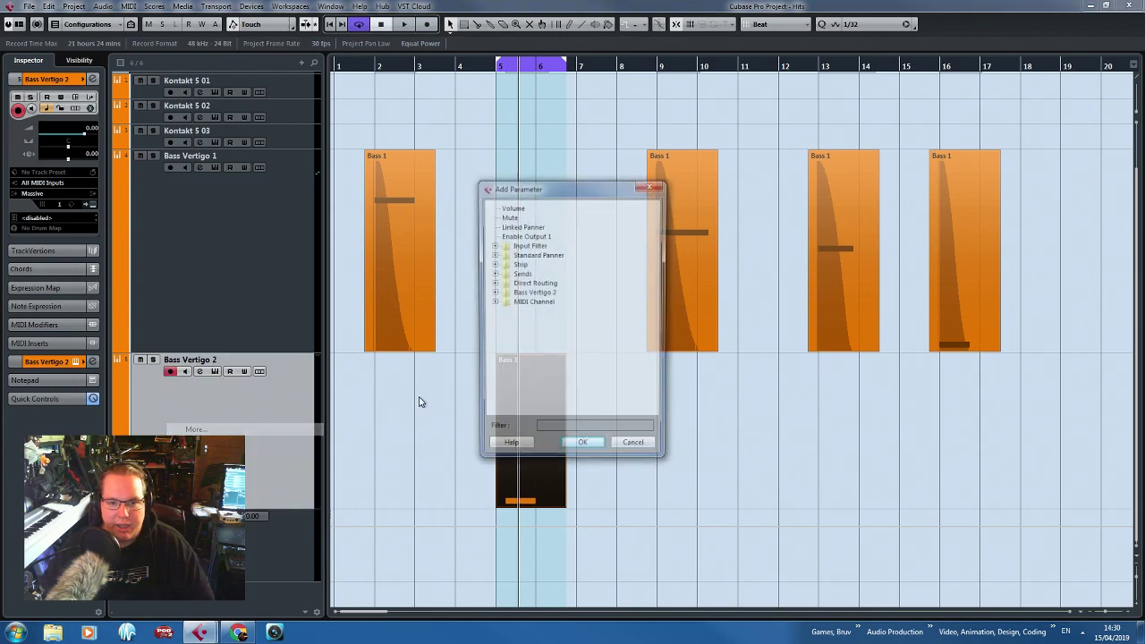
pyautogui.click(493, 294)
pyautogui.doubleClick(528, 307)
# Add automation points at the lane's minimum at bar 5 and at the end of the Bass 1 part.
pyautogui.scroll(8, 483, 536)
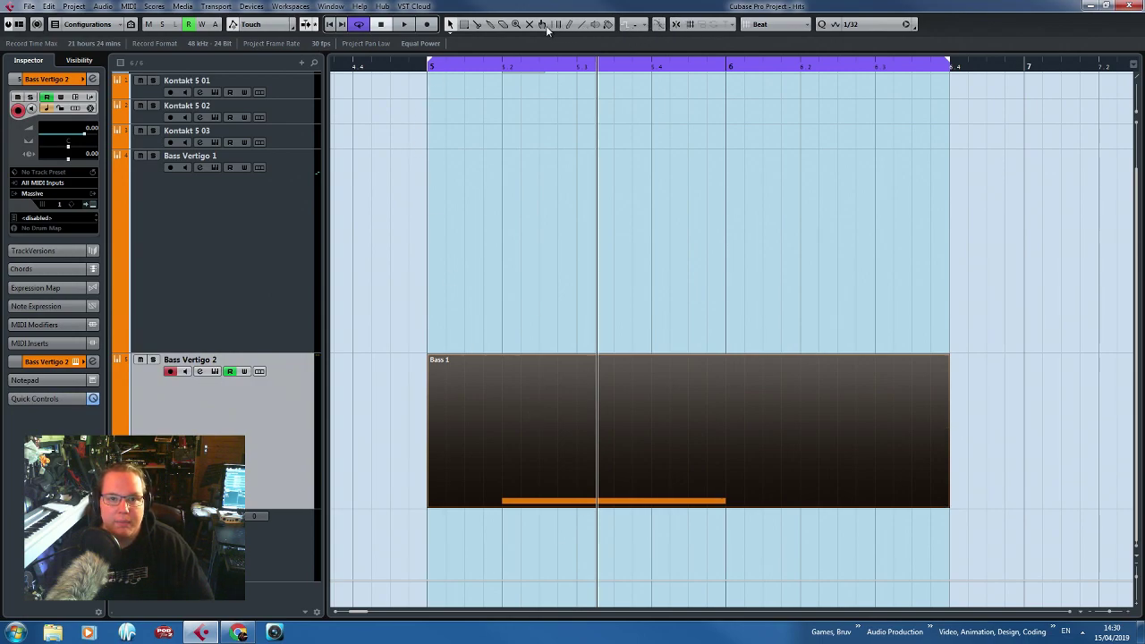
pyautogui.moveTo(483, 582)
pyautogui.mouseDown()
pyautogui.moveTo(489, 594)
pyautogui.moveTo(468, 582)
pyautogui.moveTo(451, 598)
pyautogui.moveTo(487, 604)
pyautogui.mouseUp()
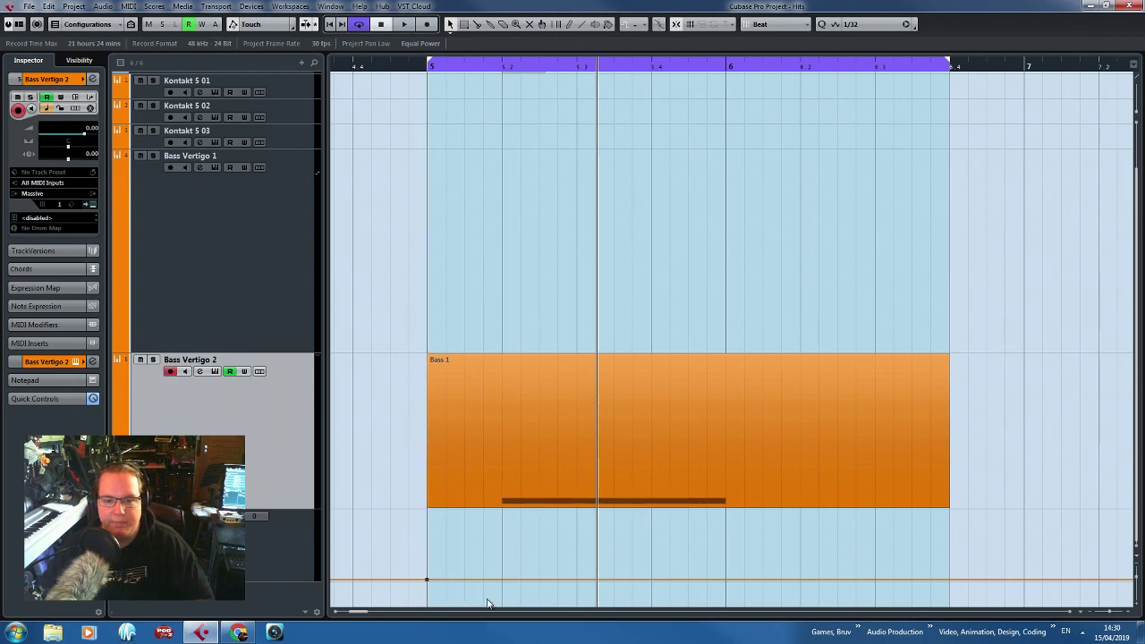
pyautogui.click(952, 588)
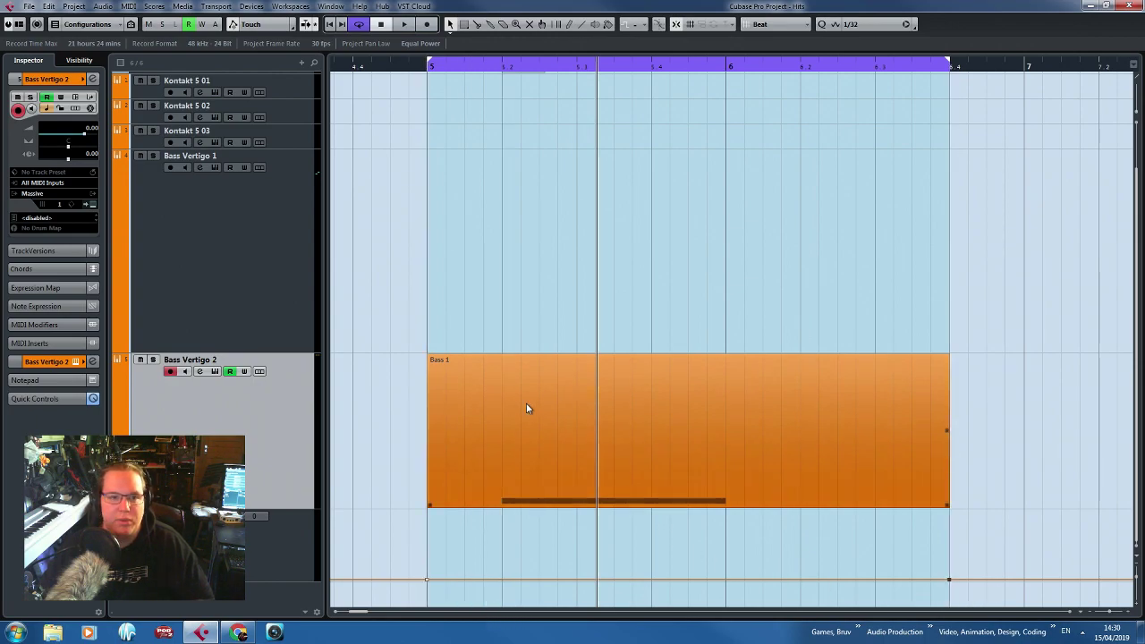
# Draw a rising parabolic automation curve from 5.2, extend its peak to about 6.2.3, and play back the sweep.
pyautogui.click(581, 24)
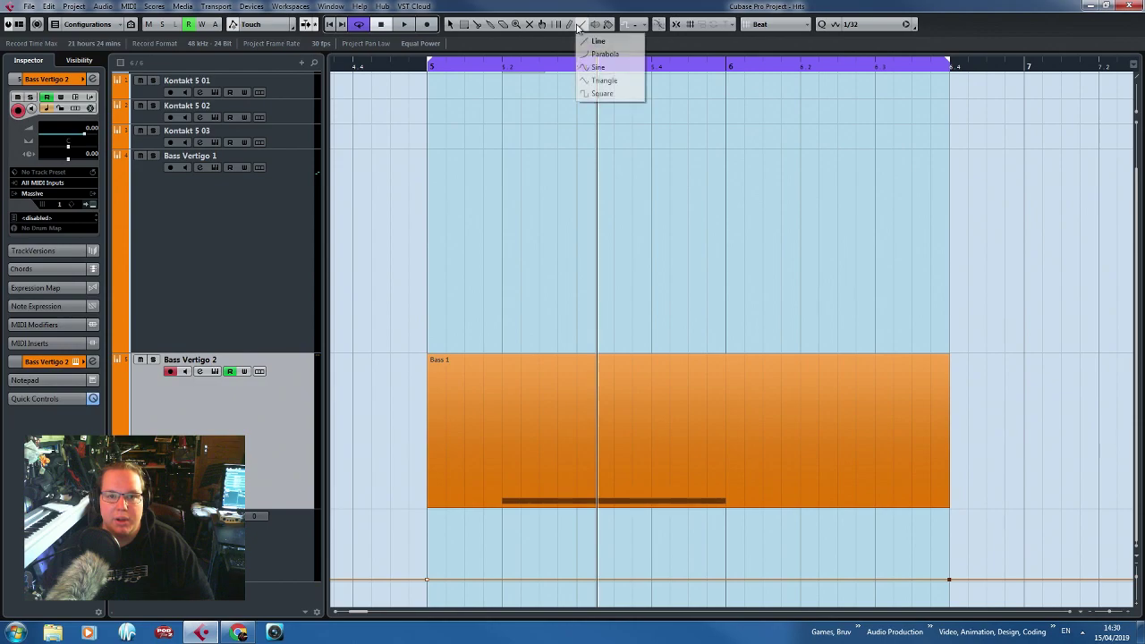
pyautogui.click(606, 56)
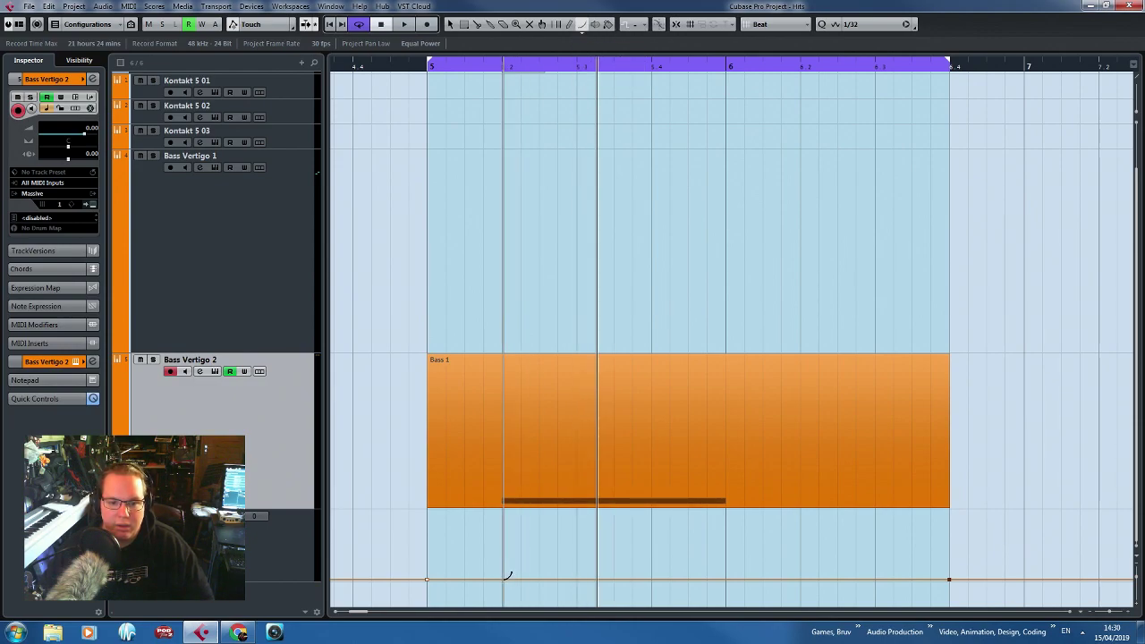
pyautogui.moveTo(507, 575); pyautogui.dragTo(563, 521)
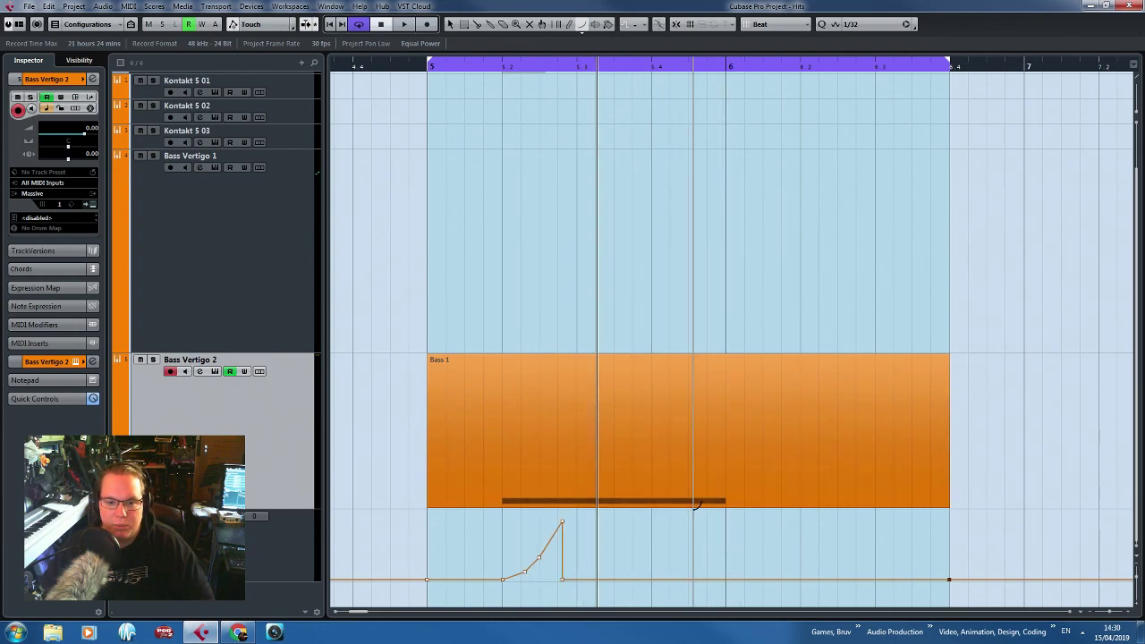
pyautogui.moveTo(693, 510); pyautogui.dragTo(502, 579)
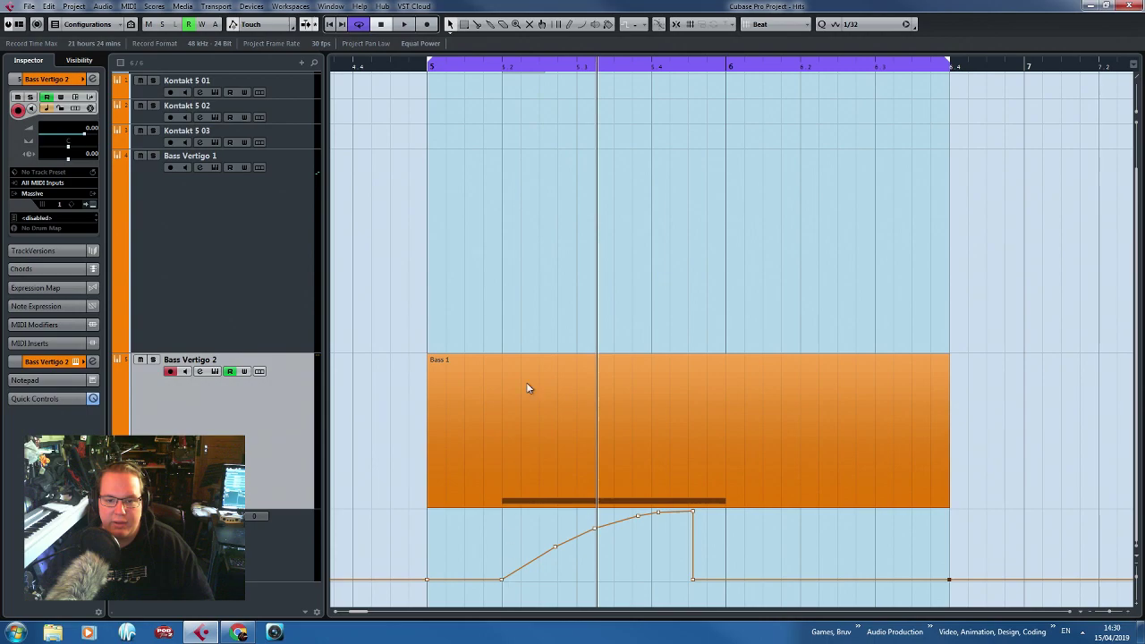
pyautogui.moveTo(694, 582); pyautogui.dragTo(823, 512)
pyautogui.click(479, 89)
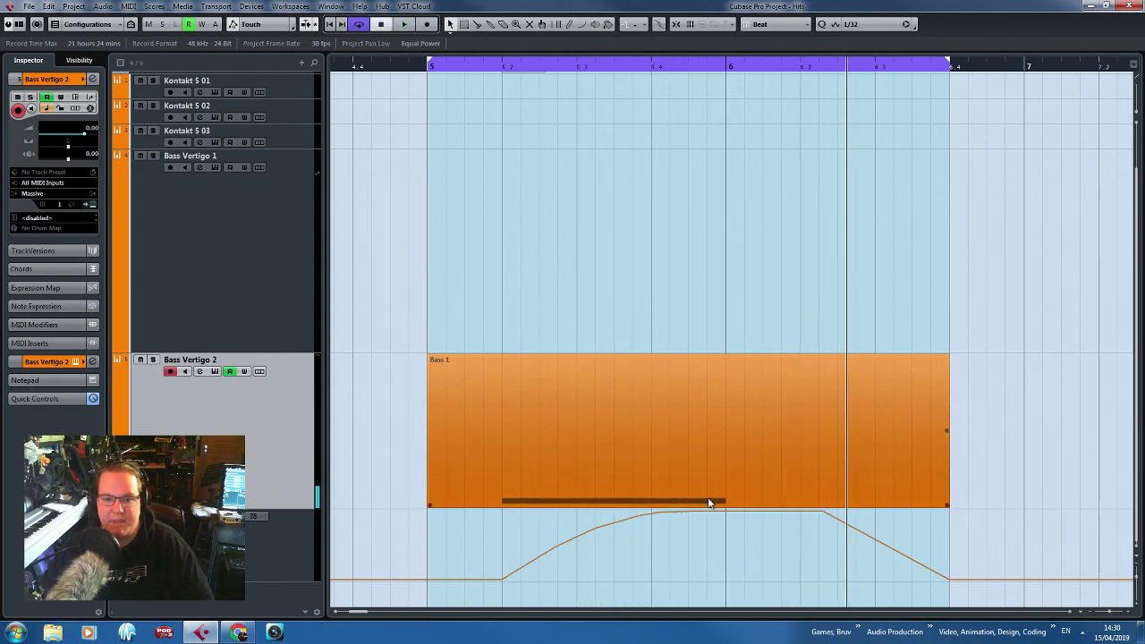
# Redraw the parabolic automation rise from 5.2 so it peaks around bar 6, and play it back.
pyautogui.click(580, 28)
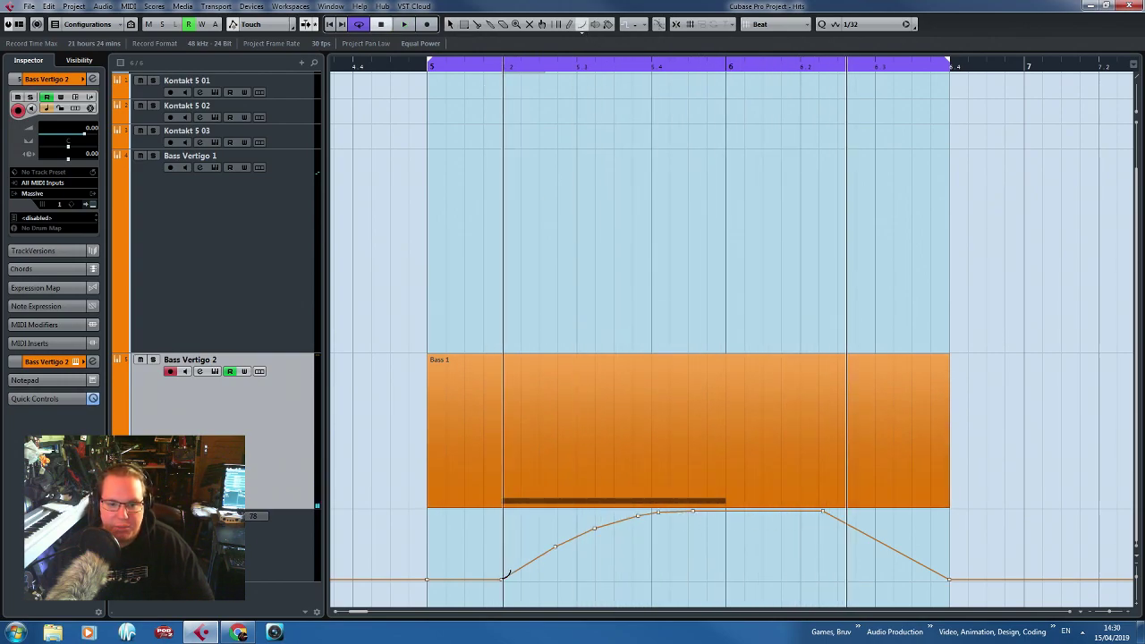
pyautogui.moveTo(502, 580)
pyautogui.mouseDown()
pyautogui.moveTo(741, 506)
pyautogui.moveTo(502, 580)
pyautogui.mouseUp()
pyautogui.click(483, 68)
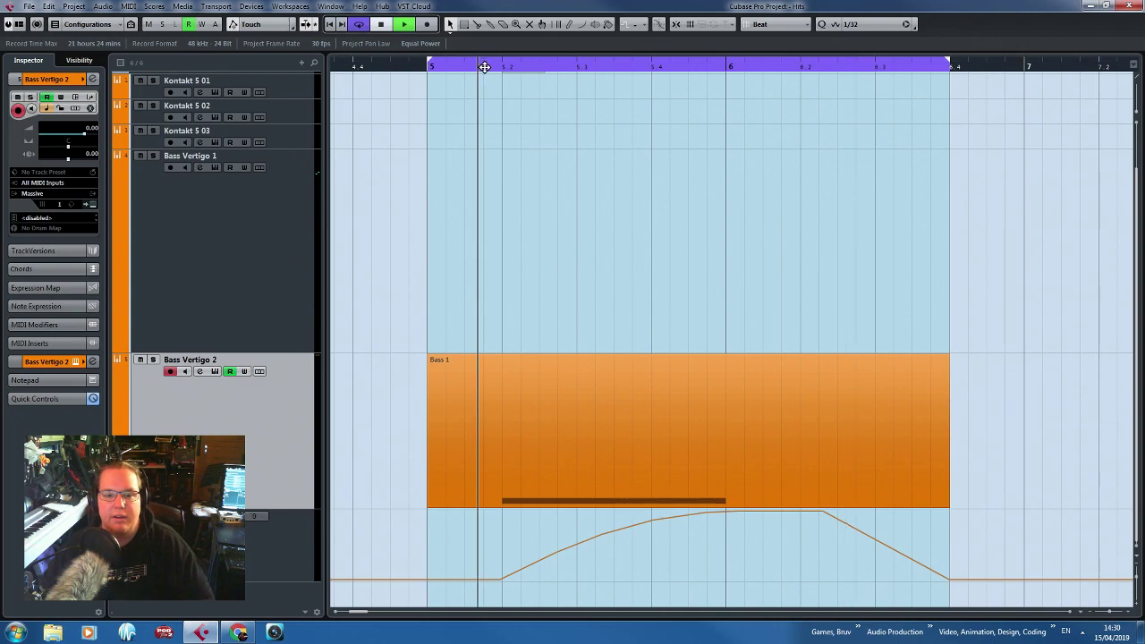
pyautogui.press('space')
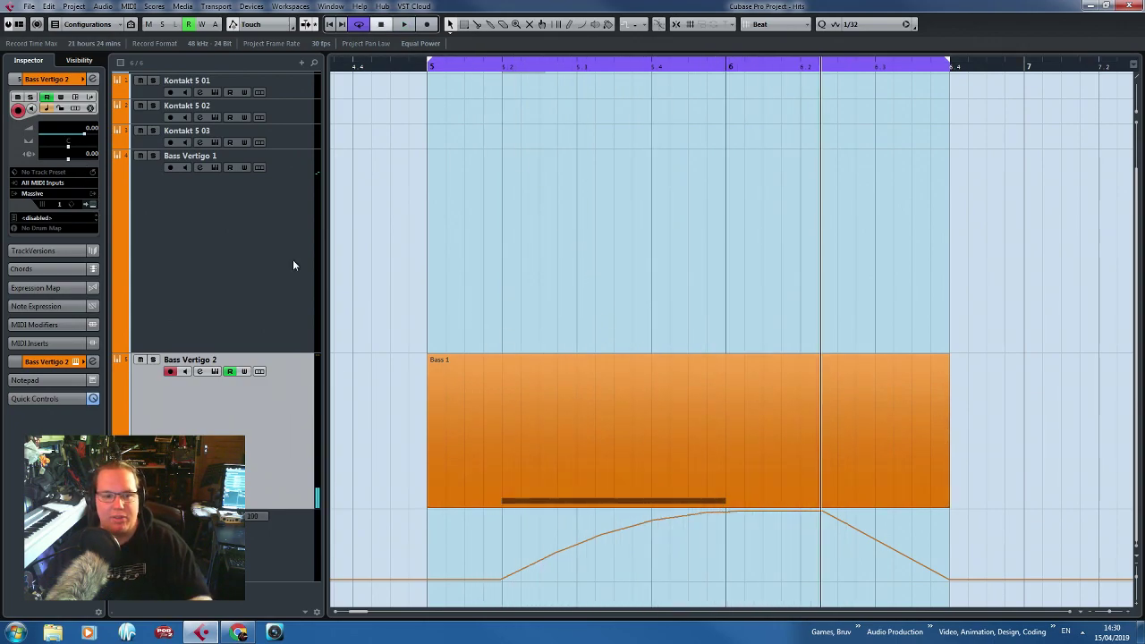
# Open Massive on Bass Vertigo 2 and audition OSC1 wavetables during playback, ending on Square-Saw II.
pyautogui.click(93, 205)
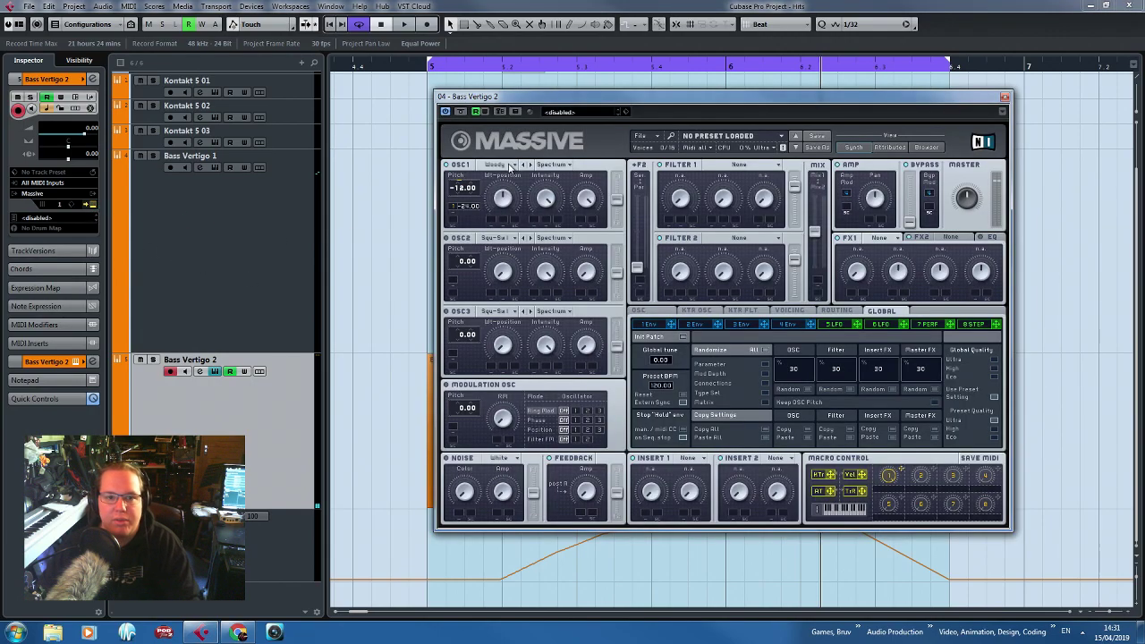
pyautogui.press('space')
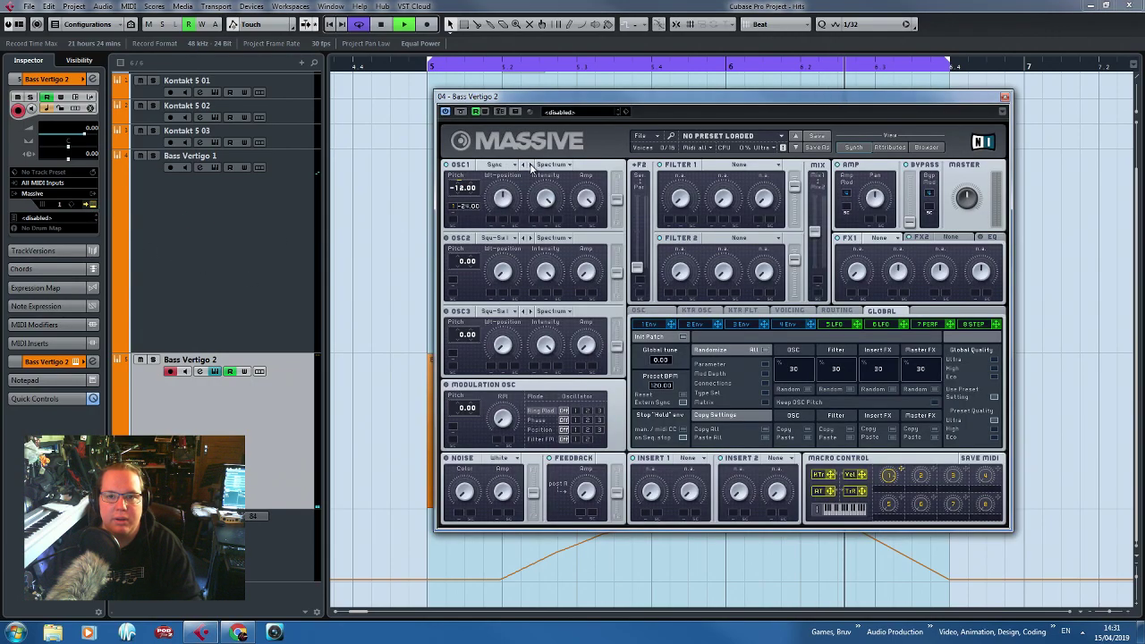
pyautogui.click(525, 165)
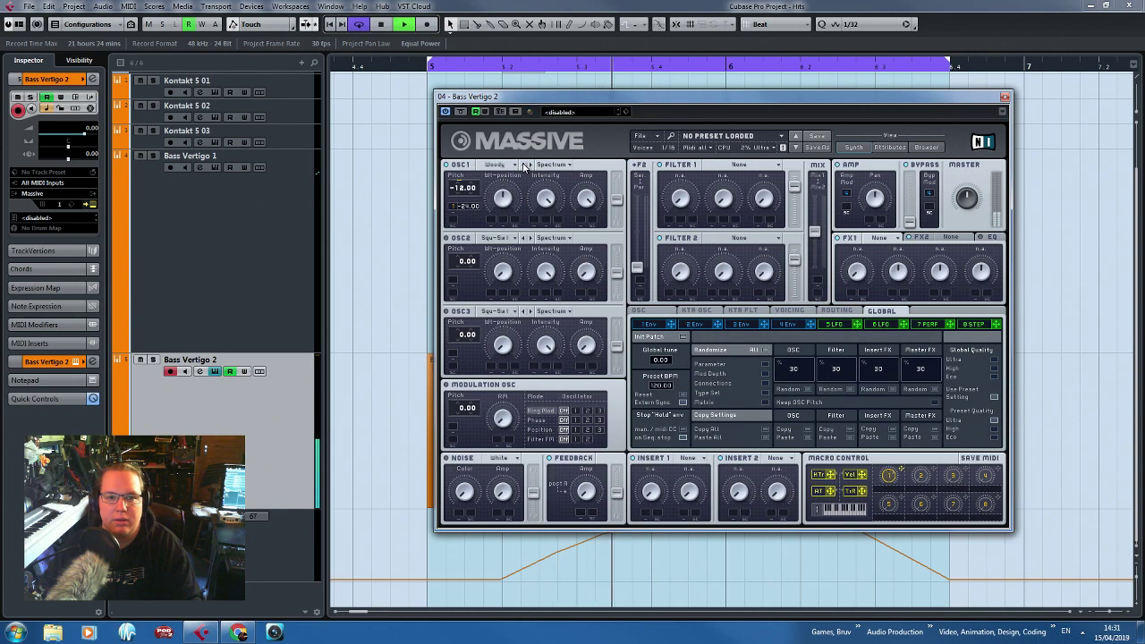
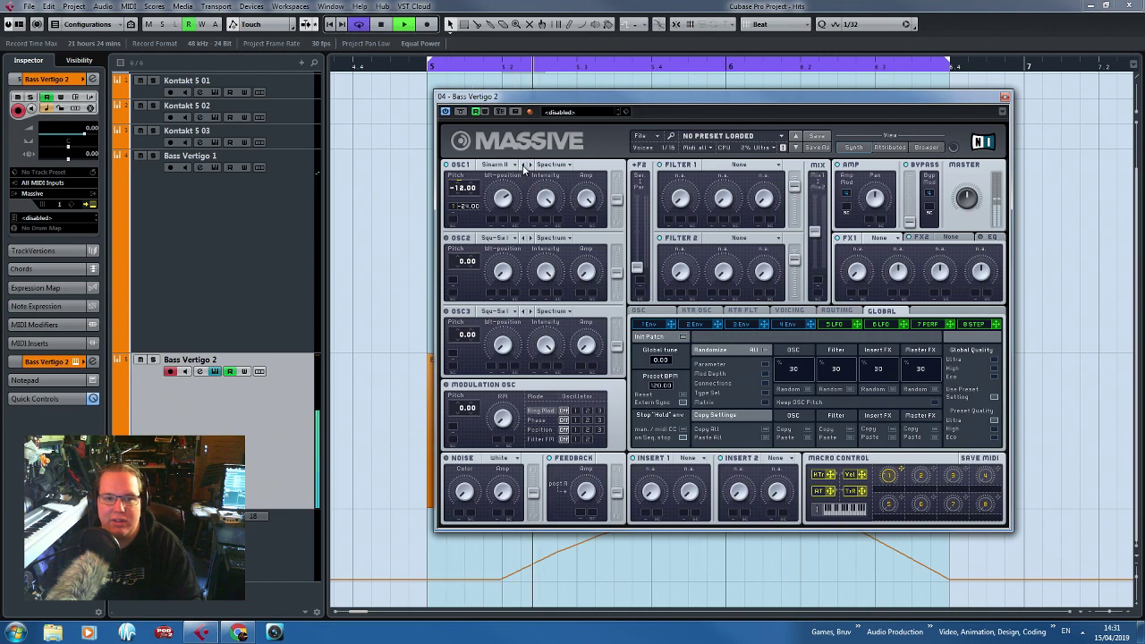
pyautogui.click(525, 167)
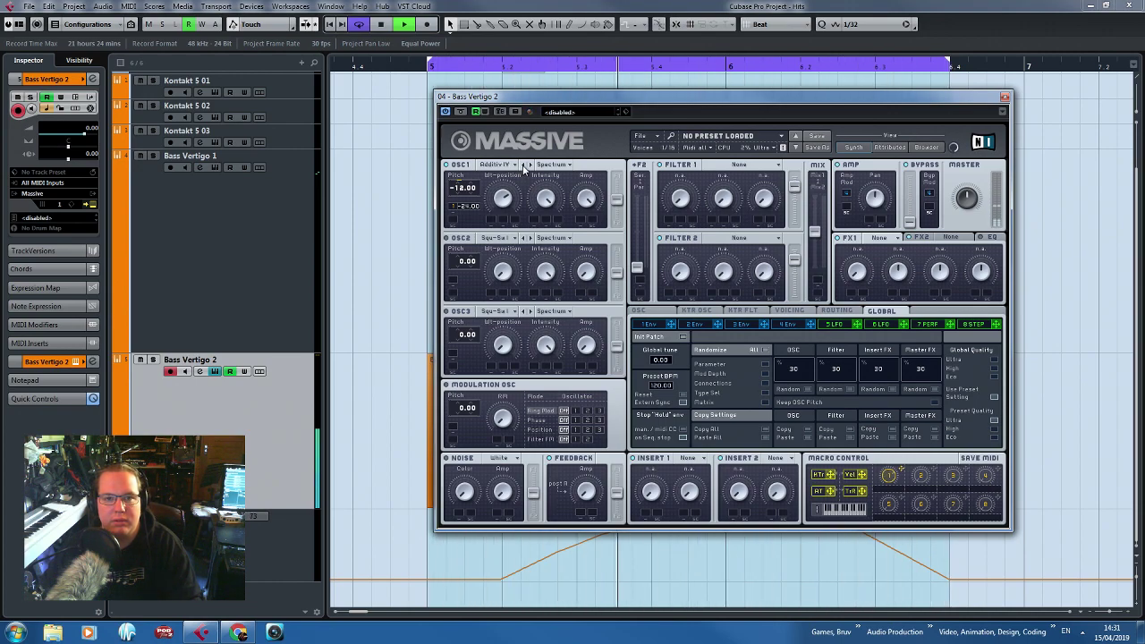
pyautogui.click(525, 167)
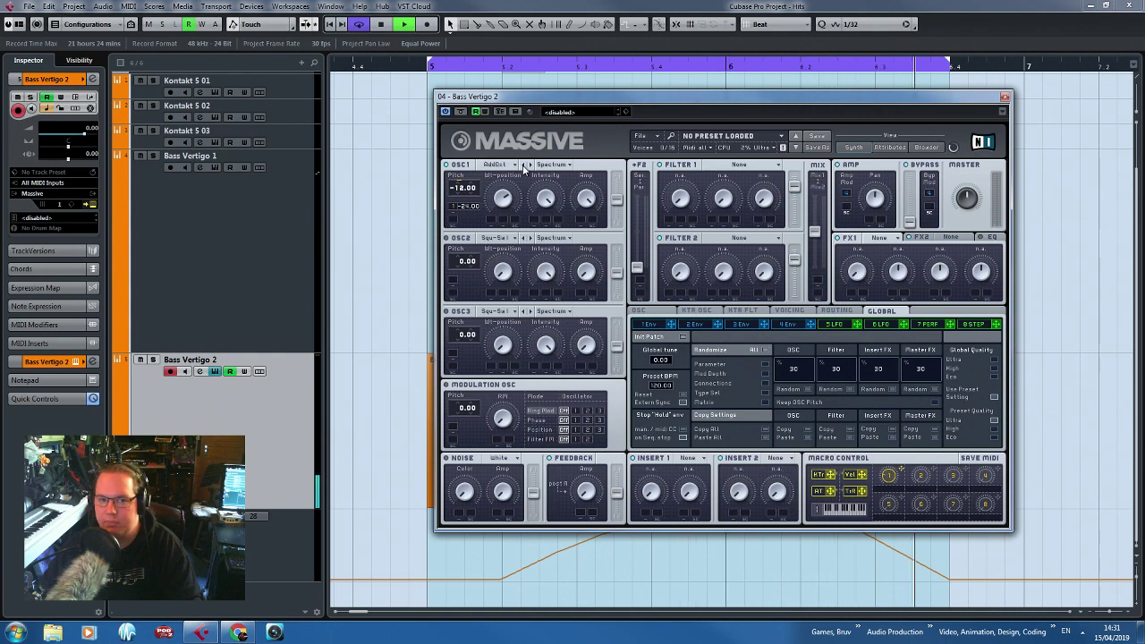
pyautogui.click(497, 165)
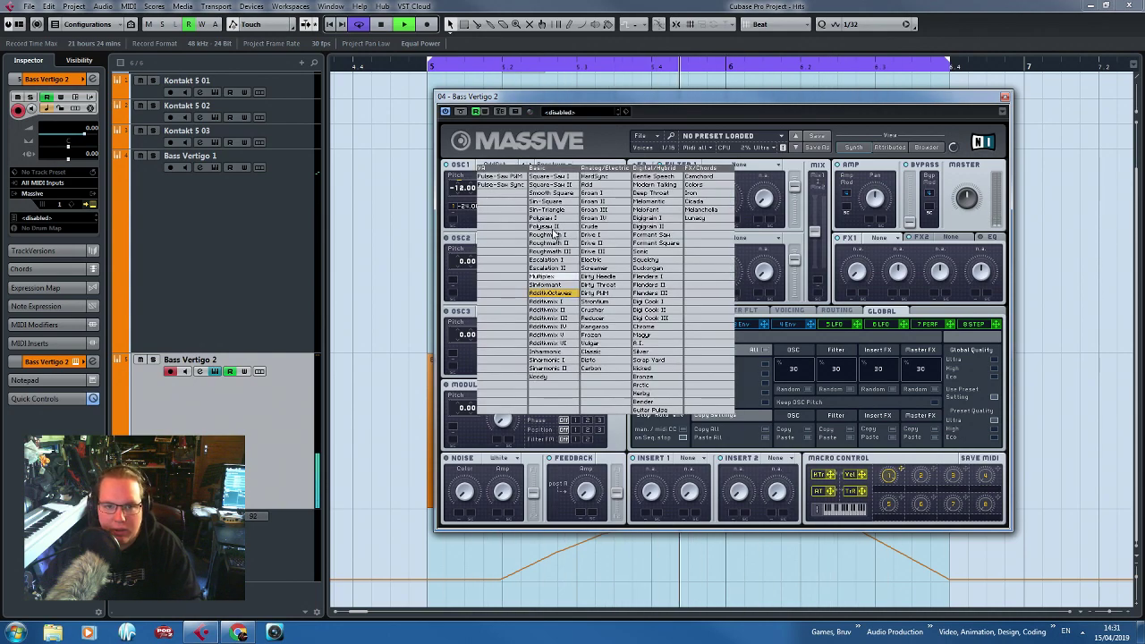
pyautogui.click(555, 201)
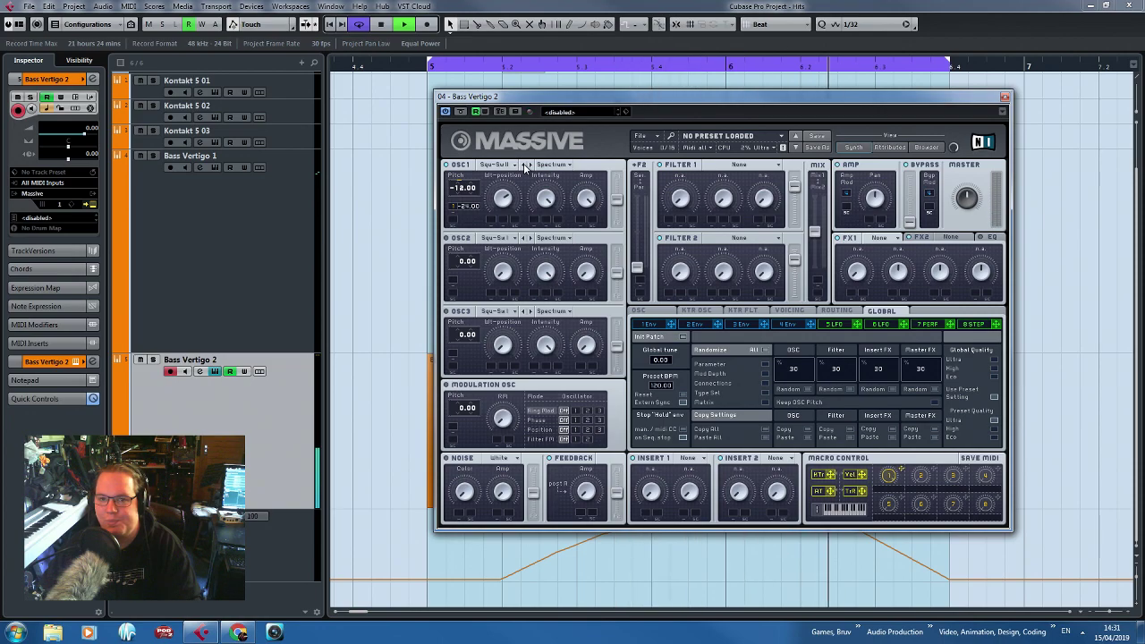
# Shorten the playback loop to run from just before 5.2 to just after bar 6, and start playback.
pyautogui.moveTo(645, 101); pyautogui.dragTo(696, 387)
pyautogui.moveTo(945, 62); pyautogui.dragTo(747, 64)
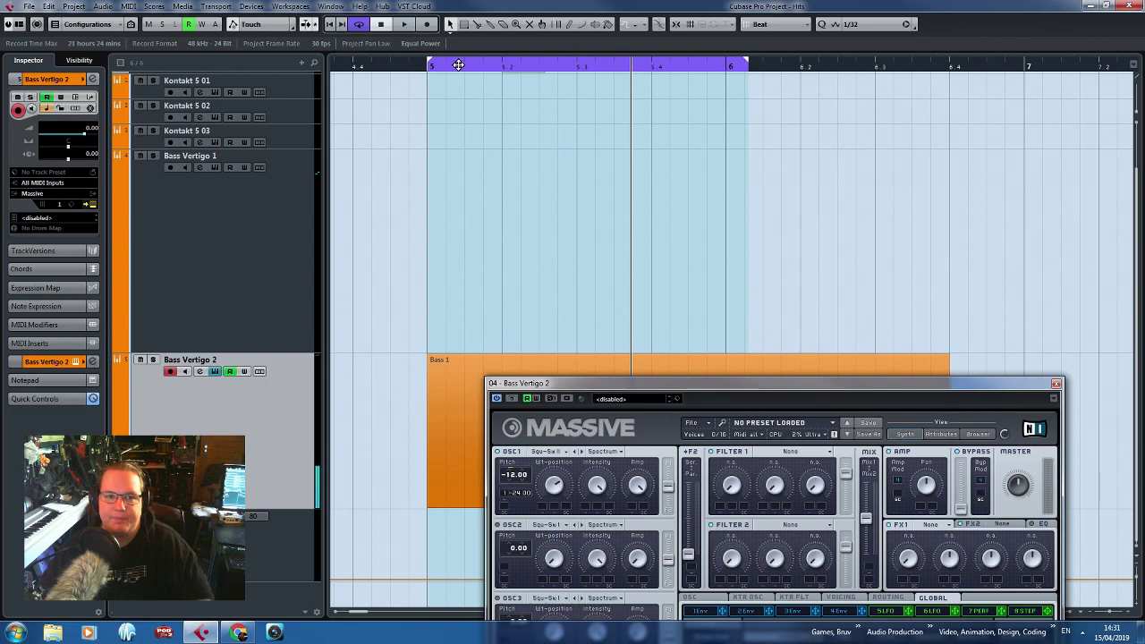
pyautogui.moveTo(430, 62); pyautogui.dragTo(482, 62)
pyautogui.press('space')
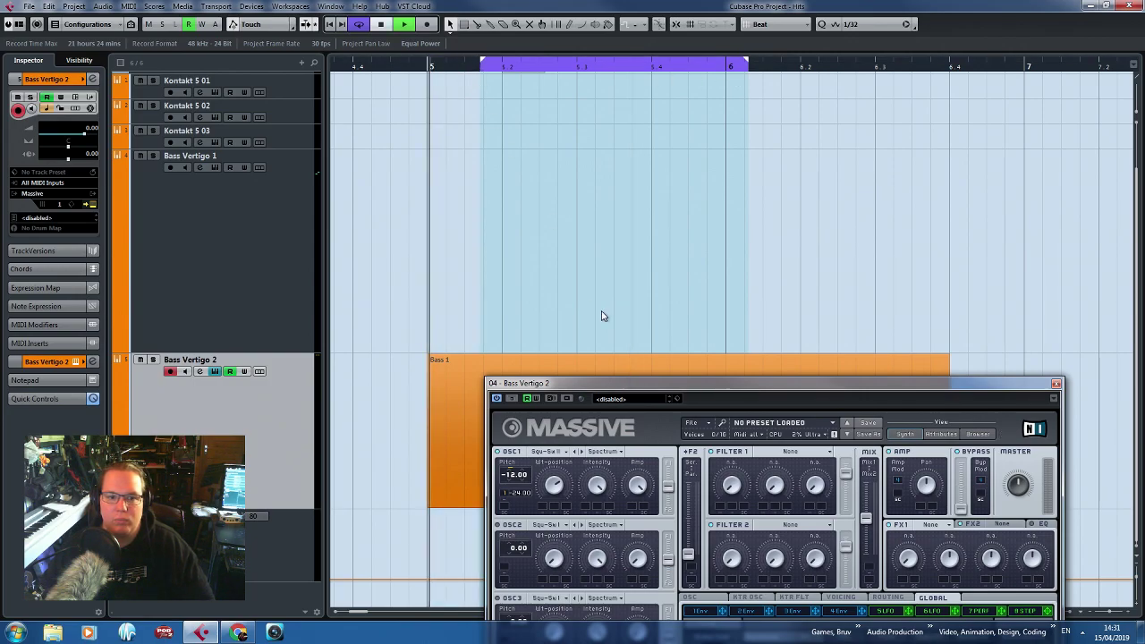
# Audition other OSC1 wavetables in Massive over the looped sweep, including Acid and Melomantic.
pyautogui.moveTo(628, 392); pyautogui.dragTo(633, 125)
pyautogui.click(559, 185)
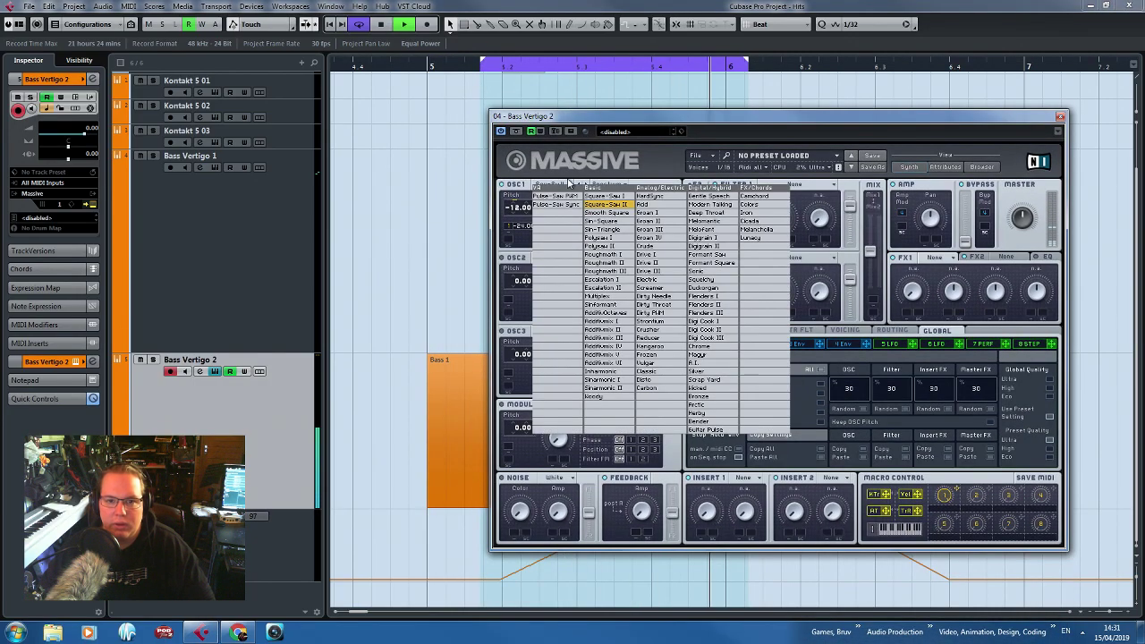
pyautogui.click(663, 207)
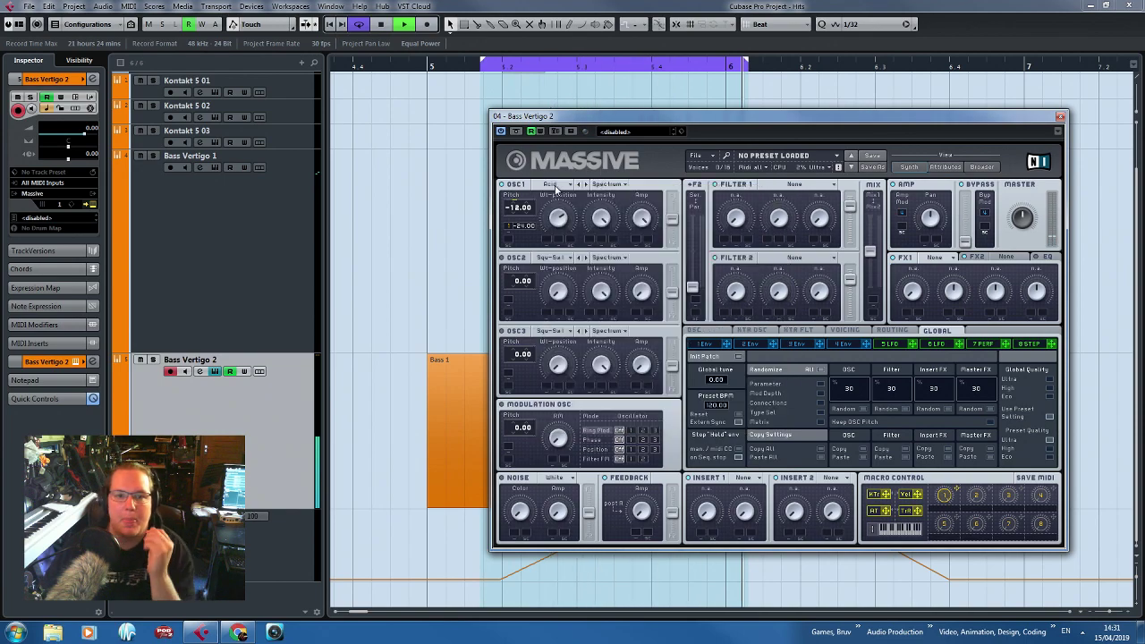
pyautogui.click(584, 183)
pyautogui.click(649, 240)
pyautogui.click(559, 184)
pyautogui.click(706, 221)
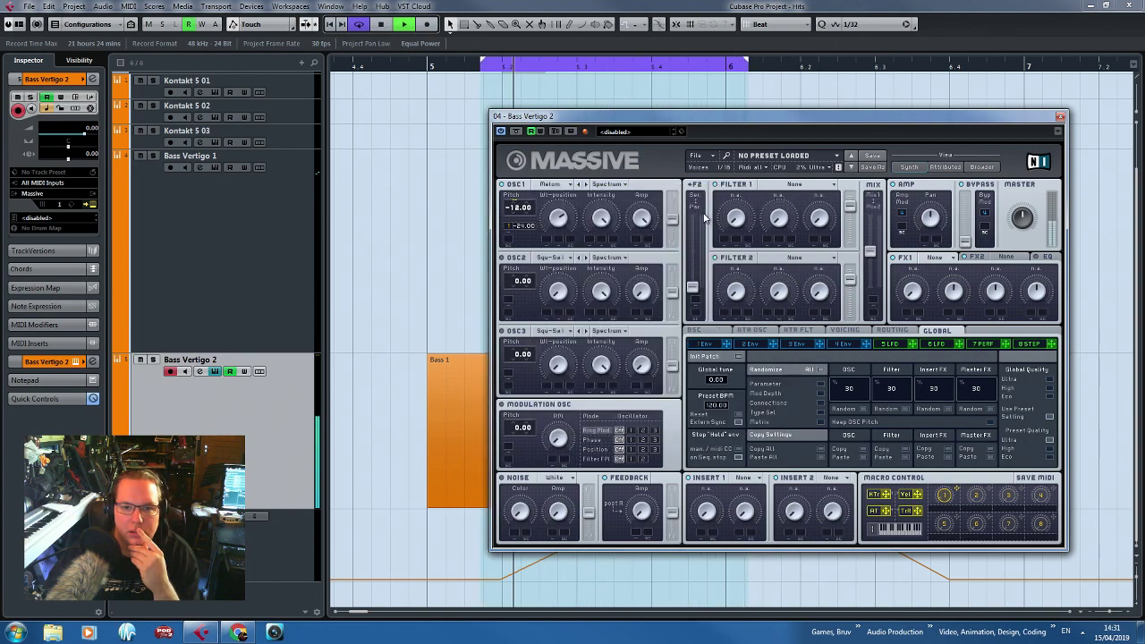
# Step OSC1 backwards through the Bender, Herby, Bronze and Silver wavetables to Magyr while the sweep loops.
pyautogui.click(562, 185)
pyautogui.click(582, 184)
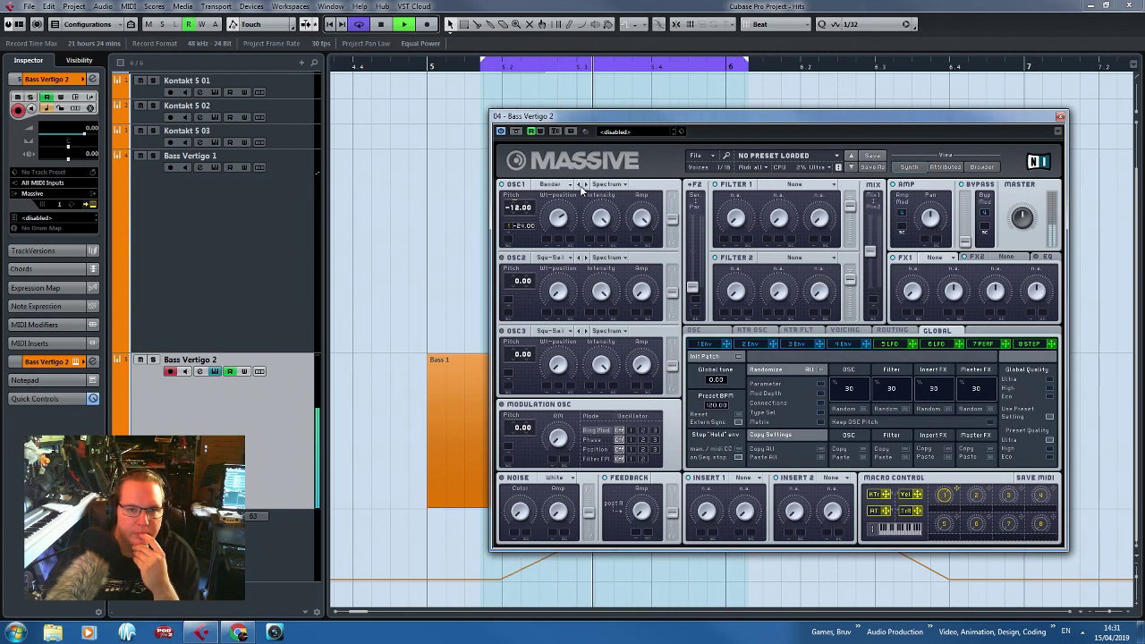
pyautogui.click(582, 184)
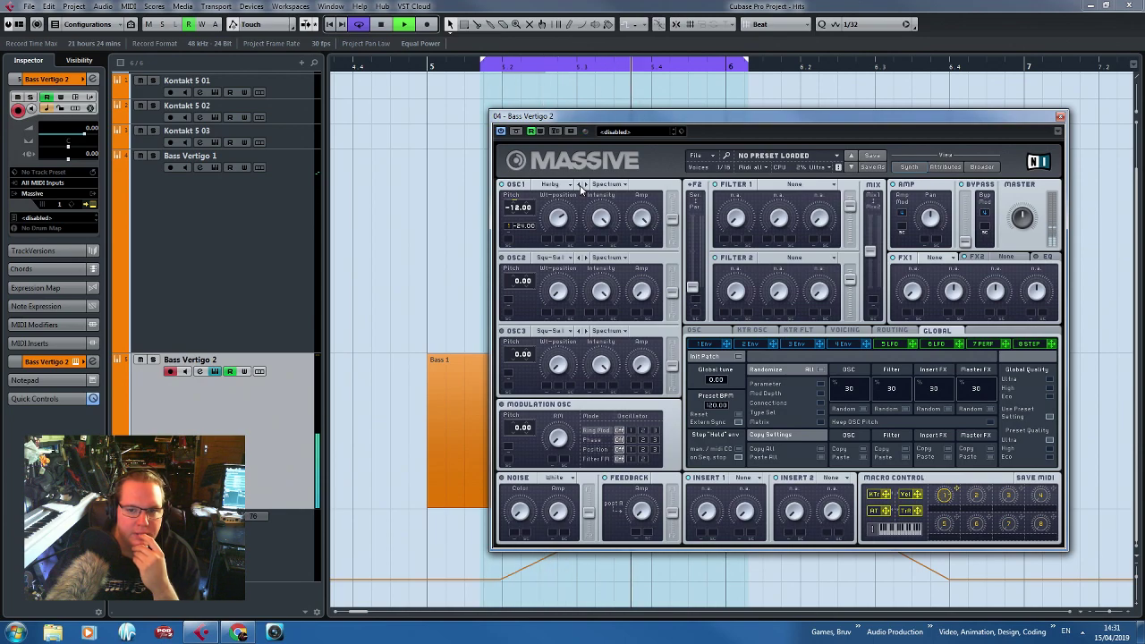
pyautogui.click(582, 184)
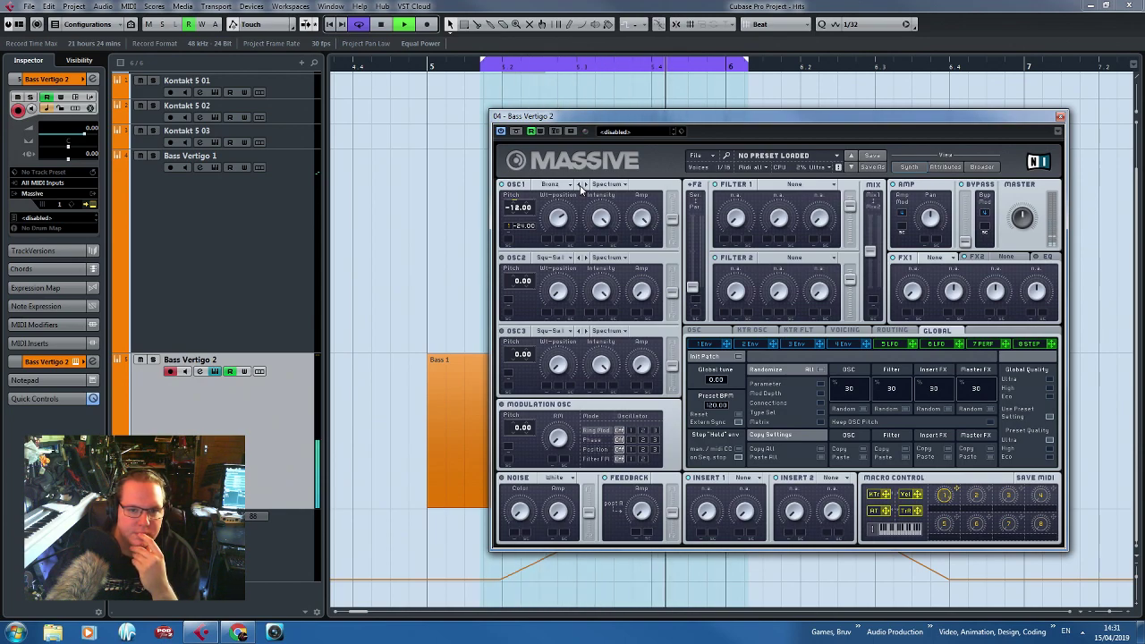
pyautogui.click(582, 184)
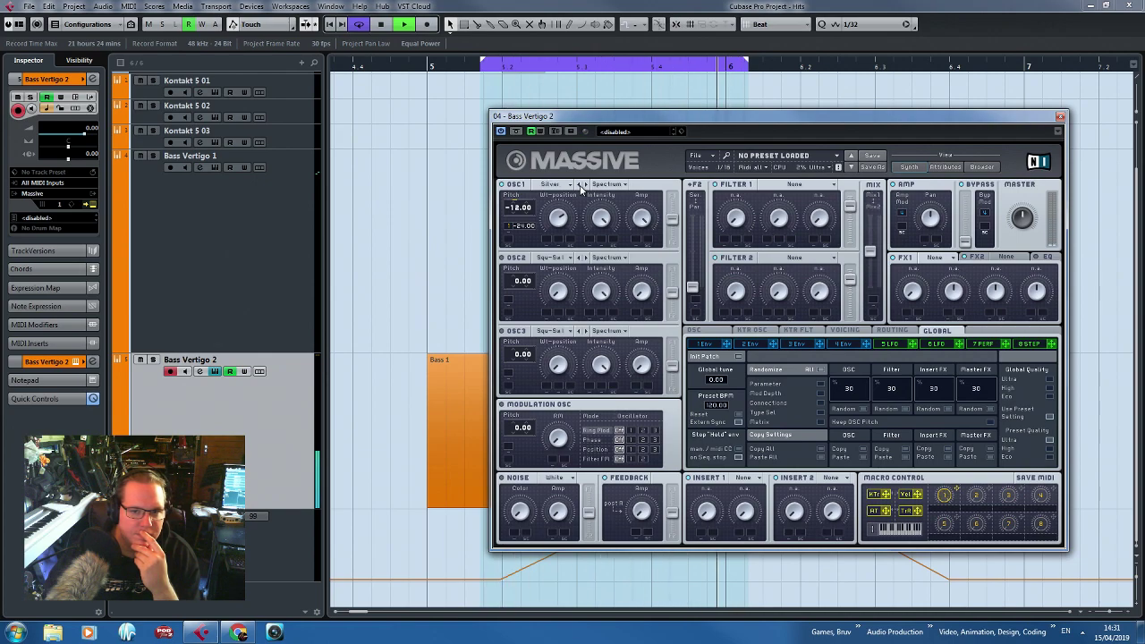
pyautogui.click(581, 184)
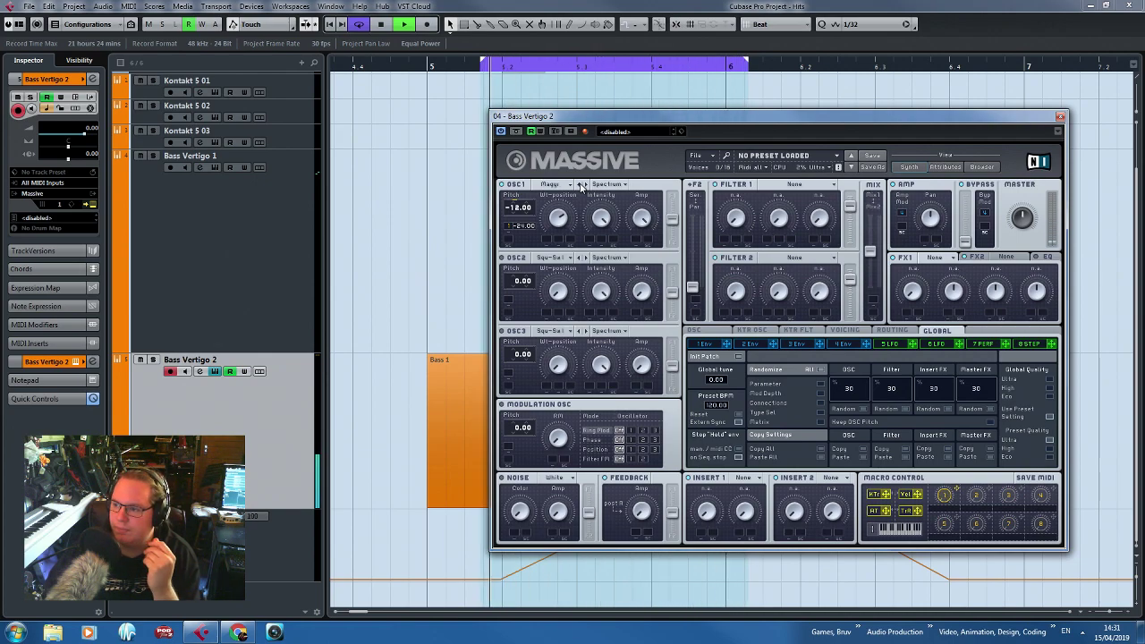
# Audition more OSC1 wavetables in Massive over the looped sweep, including Chrome, ending on Vulgar.
pyautogui.click(582, 184)
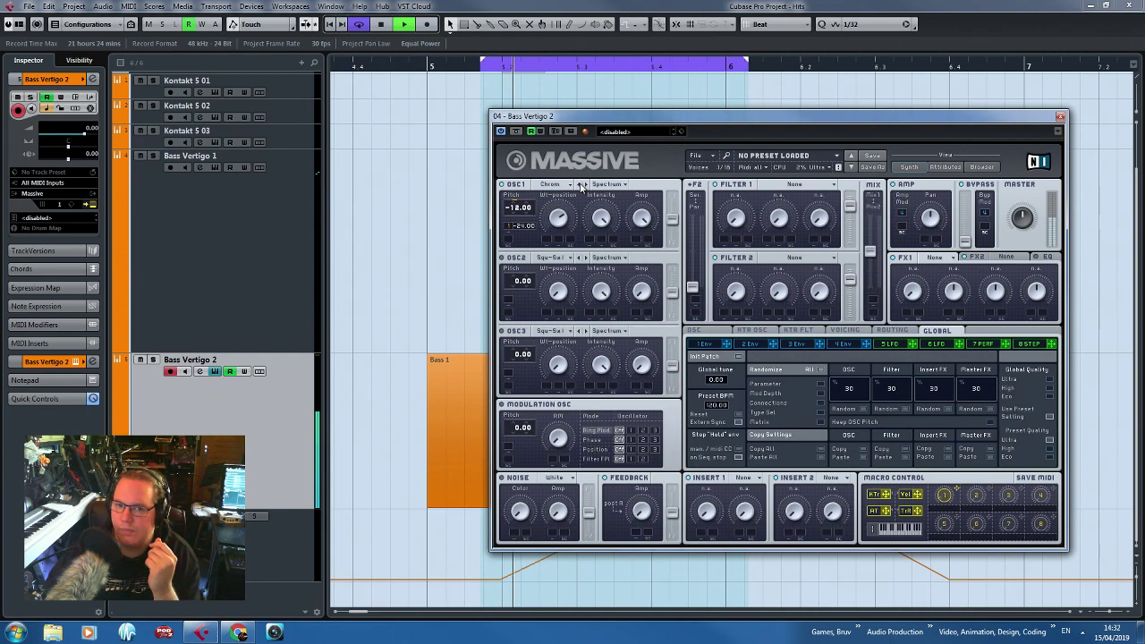
pyautogui.click(581, 184)
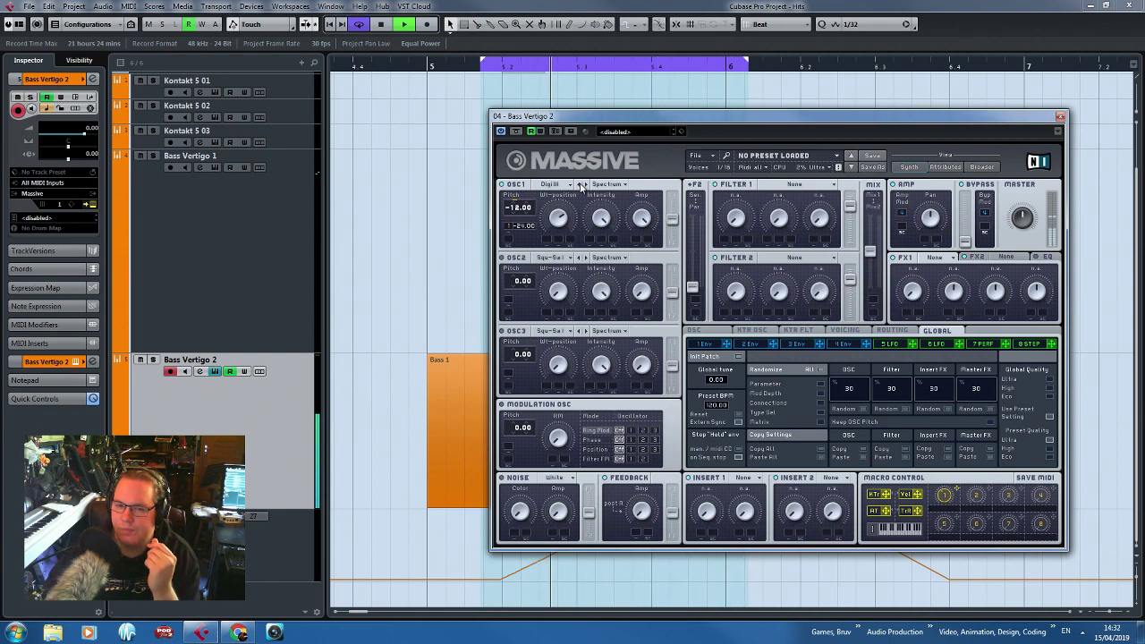
pyautogui.click(581, 184)
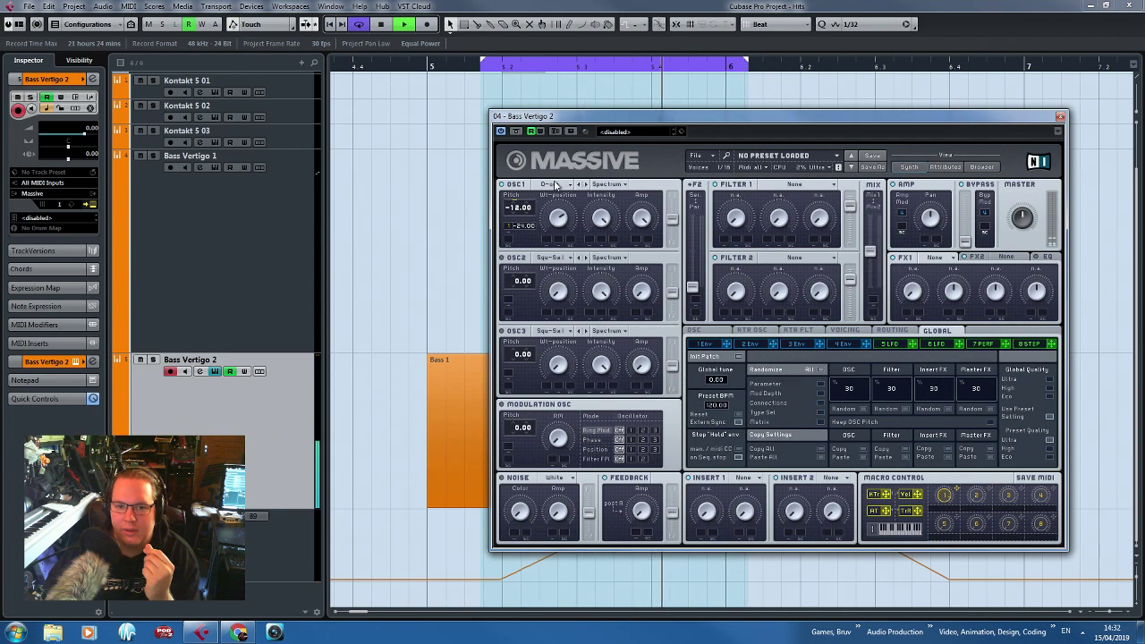
pyautogui.click(555, 184)
pyautogui.click(660, 391)
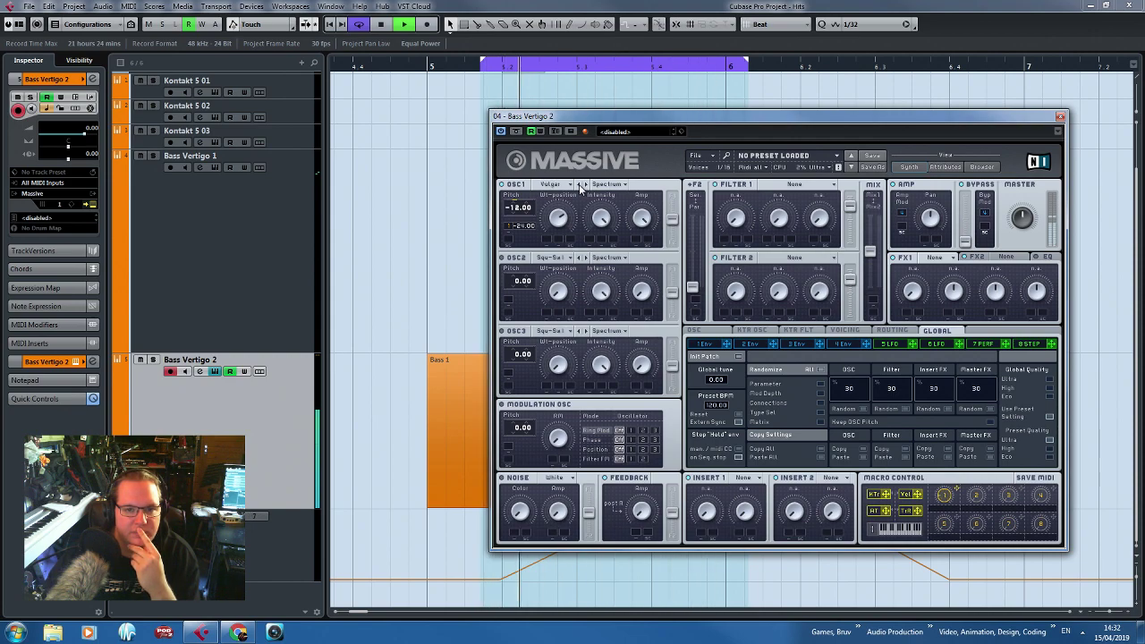
# Return OSC1 to the Square-Saw II wavetable from the beginning of the wavetable list.
pyautogui.click(553, 184)
pyautogui.click(563, 197)
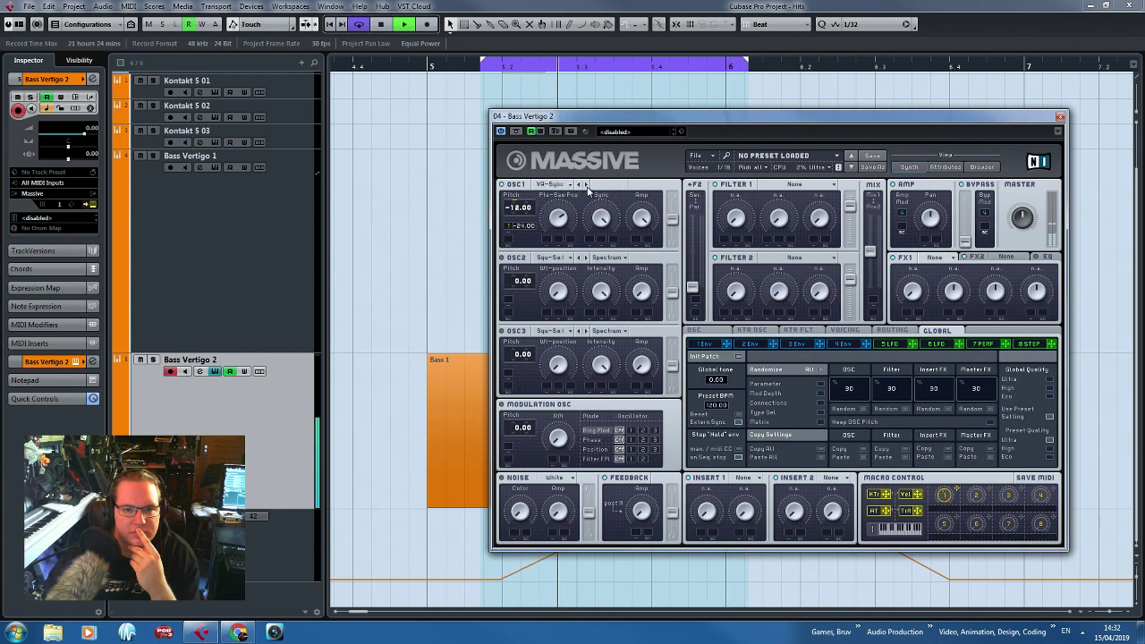
pyautogui.click(586, 184)
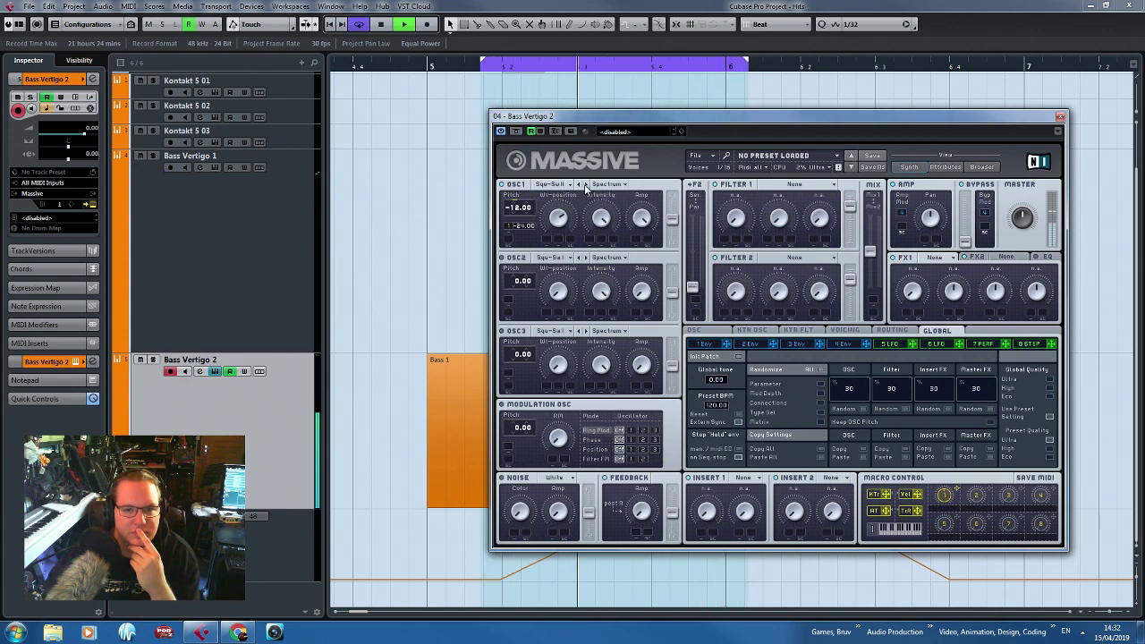
# Change the OSC1 wavetable mode from Spectrum to Bend -/+, trying the plain Bend variant on the way.
pyautogui.click(609, 183)
pyautogui.click(612, 190)
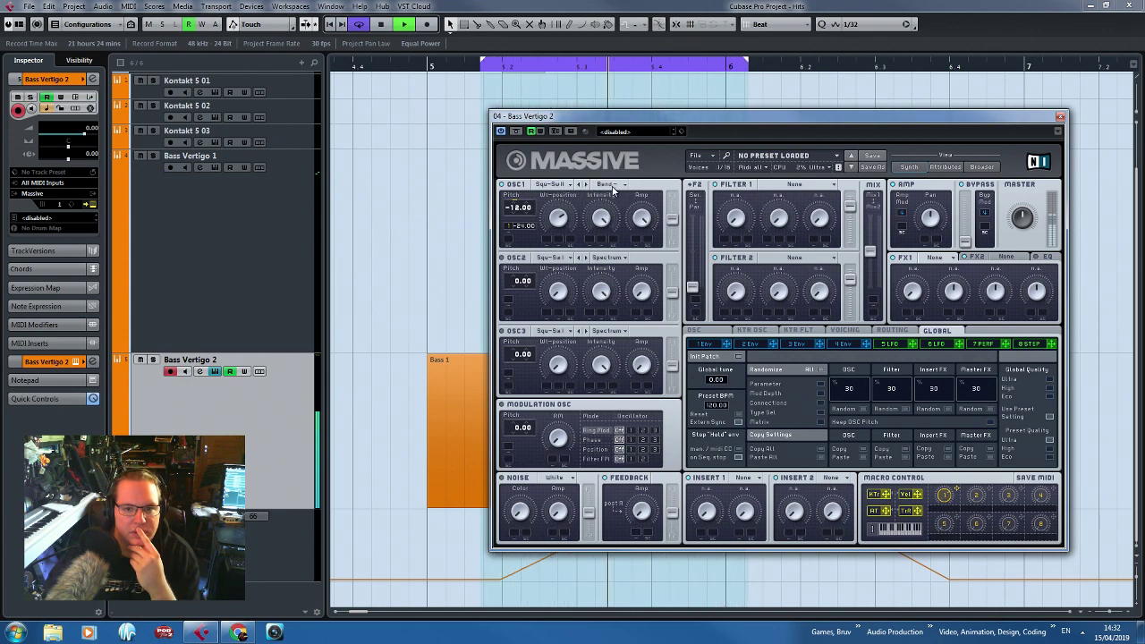
pyautogui.click(612, 189)
pyautogui.click(605, 185)
# Step OSC1 forwards through the wavetables in Bend -/+ mode, auditioning Esca II, SinForm and AddOct and ending on Additiv II.
pyautogui.click(576, 184)
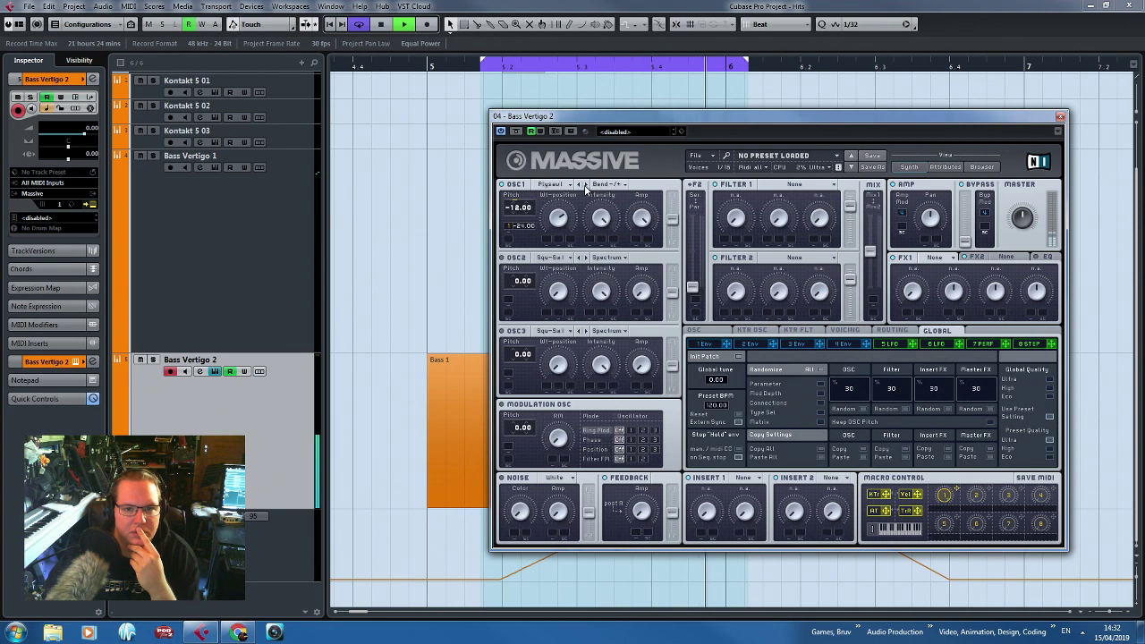
pyautogui.click(586, 185)
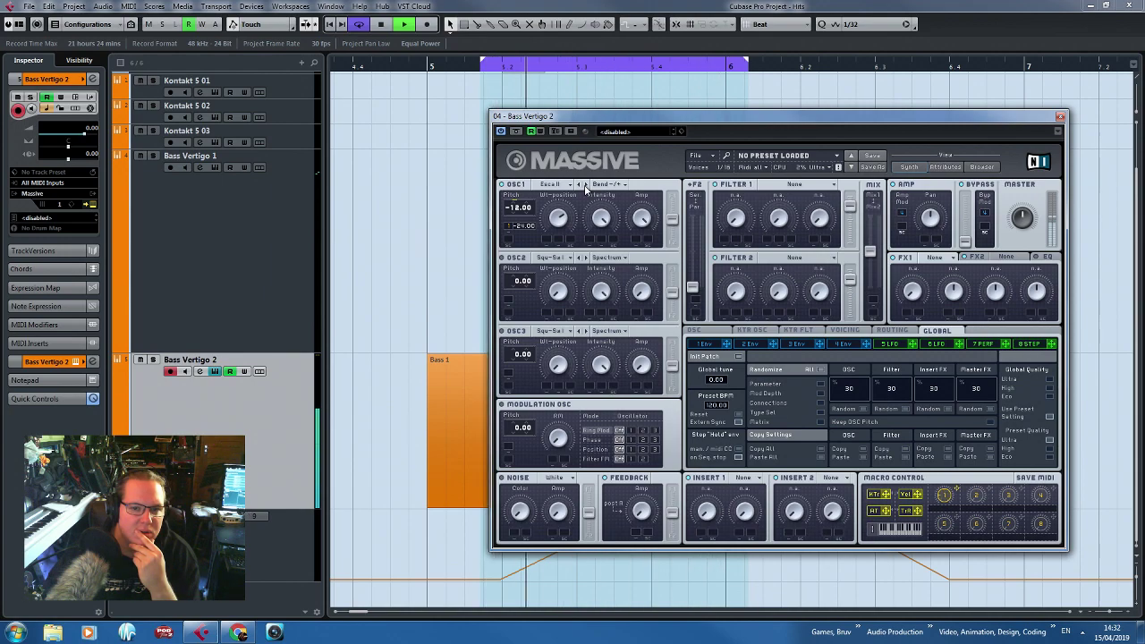
pyautogui.click(586, 184)
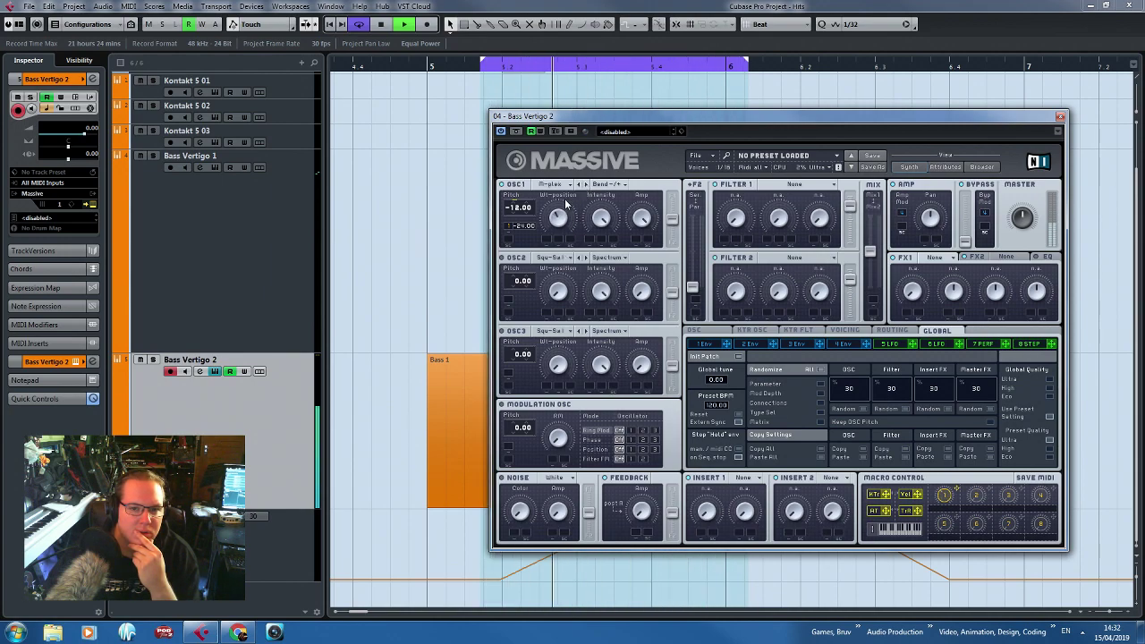
pyautogui.click(587, 184)
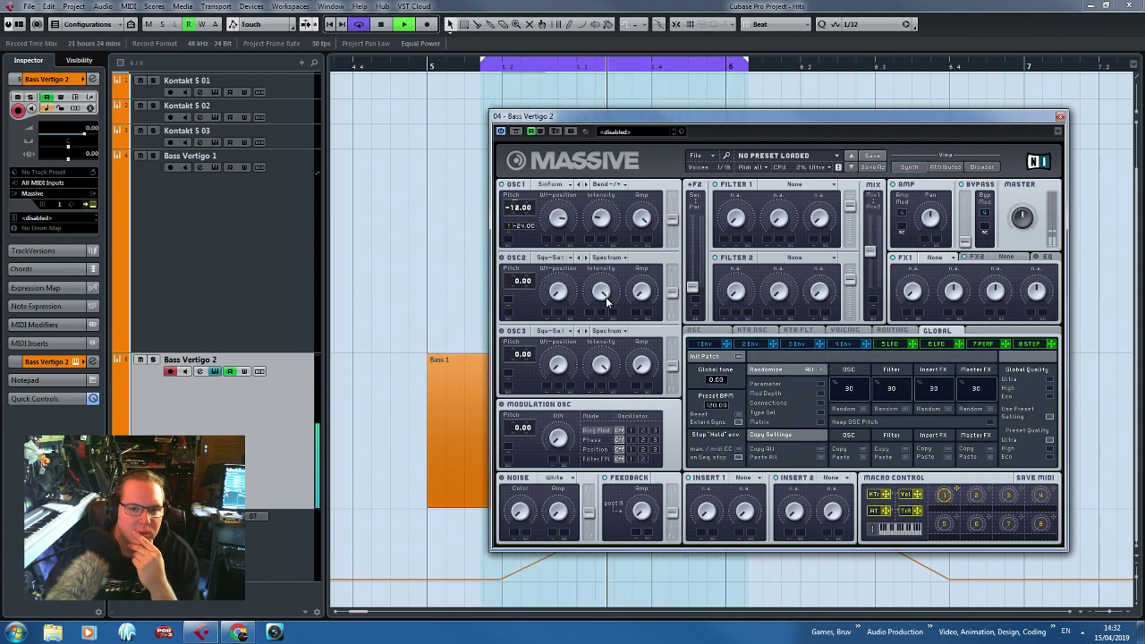
pyautogui.click(587, 185)
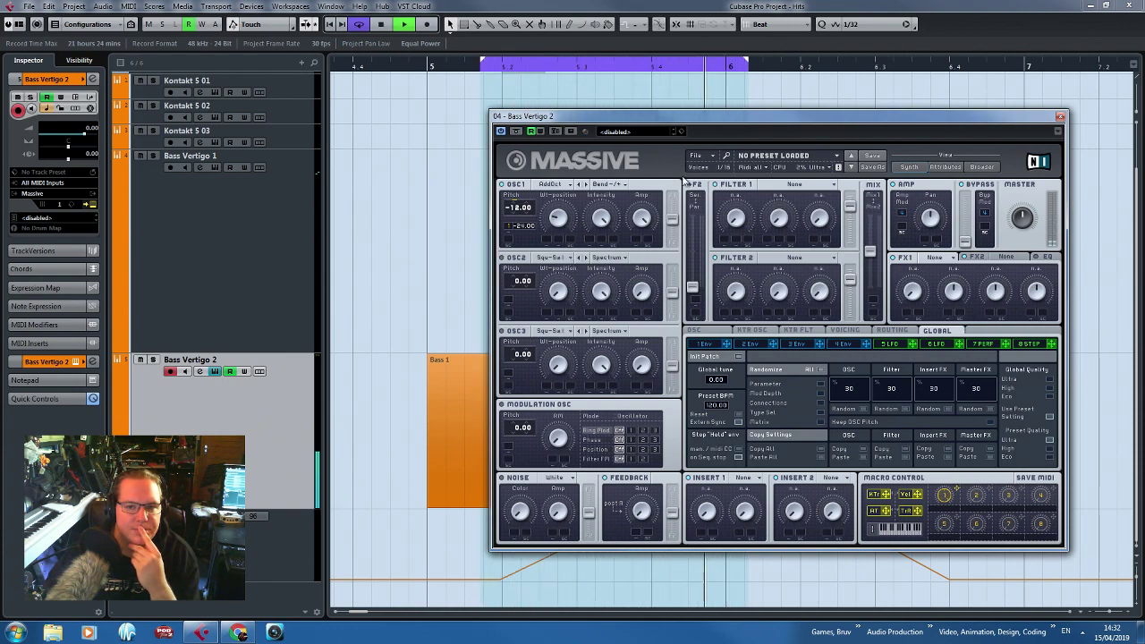
pyautogui.click(587, 185)
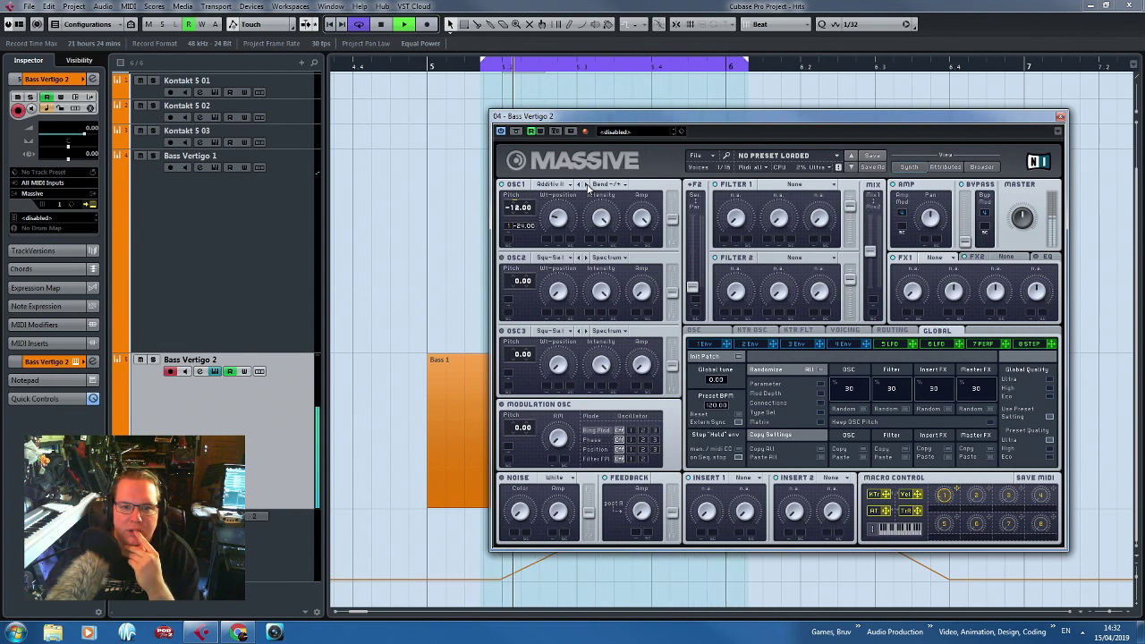
# Audition wavetables for OSC1 and settle on Sinarm I in Spectrum mode.
pyautogui.click(587, 185)
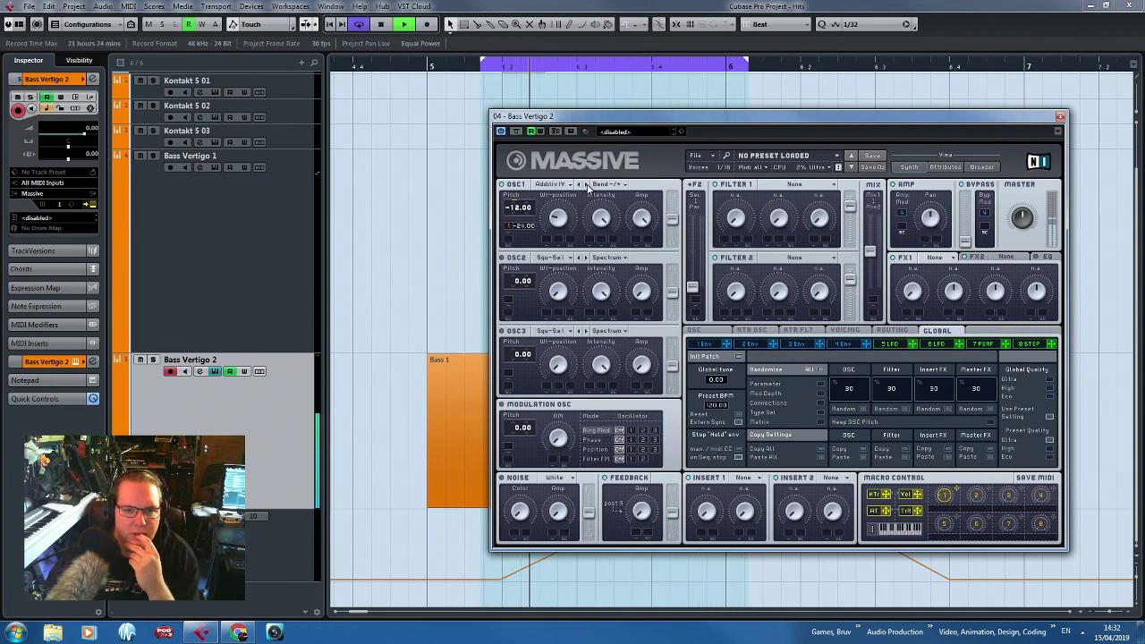
pyautogui.click(587, 184)
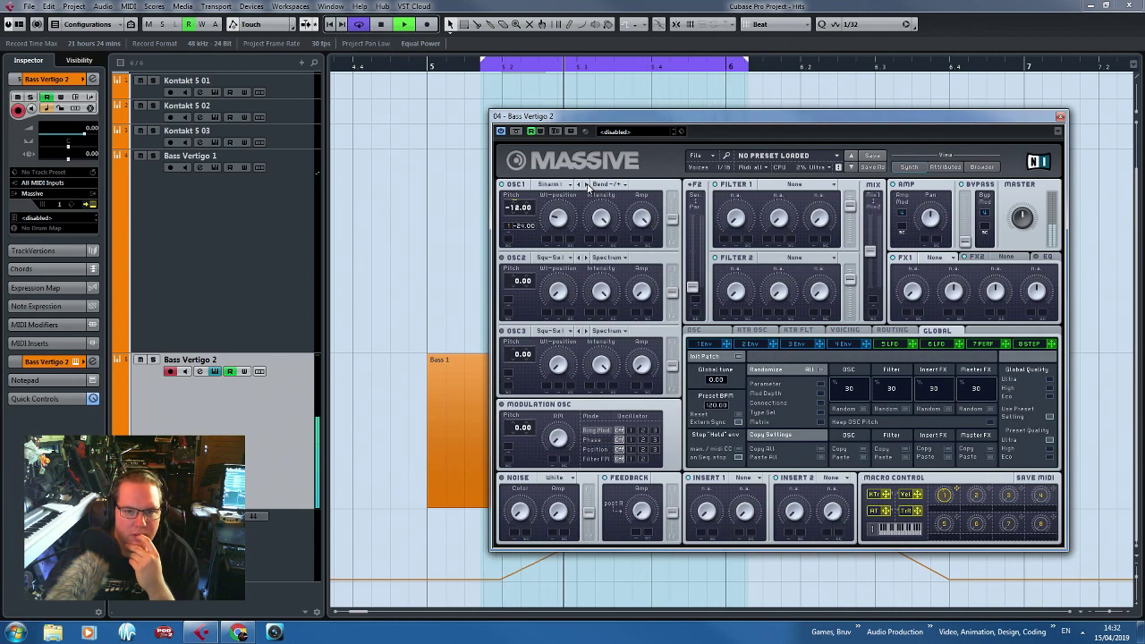
pyautogui.click(586, 184)
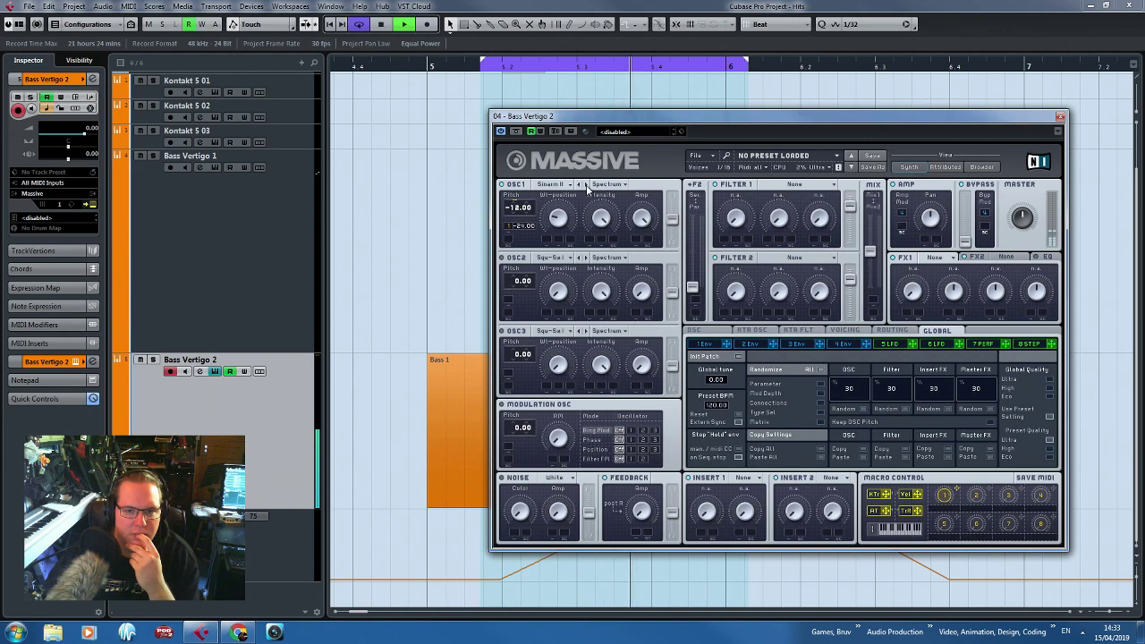
pyautogui.click(580, 185)
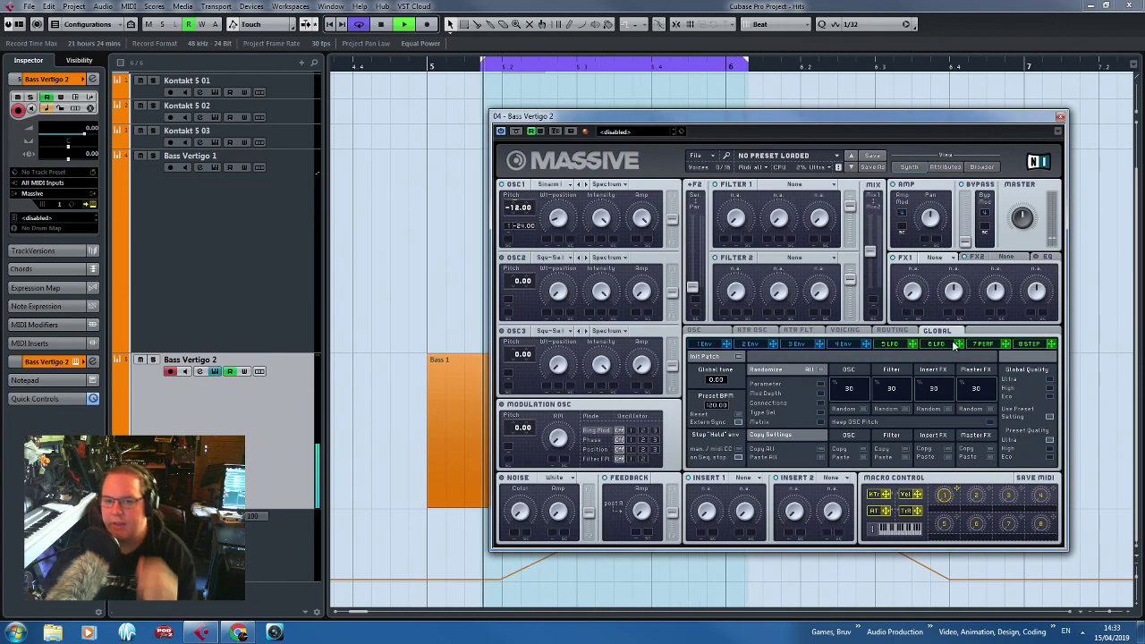
# Reshape envelope 4 with a higher decay level and a longer release.
pyautogui.click(844, 345)
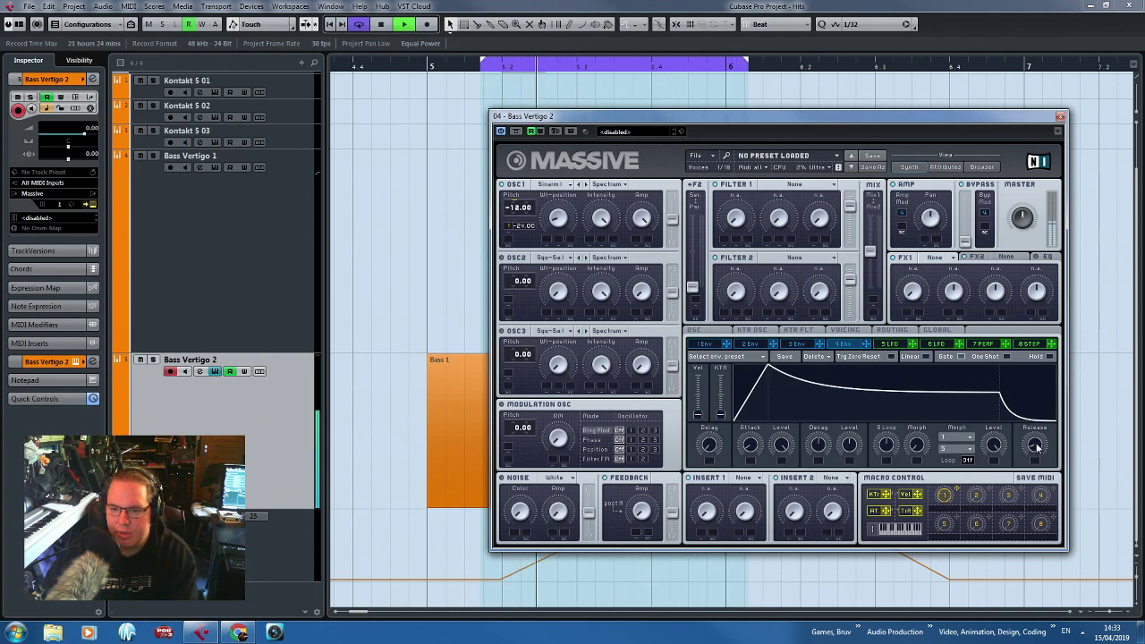
pyautogui.moveTo(781, 445); pyautogui.dragTo(854, 432)
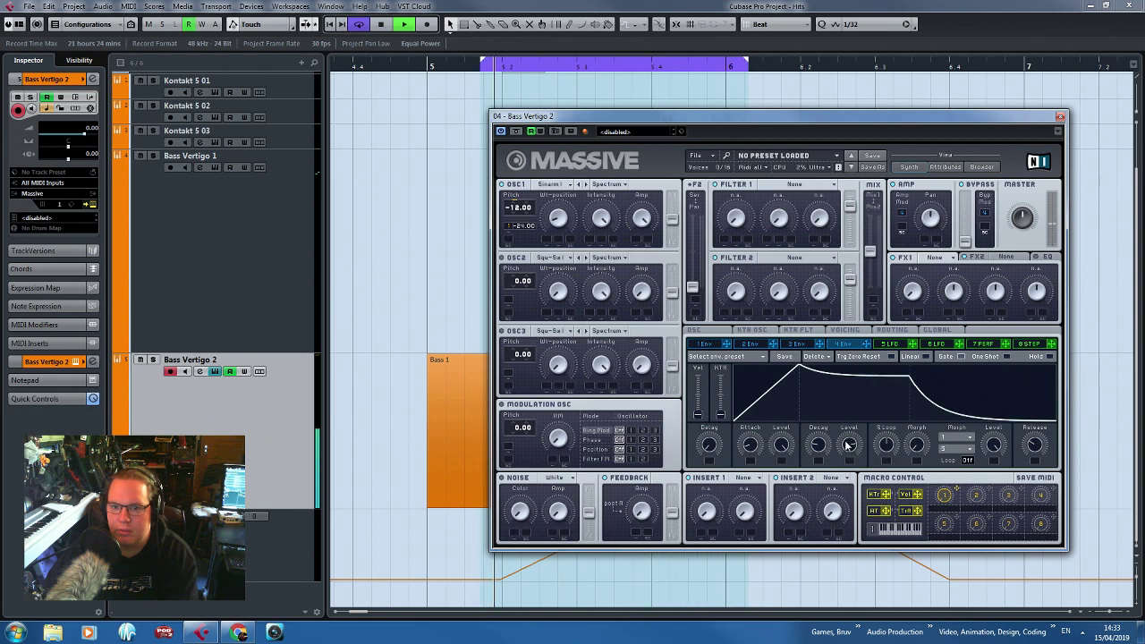
pyautogui.moveTo(1034, 452); pyautogui.dragTo(1035, 443)
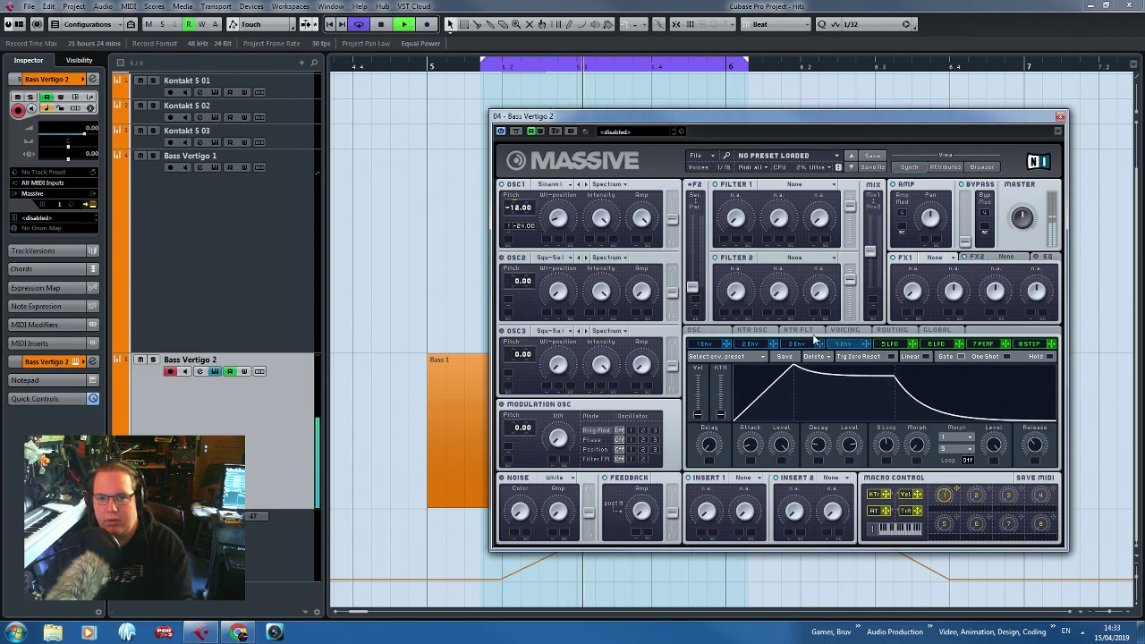
# Reposition the synth window, enable OSC2 and step through its wavetables to Acid.
pyautogui.moveTo(980, 117); pyautogui.dragTo(654, 120)
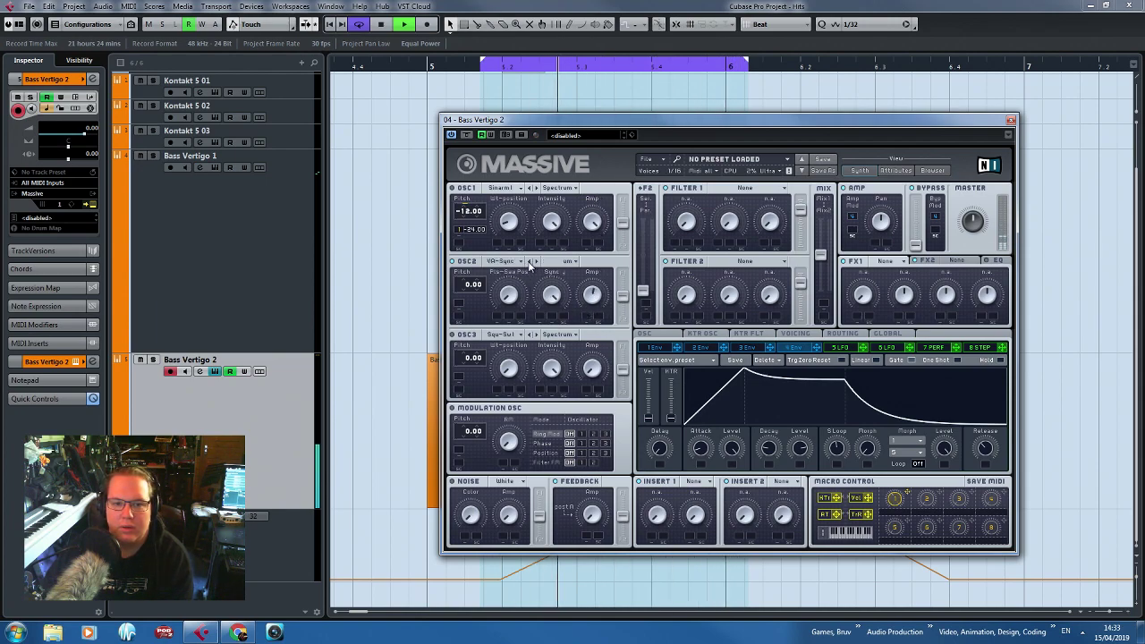
pyautogui.click(508, 261)
pyautogui.click(539, 267)
pyautogui.click(538, 265)
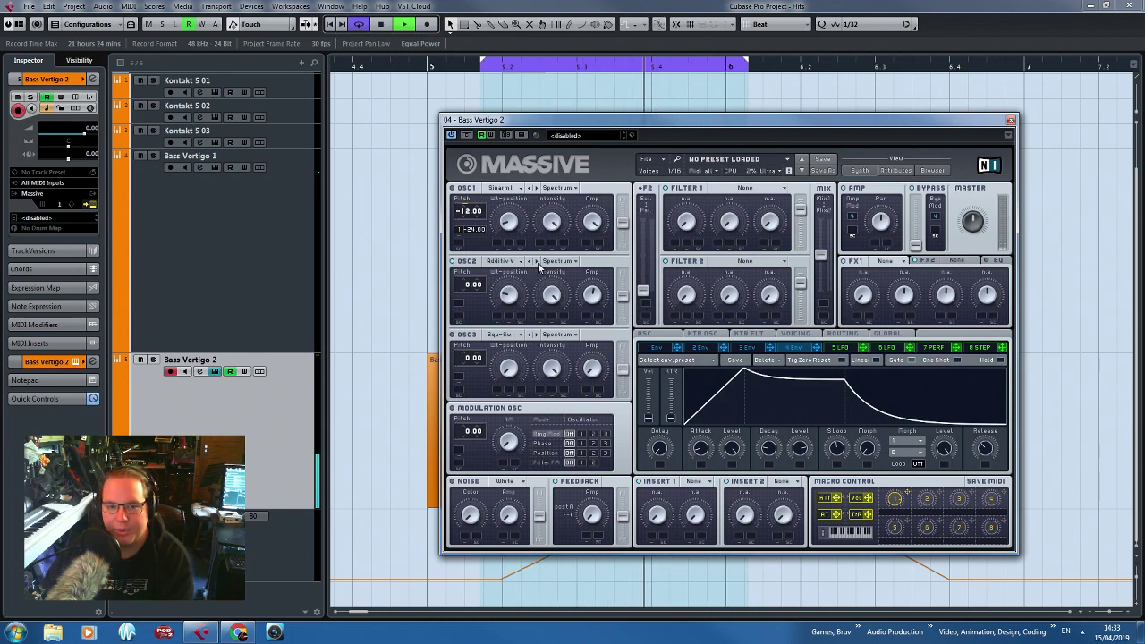
pyautogui.click(538, 265)
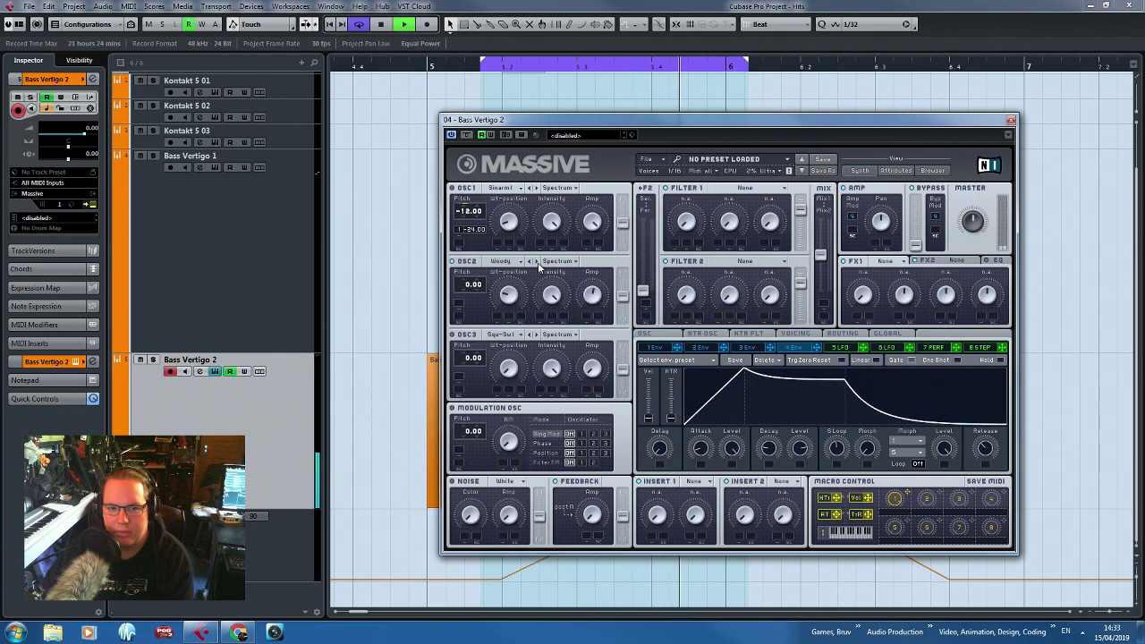
pyautogui.click(538, 264)
# Set OSC2's pitch to -24.00 and modulate it with macro 1 by -12.00.
pyautogui.moveTo(471, 284); pyautogui.dragTo(470, 320)
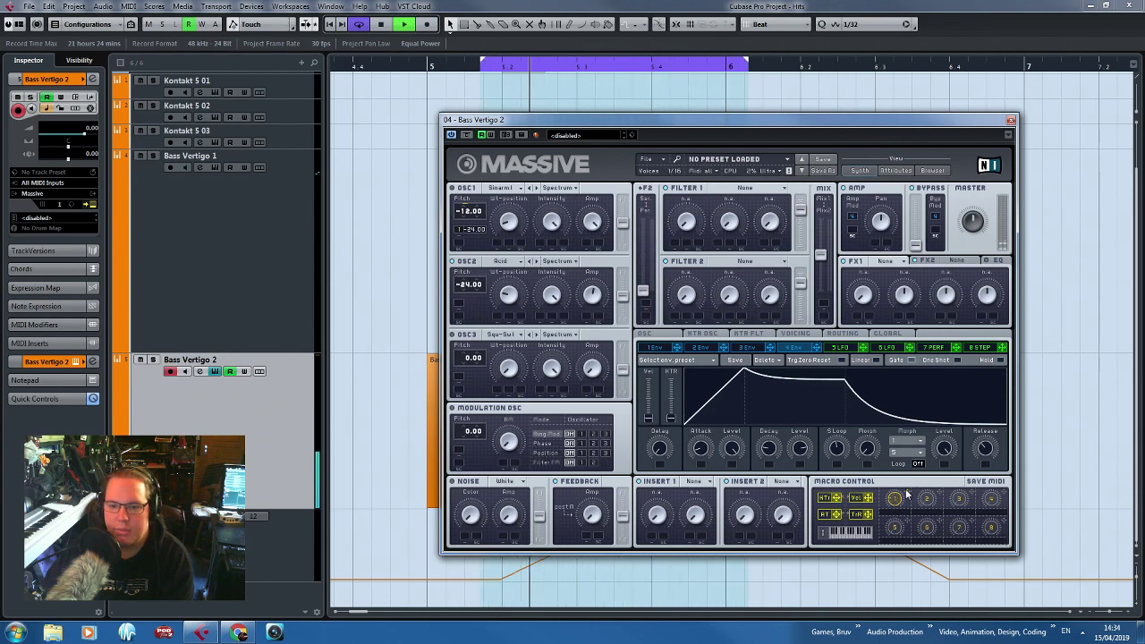
pyautogui.moveTo(471, 309)
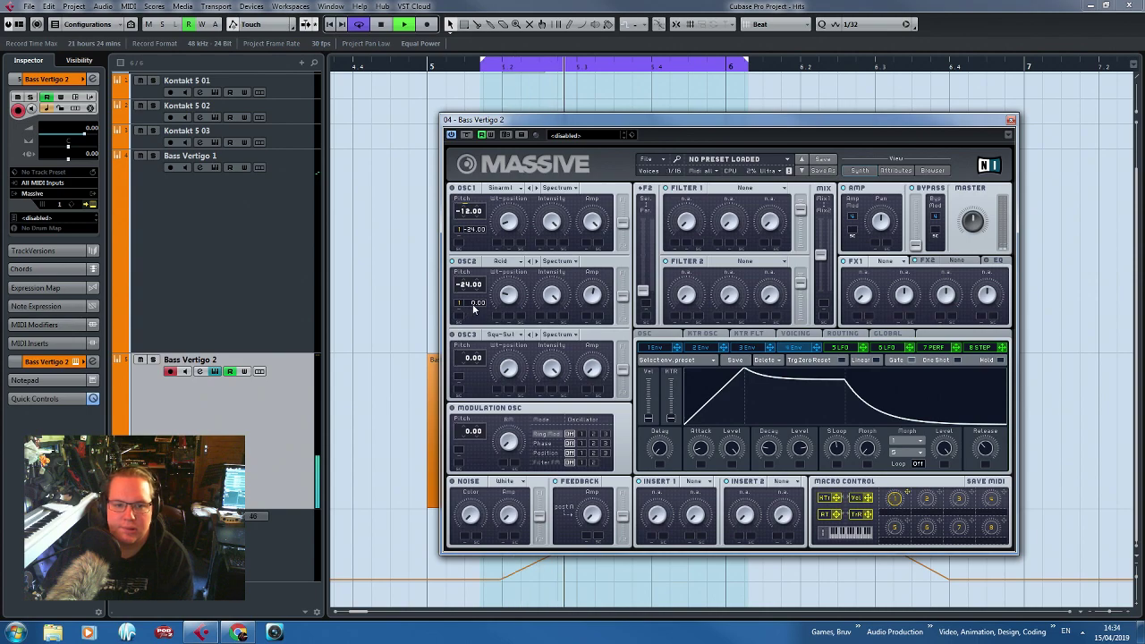
pyautogui.moveTo(471, 309); pyautogui.dragTo(472, 322)
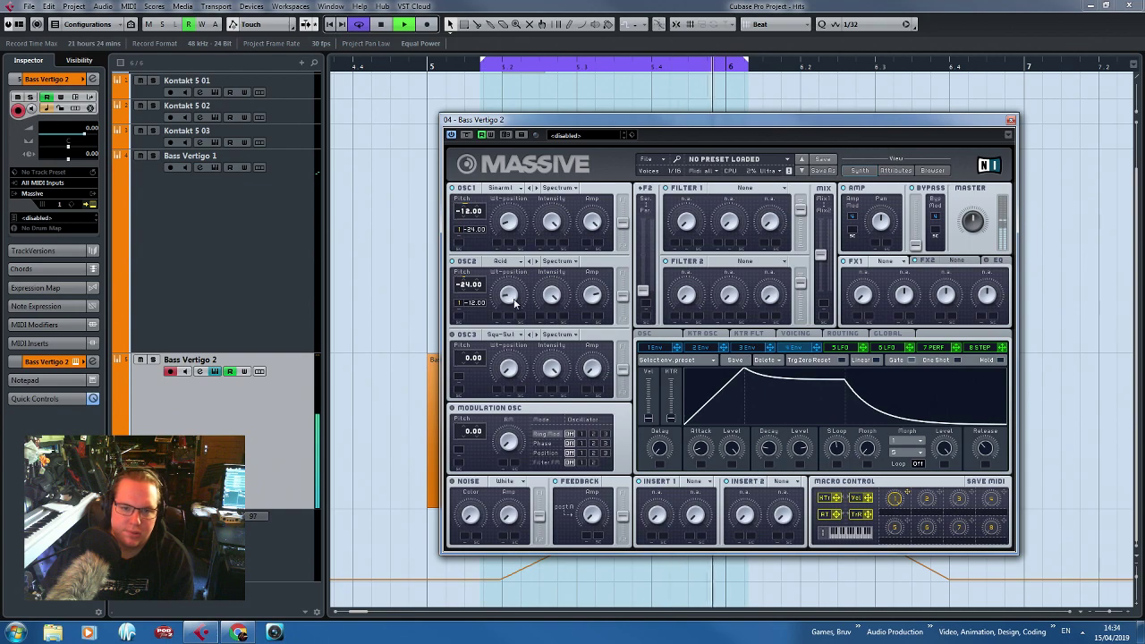
# Switch OSC2 to the Flend II wavetable and set its pitch to -12.00 with a macro 1 amount of -24.00.
pyautogui.click(536, 263)
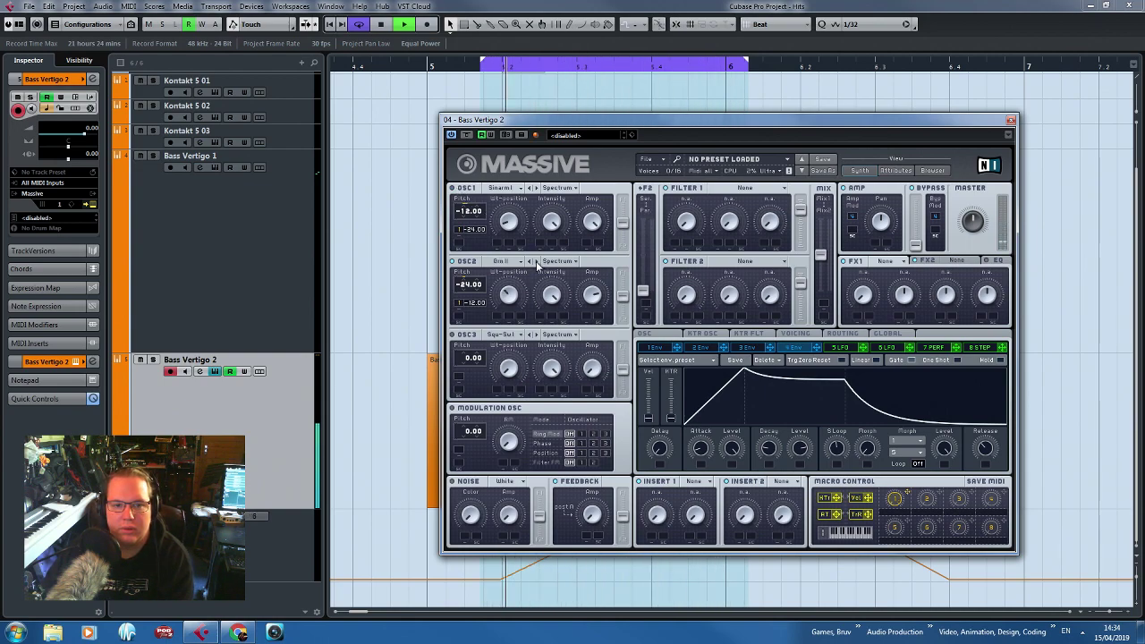
pyautogui.click(536, 262)
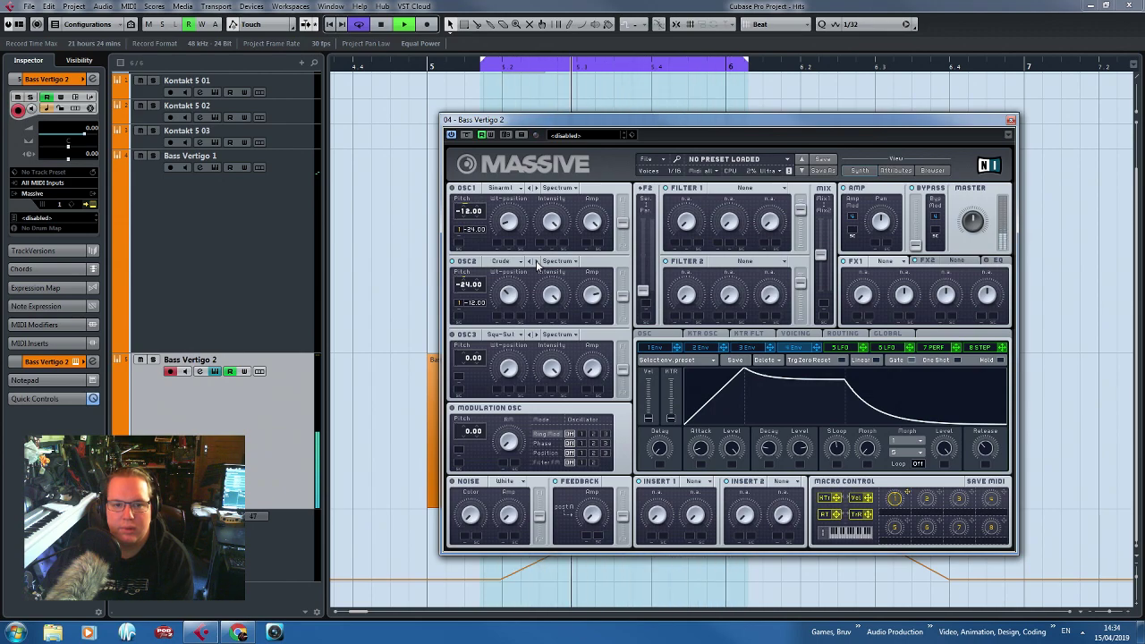
pyautogui.click(536, 263)
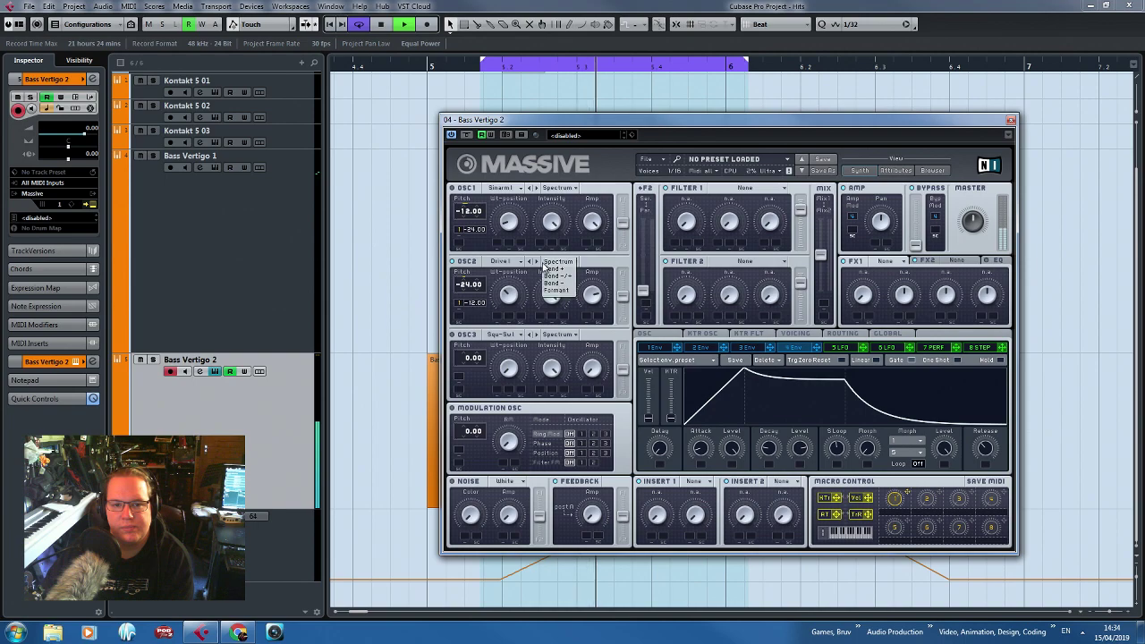
pyautogui.click(500, 263)
pyautogui.click(626, 356)
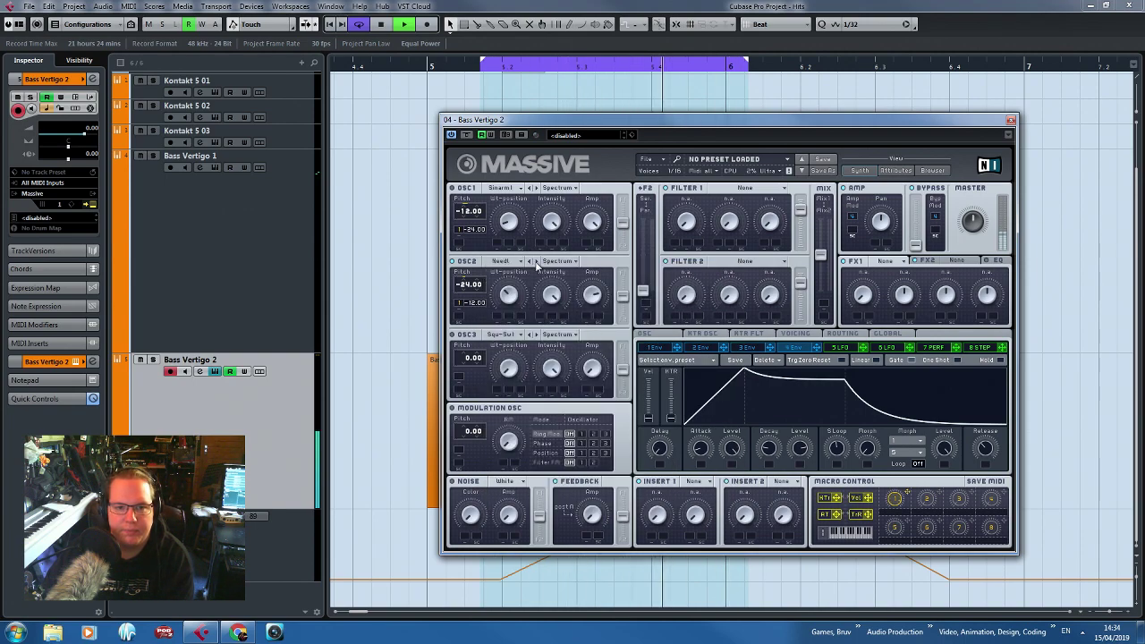
pyautogui.click(537, 263)
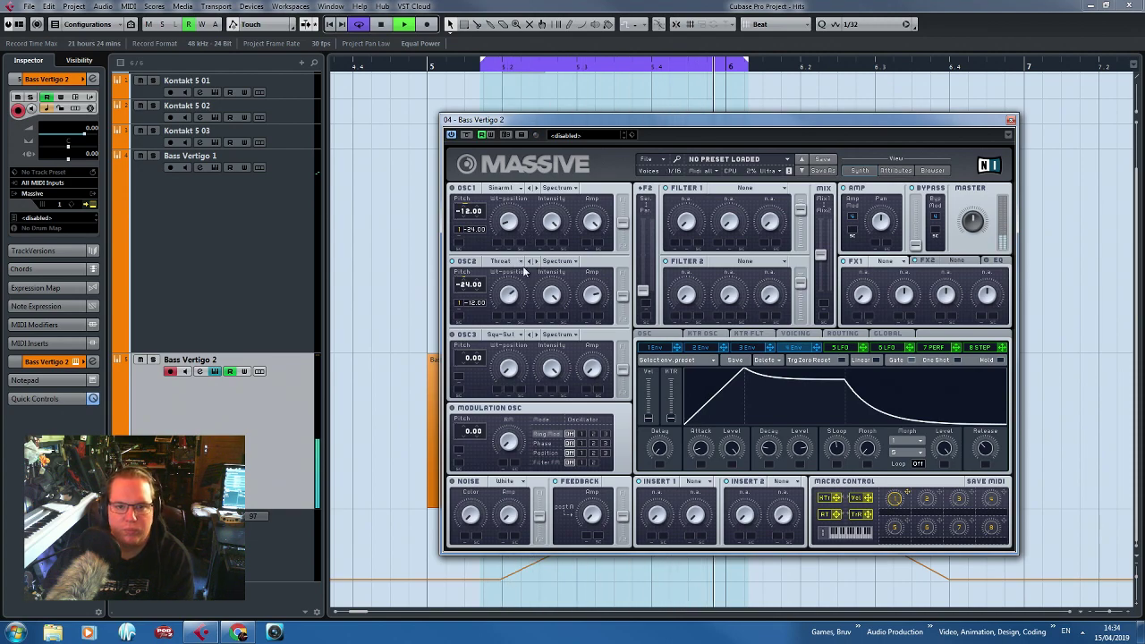
pyautogui.click(515, 269)
pyautogui.click(662, 390)
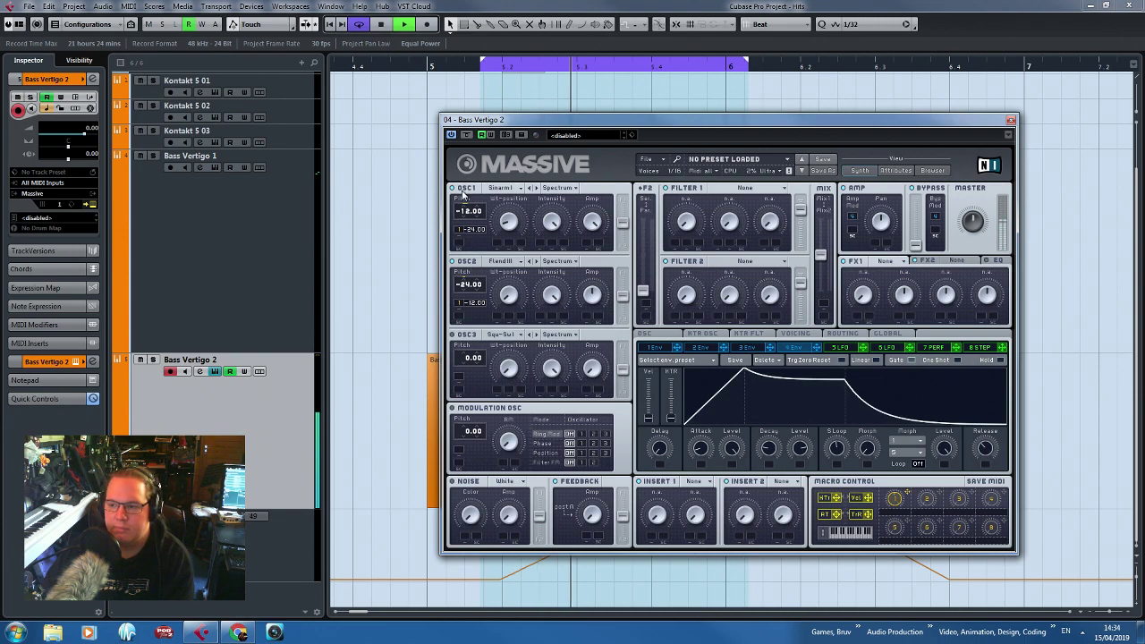
pyautogui.moveTo(472, 285)
pyautogui.mouseDown()
pyautogui.moveTo(479, 270)
pyautogui.moveTo(474, 304)
pyautogui.mouseUp()
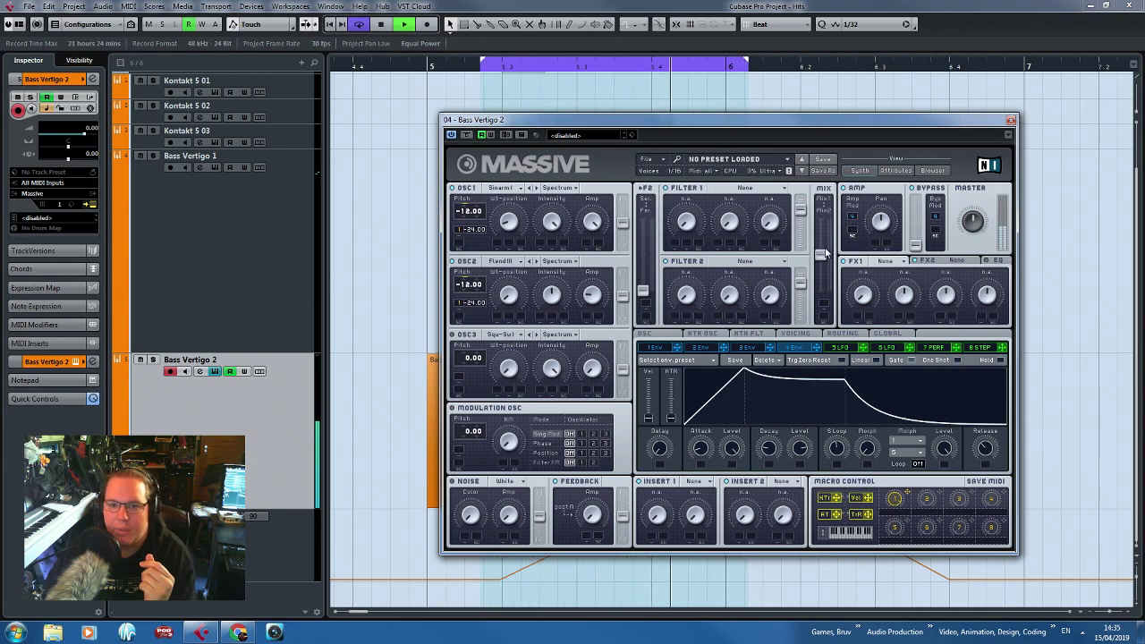
# Try the Allpass and Bandreject types on Filter 1.
pyautogui.click(756, 188)
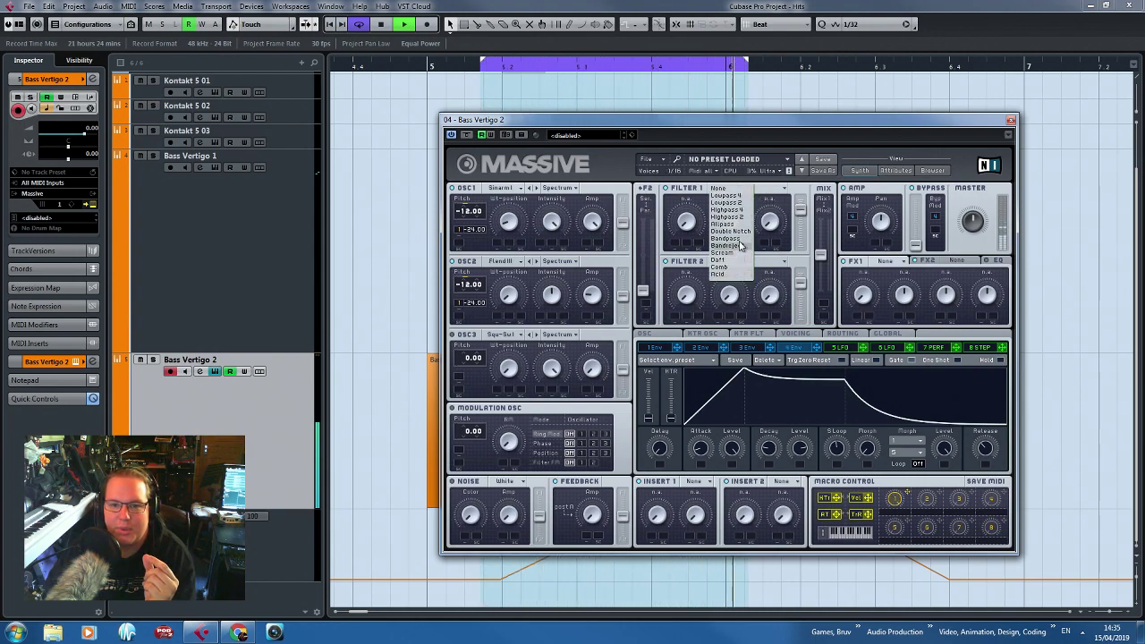
pyautogui.click(742, 224)
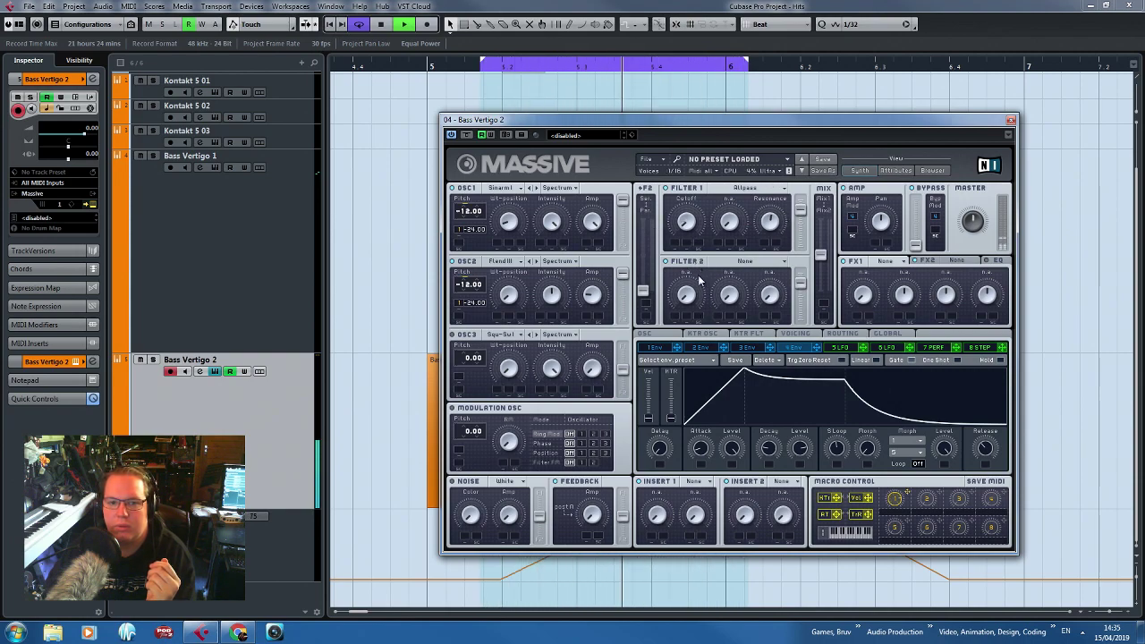
pyautogui.click(746, 189)
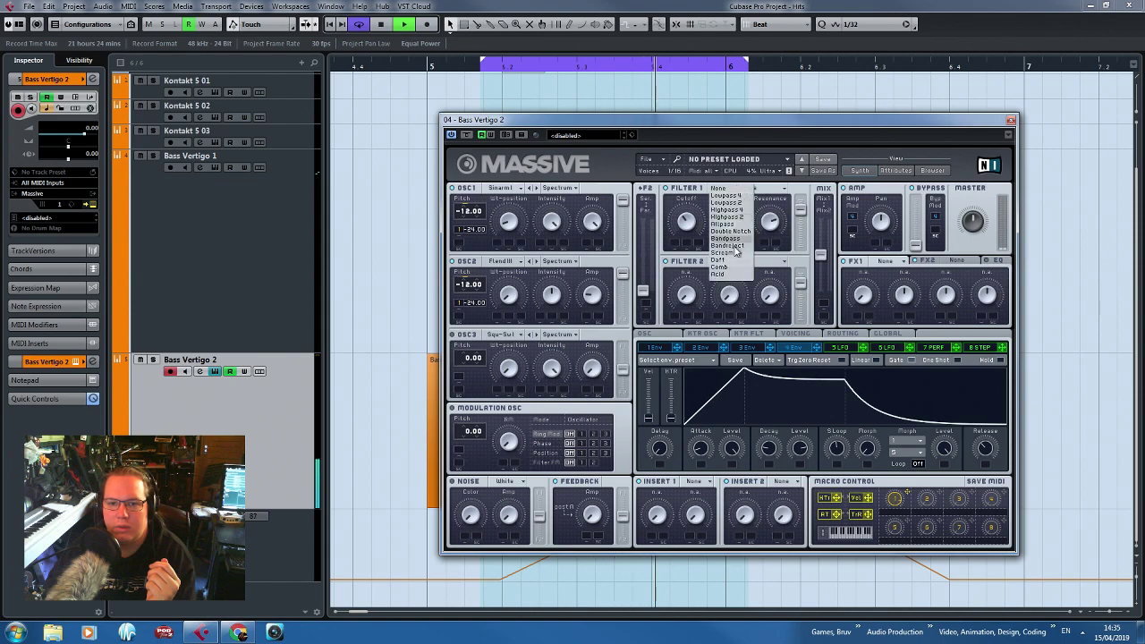
pyautogui.click(729, 225)
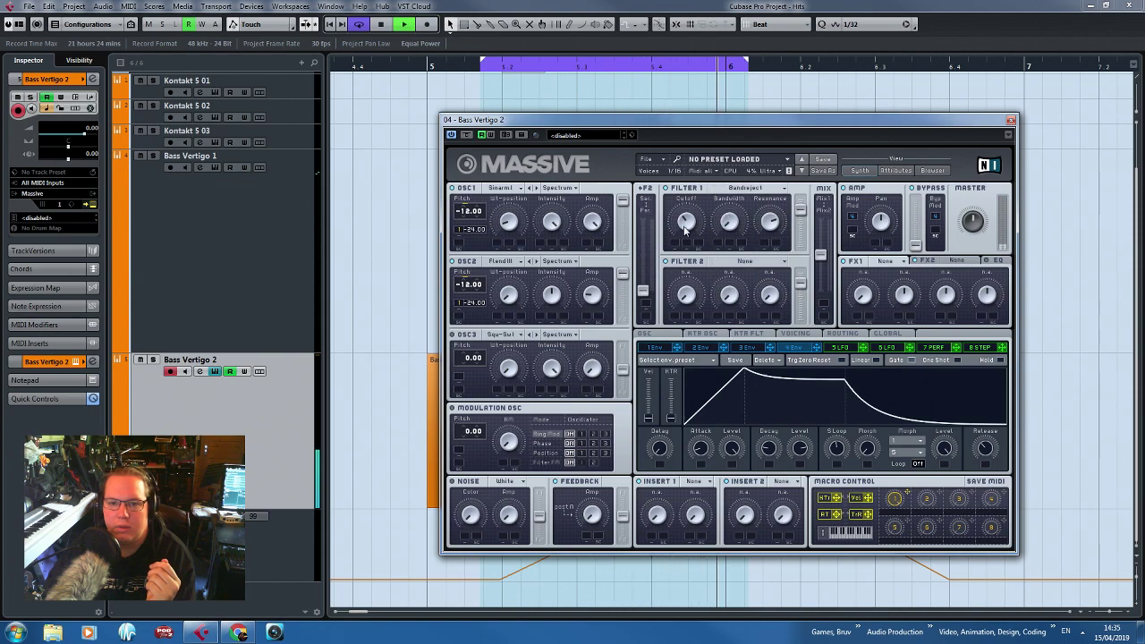
# Set Filter 1 to Lowpass 4 with macro 1 modulating its cutoff, and shift the filter Mix fader toward Mix 1.
pyautogui.click(742, 189)
pyautogui.click(730, 202)
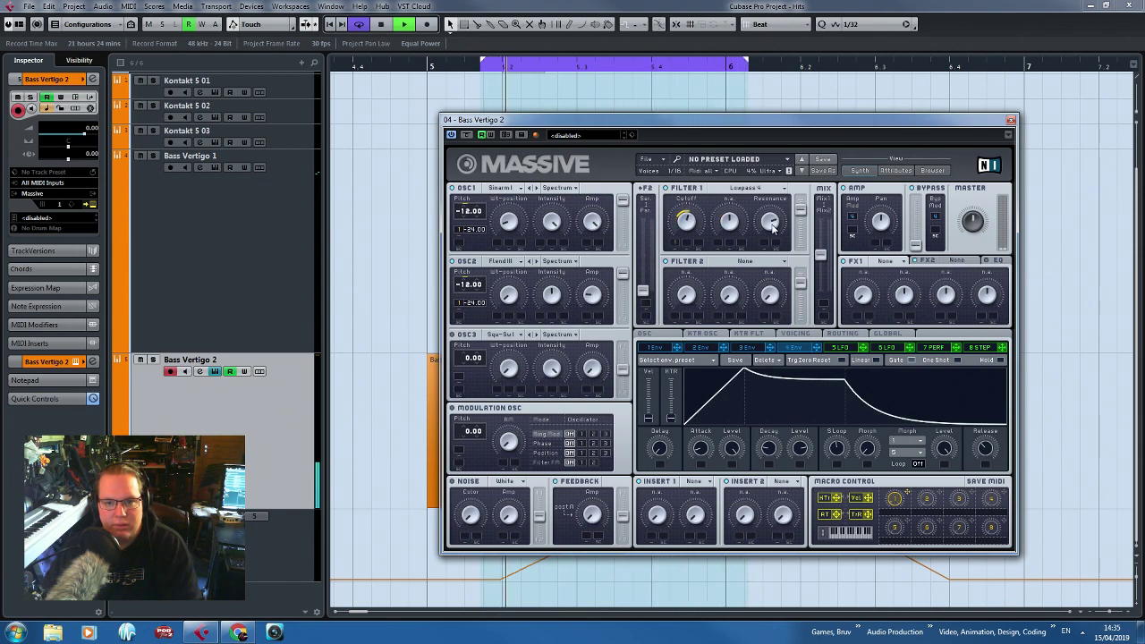
pyautogui.moveTo(691, 227); pyautogui.dragTo(680, 248)
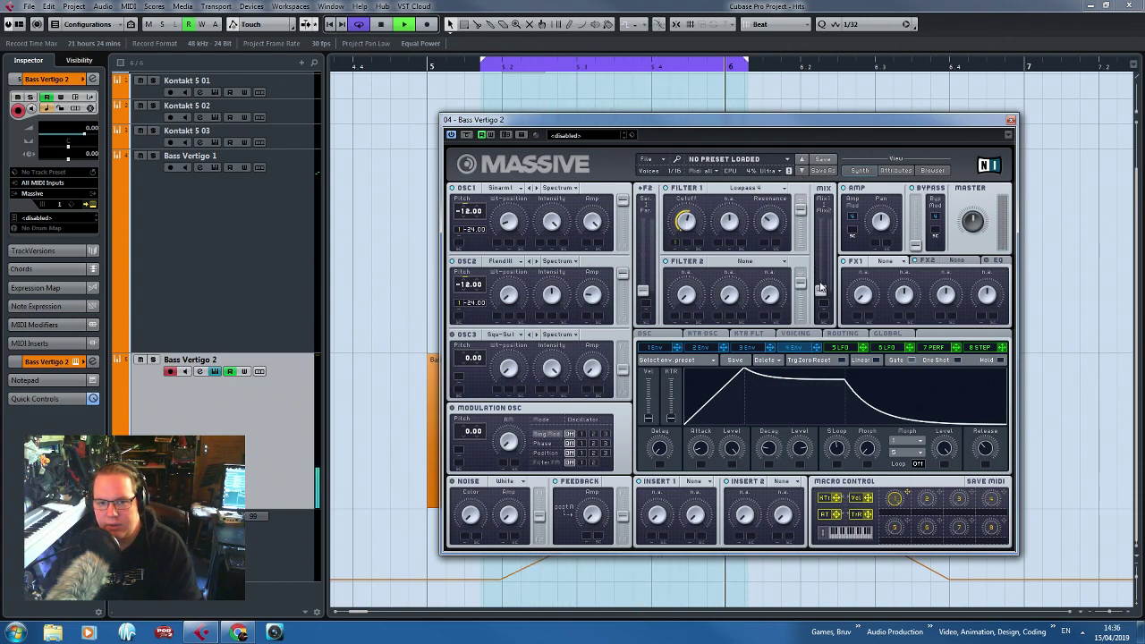
pyautogui.moveTo(820, 290); pyautogui.dragTo(832, 221)
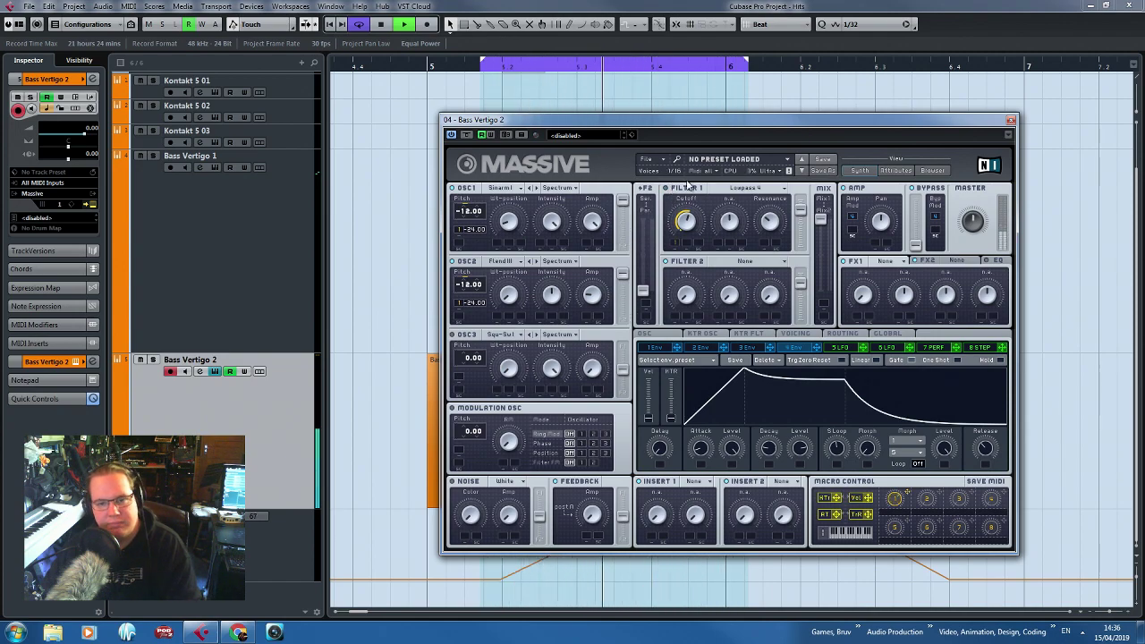
# Close the synth window and move the Bass Vertigo 2 event with its automation from bar 5 to 15.4.
pyautogui.click(1011, 120)
pyautogui.scroll(-8, 653, 326)
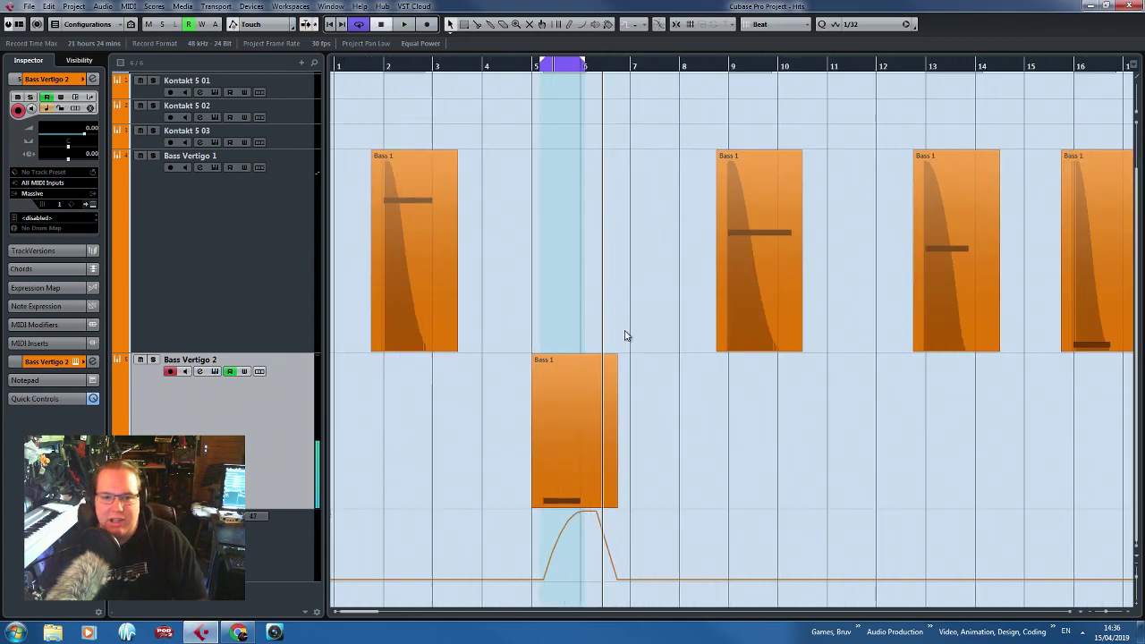
pyautogui.scroll(3, 364, 440)
pyautogui.moveTo(762, 447); pyautogui.dragTo(451, 609)
pyautogui.press('g')
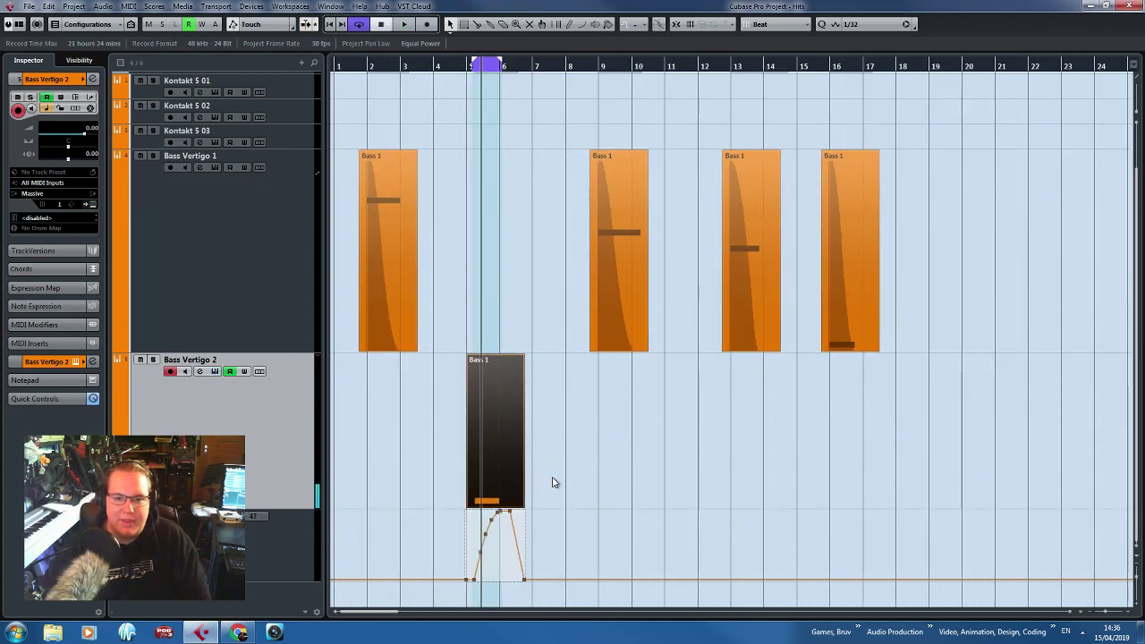
pyautogui.scroll(1, 502, 440)
pyautogui.moveTo(506, 455); pyautogui.dragTo(854, 478)
pyautogui.scroll(5, 722, 475)
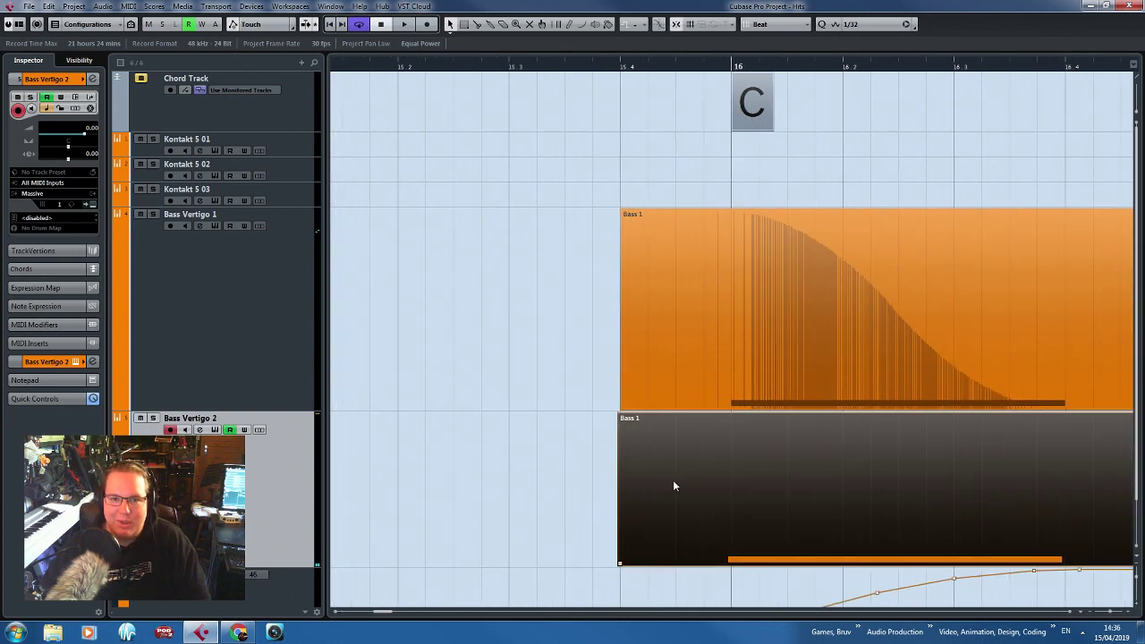
pyautogui.moveTo(673, 480); pyautogui.dragTo(673, 494)
# Move the last Bass 1 event on the Bass Vertigo 1 track from 15.4 to the start of bar 5.
pyautogui.scroll(-5, 657, 514)
pyautogui.moveTo(690, 344); pyautogui.dragTo(415, 354)
pyautogui.scroll(5, 366, 389)
pyautogui.hscroll(-1, 358, 467)
pyautogui.moveTo(761, 358); pyautogui.dragTo(563, 337)
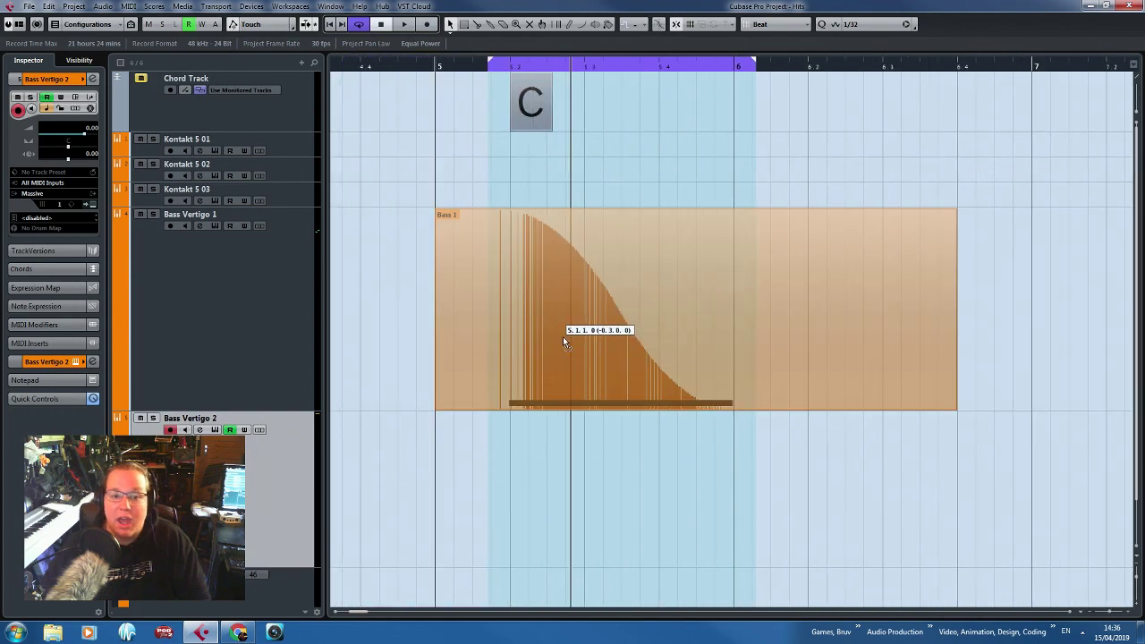
pyautogui.click(519, 483)
pyautogui.scroll(-4, 519, 491)
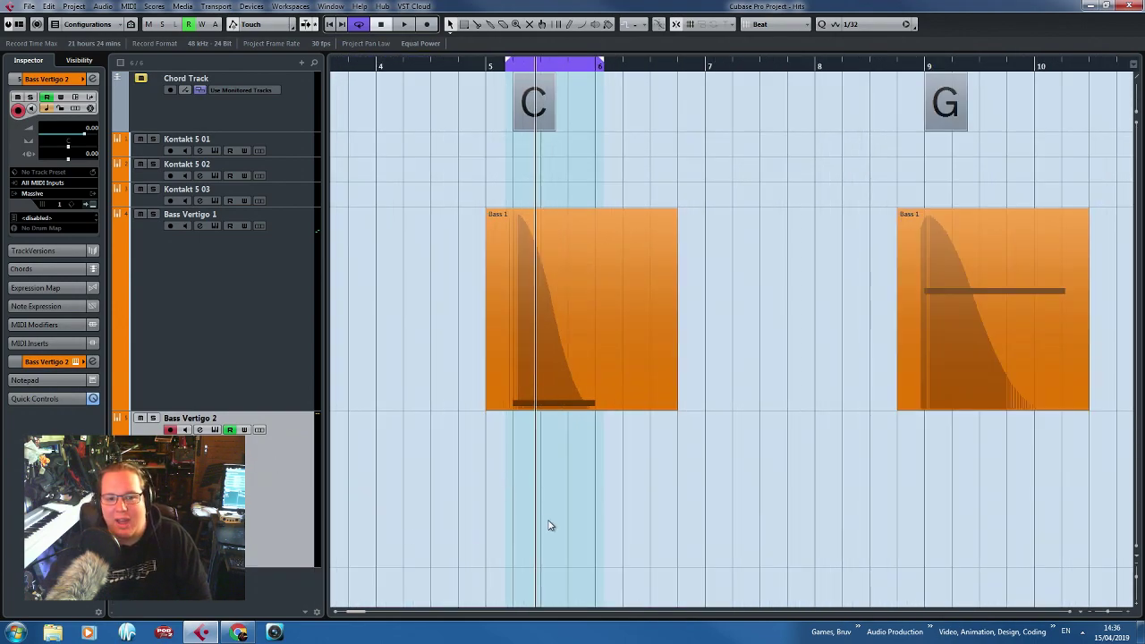
pyautogui.scroll(-4, 550, 521)
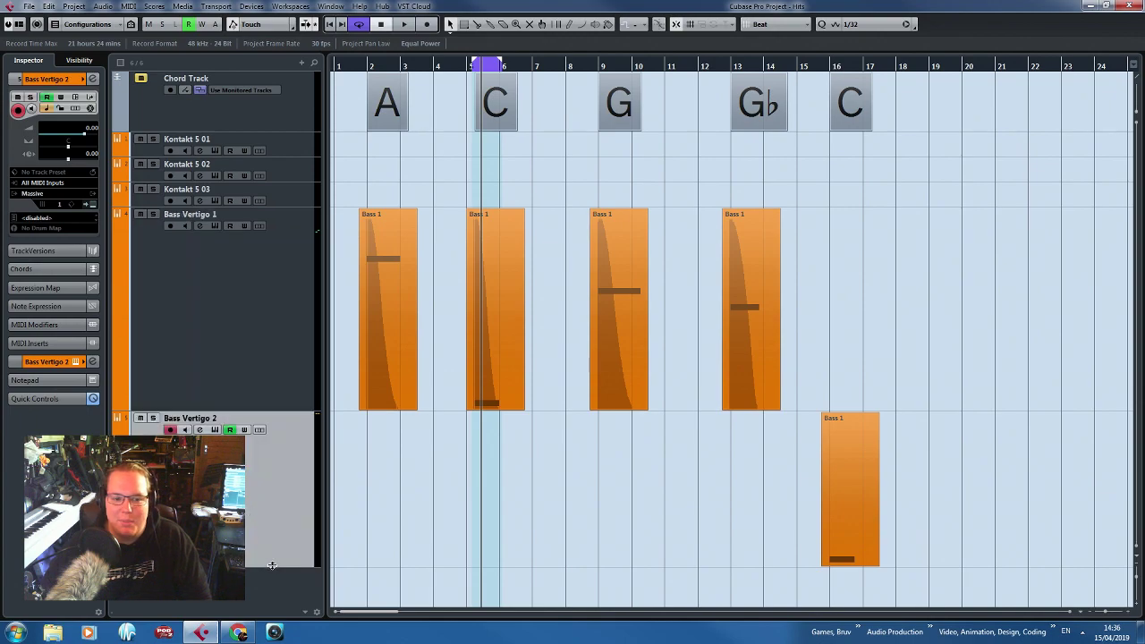
# Reduce the height of the Bass Vertigo 2 track to a thin lane.
pyautogui.moveTo(270, 565); pyautogui.dragTo(283, 450)
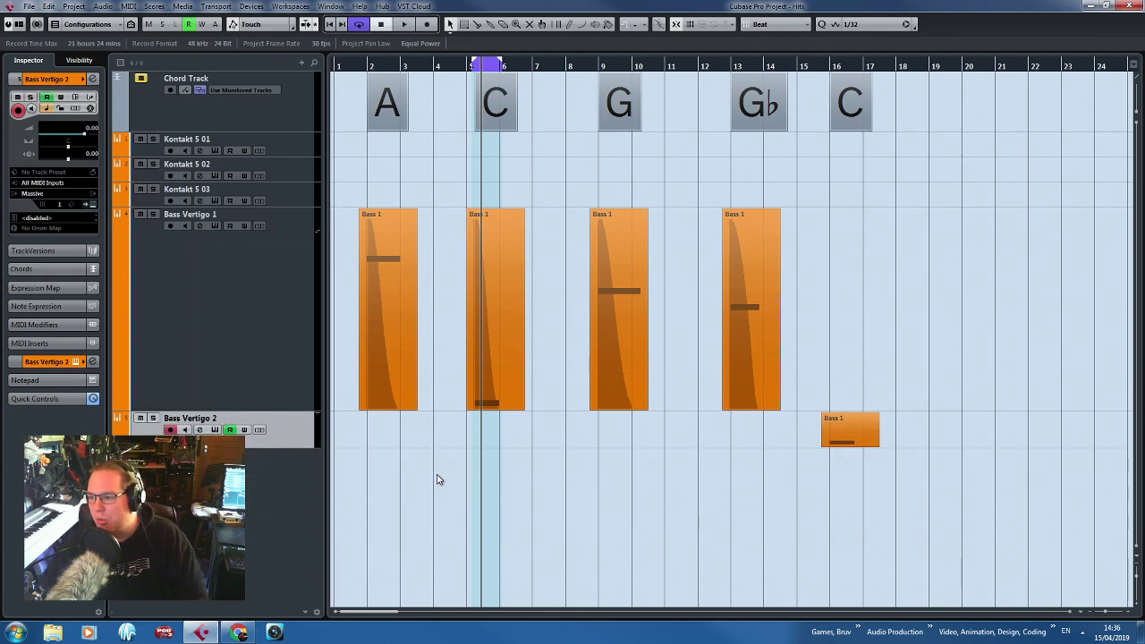
pyautogui.moveTo(577, 480); pyautogui.dragTo(688, 482)
pyautogui.press('h')
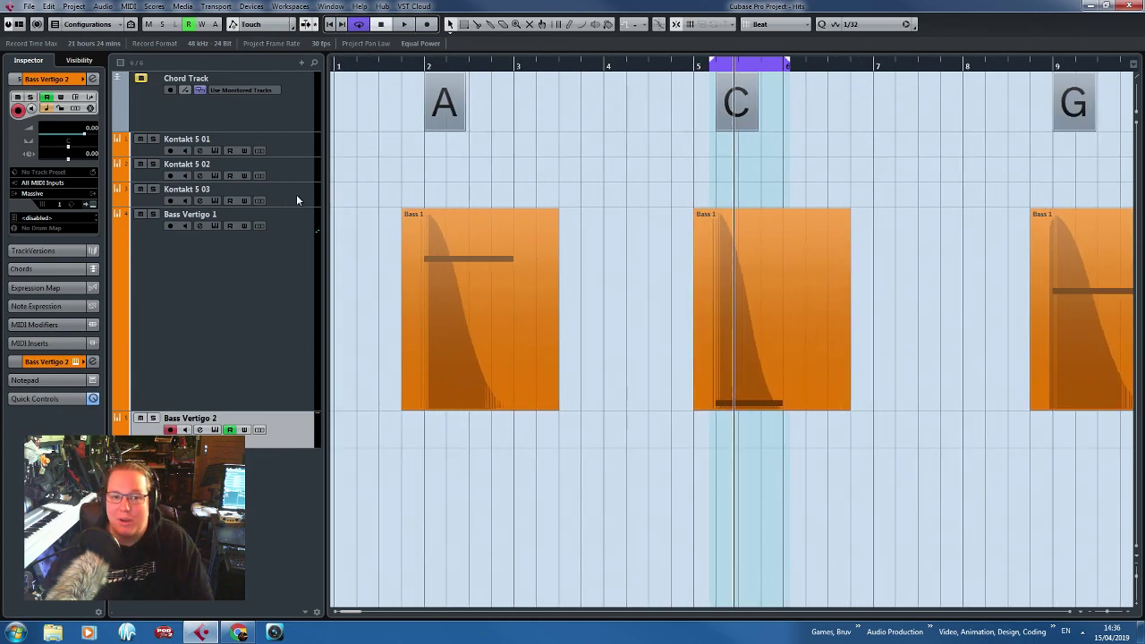
# Play back the Bass 1 hit at bar 5 and compare it with the Bass Vertigo 2 hit at bar 16.
pyautogui.press('space')
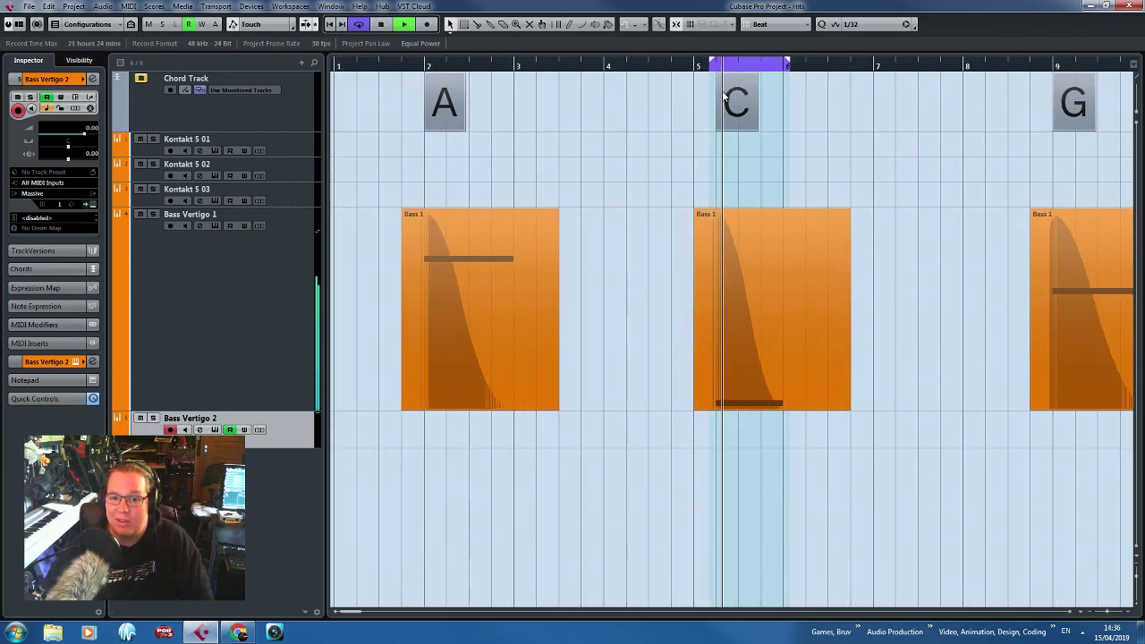
pyautogui.press('g')
pyautogui.press('g')
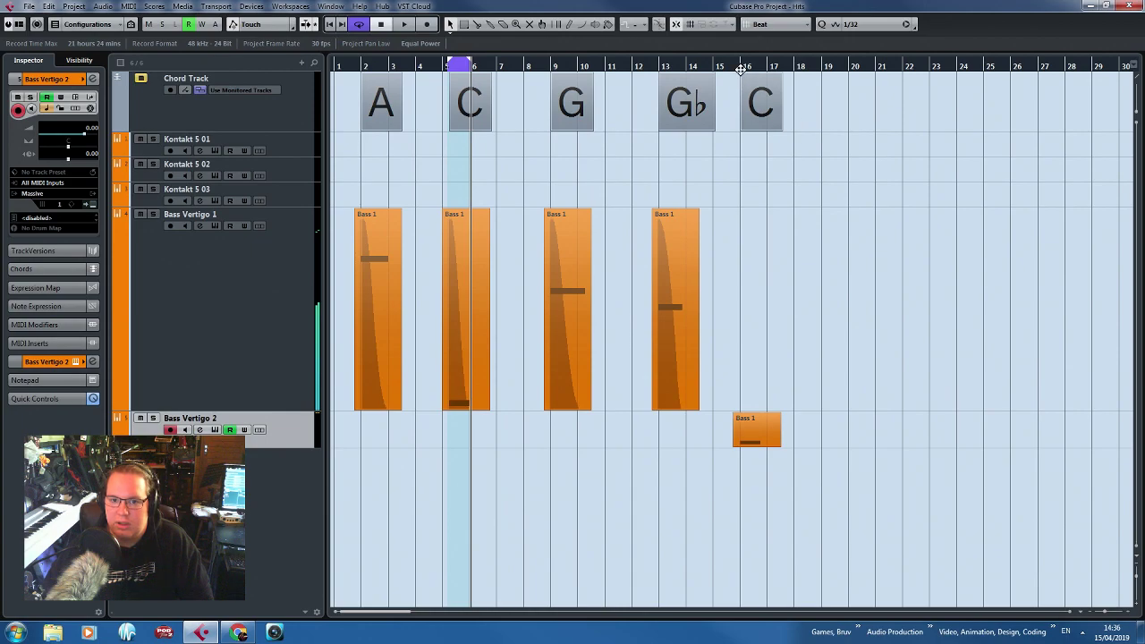
pyautogui.scroll(5, 730, 313)
pyautogui.press('space')
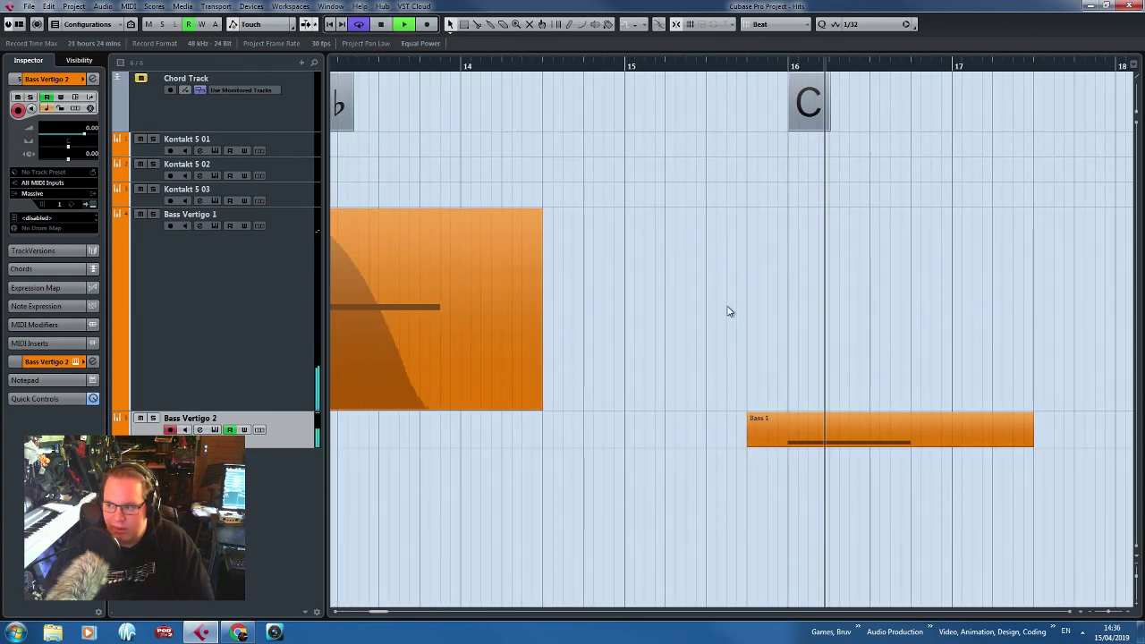
pyautogui.press('g')
pyautogui.press('g')
pyautogui.press('space')
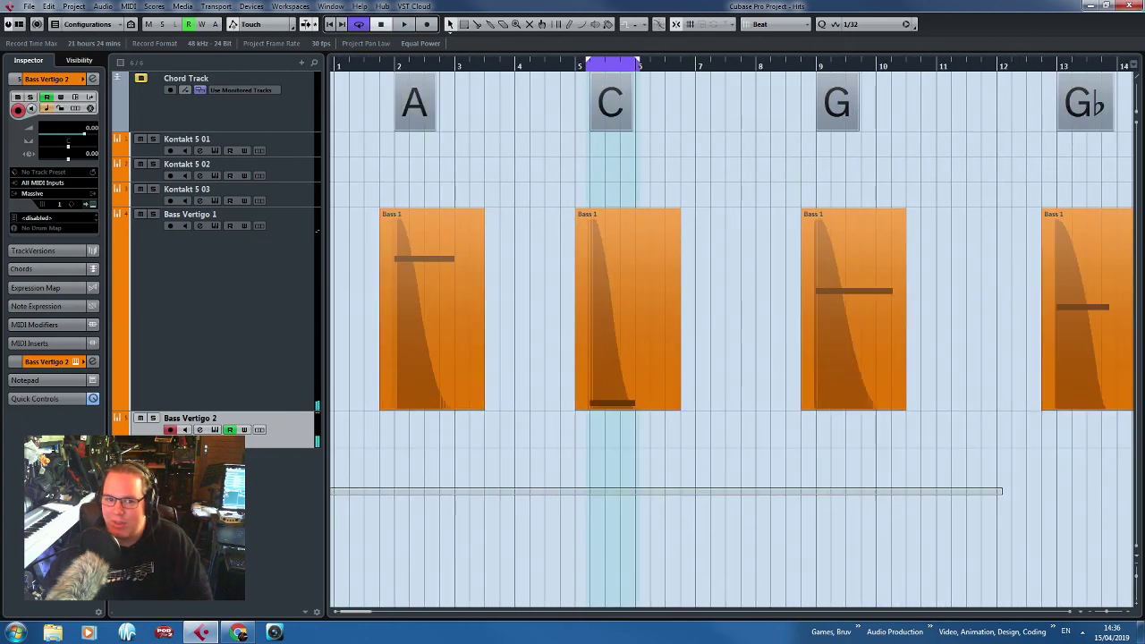
# Reduce the height of the Bass Vertigo 1 track to a thin lane matching Bass Vertigo 2.
pyautogui.press('g')
pyautogui.press('g')
pyautogui.click(294, 289)
pyautogui.moveTo(303, 414); pyautogui.dragTo(302, 402)
pyautogui.hotkey('ctrl', 'z')
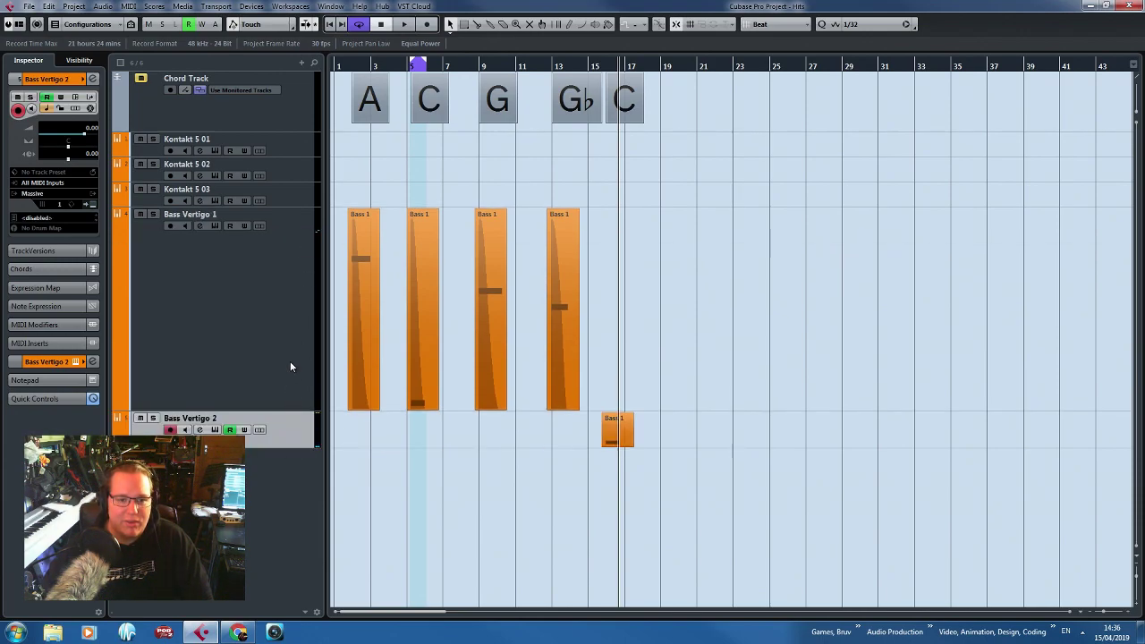
pyautogui.click(292, 366)
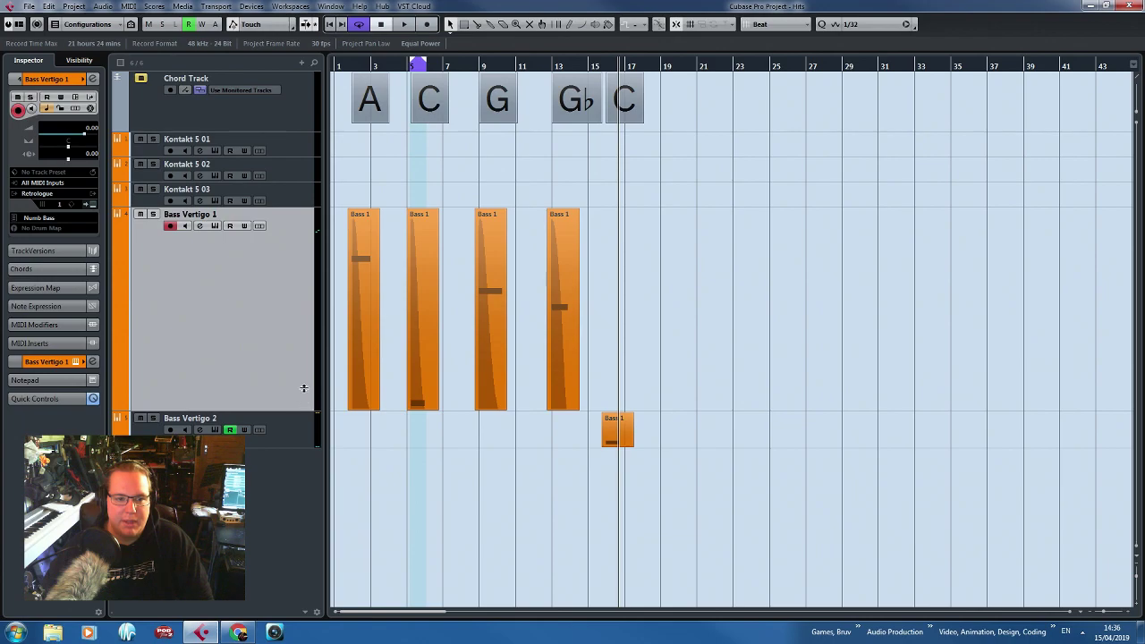
pyautogui.moveTo(303, 414); pyautogui.dragTo(283, 238)
pyautogui.press('h')
pyautogui.press('h')
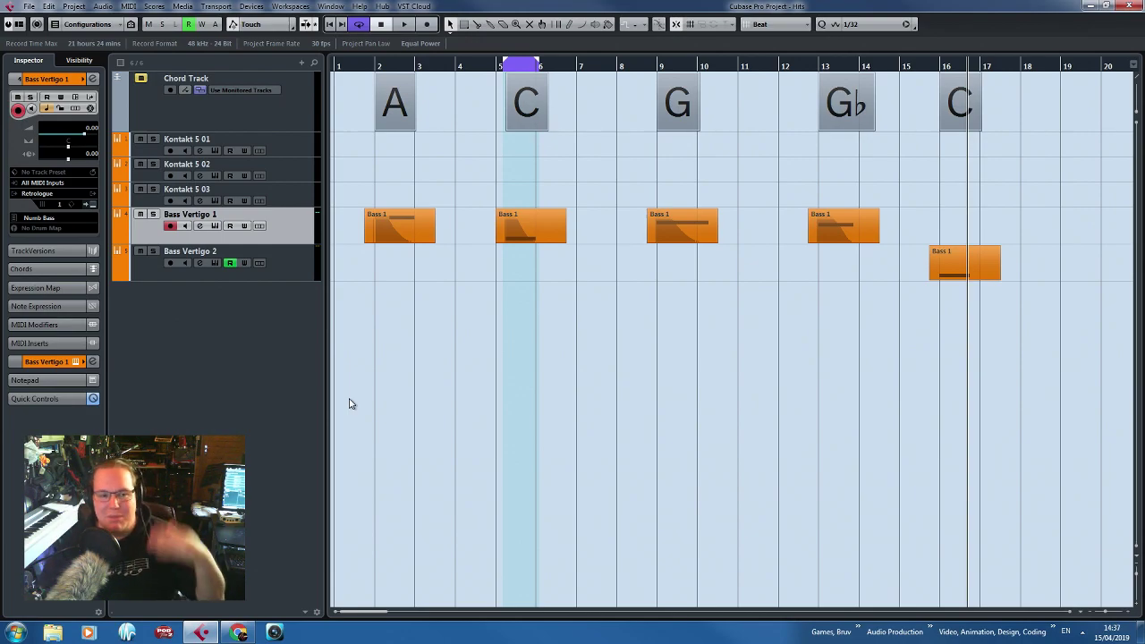
# Open Kontakt on the Kontakt 5 01 track and load The Giant - Cinematic.nki from The Giant library.
pyautogui.click(284, 149)
pyautogui.keyDown('shift'); pyautogui.click(278, 203); pyautogui.keyUp('shift')
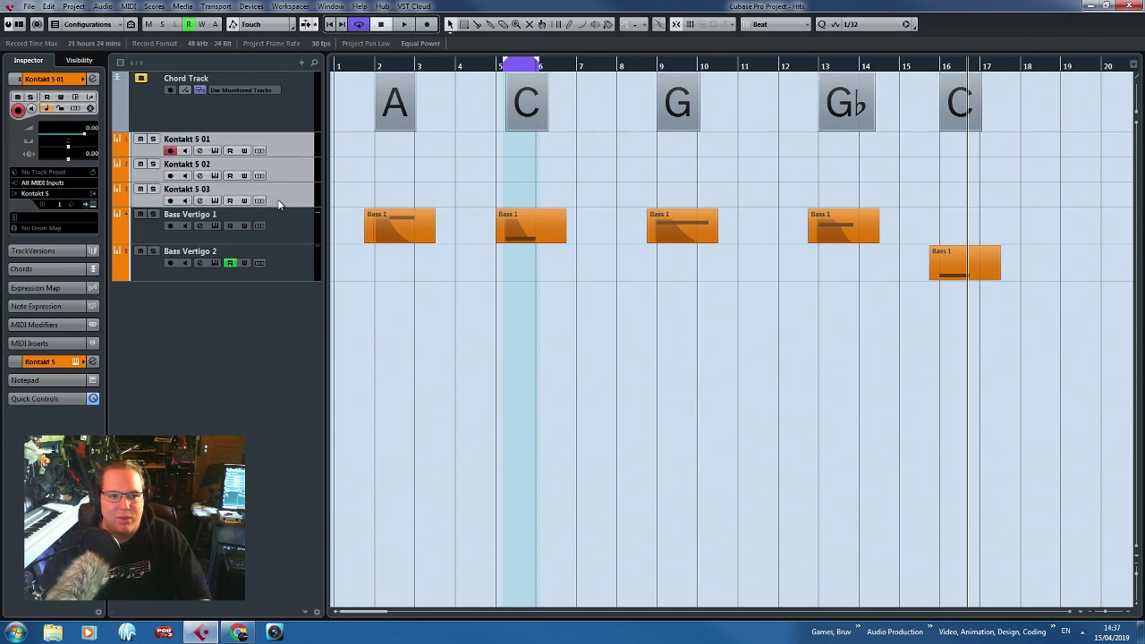
pyautogui.click(294, 150)
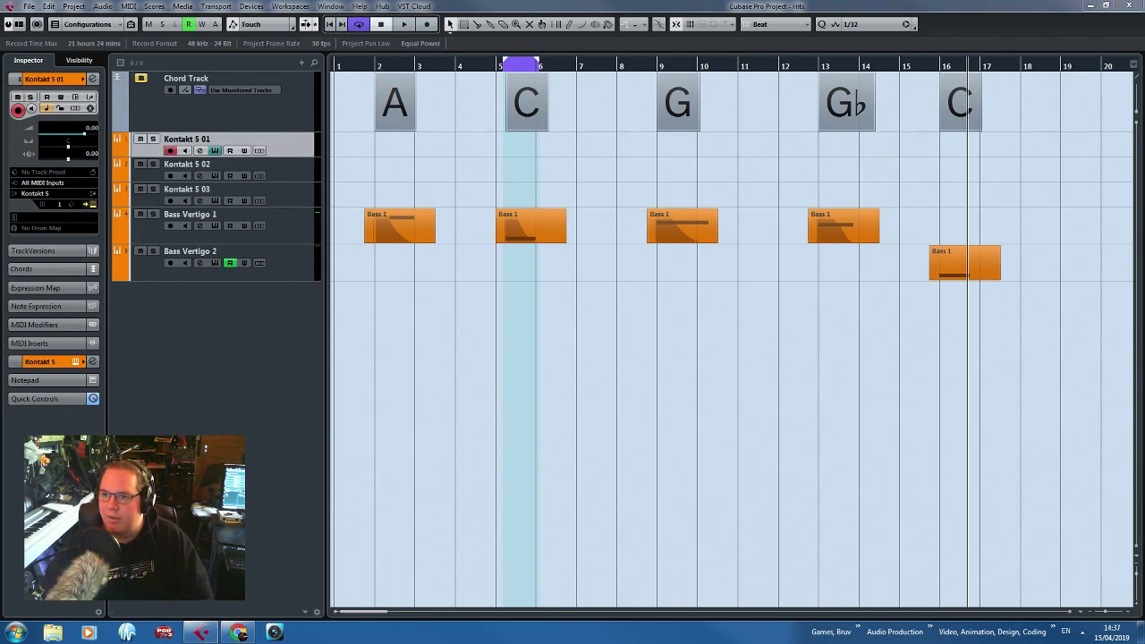
pyautogui.moveTo(1144, 24); pyautogui.dragTo(600, 28)
pyautogui.moveTo(678, 133); pyautogui.dragTo(682, 161)
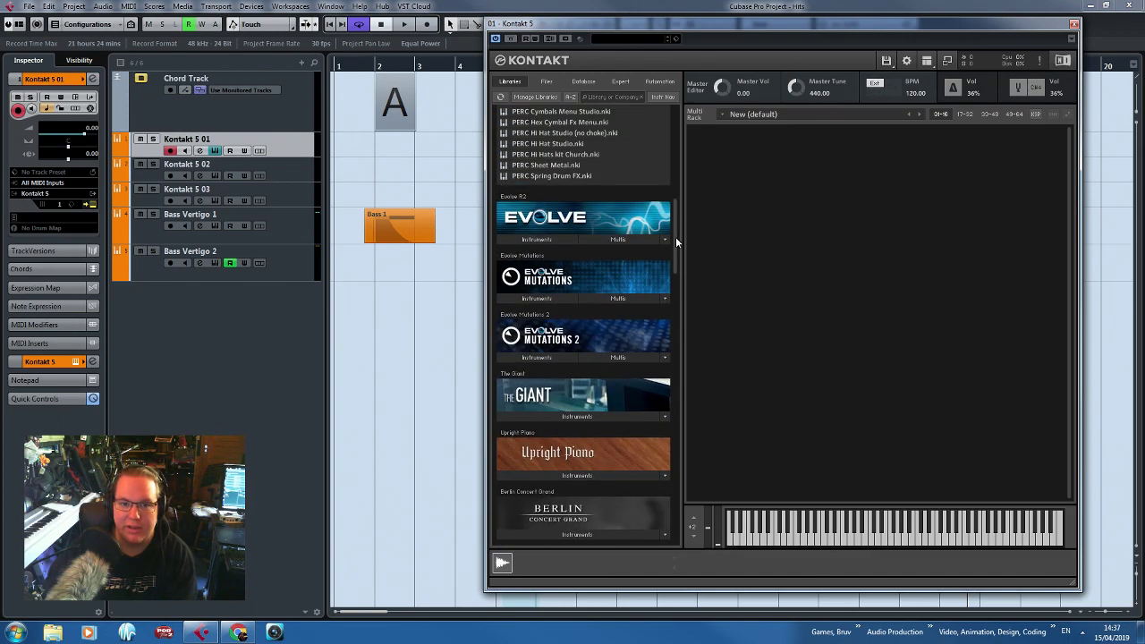
pyautogui.moveTo(676, 237); pyautogui.dragTo(678, 263)
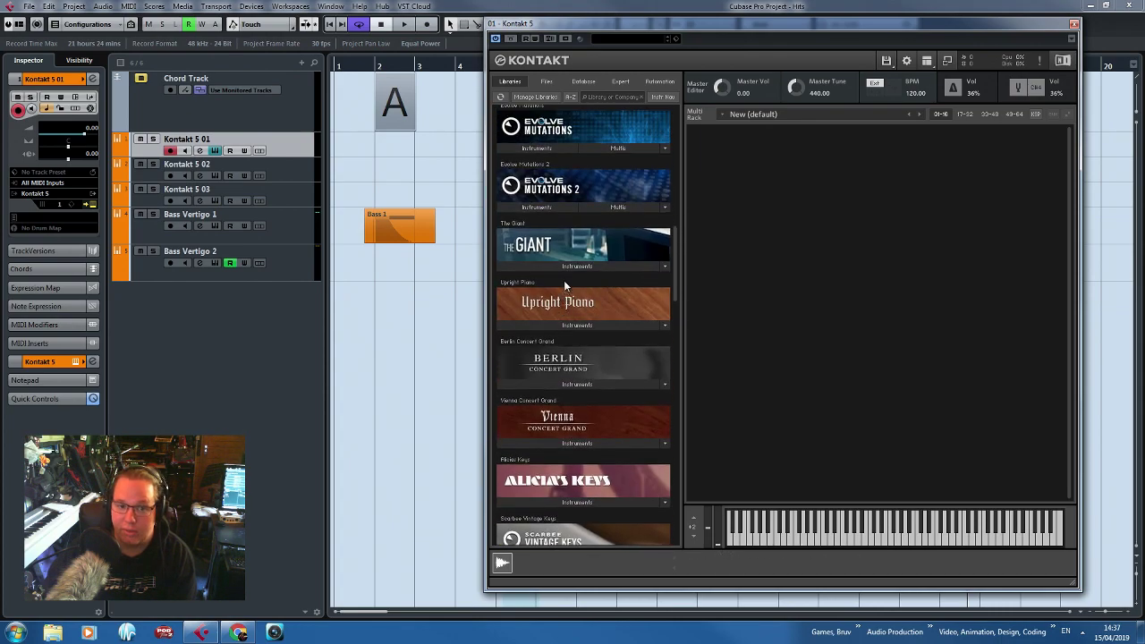
pyautogui.click(565, 266)
pyautogui.doubleClick(551, 281)
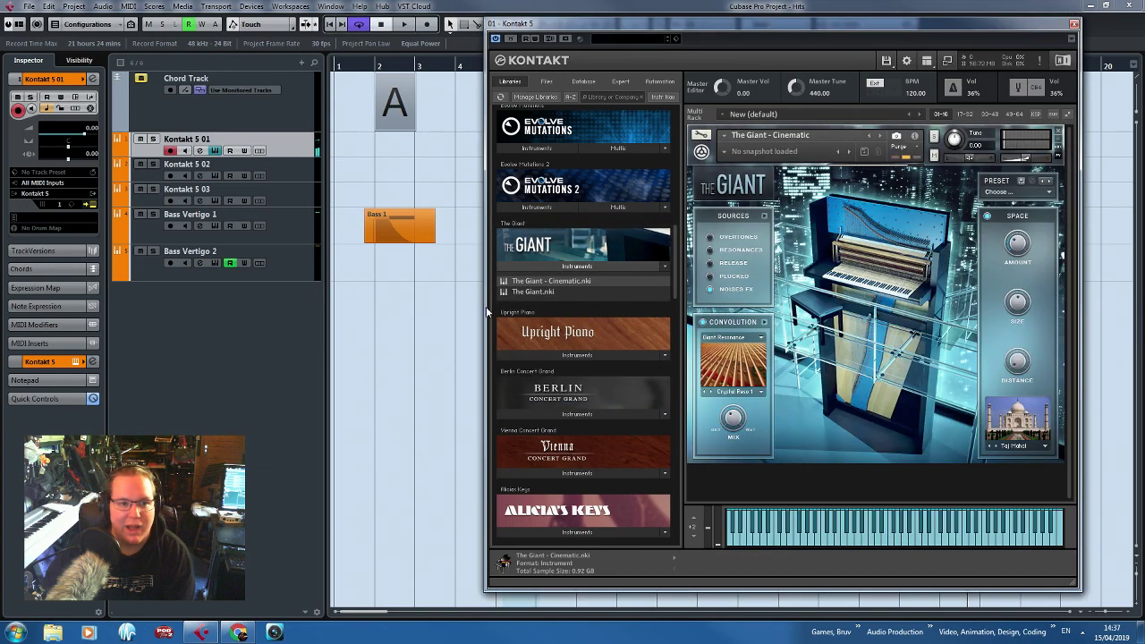
# Rename the Kontakt 5 01 track as Hits - Piano.
pyautogui.doubleClick(199, 146)
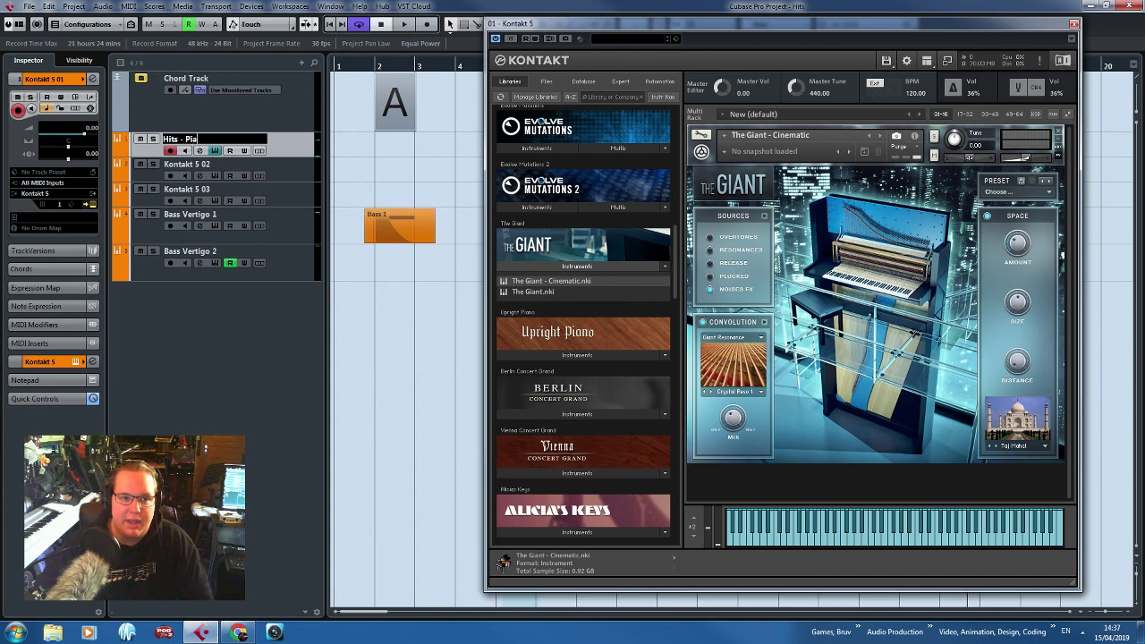
pyautogui.write('Hits - Pianp')
pyautogui.press('Return')
pyautogui.doubleClick(207, 145)
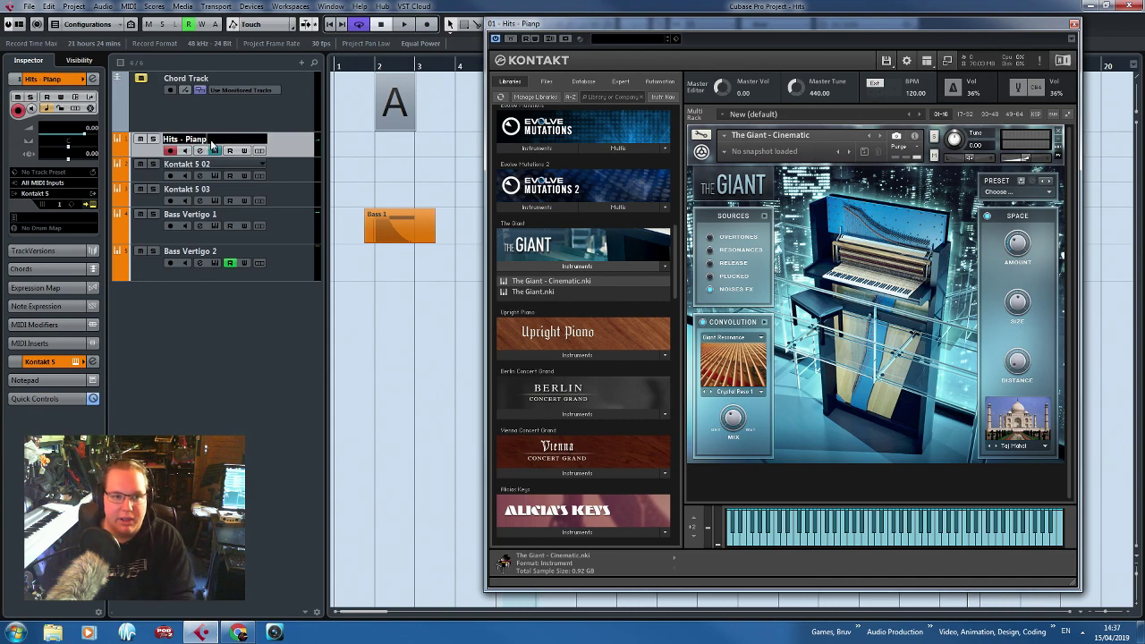
pyautogui.press('Return')
# Add one MIDI track named Hits and look through its available MIDI outputs.
pyautogui.rightClick(231, 288)
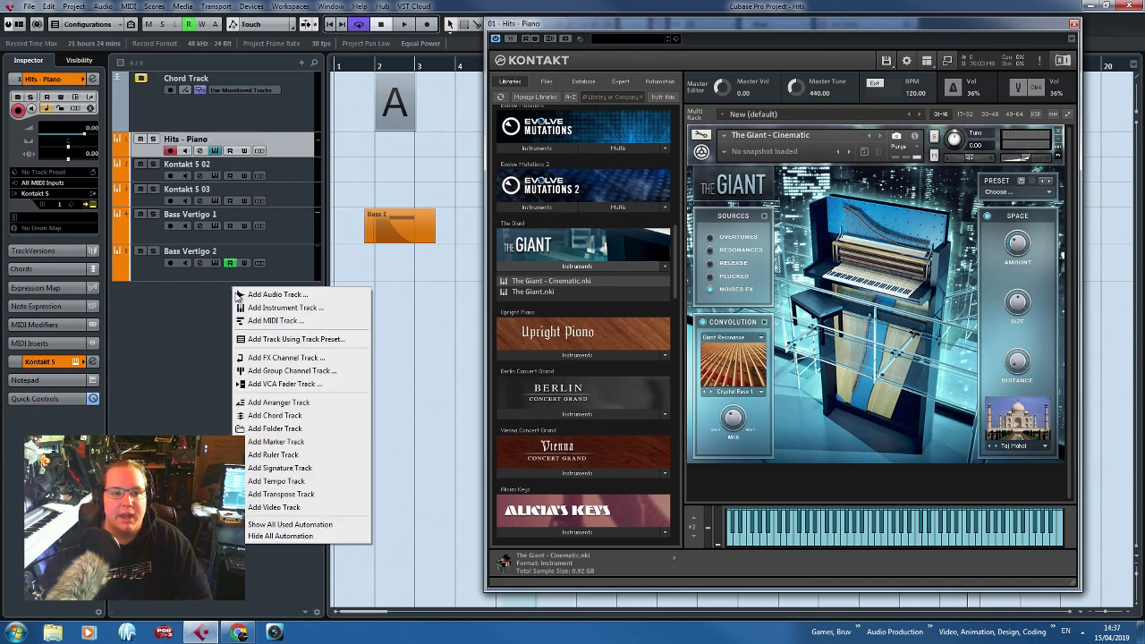
pyautogui.click(268, 319)
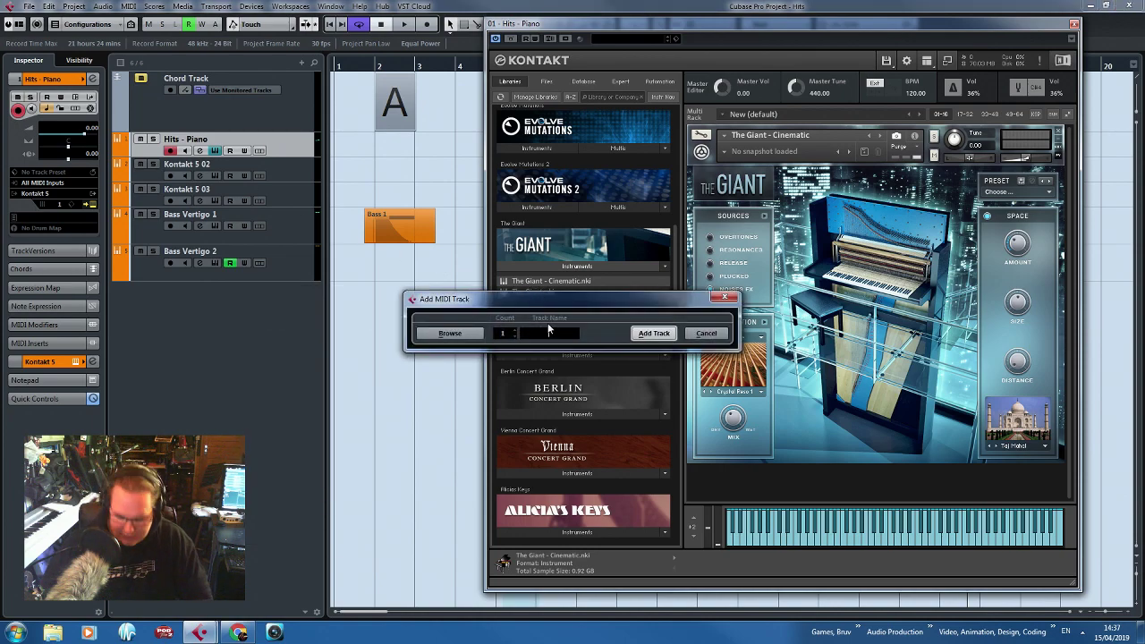
pyautogui.write('Hits')
pyautogui.press('Return')
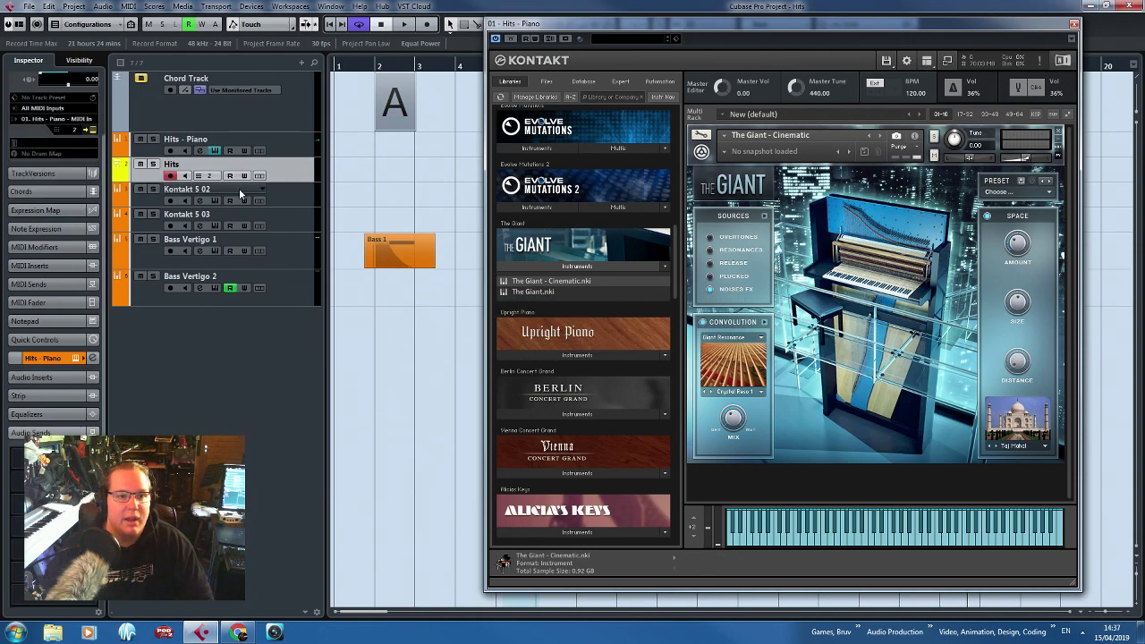
pyautogui.click(58, 119)
pyautogui.click(299, 385)
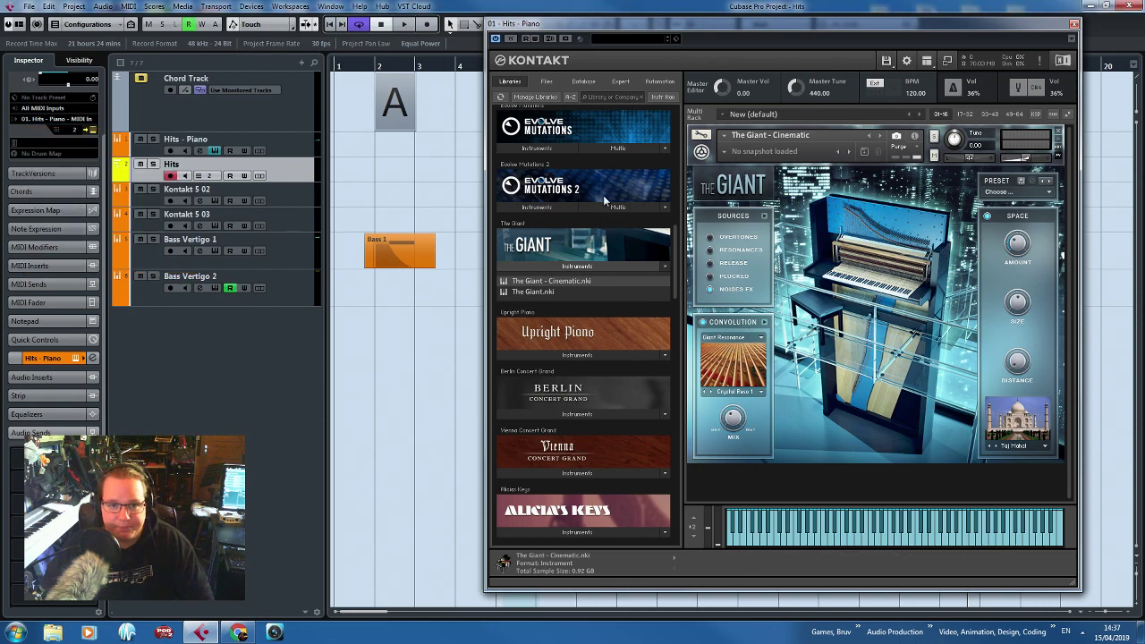
# On Hits - Piano, audition The Giant's Plucked, Resonances and Noises FX sources, leave Noises FX selected, and close the instrument window.
pyautogui.click(283, 154)
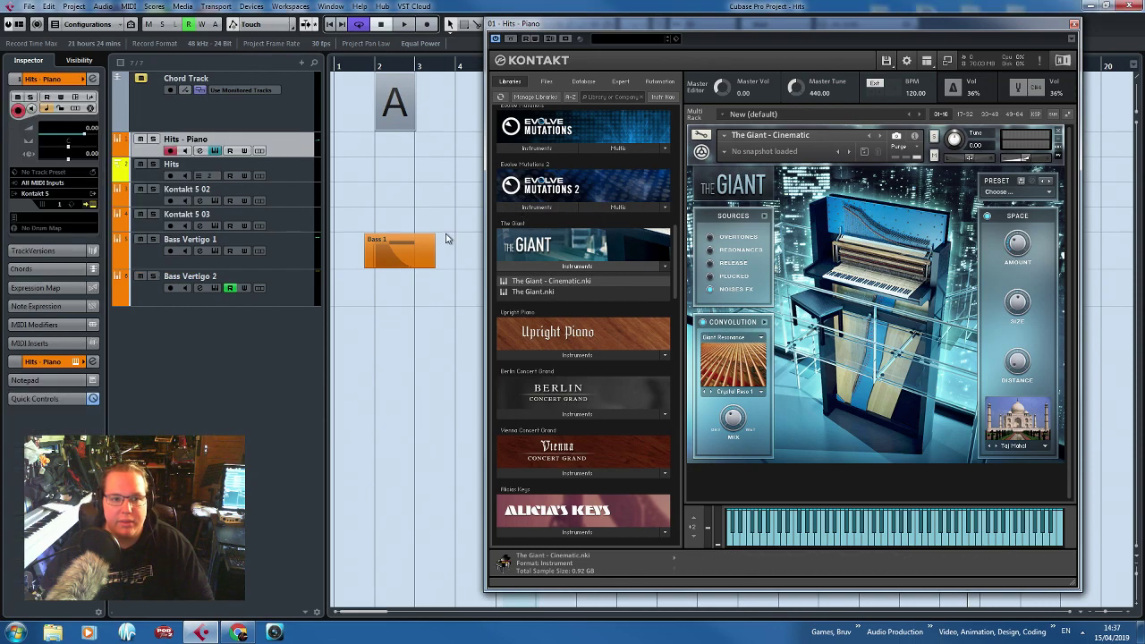
pyautogui.click(712, 276)
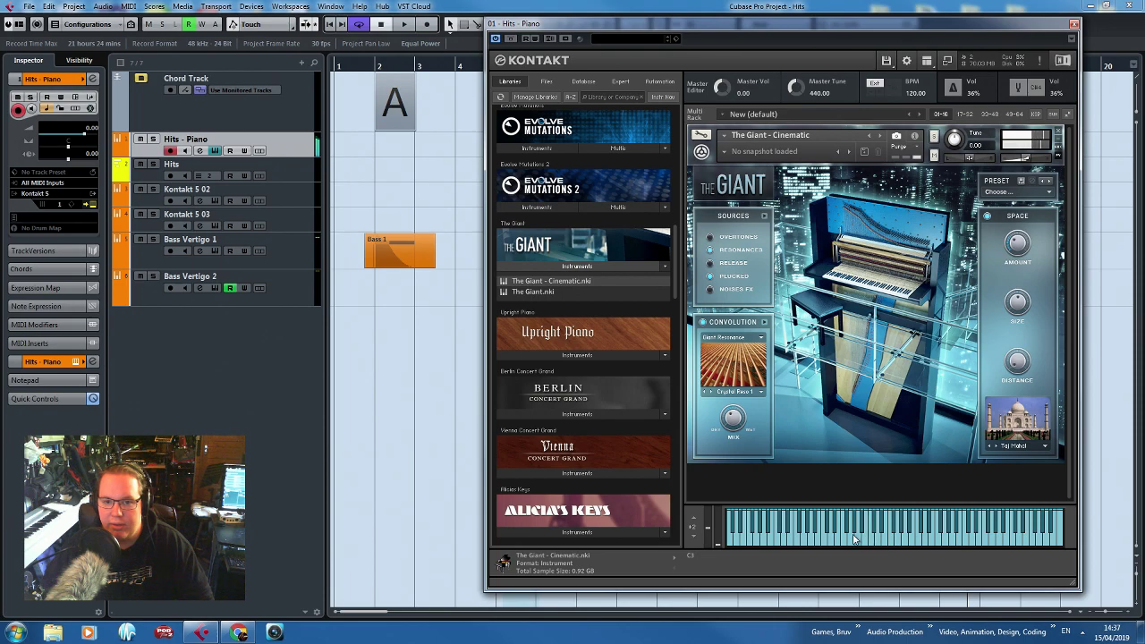
pyautogui.click(710, 250)
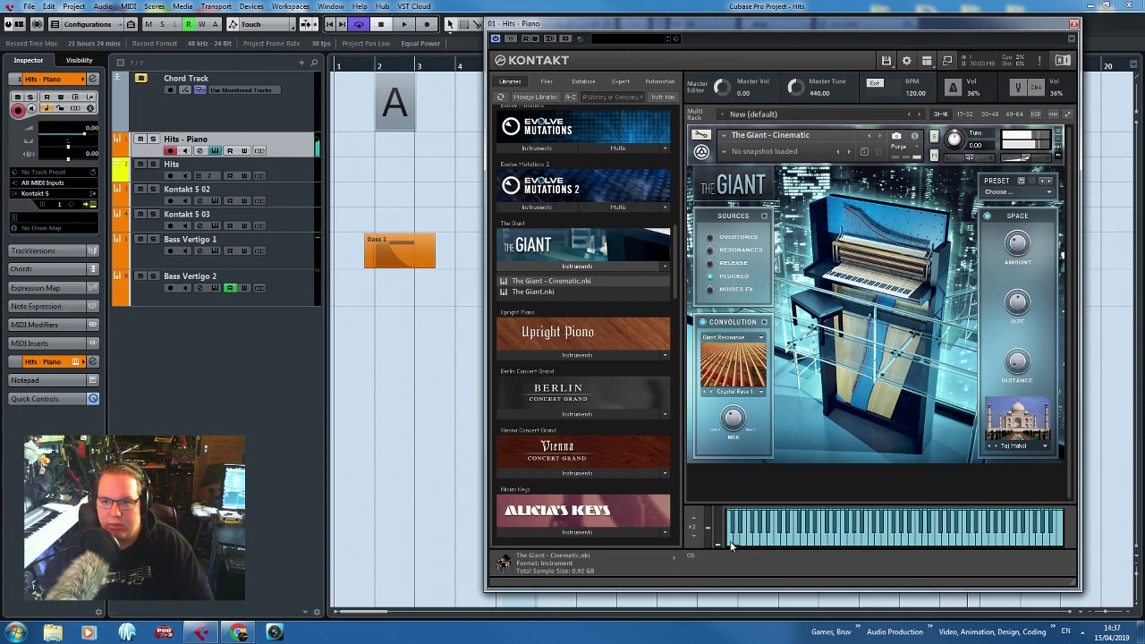
pyautogui.click(711, 289)
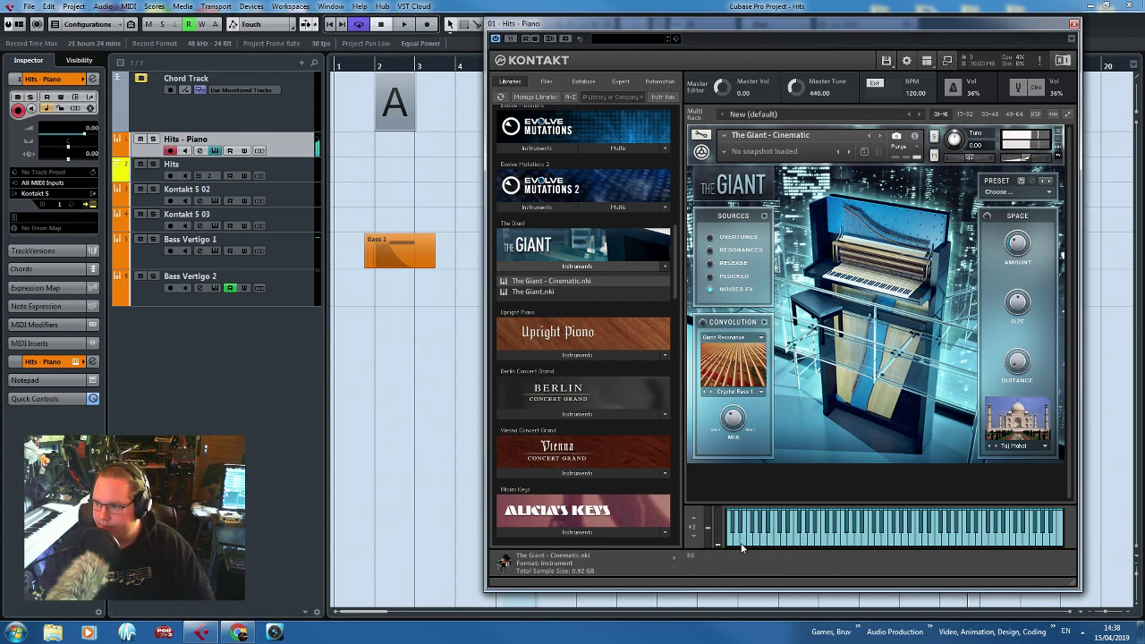
pyautogui.click(1075, 24)
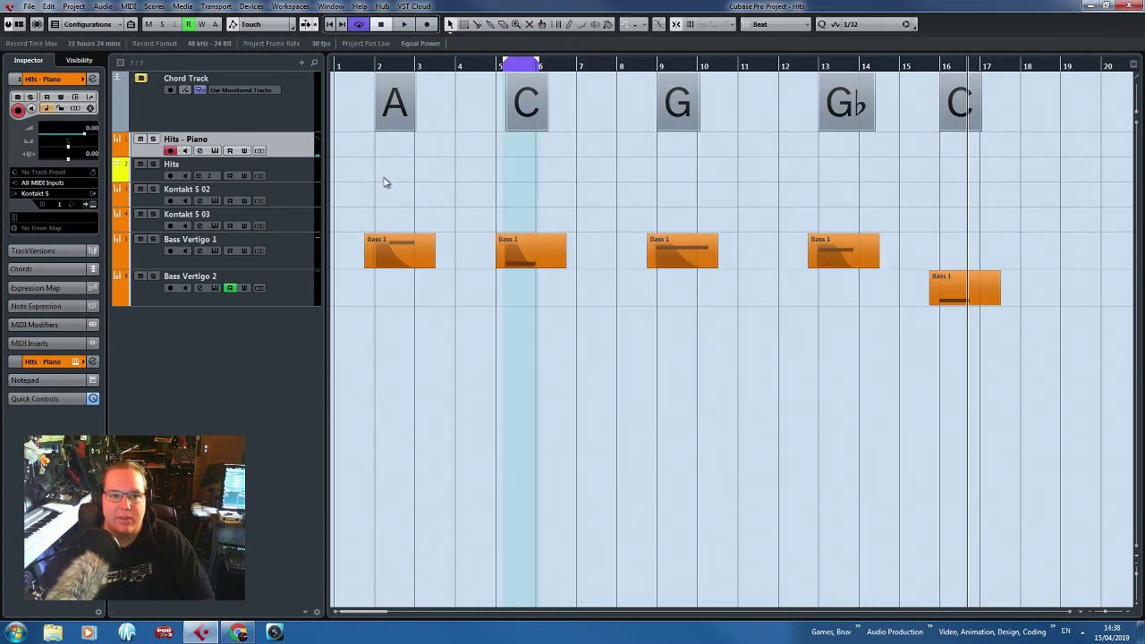
# Create an empty MIDI event on the Hits - Piano track around the A chord, starting ahead of bar 2.
pyautogui.scroll(3, 385, 179)
pyautogui.moveTo(396, 176); pyautogui.dragTo(353, 203)
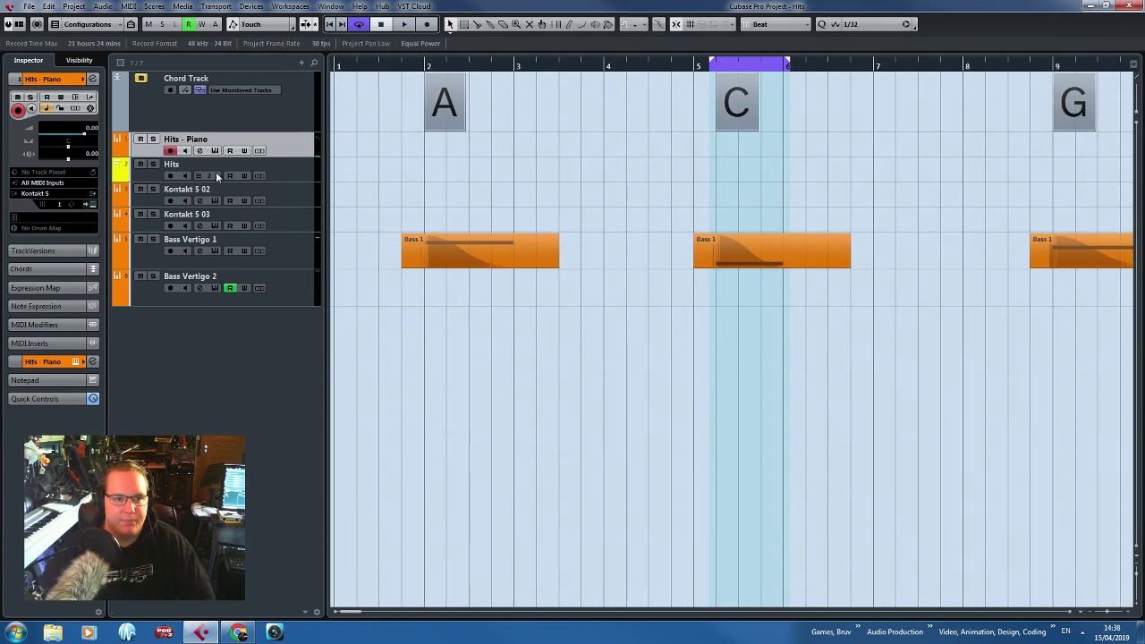
pyautogui.rightClick(171, 381)
pyautogui.press('Escape')
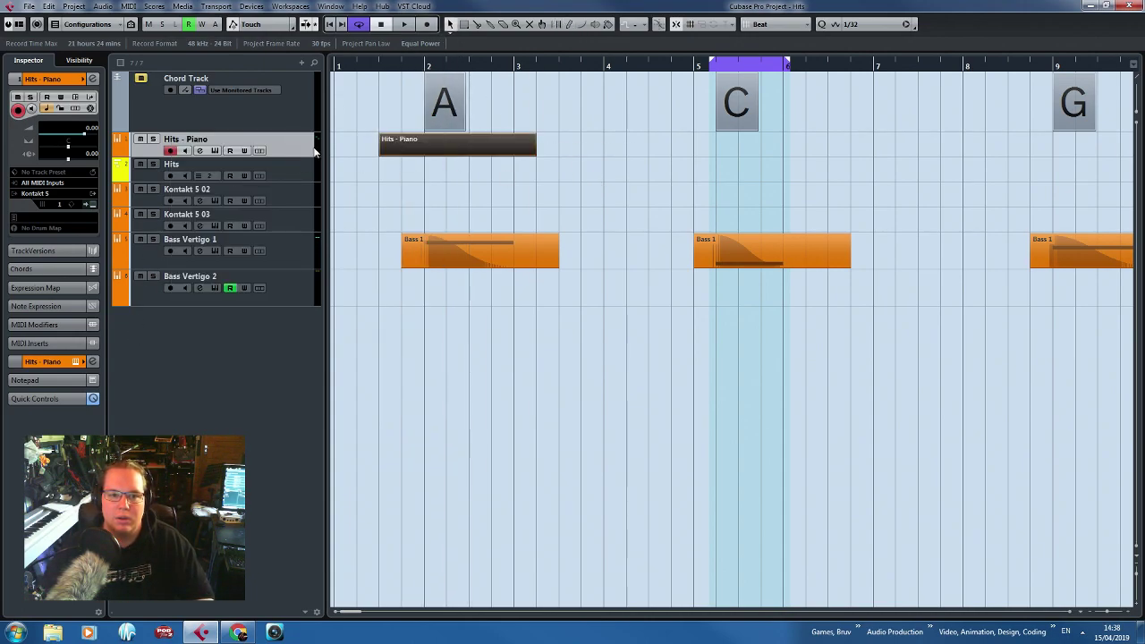
# Open the Hits - Piano event in the Key Editor, draw an A#-1 note from bar 2 to about 2.3, and play it.
pyautogui.doubleClick(440, 150)
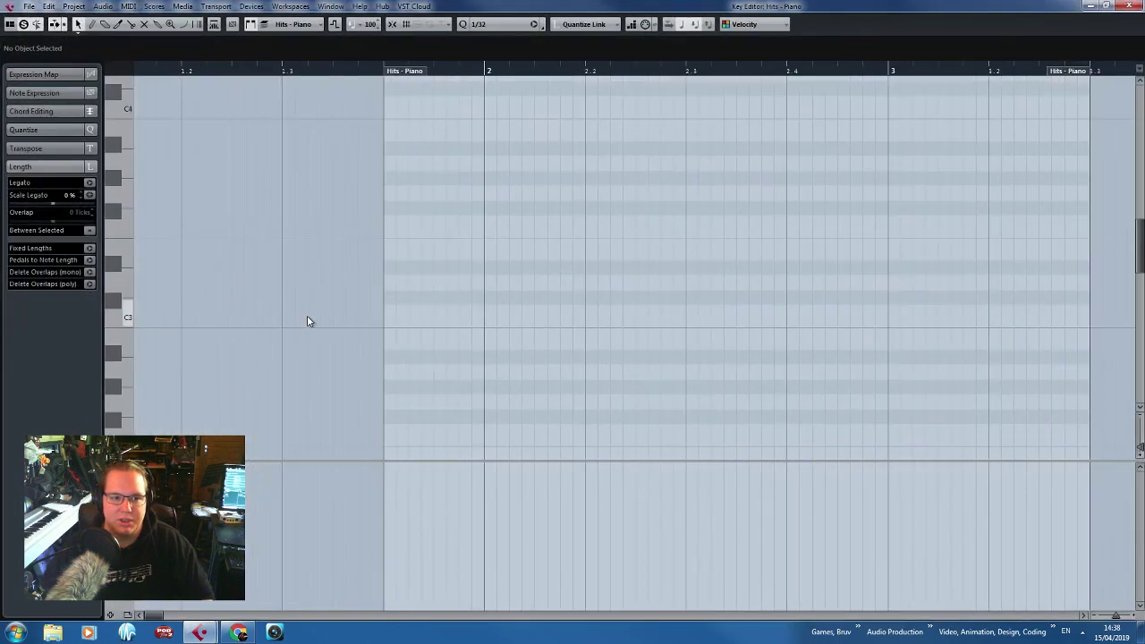
pyautogui.scroll(-3, 123, 306)
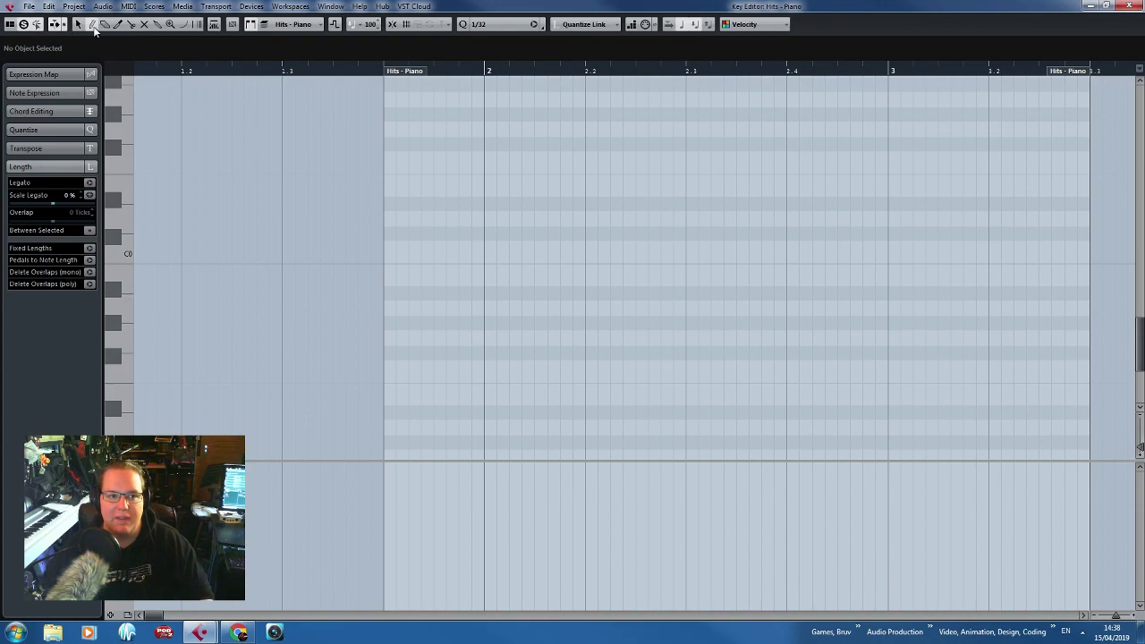
pyautogui.click(93, 25)
pyautogui.moveTo(482, 293)
pyautogui.mouseDown()
pyautogui.moveTo(682, 298)
pyautogui.moveTo(522, 294)
pyautogui.moveTo(521, 305)
pyautogui.moveTo(512, 296)
pyautogui.mouseUp()
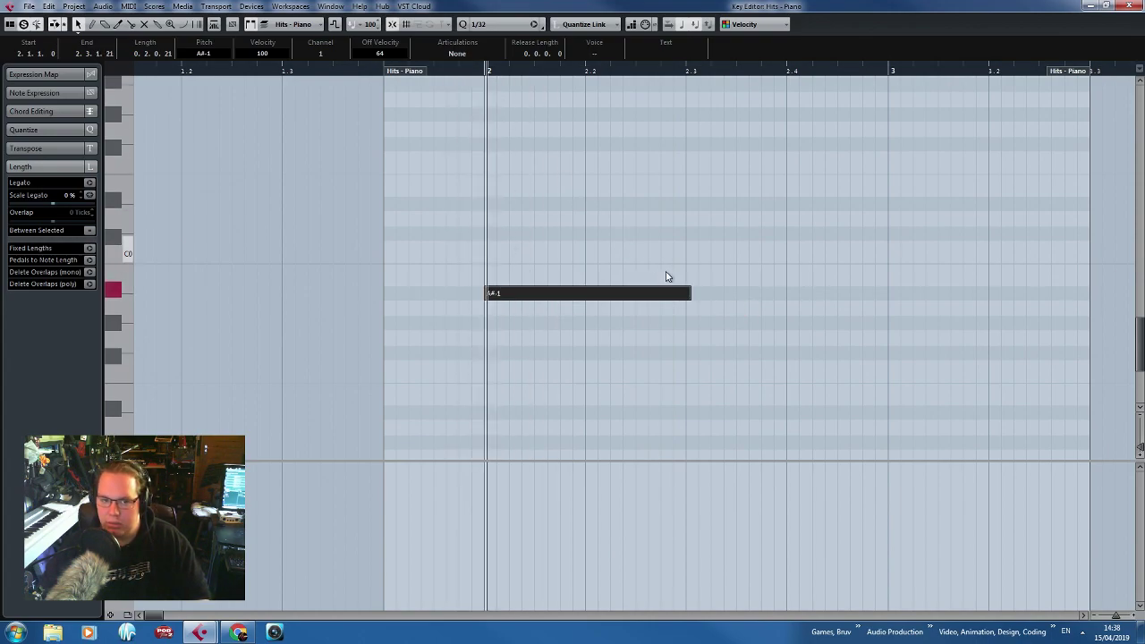
pyautogui.press('space')
pyautogui.press('g')
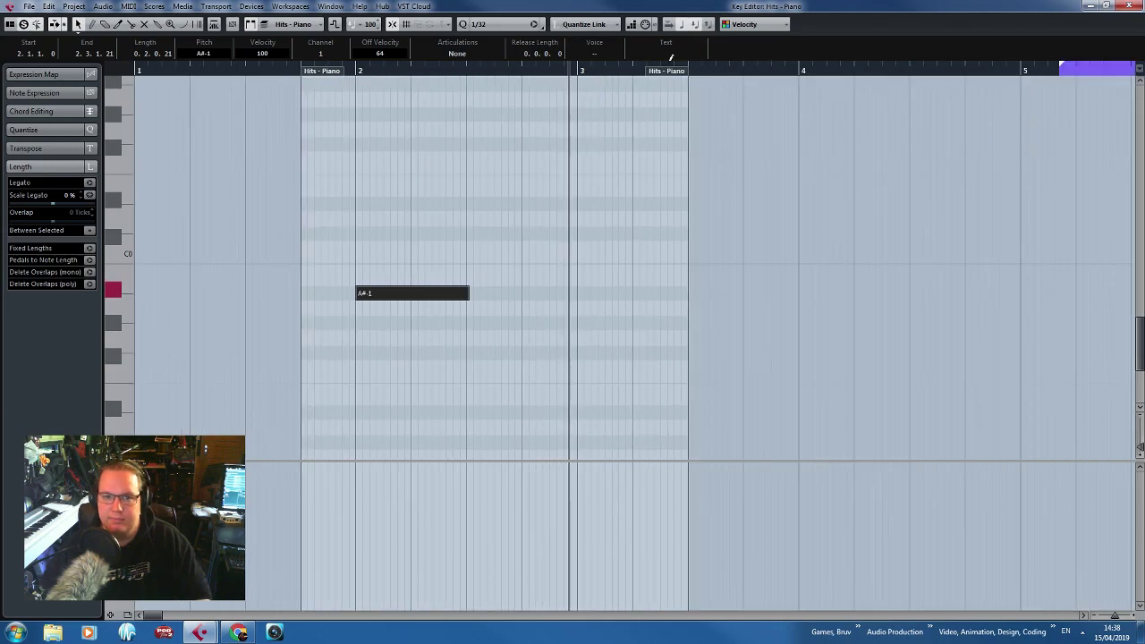
# Extend the Hits - Piano event to bar 5 and lengthen the A#-1 note to end at 3.4.1.
pyautogui.moveTo(687, 71); pyautogui.dragTo(1020, 72)
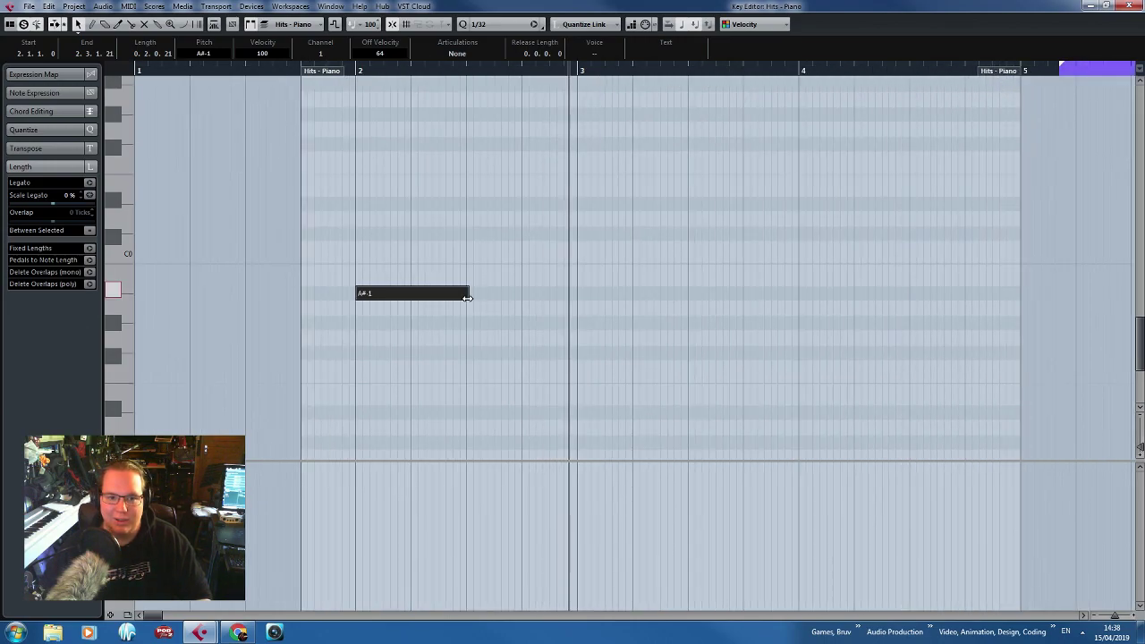
pyautogui.moveTo(467, 297); pyautogui.dragTo(784, 305)
pyautogui.click(327, 73)
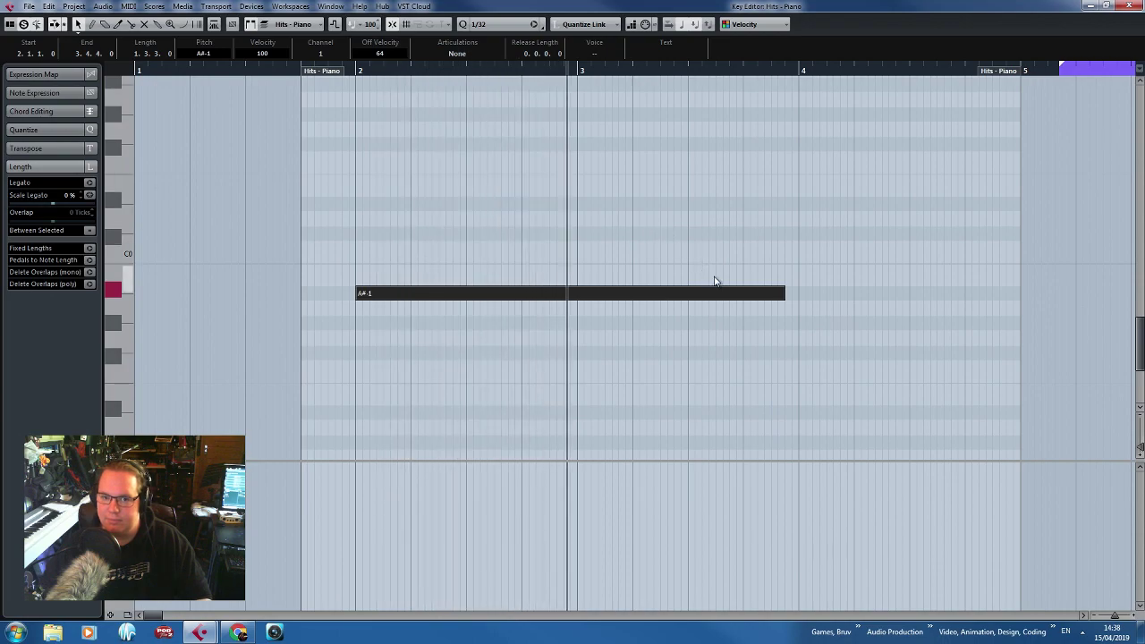
pyautogui.moveTo(782, 294); pyautogui.dragTo(743, 295)
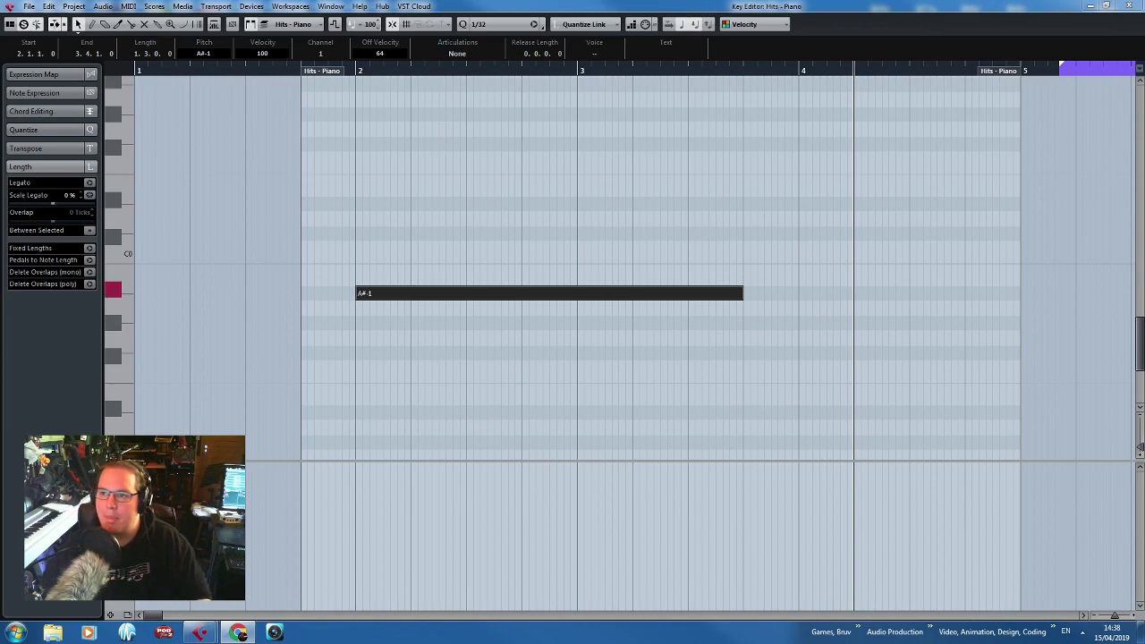
pyautogui.click(738, 197)
pyautogui.press('g')
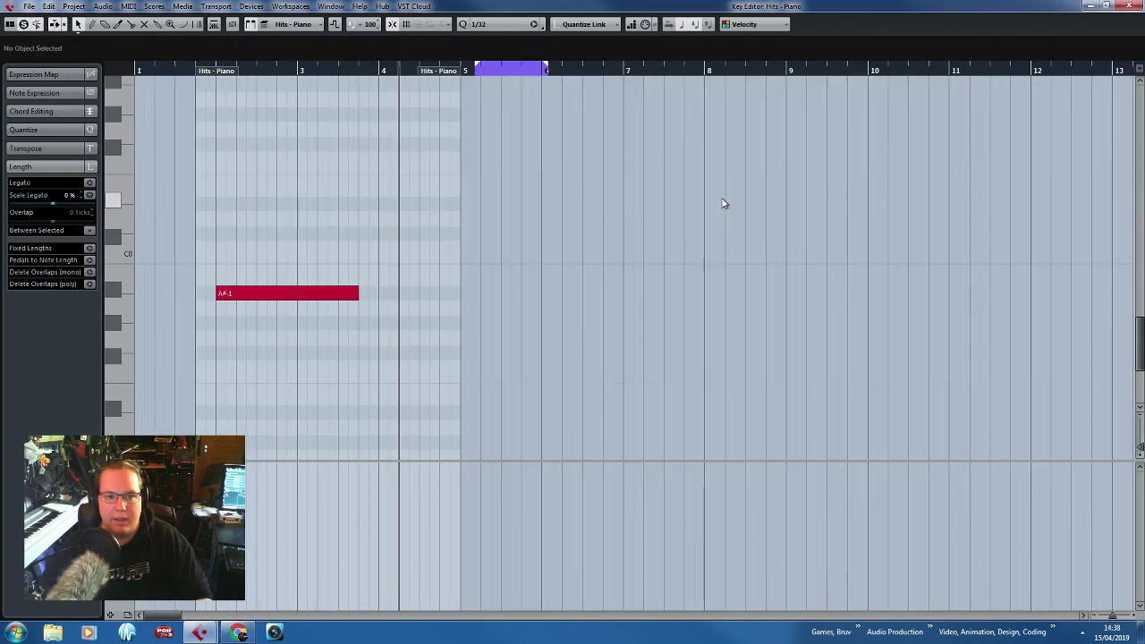
# Close the Key Editor, set the cycle range from 1.4 to 3.4, and play the piano hit together with the bass.
pyautogui.click(1130, 5)
pyautogui.moveTo(385, 59); pyautogui.dragTo(787, 74)
pyautogui.click(386, 67)
pyautogui.press('space')
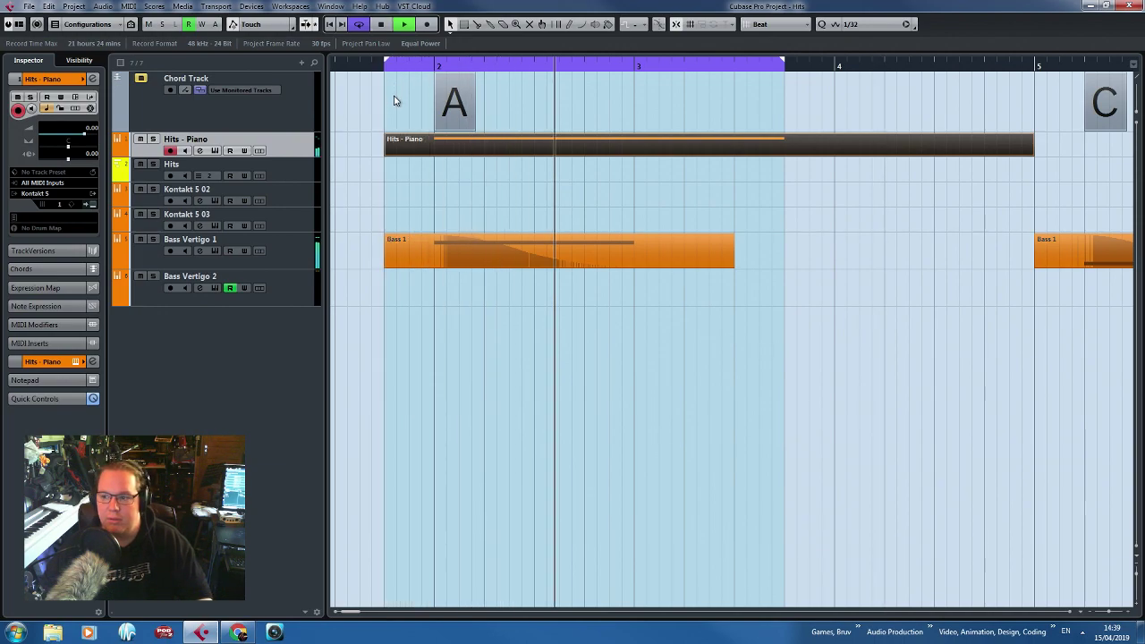
pyautogui.press('g')
pyautogui.press('g')
pyautogui.press('g')
pyautogui.press('space')
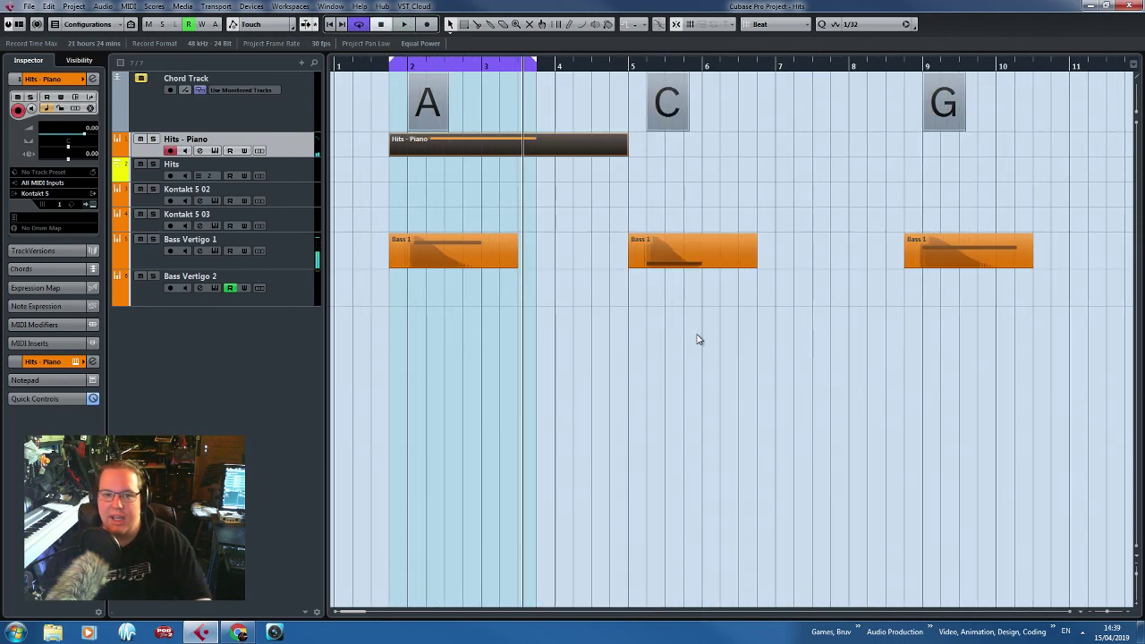
# Open the Hits - Piano event in the Key Editor and place a copy of the A#-1 note on C0 at 5.1.1.
pyautogui.click(692, 340)
pyautogui.press('h')
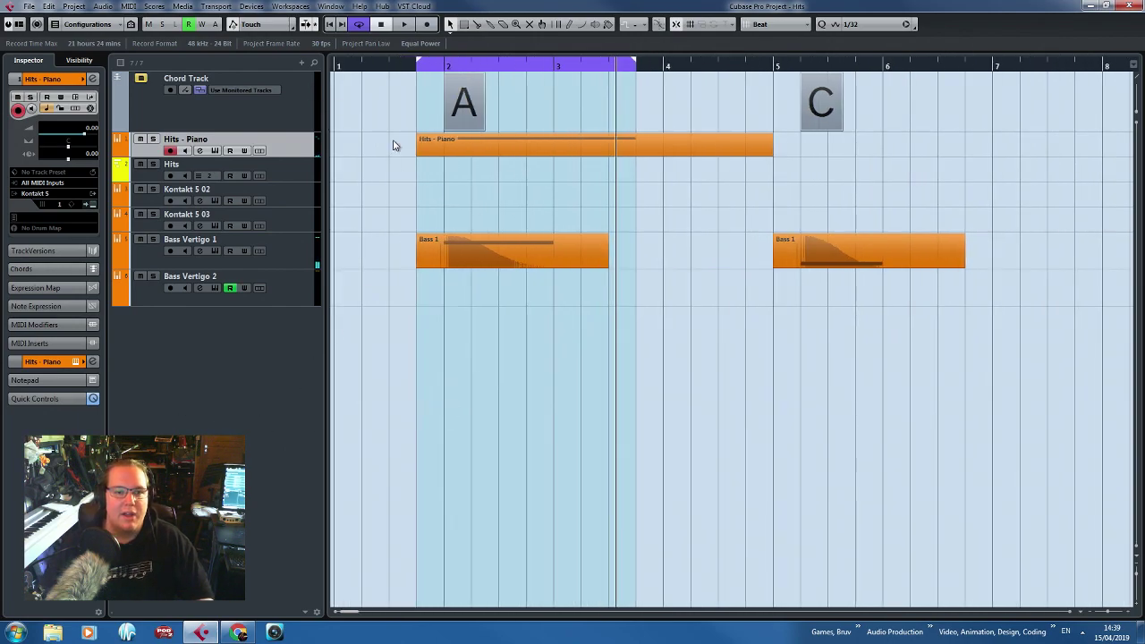
pyautogui.doubleClick(532, 151)
pyautogui.press('g')
pyautogui.press('g')
pyautogui.press('g')
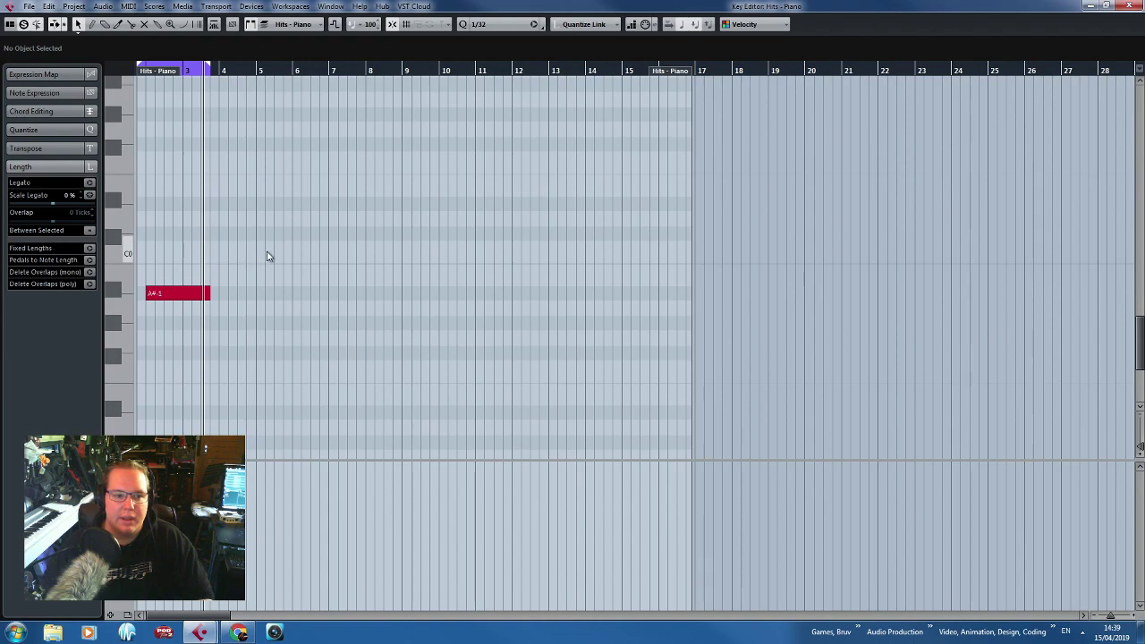
pyautogui.moveTo(265, 253); pyautogui.dragTo(143, 362)
pyautogui.hotkey('alt', 'd')
pyautogui.moveTo(248, 297); pyautogui.dragTo(333, 259)
pyautogui.scroll(3, 271, 299)
pyautogui.scroll(-2, 333, 299)
pyautogui.scroll(2, 349, 260)
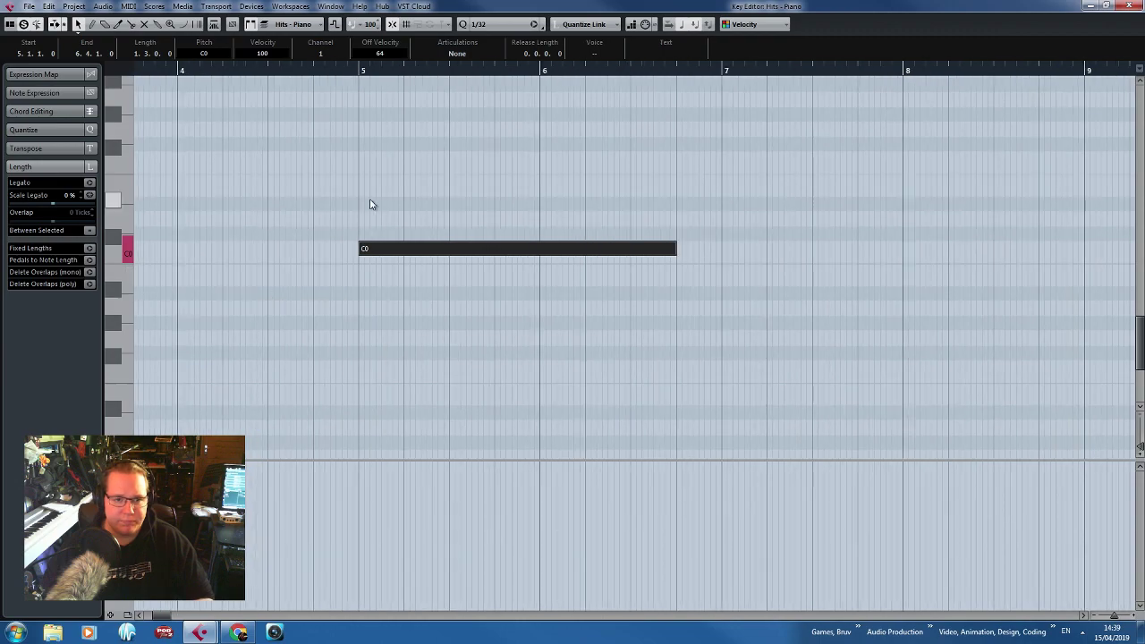
# Duplicate the C0 note and place the copy on E0 at bar 8.
pyautogui.moveTo(465, 353); pyautogui.dragTo(486, 188)
pyautogui.scroll(-2, 497, 282)
pyautogui.scroll(2, 527, 300)
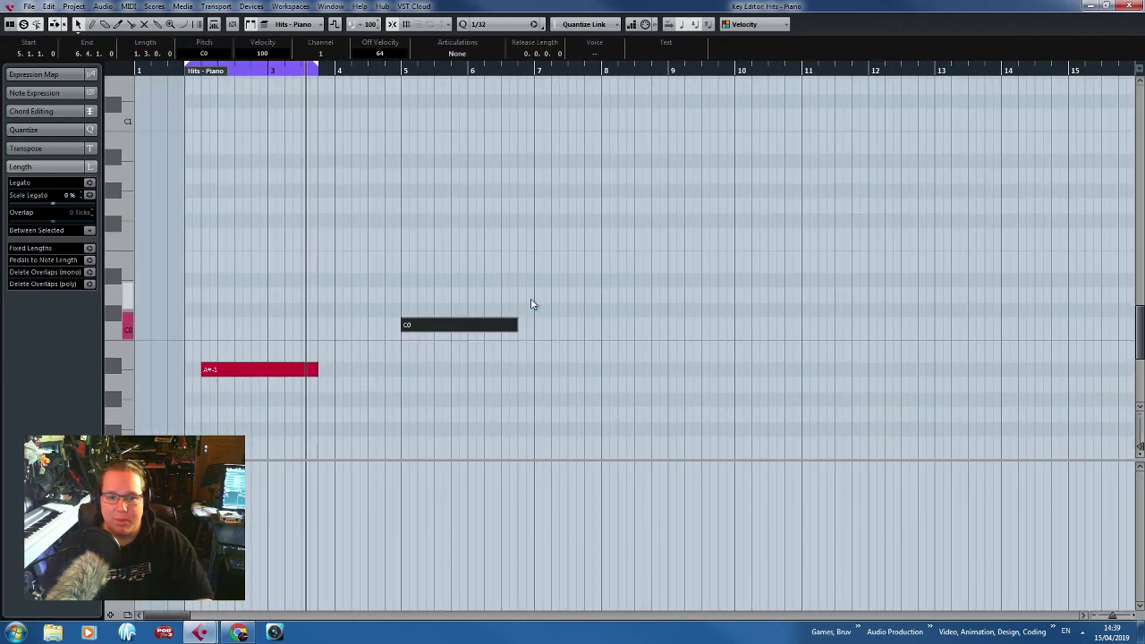
pyautogui.hotkey('ctrl', 'd')
pyautogui.moveTo(545, 326); pyautogui.dragTo(633, 266)
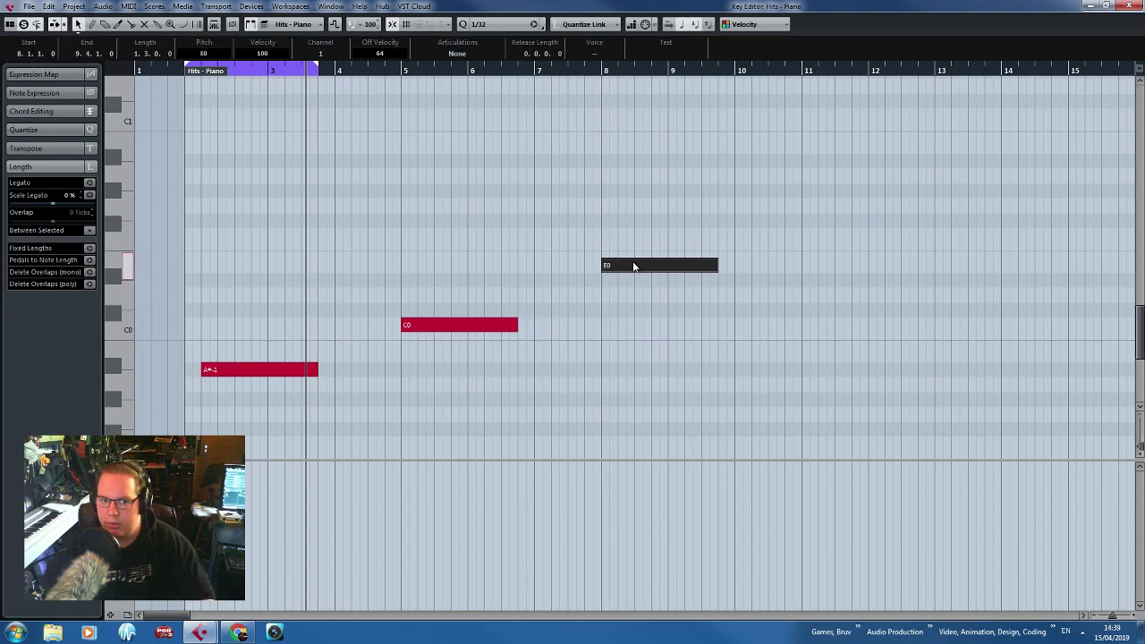
# Duplicate the E0 note, place the copy on D#0 above the A#-1 note at bar 2, and play the pair.
pyautogui.hotkey('ctrl', 'd')
pyautogui.moveTo(766, 267); pyautogui.dragTo(250, 289)
pyautogui.press('h')
pyautogui.click(242, 77)
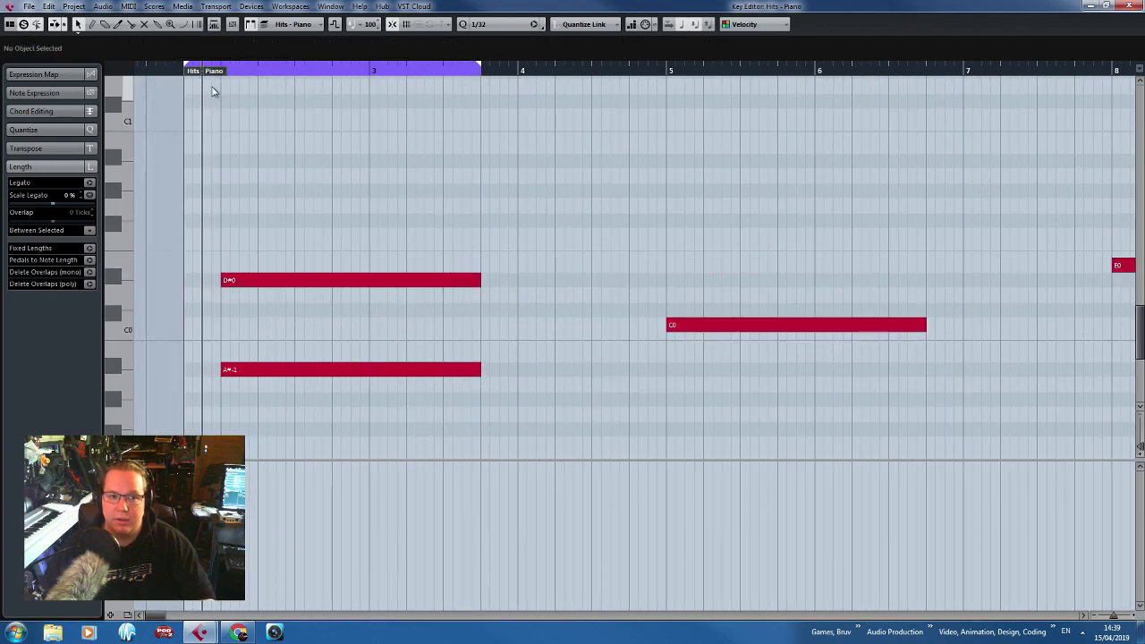
pyautogui.press('space')
pyautogui.press('g')
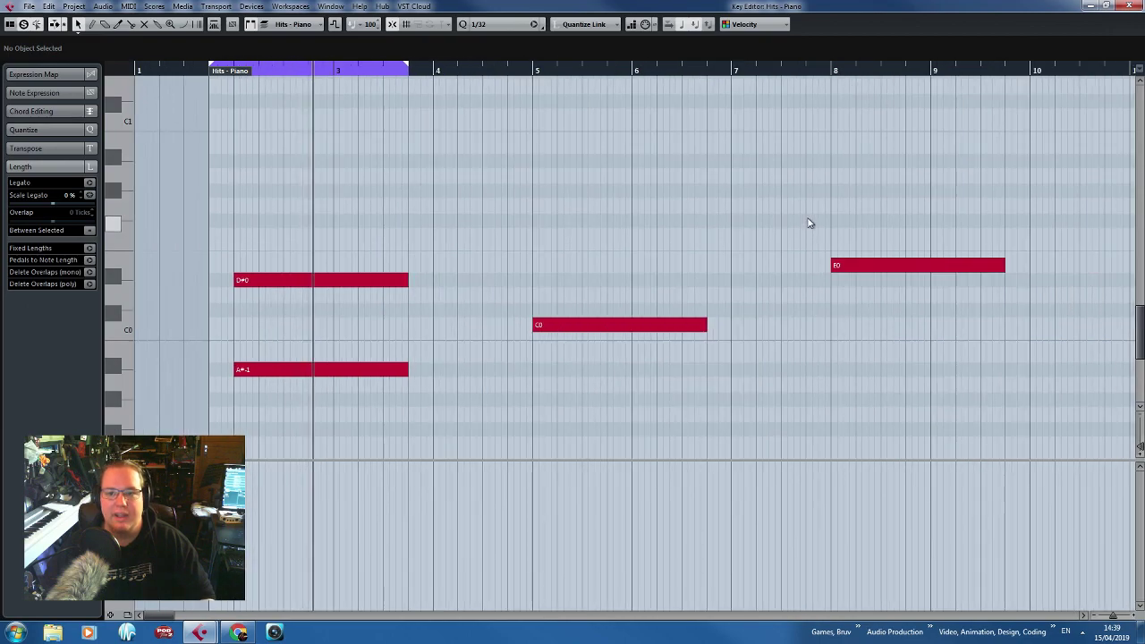
# Duplicate the E0 note, place the copy on F#0 at bar 8, and play the two notes together.
pyautogui.click(868, 265)
pyautogui.press('g')
pyautogui.hotkey('ctrl', 'd')
pyautogui.moveTo(741, 268); pyautogui.dragTo(622, 225)
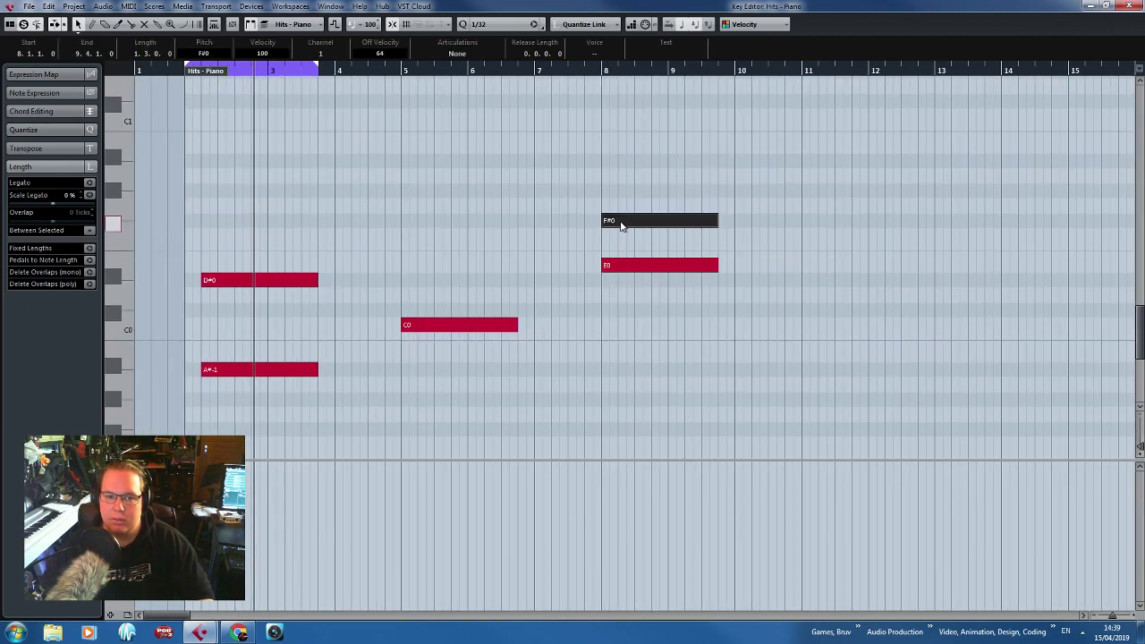
pyautogui.click(592, 74)
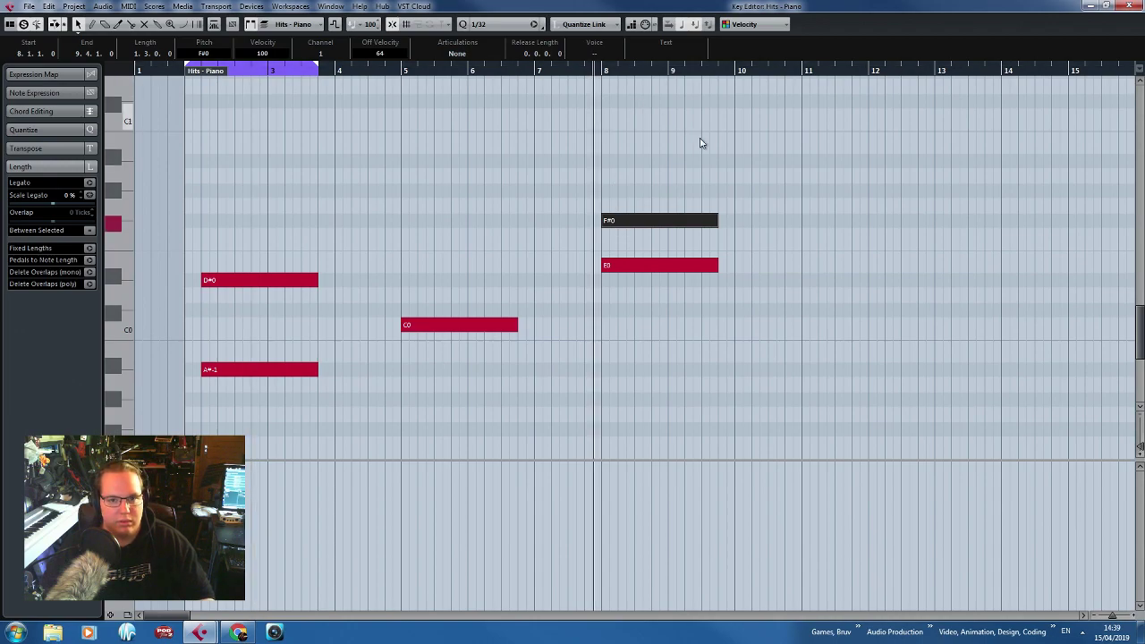
pyautogui.press('space')
# Duplicate the F#0 note and place the copy on G#0 at bar 11.
pyautogui.hotkey('ctrl', 'd')
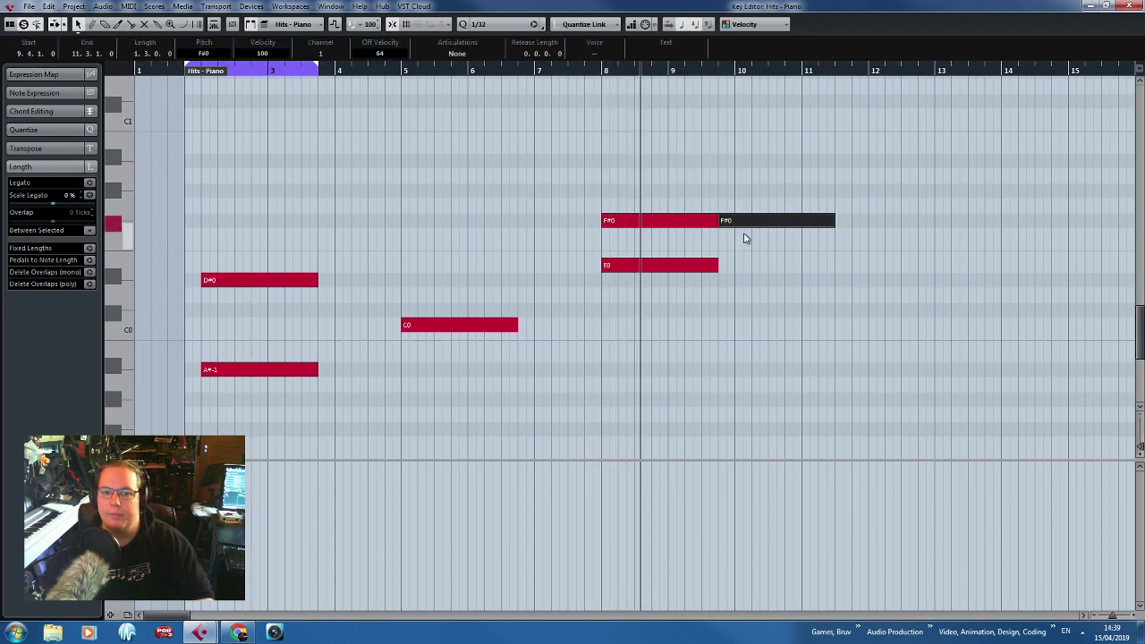
pyautogui.moveTo(755, 222); pyautogui.dragTo(639, 347)
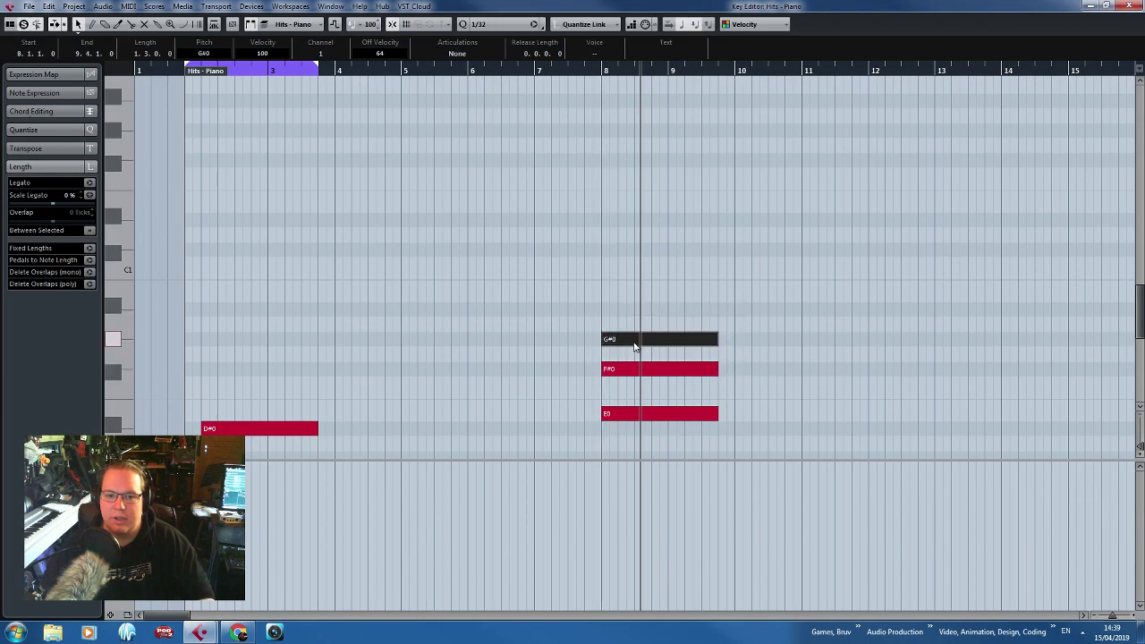
pyautogui.scroll(-2, 639, 348)
pyautogui.moveTo(644, 266); pyautogui.dragTo(817, 262)
pyautogui.keyDown('ctrl'); pyautogui.scroll(3, 817, 261); pyautogui.keyUp('ctrl')
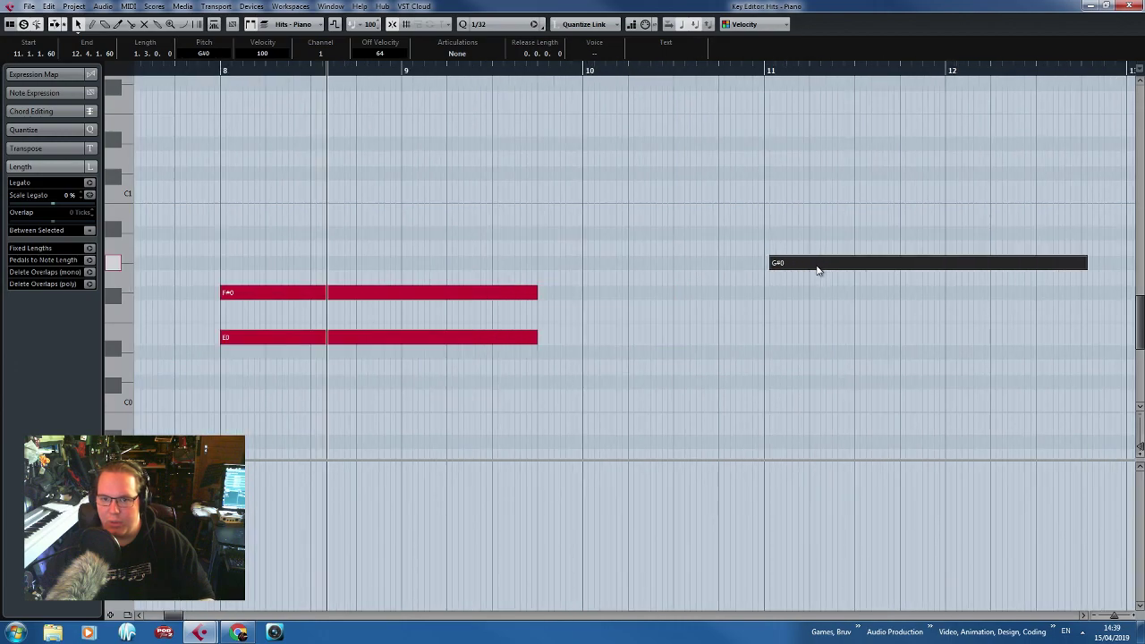
# Shorten the E0 and F#0 notes to end at 9.3, the G#0 note at 12.3.1 and the C0 note at 6.2.1.
pyautogui.moveTo(501, 259); pyautogui.dragTo(488, 384)
pyautogui.moveTo(534, 288); pyautogui.dragTo(492, 288)
pyautogui.click(531, 281)
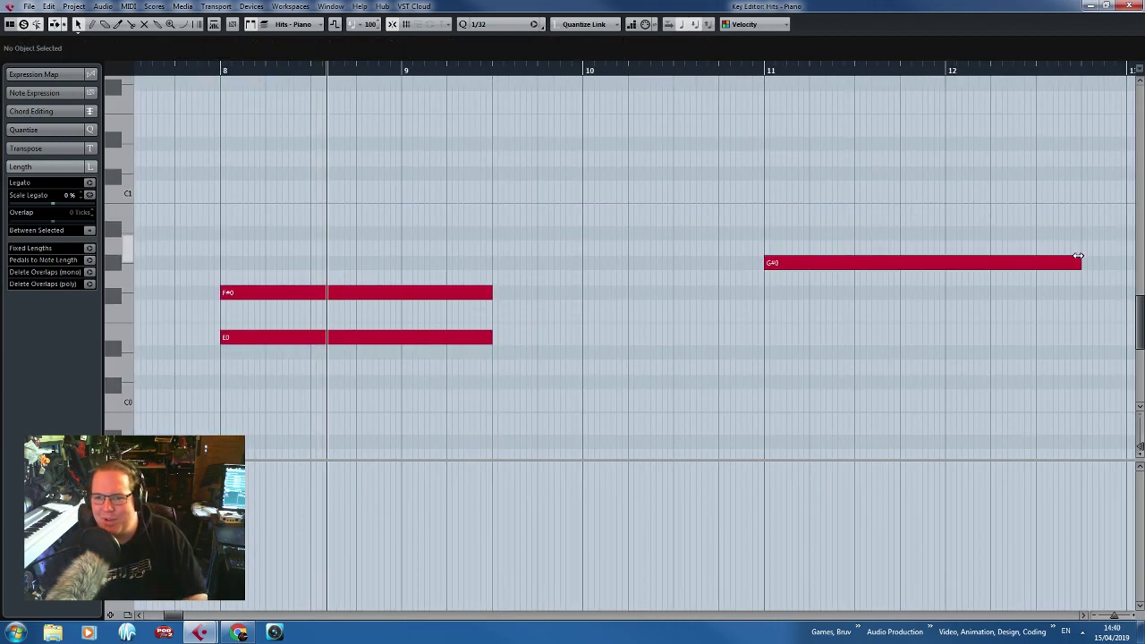
pyautogui.moveTo(1079, 257); pyautogui.dragTo(1030, 260)
pyautogui.keyDown('ctrl'); pyautogui.scroll(-2, 963, 269); pyautogui.keyUp('ctrl')
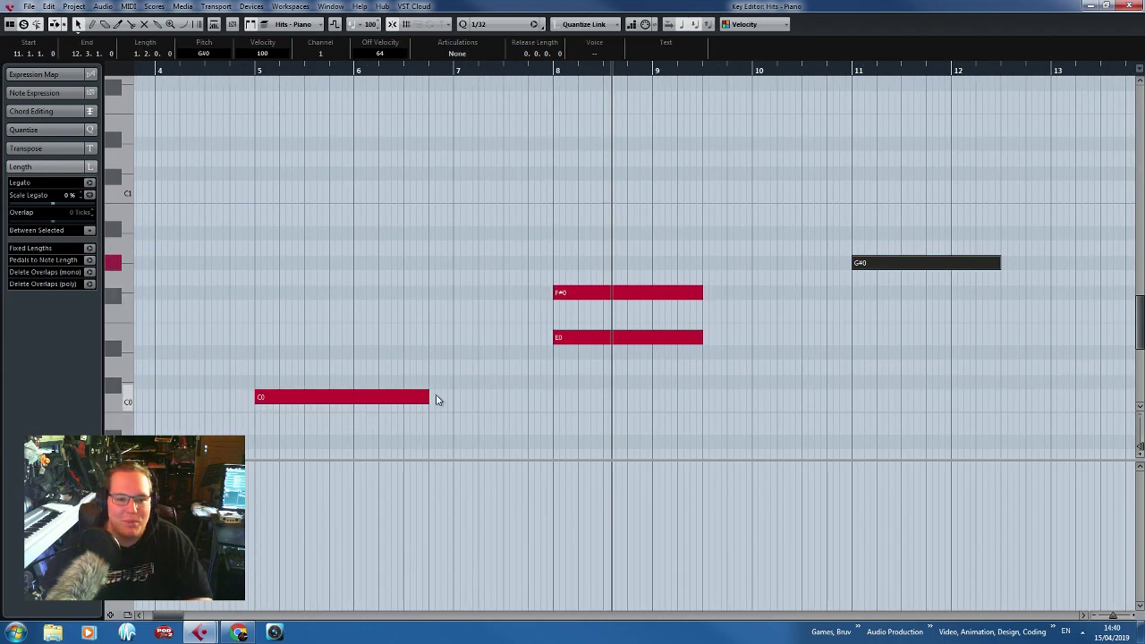
pyautogui.moveTo(427, 397); pyautogui.dragTo(383, 397)
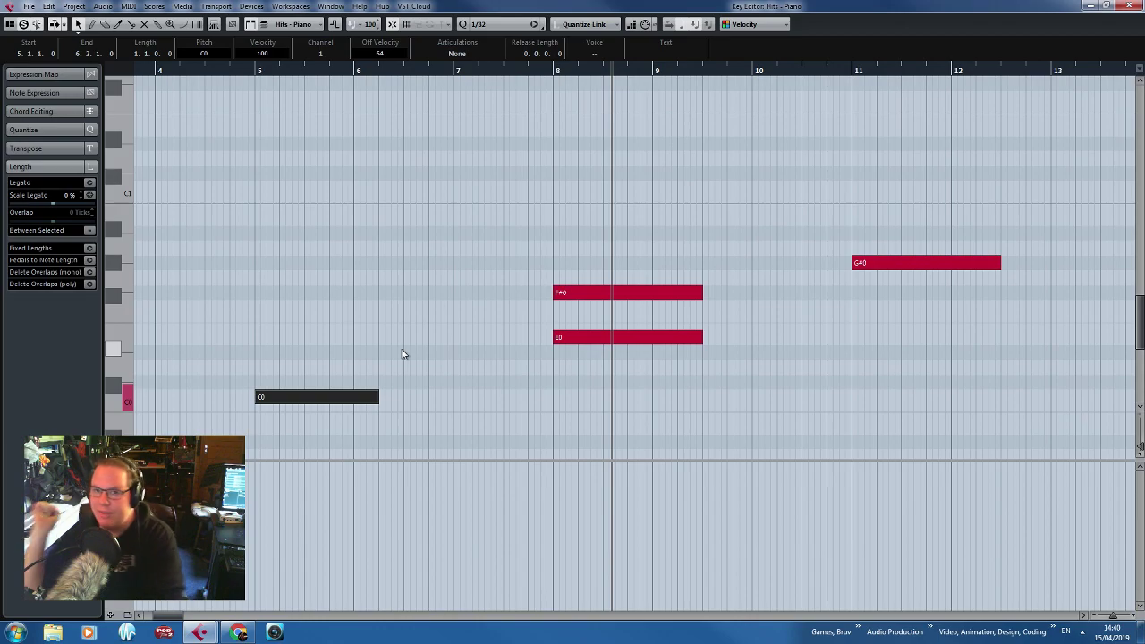
# Trim the E0 note at bar 8 to start slightly late and the D#0 note at bar 2 to start at 2.1.1.7.
pyautogui.keyDown('ctrl'); pyautogui.scroll(-2, 385, 358); pyautogui.keyUp('ctrl')
pyautogui.keyDown('ctrl'); pyautogui.scroll(6, 621, 259); pyautogui.keyUp('ctrl')
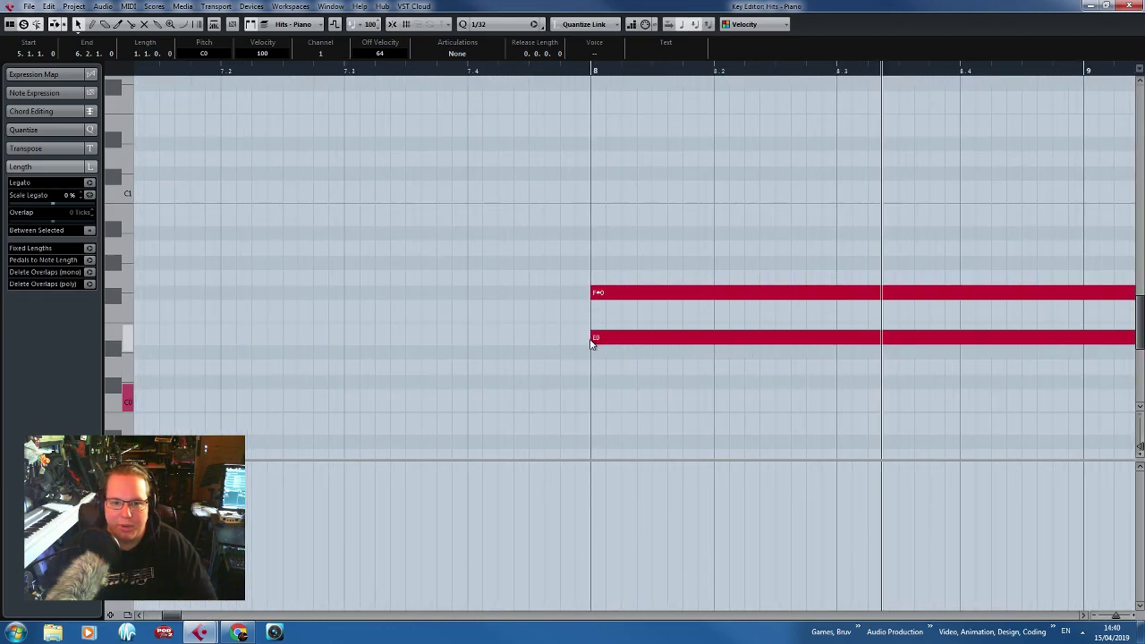
pyautogui.moveTo(591, 341); pyautogui.dragTo(596, 342)
pyautogui.keyDown('ctrl'); pyautogui.scroll(-4, 591, 379); pyautogui.keyUp('ctrl')
pyautogui.moveTo(417, 274); pyautogui.dragTo(81, 267)
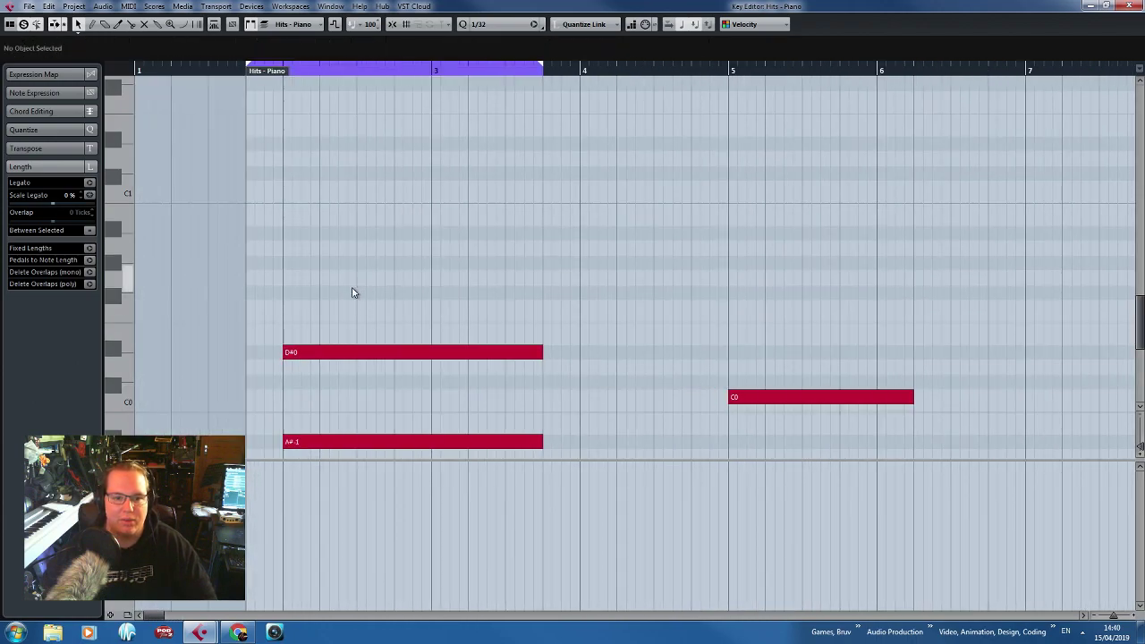
pyautogui.keyDown('ctrl'); pyautogui.scroll(5, 283, 356); pyautogui.keyUp('ctrl')
pyautogui.click(285, 353)
pyautogui.keyDown('ctrl'); pyautogui.scroll(-4, 296, 338); pyautogui.keyUp('ctrl')
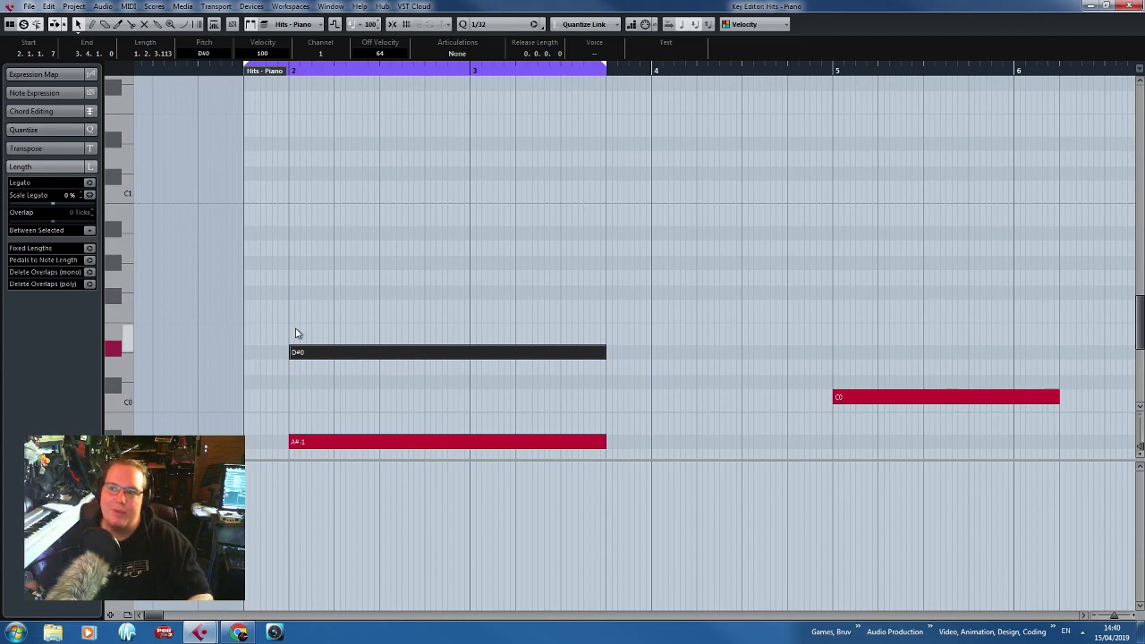
# Close the Key Editor and split the Hits - Piano event at bar 4, 7.2 and 10.4, giving each hit its own event.
pyautogui.click(1125, 6)
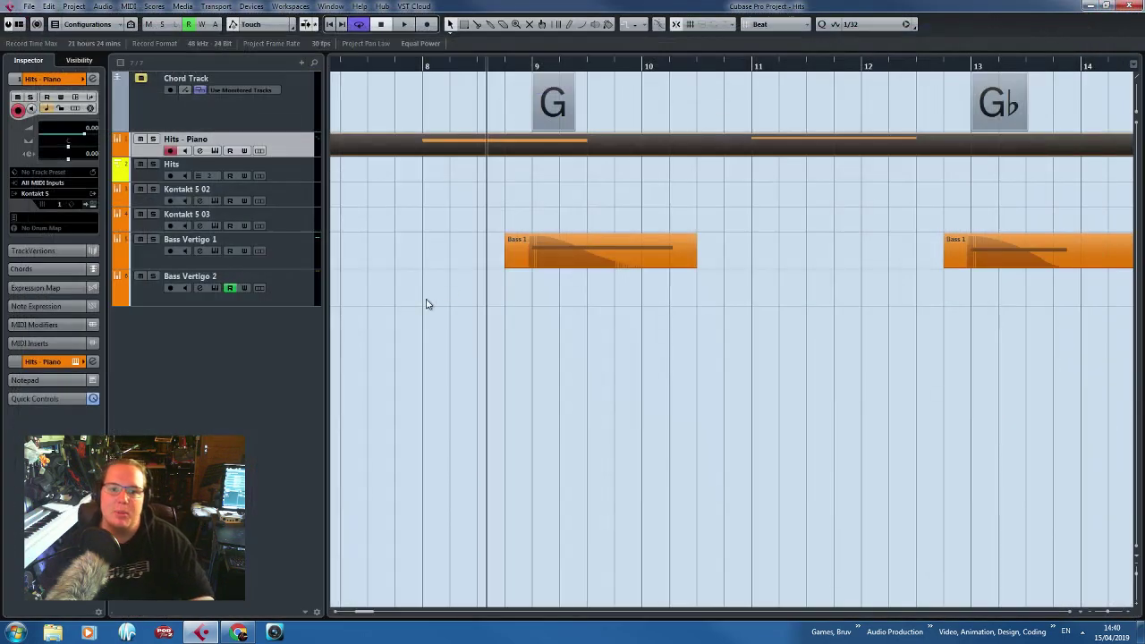
pyautogui.keyDown('ctrl'); pyautogui.scroll(-4, 429, 378); pyautogui.keyUp('ctrl')
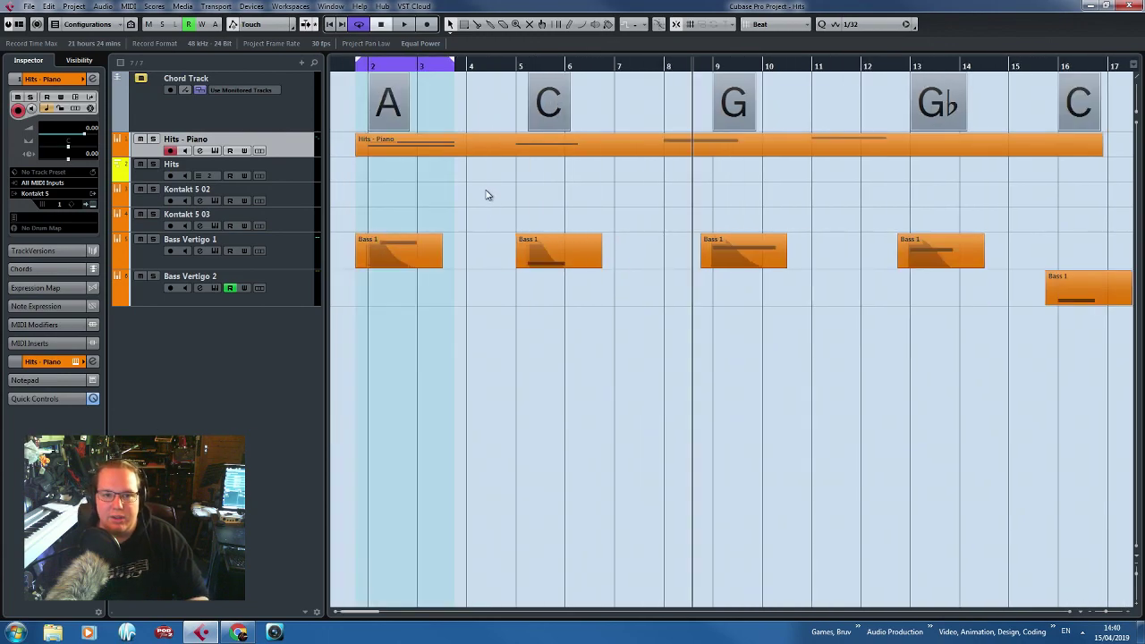
pyautogui.keyDown('alt'); pyautogui.click(466, 147); pyautogui.keyUp('alt')
pyautogui.keyDown('alt'); pyautogui.click(628, 148); pyautogui.keyUp('alt')
pyautogui.keyDown('alt'); pyautogui.click(799, 149); pyautogui.keyUp('alt')
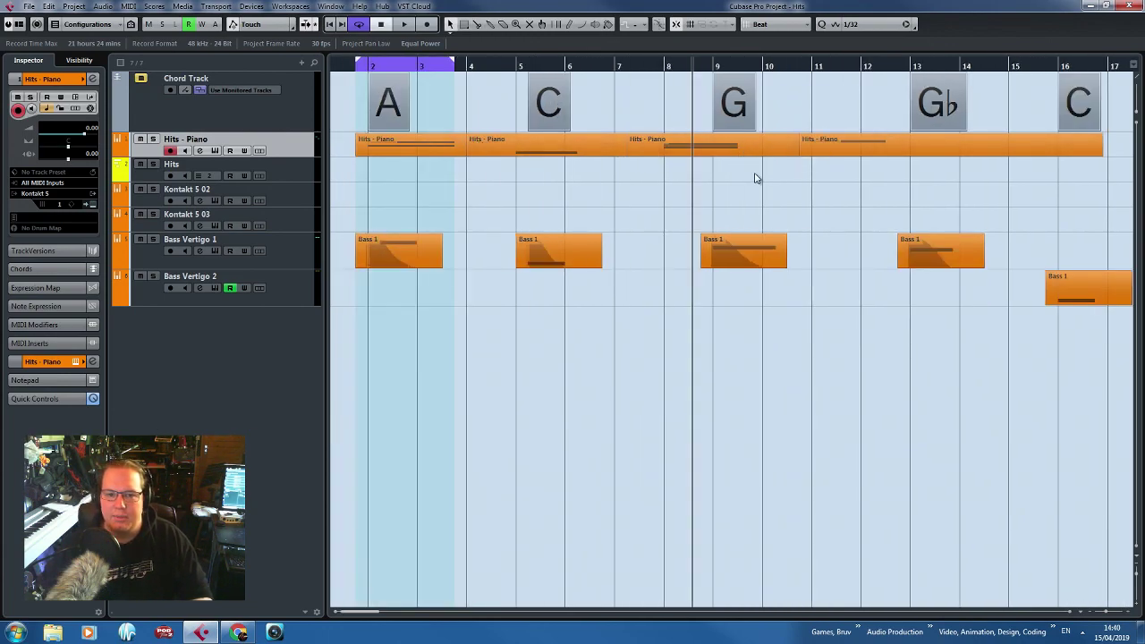
# Move the first C chord to bar 5 and shift the Bass Vertigo 1 event beneath it to start at 4.4.
pyautogui.keyDown('ctrl'); pyautogui.scroll(2, 605, 161); pyautogui.keyUp('ctrl')
pyautogui.keyDown('ctrl'); pyautogui.scroll(2, 465, 164); pyautogui.keyUp('ctrl')
pyautogui.click(525, 154)
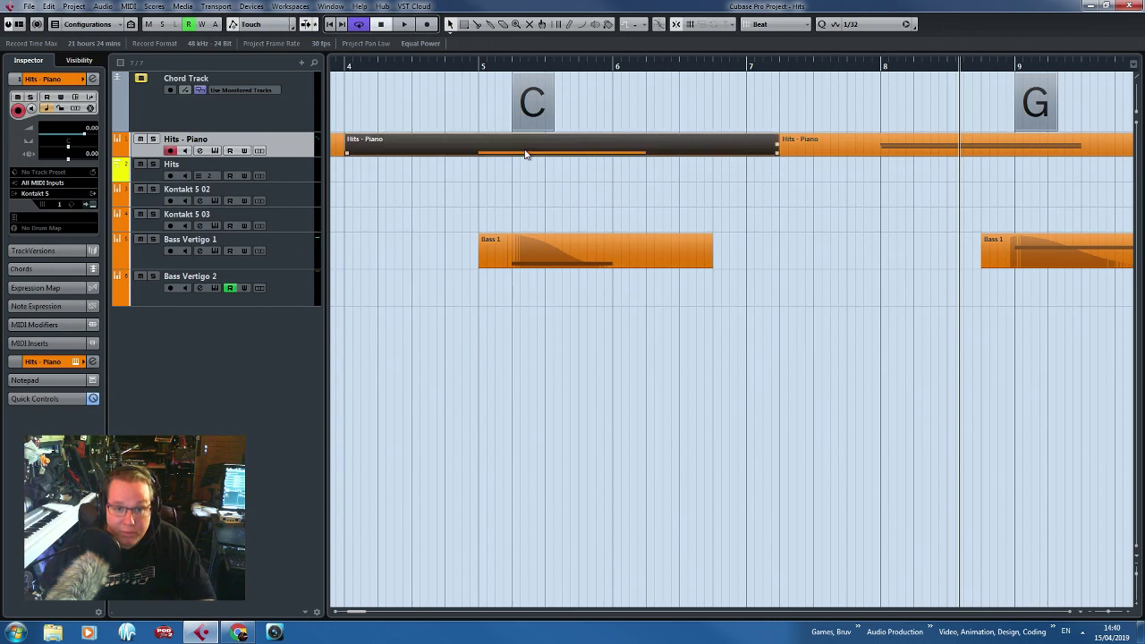
pyautogui.moveTo(535, 106); pyautogui.dragTo(500, 106)
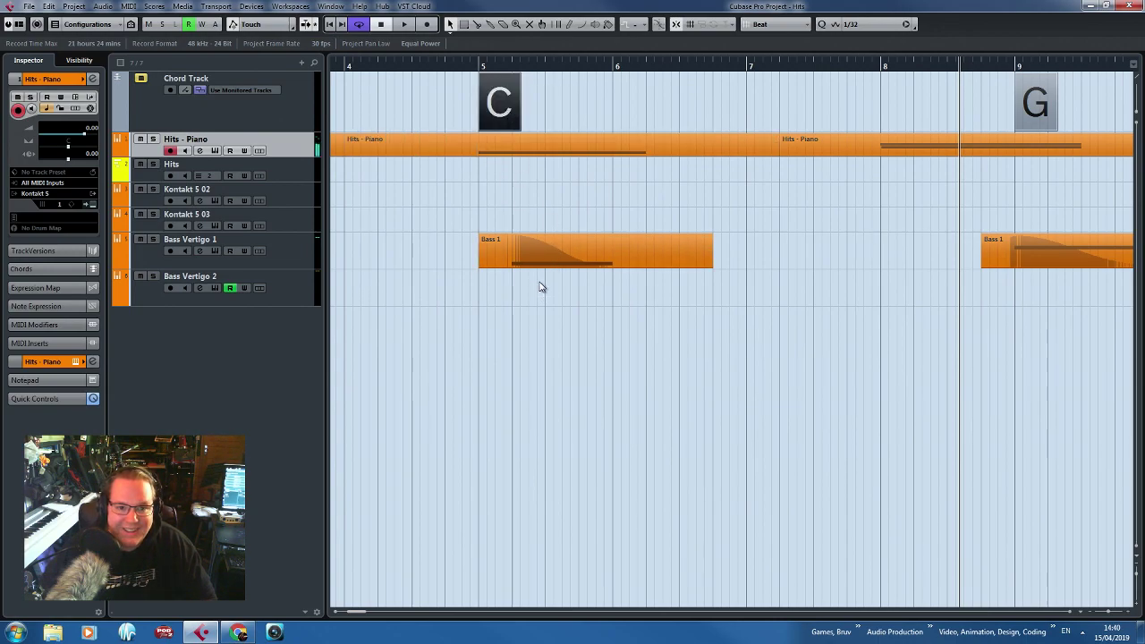
pyautogui.moveTo(547, 262); pyautogui.dragTo(514, 266)
# Trim the Hits - Piano event at the first C chord to run from 4.4 to 6.3, matching the bass event.
pyautogui.moveTo(345, 152); pyautogui.dragTo(445, 150)
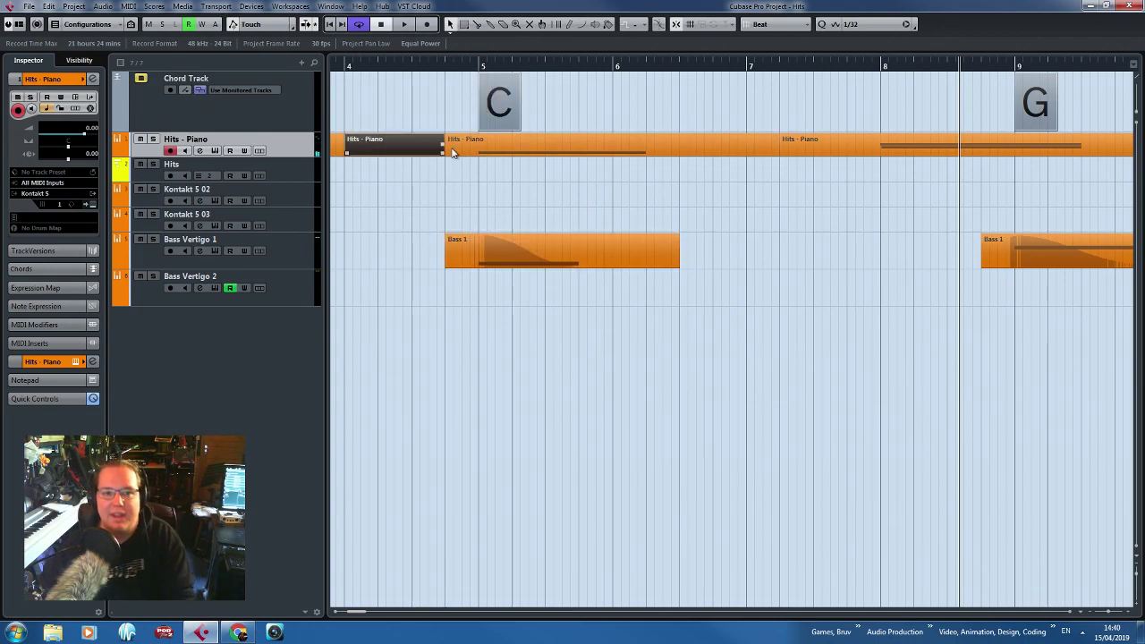
pyautogui.moveTo(774, 153); pyautogui.dragTo(677, 153)
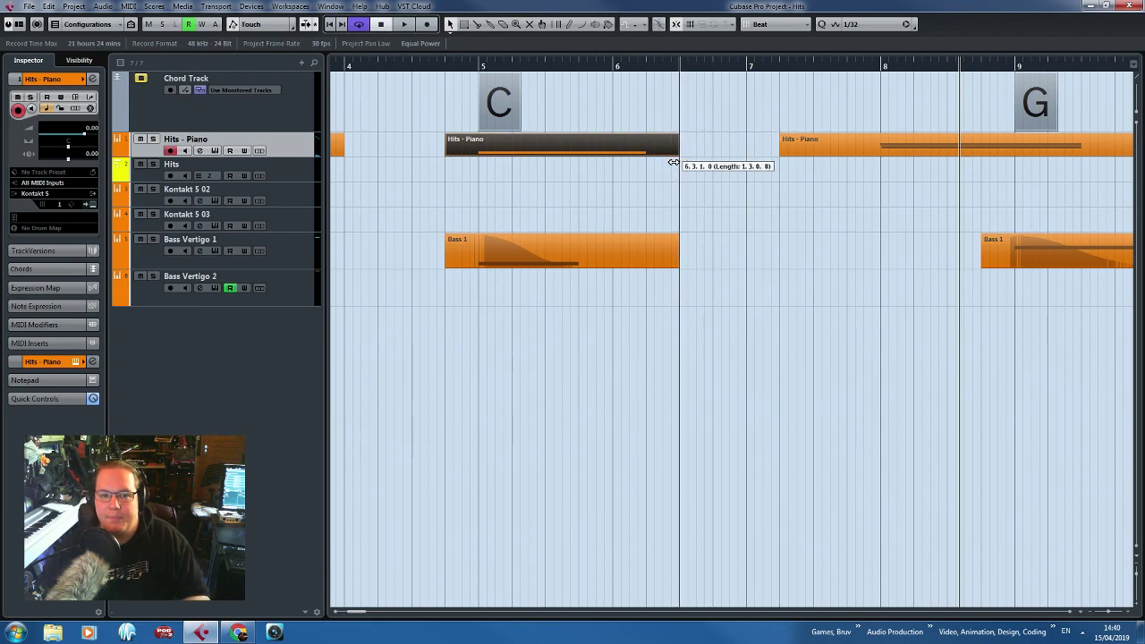
pyautogui.keyDown('ctrl'); pyautogui.scroll(-3, 678, 258); pyautogui.keyUp('ctrl')
pyautogui.keyDown('ctrl'); pyautogui.scroll(2, 890, 128); pyautogui.keyUp('ctrl')
pyautogui.keyDown('ctrl'); pyautogui.scroll(-3, 952, 201); pyautogui.keyUp('ctrl')
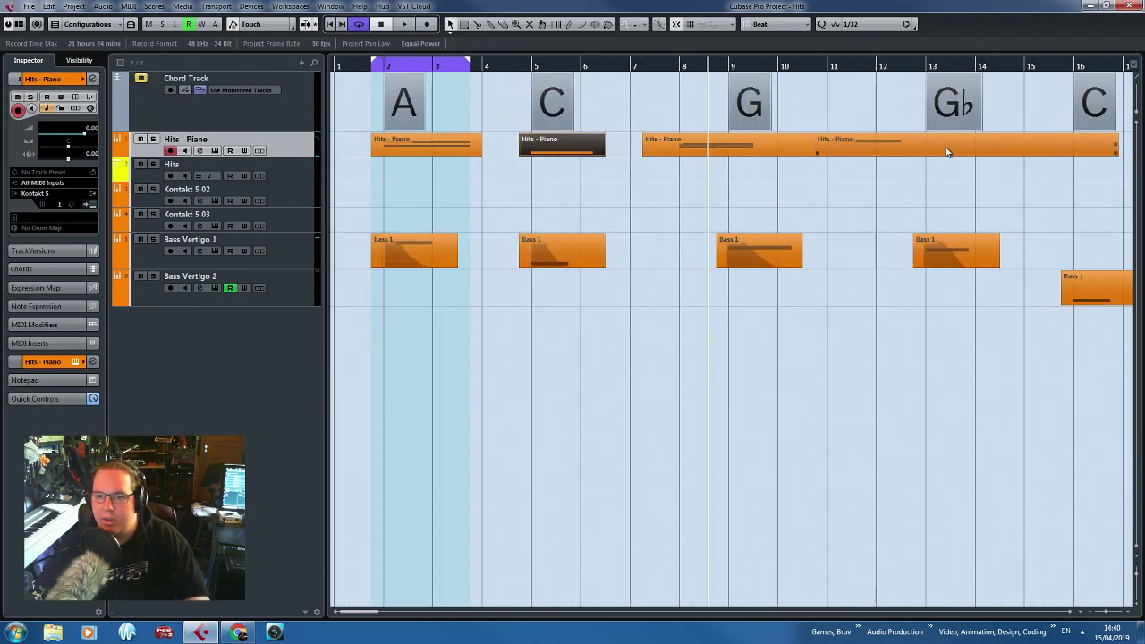
# Move the last Hits - Piano event to start at 12.4 under G♭, and the preceding one to put its notes at bar 9 under G.
pyautogui.moveTo(947, 152); pyautogui.dragTo(1033, 148)
pyautogui.keyDown('ctrl'); pyautogui.scroll(2, 869, 153); pyautogui.keyUp('ctrl')
pyautogui.moveTo(869, 153); pyautogui.dragTo(917, 154)
pyautogui.keyDown('ctrl'); pyautogui.scroll(-2, 916, 154); pyautogui.keyUp('ctrl')
pyautogui.moveTo(461, 146); pyautogui.dragTo(526, 152)
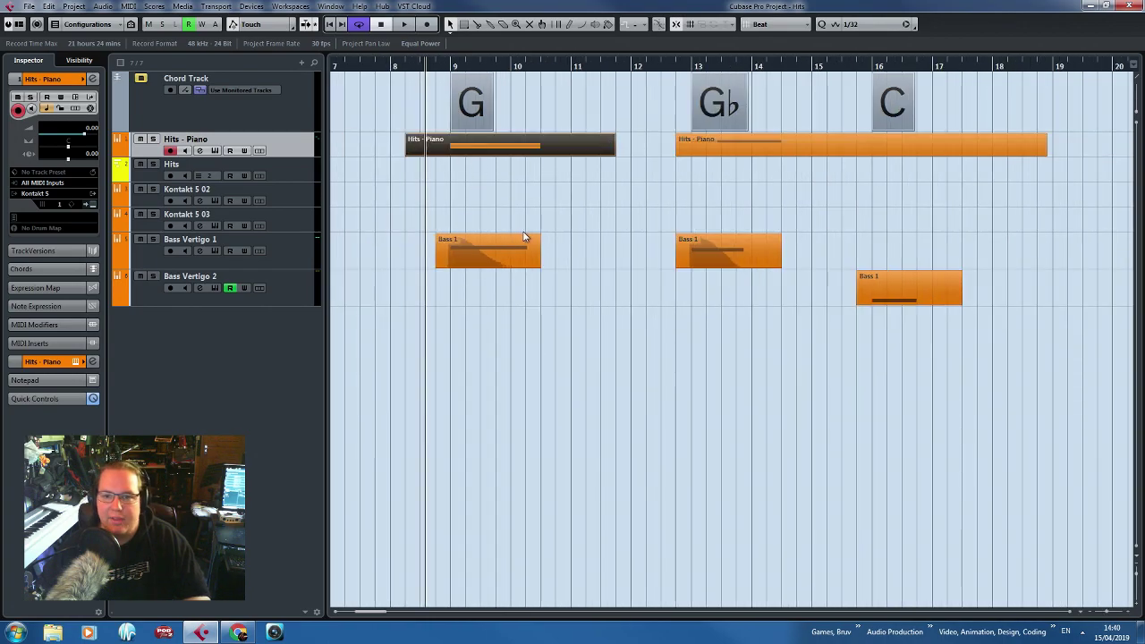
pyautogui.keyDown('ctrl'); pyautogui.scroll(-1, 739, 173); pyautogui.keyUp('ctrl')
# Open the last Hits - Piano event and add copies of its G#0 note on B-1 and D#0 at bar 16.
pyautogui.doubleClick(703, 153)
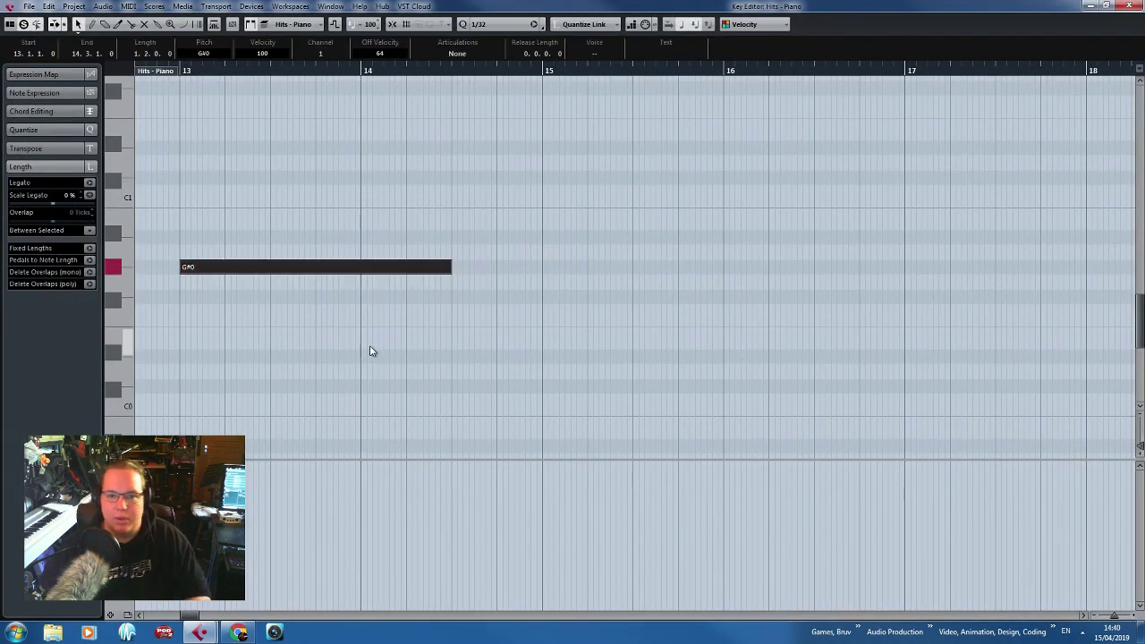
pyautogui.keyDown('ctrl'); pyautogui.scroll(-3, 536, 356); pyautogui.keyUp('ctrl')
pyautogui.hotkey('ctrl', 'd')
pyautogui.moveTo(506, 276); pyautogui.dragTo(603, 434)
pyautogui.keyDown('ctrl'); pyautogui.scroll(3, 604, 435); pyautogui.keyUp('ctrl')
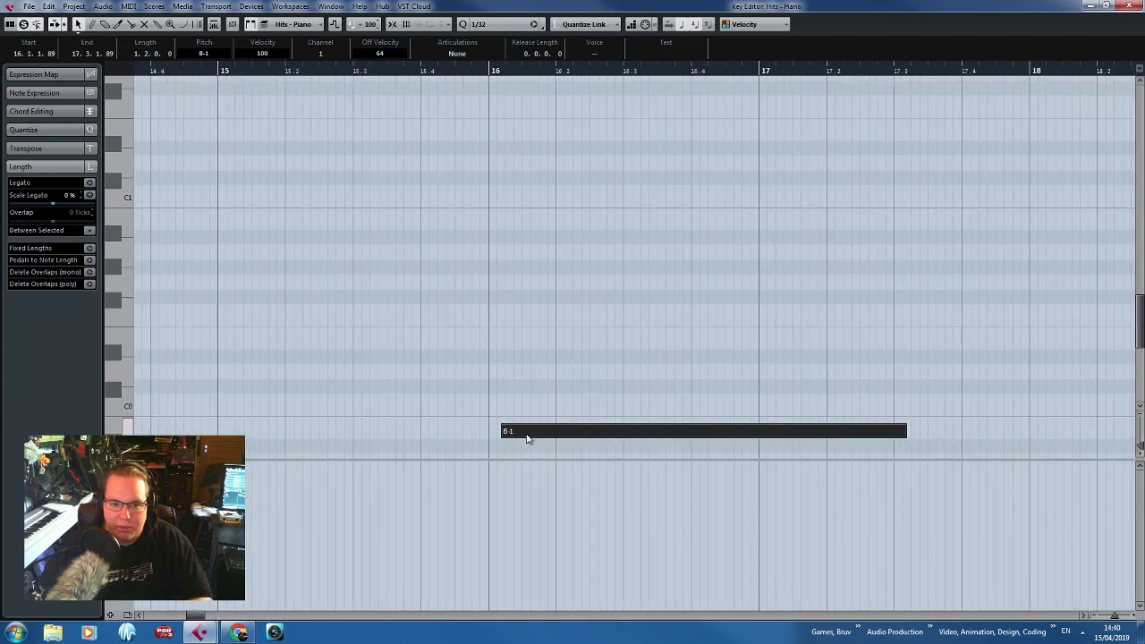
pyautogui.moveTo(527, 437); pyautogui.dragTo(507, 444)
pyautogui.hotkey('ctrl', 'd')
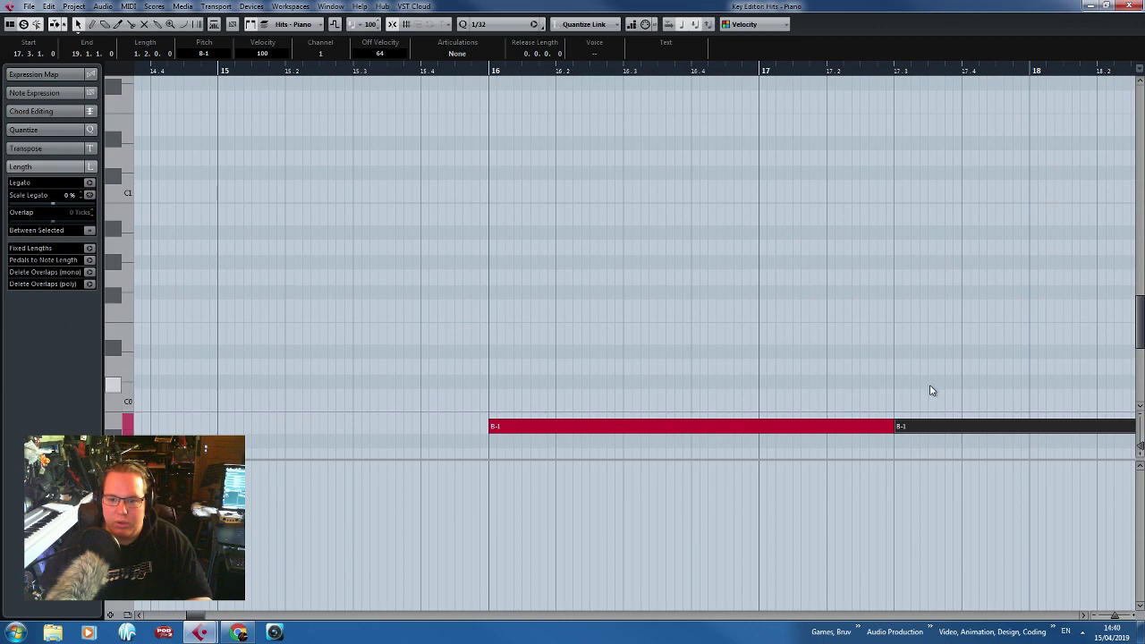
pyautogui.moveTo(951, 429); pyautogui.dragTo(545, 364)
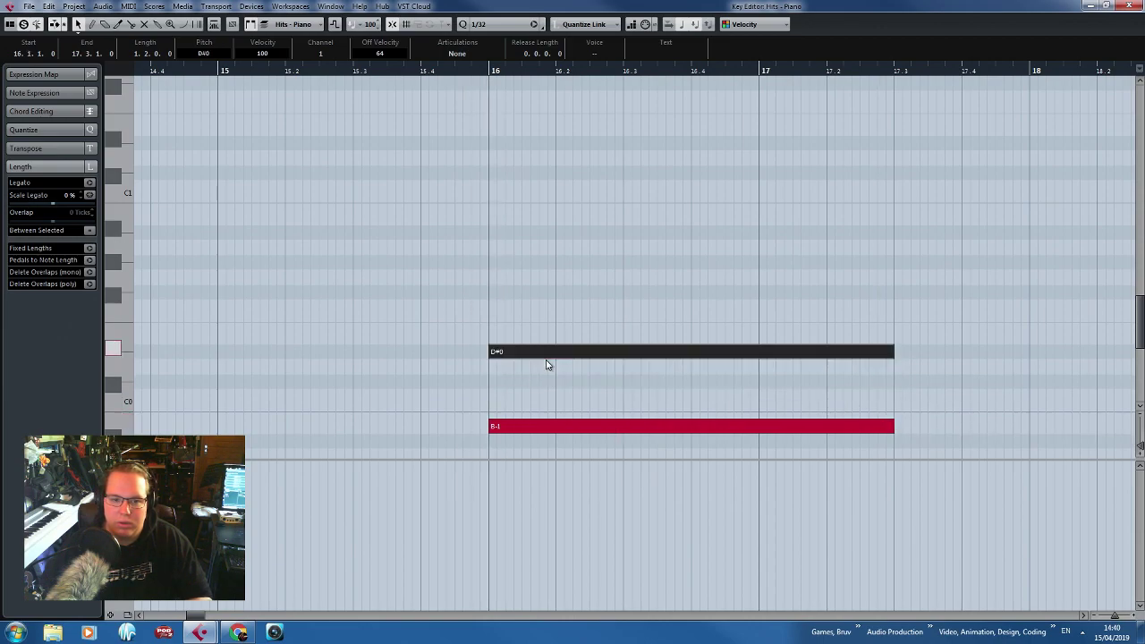
# Save the project as Hits in the Cinematic Hits Stream folder, replacing the existing file.
pyautogui.hotkey('ctrl', 'shift', 's')
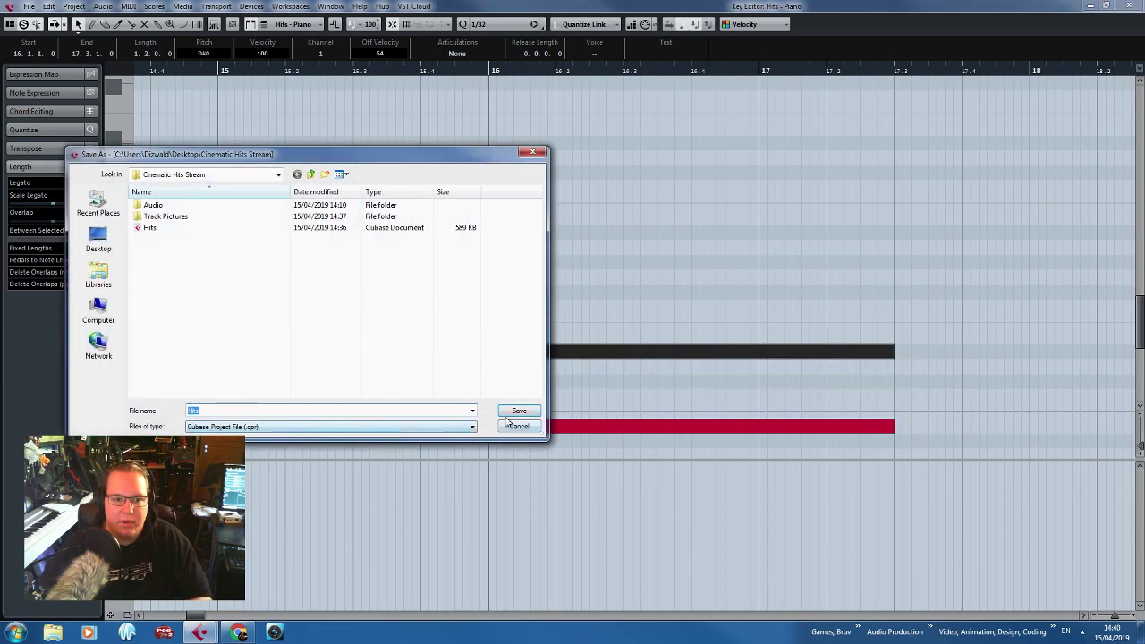
pyautogui.click(531, 411)
pyautogui.click(544, 347)
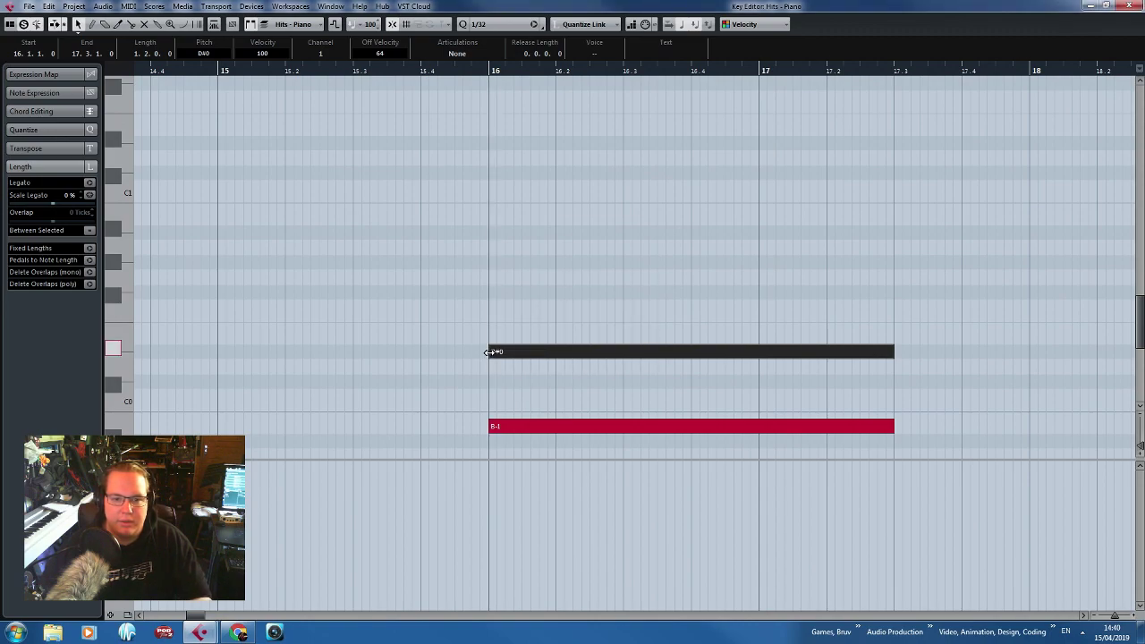
# Trim the B-1 note at bar 16 to start slightly late and close the Key Editor.
pyautogui.press('h')
pyautogui.press('h')
pyautogui.click(504, 423)
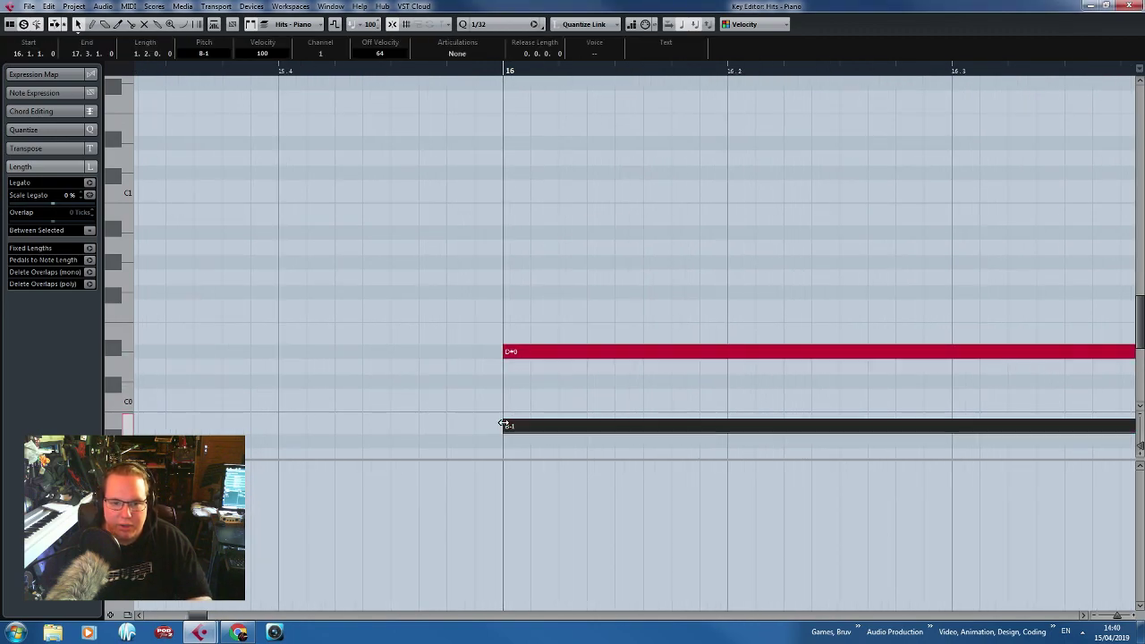
pyautogui.moveTo(504, 423); pyautogui.dragTo(508, 424)
pyautogui.click(1131, 6)
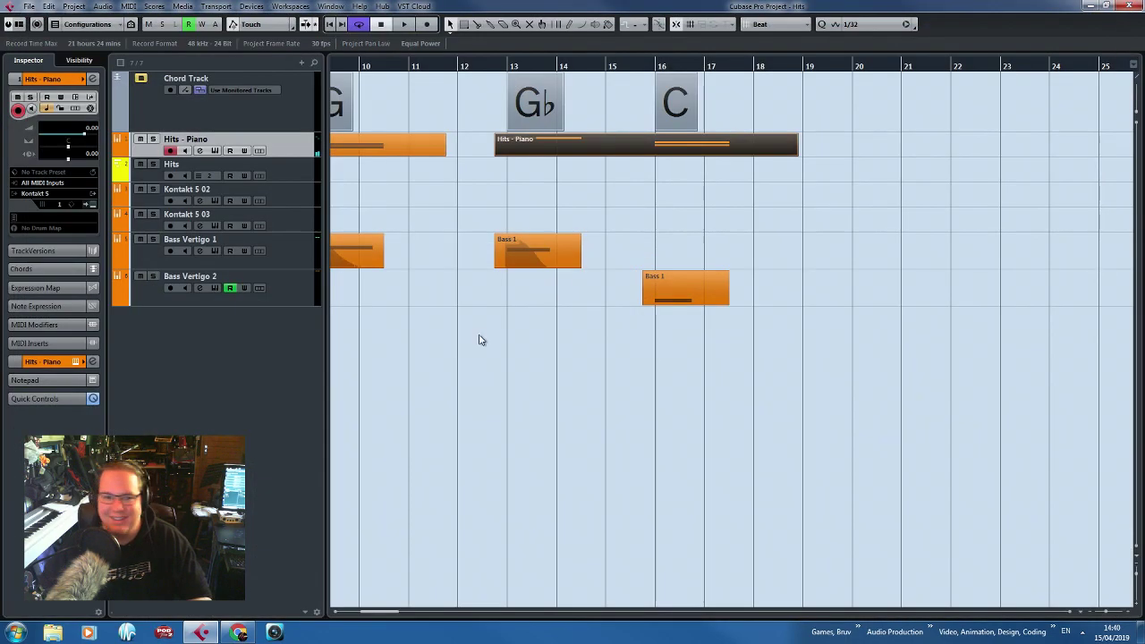
# Split the last Hits - Piano event at bar 15 and trim the second part to run from 15.4 to 17.4.
pyautogui.press('g')
pyautogui.press('g')
pyautogui.press('h')
pyautogui.press('h')
pyautogui.press('h')
pyautogui.keyDown('alt'); pyautogui.click(627, 150); pyautogui.keyUp('alt')
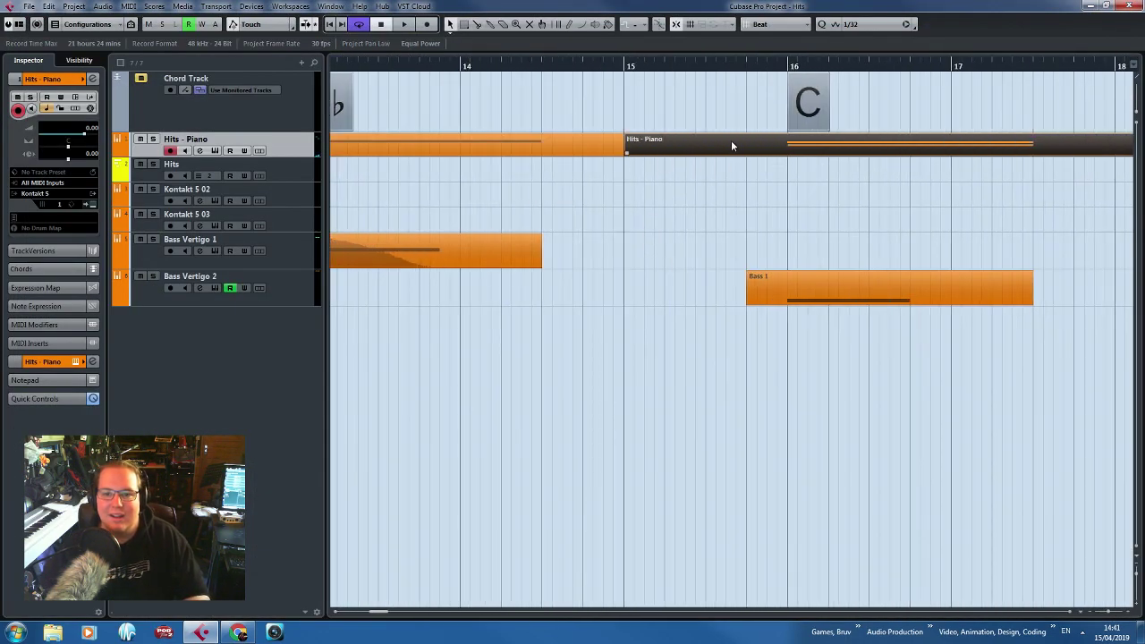
pyautogui.press('g')
pyautogui.press('h')
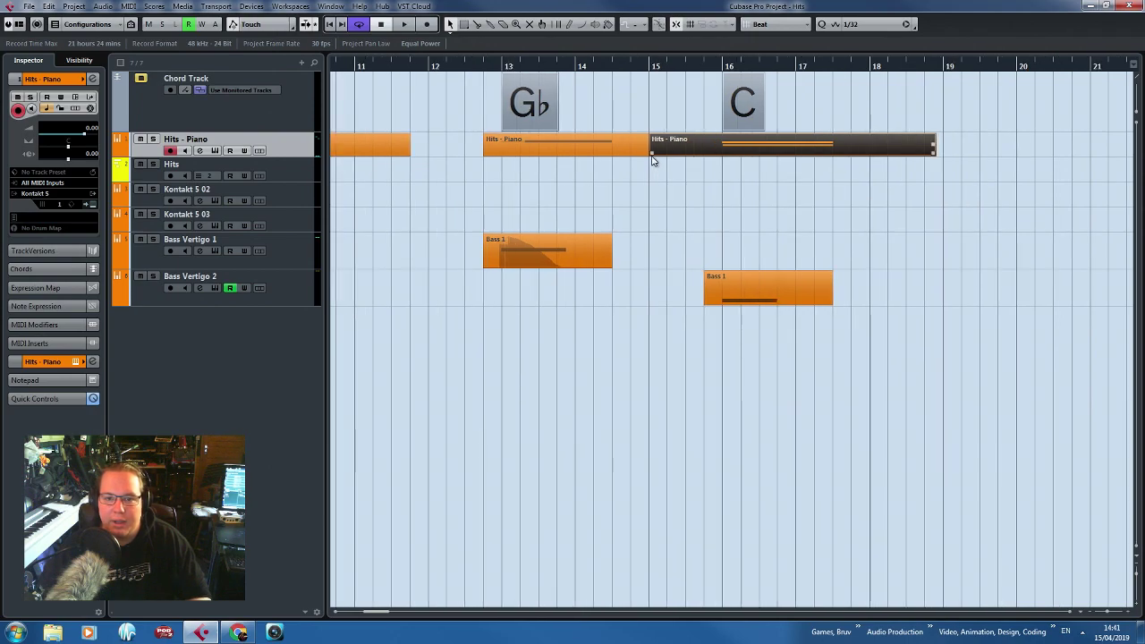
pyautogui.moveTo(651, 154); pyautogui.dragTo(705, 157)
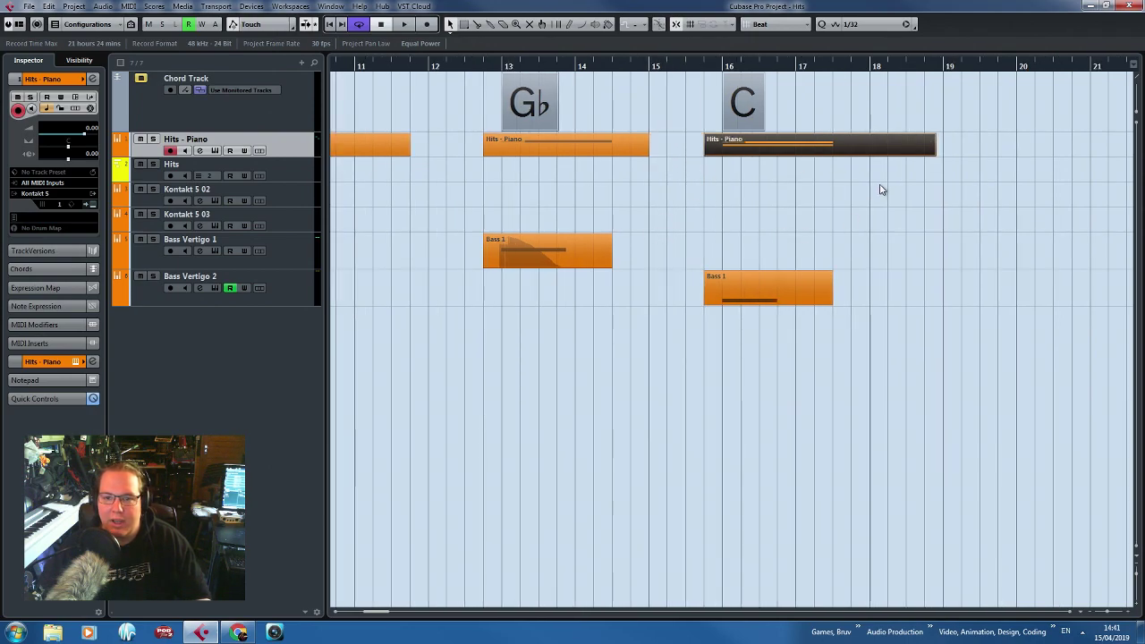
# Shorten the Hits - Piano event under G so it ends at bar 11.
pyautogui.moveTo(752, 393); pyautogui.dragTo(501, 411)
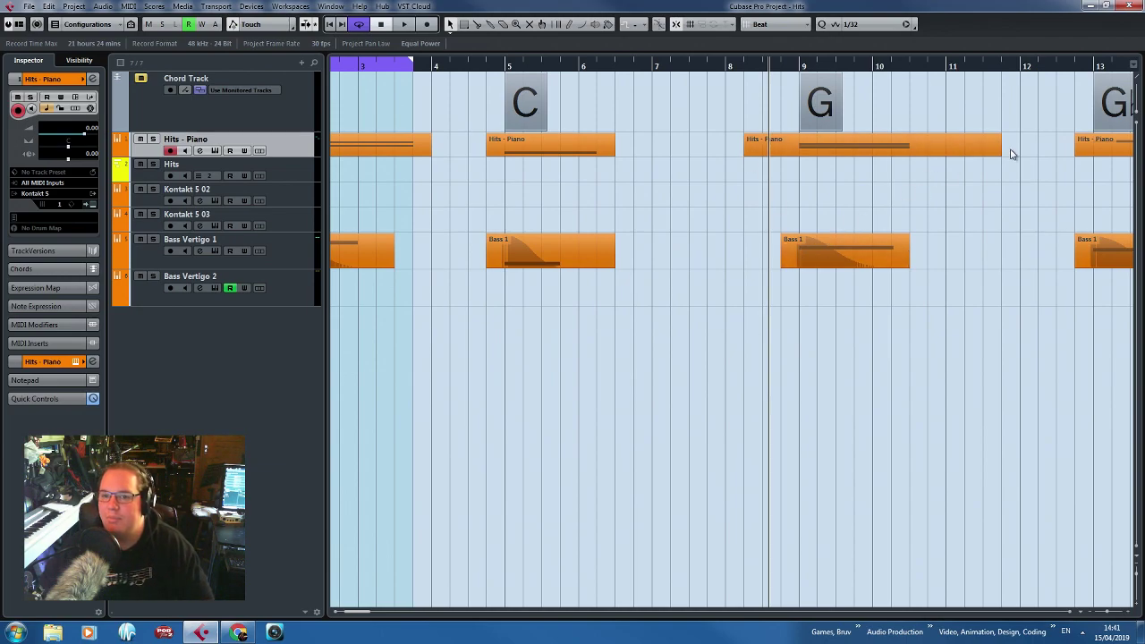
pyautogui.moveTo(998, 154); pyautogui.dragTo(935, 158)
pyautogui.click(563, 386)
pyautogui.hotkey('shift', 'f')
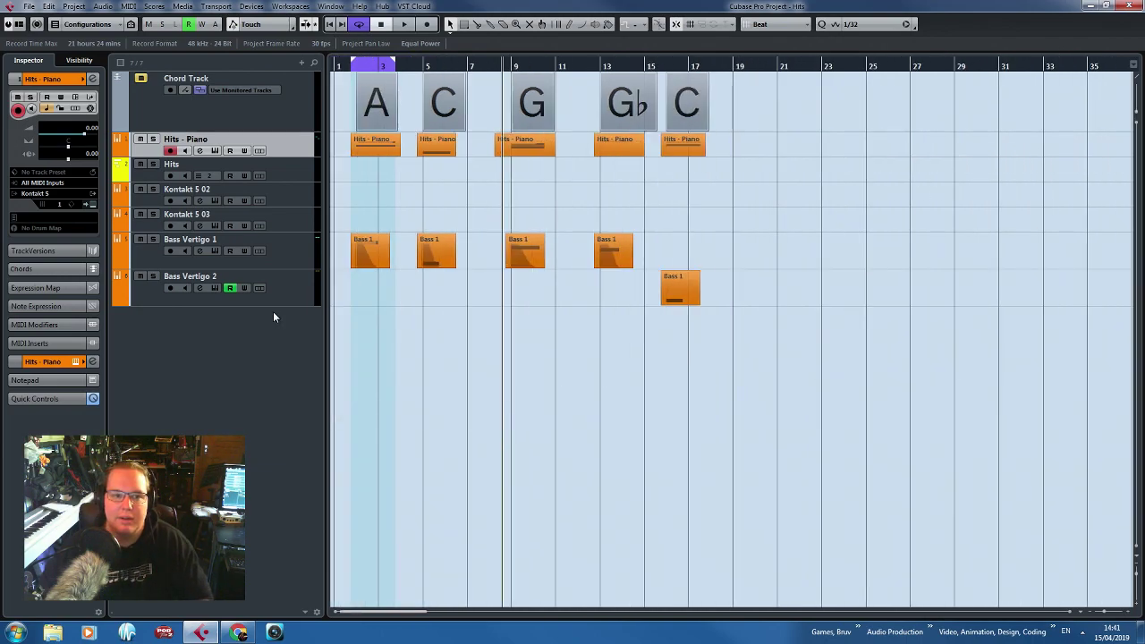
# Play the hits from bar 2 and shorten the C0 piano note under the first C to end at about 5.4.
pyautogui.press('h')
pyautogui.click(389, 67)
pyautogui.press('space')
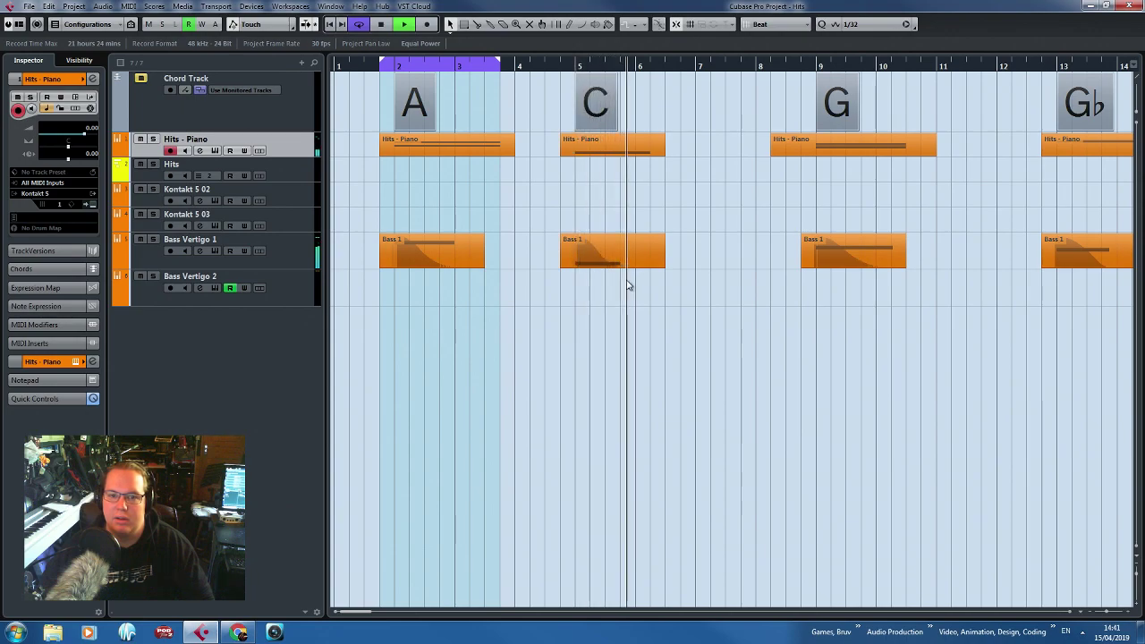
pyautogui.click(791, 208)
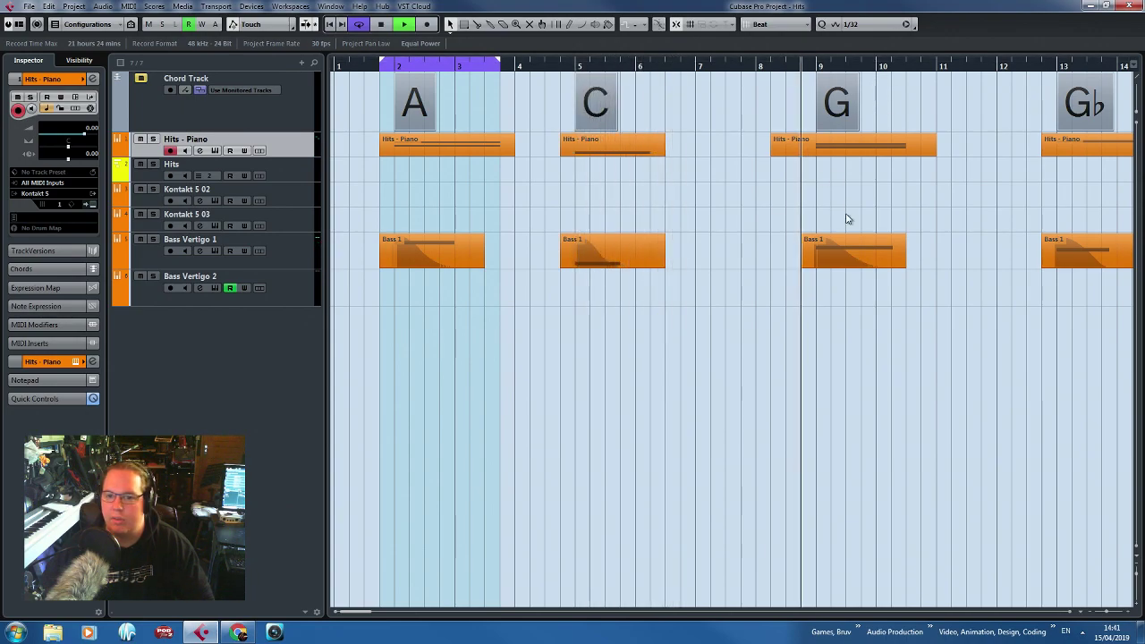
pyautogui.press('space')
pyautogui.doubleClick(644, 152)
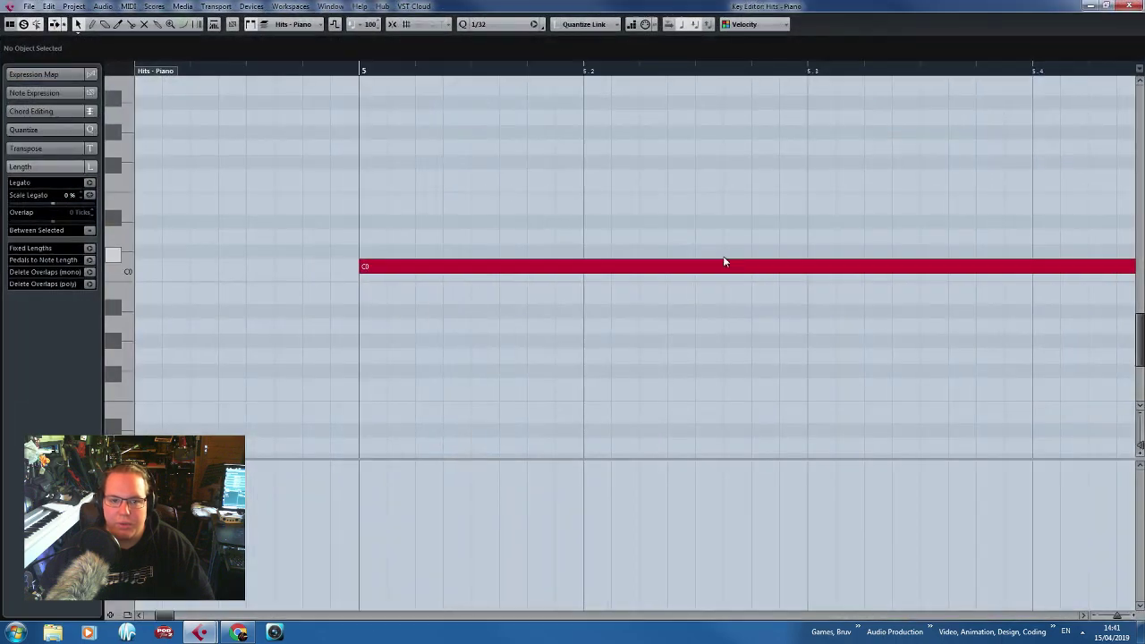
pyautogui.moveTo(950, 273); pyautogui.dragTo(826, 277)
pyautogui.click(1130, 5)
# Play the G hit and shorten its F#0 and E0 piano notes to end just before 10.2.
pyautogui.scroll(4, 662, 228)
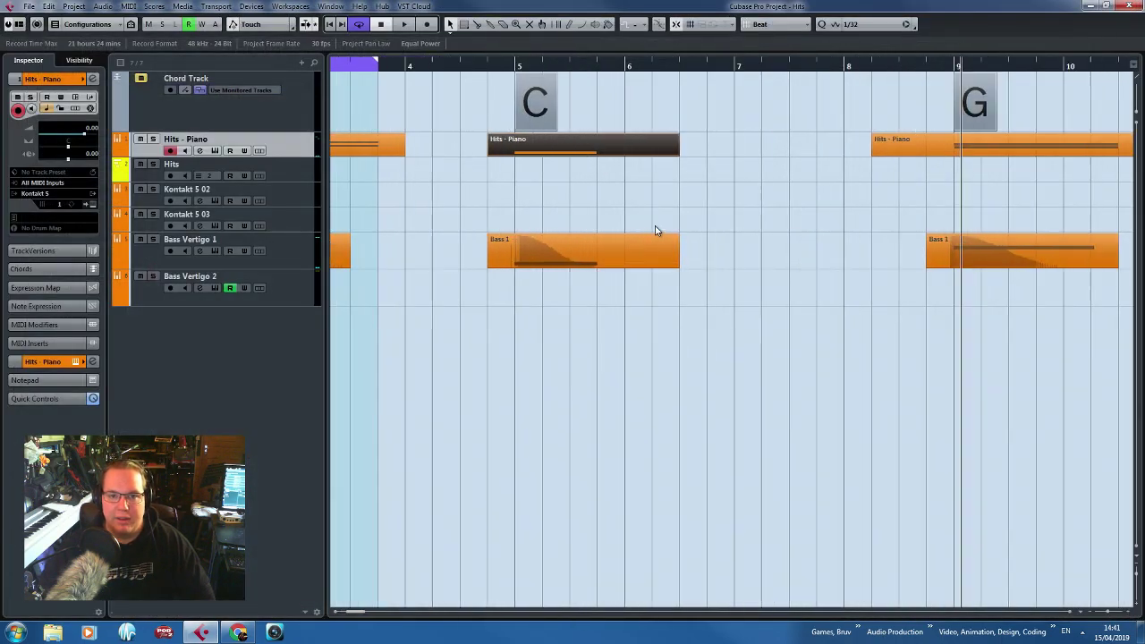
pyautogui.scroll(-4, 644, 224)
pyautogui.press('space')
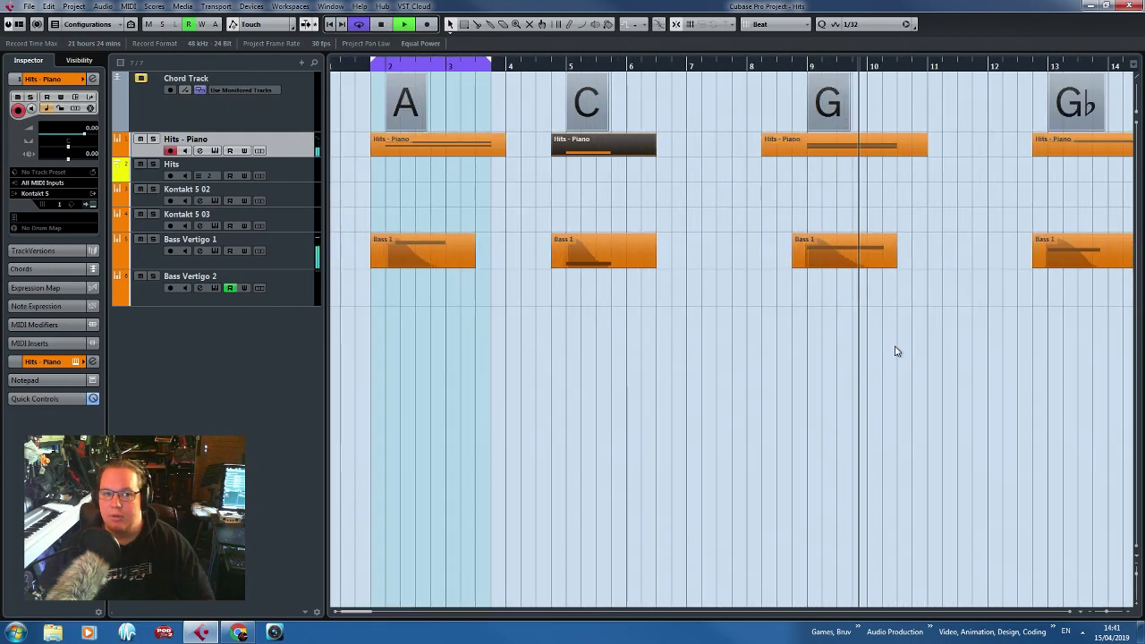
pyautogui.doubleClick(900, 150)
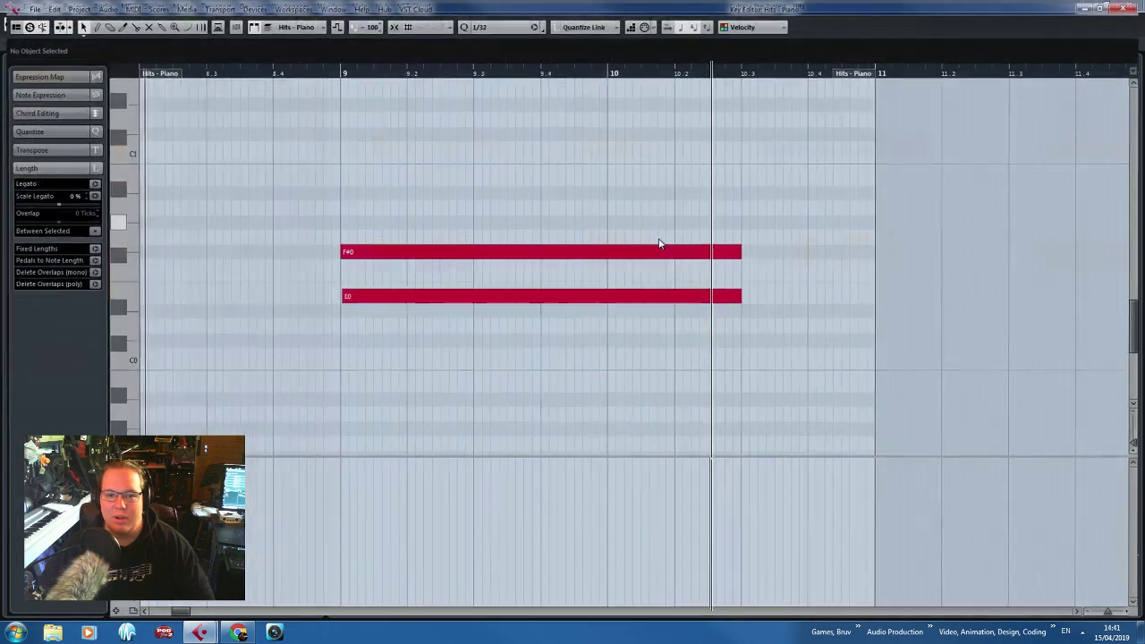
pyautogui.moveTo(742, 251); pyautogui.dragTo(676, 255)
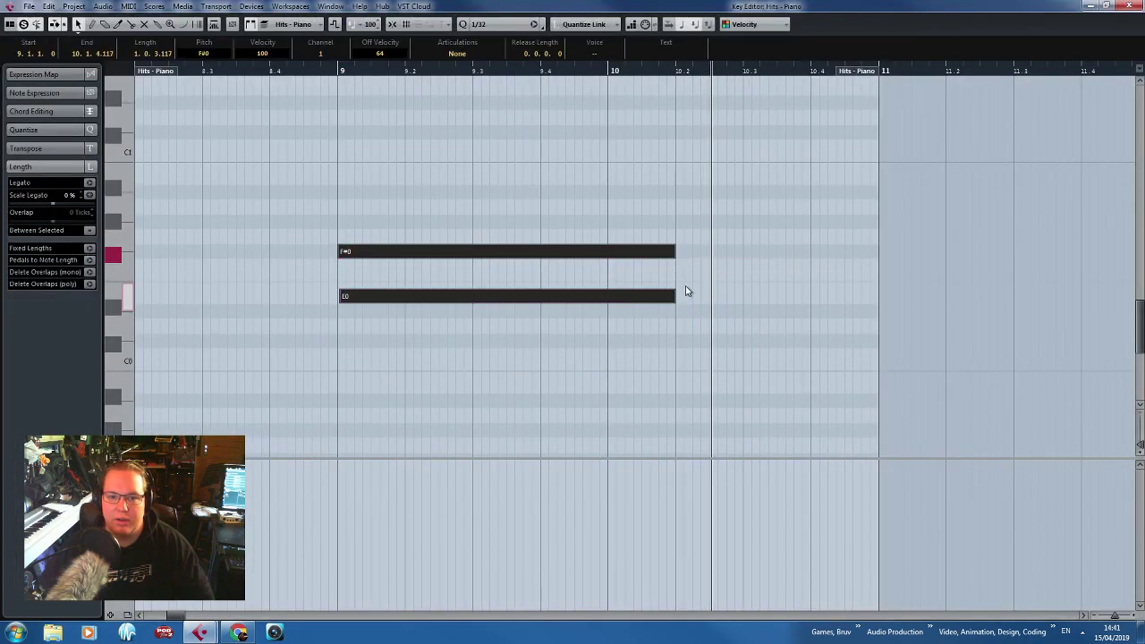
pyautogui.click(1133, 6)
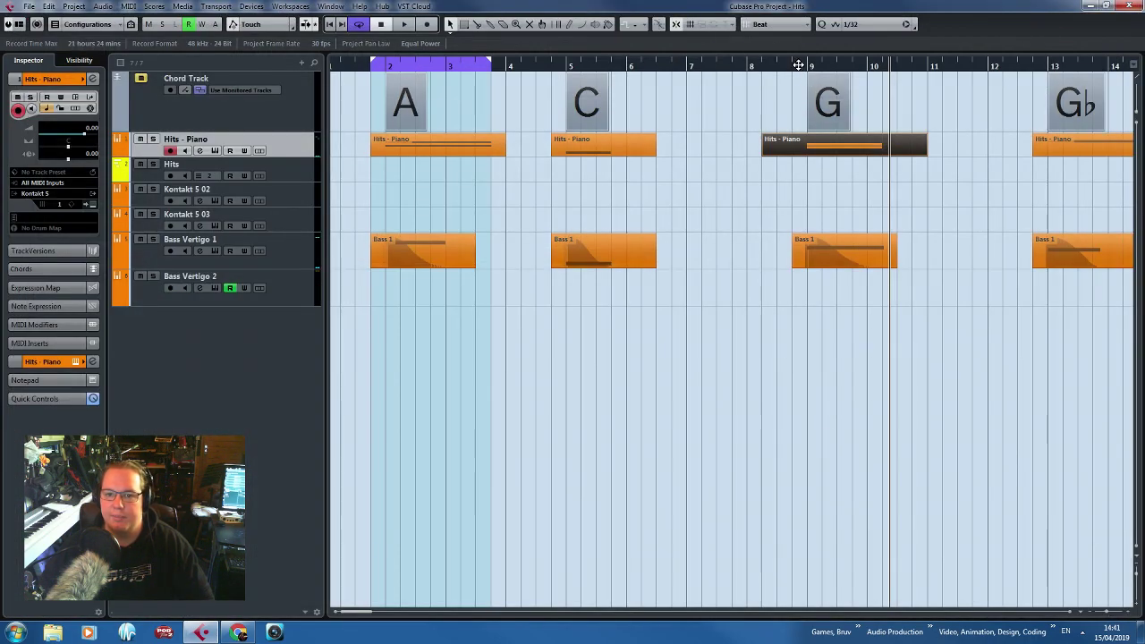
# Trim the start of the Hits - Piano event under G to 8.4, in line with the Bass 1 event.
pyautogui.moveTo(798, 65); pyautogui.dragTo(776, 194)
pyautogui.moveTo(743, 148); pyautogui.dragTo(821, 154)
pyautogui.scroll(-4, 754, 374)
pyautogui.click(754, 376)
pyautogui.hscroll(1, 805, 295)
# Play the G♭ hit and shorten its G#0 piano note to end just before bar 14.
pyautogui.press('space')
pyautogui.press('j')
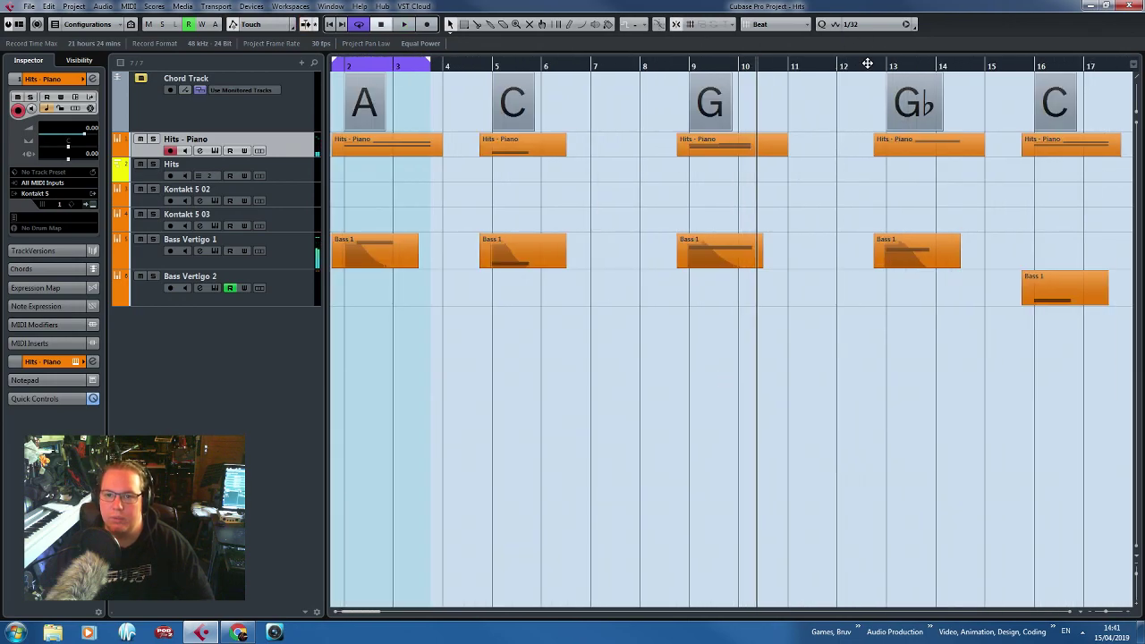
pyautogui.moveTo(867, 64); pyautogui.dragTo(933, 238)
pyautogui.press('space')
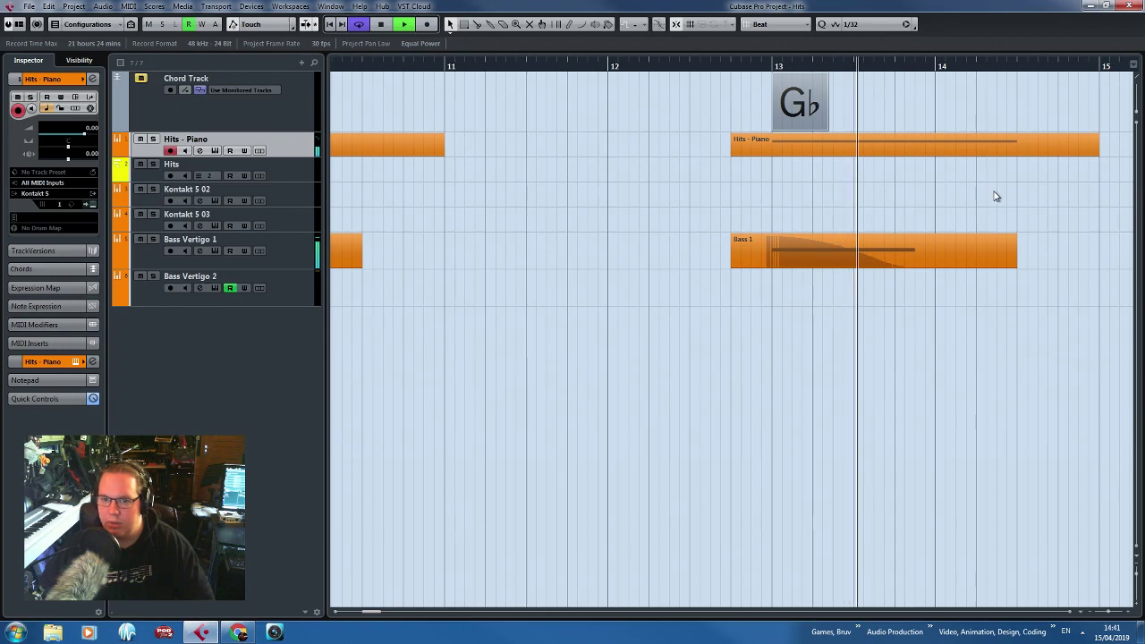
pyautogui.doubleClick(1029, 144)
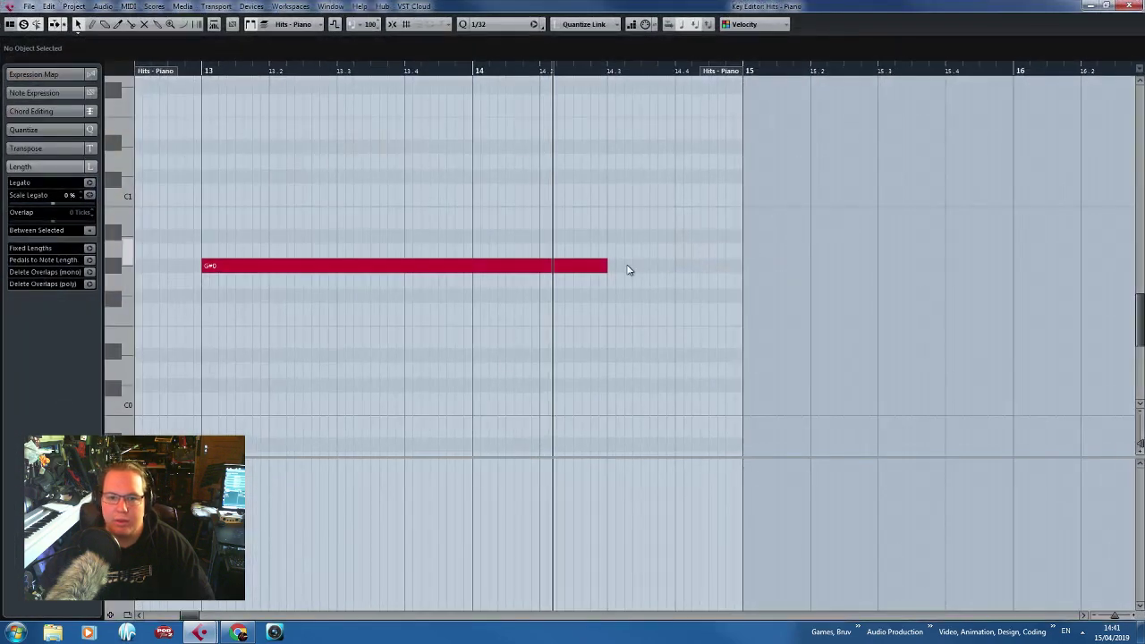
pyautogui.moveTo(605, 266); pyautogui.dragTo(469, 267)
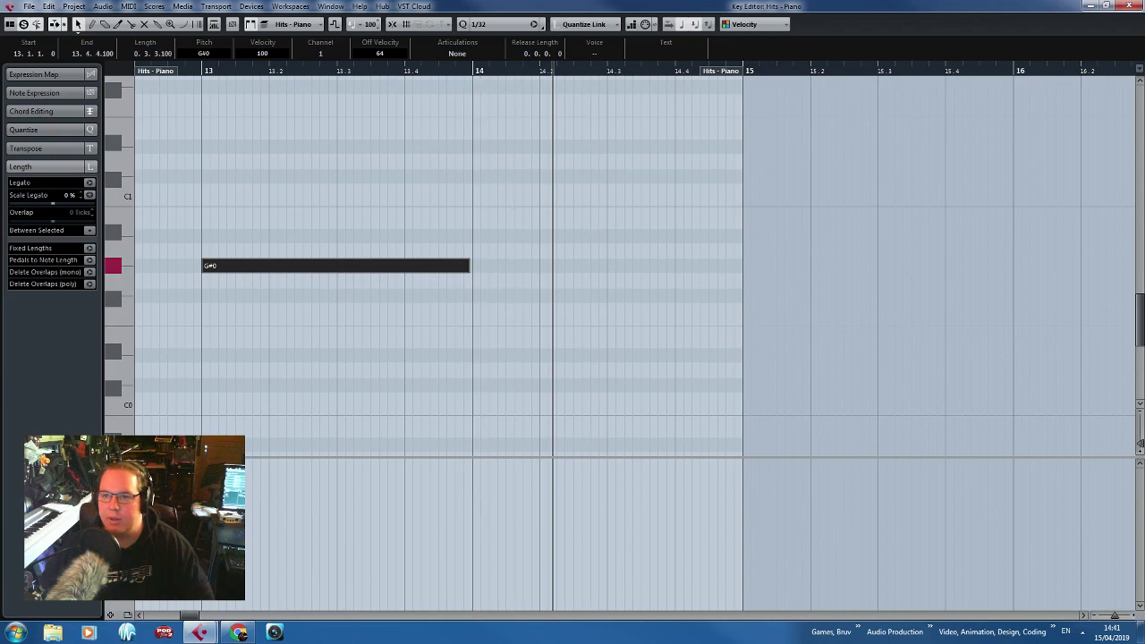
pyautogui.click(1125, 5)
# Play the final C hit at bar 16 to check the piano against the Bass Vertigo 2 hit.
pyautogui.doubleClick(675, 66)
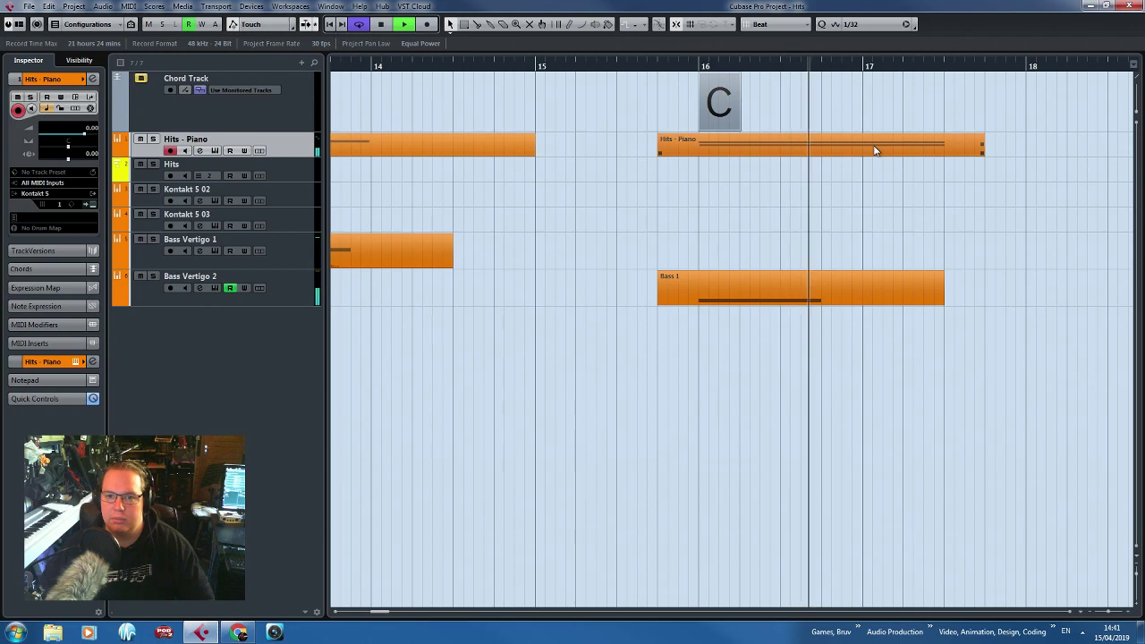
pyautogui.click(748, 282)
pyautogui.press('g')
pyautogui.press('g')
pyautogui.press('g')
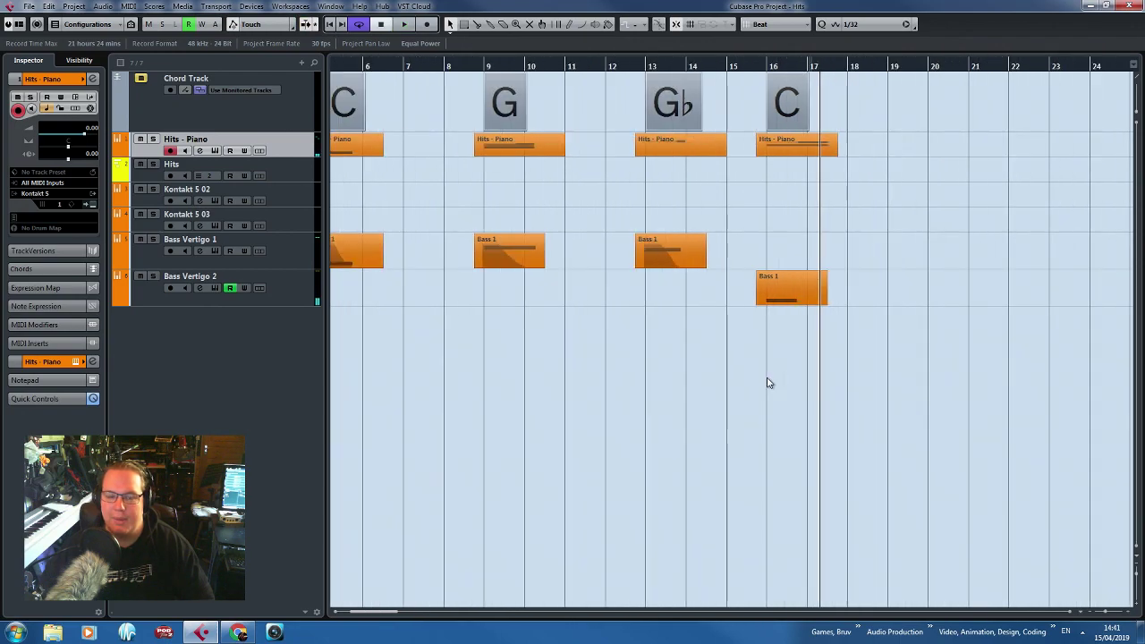
pyautogui.press('h')
pyautogui.press('h')
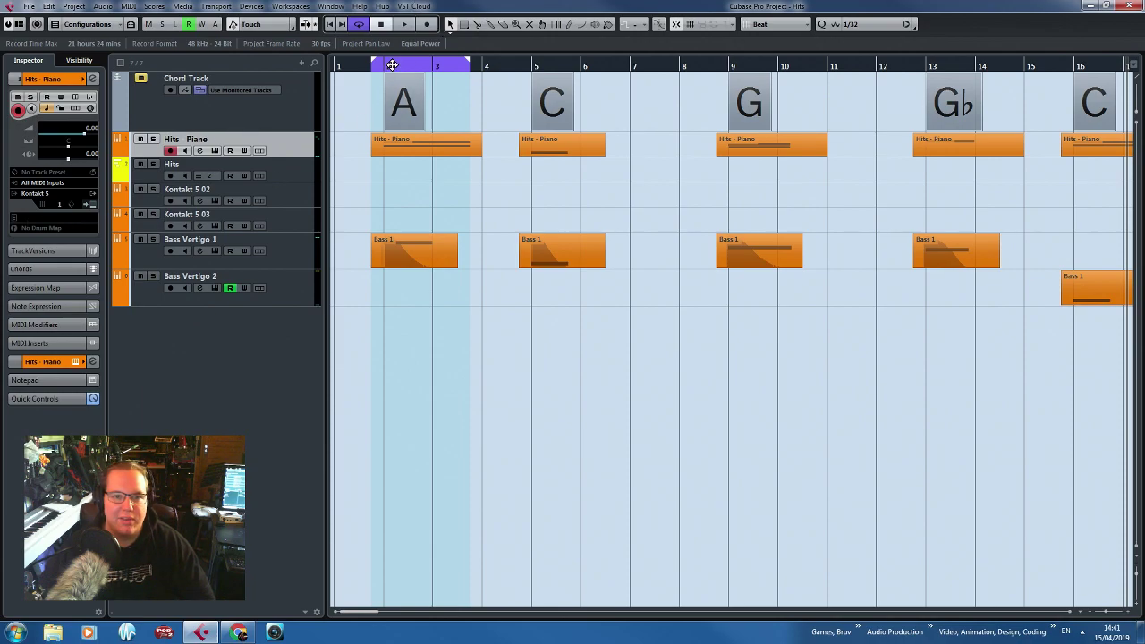
# Loop the A hit with Bass Vertigo 1 muted and insert StudioEQ in the first audio insert slot of Hits - Piano.
pyautogui.click(380, 66)
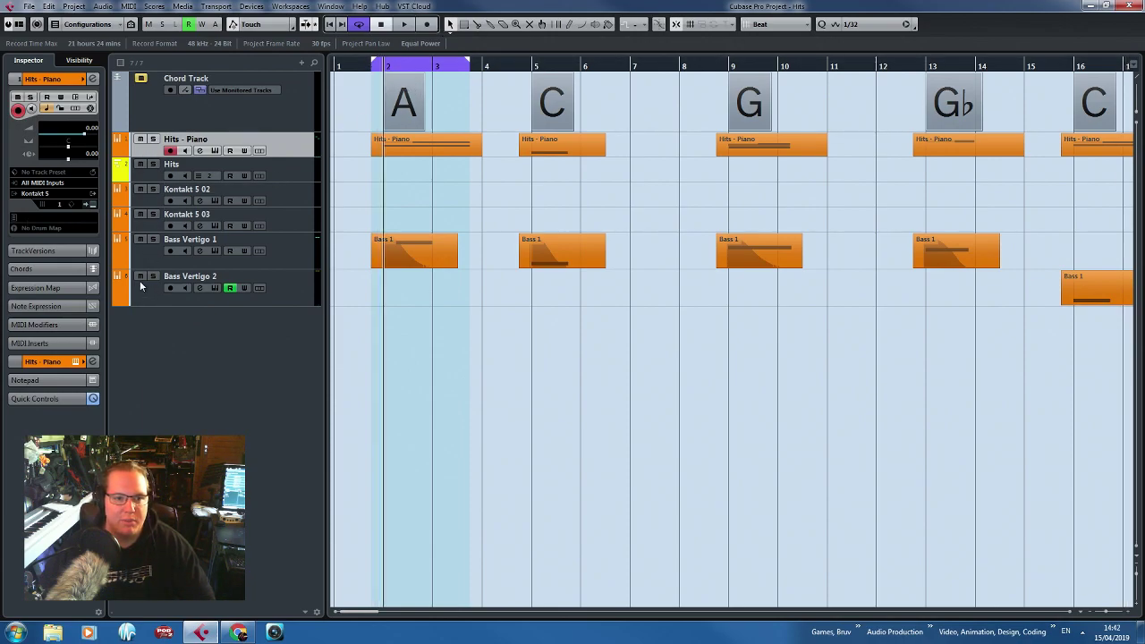
pyautogui.press('space')
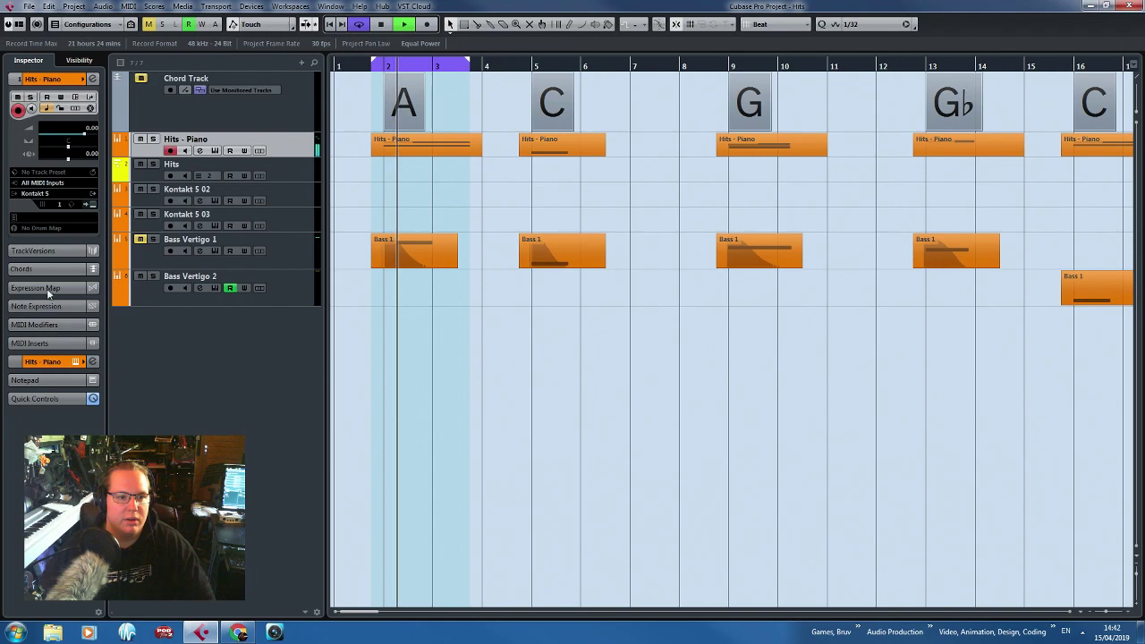
pyautogui.click(49, 362)
pyautogui.click(49, 227)
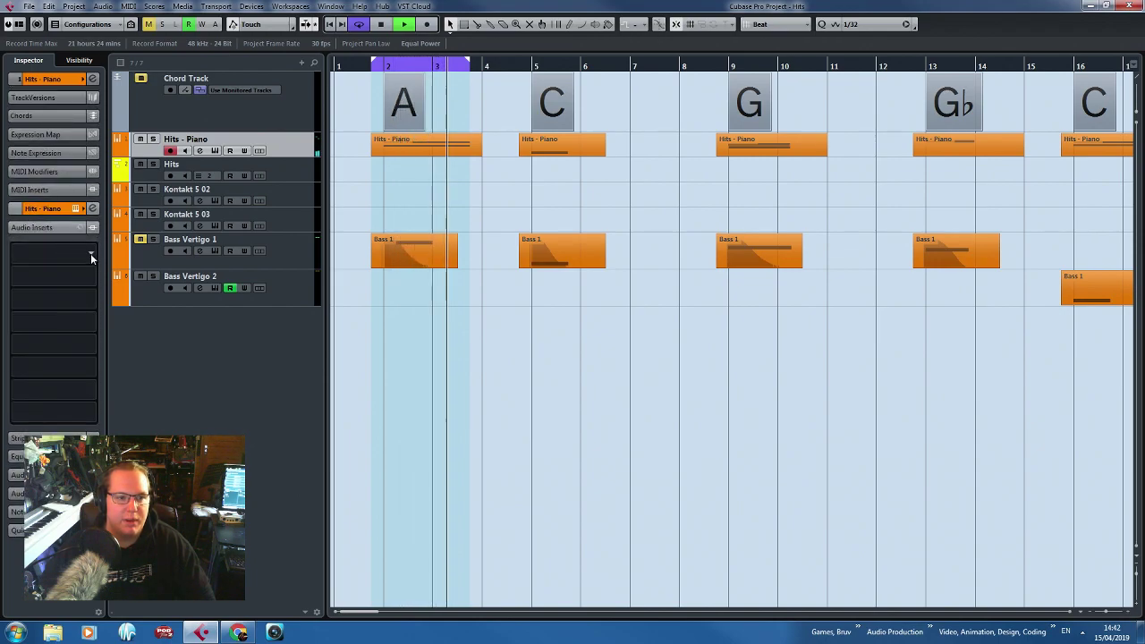
pyautogui.click(54, 247)
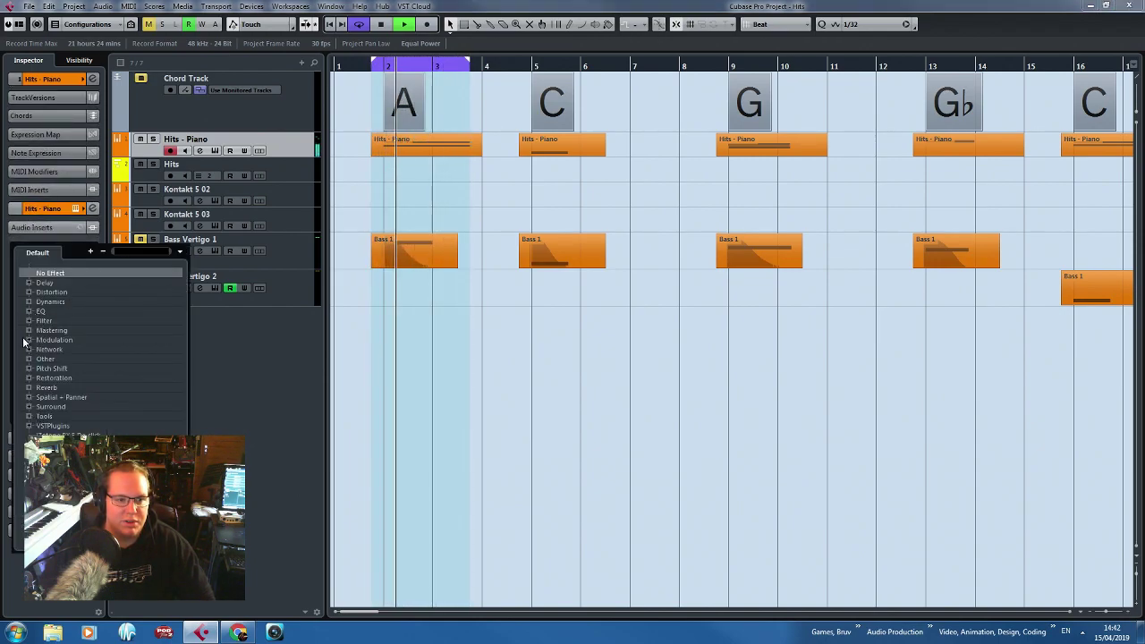
pyautogui.click(28, 312)
pyautogui.click(61, 359)
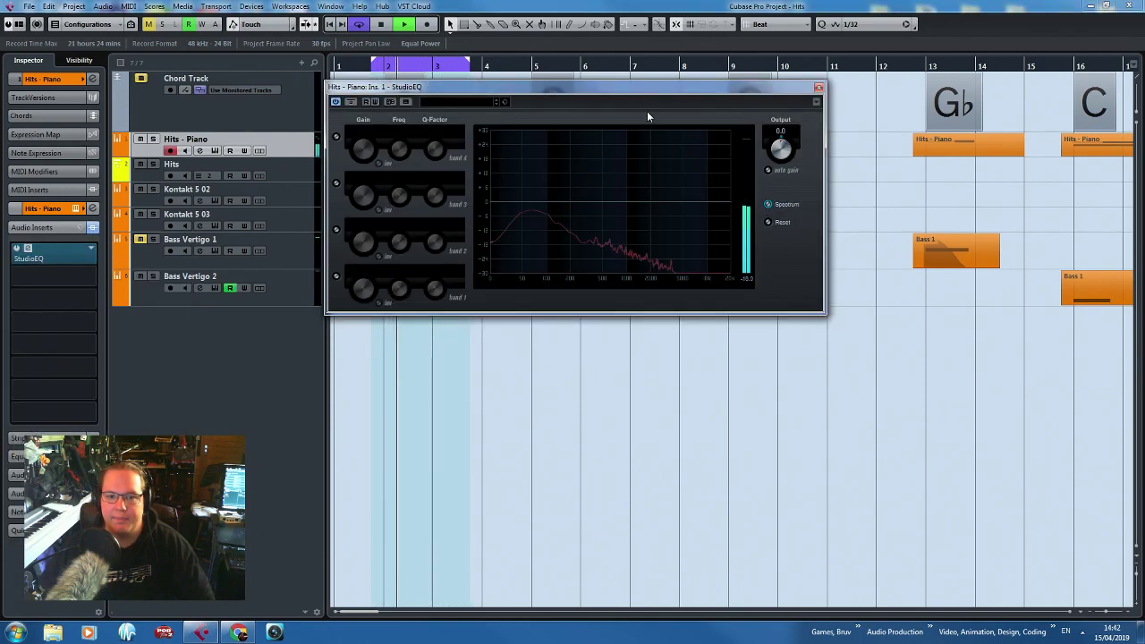
pyautogui.moveTo(575, 91); pyautogui.dragTo(643, 226)
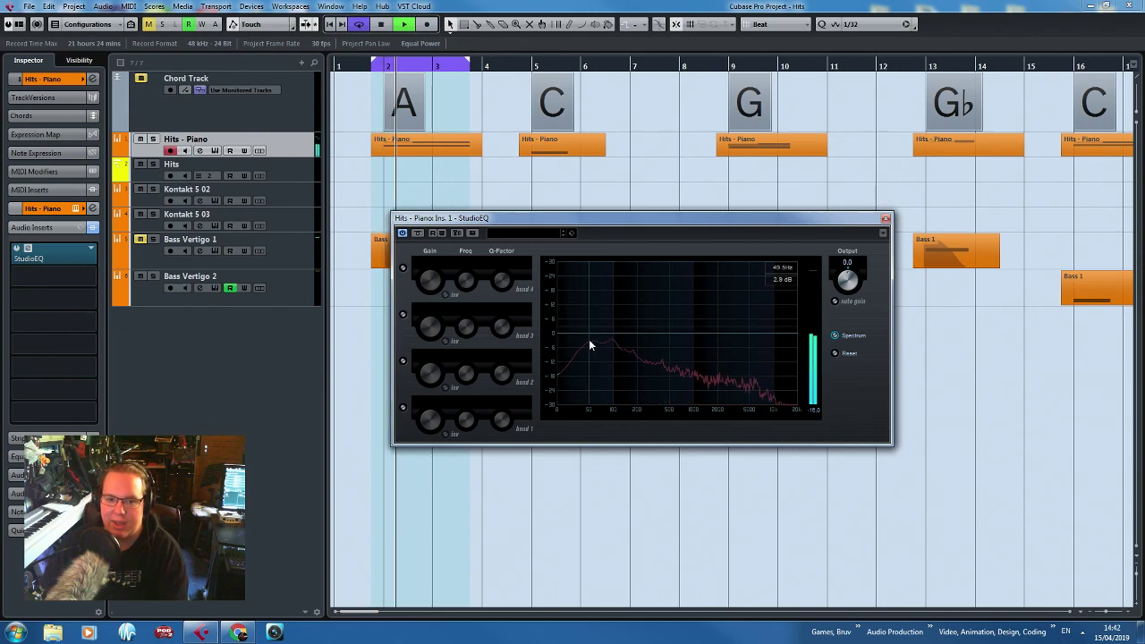
# In StudioEQ, set band 1 to -24 dB at 33.4 Hz with Q 3.1, and band 4 to 2.4 dB at 1565 Hz.
pyautogui.click(403, 407)
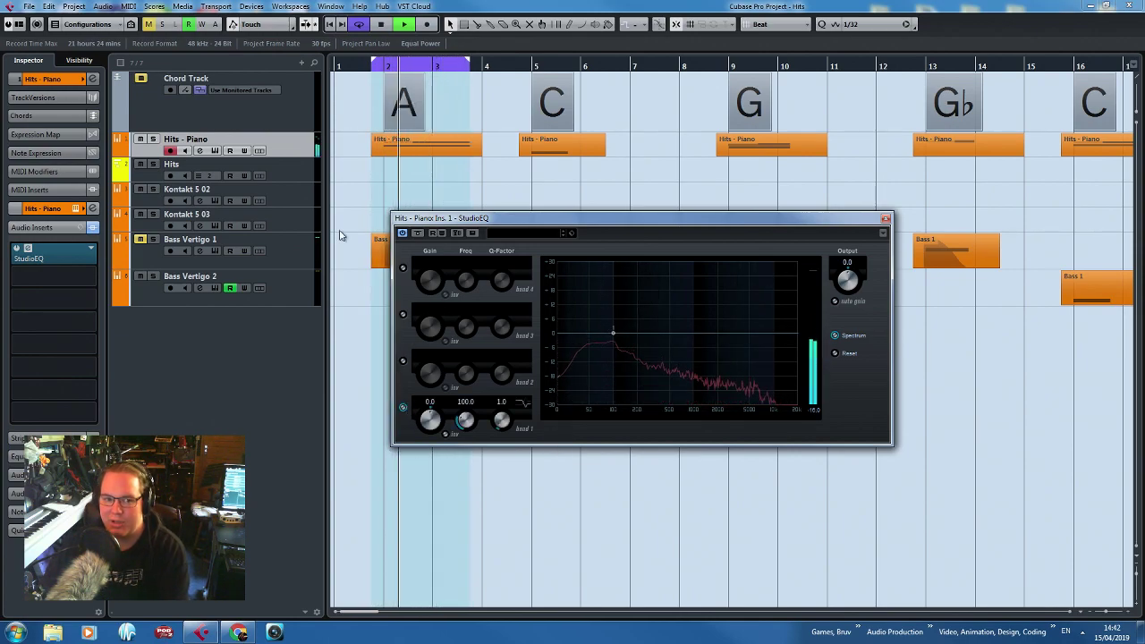
pyautogui.moveTo(610, 333); pyautogui.dragTo(494, 380)
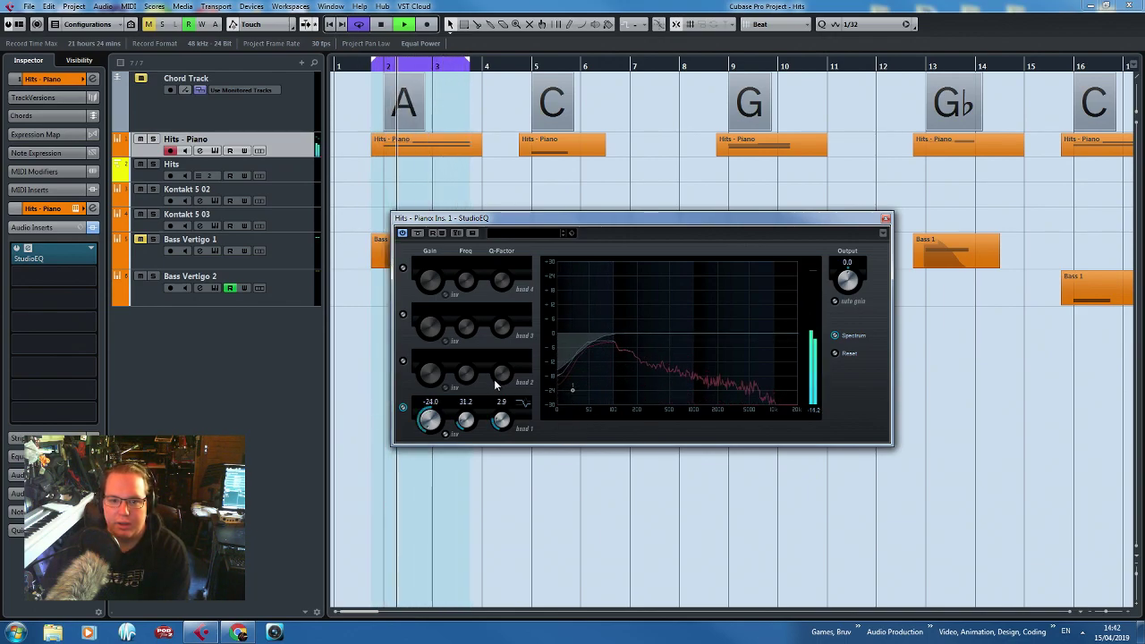
pyautogui.moveTo(570, 391); pyautogui.dragTo(571, 393)
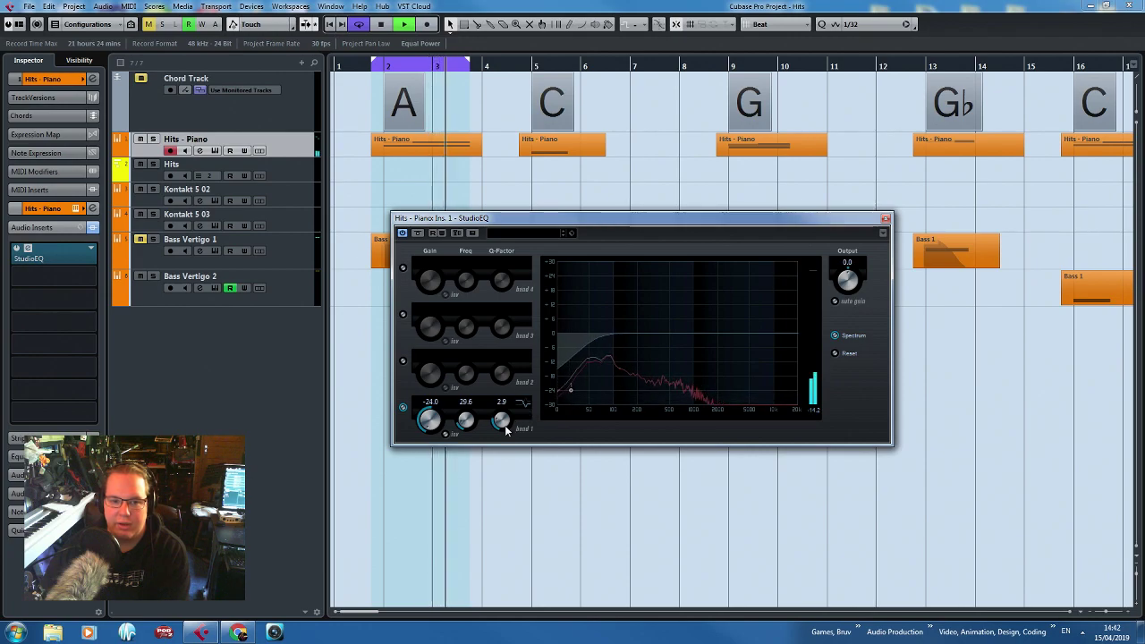
pyautogui.moveTo(505, 425); pyautogui.dragTo(505, 422)
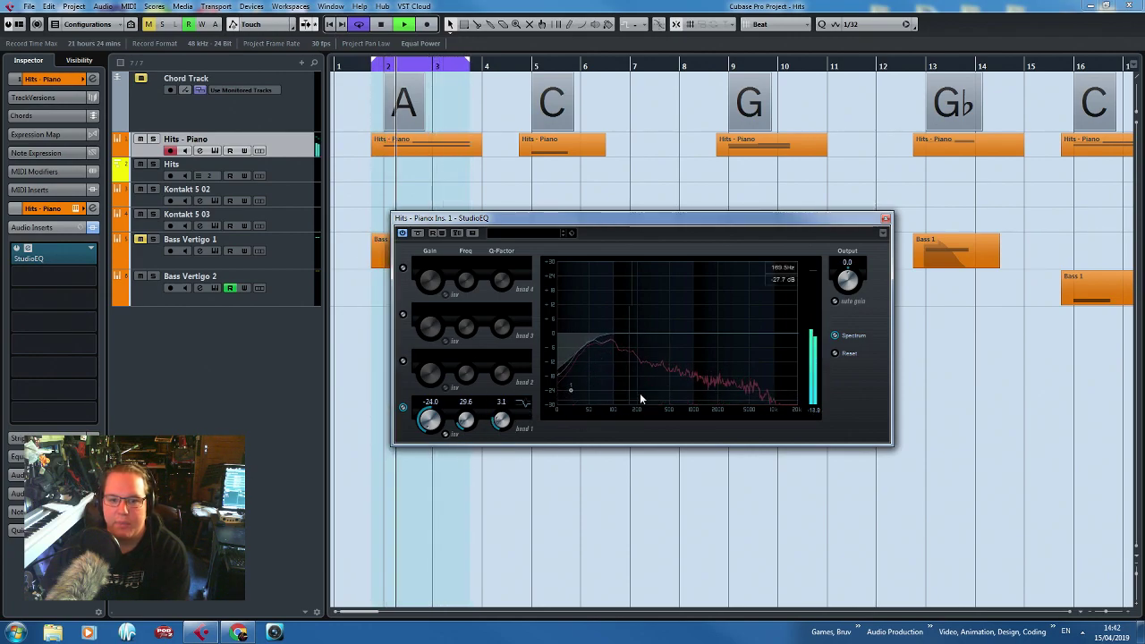
pyautogui.moveTo(570, 394); pyautogui.dragTo(576, 392)
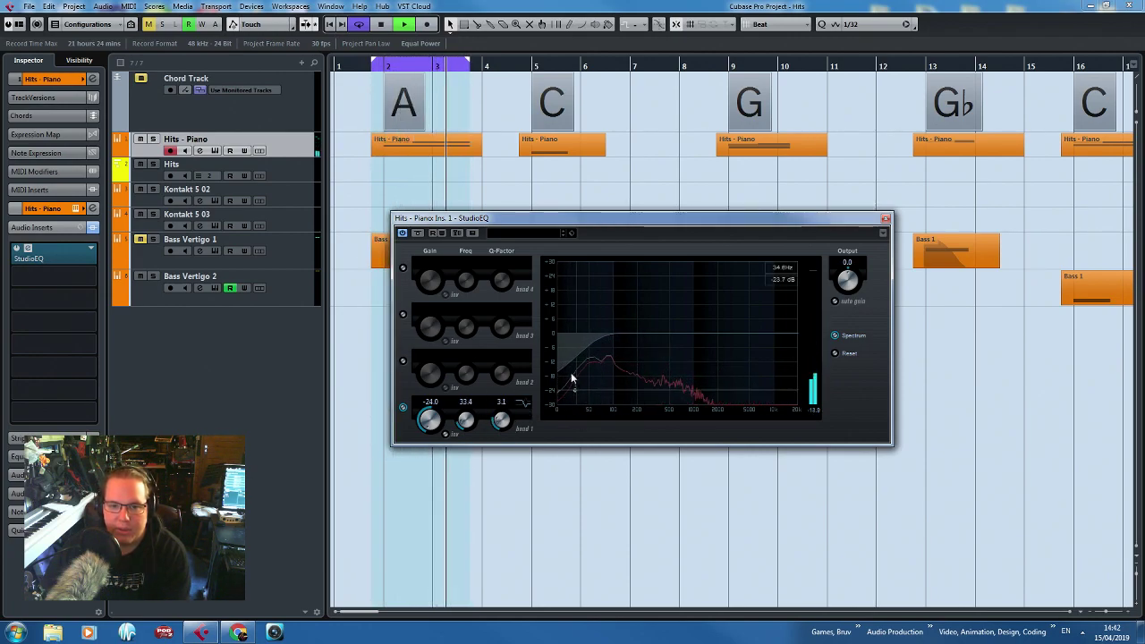
pyautogui.click(403, 267)
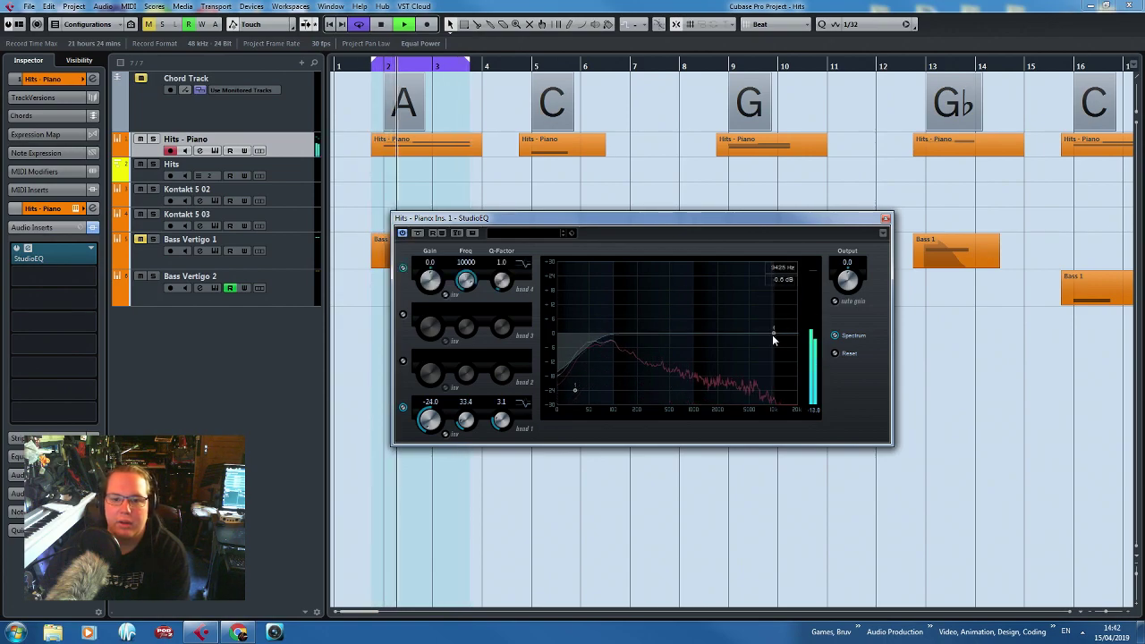
pyautogui.moveTo(773, 333); pyautogui.dragTo(709, 328)
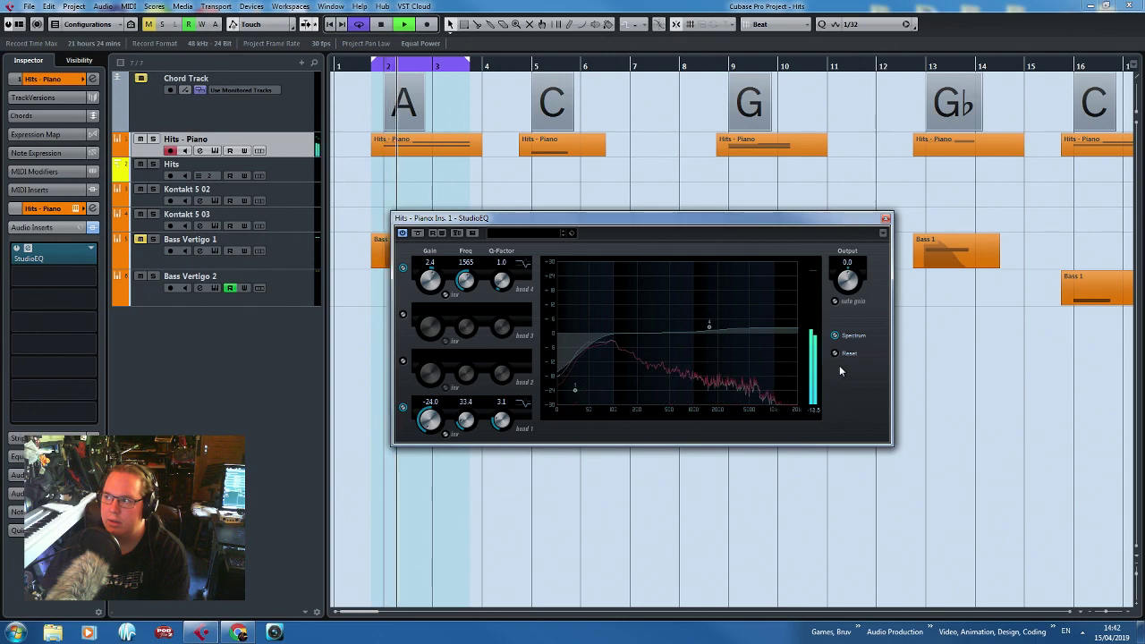
# Insert the RoomWorks reverb after StudioEQ on Hits - Piano and load its Hall Helms Deep preset.
pyautogui.click(92, 278)
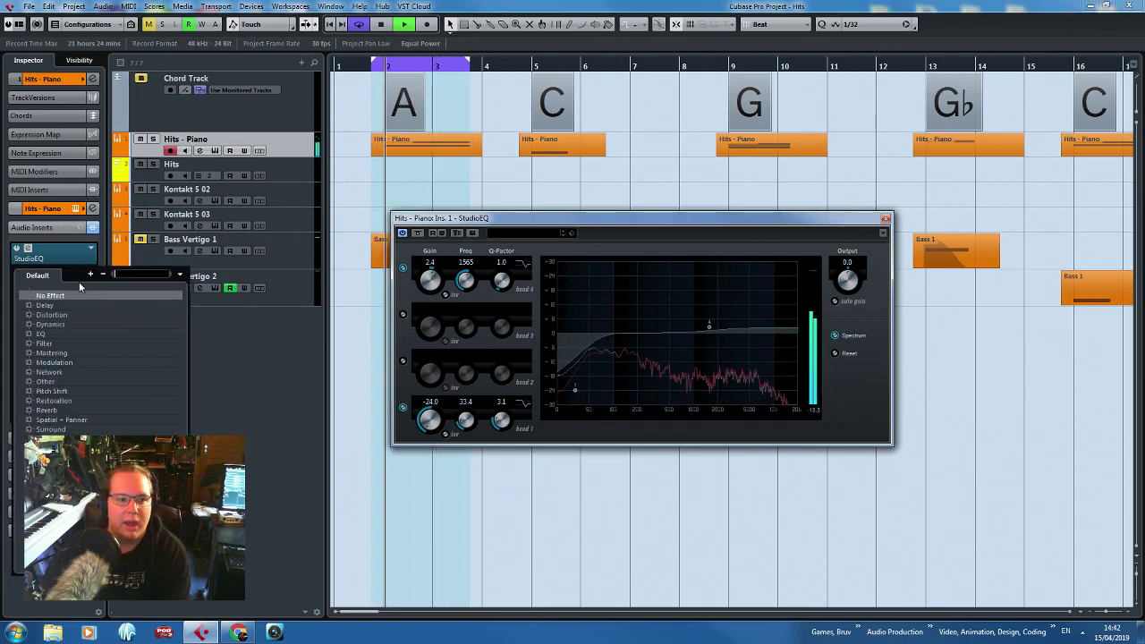
pyautogui.click(29, 411)
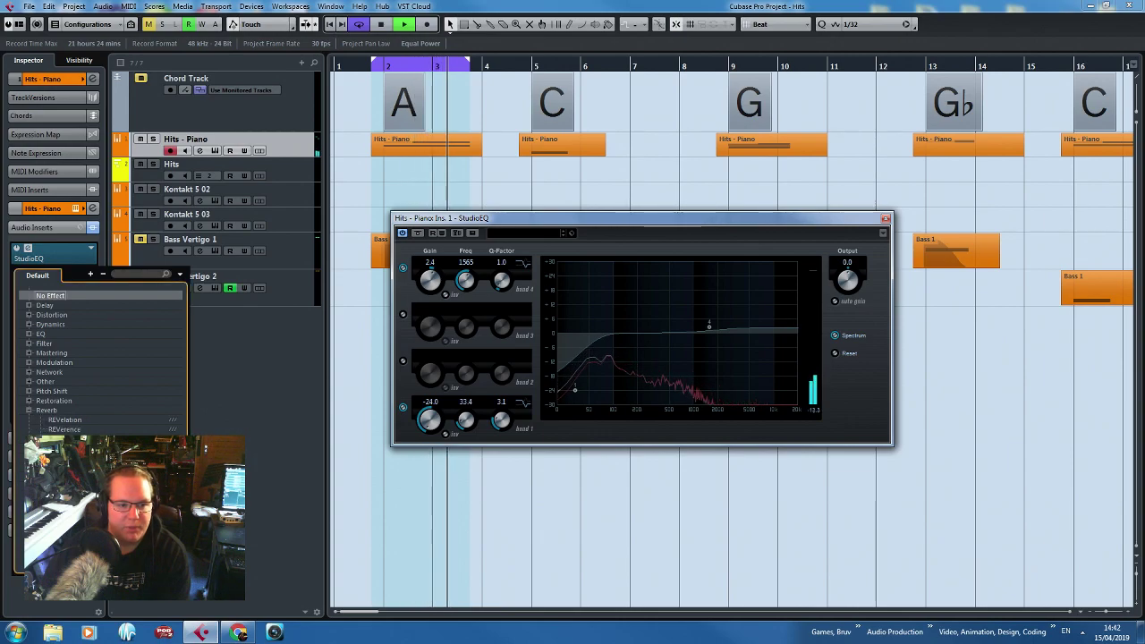
pyautogui.click(63, 440)
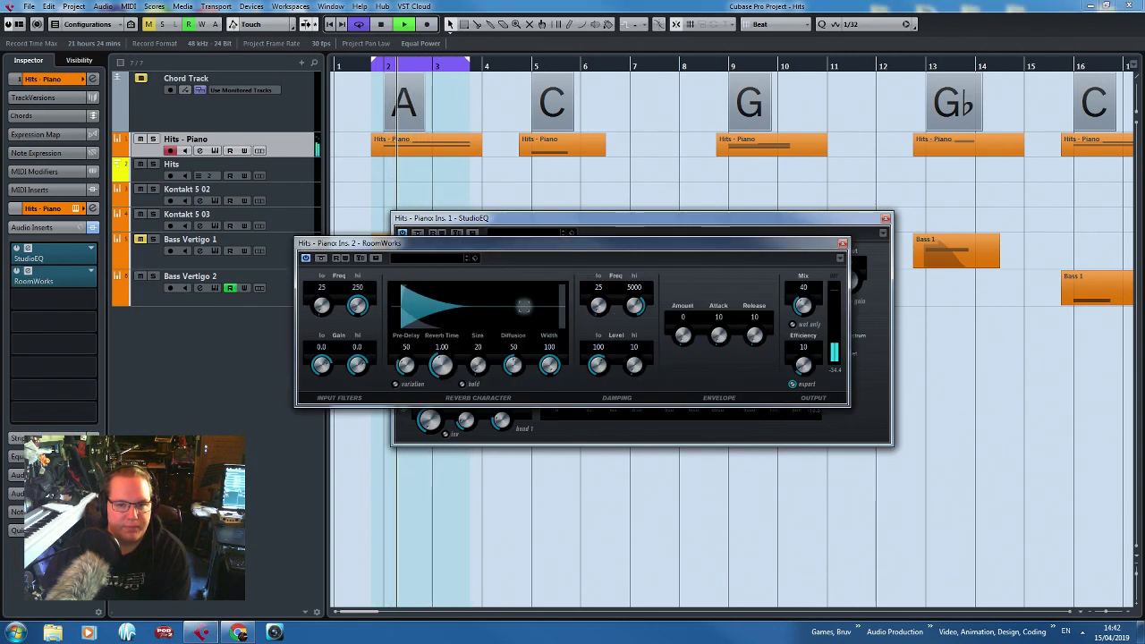
pyautogui.click(414, 258)
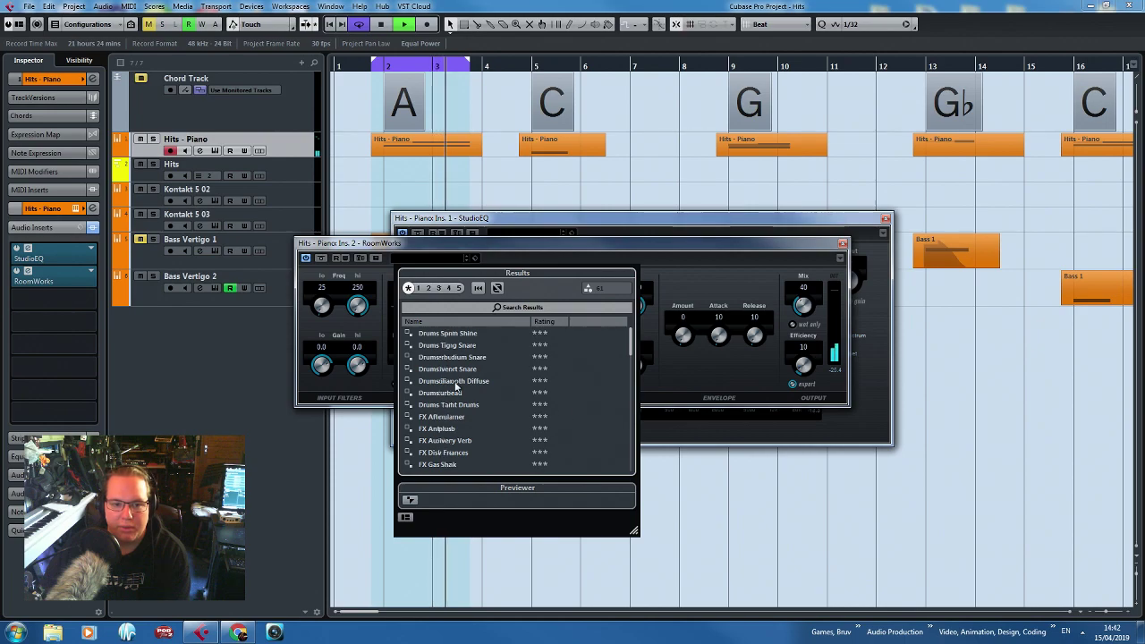
pyautogui.scroll(-2, 481, 448)
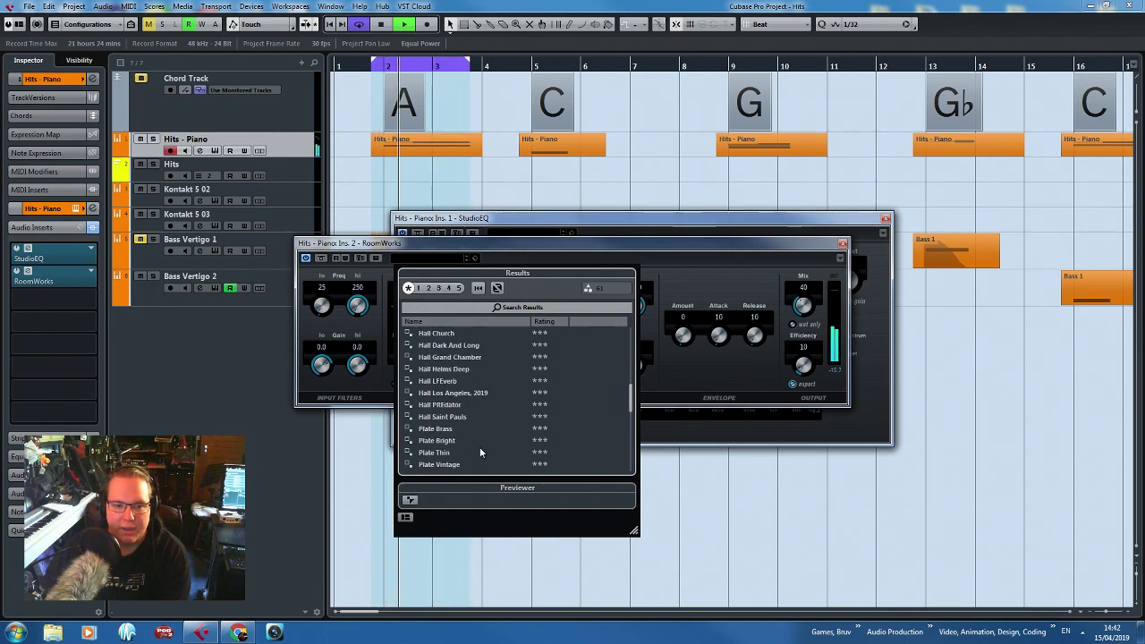
pyautogui.doubleClick(458, 371)
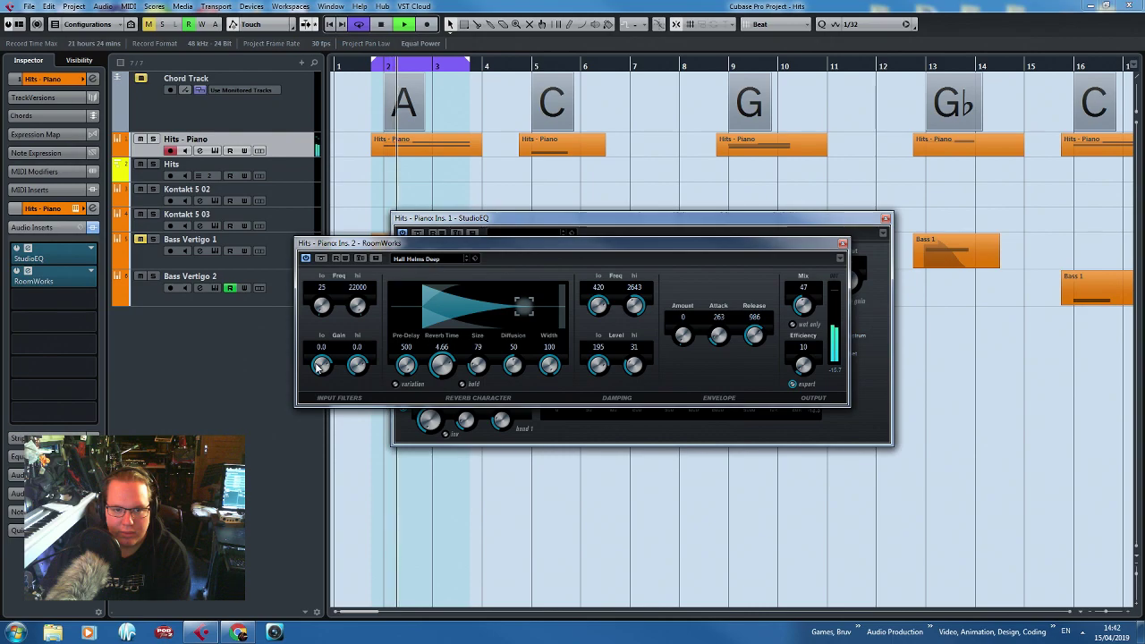
# In RoomWorks, set the pre-delay to 1, size to 150, diffusion to 55 and width to 0.
pyautogui.moveTo(406, 364); pyautogui.dragTo(457, 548)
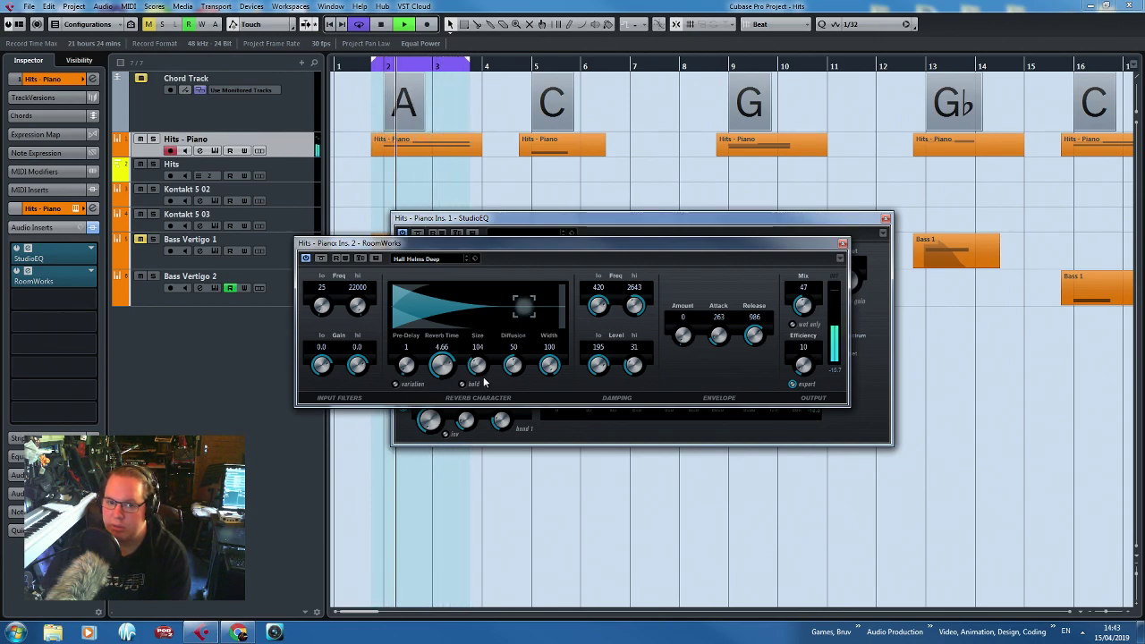
pyautogui.moveTo(477, 365); pyautogui.dragTo(472, 362)
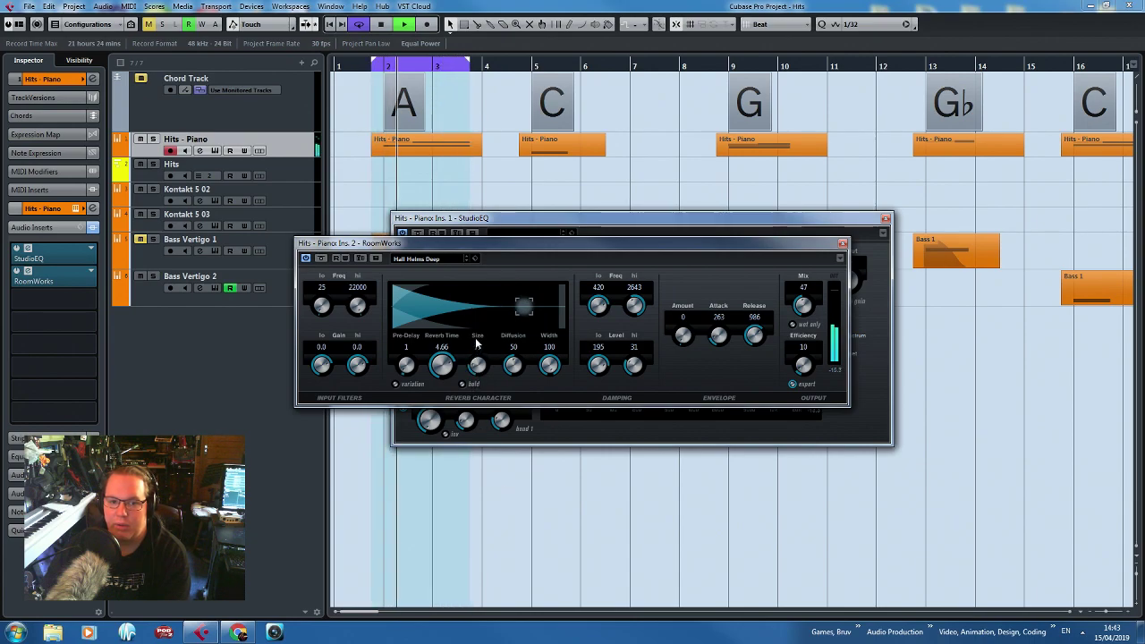
pyautogui.moveTo(475, 297); pyautogui.dragTo(490, 361)
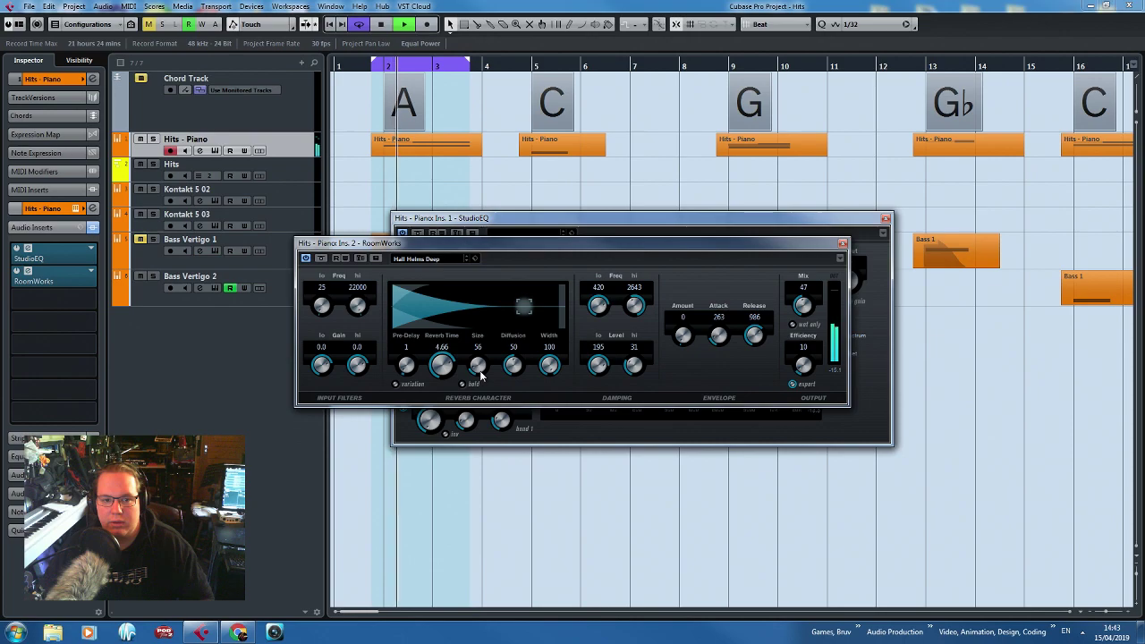
pyautogui.scroll(2, 513, 369)
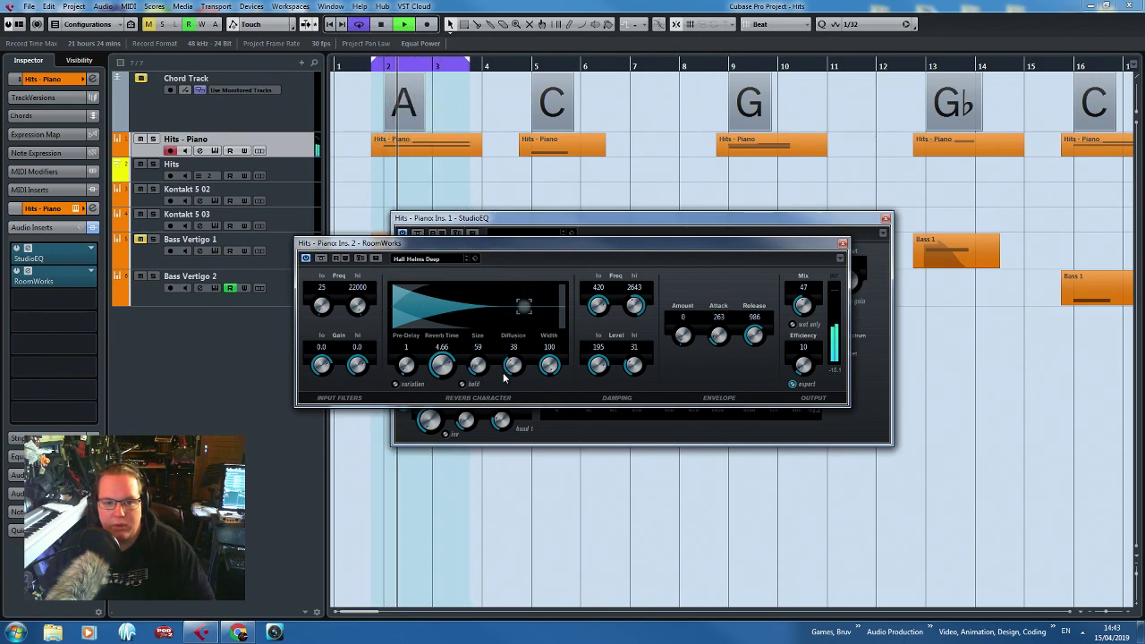
pyautogui.moveTo(513, 364); pyautogui.dragTo(492, 422)
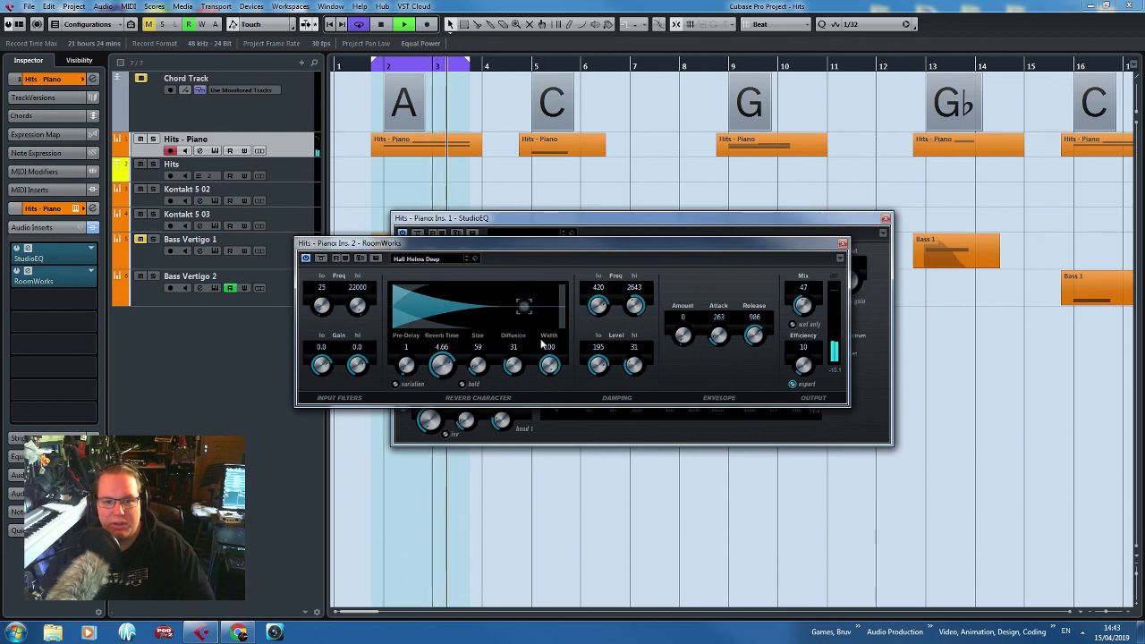
pyautogui.moveTo(564, 480); pyautogui.dragTo(576, 545)
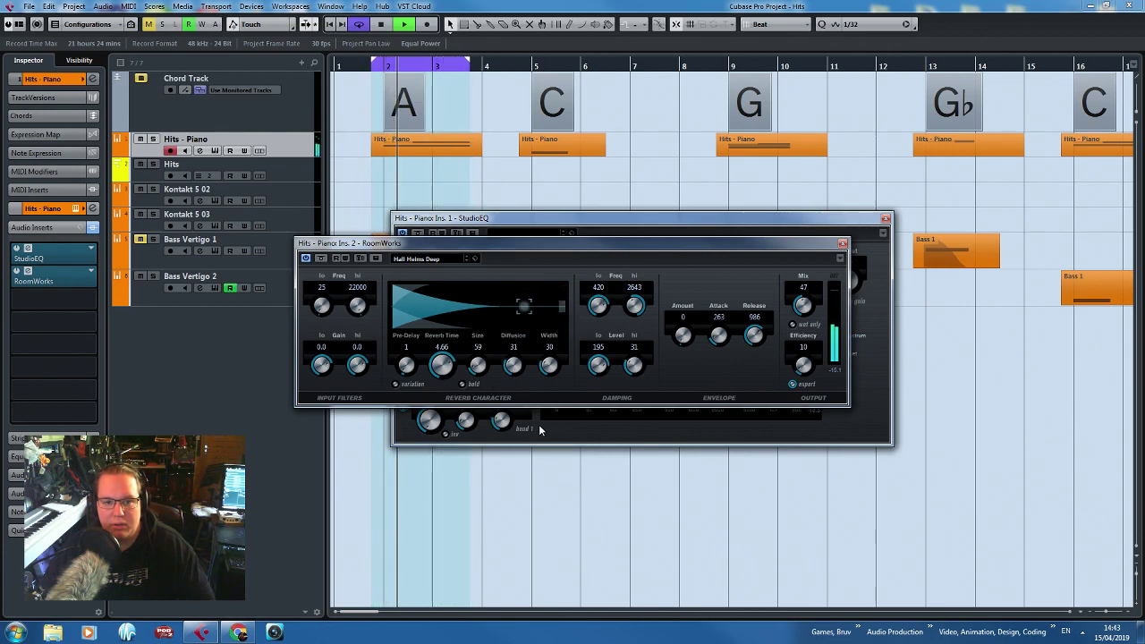
pyautogui.moveTo(541, 374); pyautogui.dragTo(547, 457)
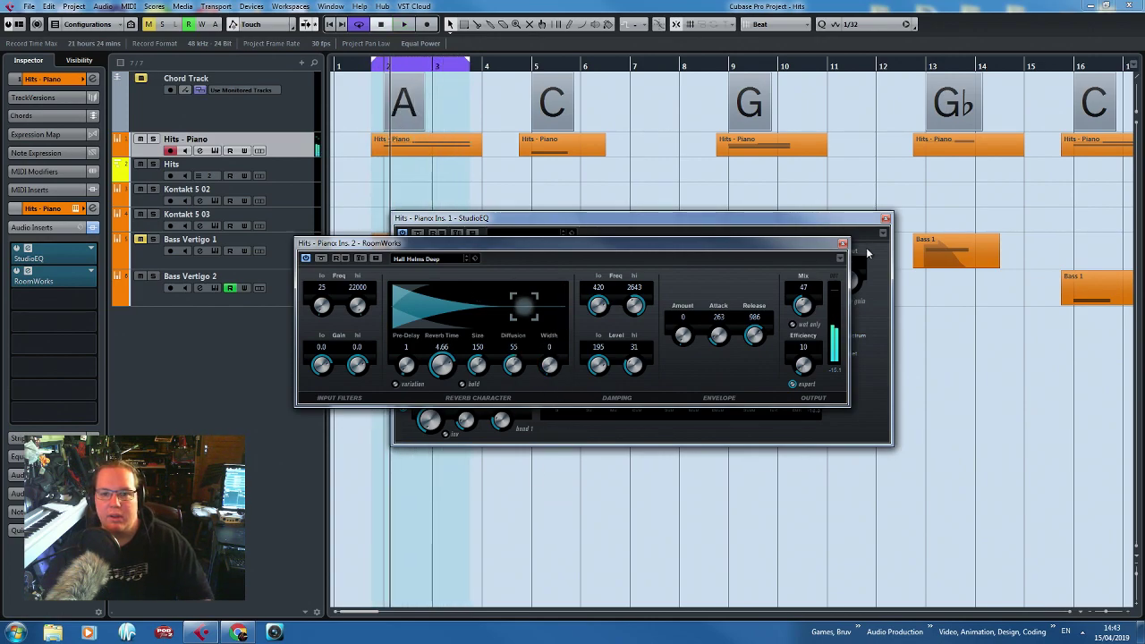
# Show an automation lane for the RoomWorks Width parameter under Hits - Piano and close both plug-in windows.
pyautogui.moveTo(639, 255); pyautogui.dragTo(798, 251)
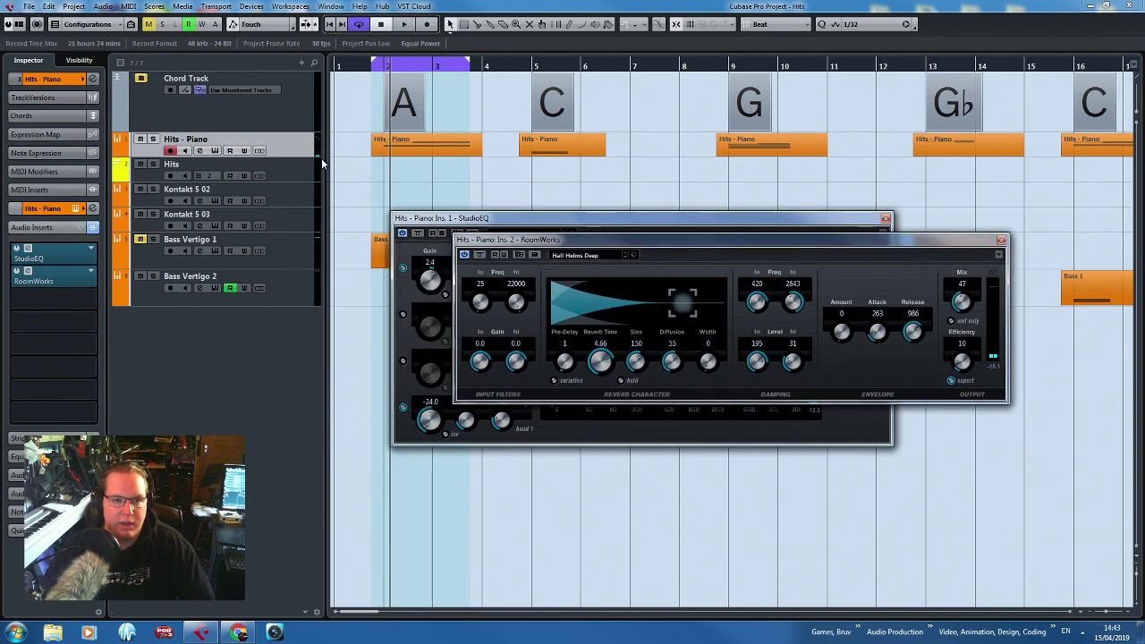
pyautogui.click(119, 152)
pyautogui.click(179, 164)
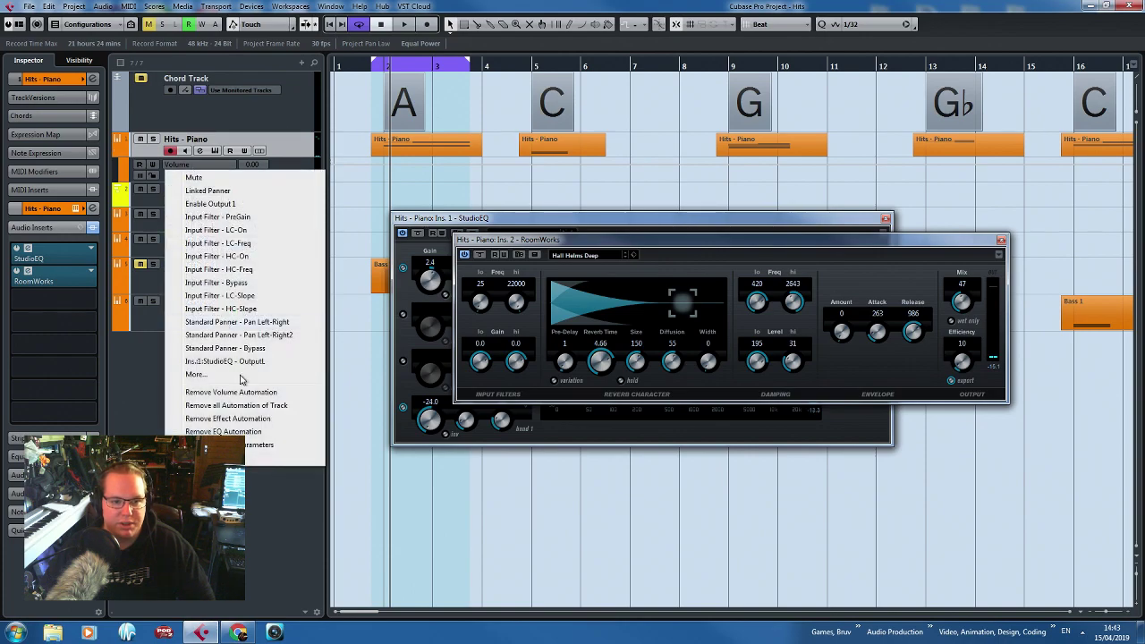
pyautogui.click(252, 377)
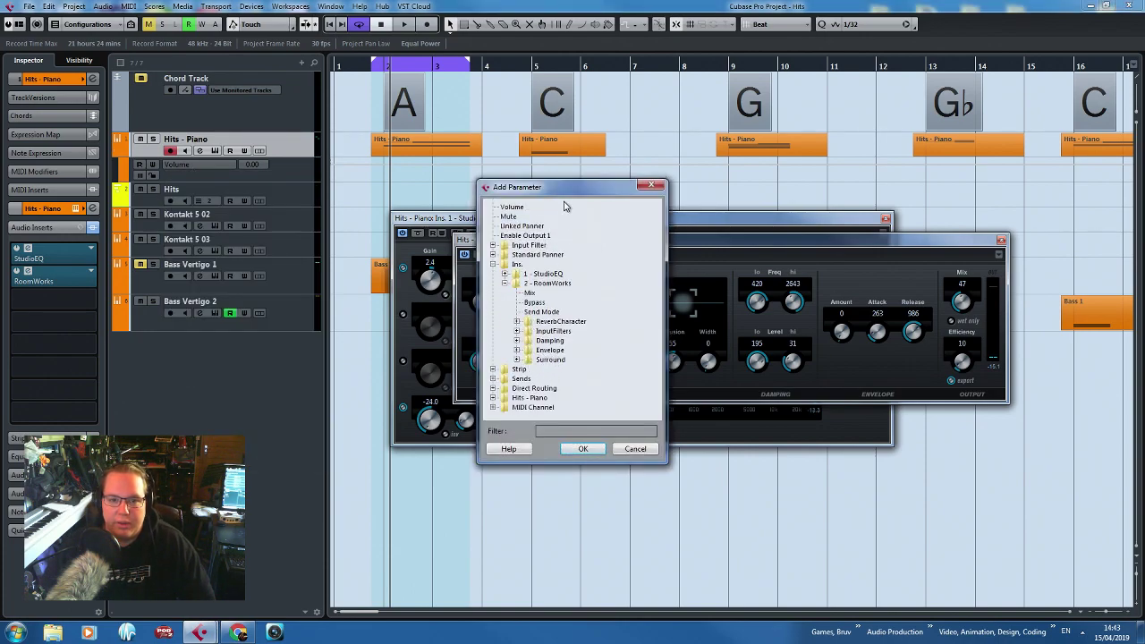
pyautogui.moveTo(564, 189); pyautogui.dragTo(425, 194)
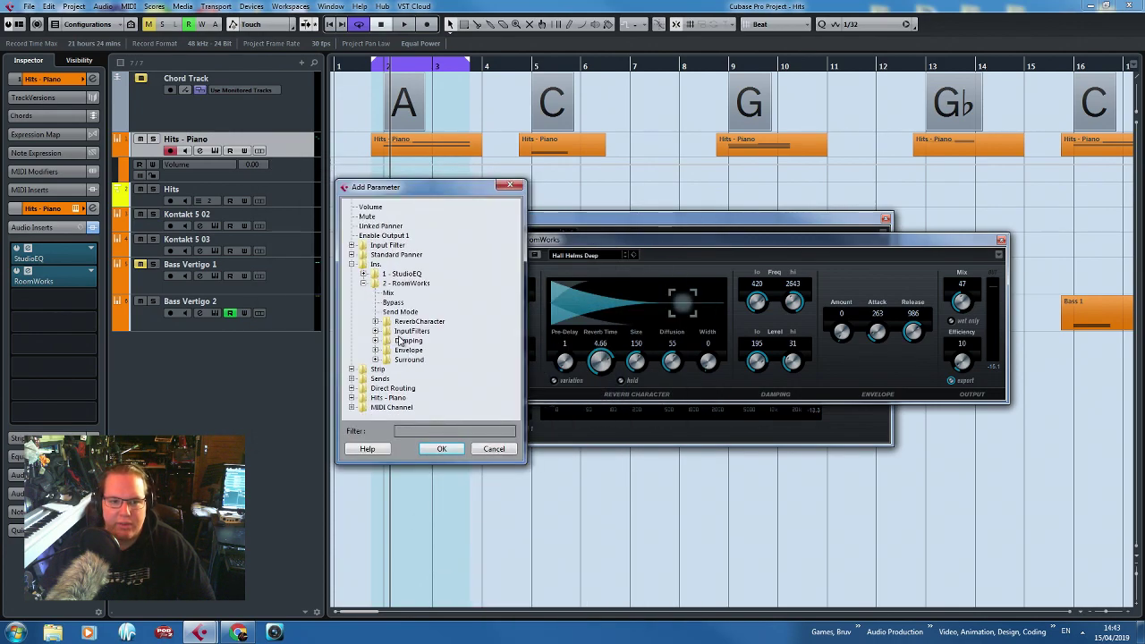
pyautogui.click(375, 322)
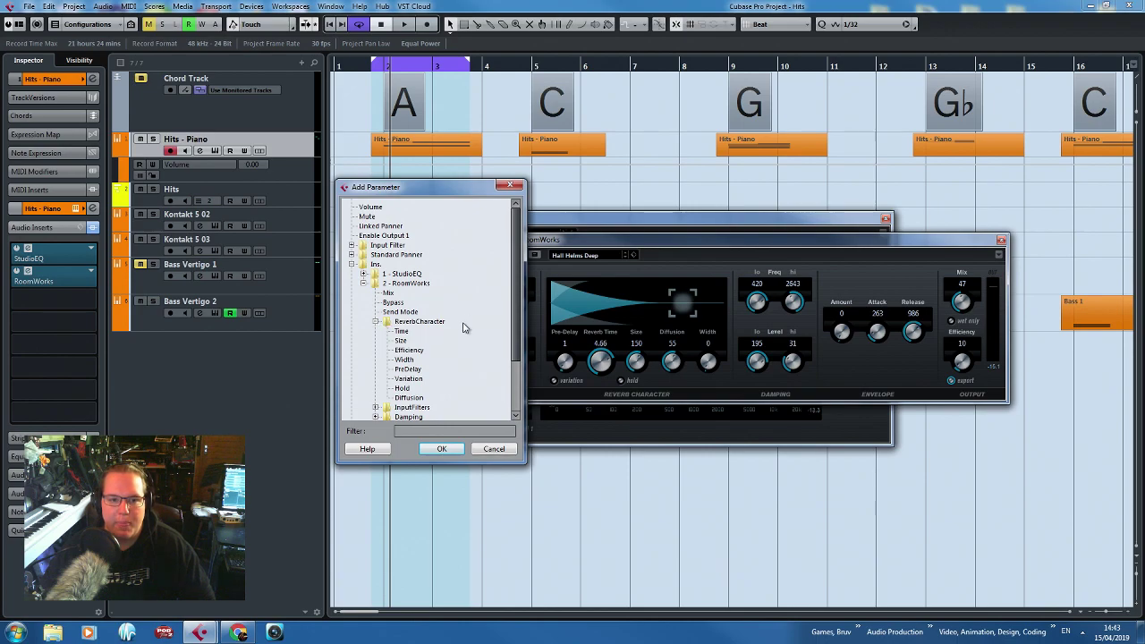
pyautogui.doubleClick(405, 361)
pyautogui.click(1001, 240)
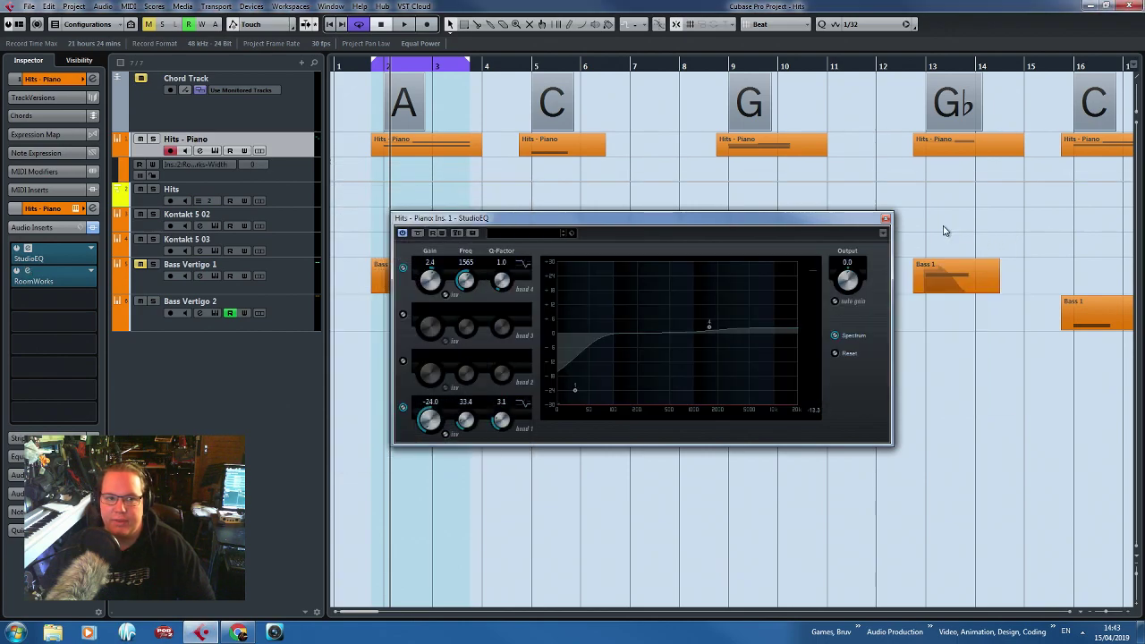
pyautogui.click(886, 218)
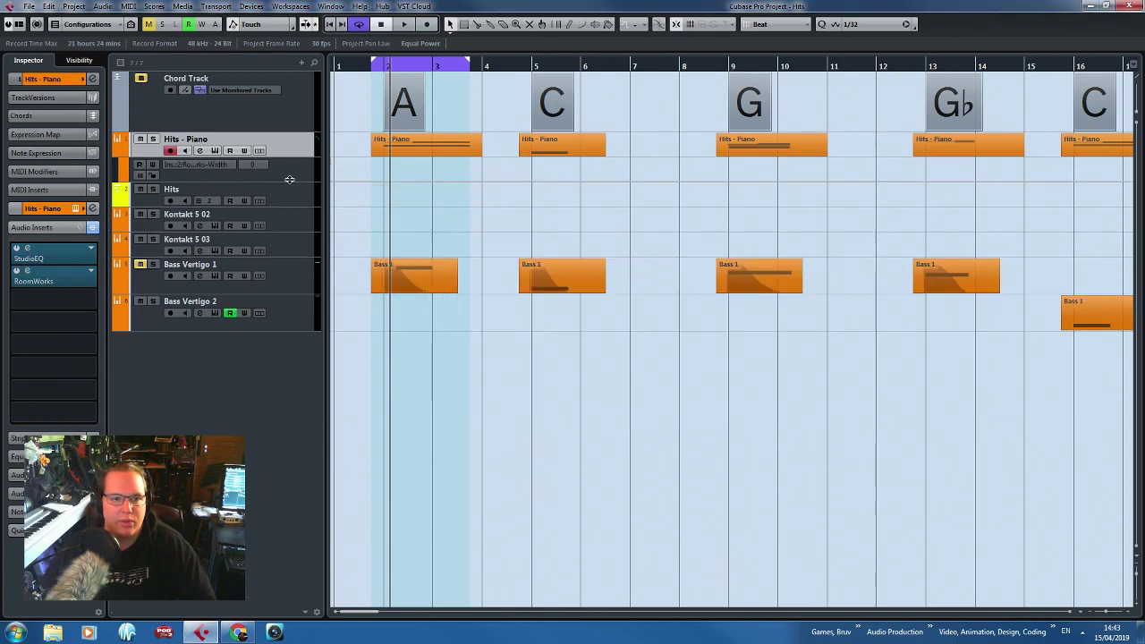
# Enlarge the Width automation lane and shape a curve rising from 0 at bar 2 through 96 to 100 before bar 3.
pyautogui.moveTo(289, 180); pyautogui.dragTo(295, 371)
pyautogui.scroll(4, 352, 317)
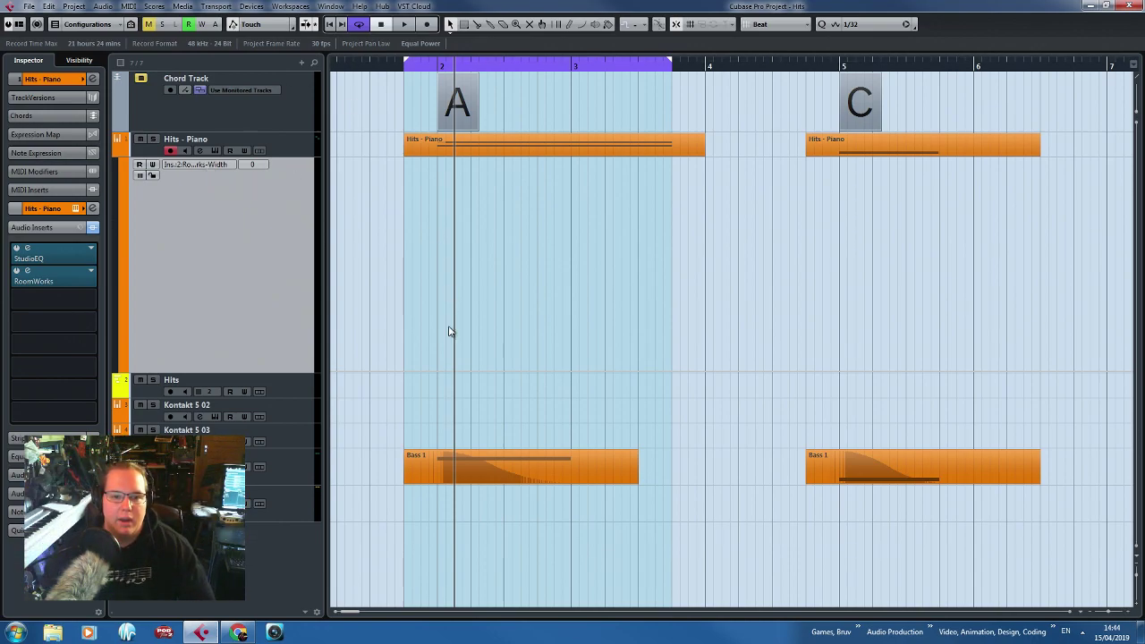
pyautogui.click(437, 371)
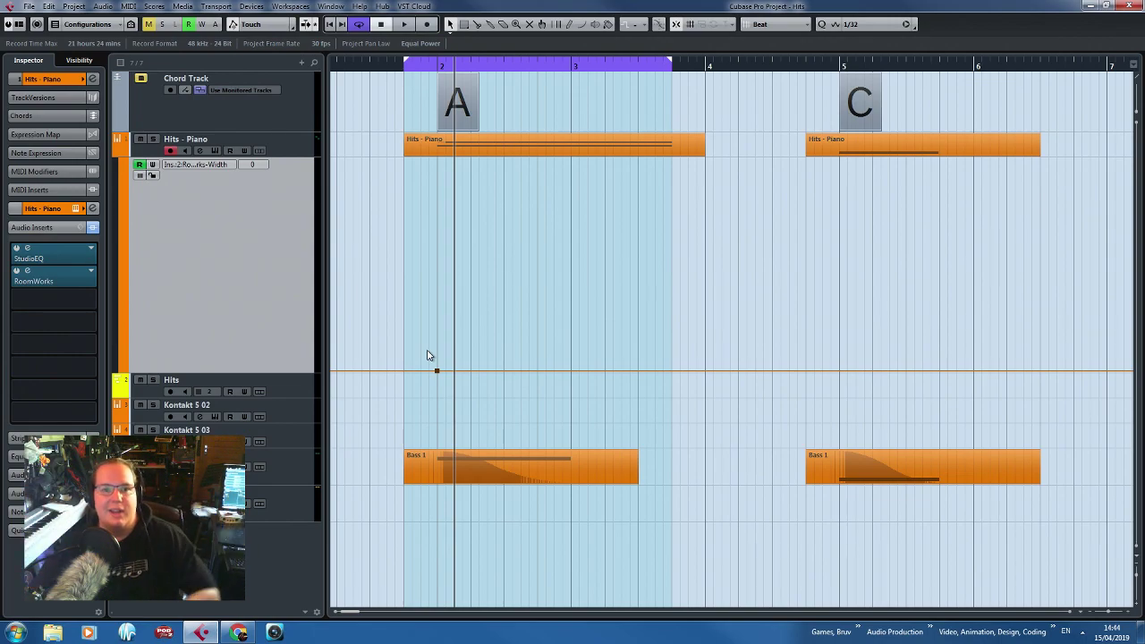
pyautogui.click(418, 65)
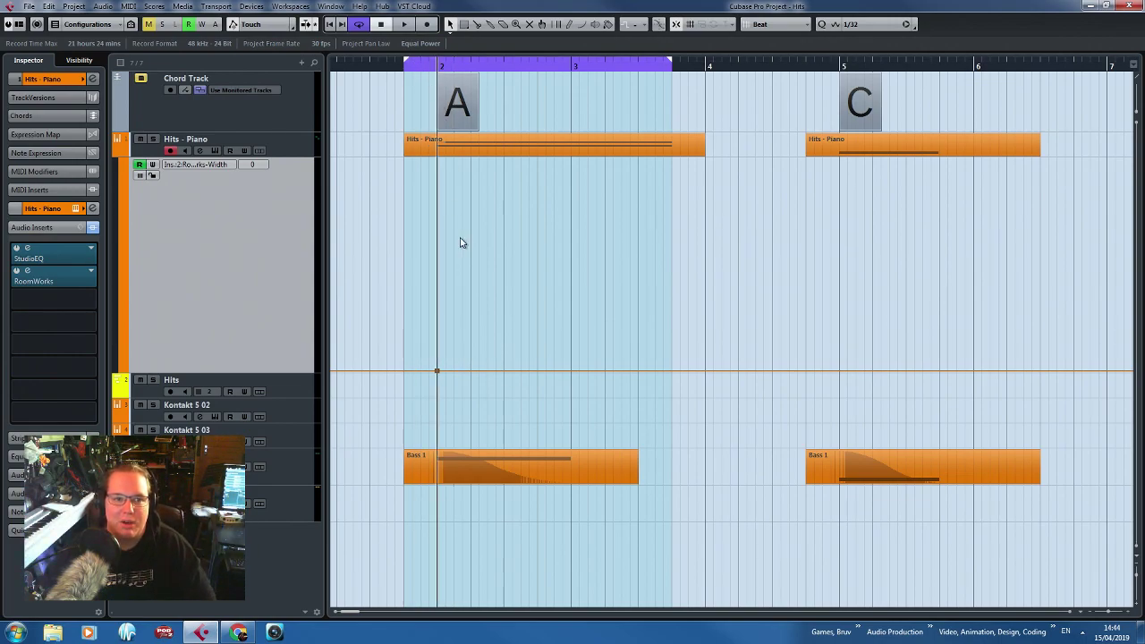
pyautogui.press('space')
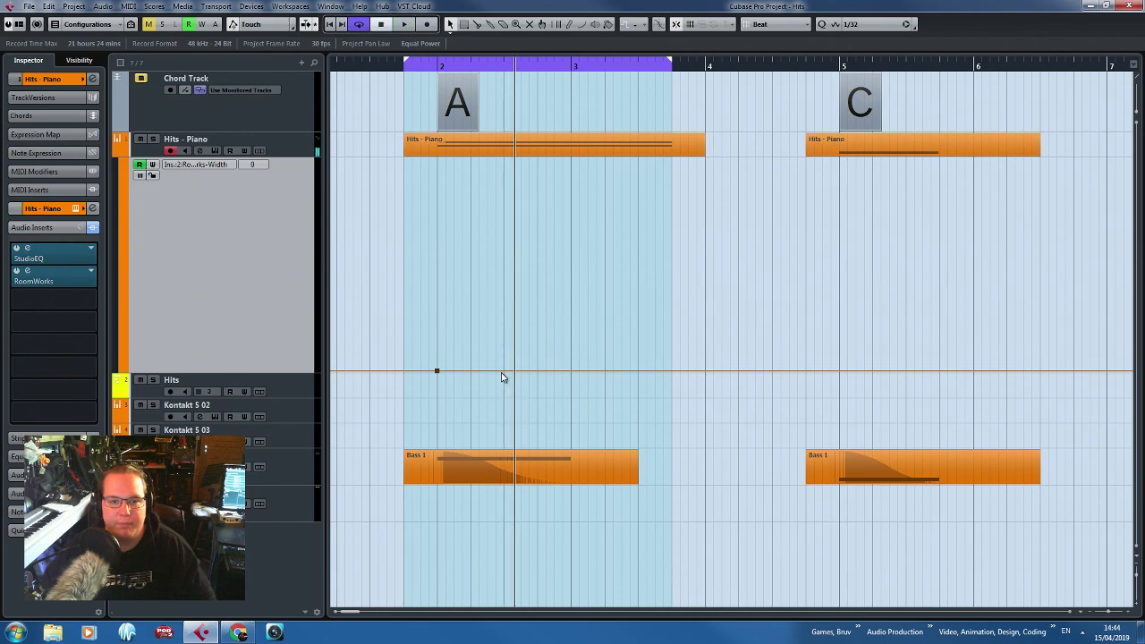
pyautogui.moveTo(503, 374); pyautogui.dragTo(509, 158)
pyautogui.moveTo(463, 292); pyautogui.dragTo(469, 325)
pyautogui.moveTo(502, 161); pyautogui.dragTo(498, 171)
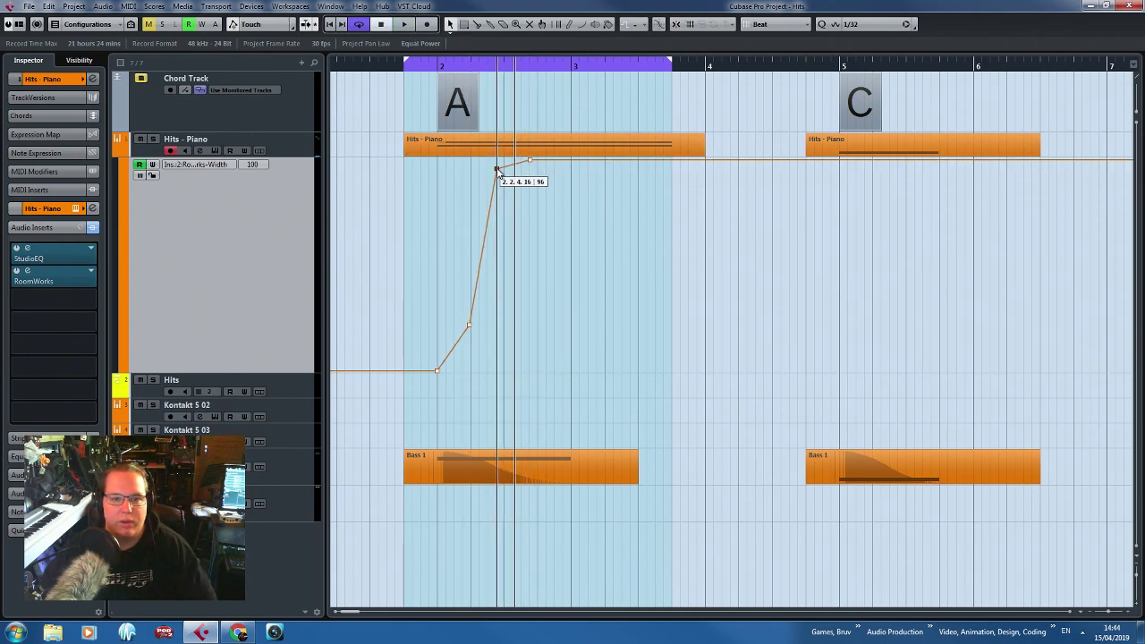
# Play the A hit with Bass Vertigo 1 unmuted to check the rising reverb width.
pyautogui.doubleClick(410, 68)
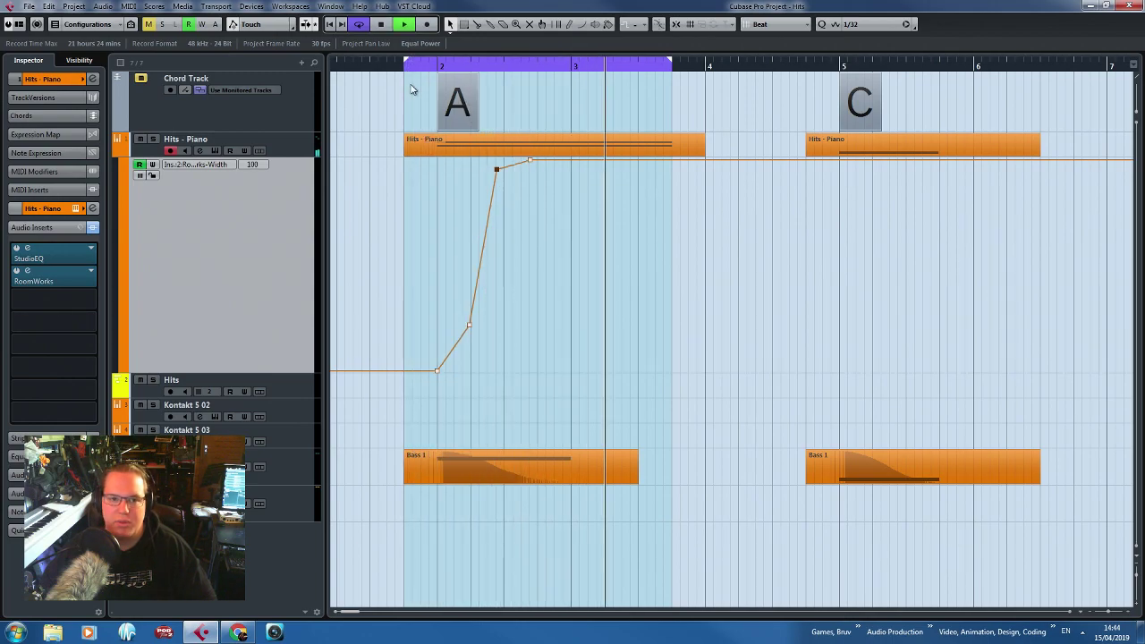
pyautogui.click(417, 65)
pyautogui.scroll(3, 415, 273)
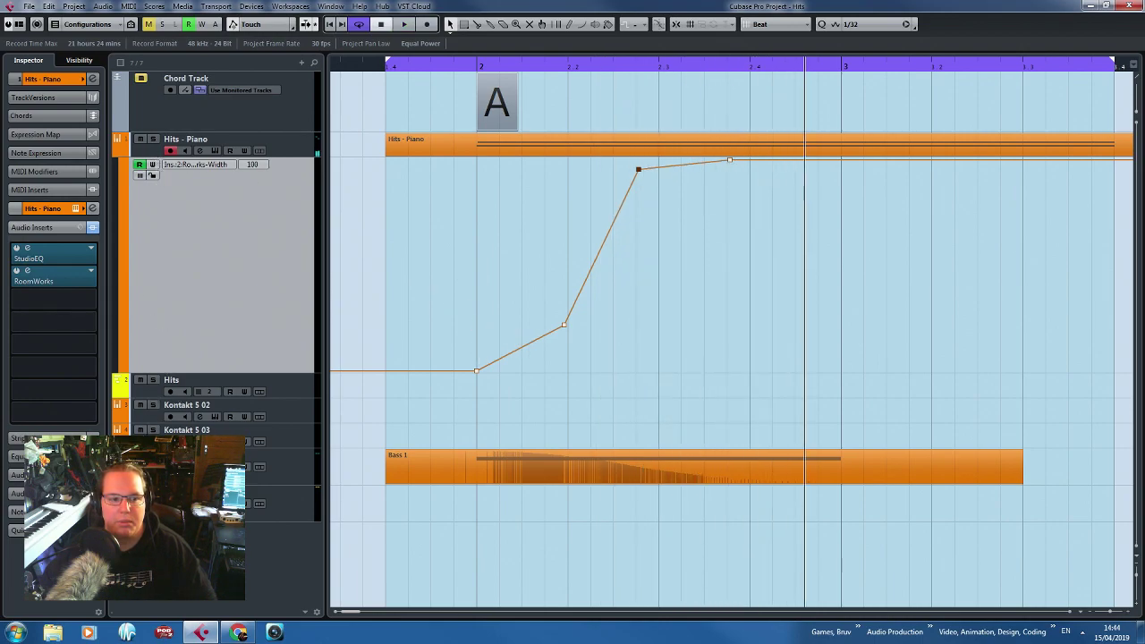
pyautogui.press('space')
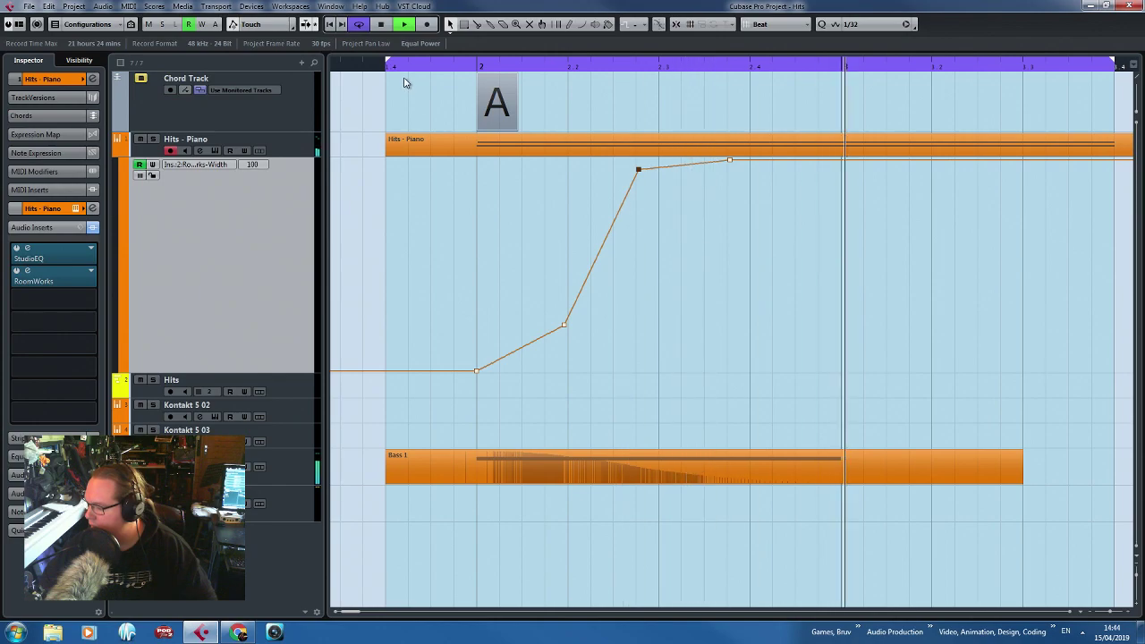
pyautogui.press('space')
pyautogui.scroll(-3, 465, 170)
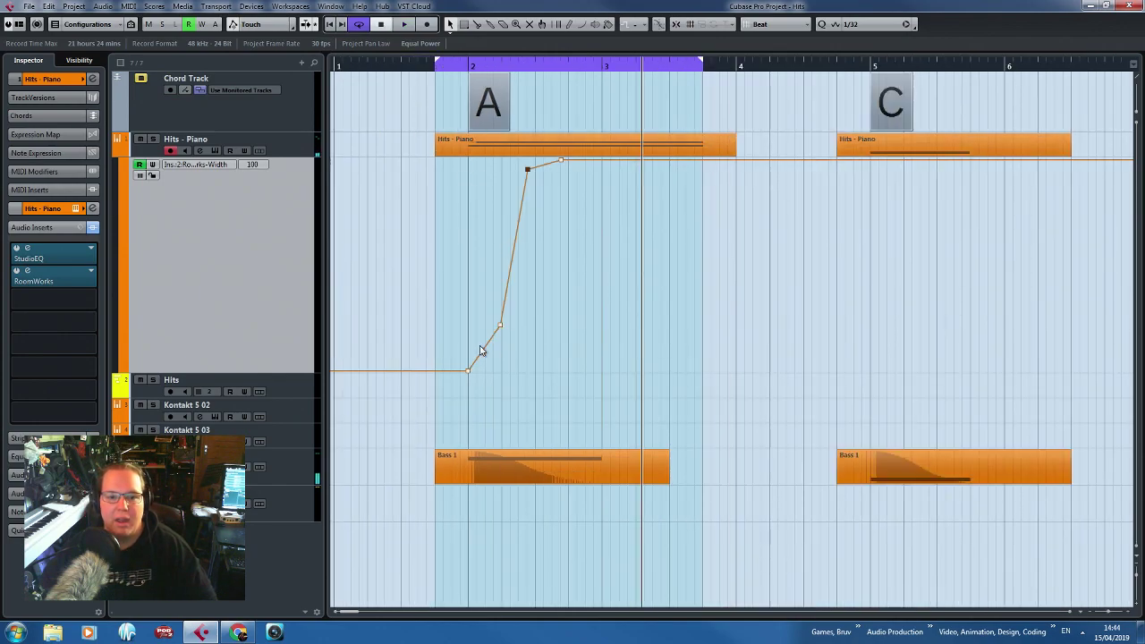
# Reverse the A hit's width curve so it falls steeply from 100 at bar 2 to 0 within about half a bar.
pyautogui.moveTo(473, 376); pyautogui.dragTo(469, 160)
pyautogui.moveTo(534, 182); pyautogui.dragTo(517, 394)
pyautogui.moveTo(578, 179); pyautogui.dragTo(539, 370)
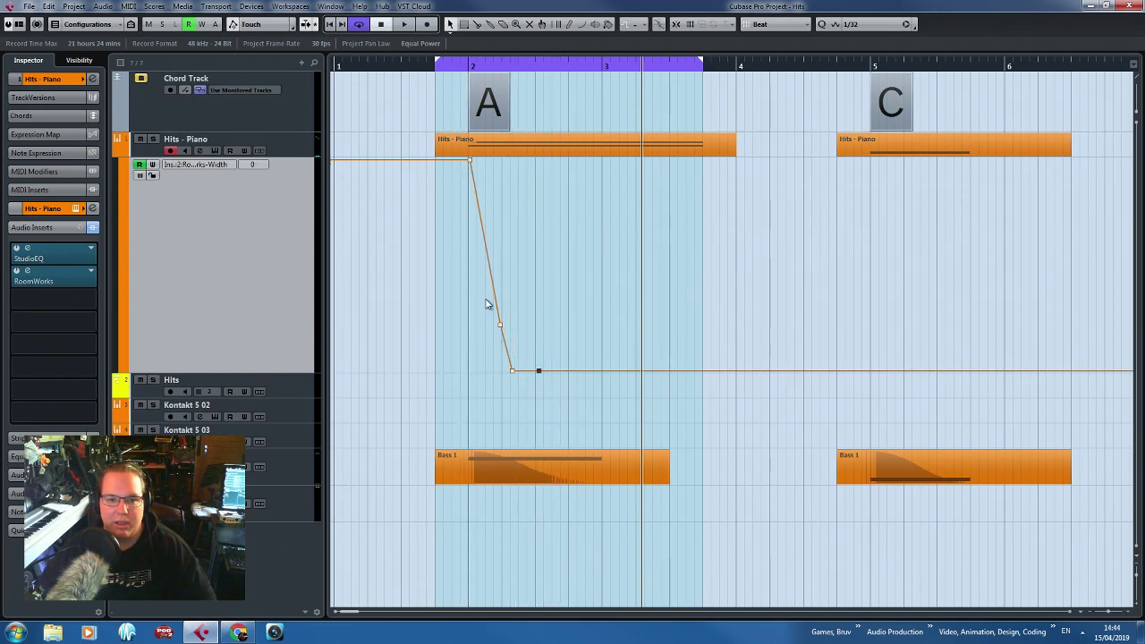
pyautogui.moveTo(500, 326); pyautogui.dragTo(481, 290)
pyautogui.moveTo(512, 370); pyautogui.dragTo(503, 363)
# Play the A hit to check the falling reverb width curve against the bass hit.
pyautogui.press('space')
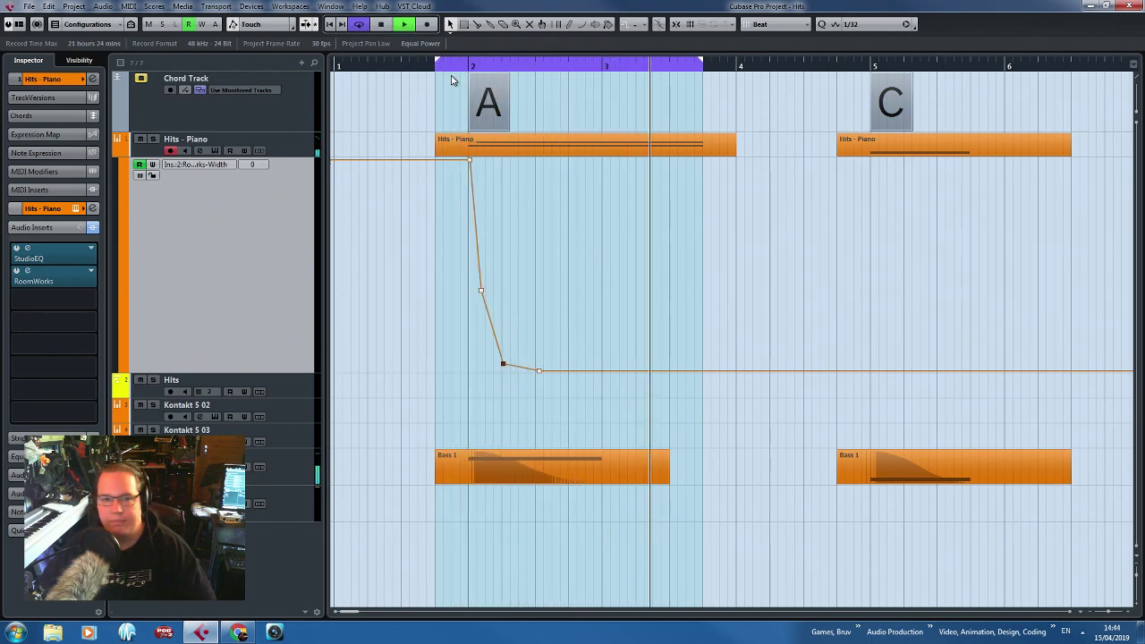
pyautogui.press('h')
pyautogui.press('g')
pyautogui.press('g')
pyautogui.press('g')
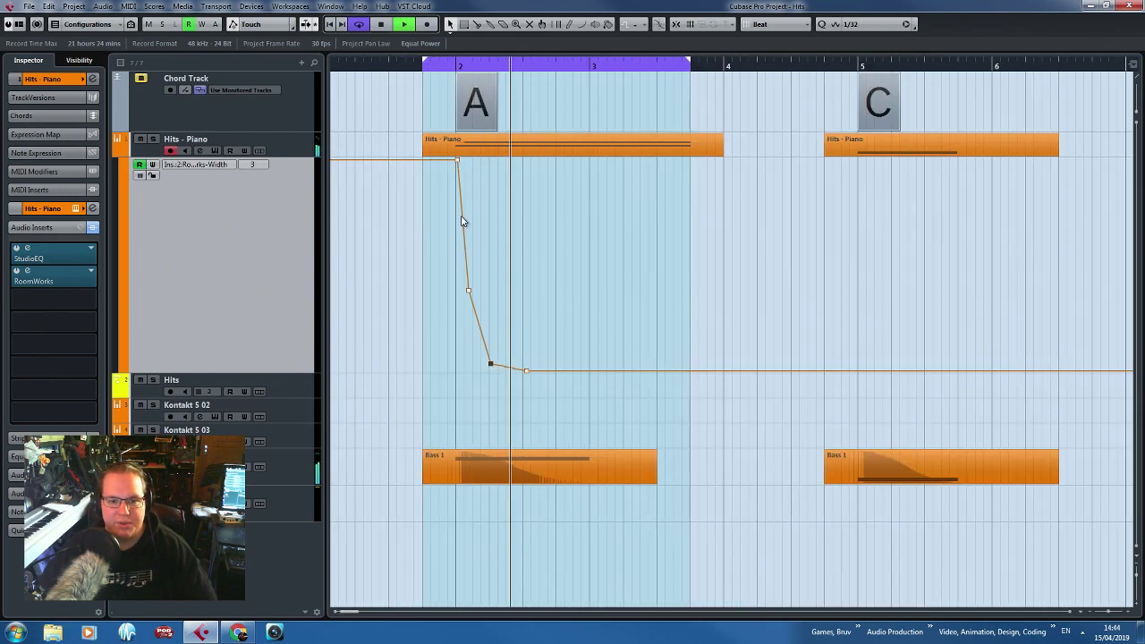
pyautogui.press('space')
# Add a width automation point at value 0 just before the C hit at bar 5.
pyautogui.press('h')
pyautogui.press('h')
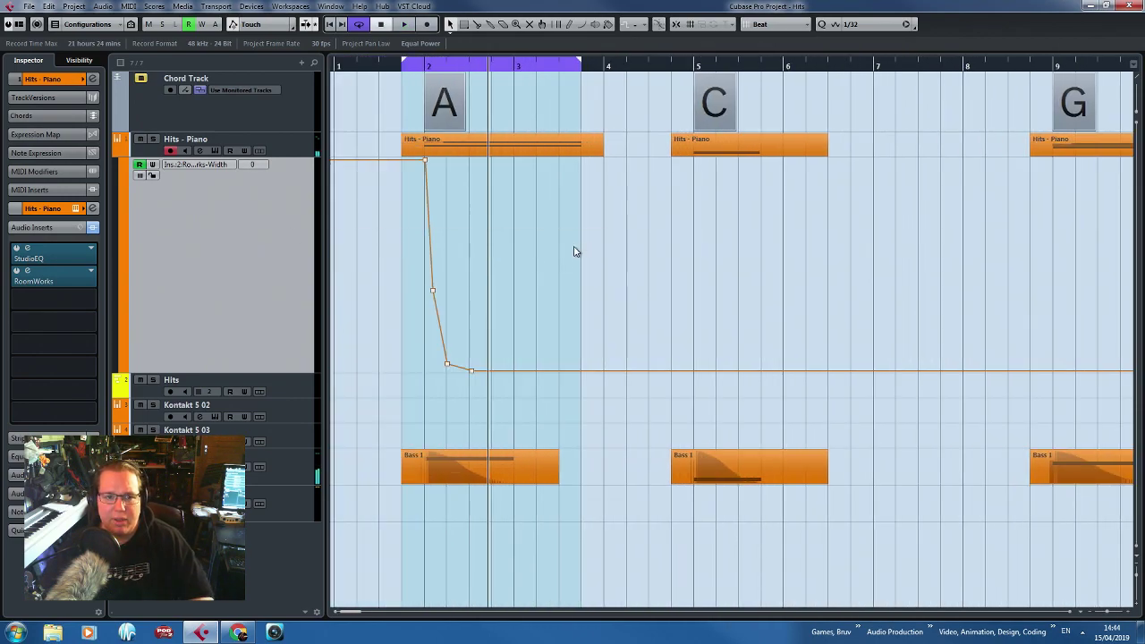
pyautogui.click(686, 371)
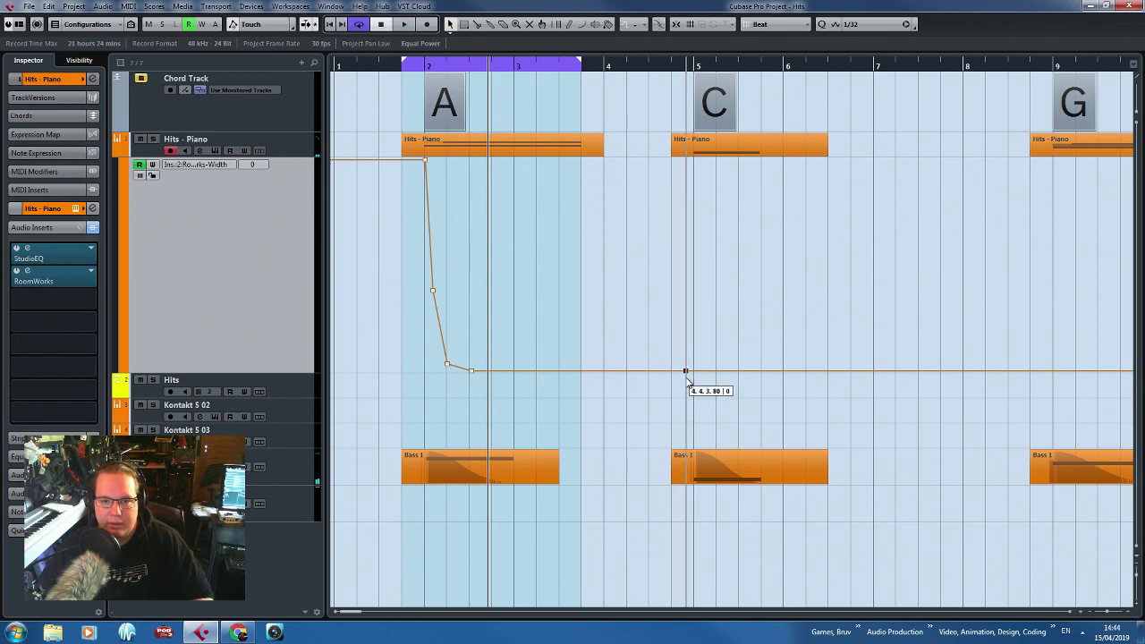
pyautogui.press('h')
pyautogui.press('g')
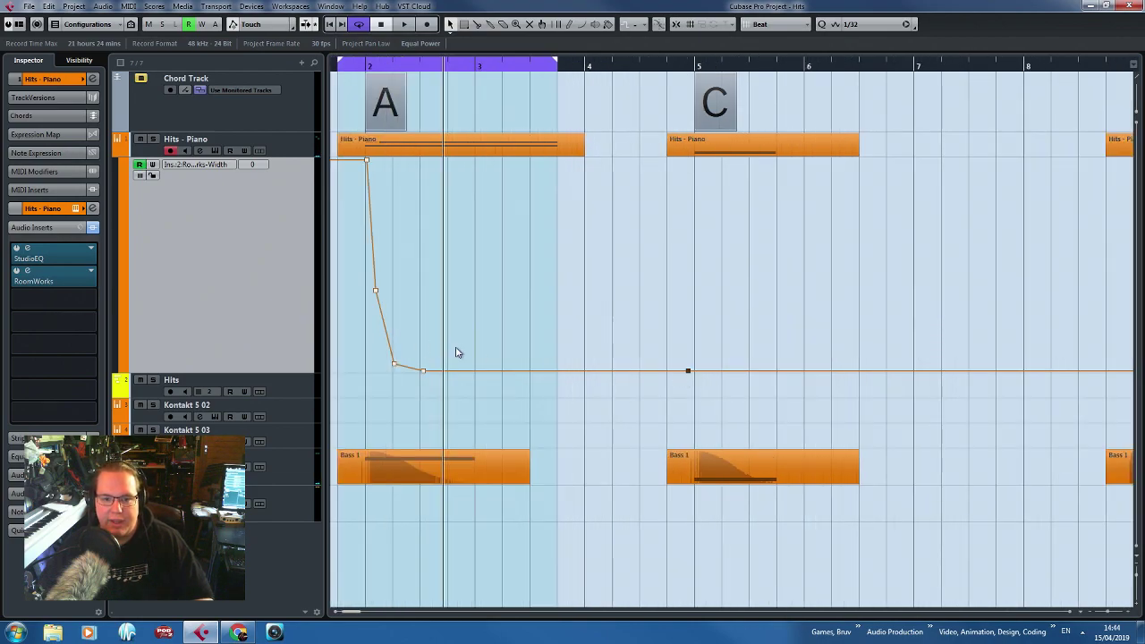
# Shape the C hit's width curve to rise steeply from 0 at bar 5 to 100 one beat later, using two intermediate points.
pyautogui.press('h')
pyautogui.press('h')
pyautogui.click(721, 352)
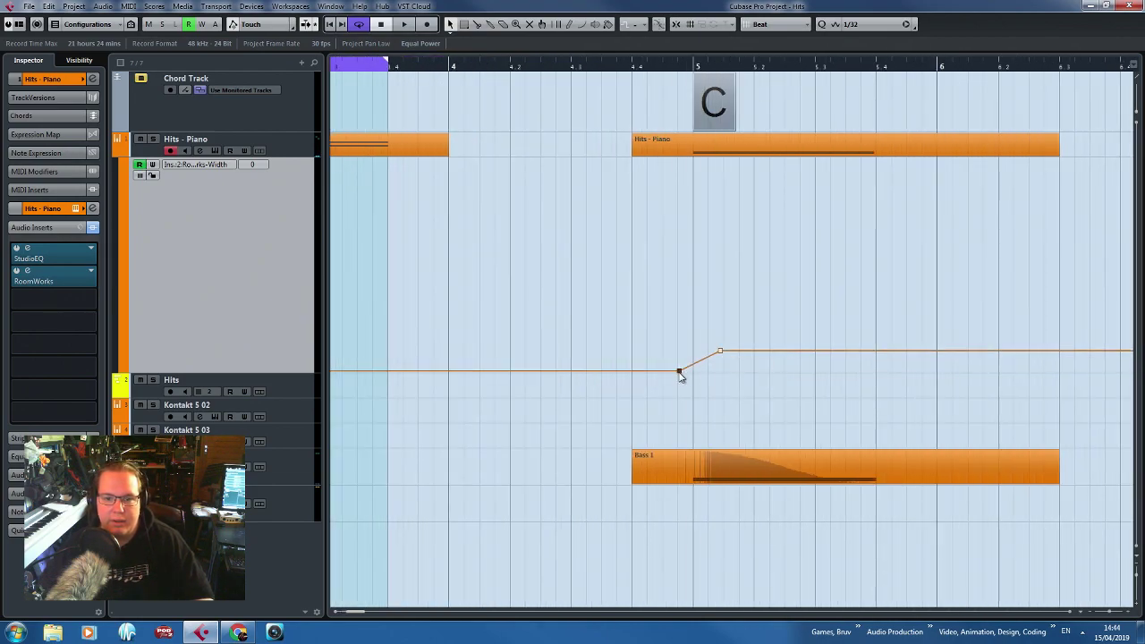
pyautogui.moveTo(686, 371); pyautogui.dragTo(754, 175)
pyautogui.click(713, 294)
pyautogui.click(754, 159)
# Play the C and A hits to check the rising and falling reverb width against the bass hits.
pyautogui.press('space')
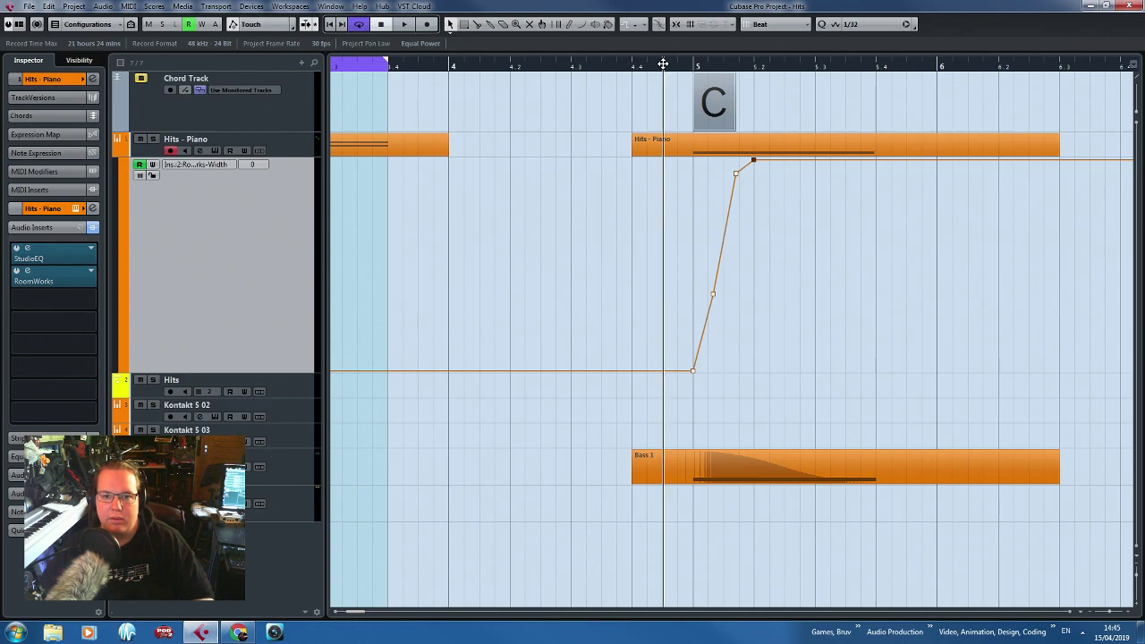
pyautogui.scroll(2, 734, 249)
pyautogui.scroll(-4, 698, 338)
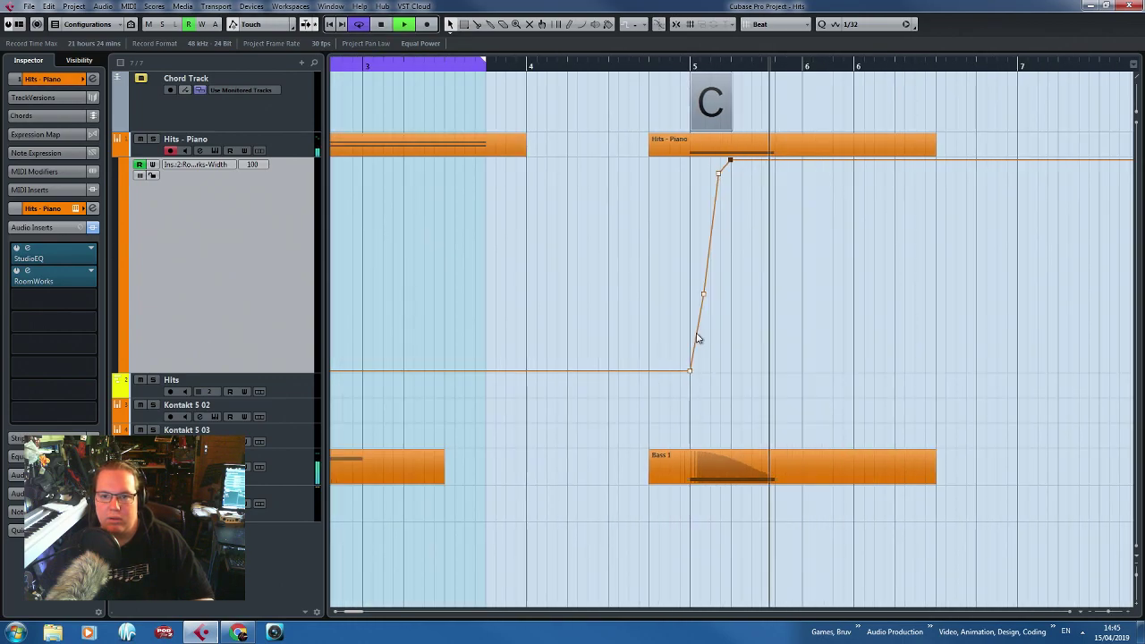
pyautogui.press('space')
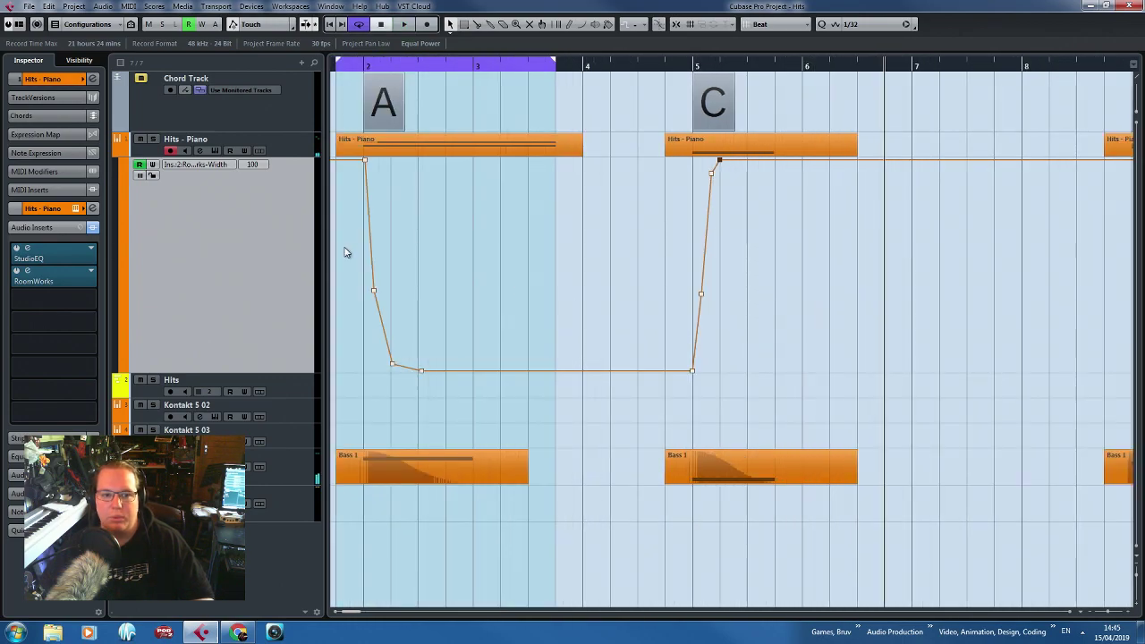
pyautogui.moveTo(428, 288); pyautogui.dragTo(630, 276)
pyautogui.click(423, 65)
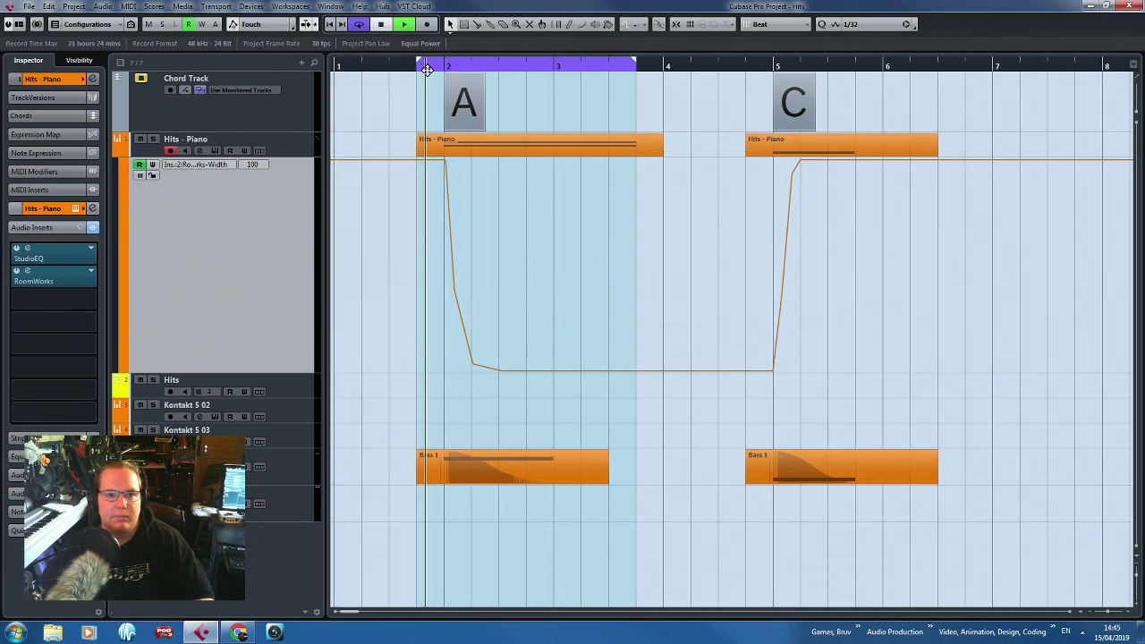
pyautogui.press('space')
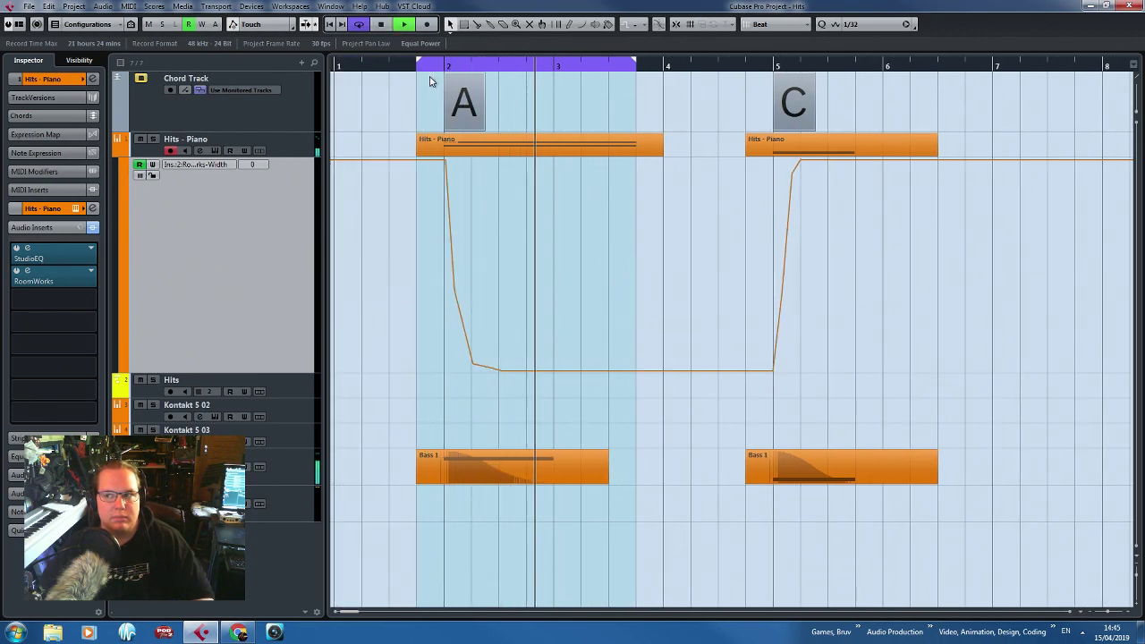
pyautogui.press('space')
# Soften the A hit's width curve by raising its three lower points and lowering its starting point at bar 2.
pyautogui.scroll(4, 421, 259)
pyautogui.moveTo(714, 392)
pyautogui.mouseDown()
pyautogui.moveTo(558, 301)
pyautogui.moveTo(555, 286)
pyautogui.mouseUp()
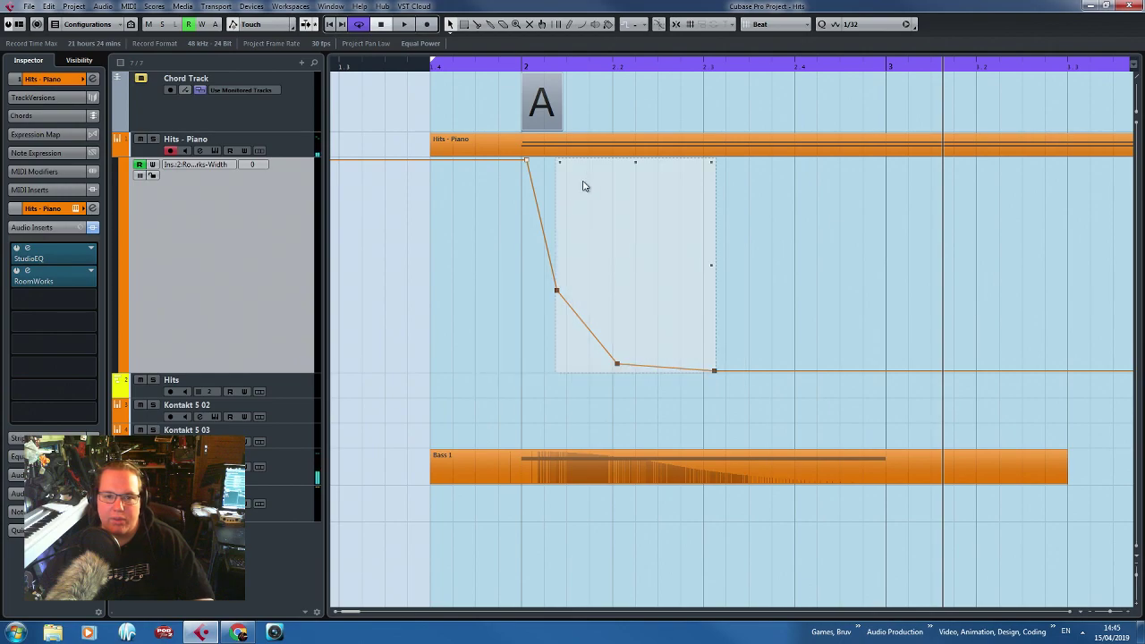
pyautogui.moveTo(593, 161); pyautogui.dragTo(602, 130)
pyautogui.click(433, 311)
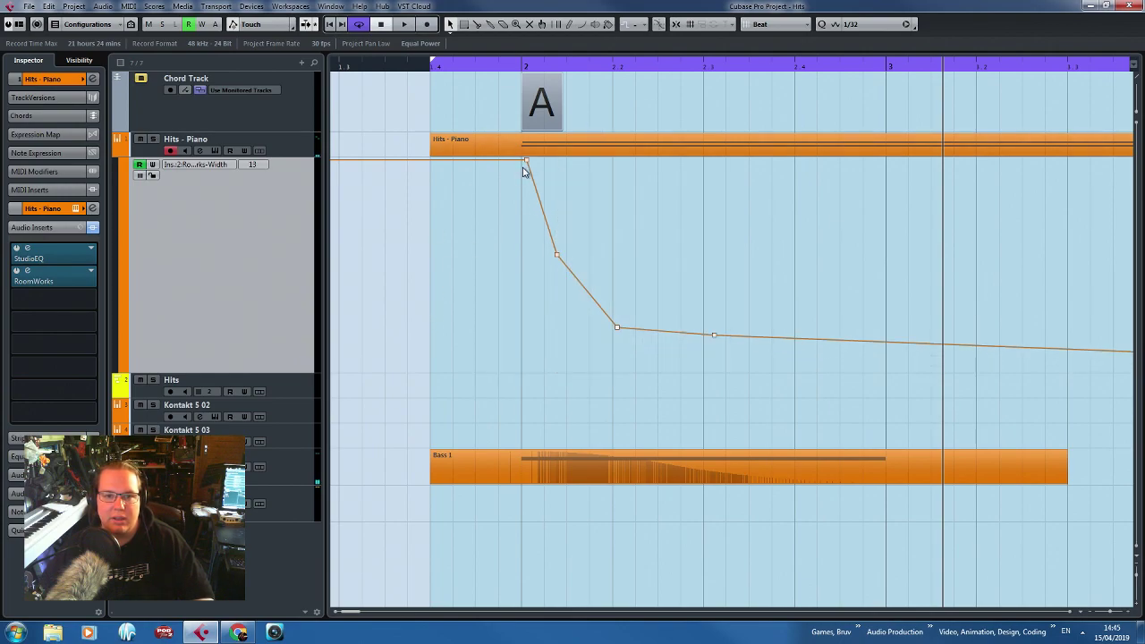
pyautogui.moveTo(524, 167); pyautogui.dragTo(521, 186)
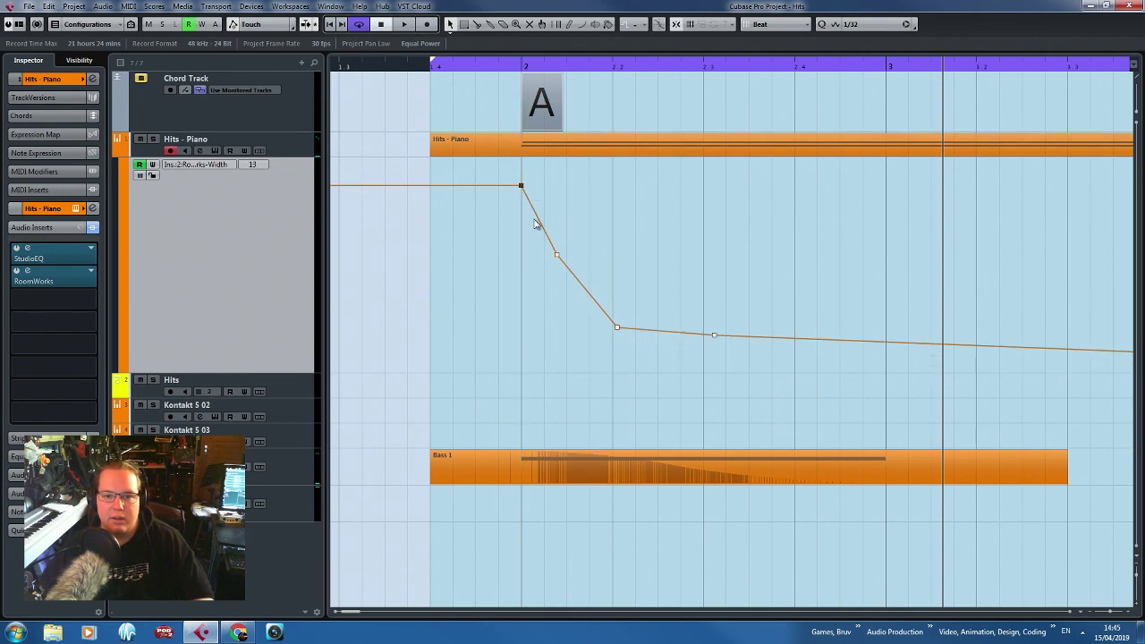
# Add width points for a gentle decline to bar 4, value 0 midway through bar 4, and value 100 midway through bar 1.
pyautogui.press('g')
pyautogui.moveTo(825, 355); pyautogui.dragTo(902, 374)
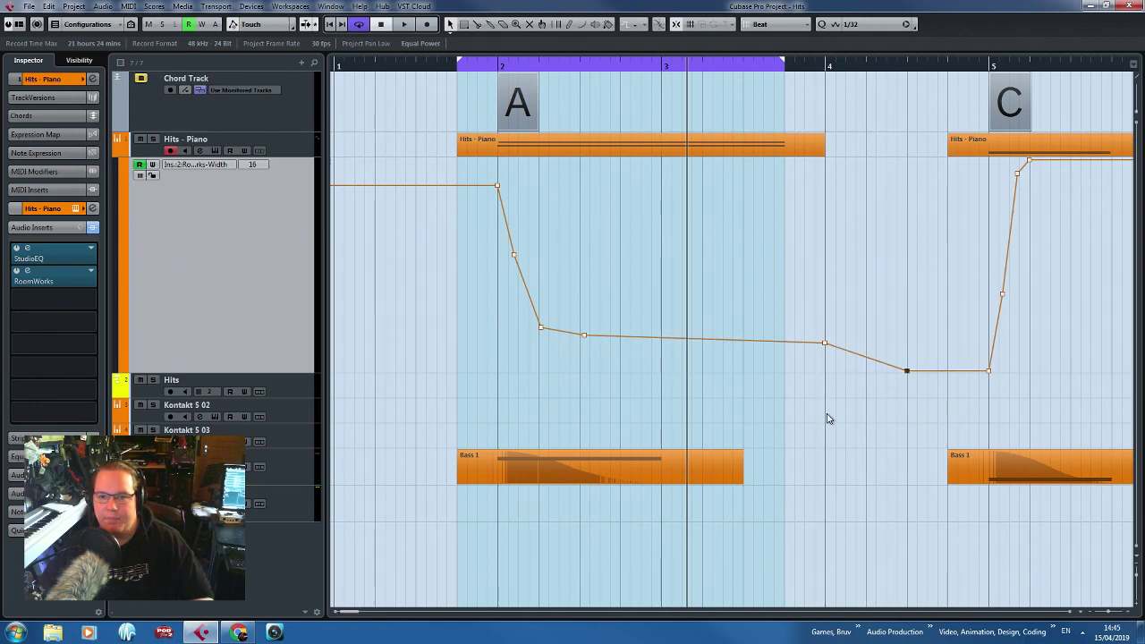
pyautogui.press('g')
pyautogui.scroll(3, 440, 358)
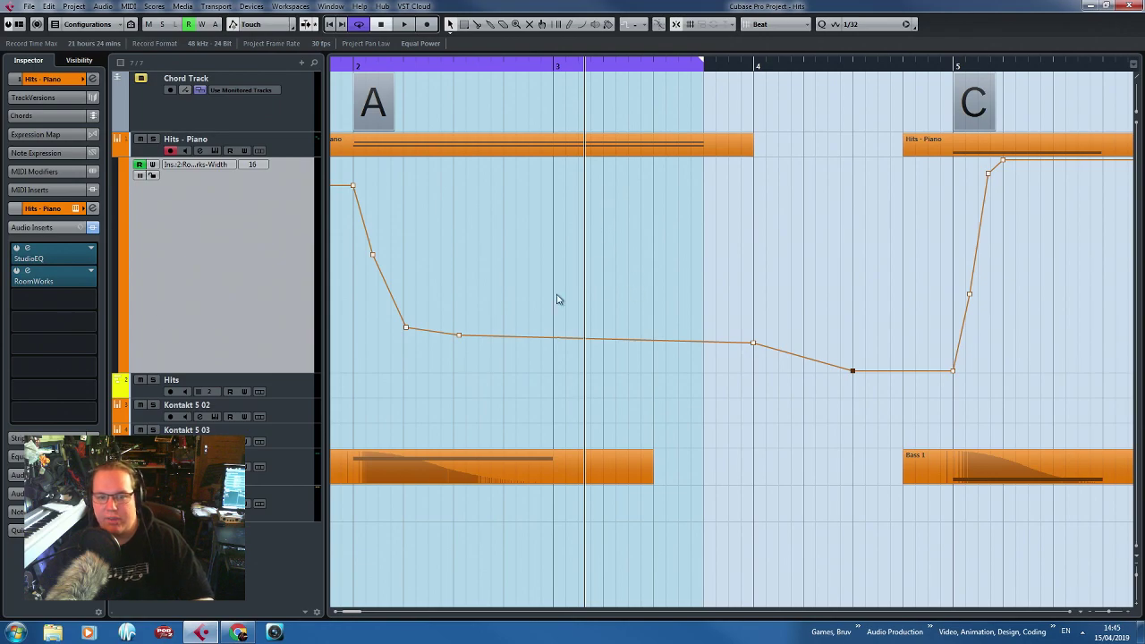
pyautogui.hscroll(-3, 439, 387)
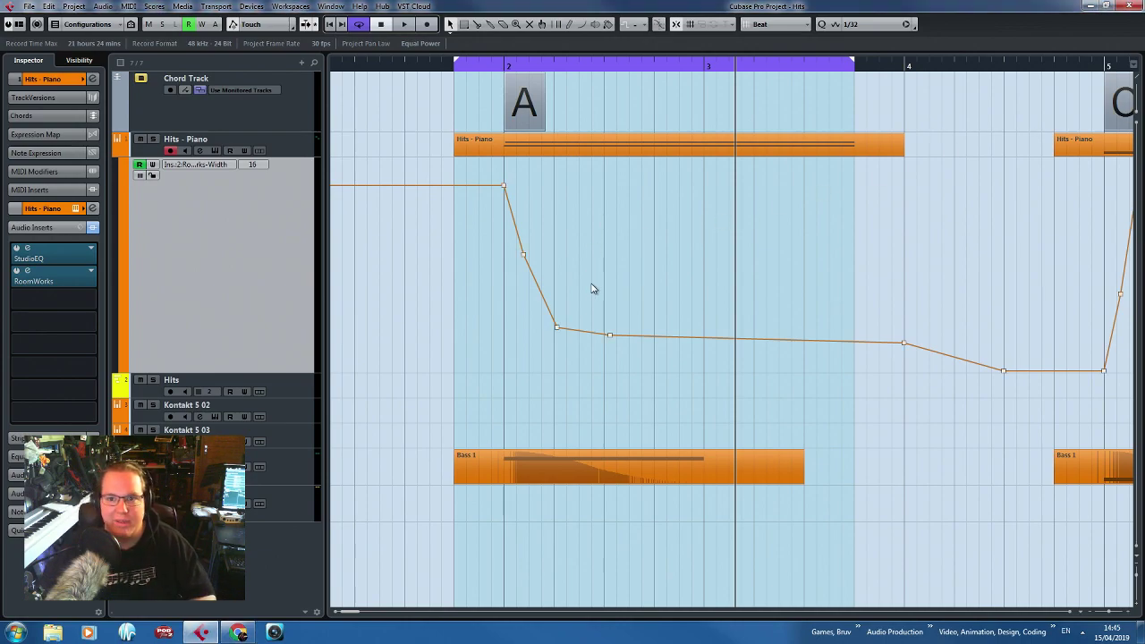
pyautogui.press('g')
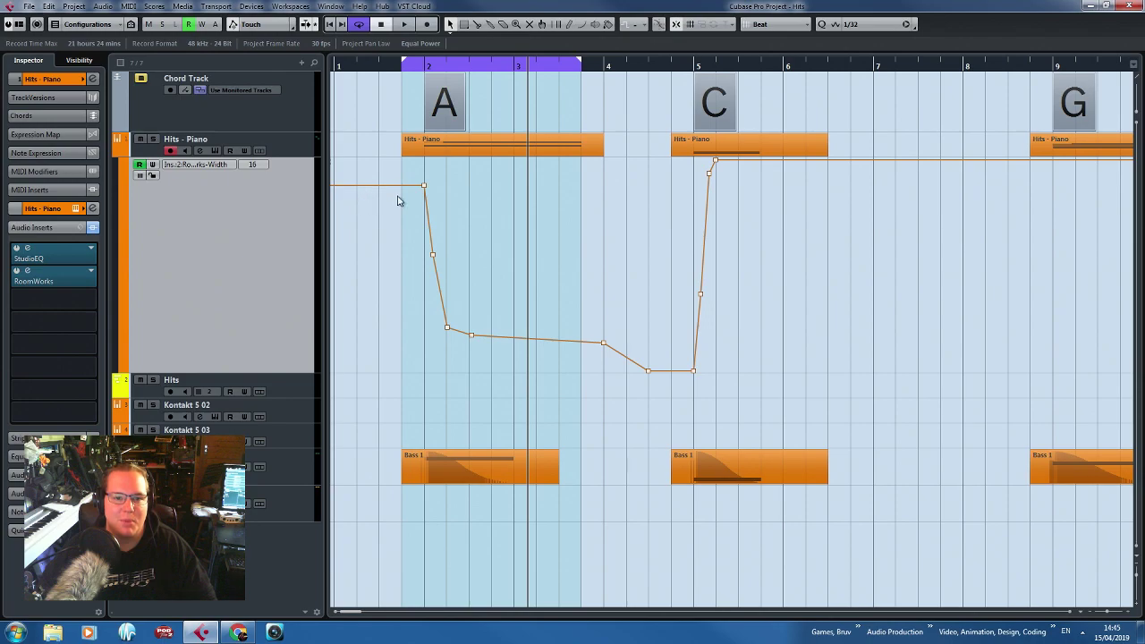
pyautogui.click(378, 158)
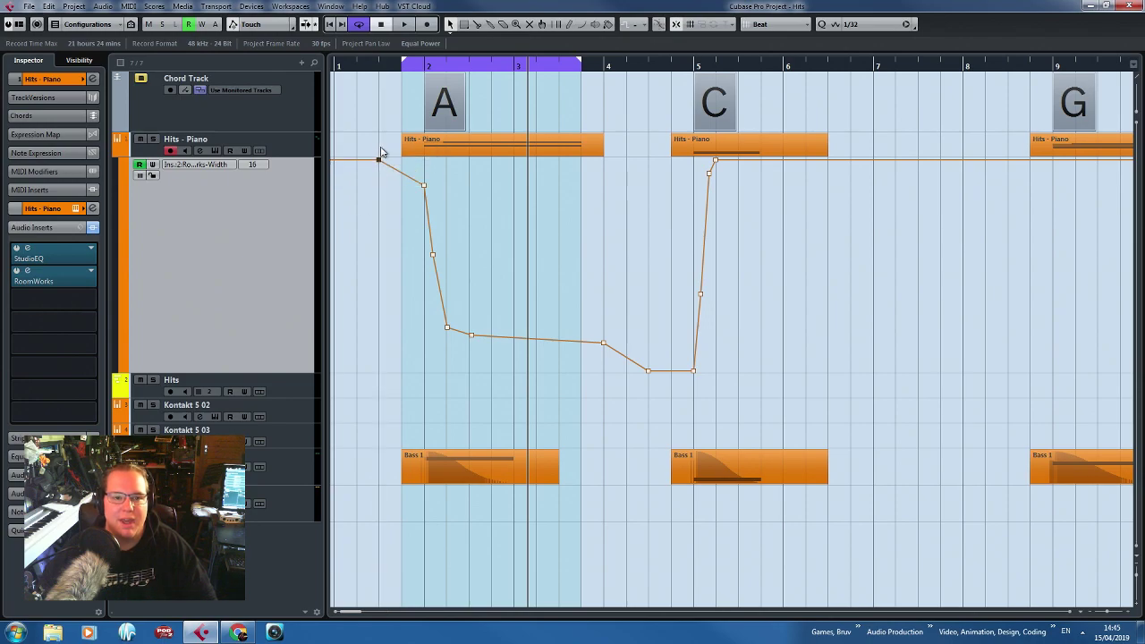
# Hide the piano track's width automation and open the Kontakt instrument from the Hits MIDI track.
pyautogui.click(116, 155)
pyautogui.click(116, 172)
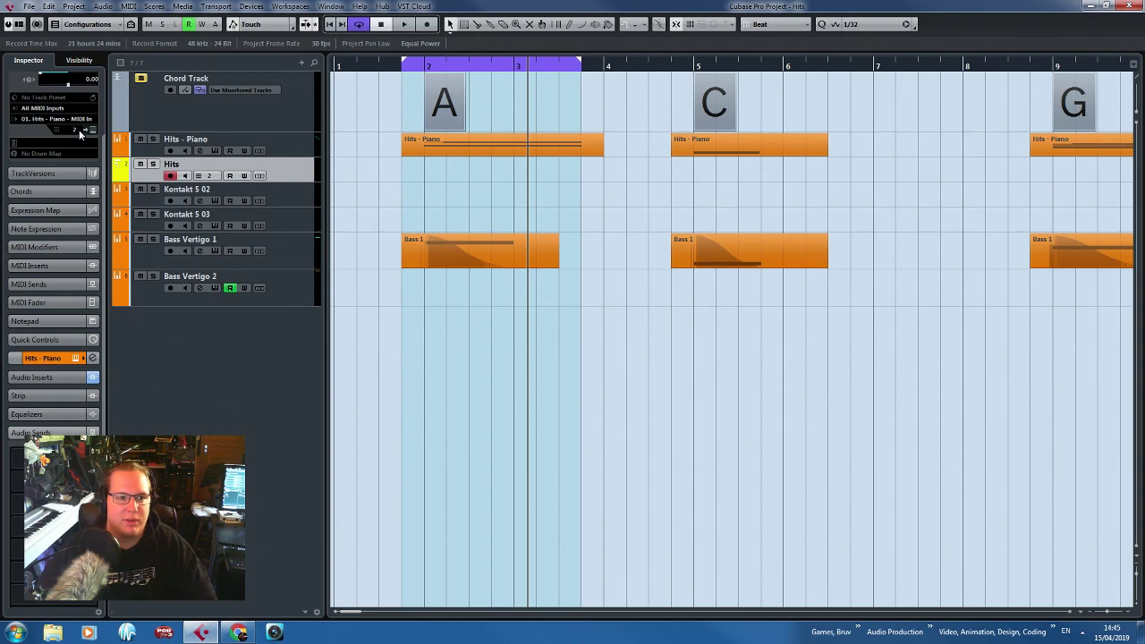
pyautogui.click(91, 129)
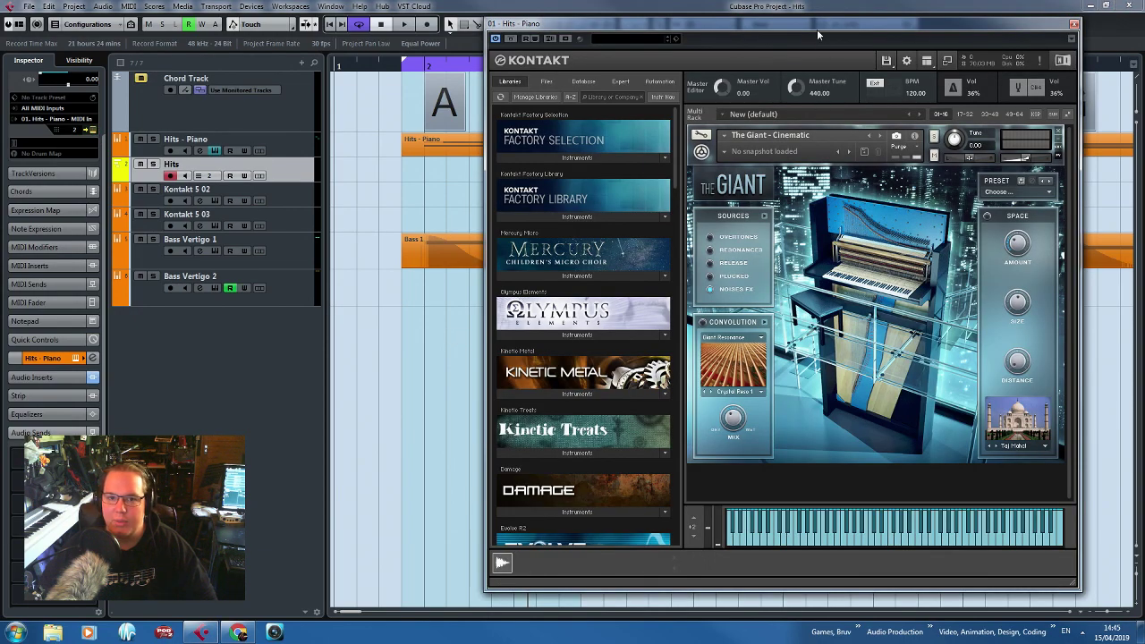
pyautogui.moveTo(818, 34); pyautogui.dragTo(807, 33)
# Load PERC Low Drum Skin FX from the Damage library's 02 Percussive Kits, 04 Hybrid FX Hits folder.
pyautogui.scroll(-1, 666, 128)
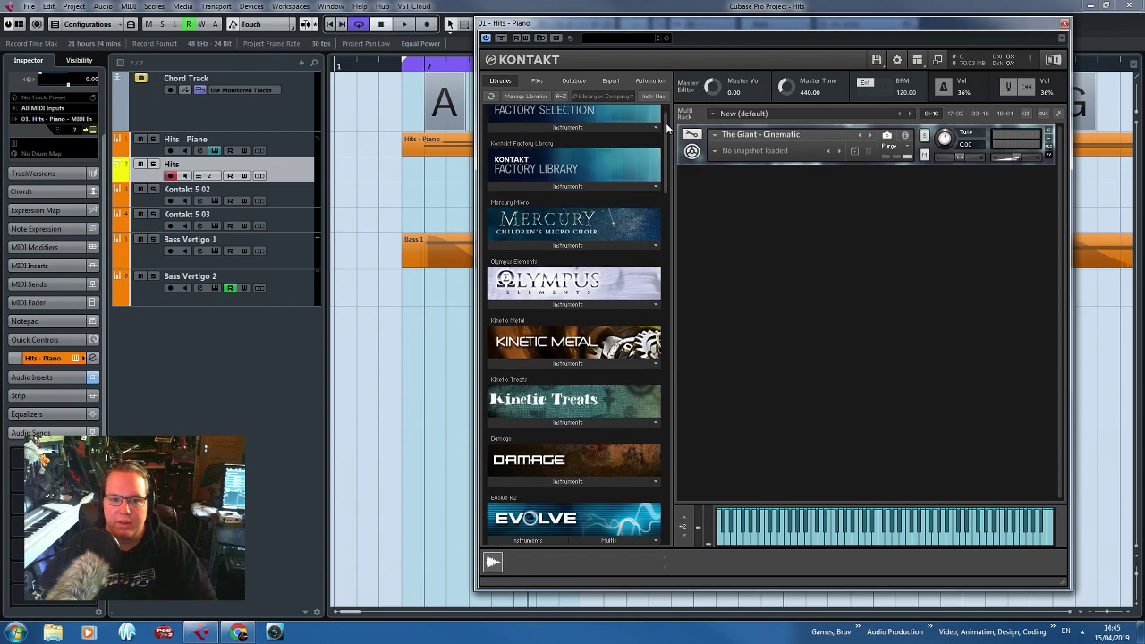
pyautogui.scroll(-2, 666, 138)
pyautogui.scroll(1, 667, 120)
pyautogui.scroll(-4, 531, 226)
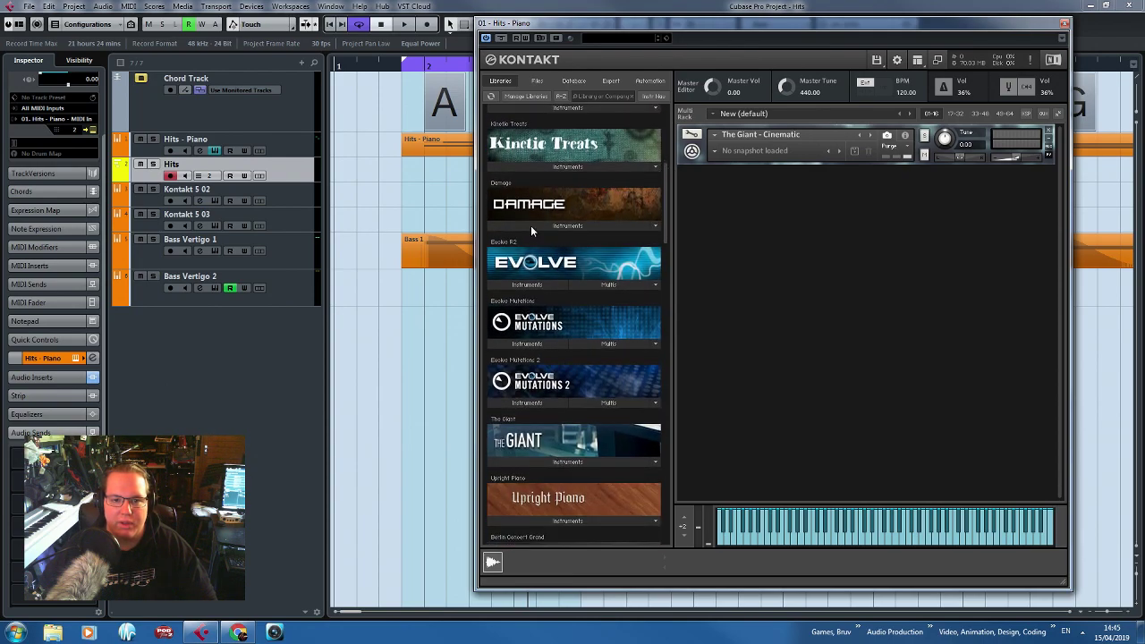
pyautogui.click(530, 226)
pyautogui.doubleClick(537, 248)
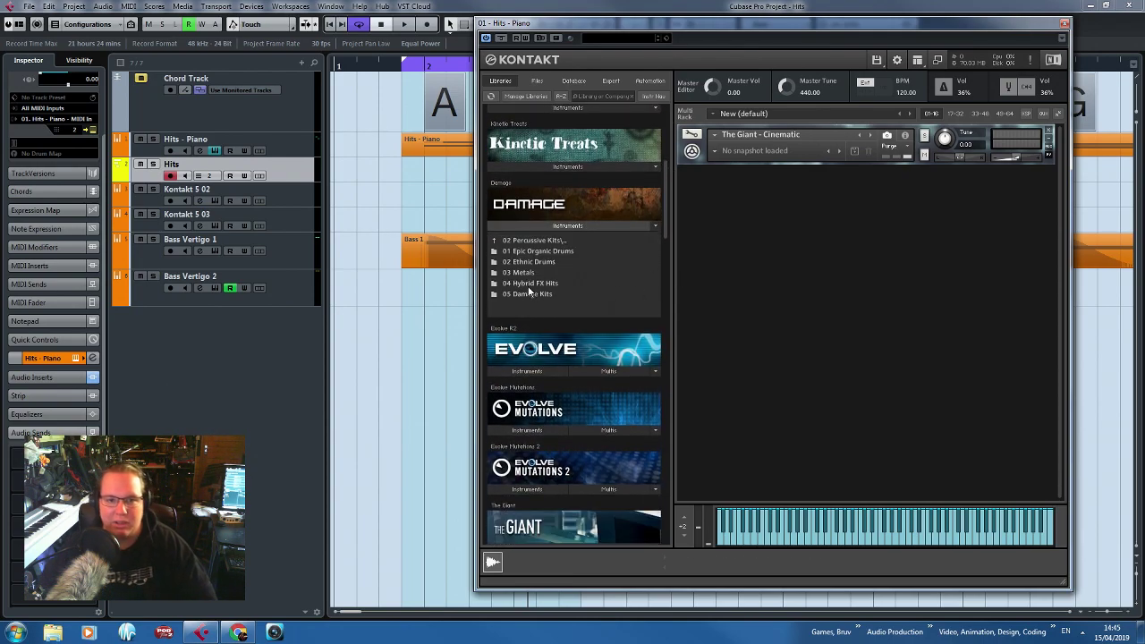
pyautogui.doubleClick(542, 241)
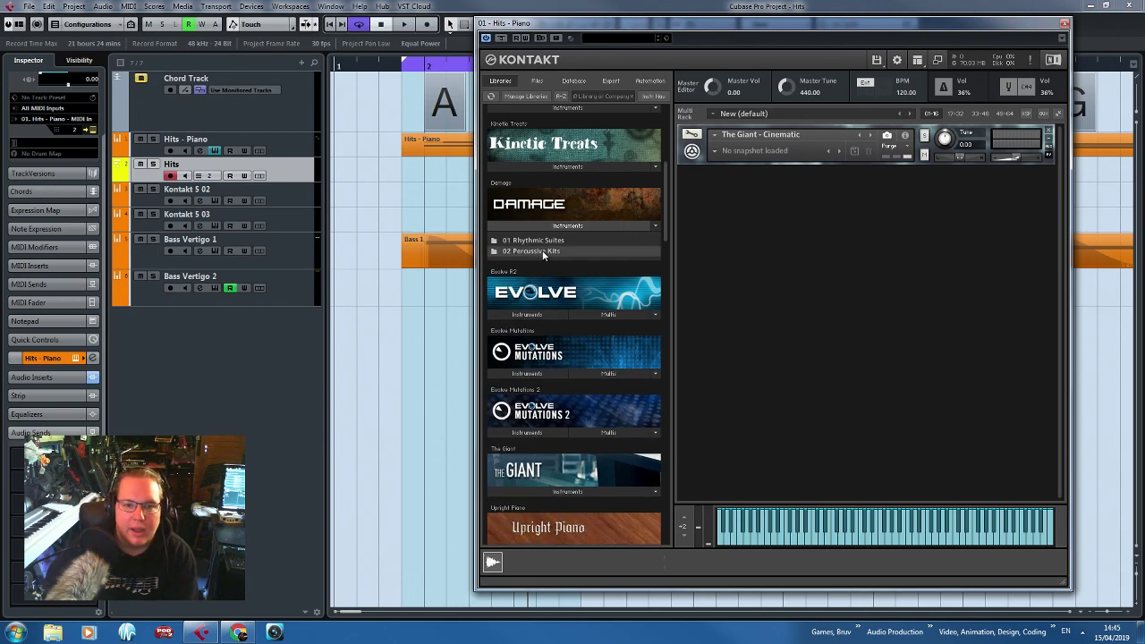
pyautogui.doubleClick(543, 253)
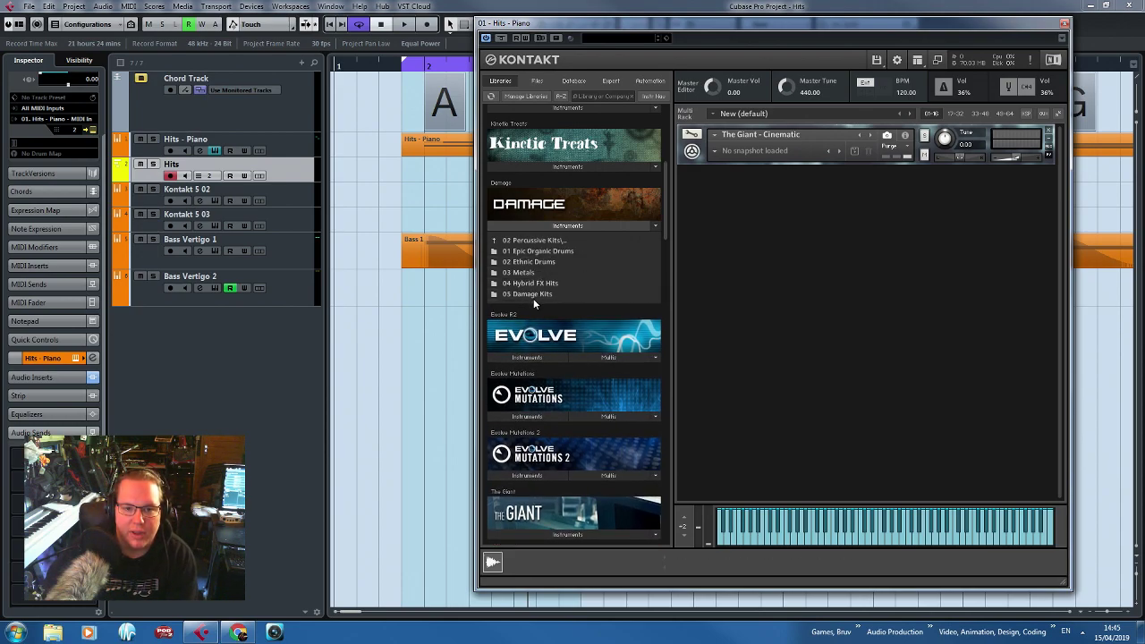
pyautogui.doubleClick(540, 284)
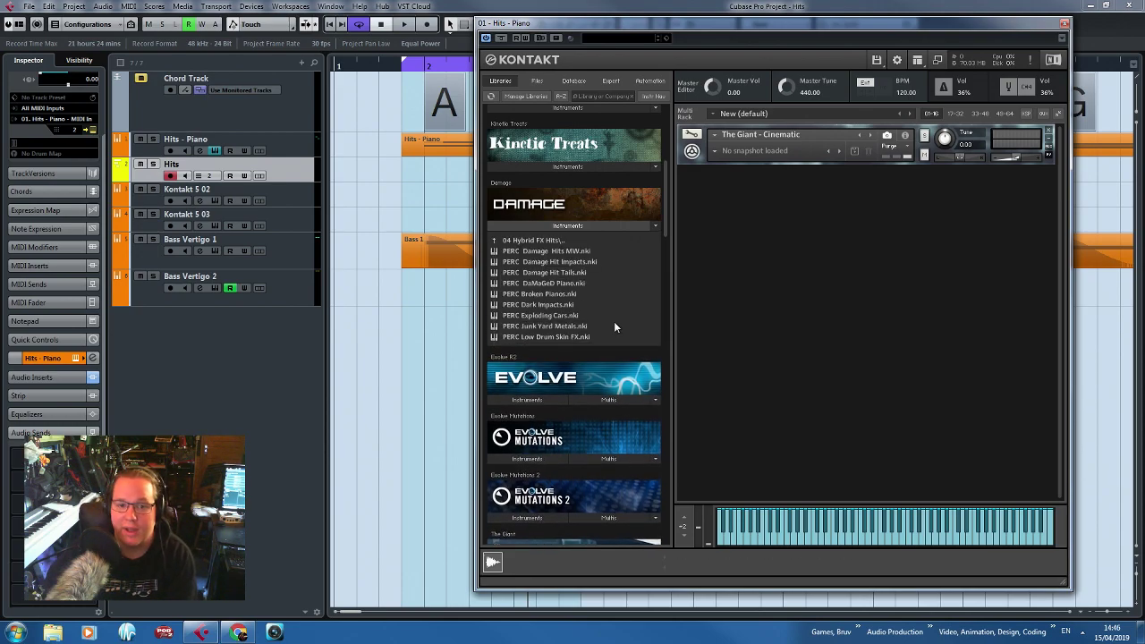
pyautogui.doubleClick(551, 338)
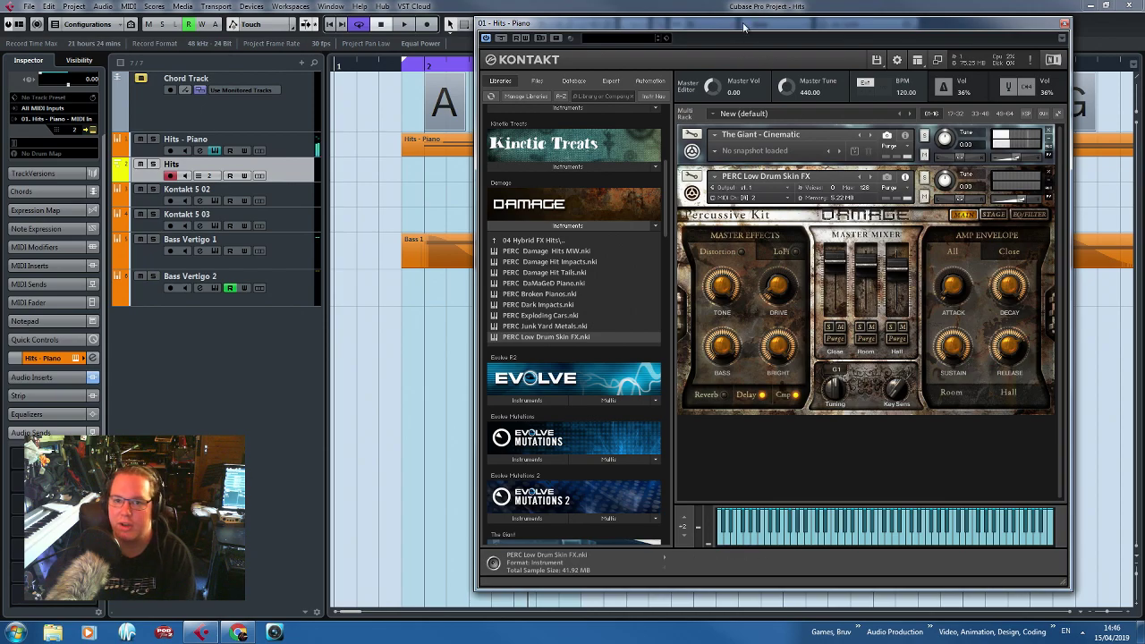
# Create a part on the Hits track across the loop range over the A hit and open it in the Key Editor.
pyautogui.click(1064, 23)
pyautogui.doubleClick(498, 175)
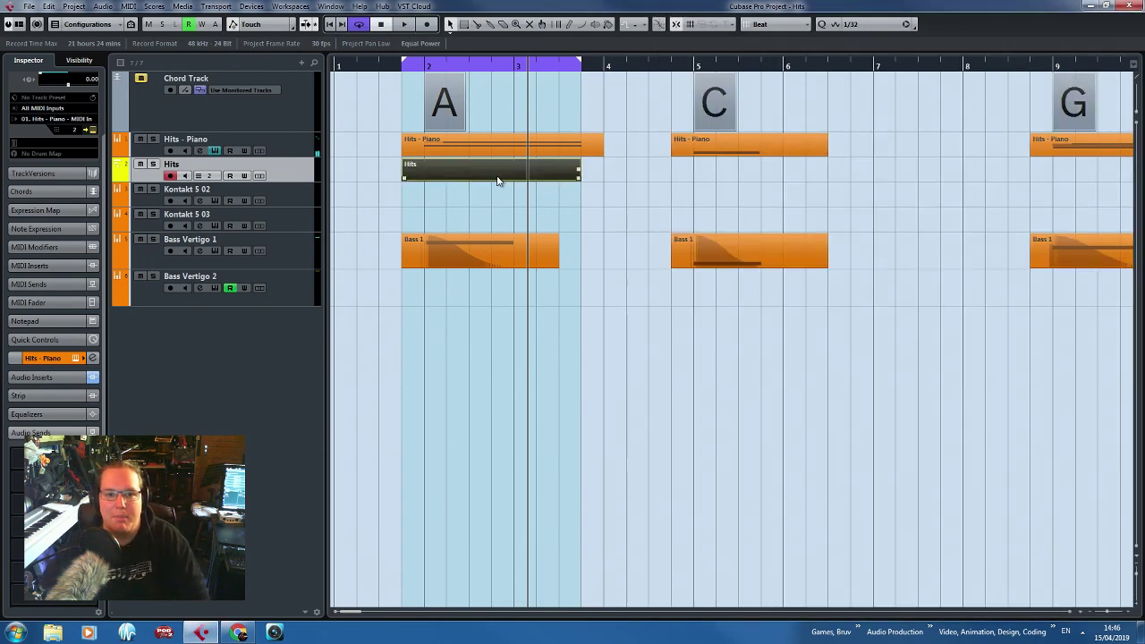
pyautogui.doubleClick(495, 175)
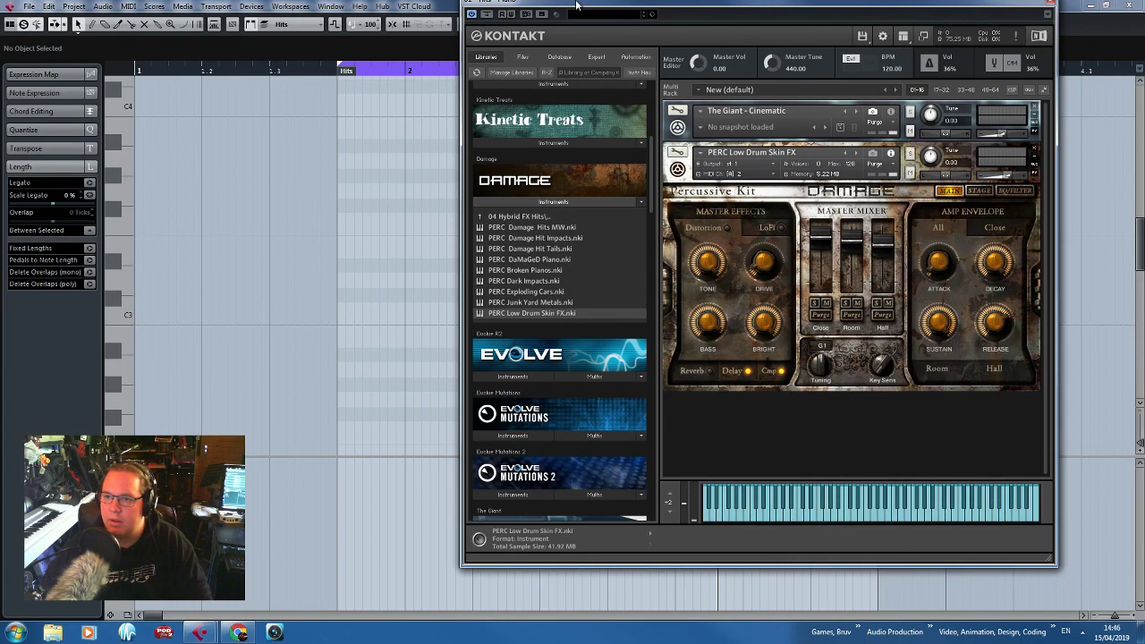
# Audition the low keys of the PERC Low Drum Skin FX kit around G1 and close Kontakt.
pyautogui.moveTo(575, 5); pyautogui.dragTo(482, 73)
pyautogui.click(124, 320)
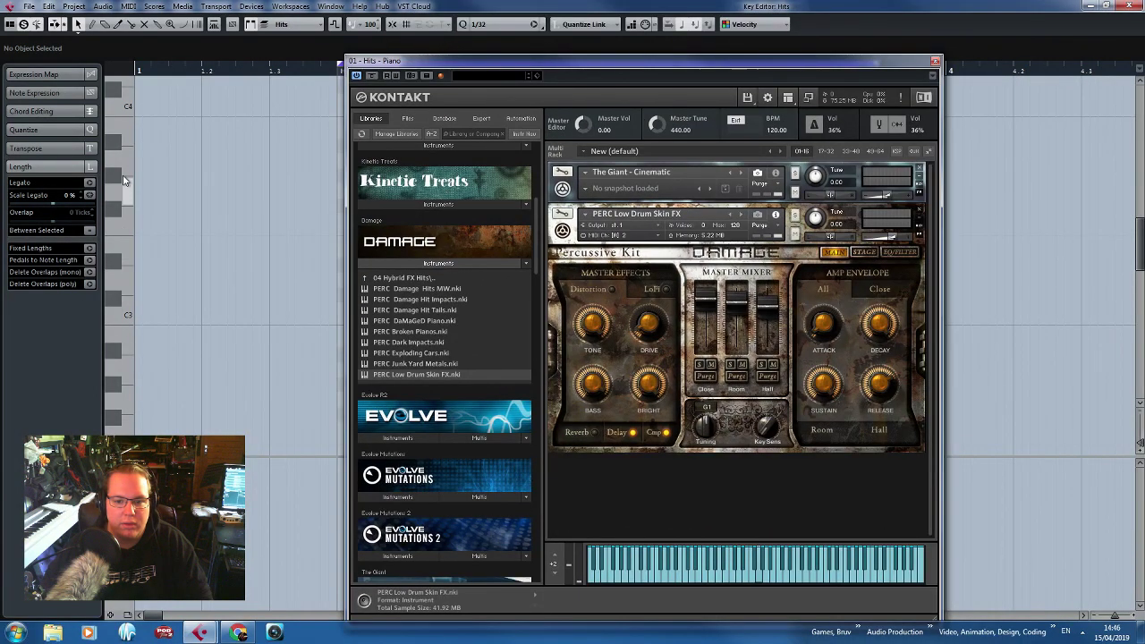
pyautogui.scroll(-5, 122, 295)
pyautogui.click(124, 306)
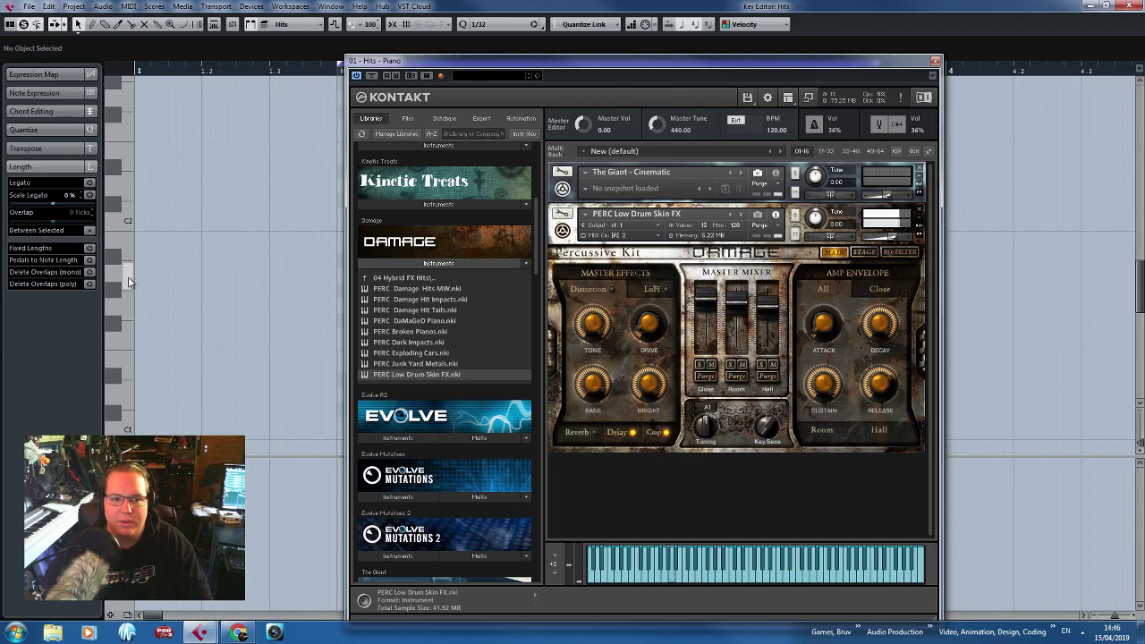
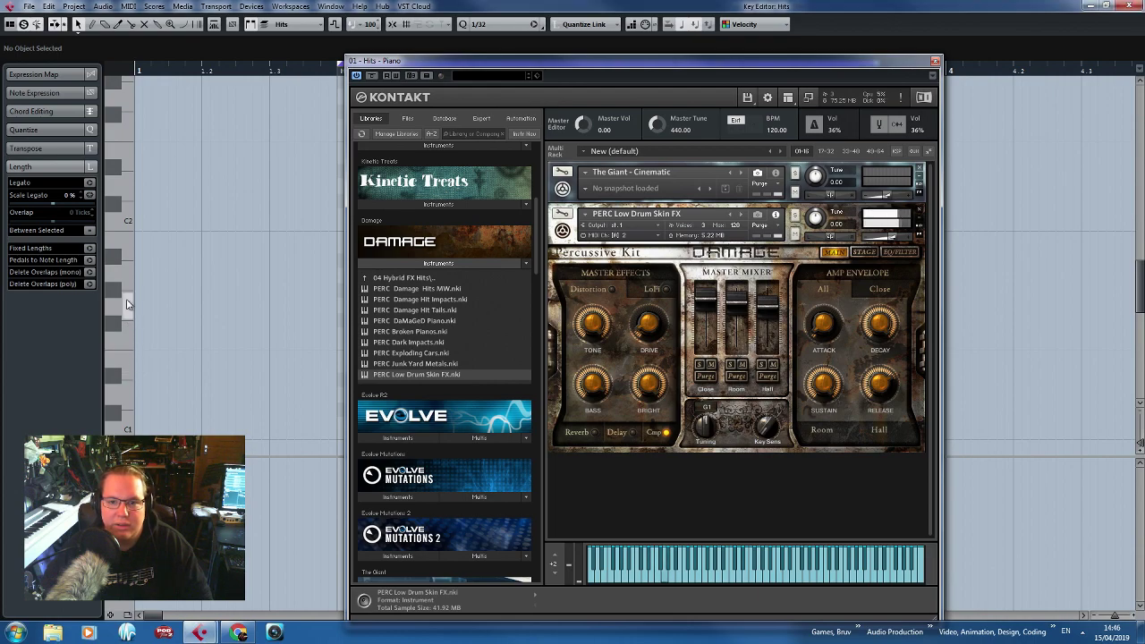
pyautogui.click(935, 63)
# Draw a G1 note starting at bar 2 and set its length to two beats.
pyautogui.click(92, 24)
pyautogui.moveTo(355, 320); pyautogui.dragTo(488, 320)
pyautogui.moveTo(385, 329); pyautogui.dragTo(558, 305)
pyautogui.scroll(2, 364, 321)
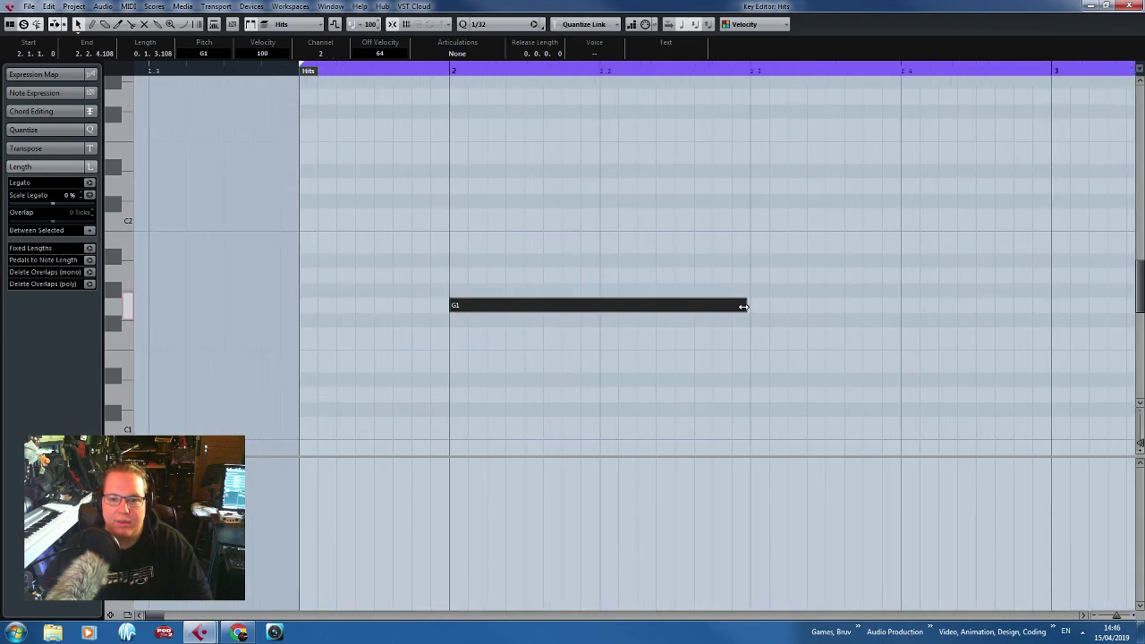
pyautogui.moveTo(744, 307); pyautogui.dragTo(750, 307)
# Play the G1 drum hit together with the other layers and close the Key Editor.
pyautogui.click(370, 74)
pyautogui.press('space')
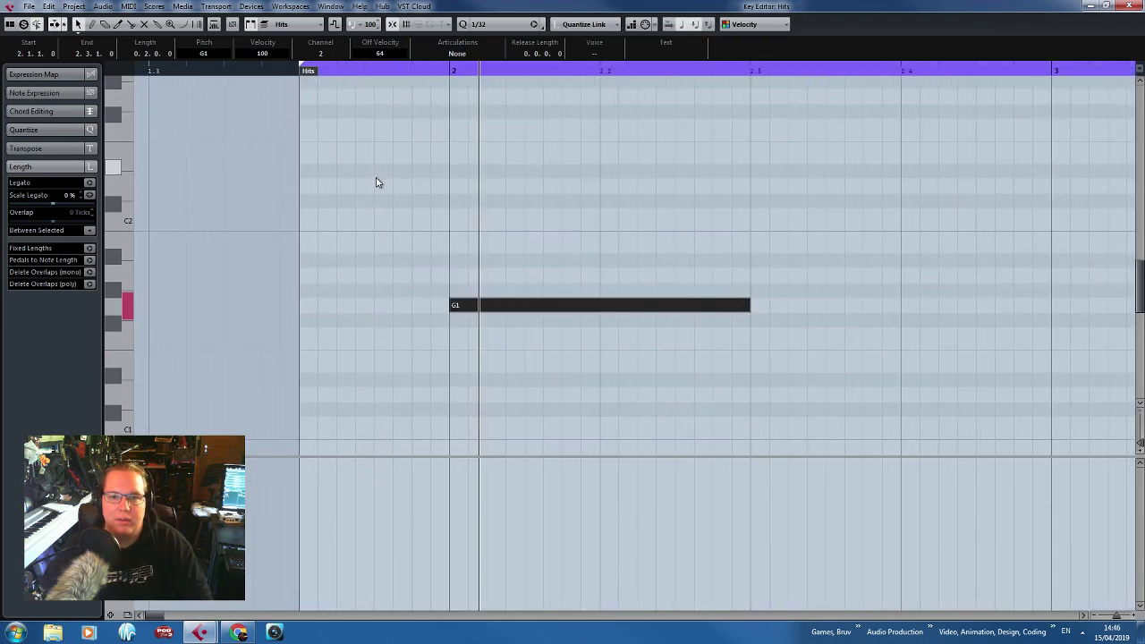
pyautogui.scroll(-3, 380, 192)
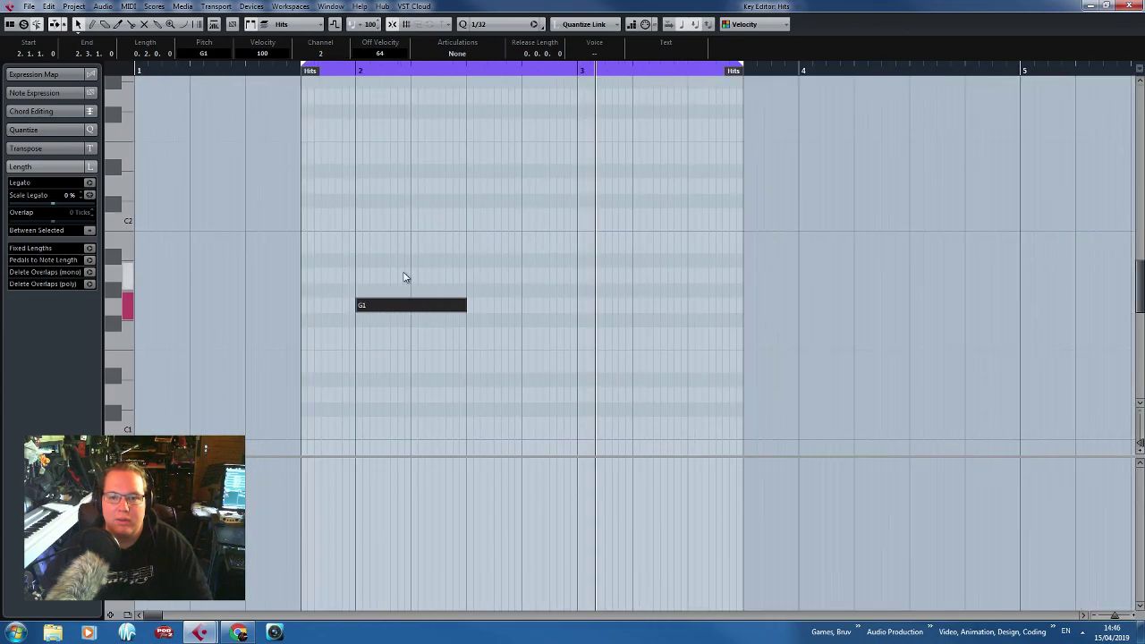
pyautogui.click(1121, 9)
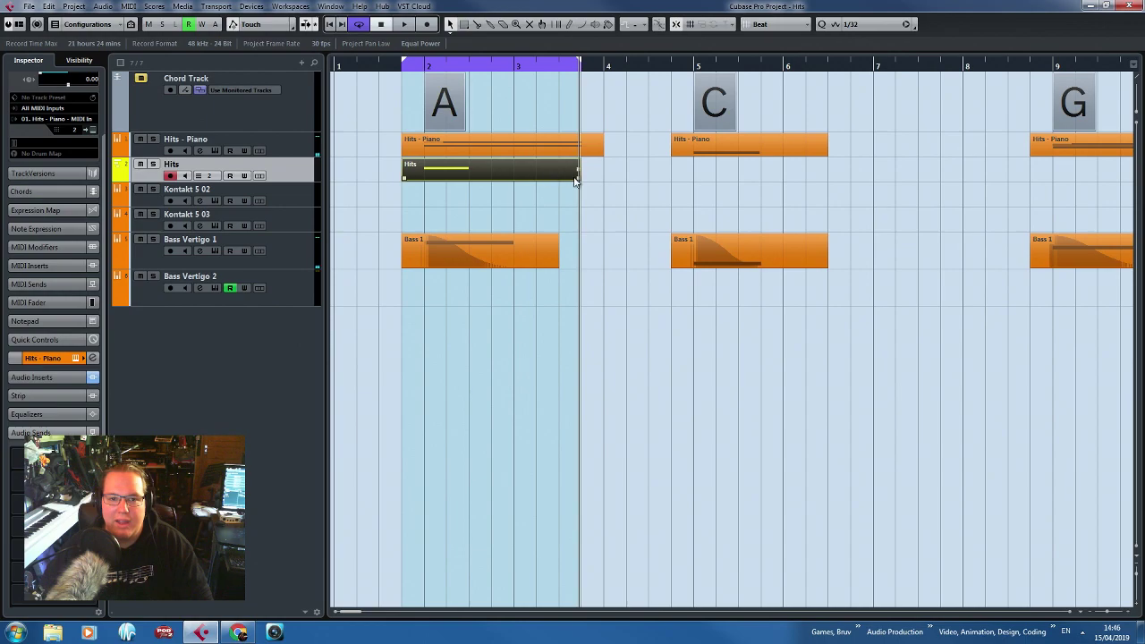
# Extend the A hit's Hits part to bar 4 and place a duplicate of it under the C hit.
pyautogui.moveTo(575, 180); pyautogui.dragTo(603, 177)
pyautogui.hotkey('ctrl', 'd')
pyautogui.moveTo(690, 173); pyautogui.dragTo(739, 179)
# Move the note in the C hit's copied part to A1 and shorten the part to match the piano part above.
pyautogui.doubleClick(739, 174)
pyautogui.moveTo(332, 267); pyautogui.dragTo(291, 240)
pyautogui.press('g')
pyautogui.click(1127, 6)
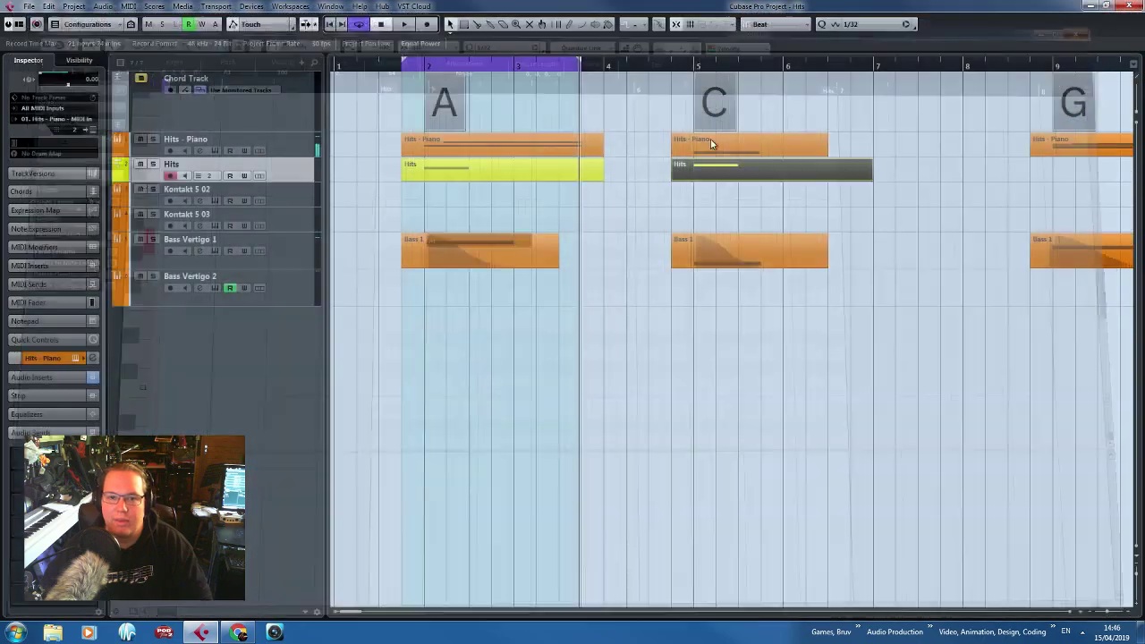
pyautogui.moveTo(870, 179); pyautogui.dragTo(830, 189)
# Duplicate the C hit's Hits part to the G hit at bar 9 and open the copy in the Key Editor.
pyautogui.hotkey('ctrl', 'd')
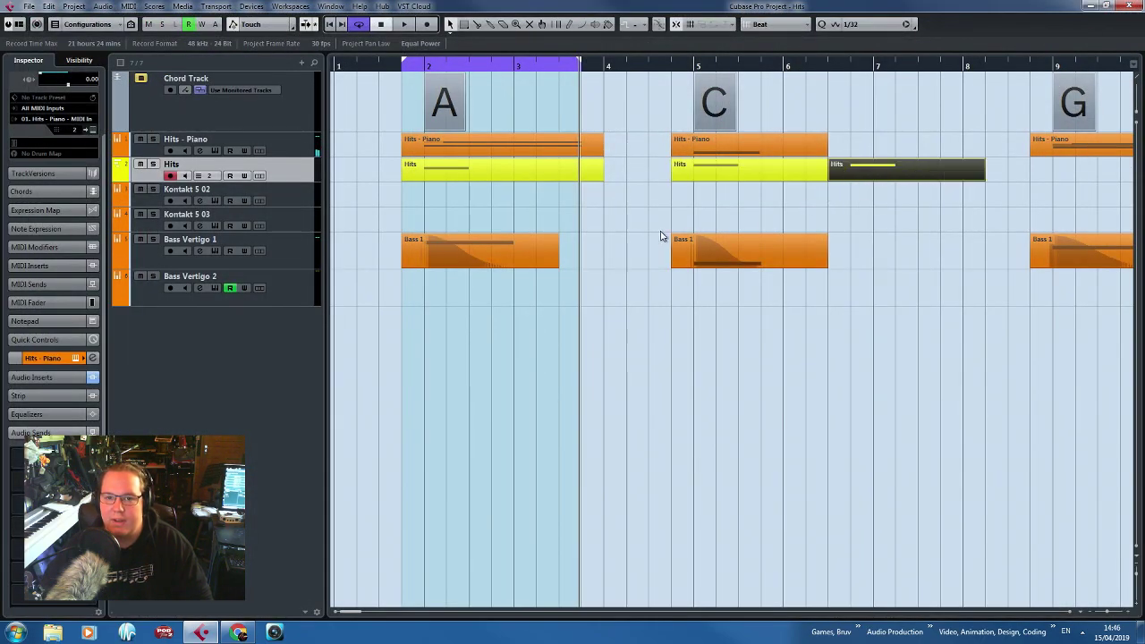
pyautogui.press('g')
pyautogui.moveTo(724, 184); pyautogui.dragTo(848, 186)
pyautogui.doubleClick(848, 173)
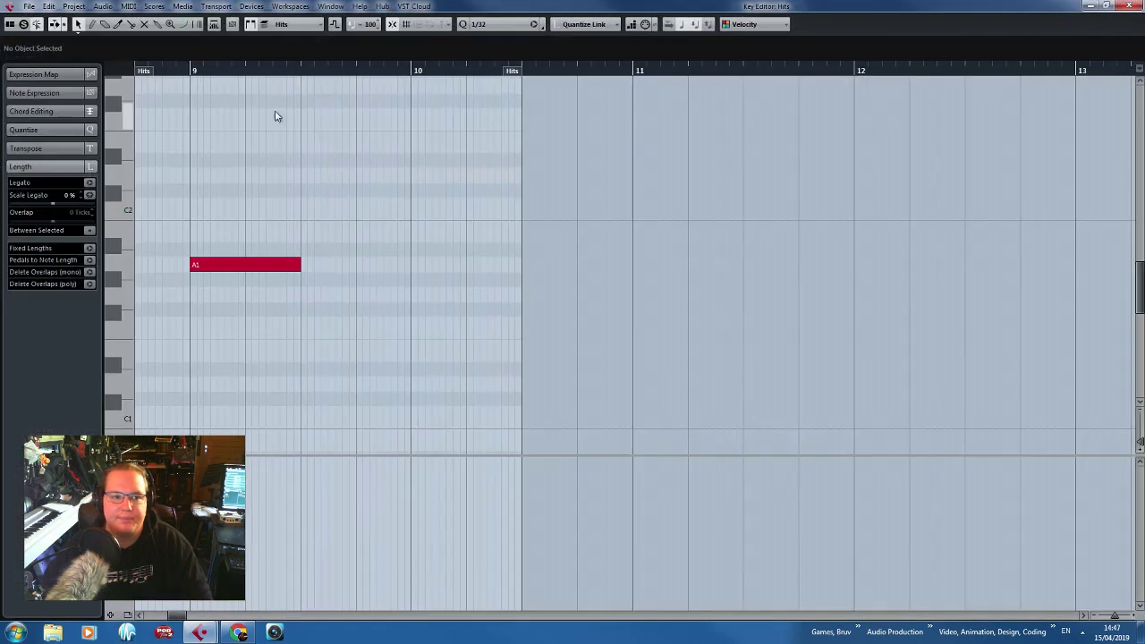
# Move the note in the G hit's copied part up to D#2 and close the Key Editor.
pyautogui.click(394, 261)
pyautogui.moveTo(394, 261); pyautogui.dragTo(391, 156)
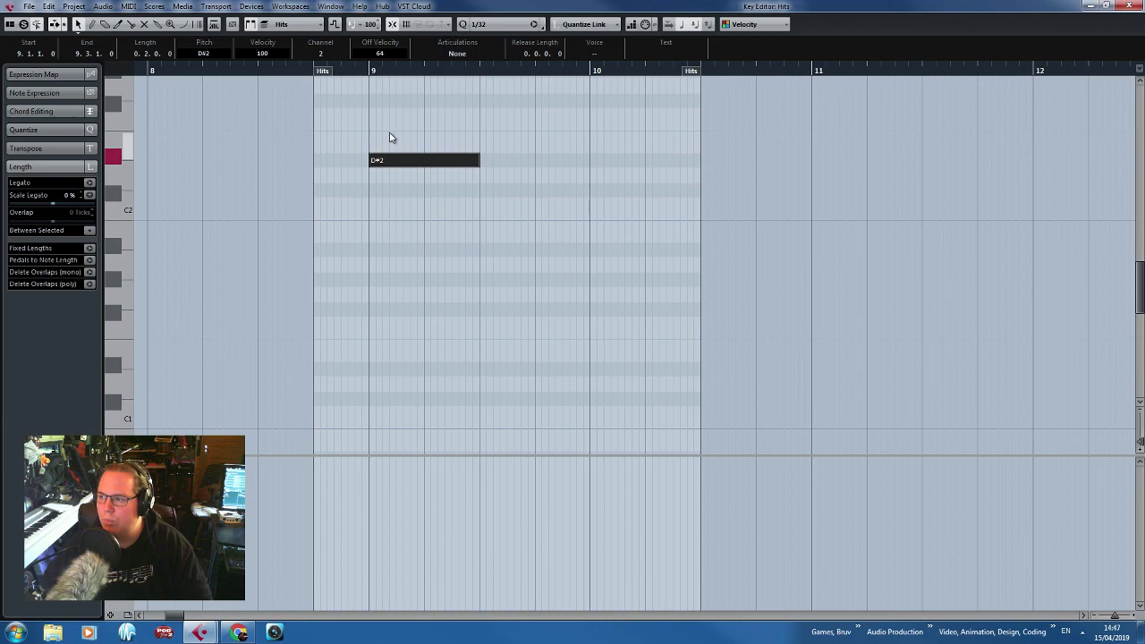
pyautogui.scroll(2, 358, 233)
pyautogui.scroll(3, 358, 232)
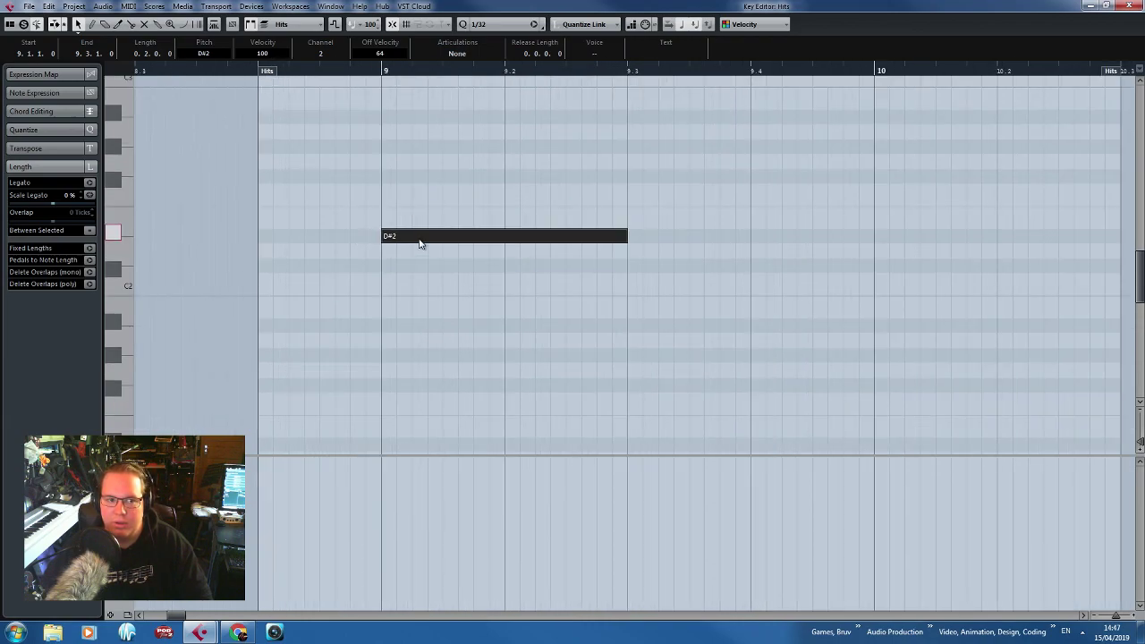
pyautogui.scroll(-3, 420, 246)
pyautogui.click(1127, 7)
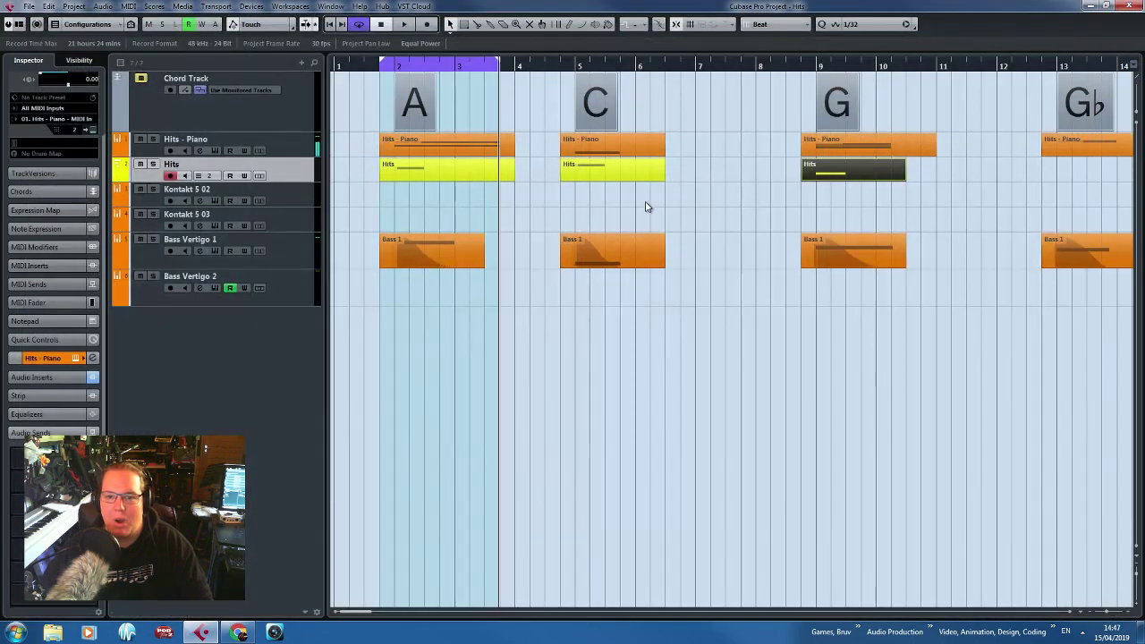
# Play the G hit at bar 9 with all layers to check the new drum note.
pyautogui.click(801, 66)
pyautogui.press('space')
pyautogui.scroll(4, 841, 373)
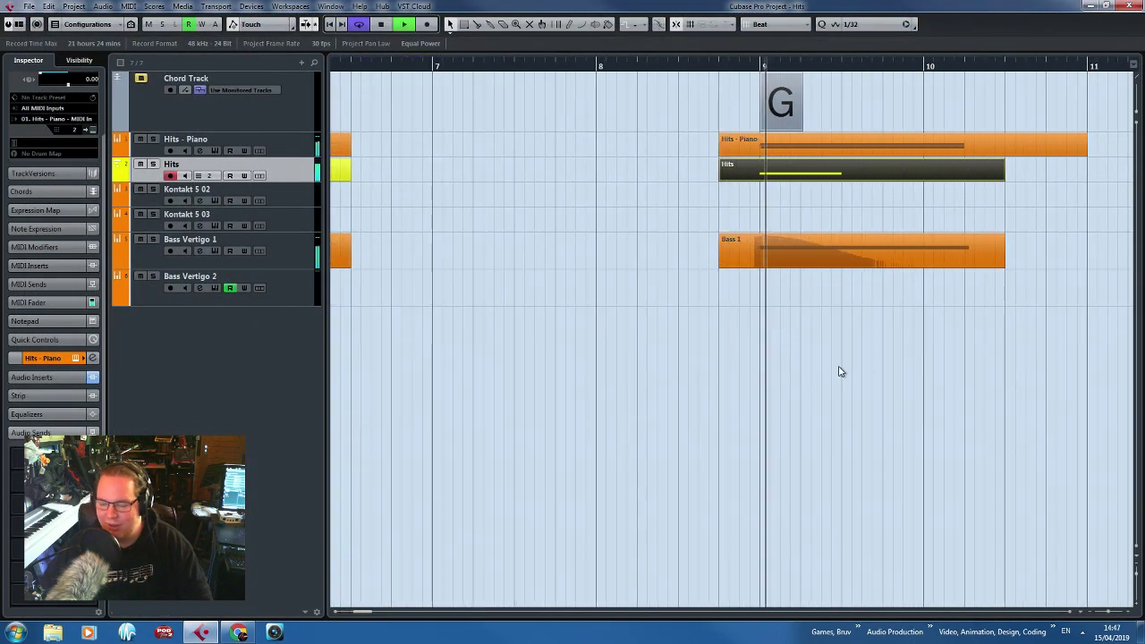
pyautogui.scroll(-4, 839, 370)
pyautogui.scroll(3, 895, 371)
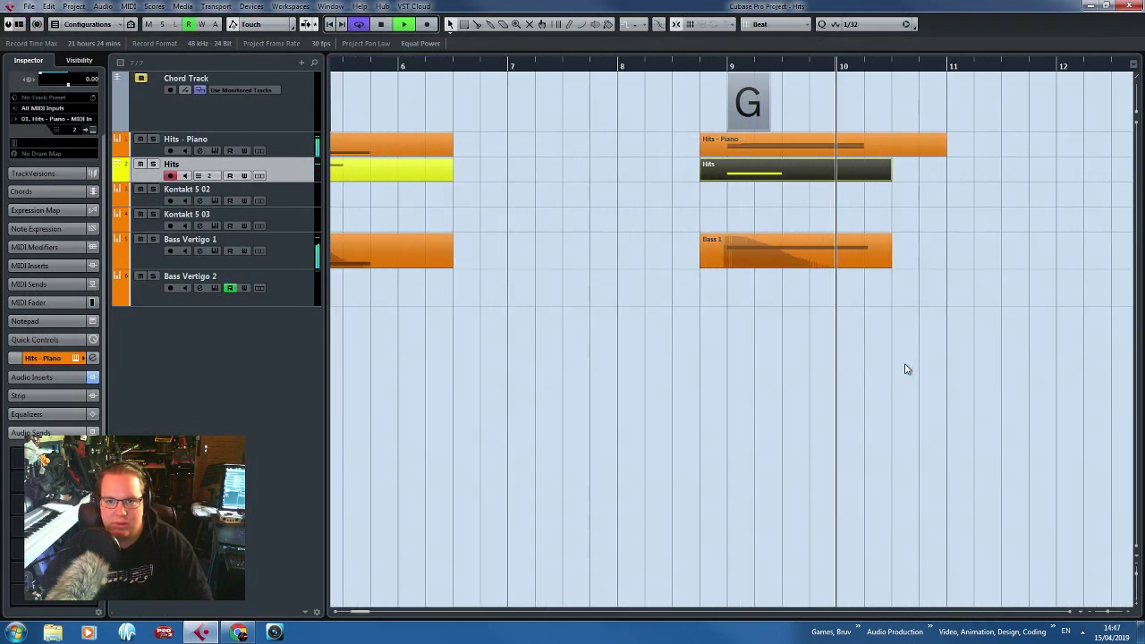
# Try the G hit's Hits part half a bar later, play it, and return it to the start of the piano part.
pyautogui.moveTo(833, 179); pyautogui.dragTo(879, 179)
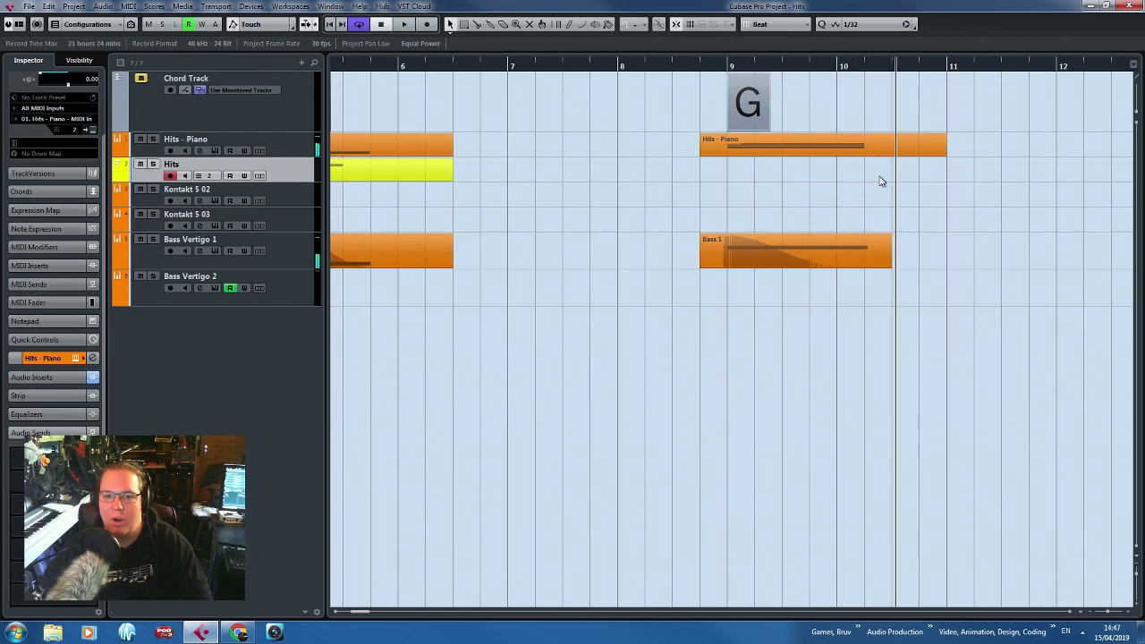
pyautogui.scroll(-4, 775, 428)
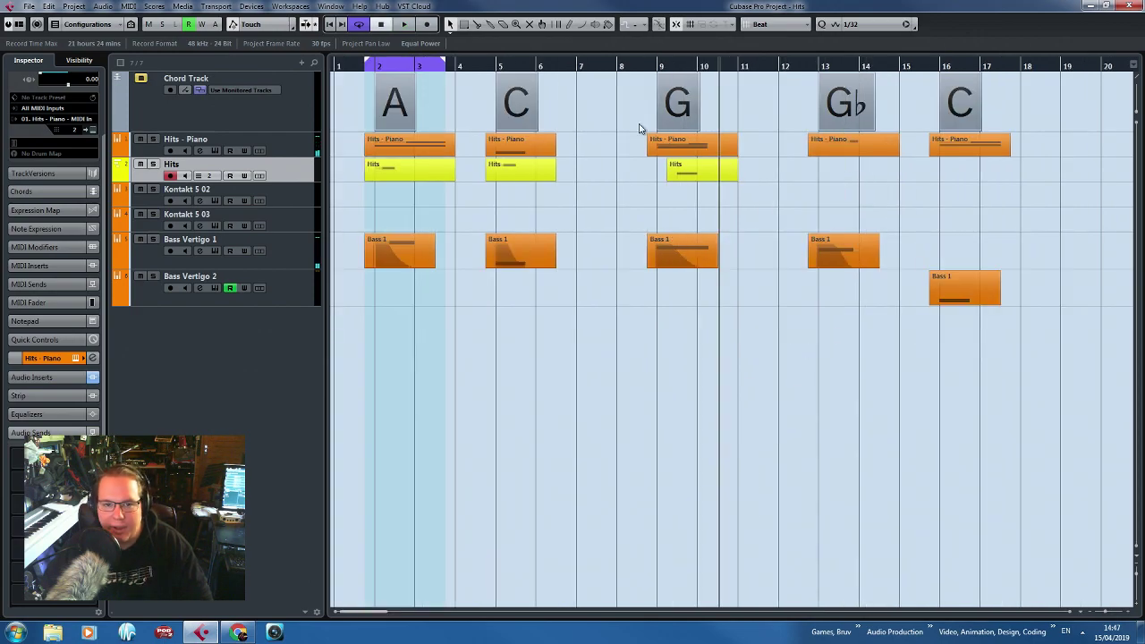
pyautogui.scroll(3, 639, 128)
pyautogui.click(685, 67)
pyautogui.press('space')
pyautogui.scroll(2, 725, 191)
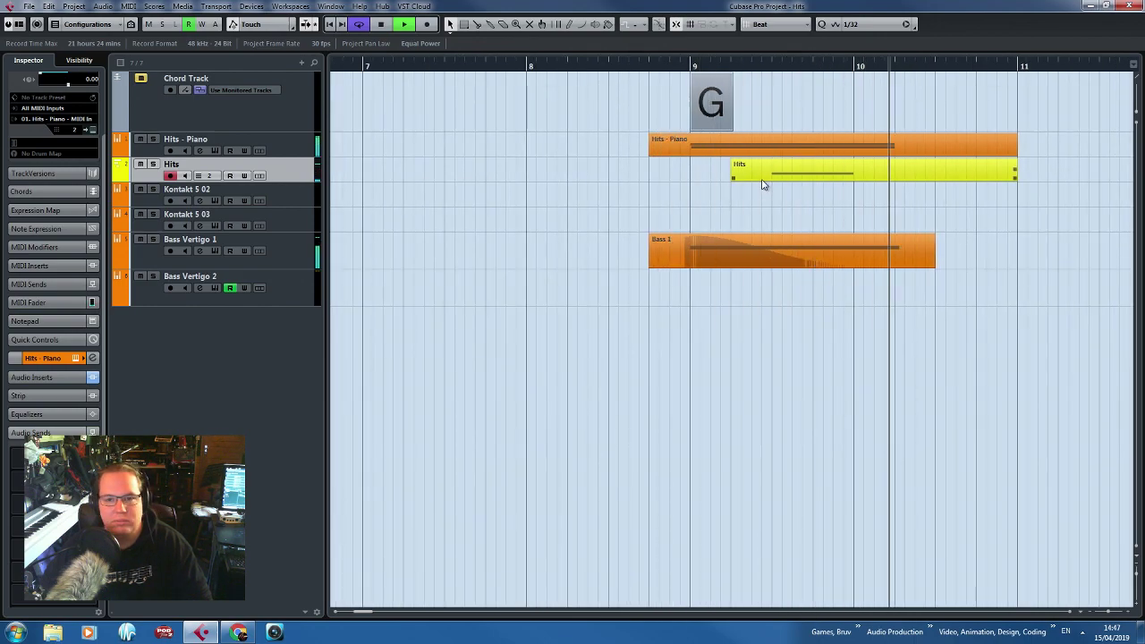
pyautogui.moveTo(775, 175); pyautogui.dragTo(694, 174)
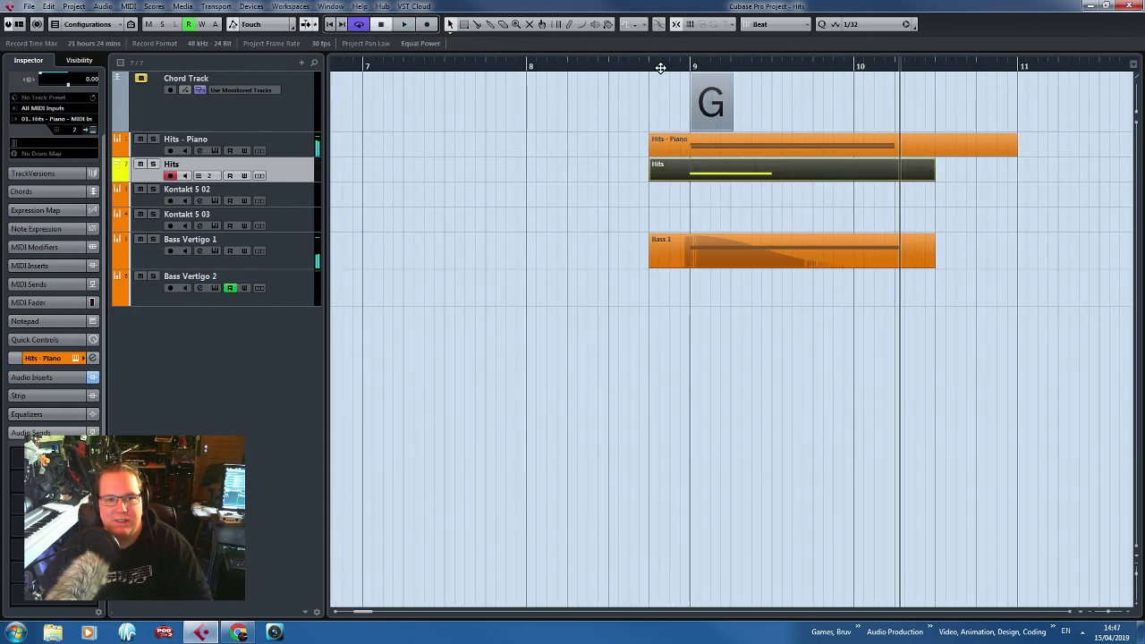
# Lower the velocity of the D#2 note in the G hit's Hits part to less than half and close the Key Editor.
pyautogui.doubleClick(721, 174)
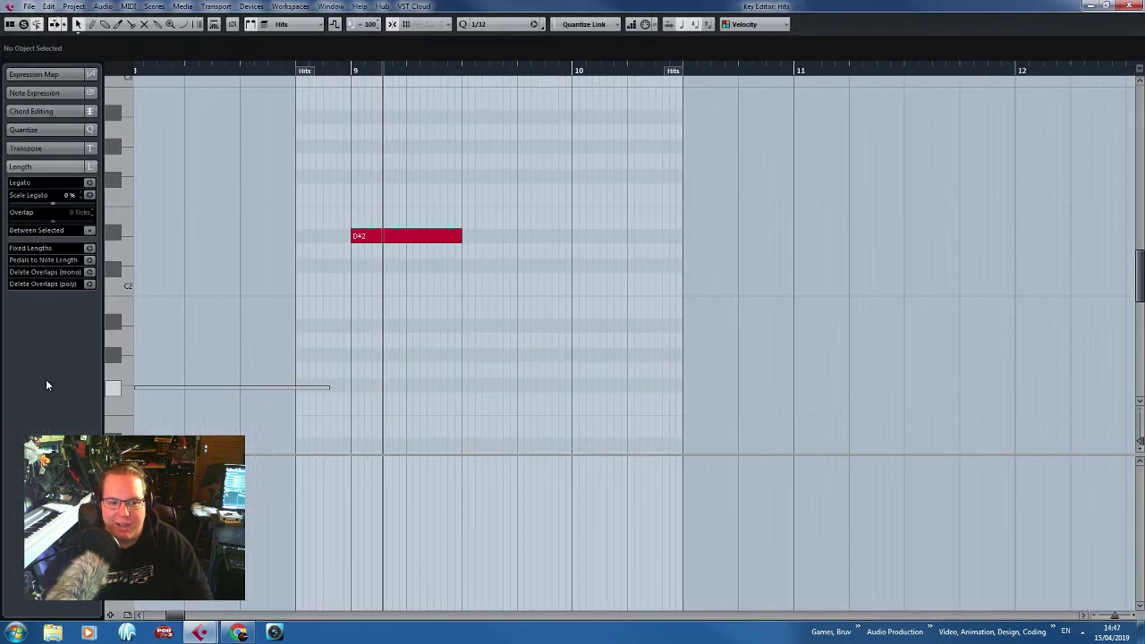
pyautogui.click(158, 295)
pyautogui.click(167, 223)
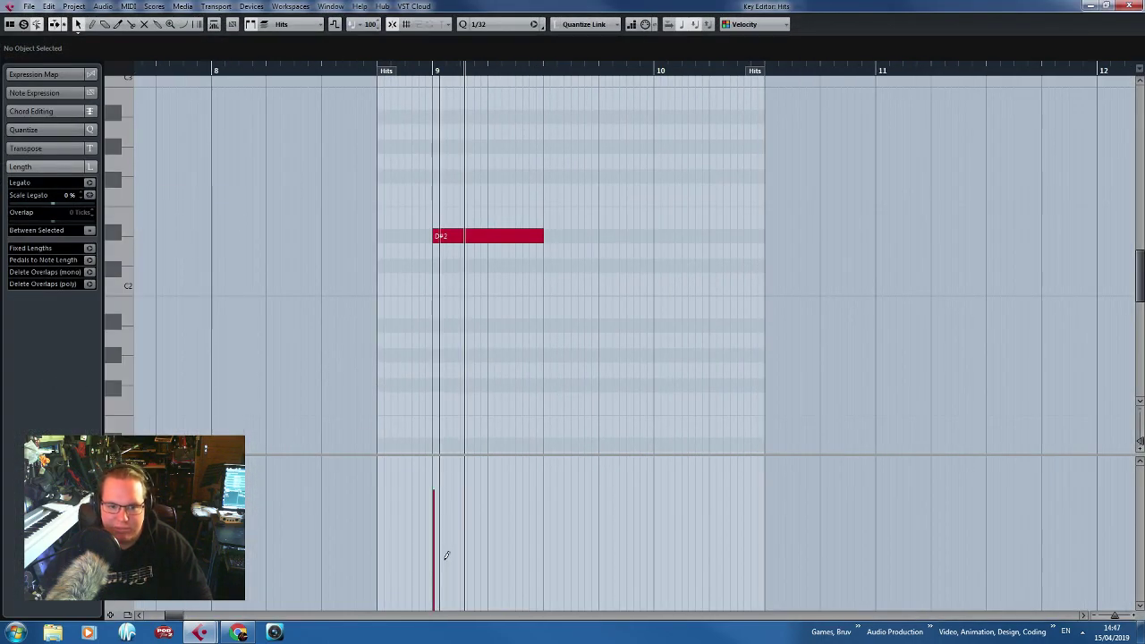
pyautogui.moveTo(444, 552); pyautogui.dragTo(435, 566)
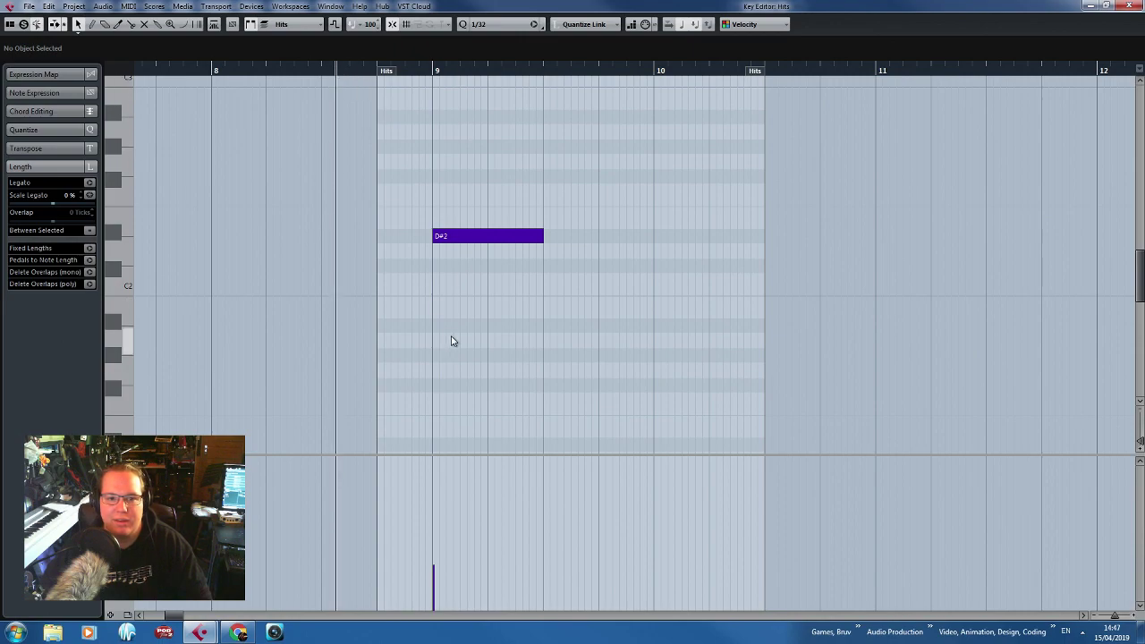
pyautogui.keyDown('ctrl'); pyautogui.scroll(3, 477, 376); pyautogui.keyUp('ctrl')
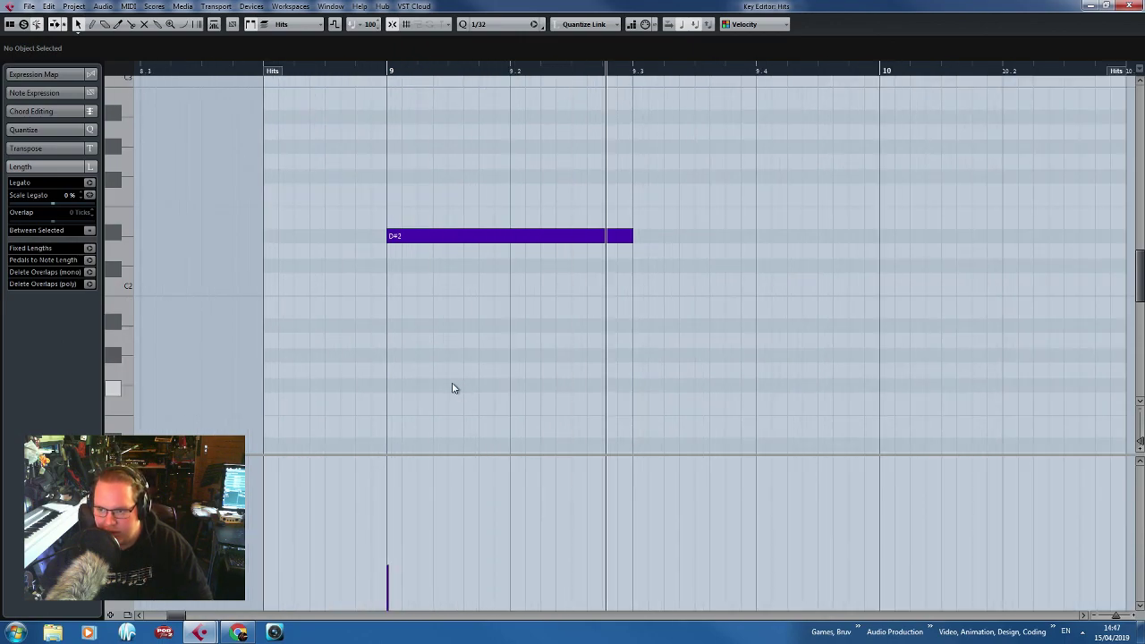
pyautogui.keyDown('ctrl'); pyautogui.scroll(-4, 455, 388); pyautogui.keyUp('ctrl')
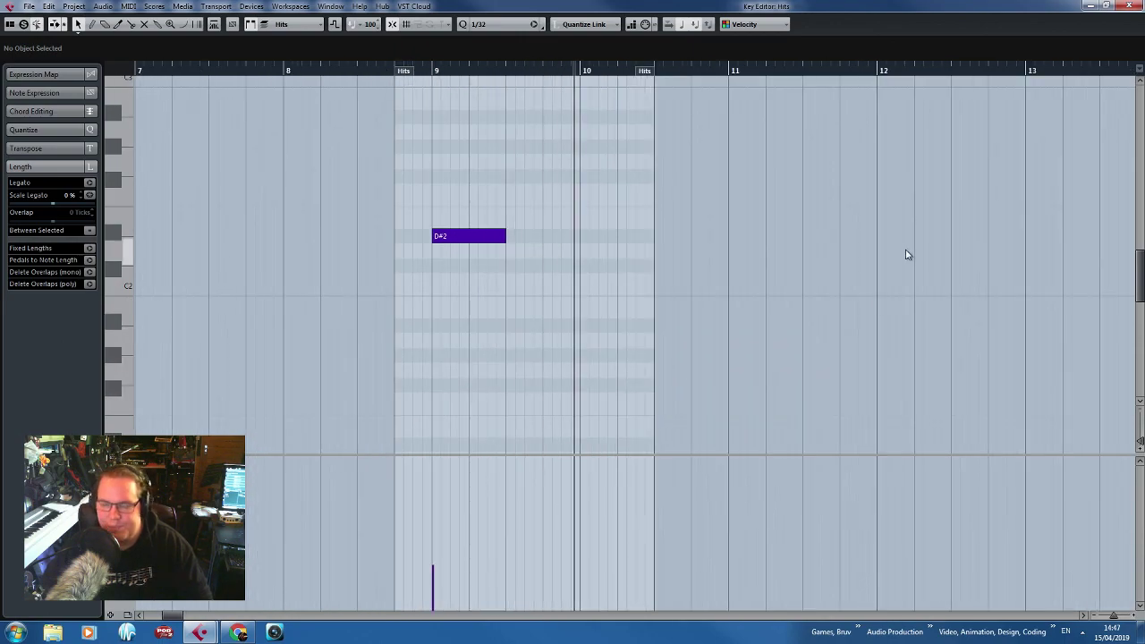
pyautogui.click(1129, 5)
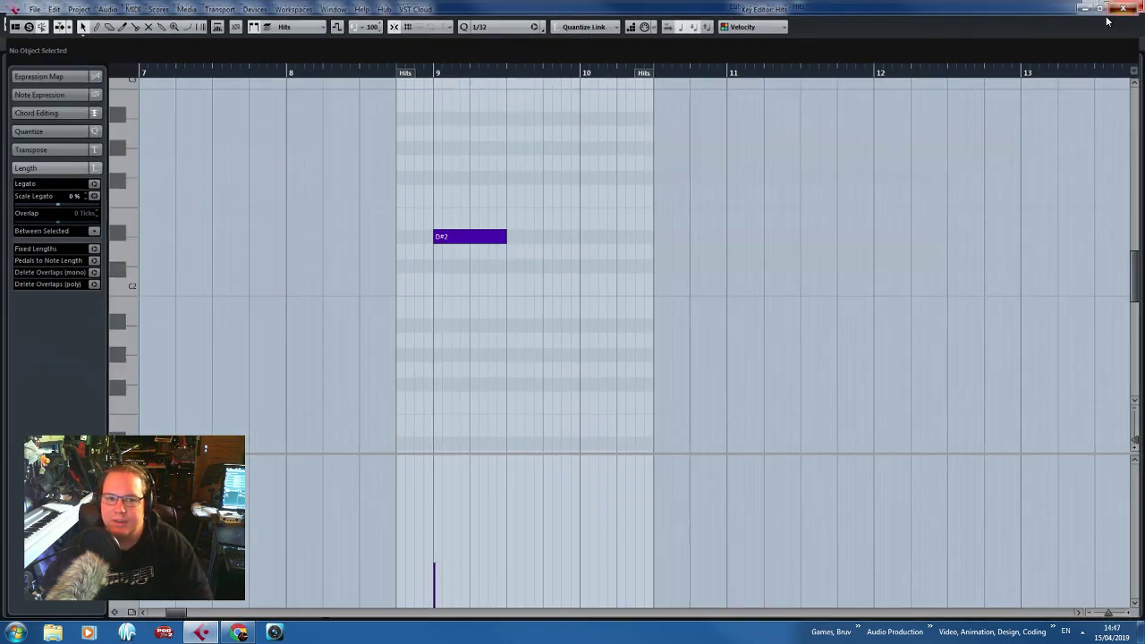
# Enlarge the Hits track, show its Volume automation and draw a dip to about 25 under the G hit.
pyautogui.moveTo(147, 184); pyautogui.dragTo(139, 307)
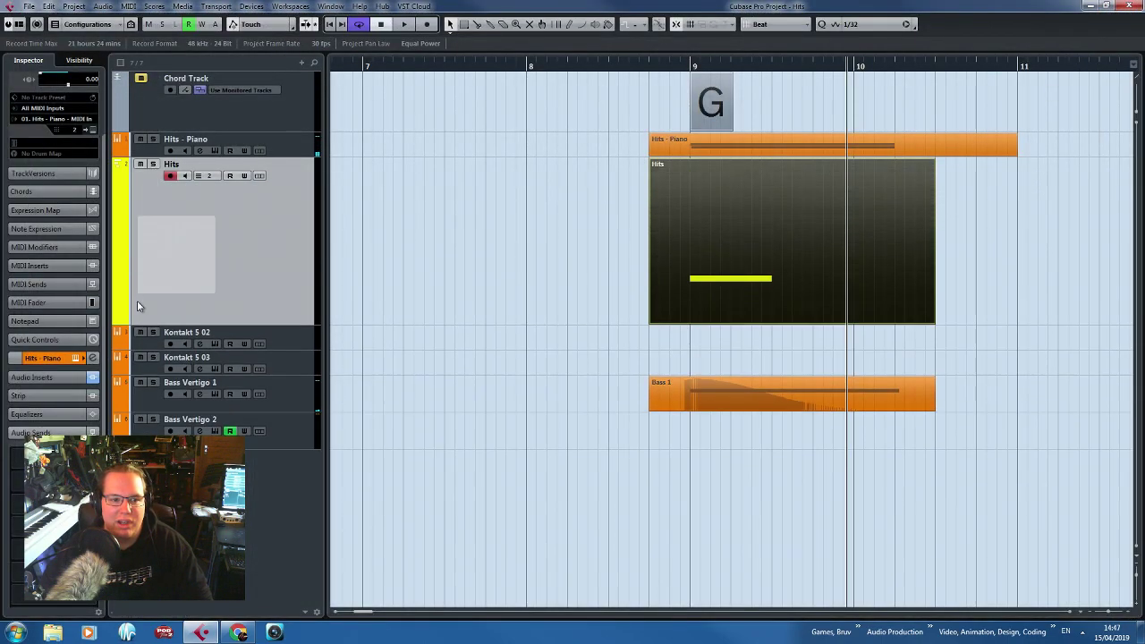
pyautogui.click(118, 321)
pyautogui.click(140, 333)
pyautogui.keyDown('ctrl'); pyautogui.scroll(2, 733, 381); pyautogui.keyUp('ctrl')
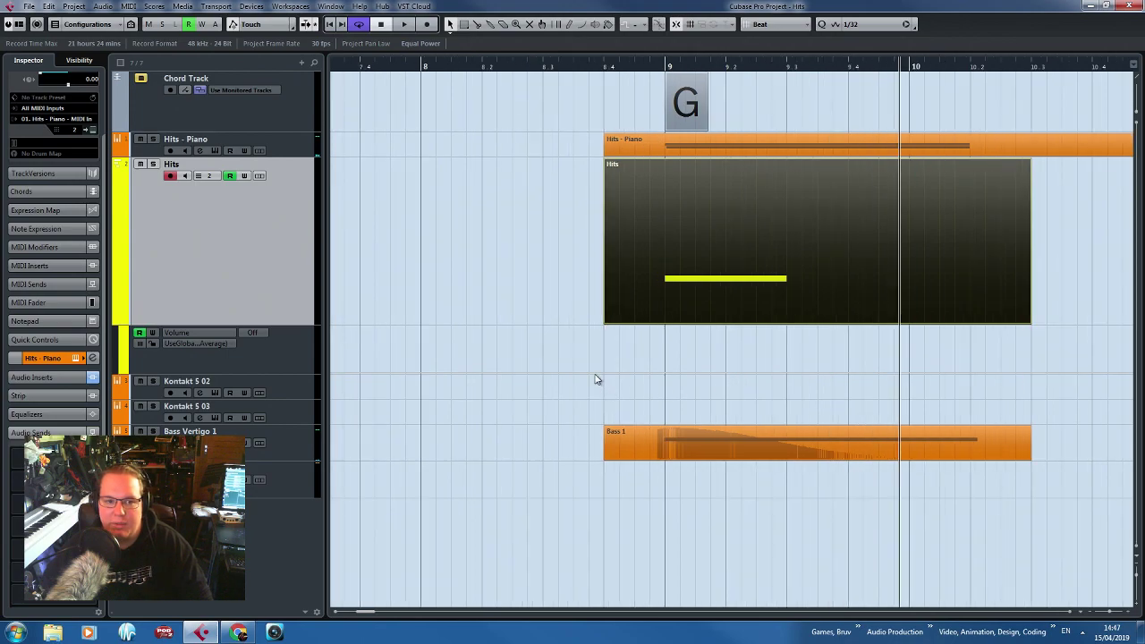
pyautogui.moveTo(596, 381); pyautogui.dragTo(586, 343)
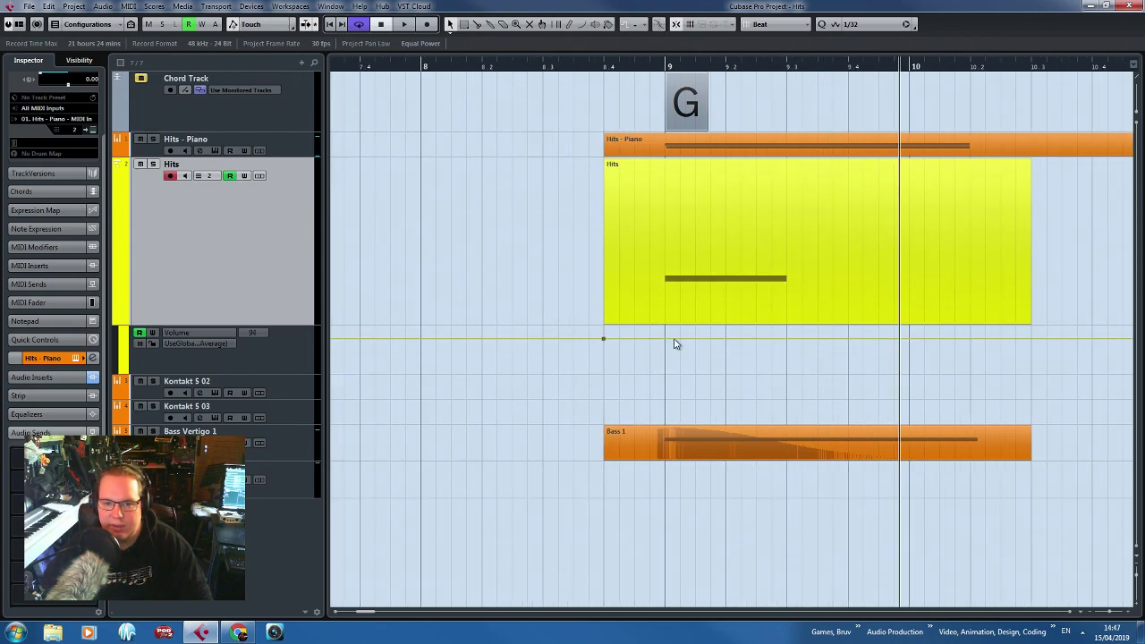
pyautogui.hscroll(2, 1083, 380)
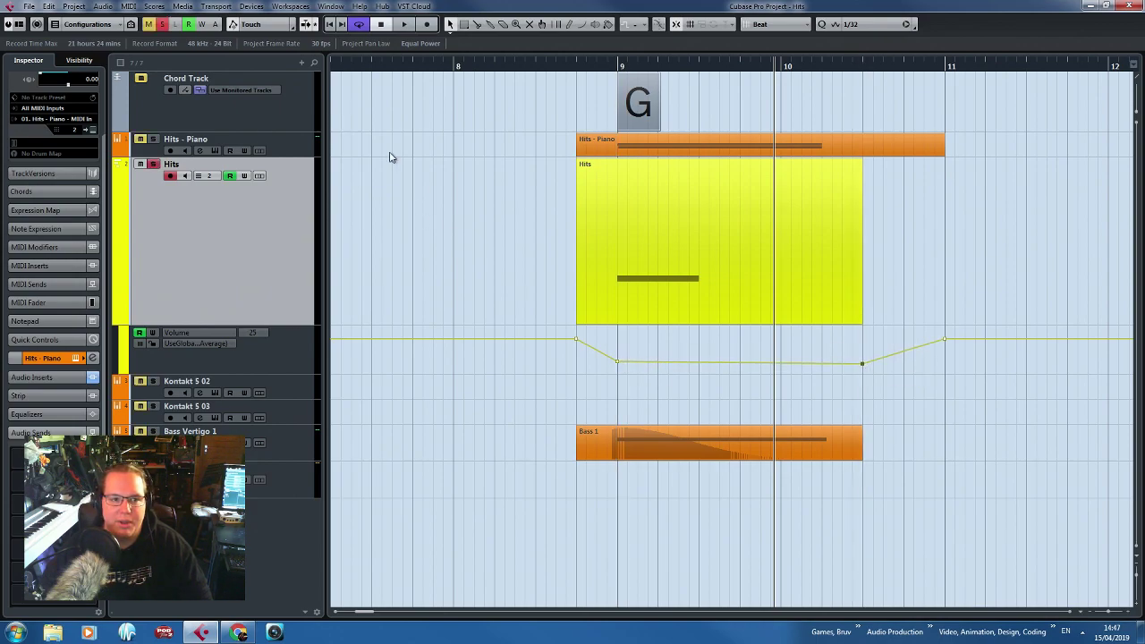
# Raise the two low Volume points under the G hit to roughly 43–49, auditioning the Hits track soloed.
pyautogui.click(595, 66)
pyautogui.press('space')
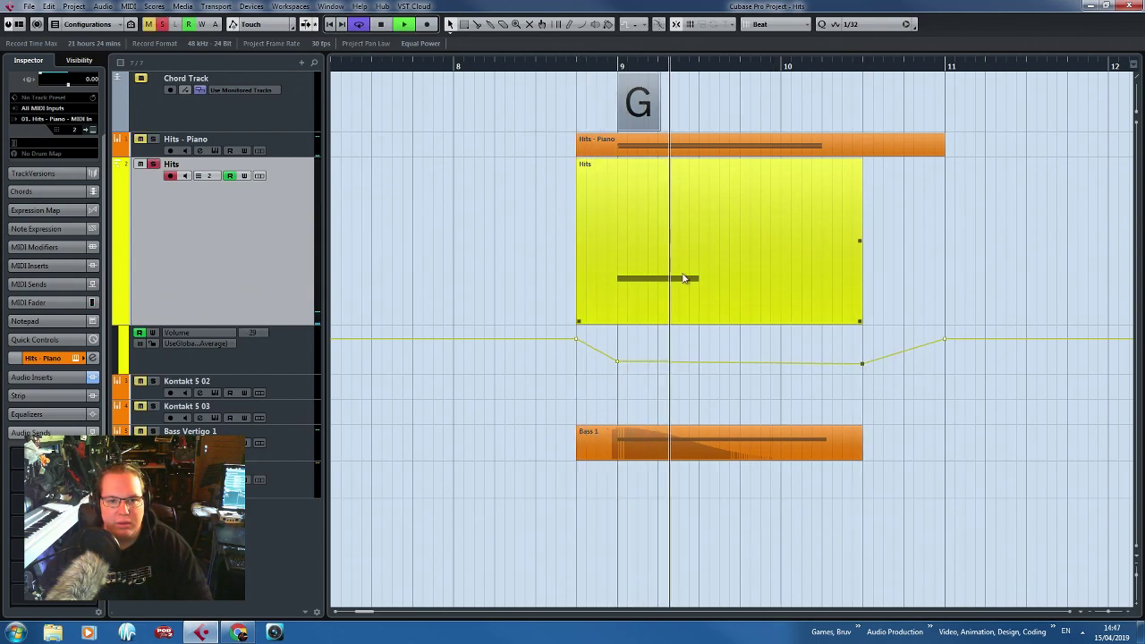
pyautogui.moveTo(874, 376); pyautogui.dragTo(649, 330)
pyautogui.press('space')
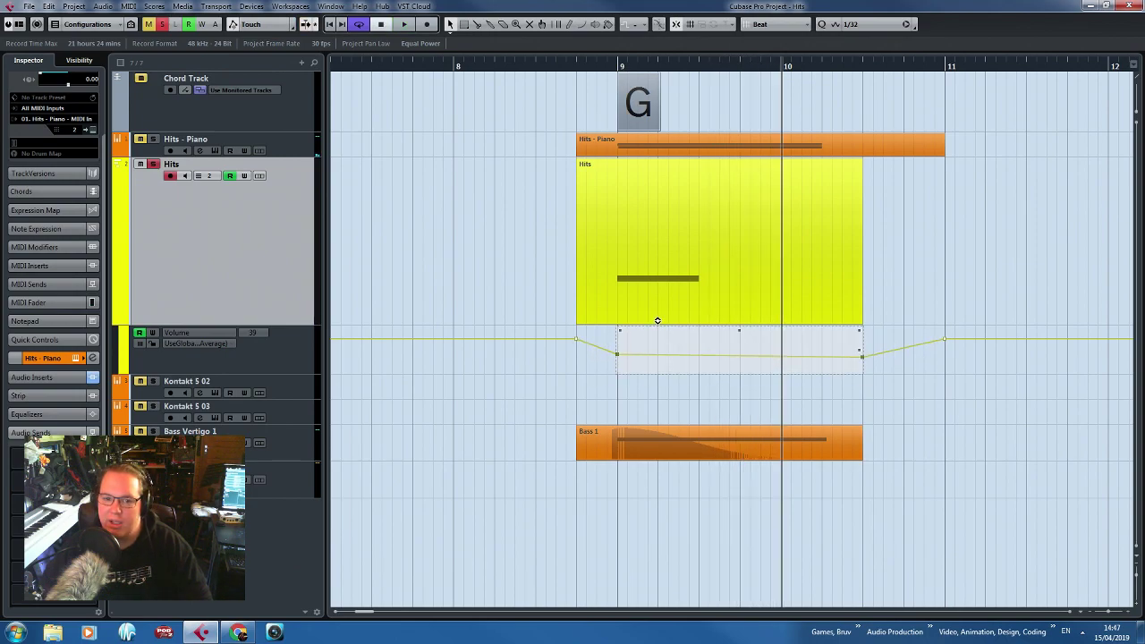
pyautogui.click(597, 66)
pyautogui.press('space')
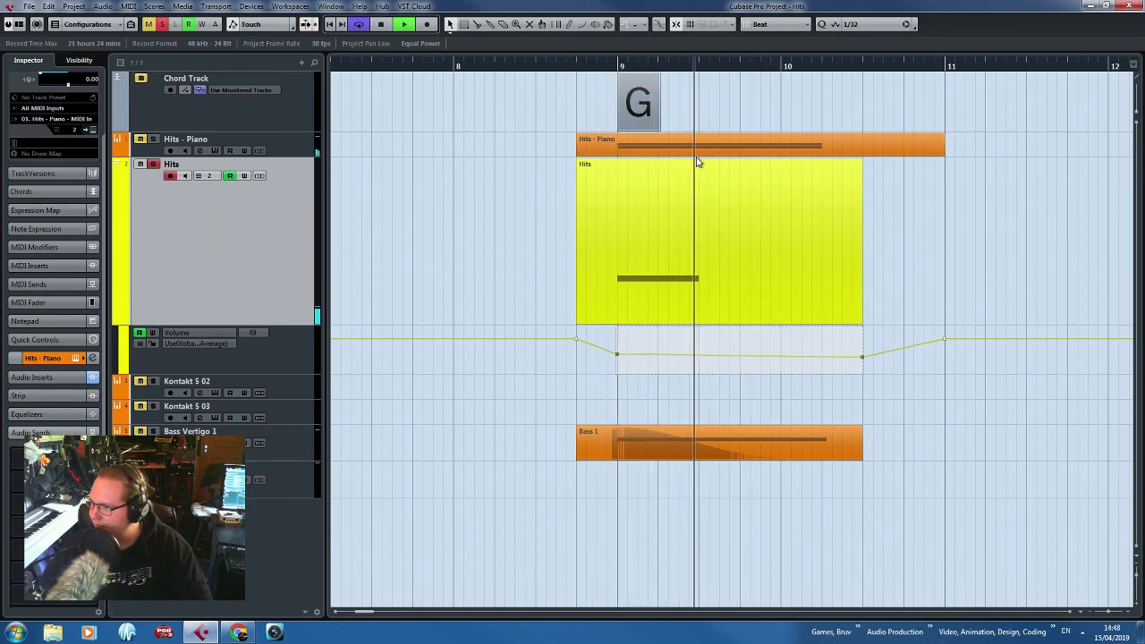
# Play the G hit with all tracks unsoloed to judge the drum level against the piano and bass.
pyautogui.click(565, 67)
pyautogui.press('space')
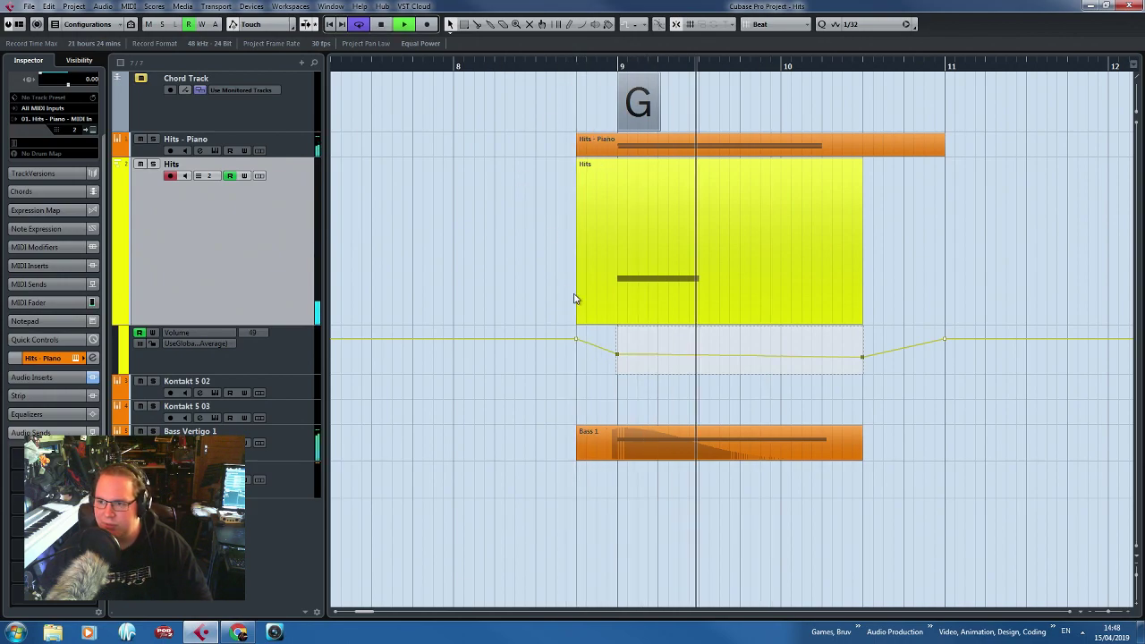
pyautogui.scroll(-2, 578, 304)
pyautogui.click(751, 286)
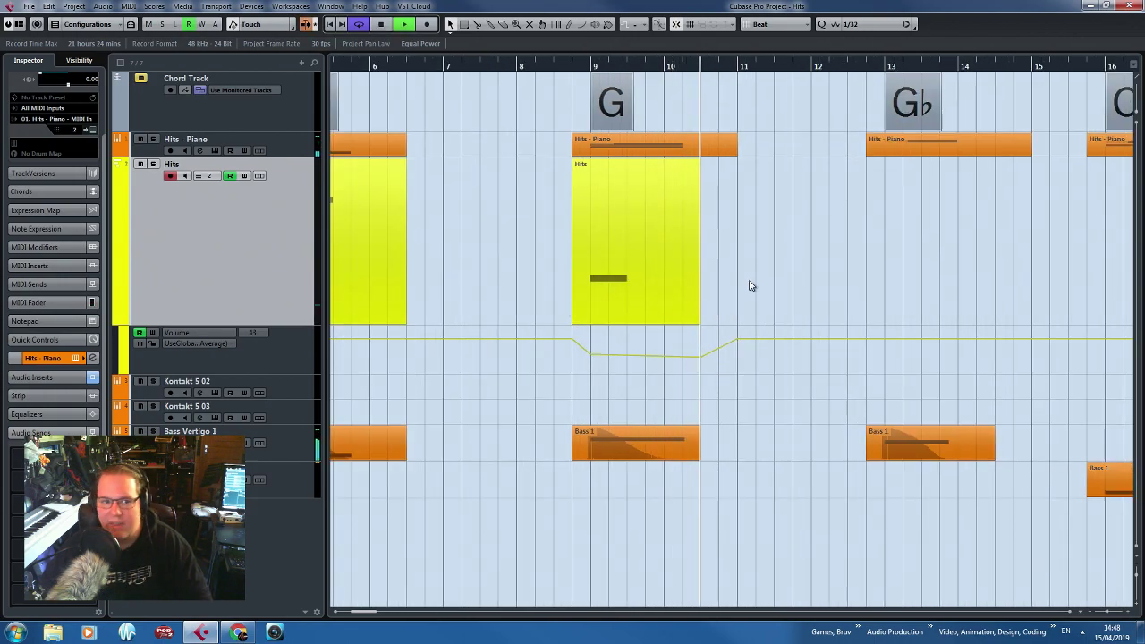
pyautogui.press('space')
# Hide the Hits track's Volume automation and shrink the track to its original height.
pyautogui.scroll(-2, 615, 278)
pyautogui.click(122, 317)
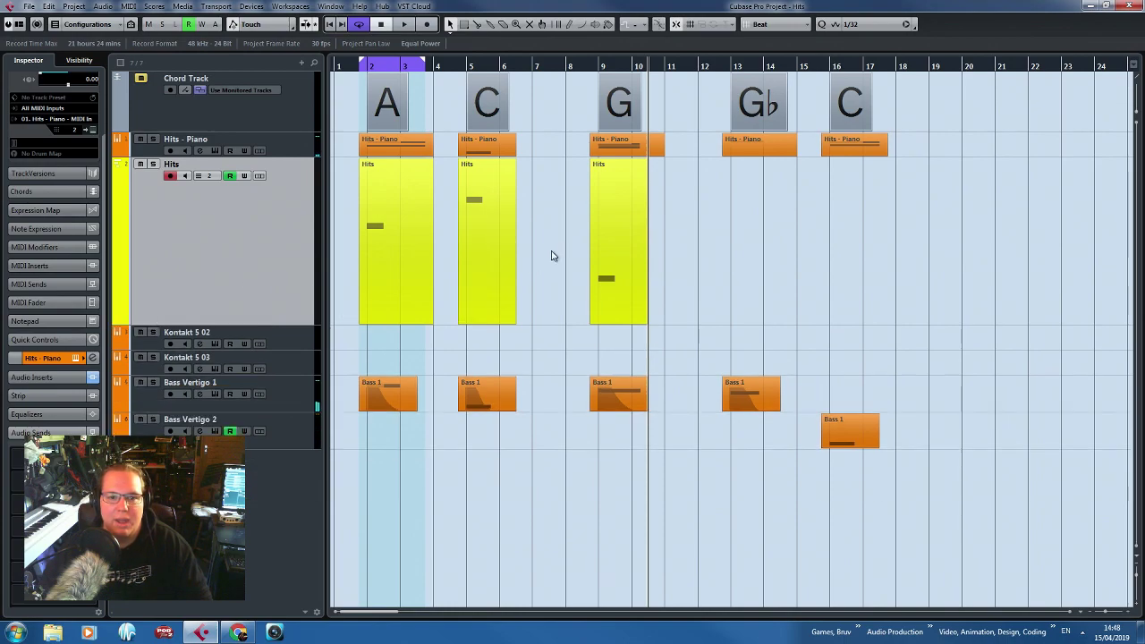
pyautogui.moveTo(492, 257); pyautogui.dragTo(852, 276)
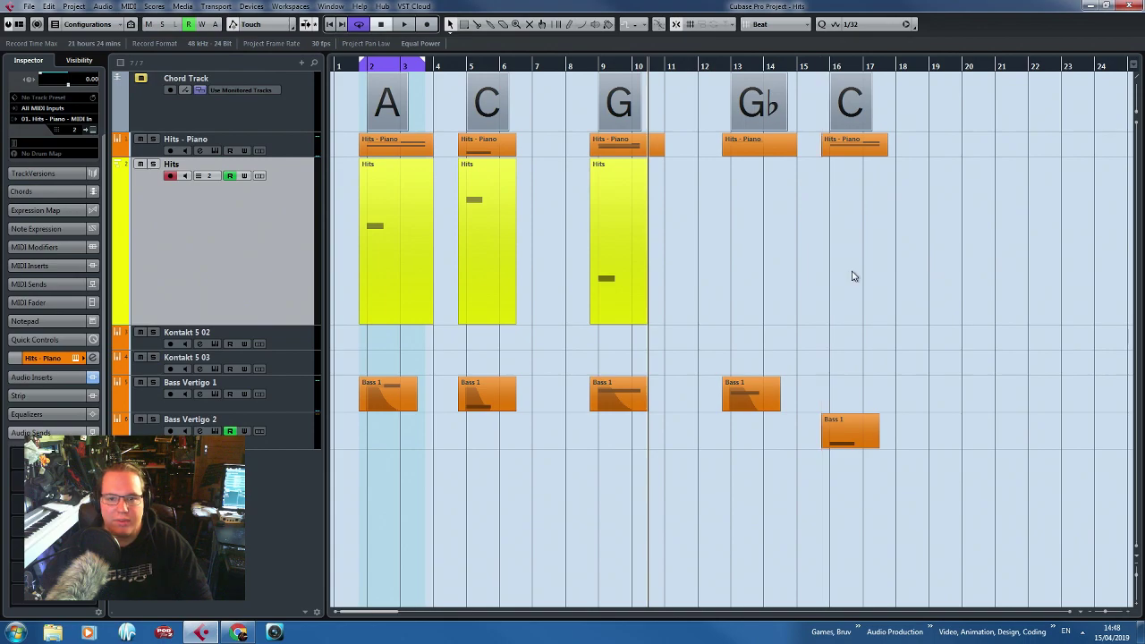
pyautogui.press('Delete')
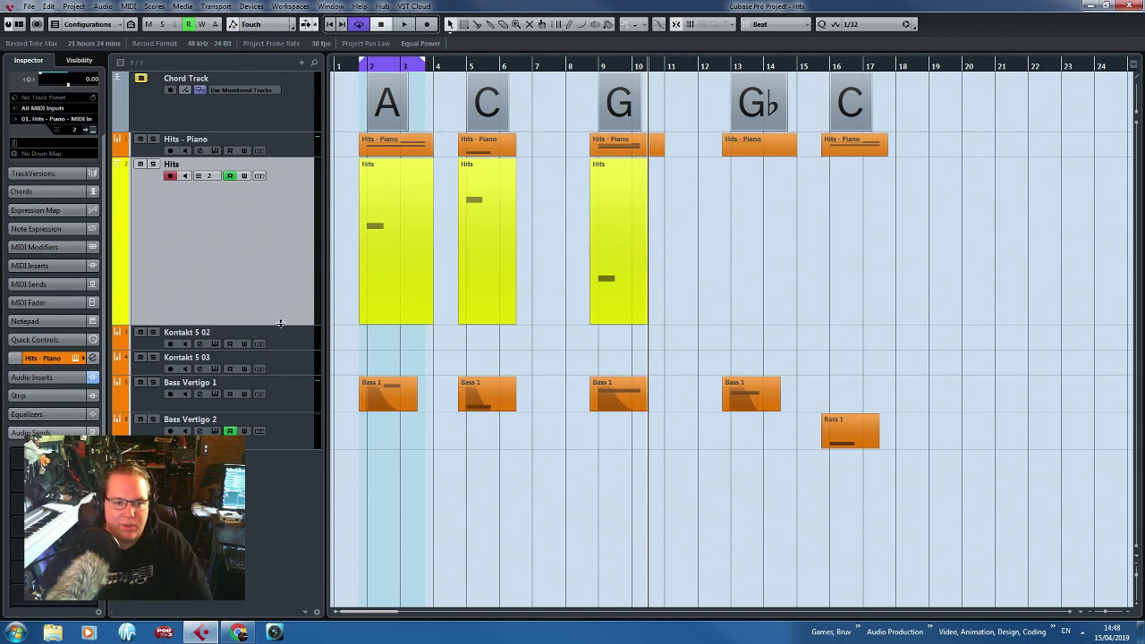
pyautogui.moveTo(276, 326); pyautogui.dragTo(277, 185)
# Duplicate the Hits track with its parts and set the copy's MIDI channel to 3.
pyautogui.rightClick(307, 180)
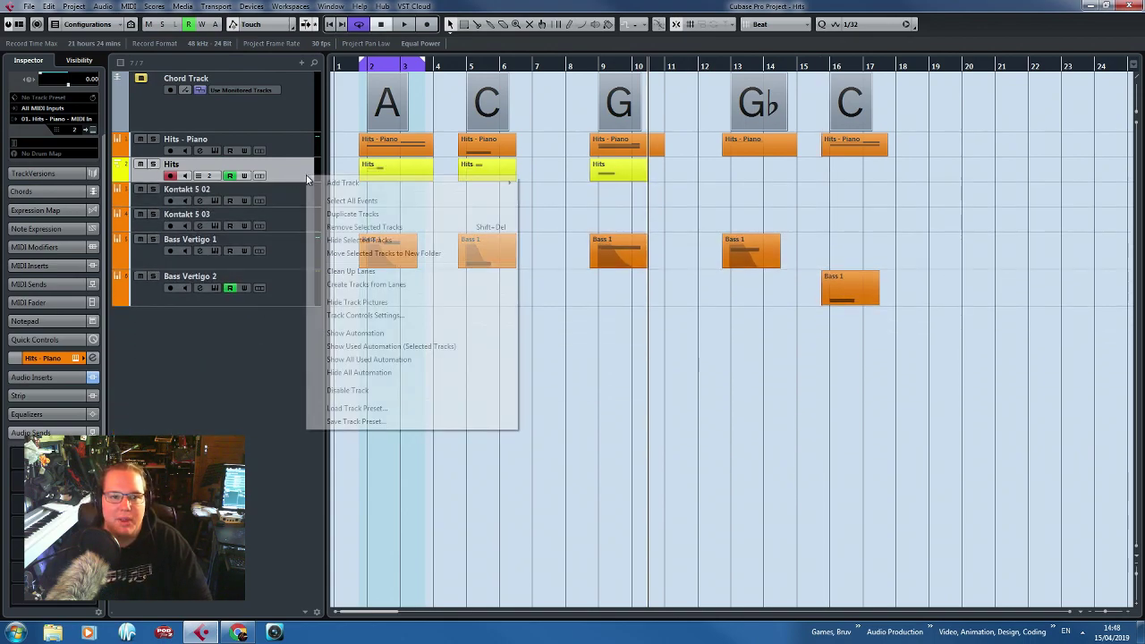
pyautogui.click(367, 214)
pyautogui.click(210, 201)
pyautogui.click(224, 249)
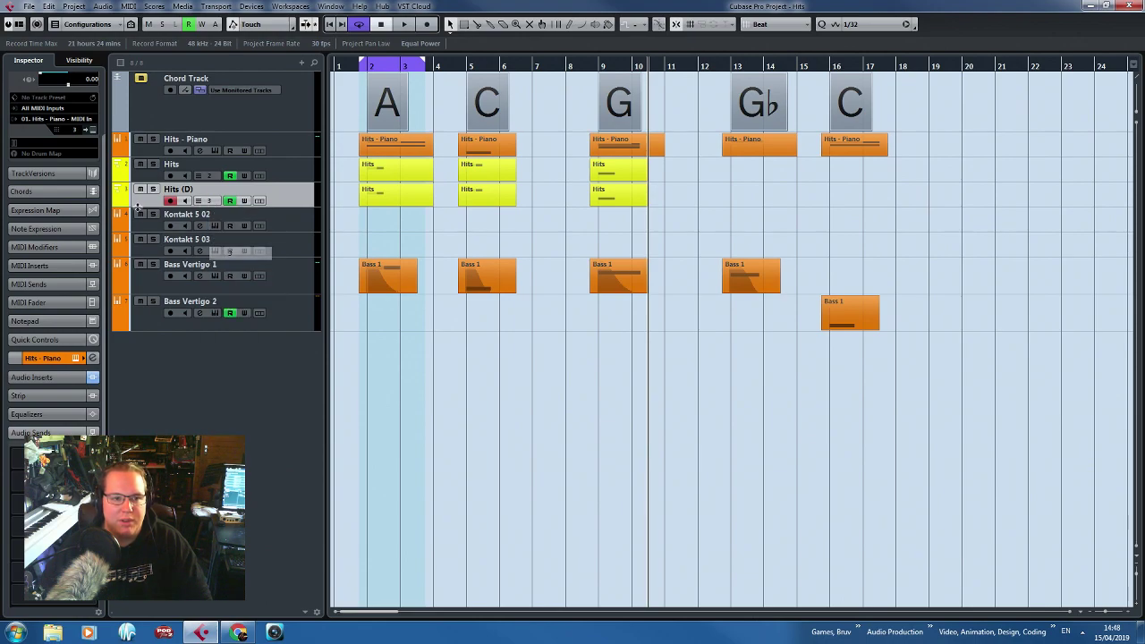
# Show the Volume automation of the duplicated Hits track and delete its automation points.
pyautogui.click(117, 204)
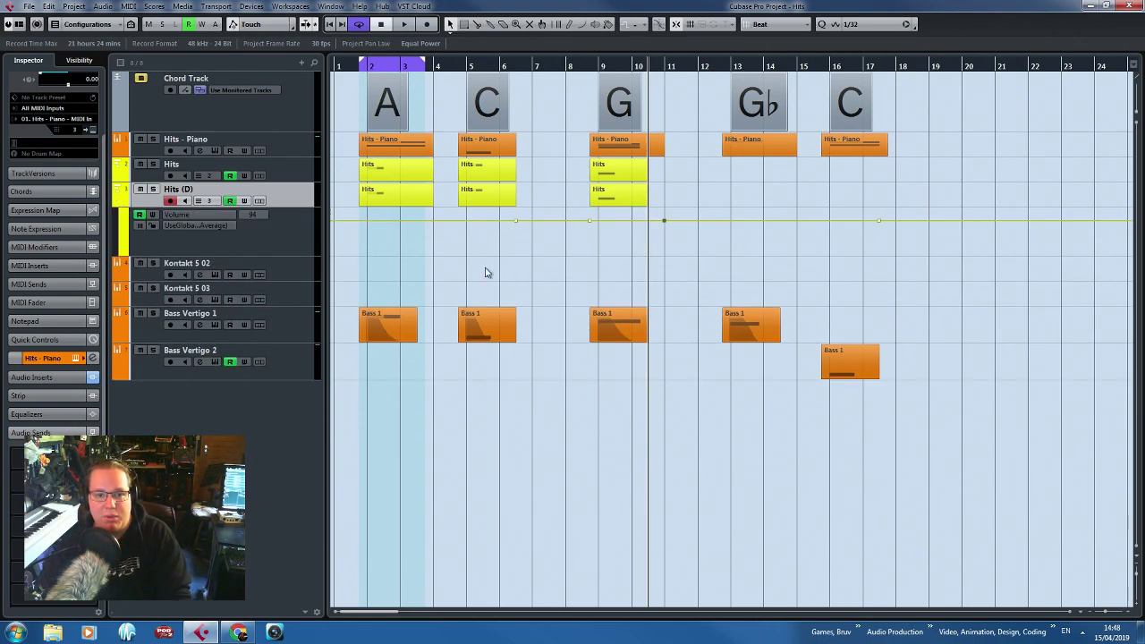
pyautogui.moveTo(703, 240); pyautogui.dragTo(701, 242)
pyautogui.press('Delete')
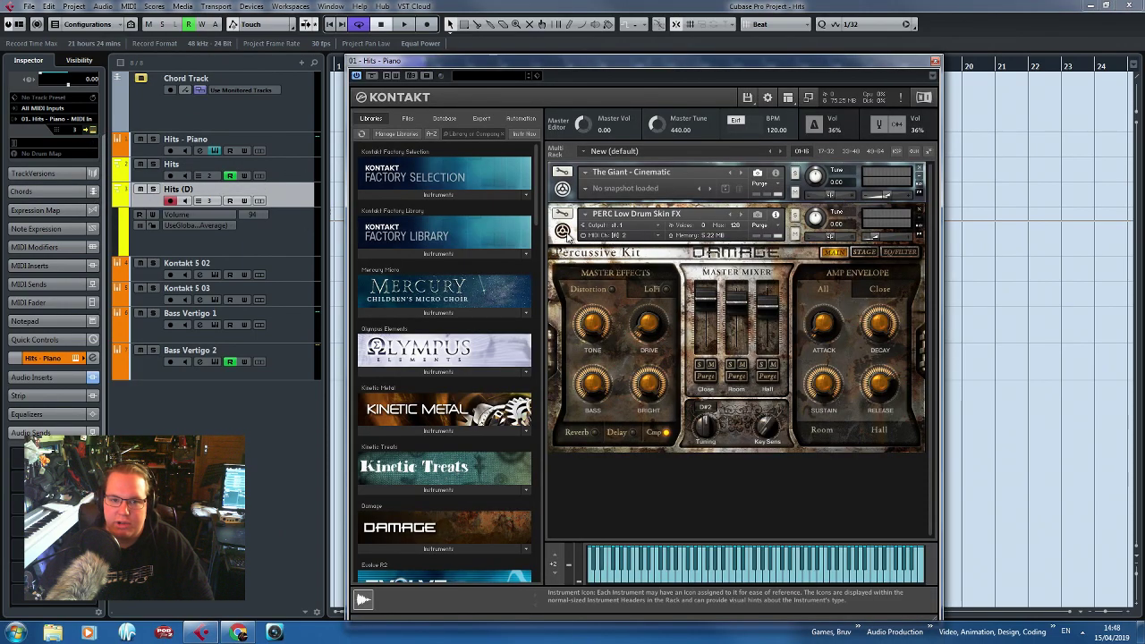
# Load PERC Damage Hit Tails from the Damage library's hybrid FX hits into the Kontakt rack and close Kontakt.
pyautogui.click(564, 232)
pyautogui.scroll(-5, 465, 206)
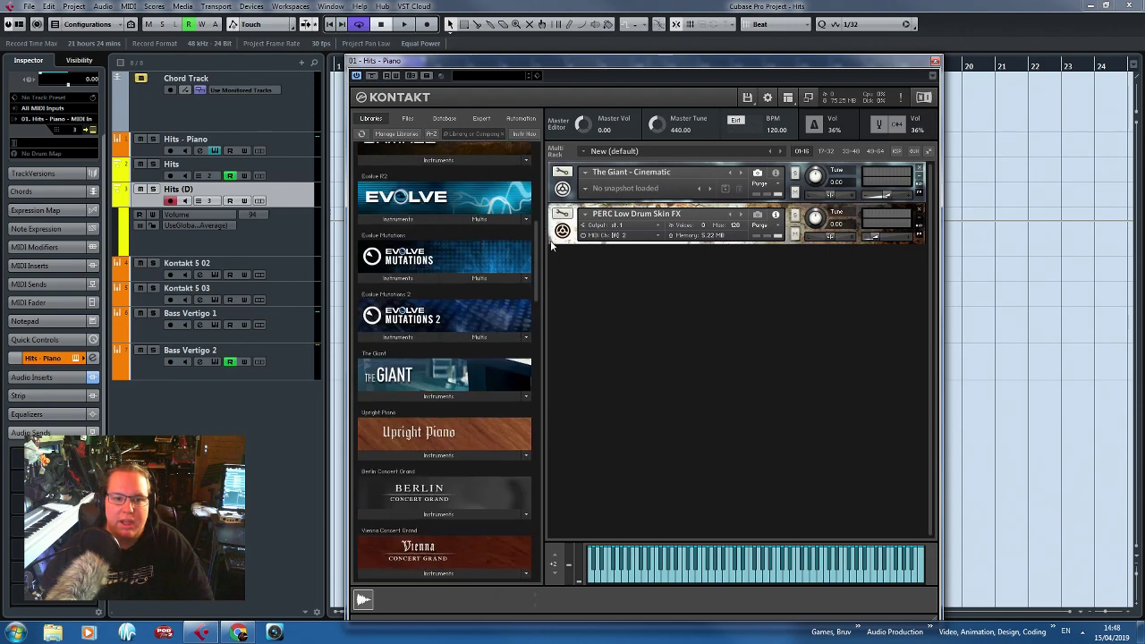
pyautogui.click(440, 163)
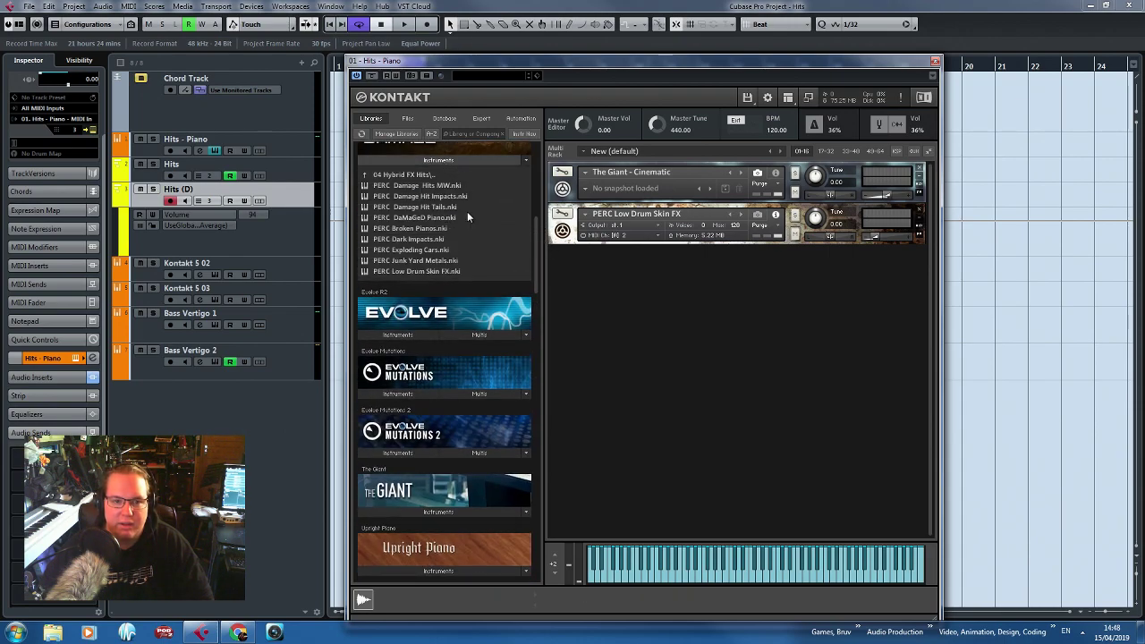
pyautogui.moveTo(453, 206); pyautogui.dragTo(626, 286)
pyautogui.click(935, 60)
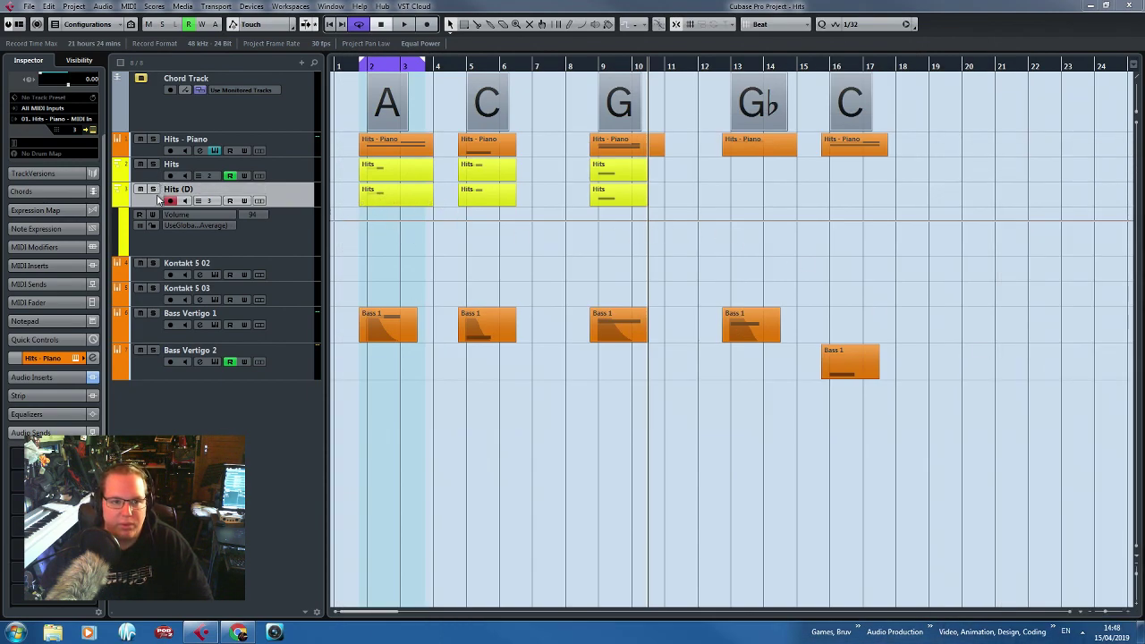
# Open the first part on the Hits (D) track and raise its G1 note to D2.
pyautogui.doubleClick(394, 195)
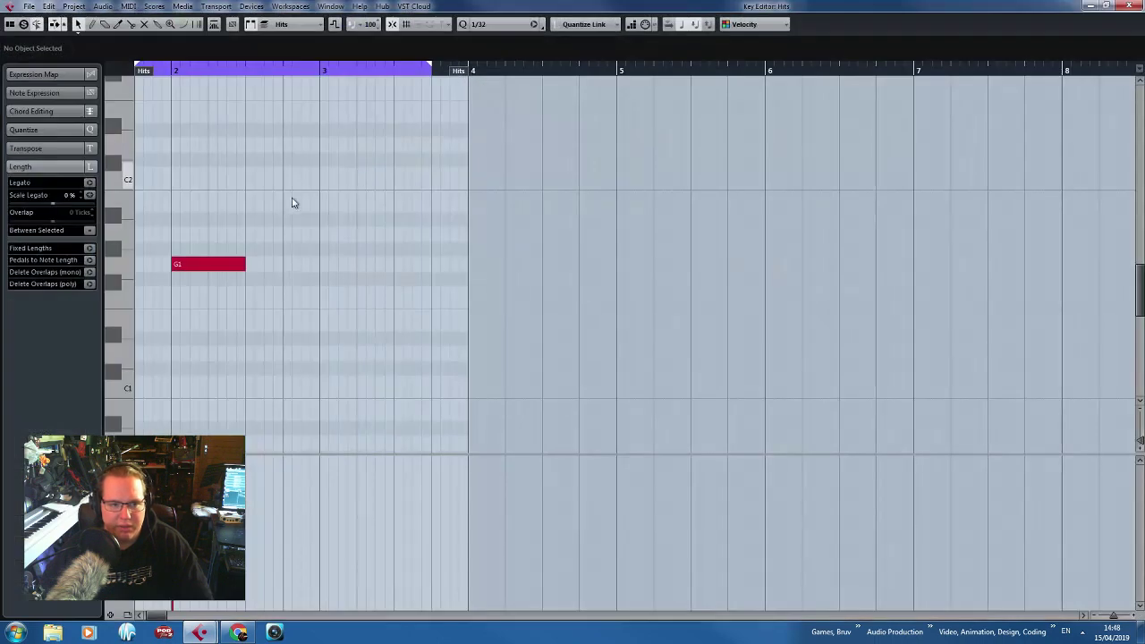
pyautogui.click(209, 265)
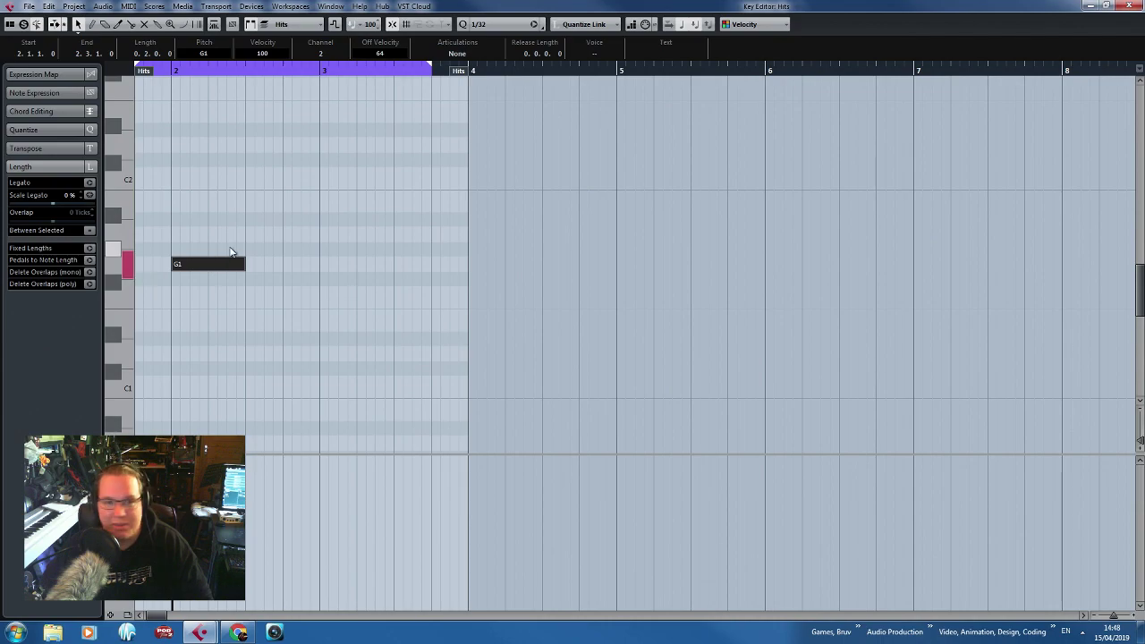
pyautogui.click(324, 191)
pyautogui.hscroll(-1, 394, 199)
pyautogui.scroll(3, 364, 284)
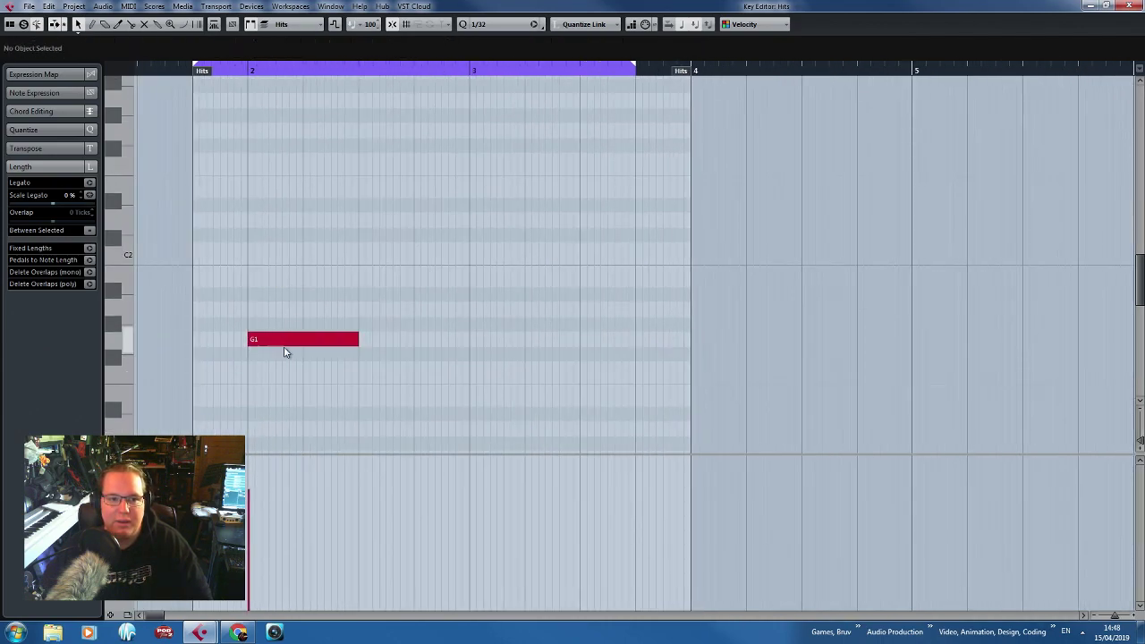
pyautogui.moveTo(286, 345); pyautogui.dragTo(278, 229)
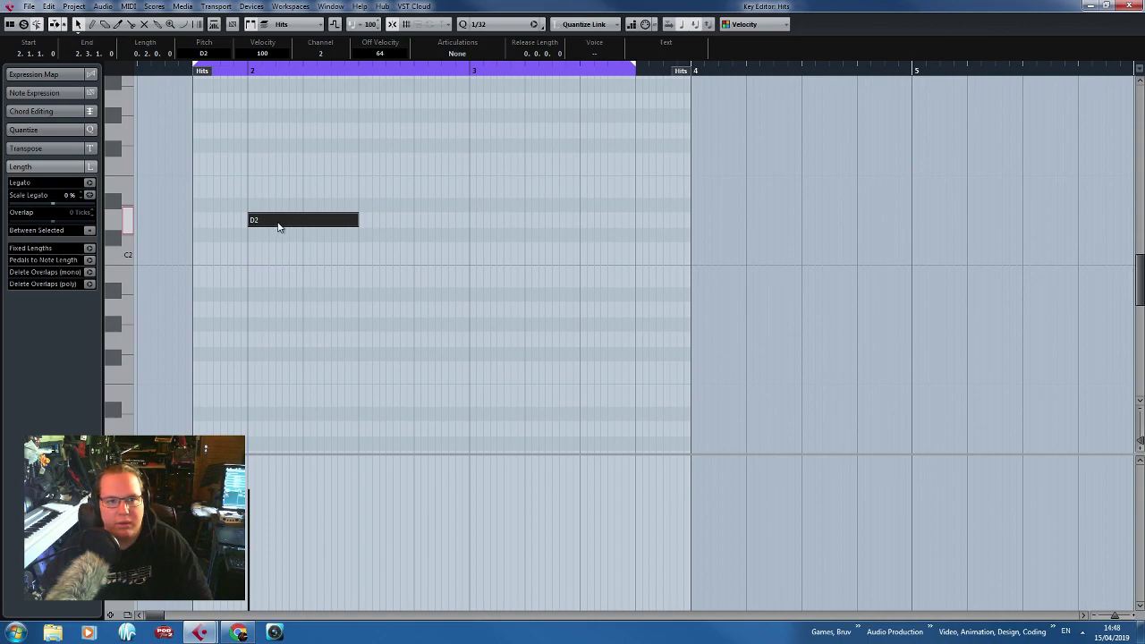
pyautogui.scroll(2, 268, 233)
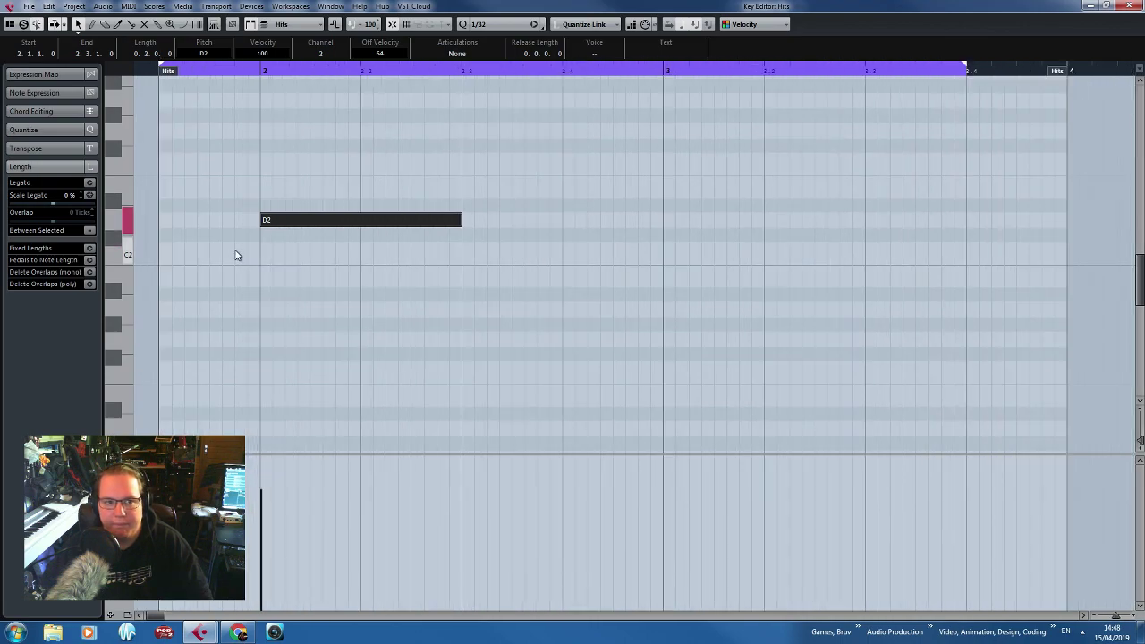
# Extend the part's start back to beat 1.2, move the D2 note to beat 1.3 and audition it.
pyautogui.click(376, 177)
pyautogui.hscroll(-2, 375, 176)
pyautogui.moveTo(416, 70); pyautogui.dragTo(222, 97)
pyautogui.moveTo(574, 220); pyautogui.dragTo(374, 220)
pyautogui.scroll(-1, 284, 106)
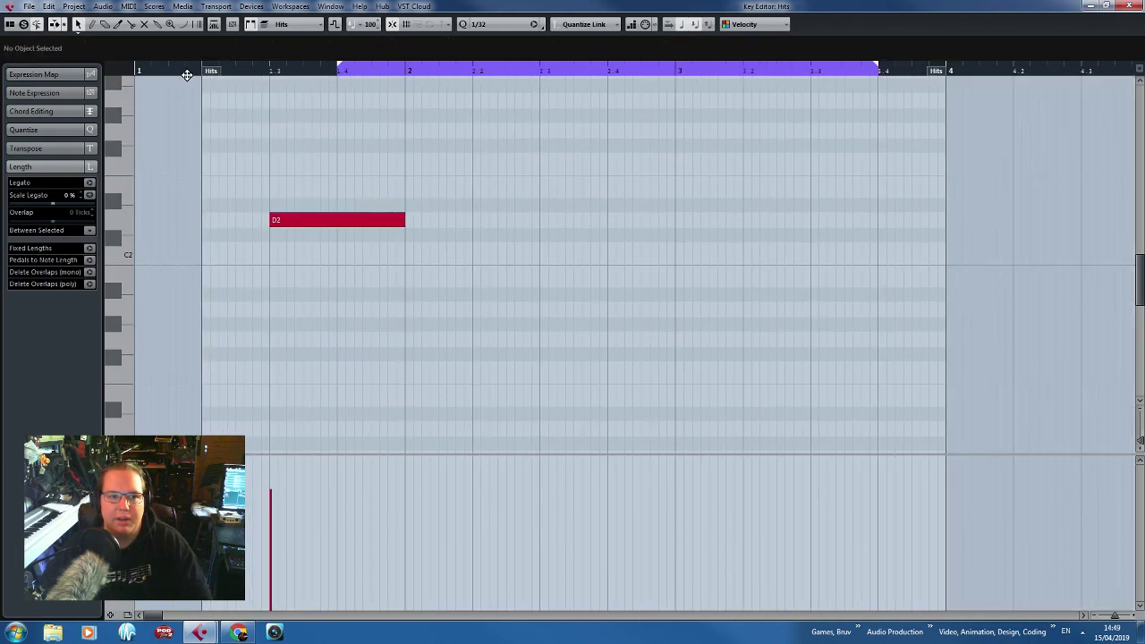
pyautogui.press('space')
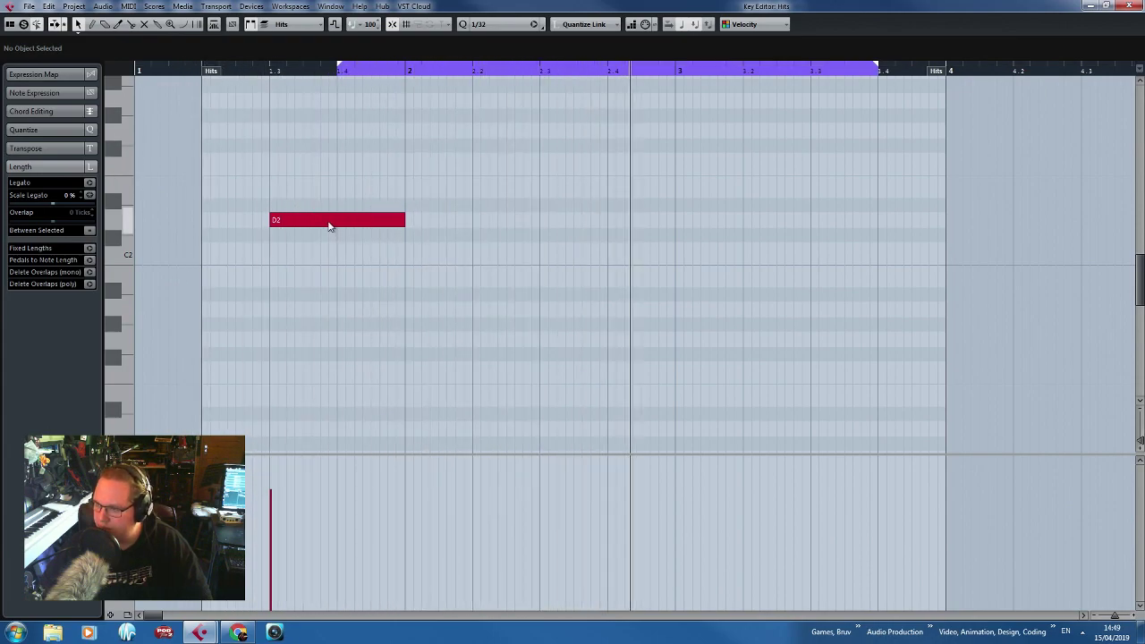
pyautogui.press('space')
# Move the D2 note to shortly before bar 2 and audition its timing.
pyautogui.moveTo(304, 222); pyautogui.dragTo(403, 230)
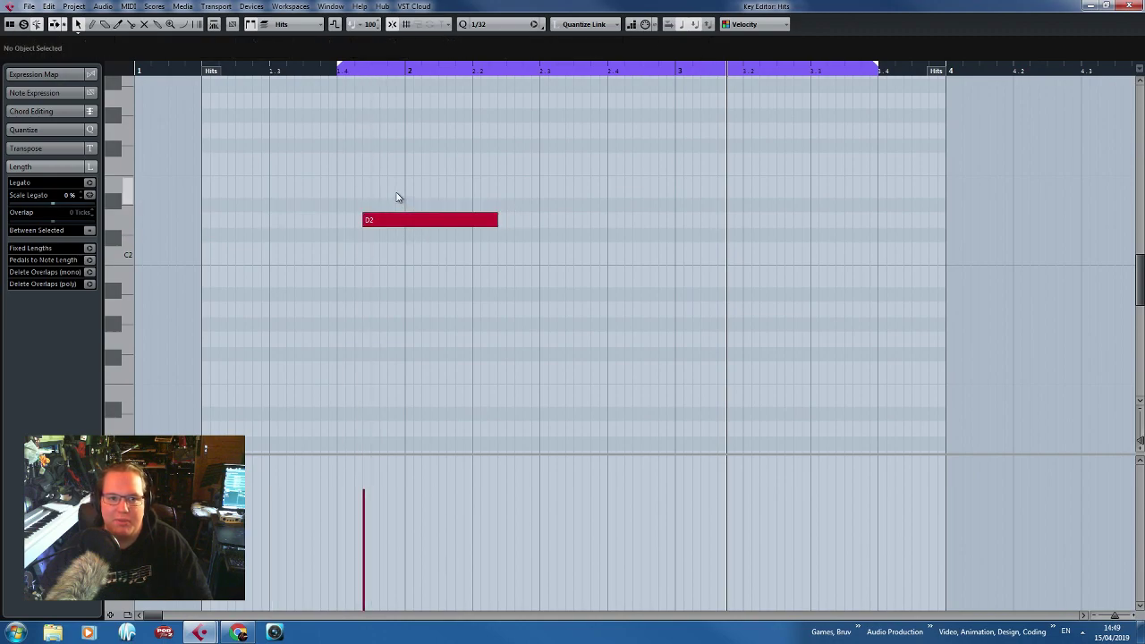
pyautogui.click(304, 67)
pyautogui.press('space')
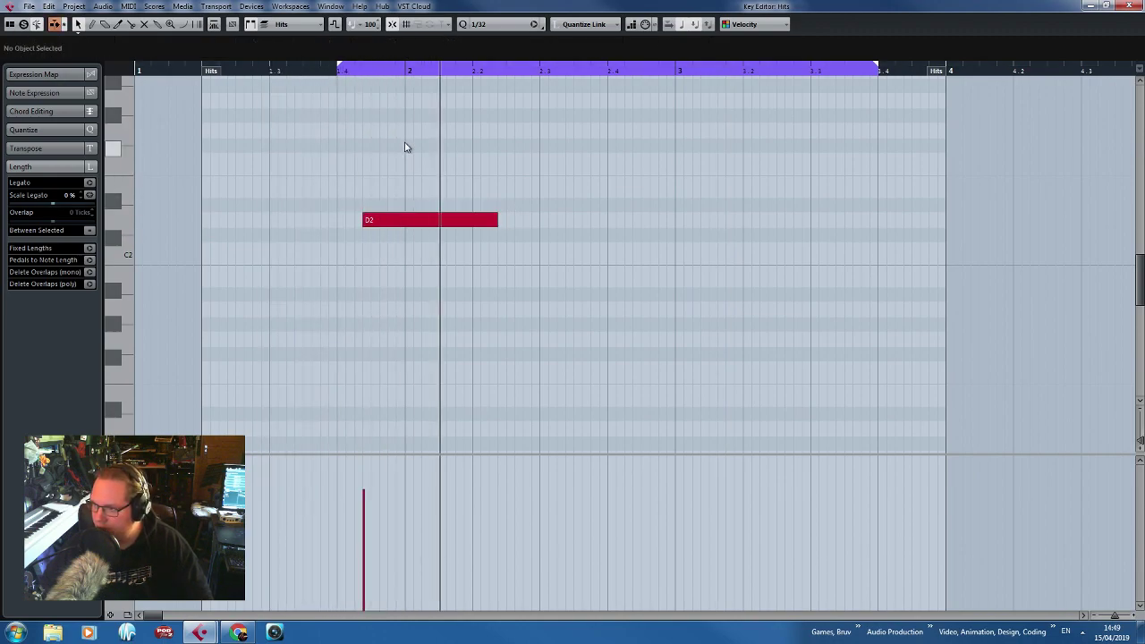
pyautogui.press('space')
pyautogui.click(278, 70)
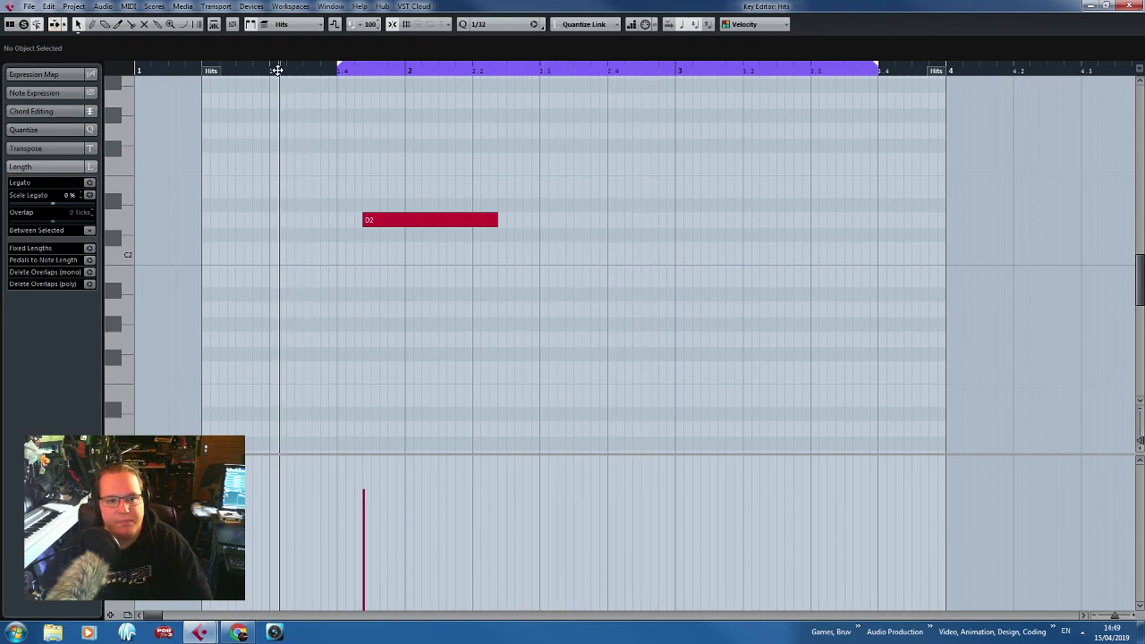
pyautogui.press('space')
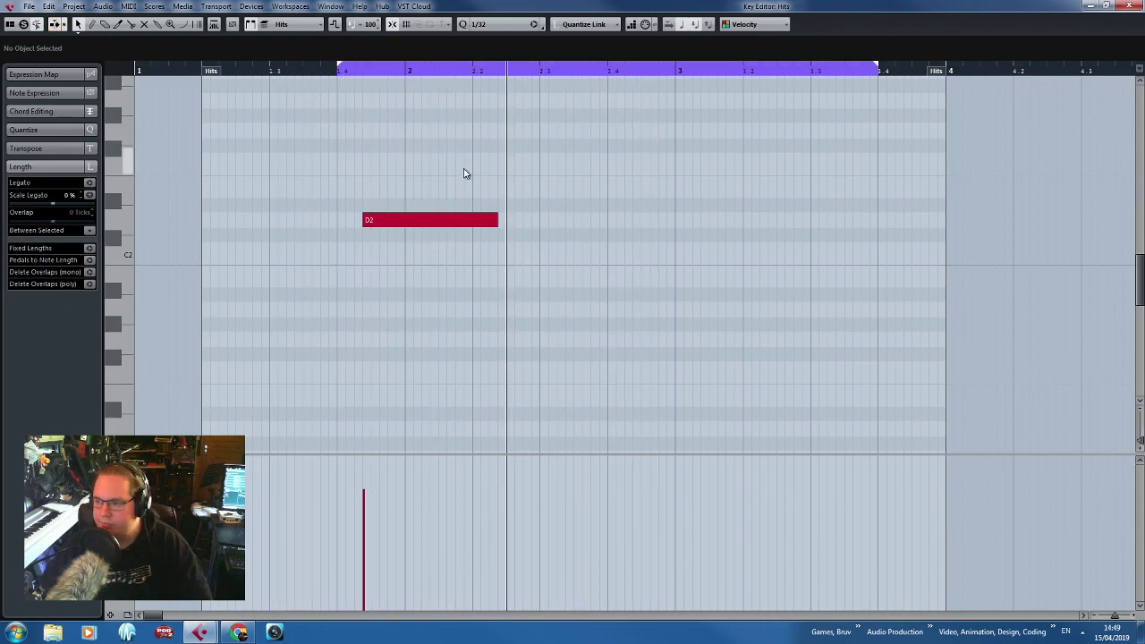
# Try the D2 note at bar 3 and beat 2.3, settling on position 2.2.1.
pyautogui.press('g')
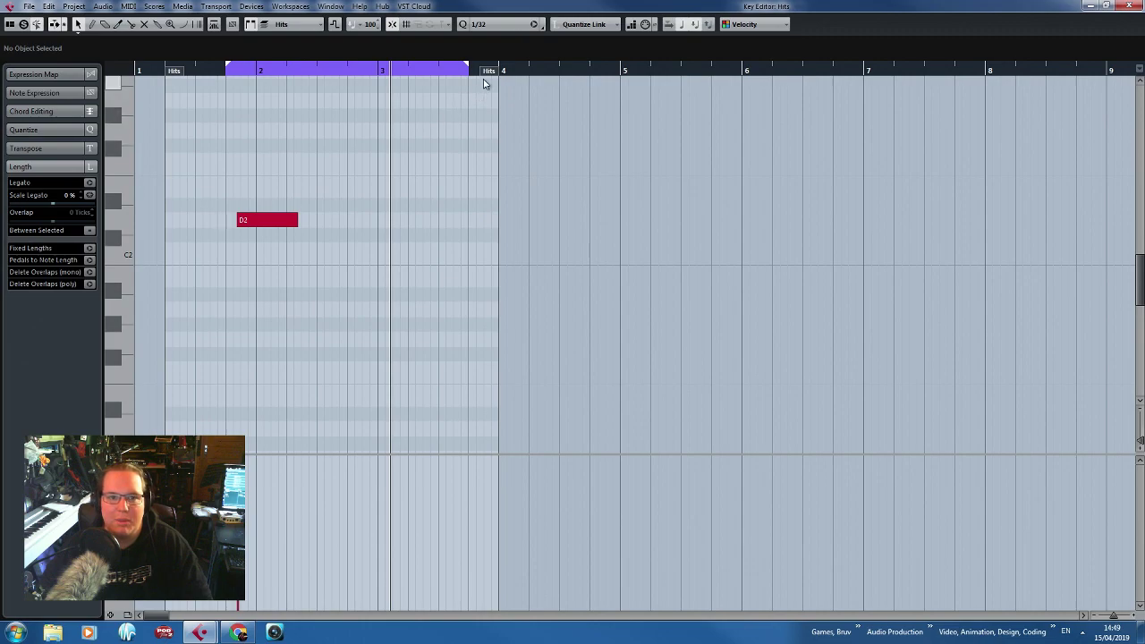
pyautogui.moveTo(288, 220); pyautogui.dragTo(429, 228)
pyautogui.press('h')
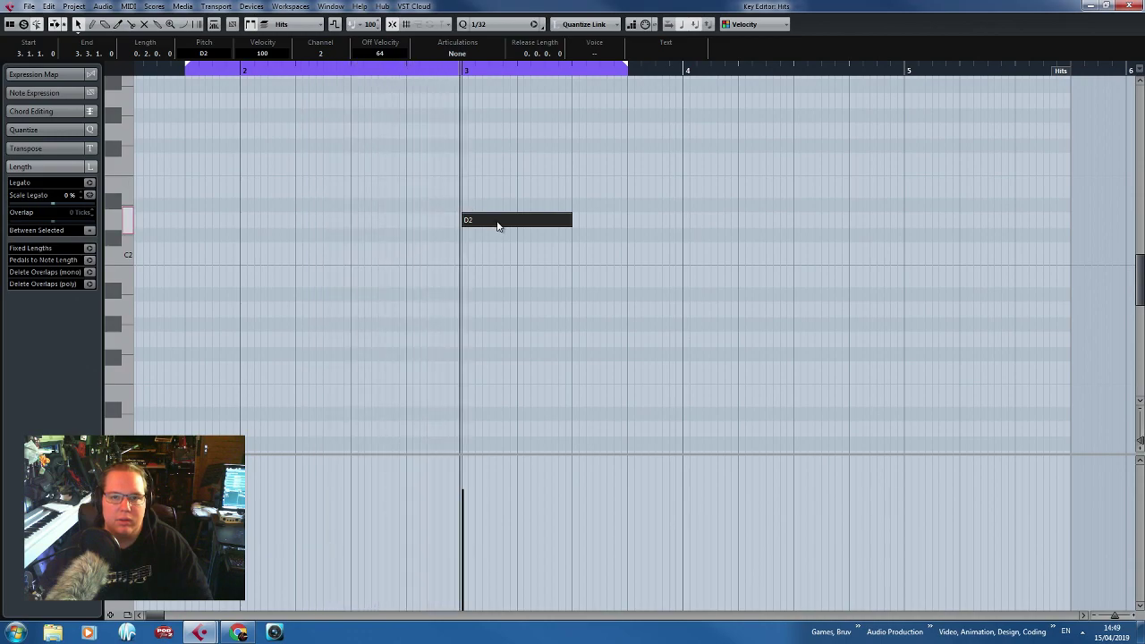
pyautogui.moveTo(499, 228); pyautogui.dragTo(391, 222)
pyautogui.click(315, 130)
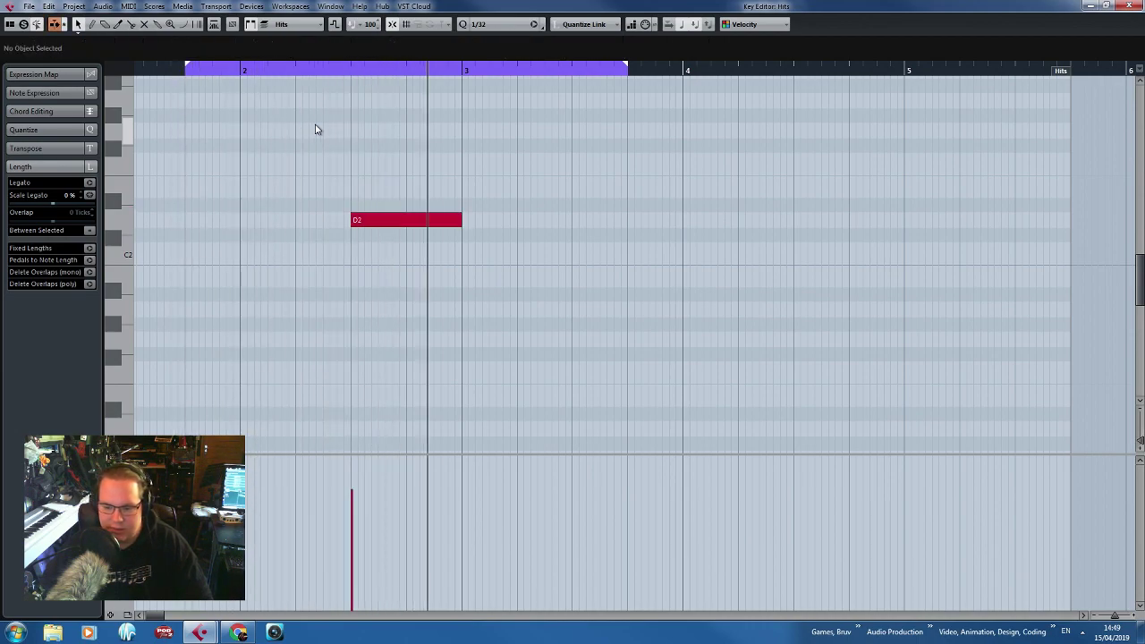
pyautogui.moveTo(368, 223); pyautogui.dragTo(331, 227)
pyautogui.hscroll(-1, 289, 119)
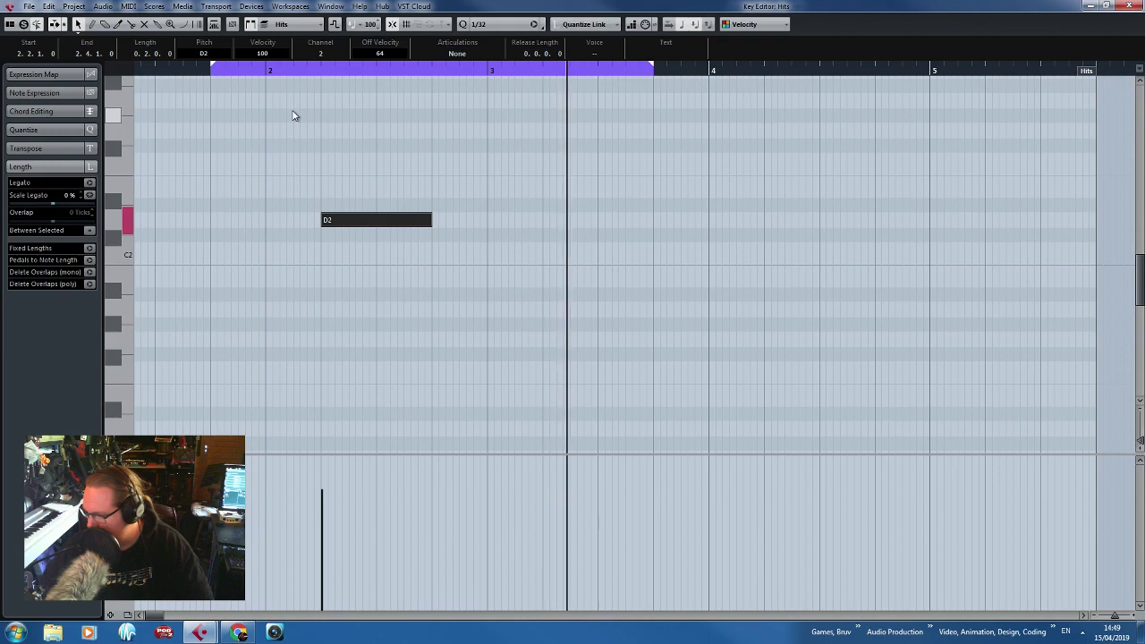
# Close the Key Editor and trim the first Hits (D) part to run from beat 1.4 to bar 4.
pyautogui.click(1128, 5)
pyautogui.press('g')
pyautogui.press('h')
pyautogui.press('h')
pyautogui.press('h')
pyautogui.click(363, 229)
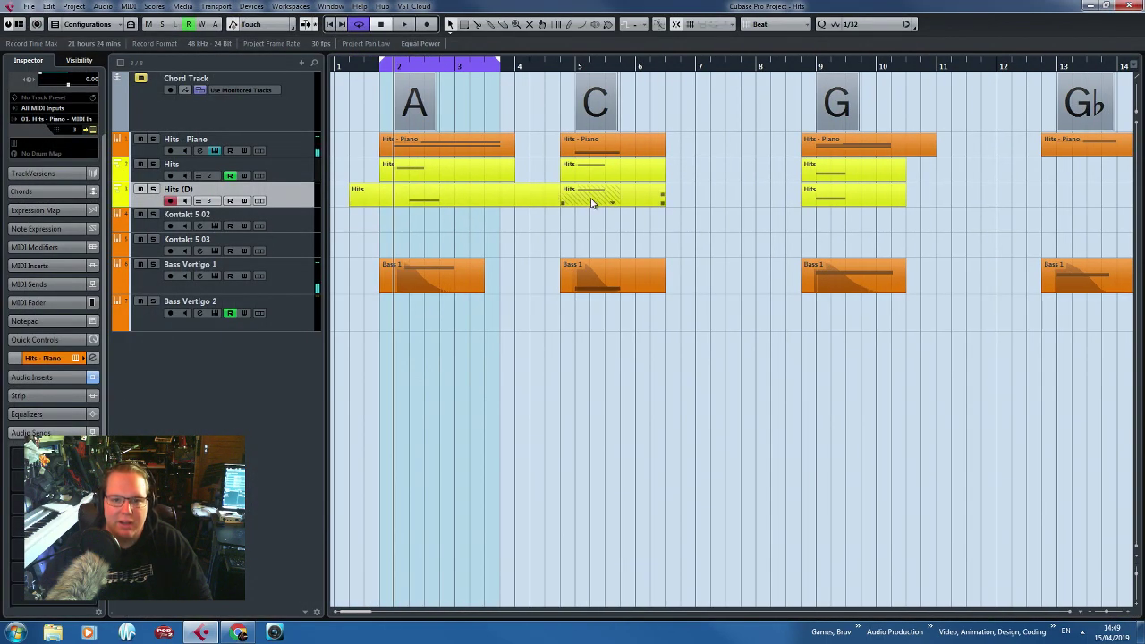
pyautogui.moveTo(558, 203); pyautogui.dragTo(519, 203)
pyautogui.click(359, 205)
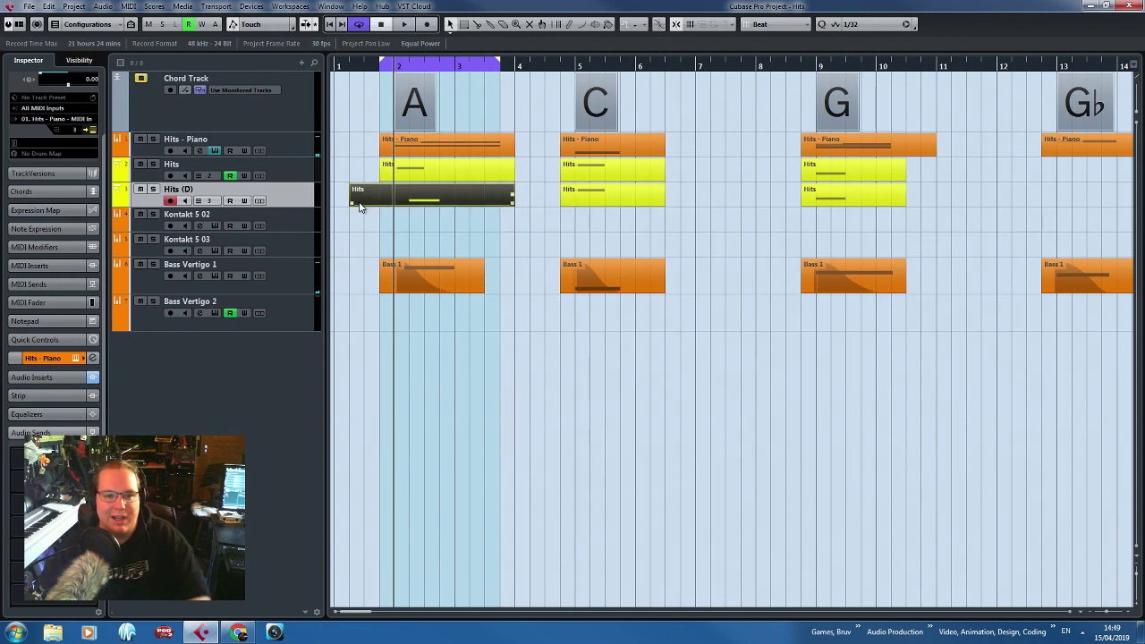
pyautogui.moveTo(352, 203); pyautogui.dragTo(379, 204)
# Delete the remaining Hits (D) parts and place a copy of the first part under the G♭ chord.
pyautogui.press('g')
pyautogui.press('g')
pyautogui.press('g')
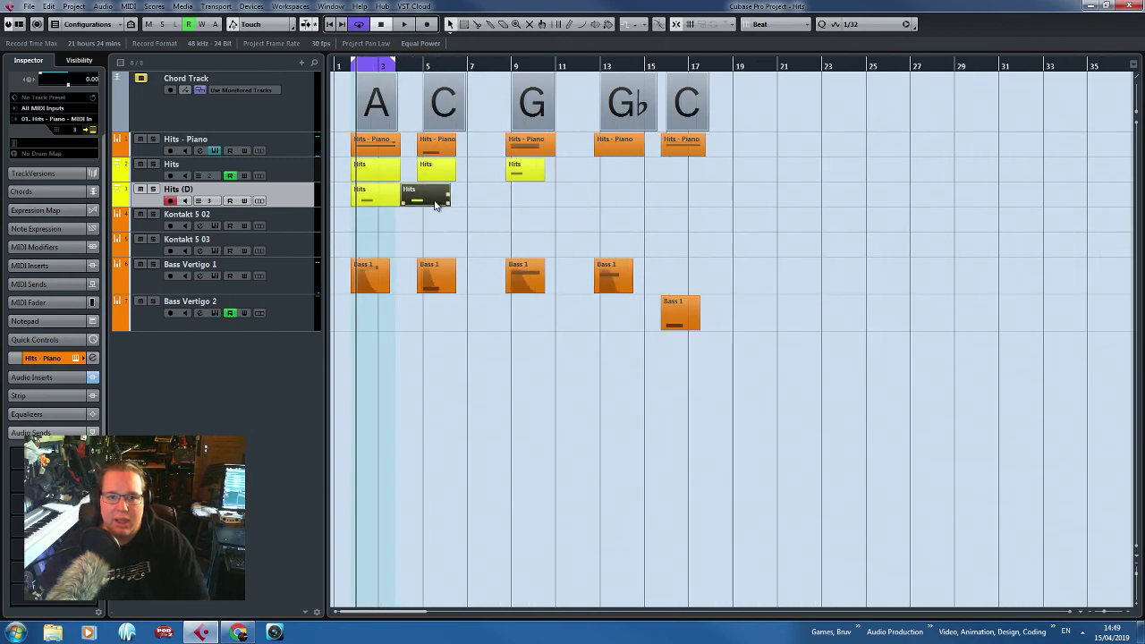
pyautogui.moveTo(435, 205); pyautogui.dragTo(616, 210)
pyautogui.press('h')
pyautogui.press('h')
# Open the copied part and move its note to D#2 at the start of bar 13.
pyautogui.doubleClick(617, 202)
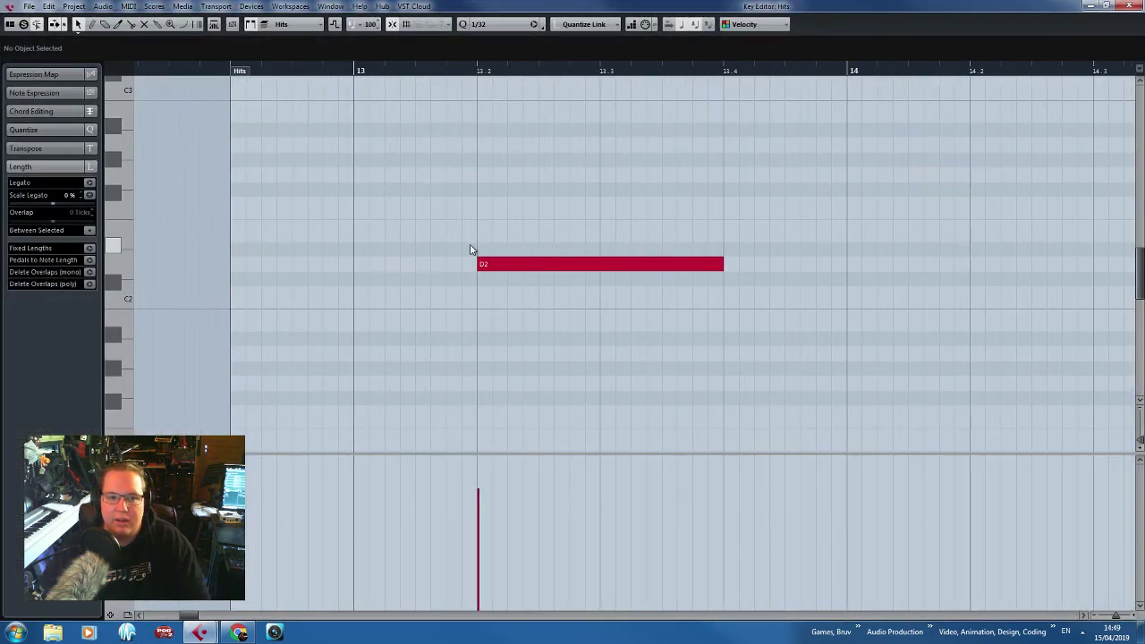
pyautogui.moveTo(523, 261); pyautogui.dragTo(438, 251)
pyautogui.click(544, 253)
pyautogui.press('g')
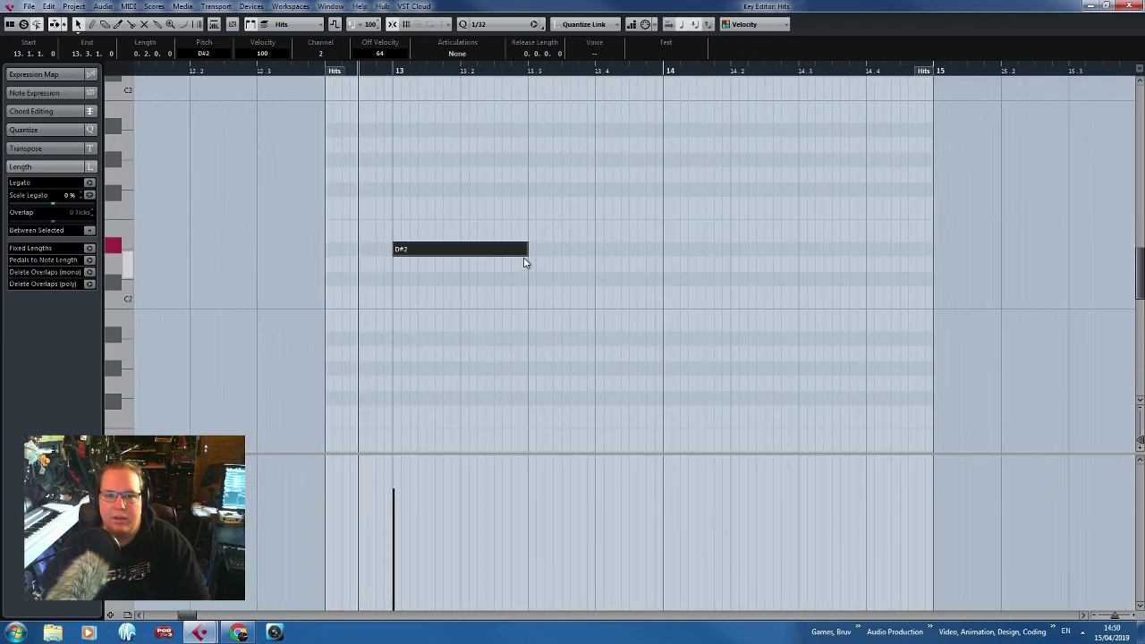
# Resize the D#2 note to start at 12.4.4 and end at 13.3.1, auditioning it, and close the Key Editor.
pyautogui.moveTo(525, 254); pyautogui.dragTo(658, 271)
pyautogui.press('space')
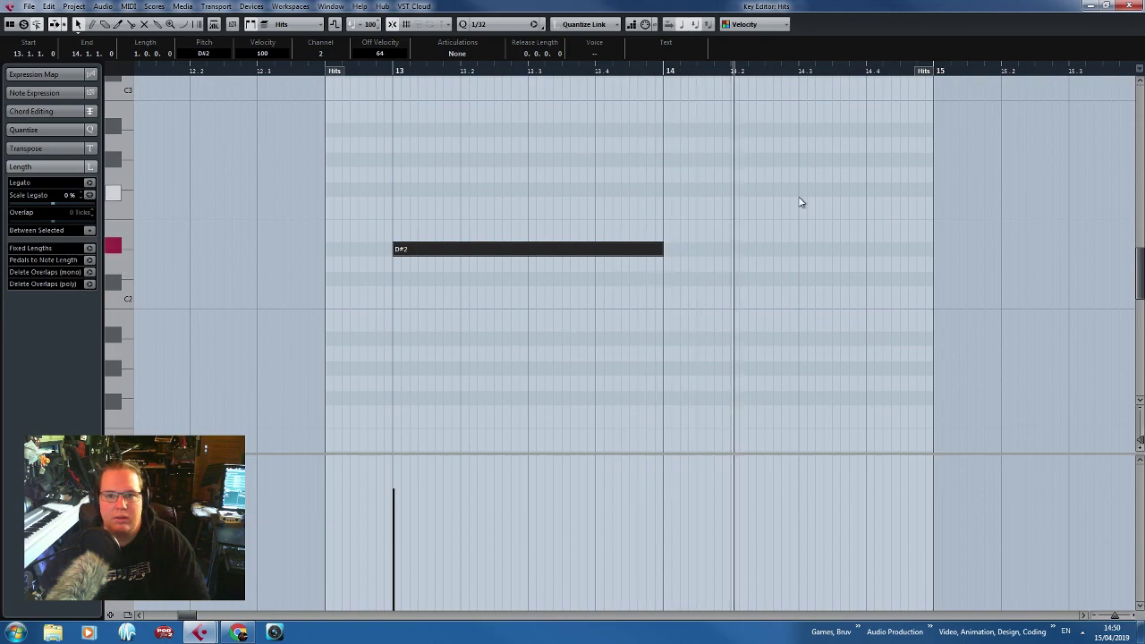
pyautogui.moveTo(660, 249); pyautogui.dragTo(597, 257)
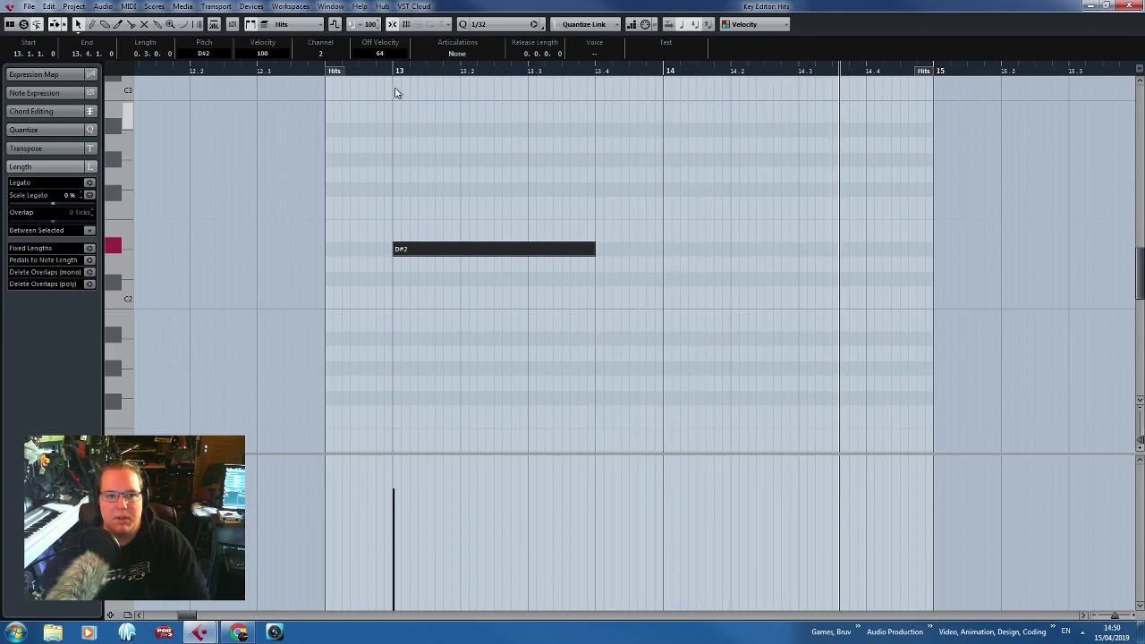
pyautogui.keyDown('ctrl'); pyautogui.scroll(2, 379, 238); pyautogui.keyUp('ctrl')
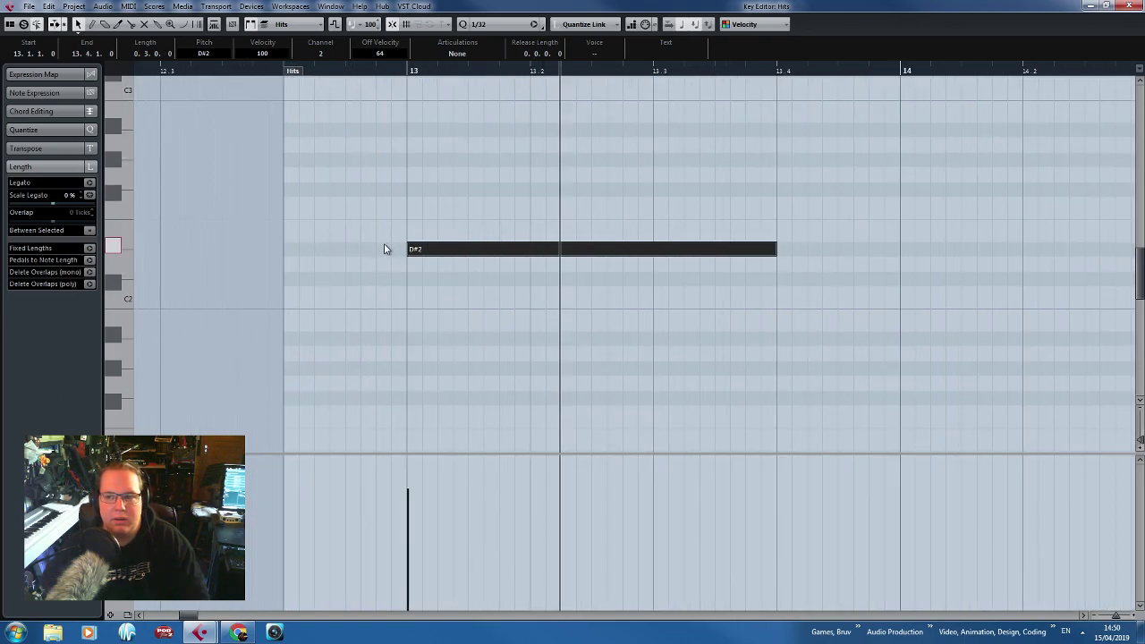
pyautogui.moveTo(392, 249); pyautogui.dragTo(377, 250)
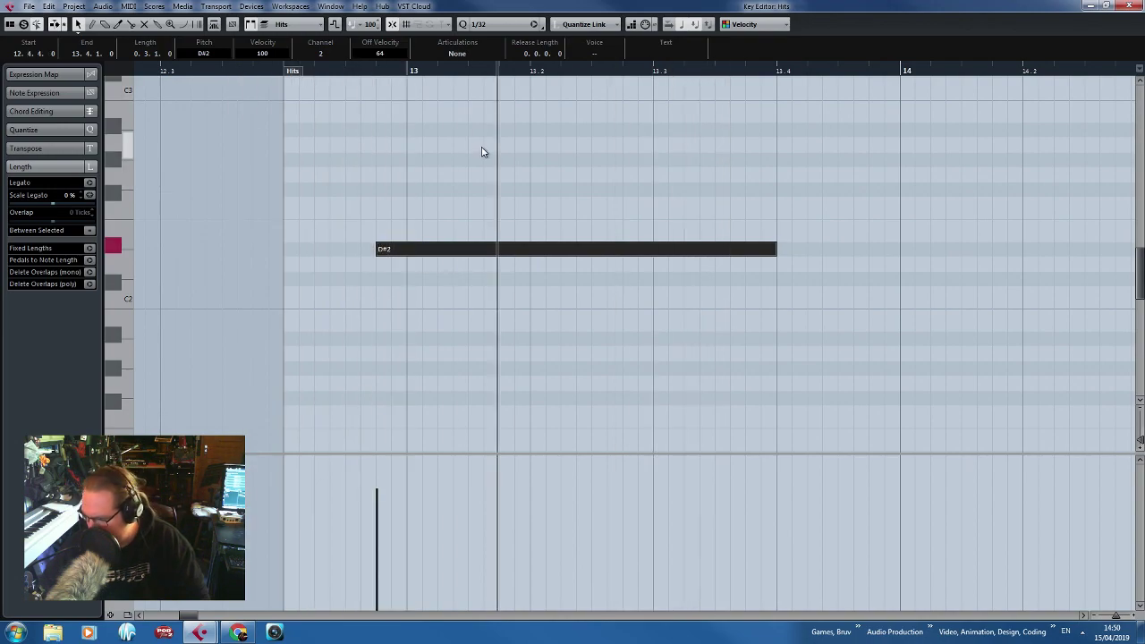
pyautogui.press('g')
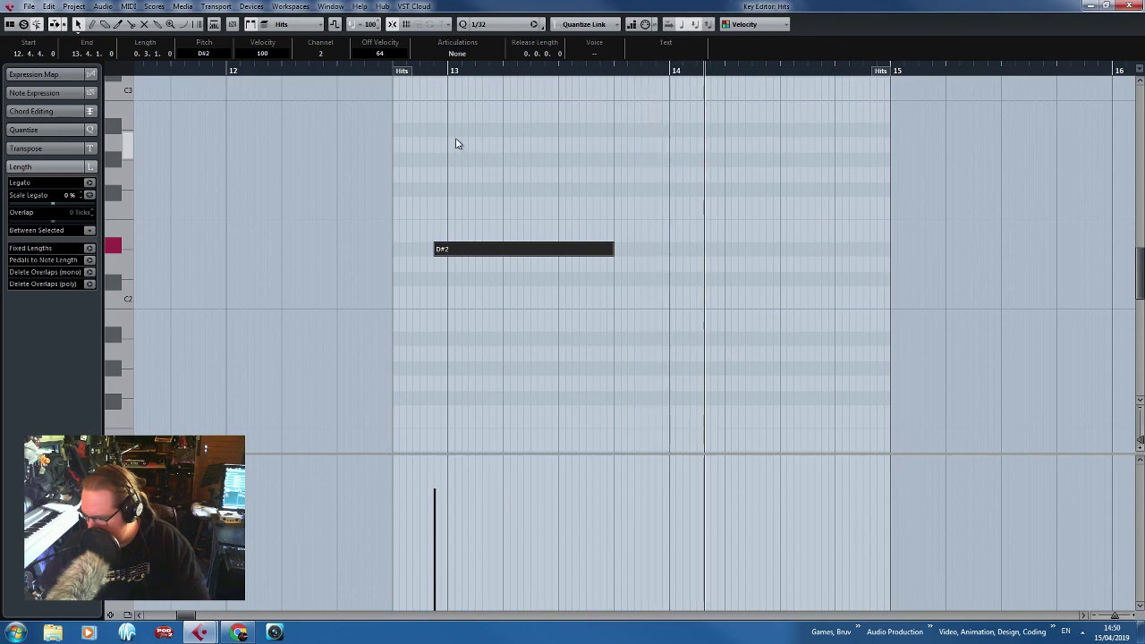
pyautogui.moveTo(578, 251); pyautogui.dragTo(558, 250)
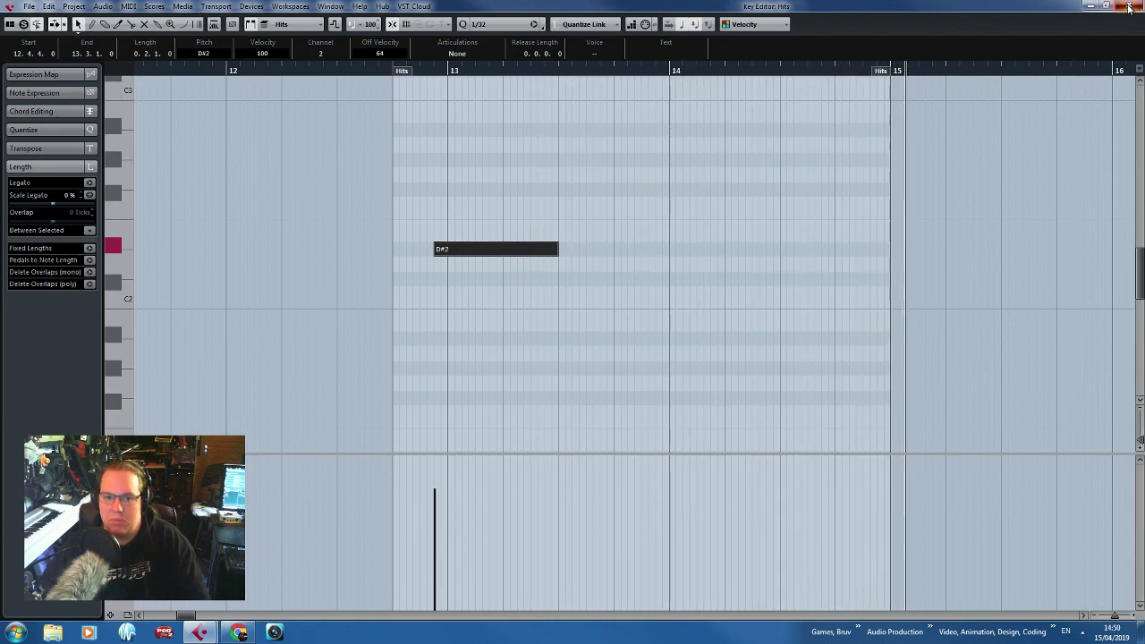
pyautogui.press('Escape')
# Duplicate the Hits (D) part under the G♭ chord and place the copy under the final C chord.
pyautogui.scroll(-1, 507, 267)
pyautogui.press('space')
pyautogui.moveTo(644, 229); pyautogui.dragTo(755, 189)
pyautogui.hotkey('ctrl', 'd')
pyautogui.scroll(2, 944, 198)
pyautogui.moveTo(927, 196); pyautogui.dragTo(998, 200)
# Open the part under the final C chord and move its note to F#2 at the start of bar 16.
pyautogui.doubleClick(925, 191)
pyautogui.moveTo(179, 263); pyautogui.dragTo(228, 215)
pyautogui.click(258, 191)
pyautogui.hscroll(-3, 527, 230)
pyautogui.click(561, 217)
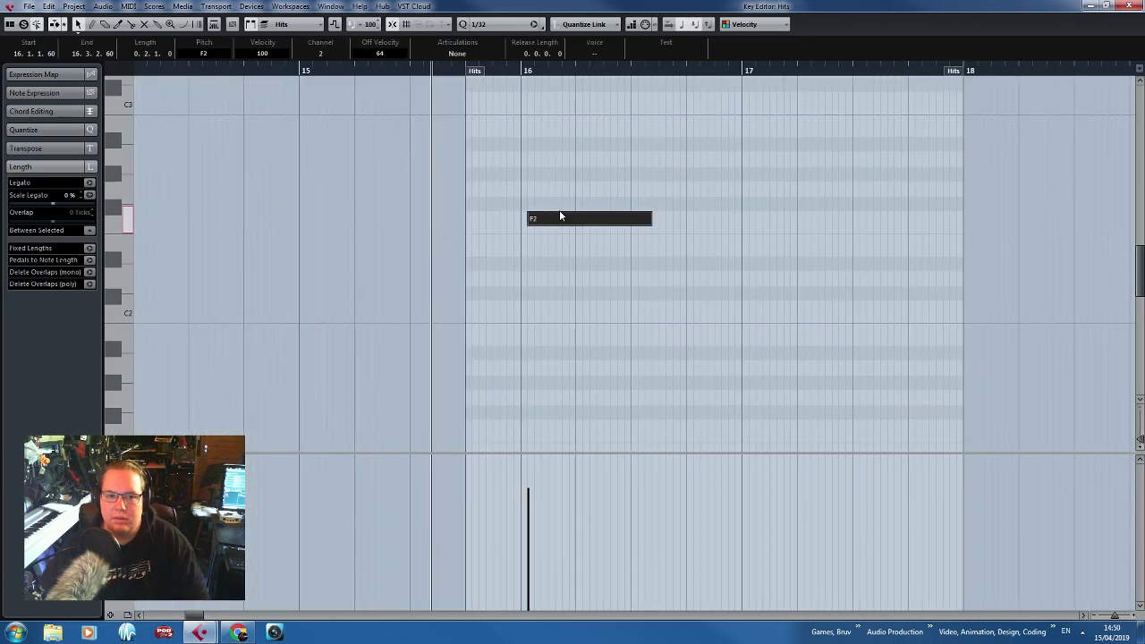
pyautogui.moveTo(561, 215); pyautogui.dragTo(557, 209)
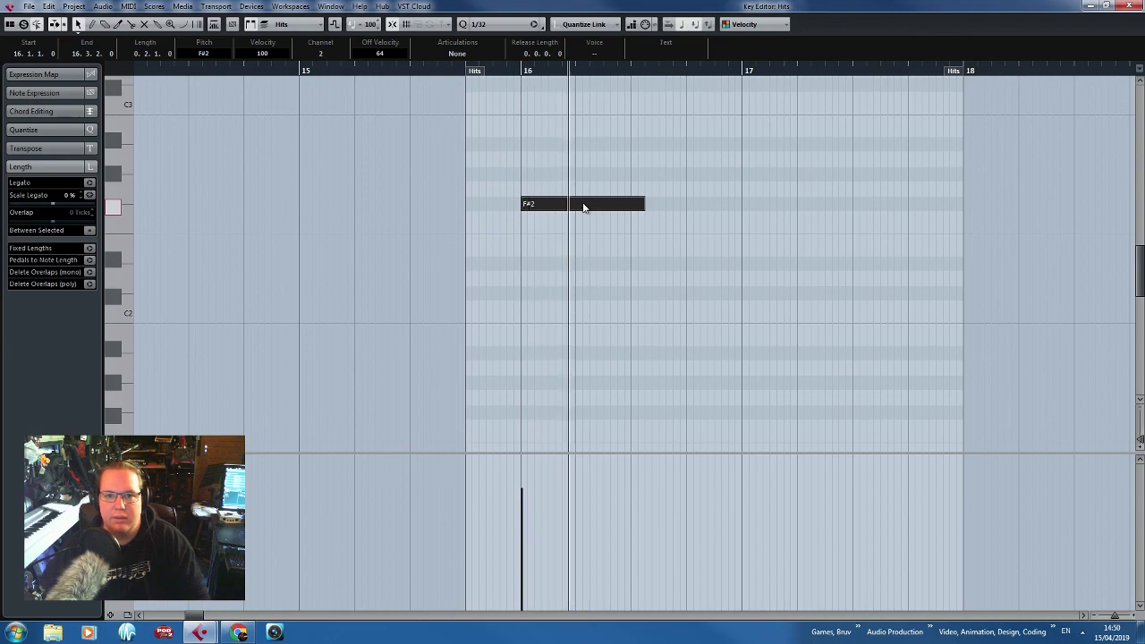
# Try the F#2 note at beat 15.4, settle it about a 1/32 note before bar 16 and audition it.
pyautogui.moveTo(593, 209); pyautogui.dragTo(530, 214)
pyautogui.press('space')
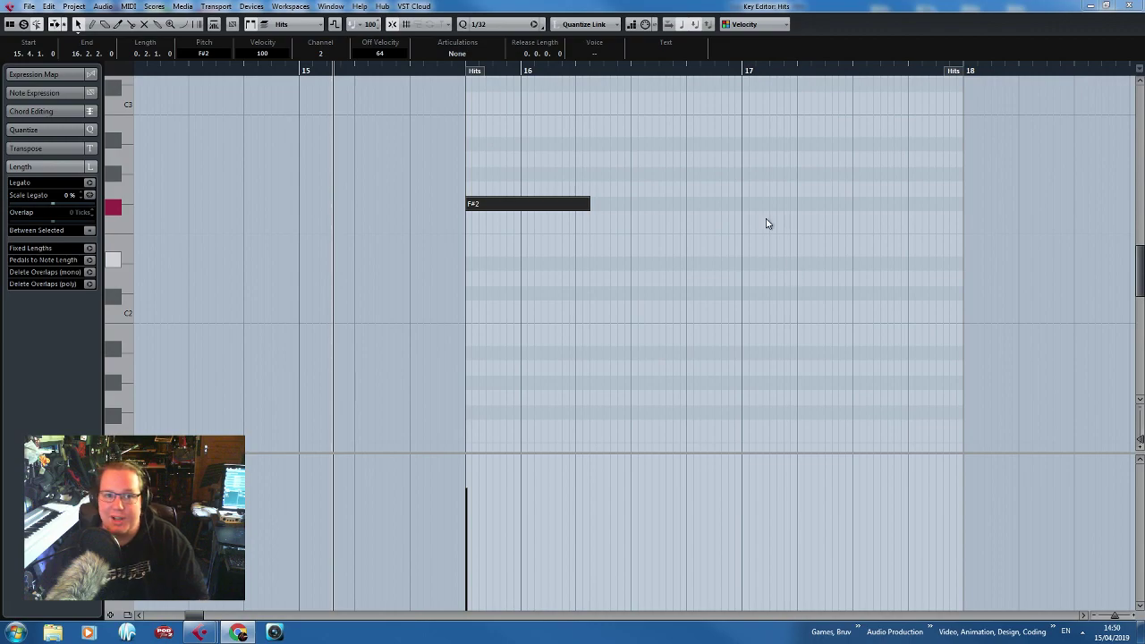
pyautogui.doubleClick(426, 67)
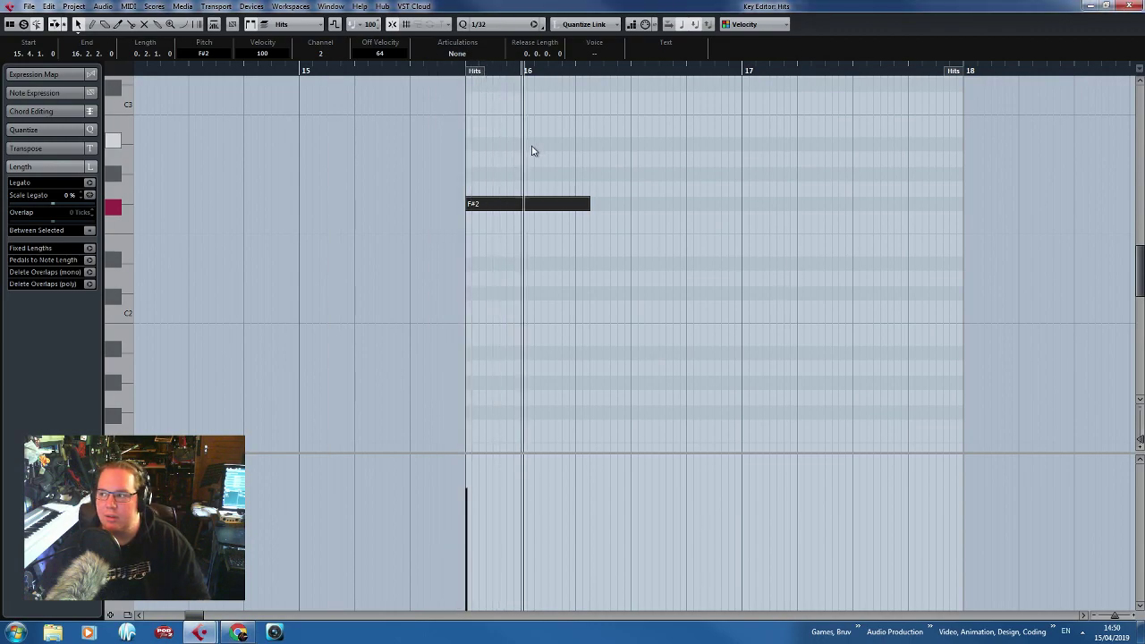
pyautogui.moveTo(504, 202); pyautogui.dragTo(551, 212)
pyautogui.press('space')
pyautogui.press('space')
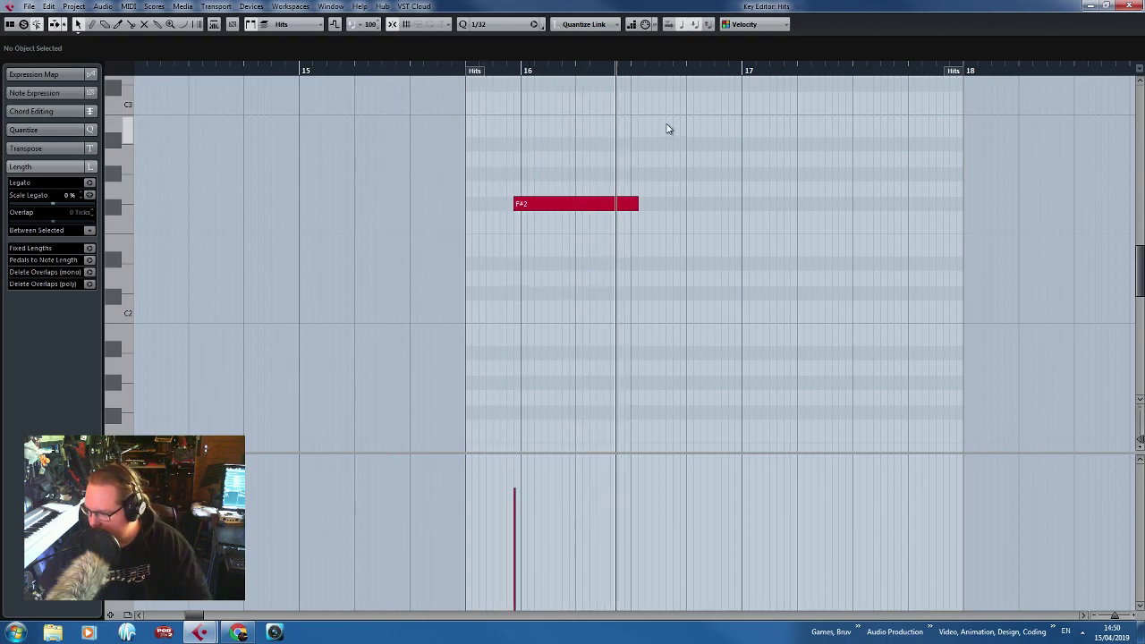
pyautogui.press('g')
pyautogui.press('g')
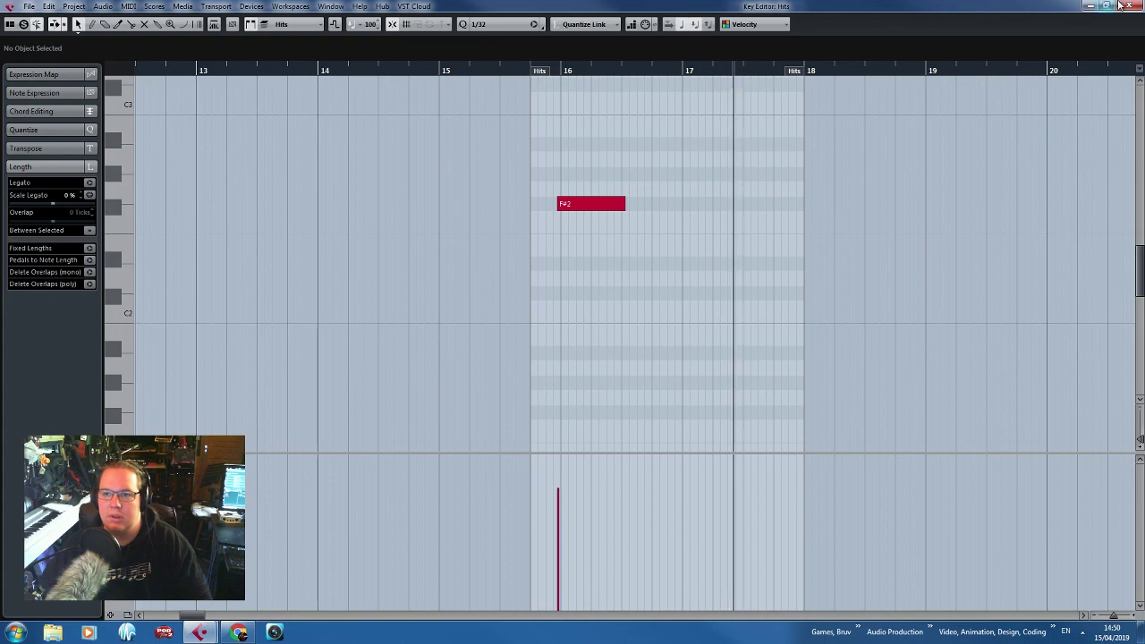
# Close the Key Editor, trim the last Hits (D) part to the end of the piano part and play from the start.
pyautogui.click(1129, 5)
pyautogui.press('g')
pyautogui.hscroll(-3, 868, 295)
pyautogui.press('h')
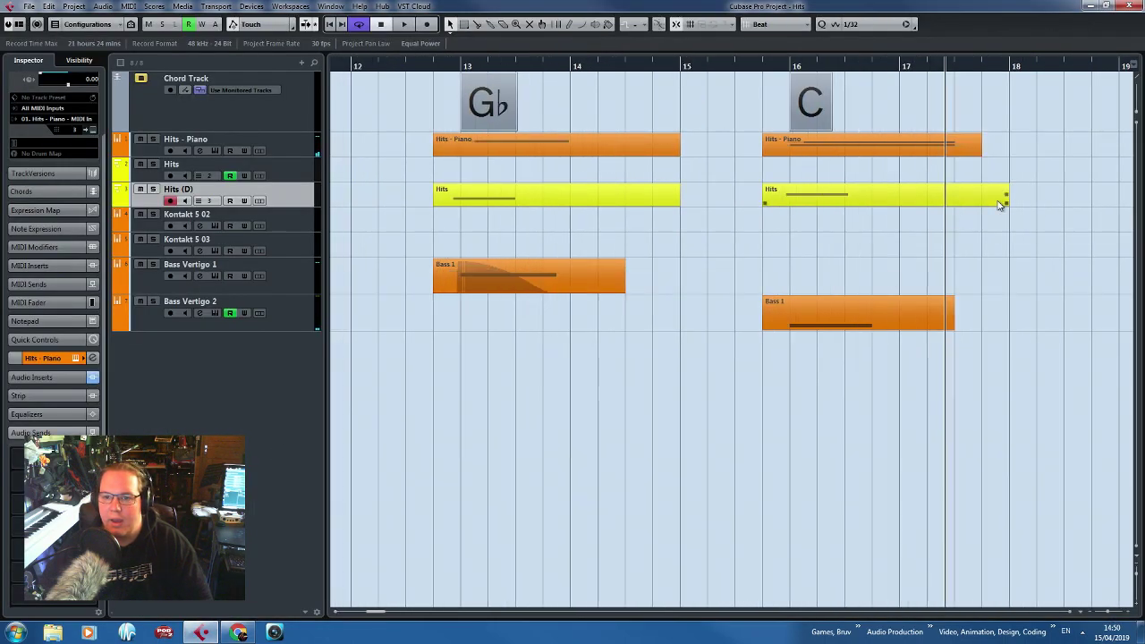
pyautogui.moveTo(1005, 202); pyautogui.dragTo(975, 222)
pyautogui.press('g')
pyautogui.press('g')
pyautogui.press('g')
pyautogui.hscroll(-2, 730, 499)
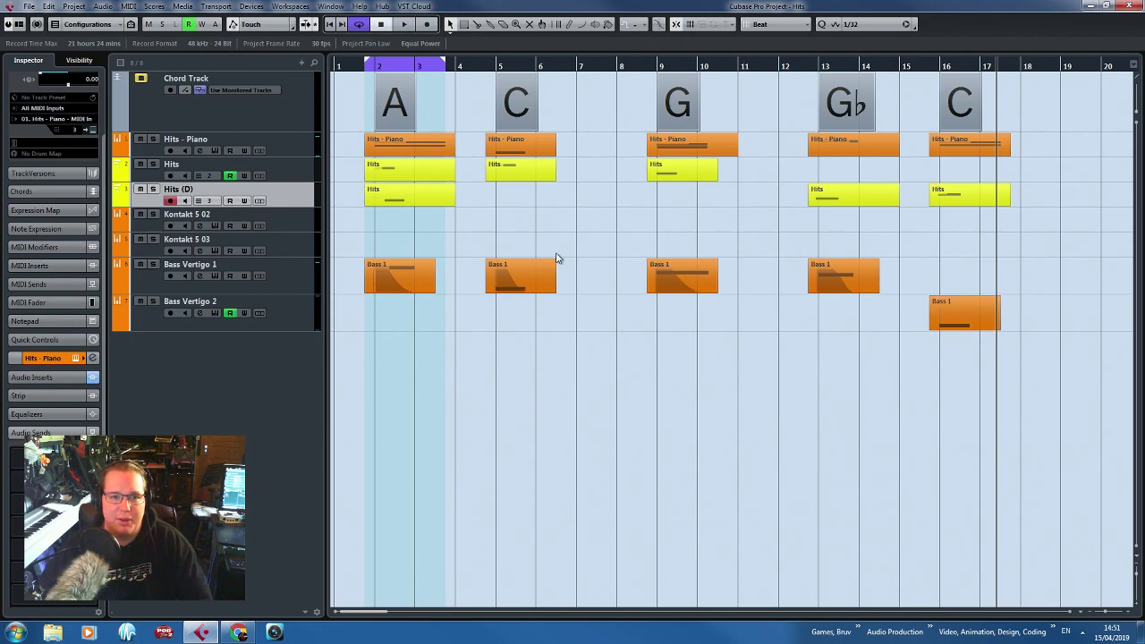
pyautogui.press('space')
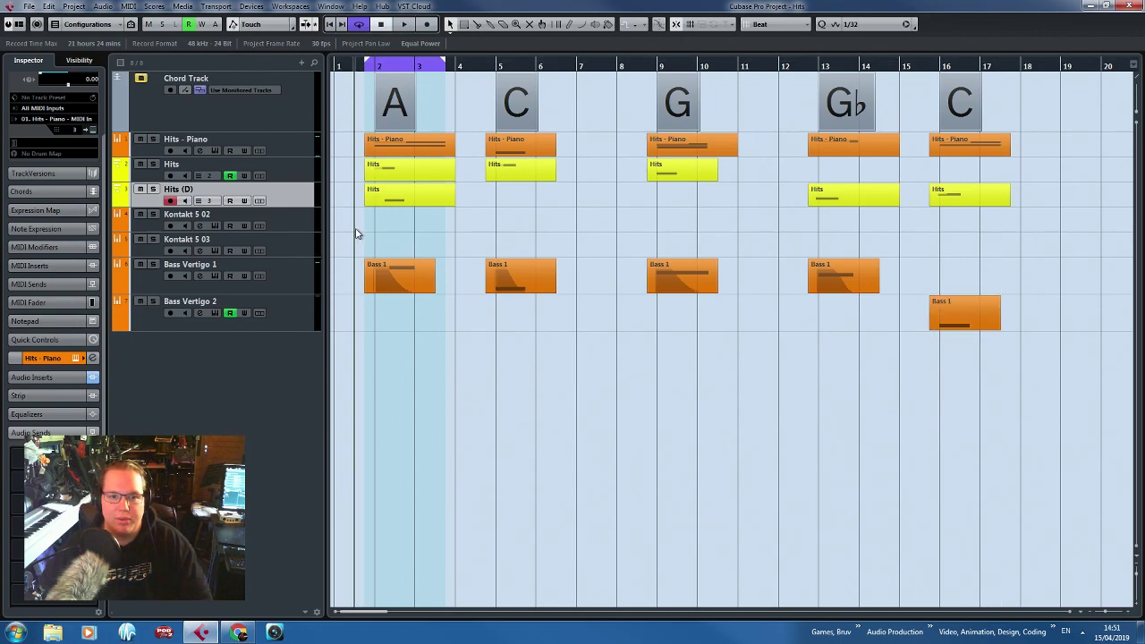
# Play the arrangement from the A chord through the G♭ chord to audition the layered hits, and select the Hits (D) part under G♭.
pyautogui.press('h')
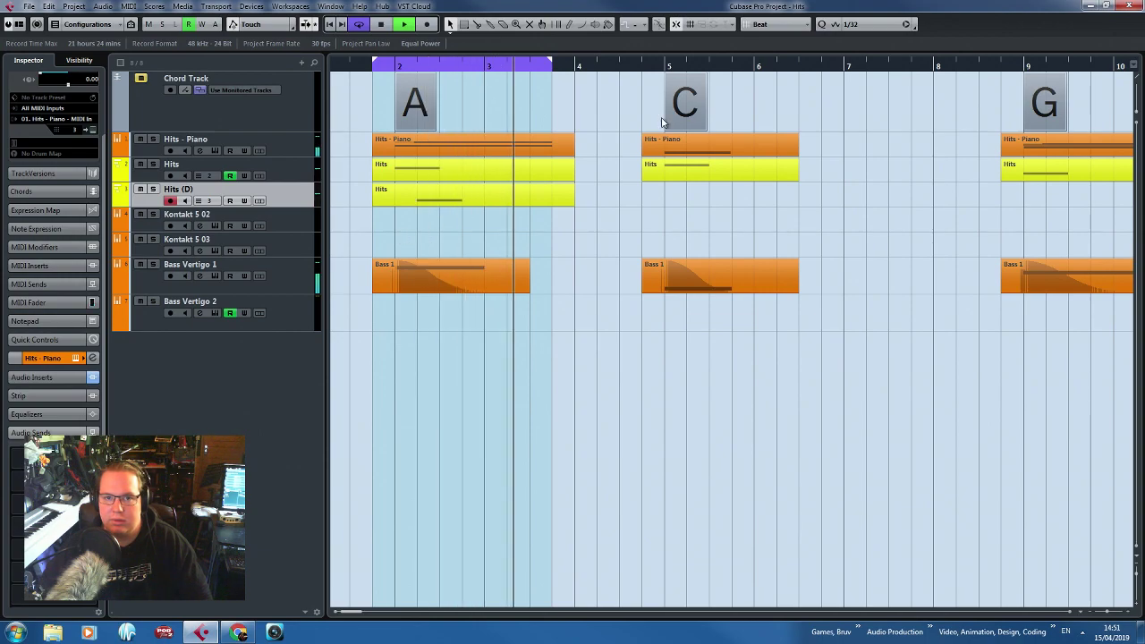
pyautogui.click(623, 271)
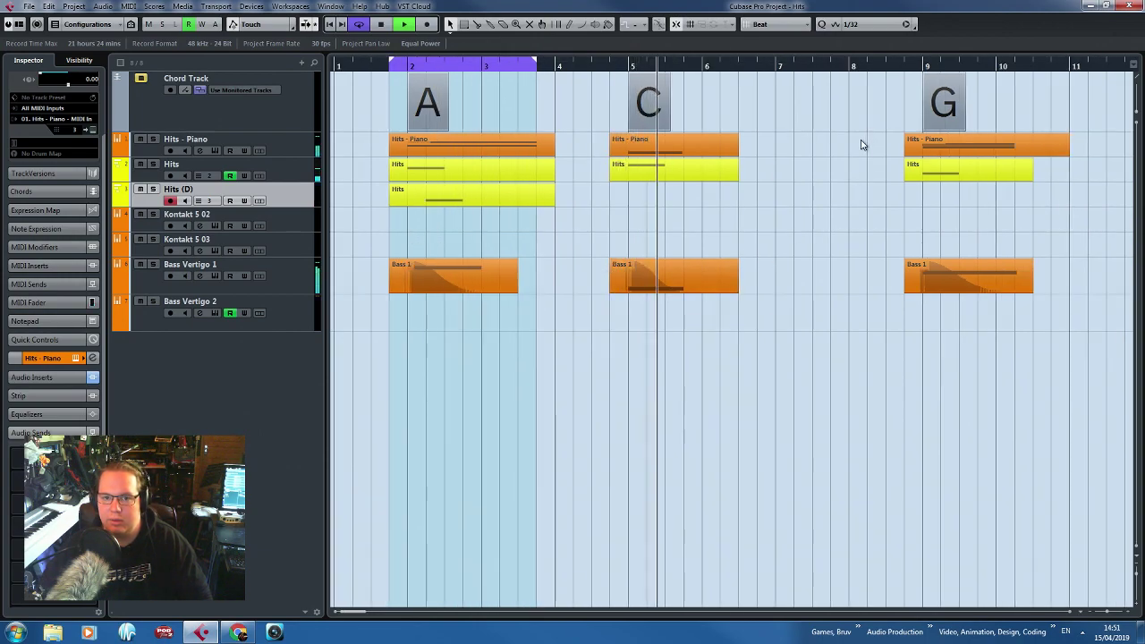
pyautogui.click(888, 64)
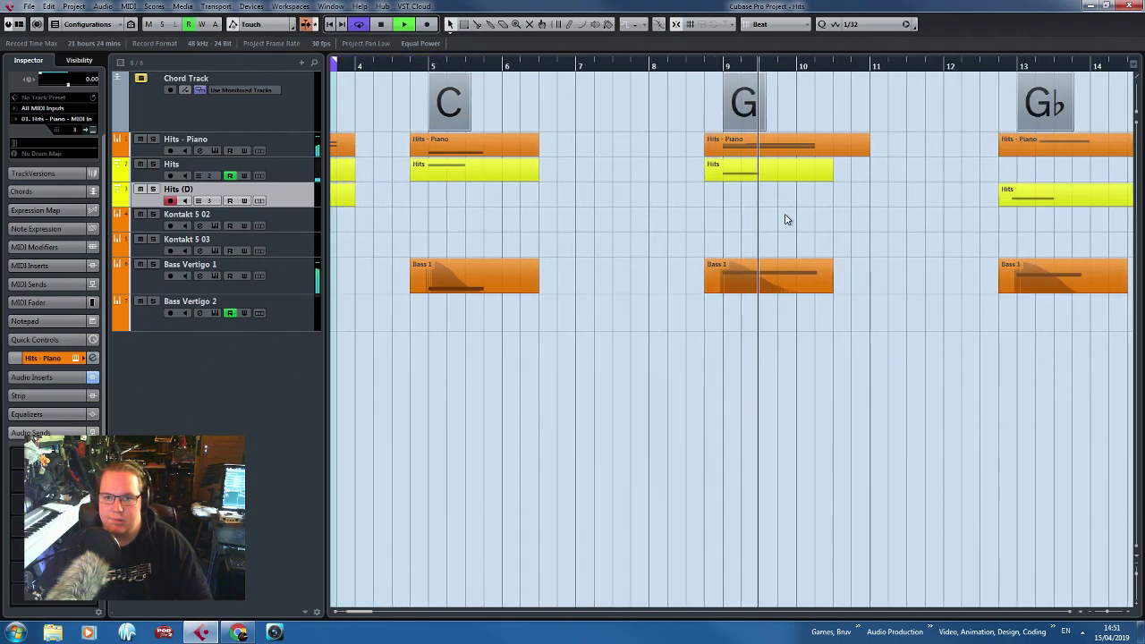
pyautogui.click(982, 65)
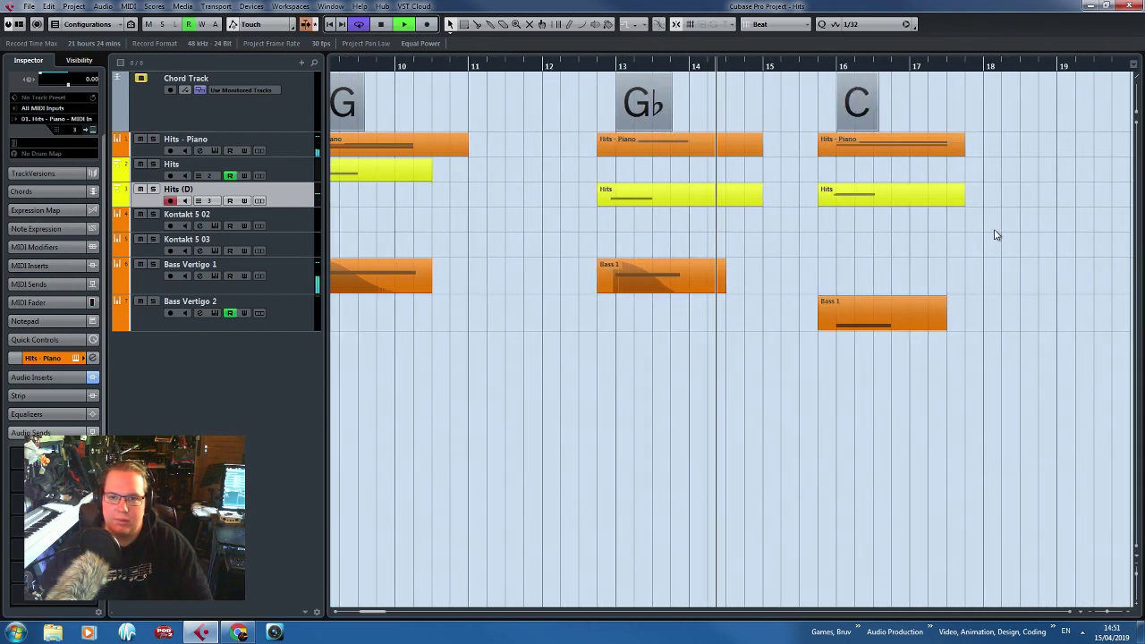
pyautogui.press('space')
pyautogui.click(618, 192)
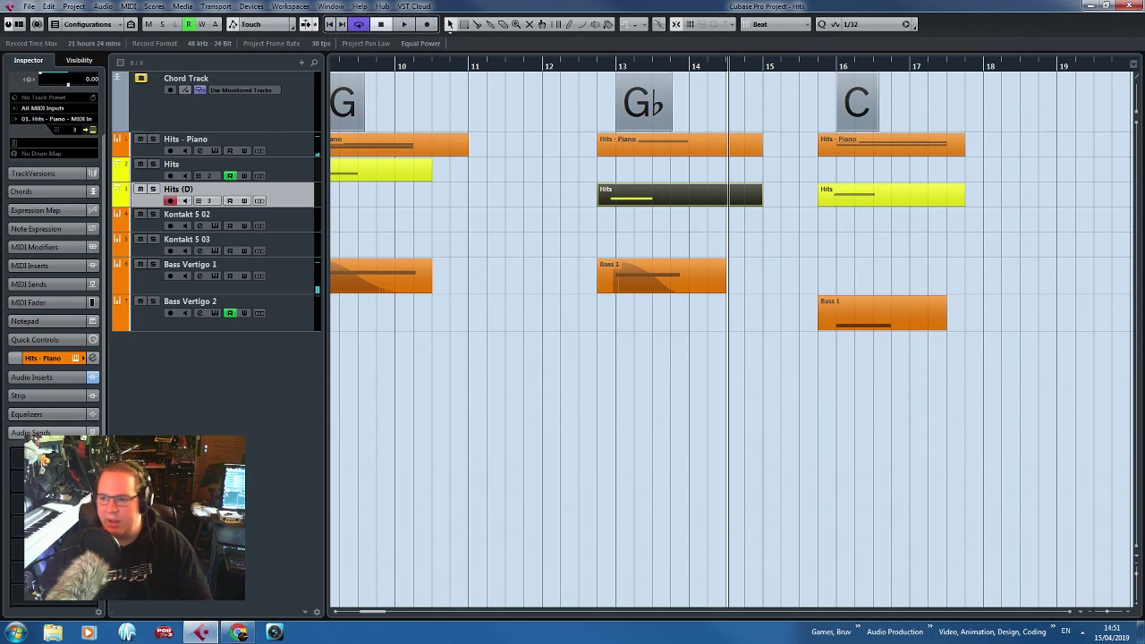
# Open the Hits - Piano instrument and play the final C hit from just before bar 16.
pyautogui.click(215, 152)
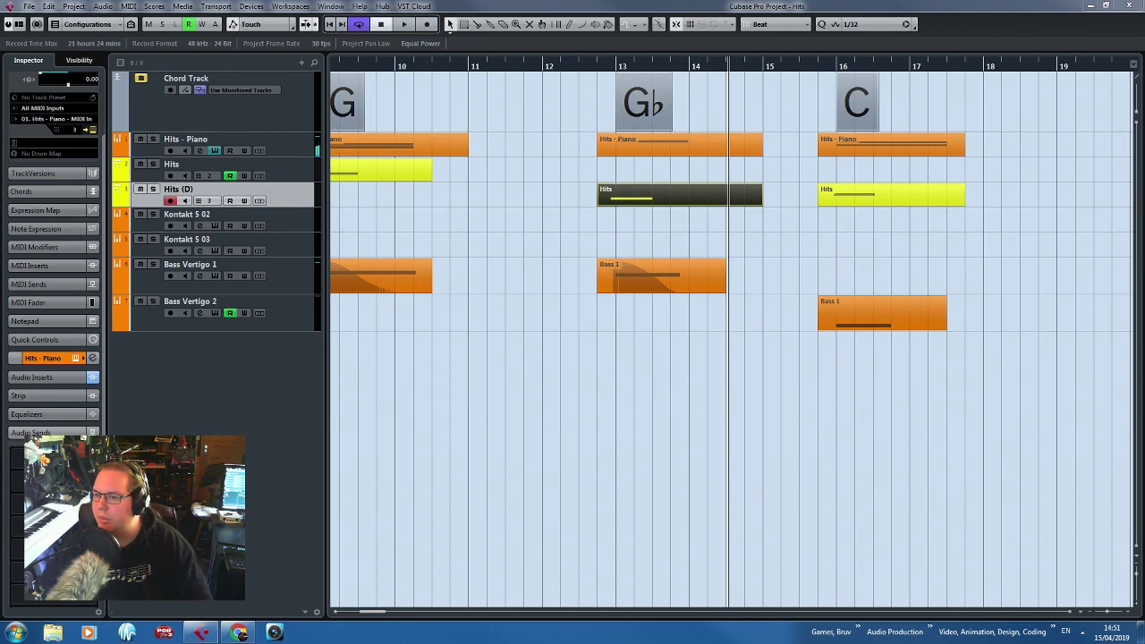
pyautogui.click(819, 63)
pyautogui.press('space')
pyautogui.hotkey('shift', 'f')
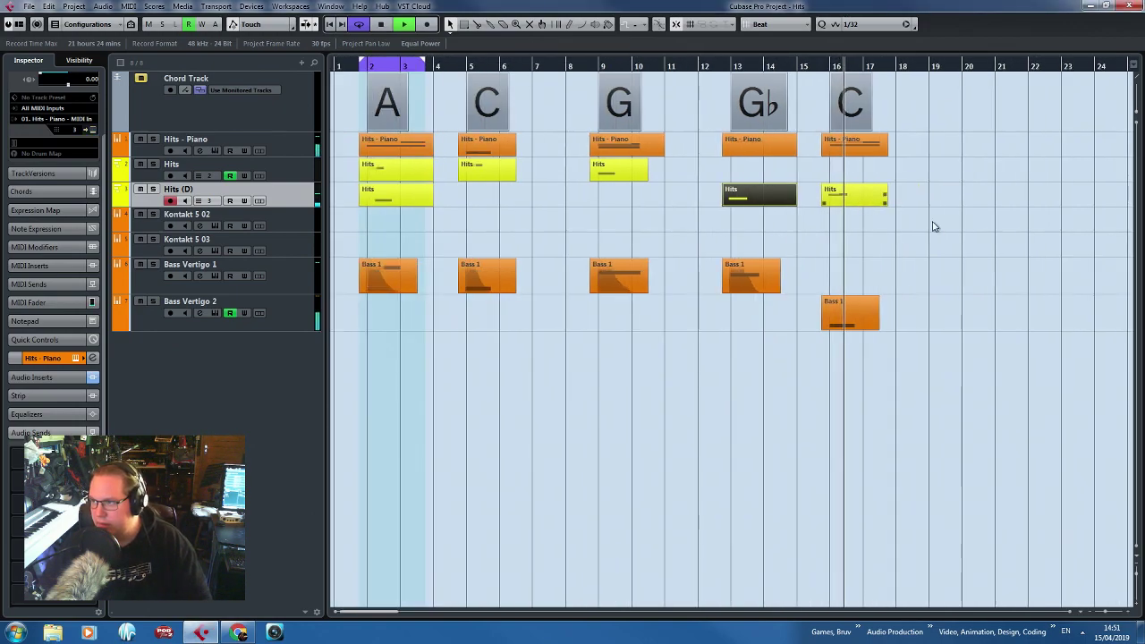
pyautogui.press('space')
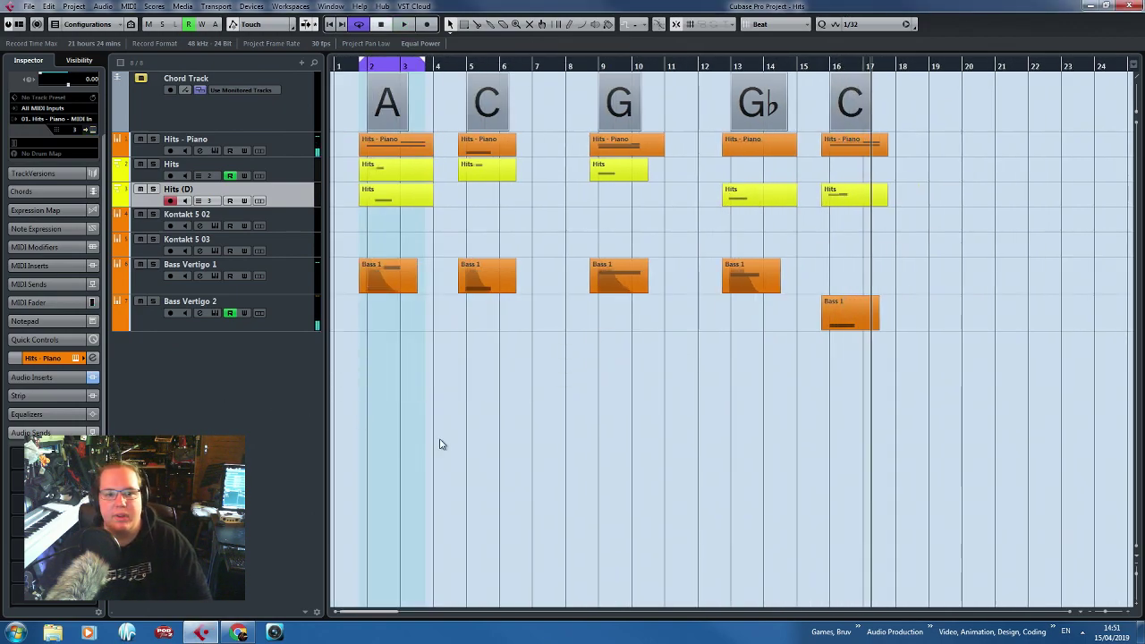
# Set the playhead before the A chord and open the Kontakt 5 02 track's instrument window over the arrangement.
pyautogui.press('h')
pyautogui.press('h')
pyautogui.click(369, 63)
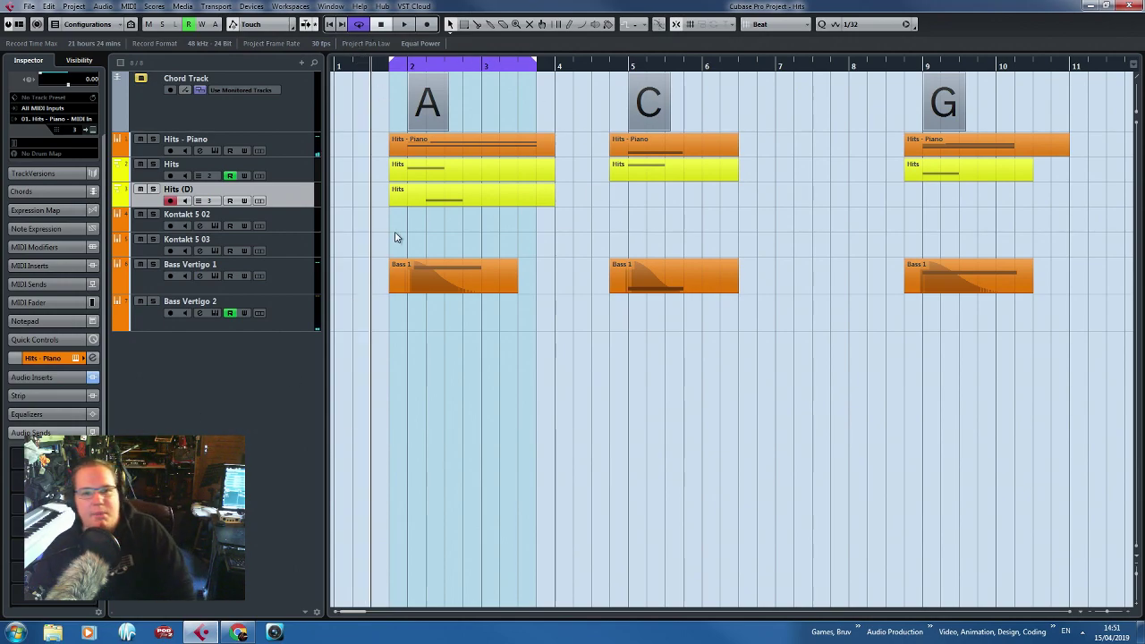
pyautogui.click(307, 221)
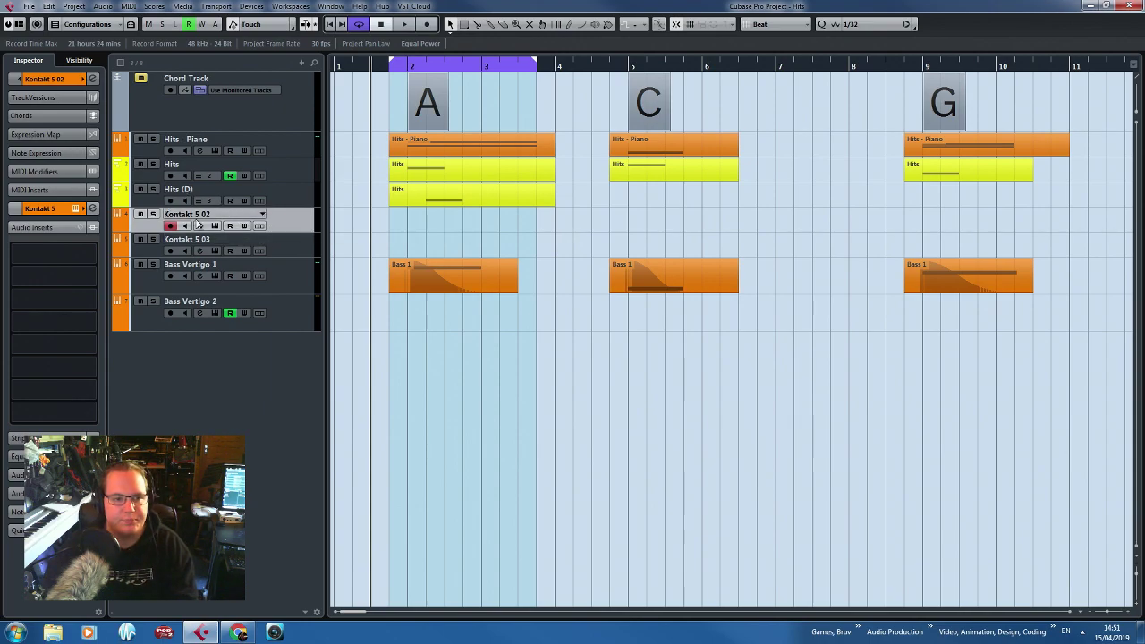
pyautogui.click(44, 79)
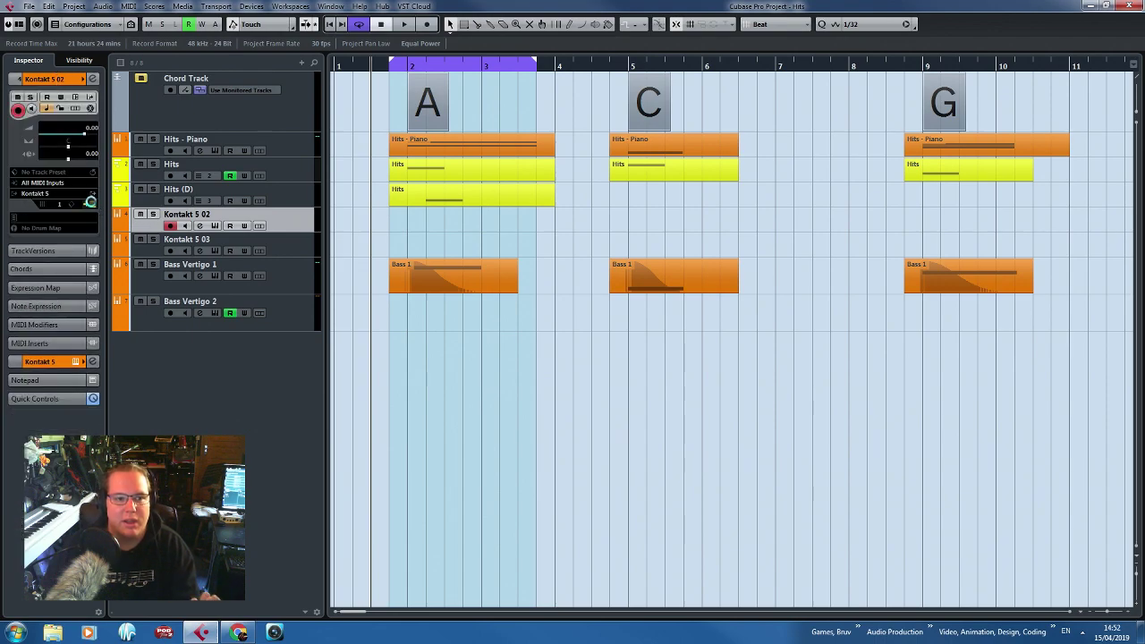
pyautogui.click(91, 204)
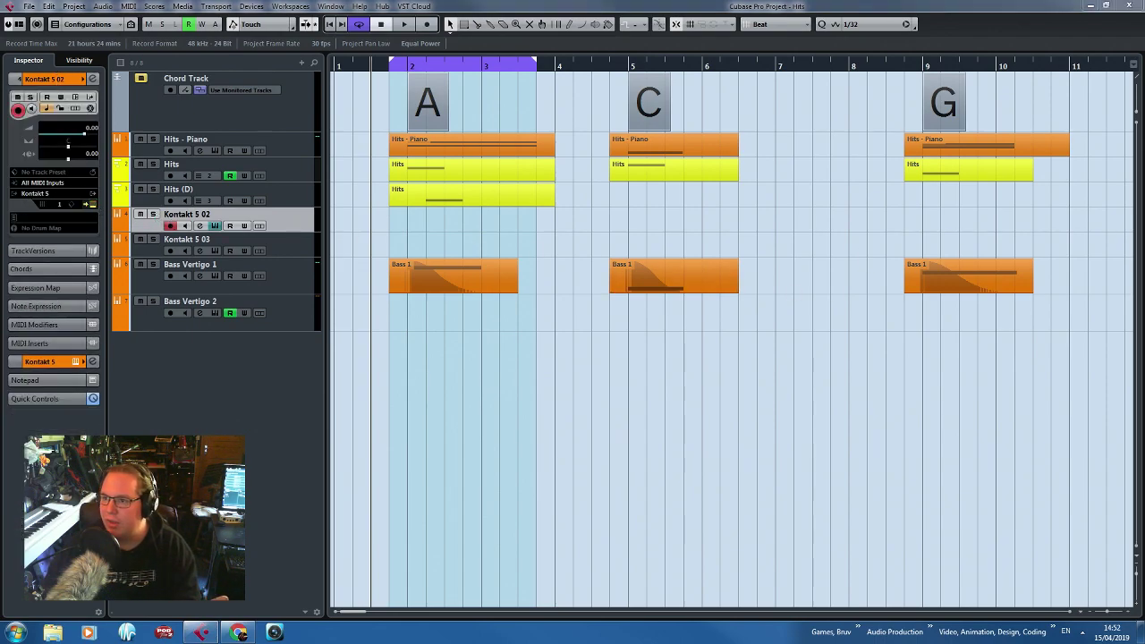
pyautogui.moveTo(1097, 8); pyautogui.dragTo(726, 40)
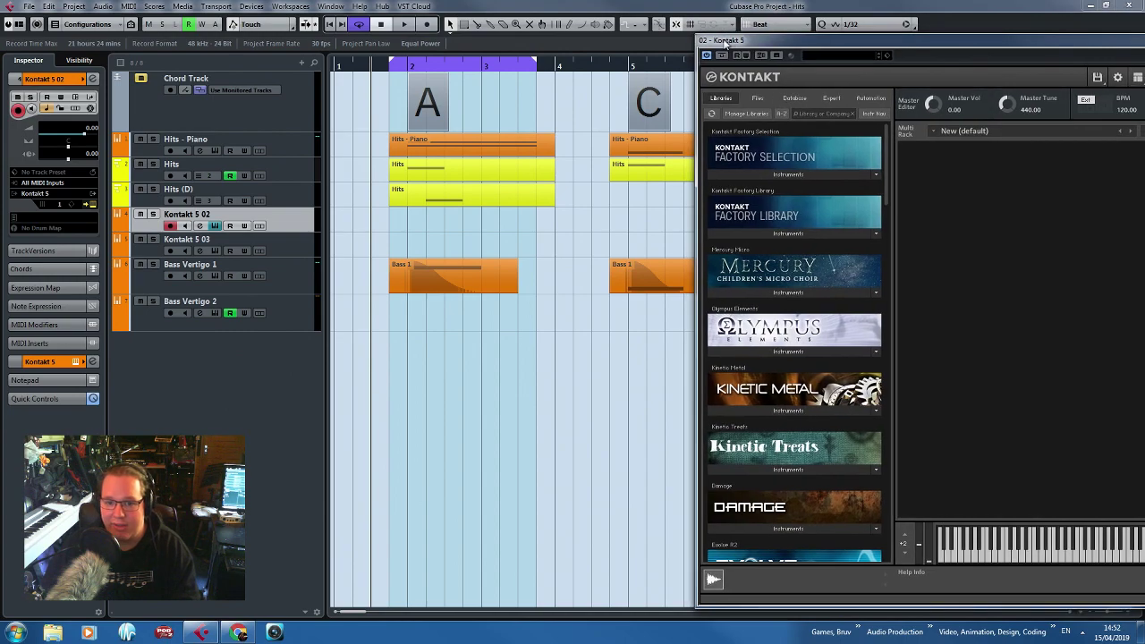
# Load Bowed Cymbals from the Kinetic Metal library, audition a note and close the Kontakt window.
pyautogui.click(788, 411)
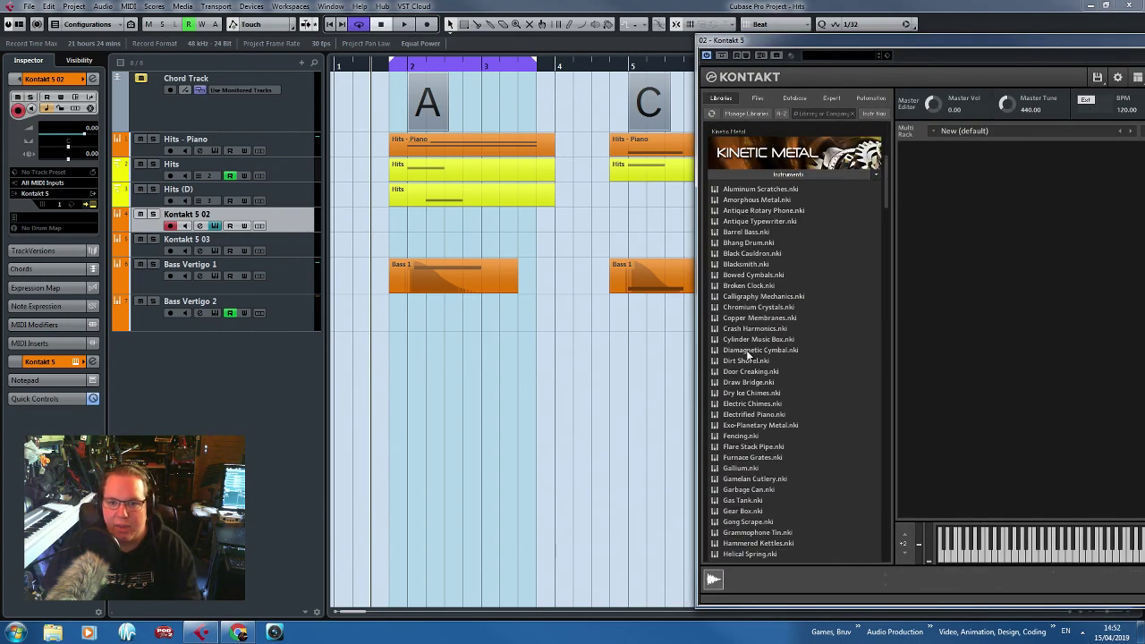
pyautogui.doubleClick(762, 277)
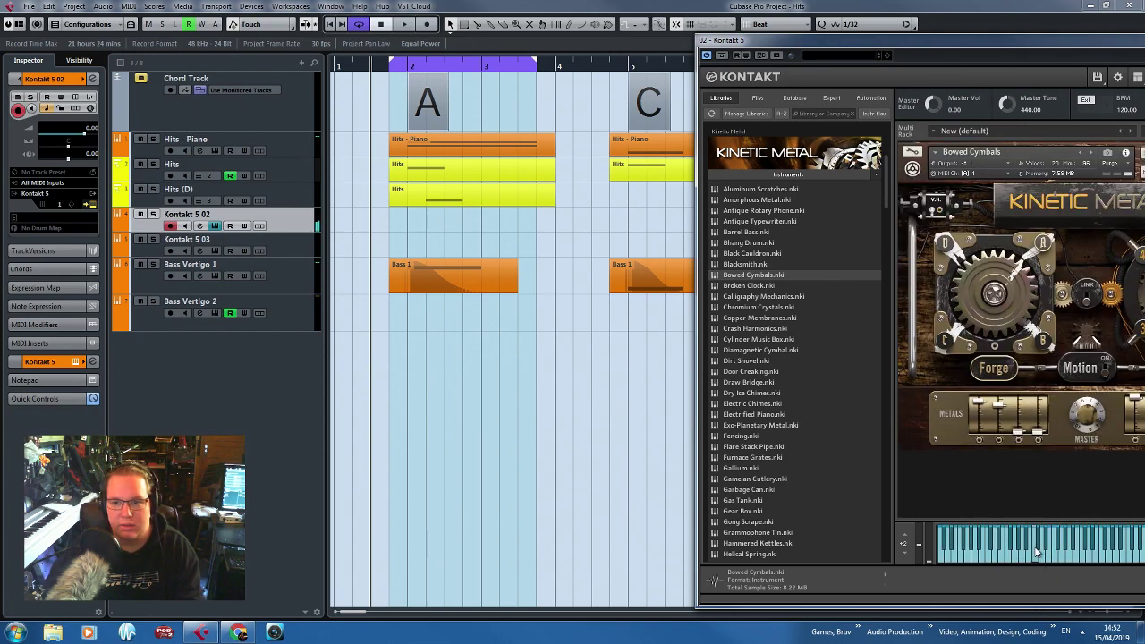
pyautogui.click(1038, 553)
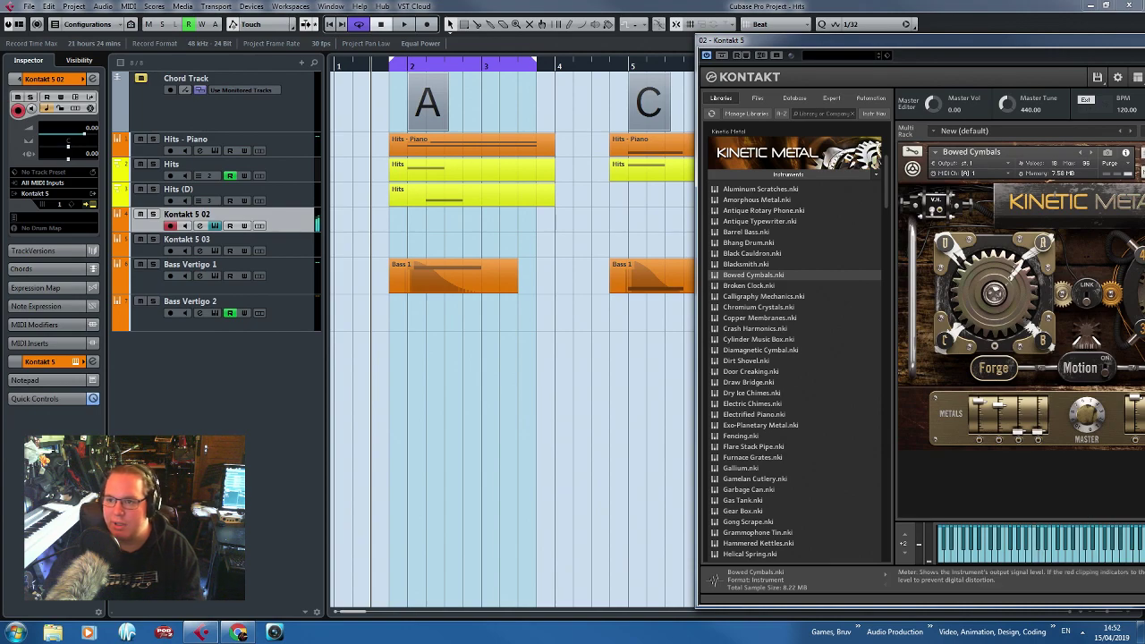
pyautogui.click(540, 373)
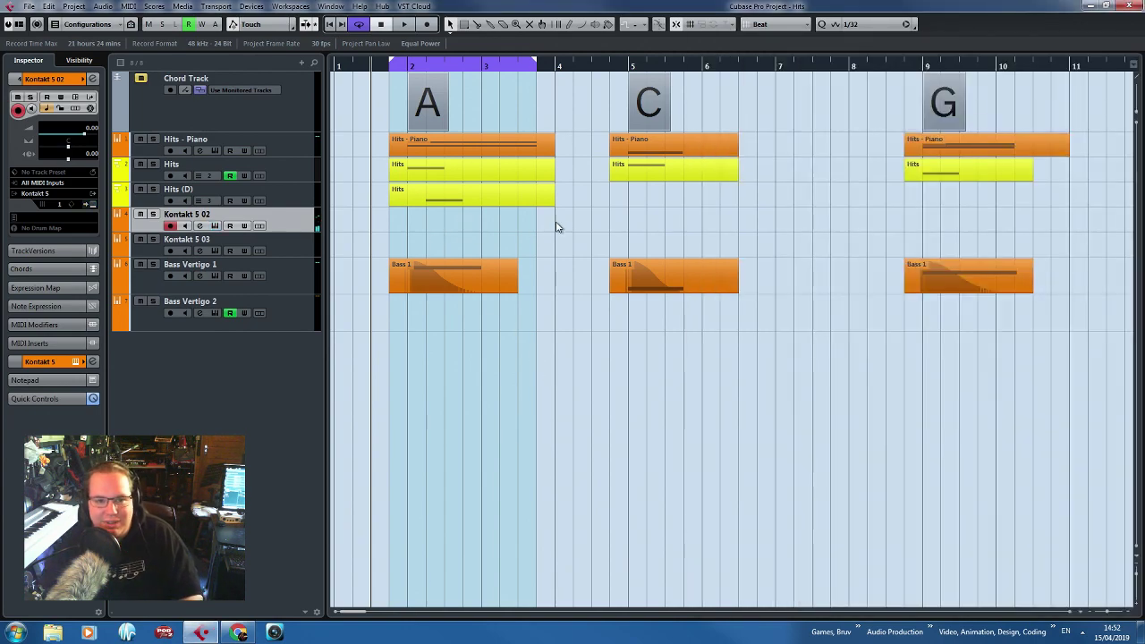
# Copy the Hits (D) part under the A chord to the Kontakt 5 02 track and rename that track Bowed Metal.
pyautogui.moveTo(542, 198); pyautogui.dragTo(426, 235)
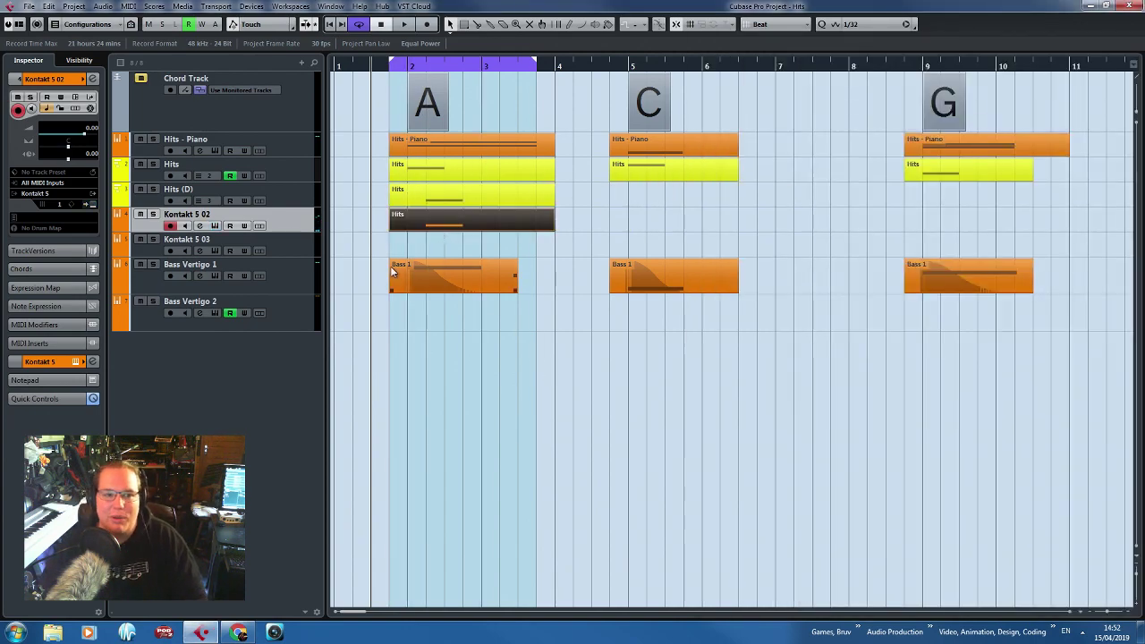
pyautogui.scroll(1, 391, 273)
pyautogui.doubleClick(186, 215)
pyautogui.write('Bo')
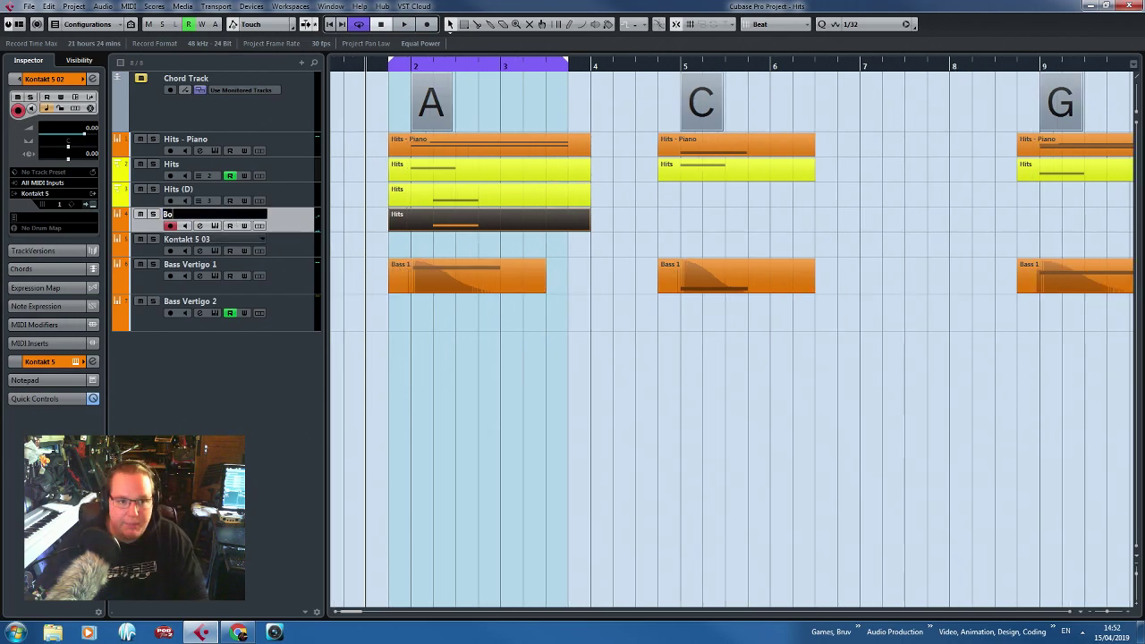
pyautogui.write('wed Metal')
pyautogui.press('Return')
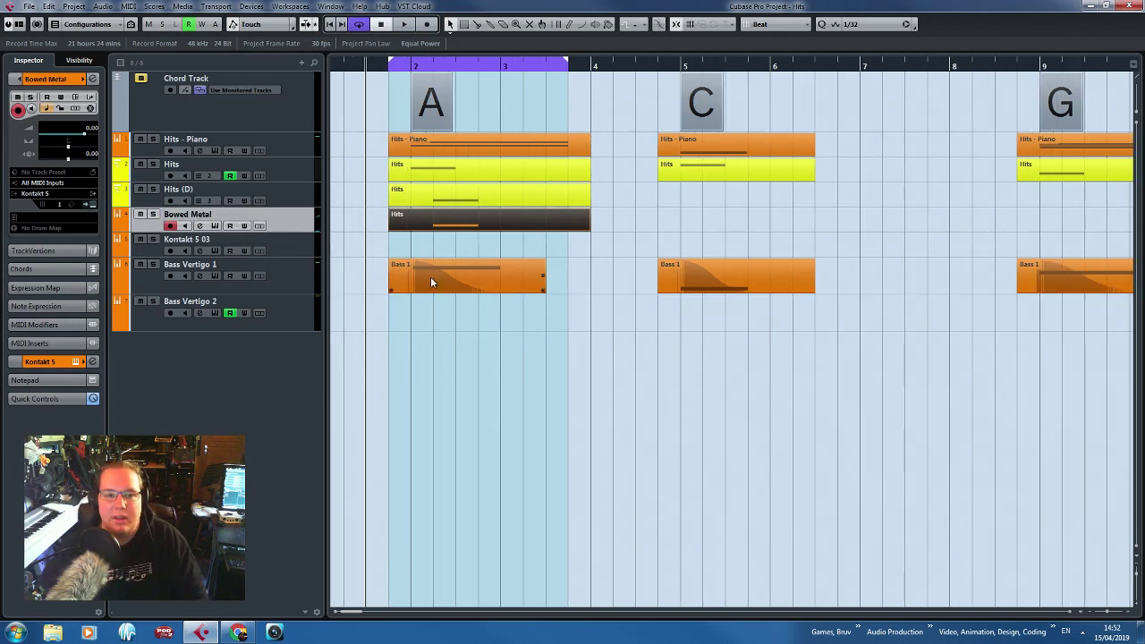
# Open the Bowed Metal part and move its note to A1 at the start of bar 2.
pyautogui.scroll(1, 430, 276)
pyautogui.doubleClick(405, 225)
pyautogui.scroll(3, 176, 187)
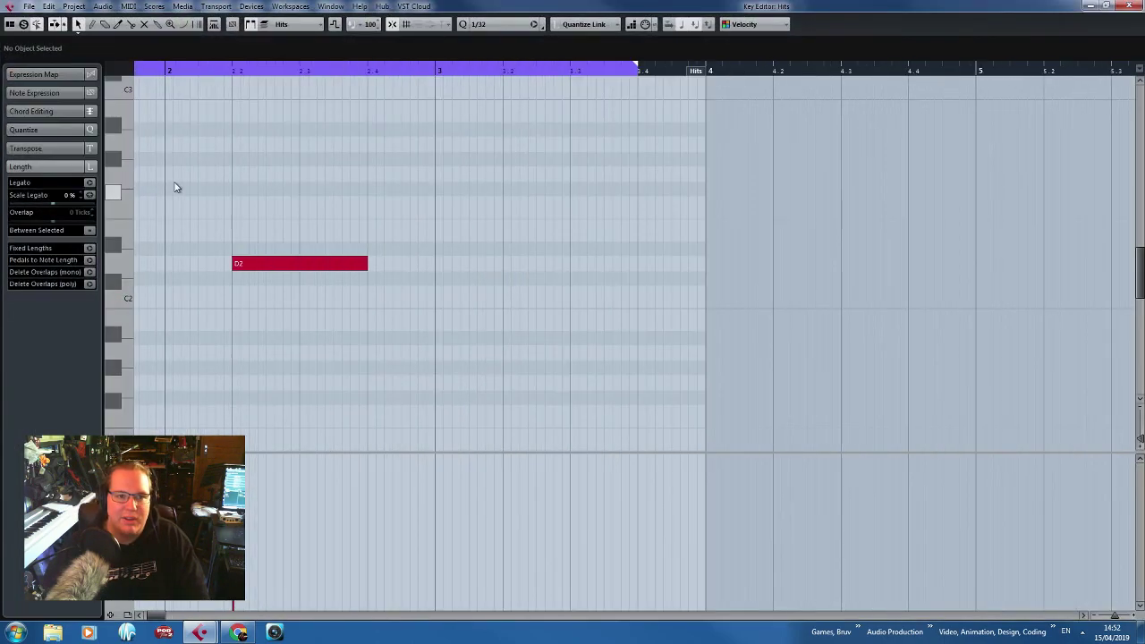
pyautogui.moveTo(545, 268); pyautogui.dragTo(423, 269)
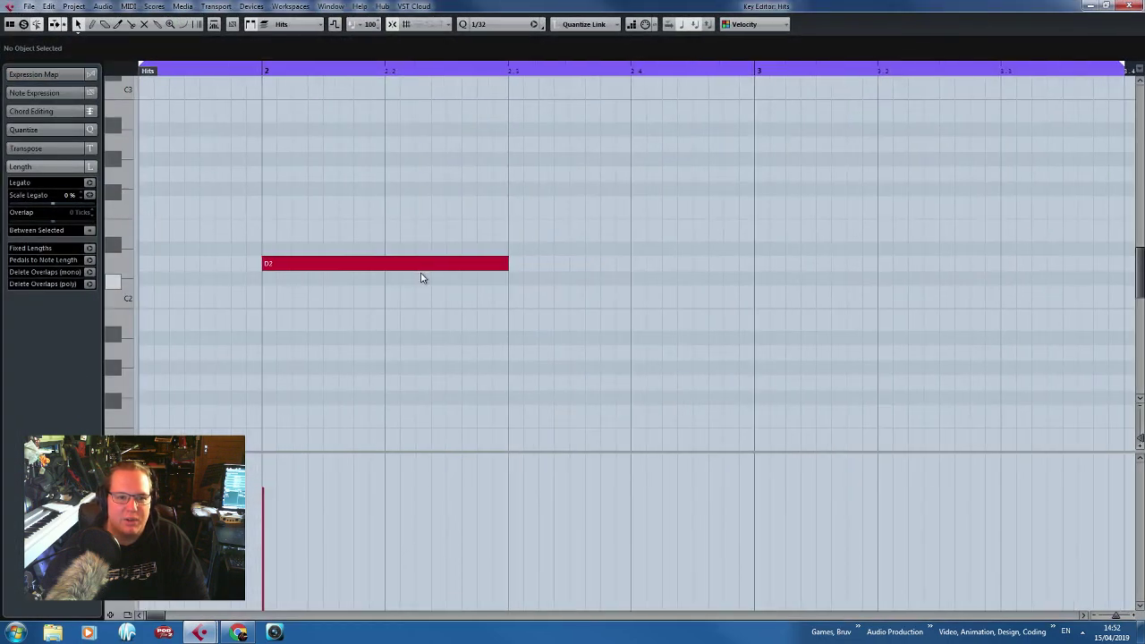
pyautogui.moveTo(422, 276); pyautogui.dragTo(378, 345)
# Return to the arrangement and play the A hit to audition the bowed metal layer.
pyautogui.press('g')
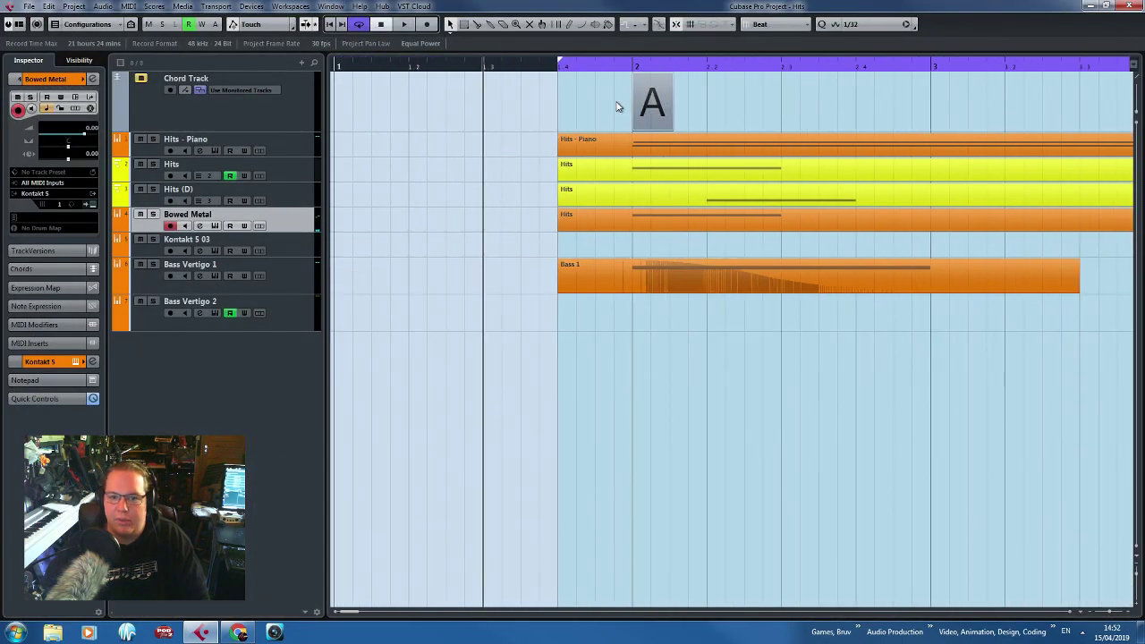
pyautogui.press('space')
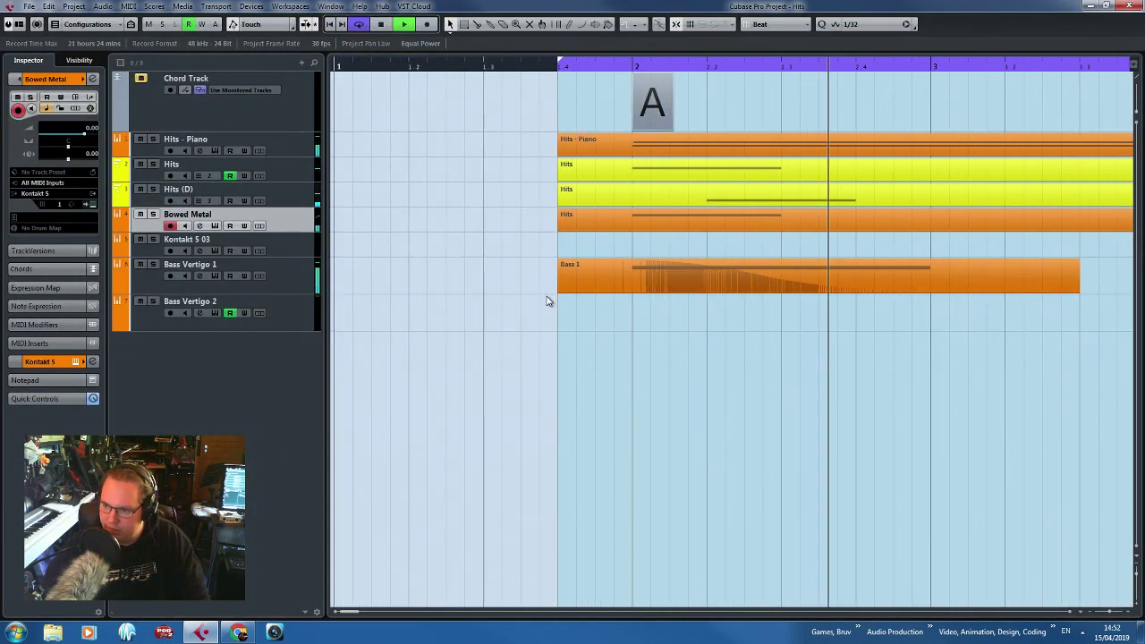
pyautogui.press('g')
pyautogui.press('space')
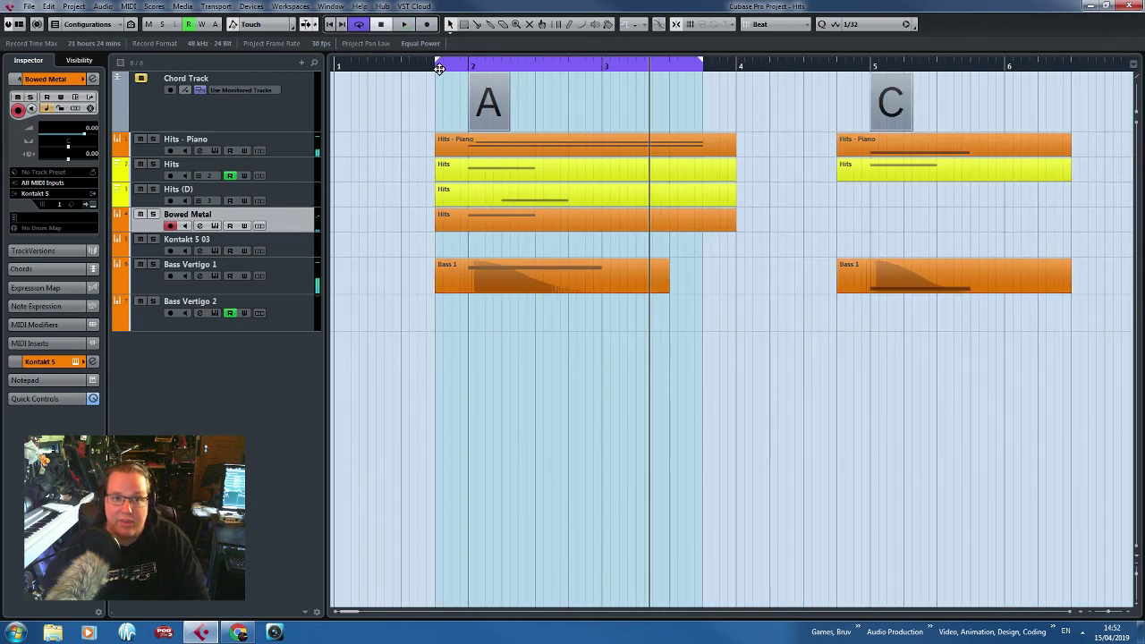
# Extend the cycle range back to beat 1.3 and lengthen the A1 note backwards to about a 1/16 note after that beat.
pyautogui.moveTo(438, 64); pyautogui.dragTo(401, 64)
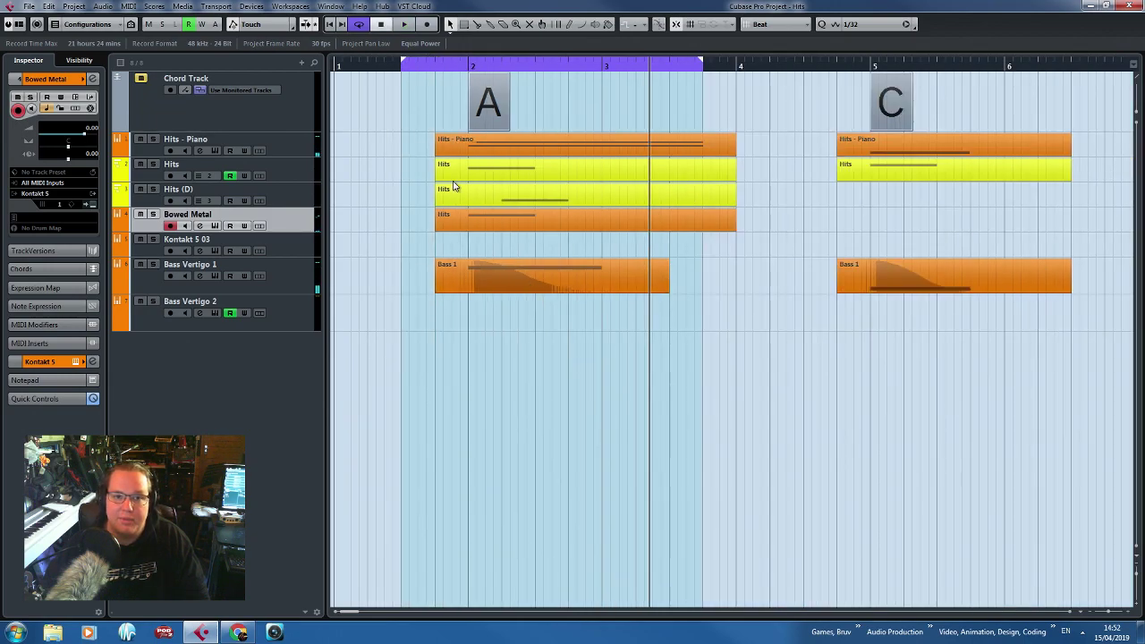
pyautogui.doubleClick(437, 228)
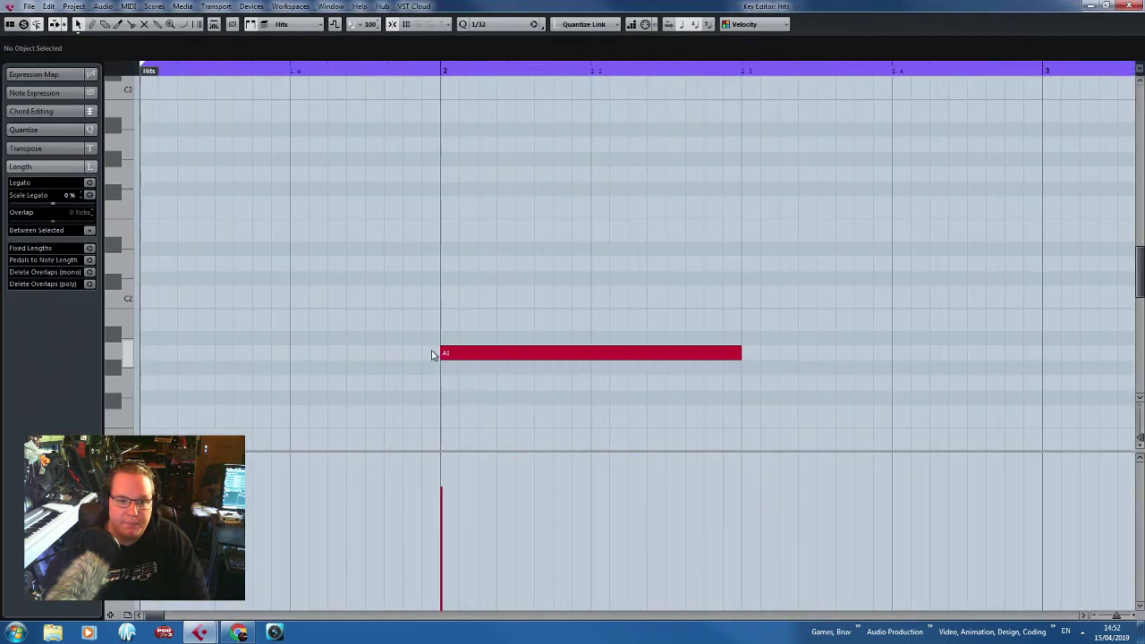
pyautogui.moveTo(431, 354); pyautogui.dragTo(179, 356)
pyautogui.click(207, 312)
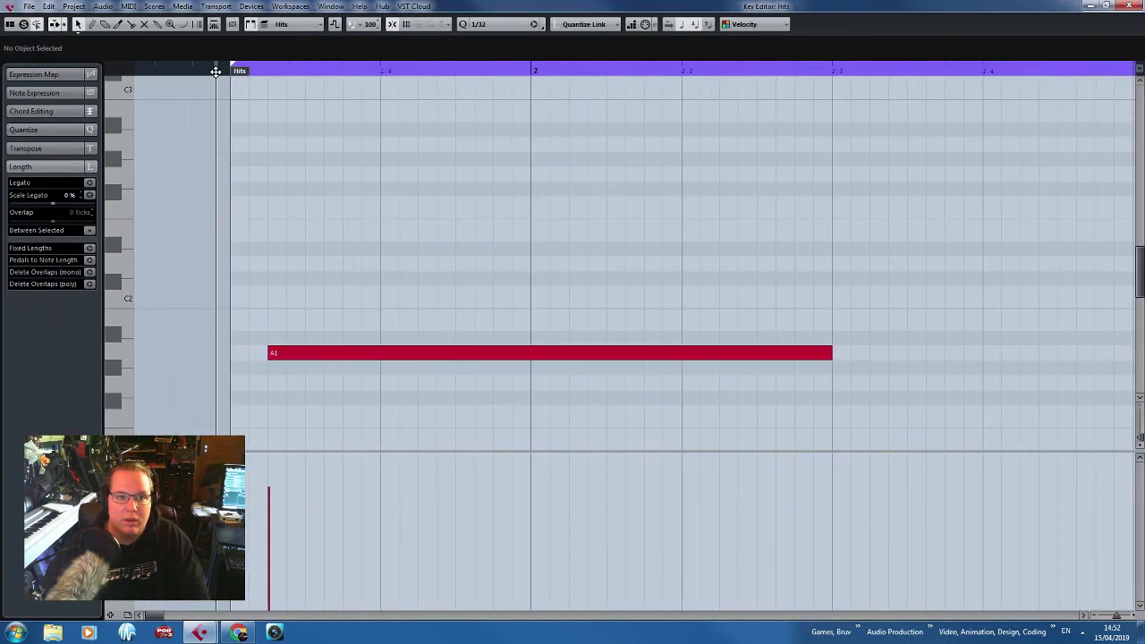
# Play the A hit with the lengthened bowed note, closing the Key Editor while listening.
pyautogui.press('space')
pyautogui.scroll(-2, 378, 242)
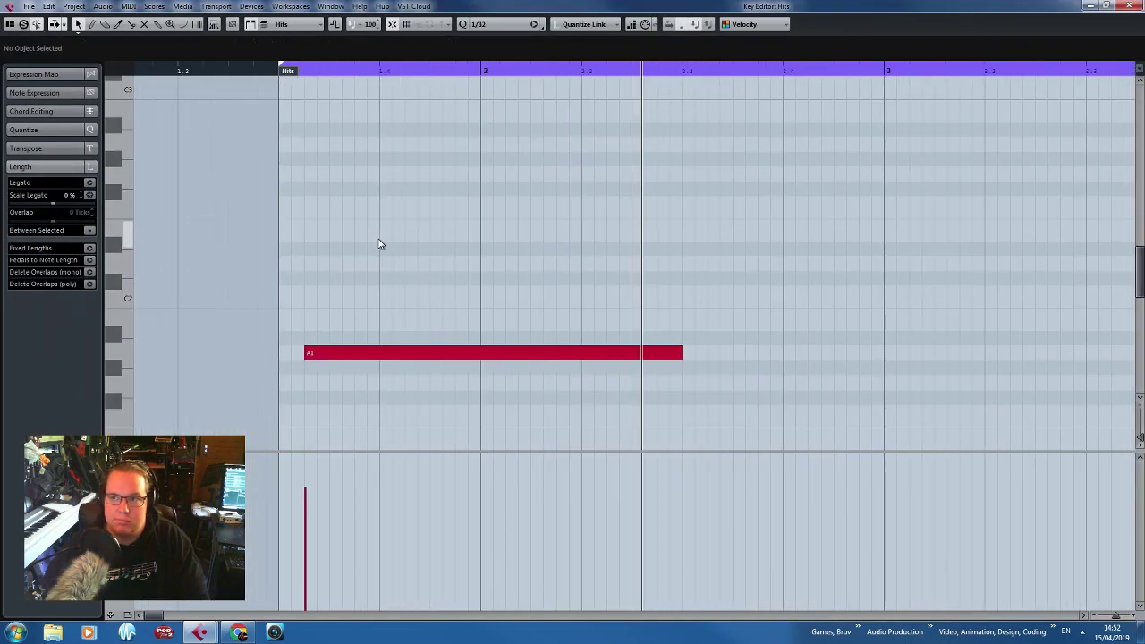
pyautogui.scroll(-3, 366, 255)
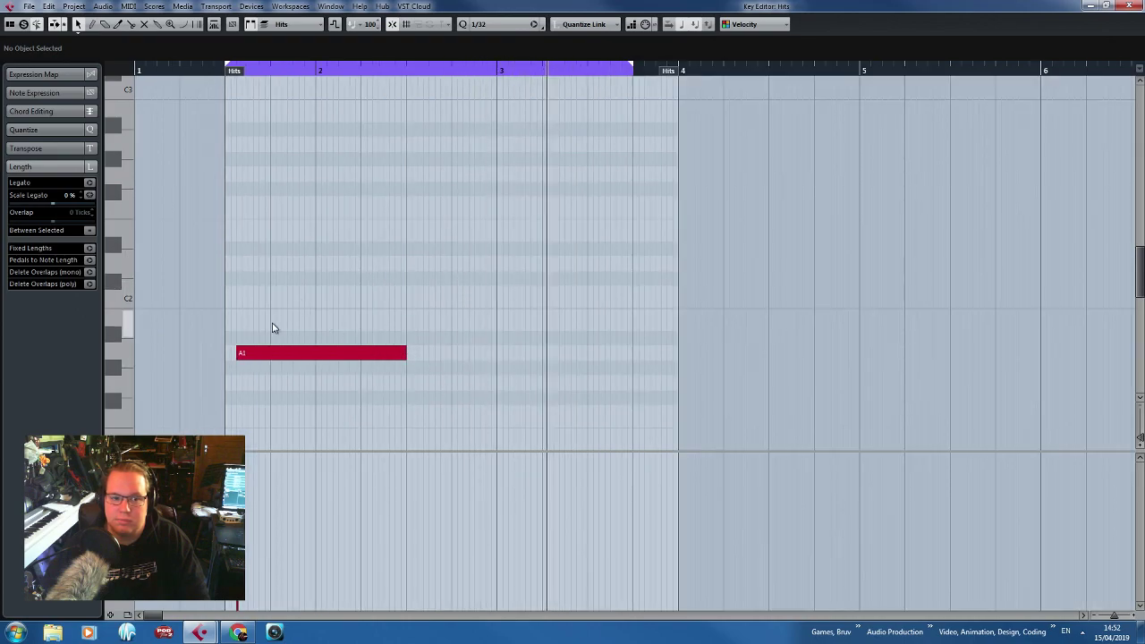
pyautogui.click(1128, 5)
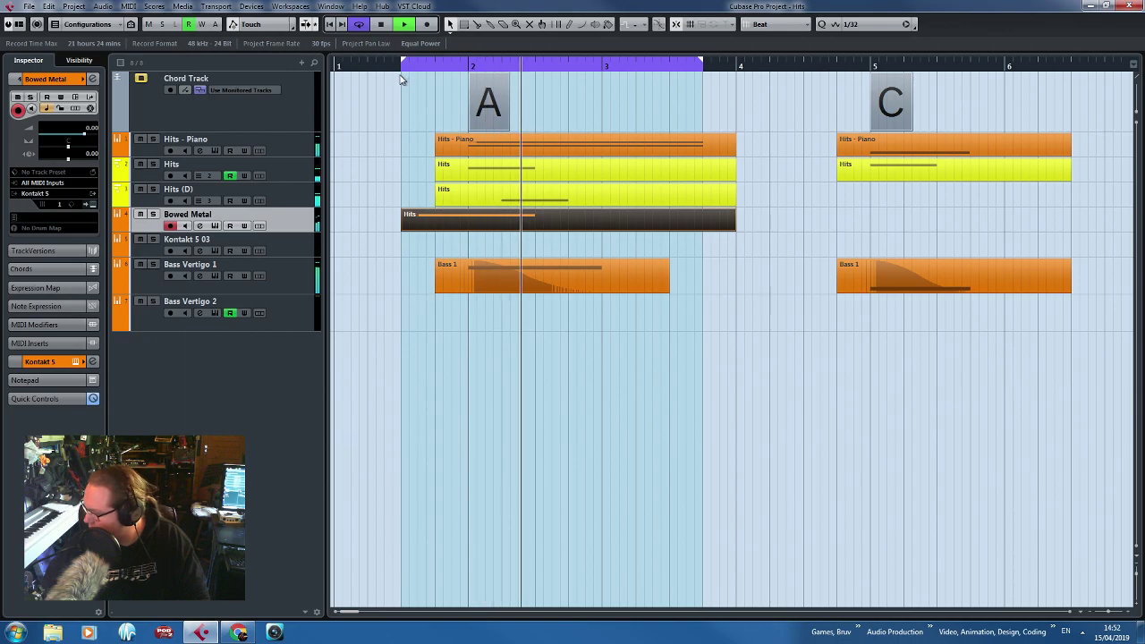
pyautogui.press('space')
# Move the Bowed Metal part one beat later to beat 1.4 and shorten its A1 note to start at 1.4.4.60.
pyautogui.moveTo(453, 222); pyautogui.dragTo(477, 220)
pyautogui.doubleClick(477, 221)
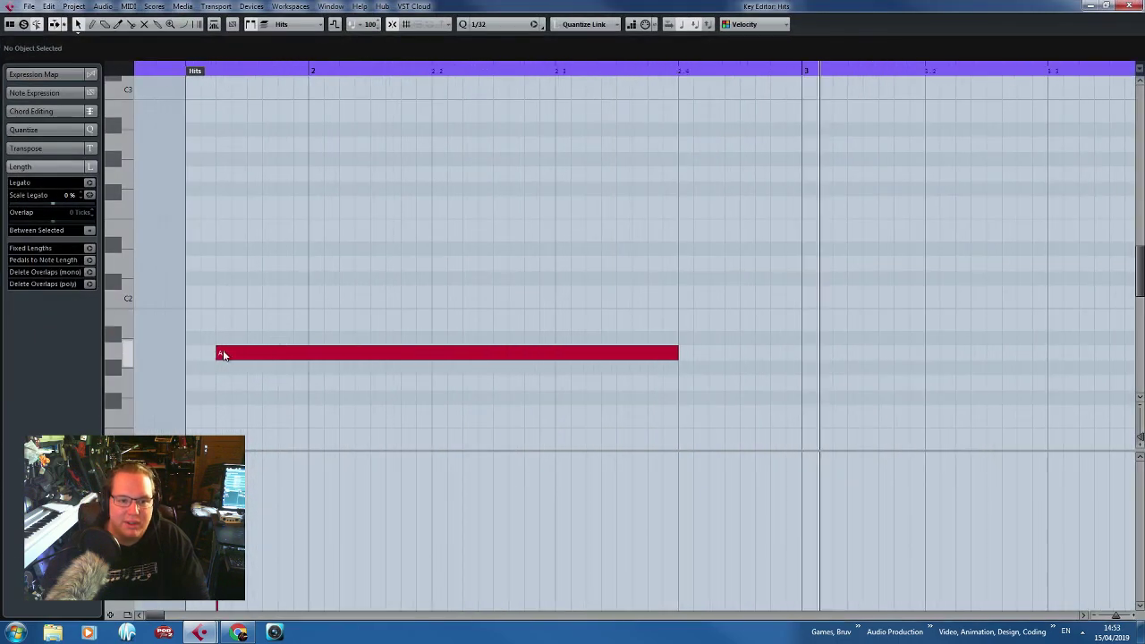
pyautogui.moveTo(224, 355); pyautogui.dragTo(307, 354)
# Close the Key Editor, audition the A hit and trim the Bowed Metal part's end to the start of bar 4.
pyautogui.click(1129, 5)
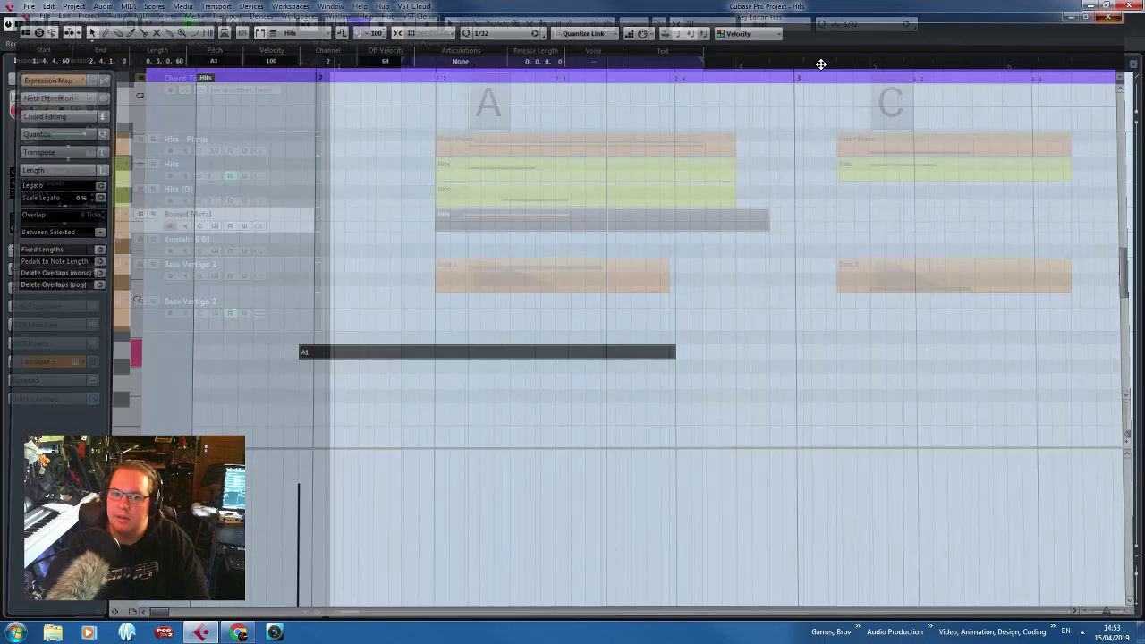
pyautogui.press('space')
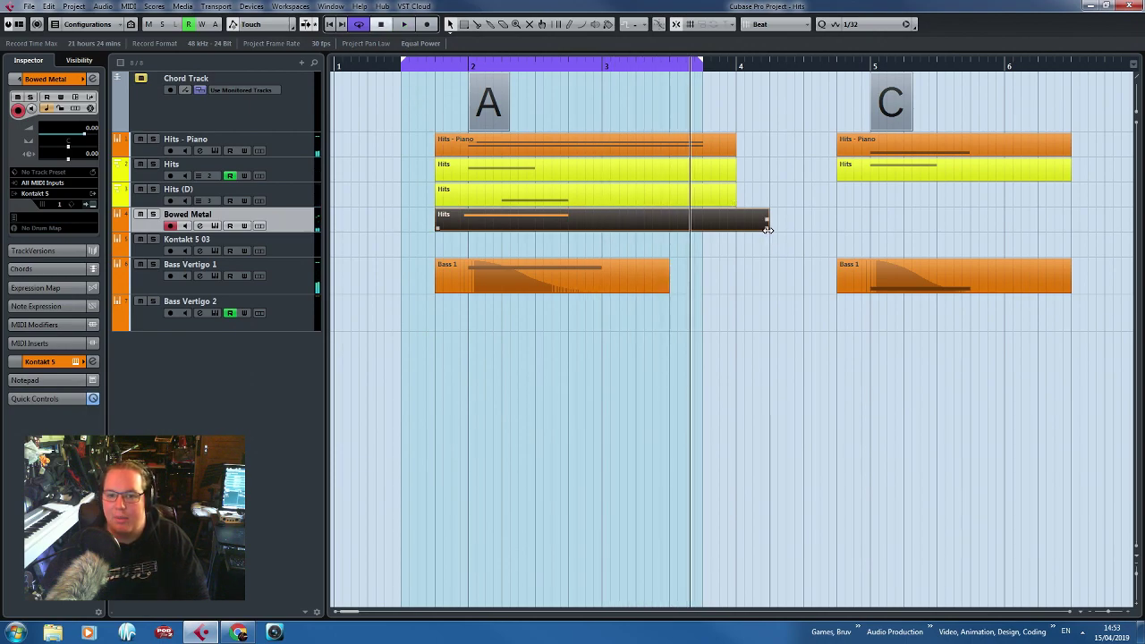
pyautogui.moveTo(768, 230); pyautogui.dragTo(735, 230)
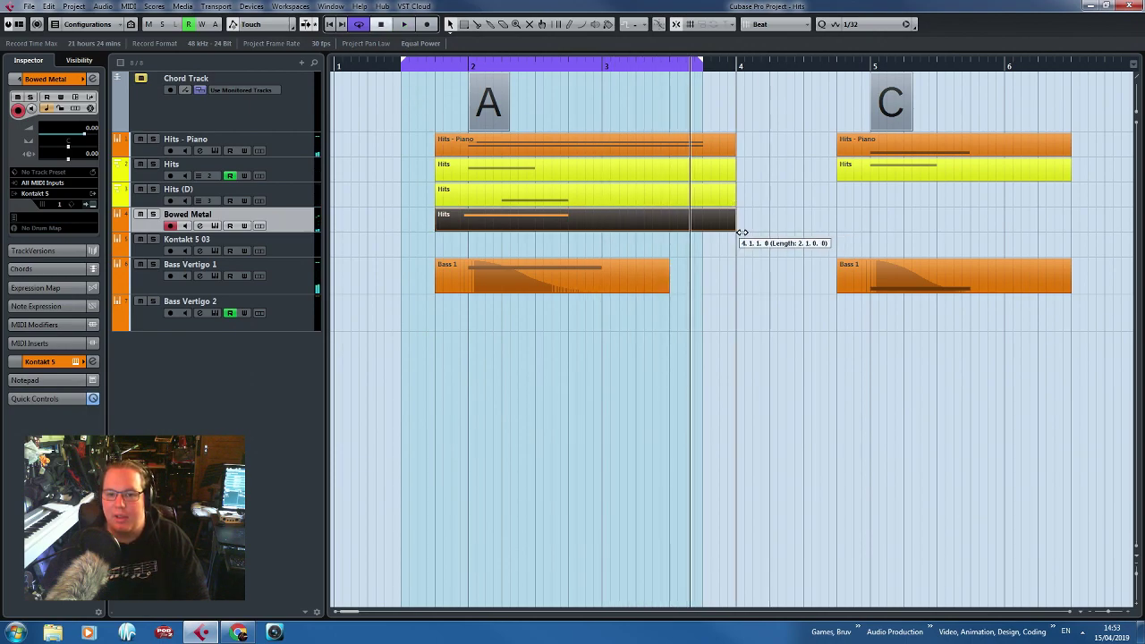
# Solo the Bowed Metal track and insert the RoomWorks SE reverb in its first audio insert slot.
pyautogui.click(153, 214)
pyautogui.click(40, 362)
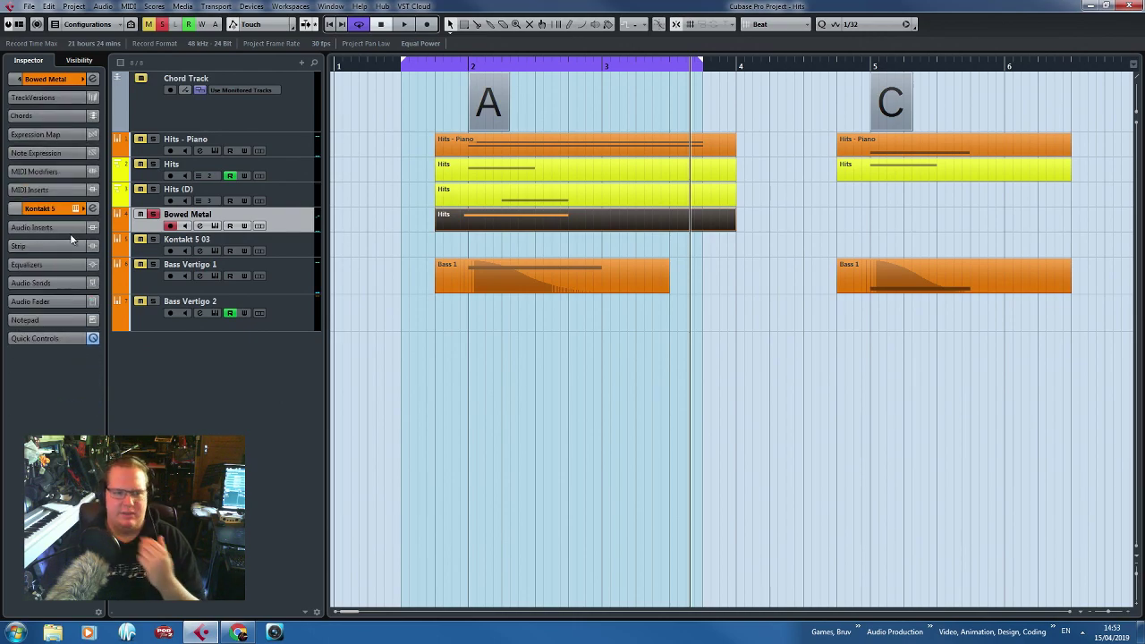
pyautogui.click(71, 229)
pyautogui.click(49, 254)
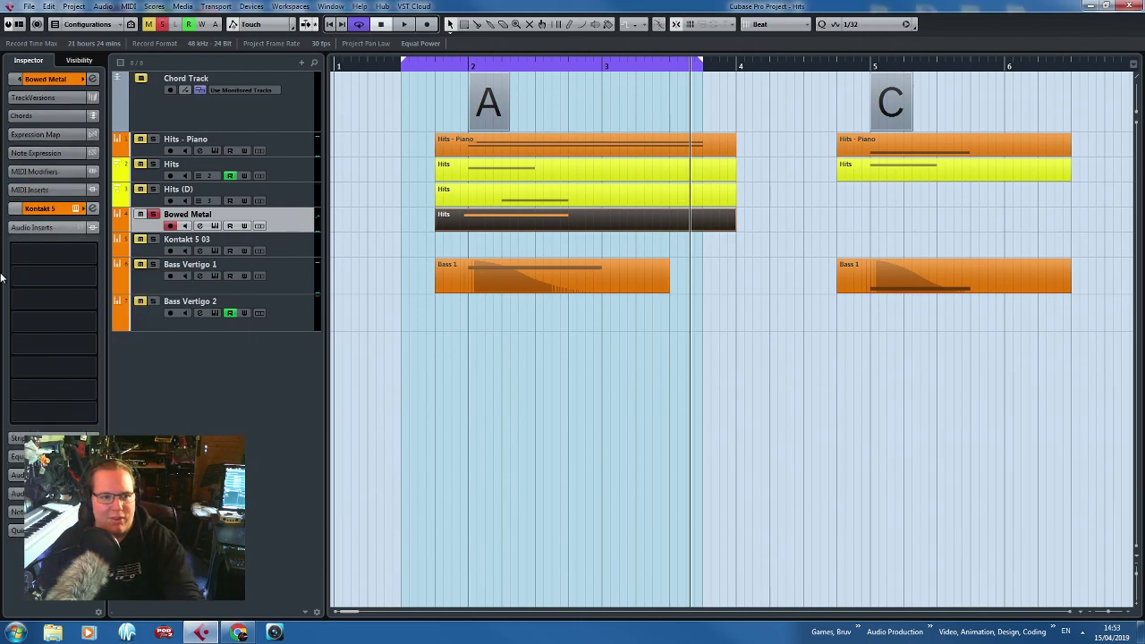
pyautogui.click(90, 254)
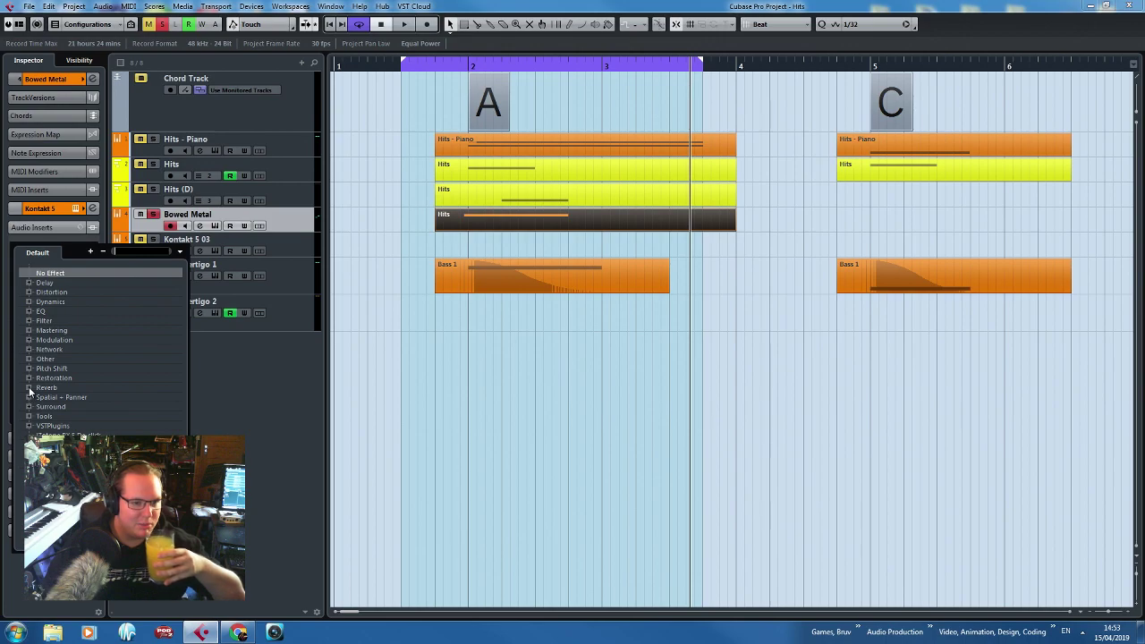
pyautogui.click(30, 391)
pyautogui.click(54, 426)
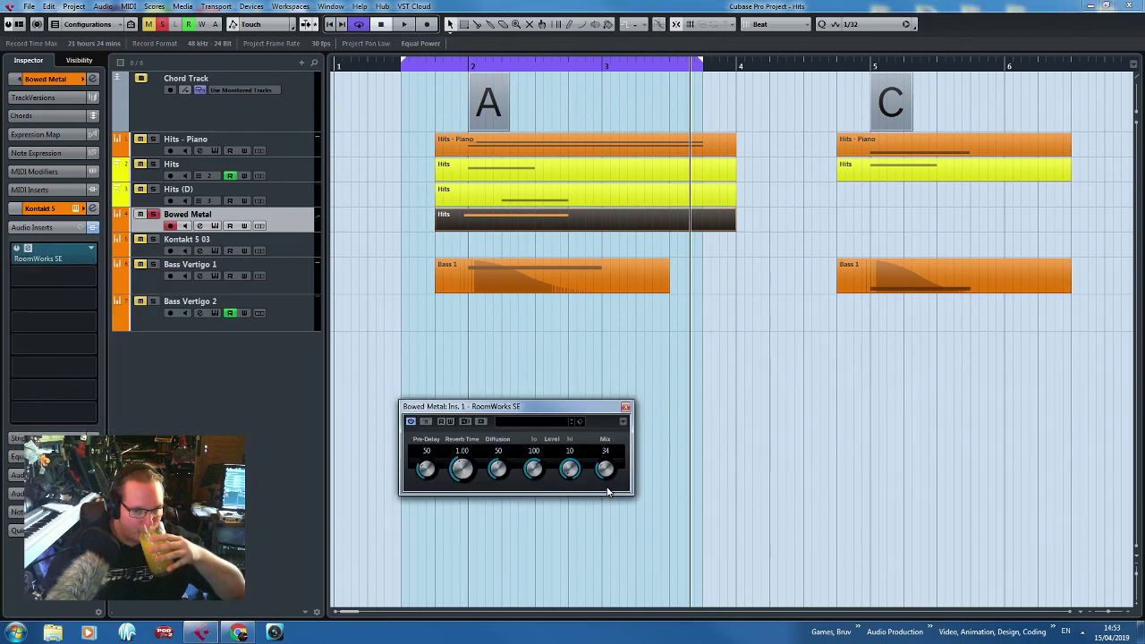
# Load the Tomb Chamber preset in the Bowed Metal reverb and raise its pre-delay to 1.
pyautogui.click(536, 421)
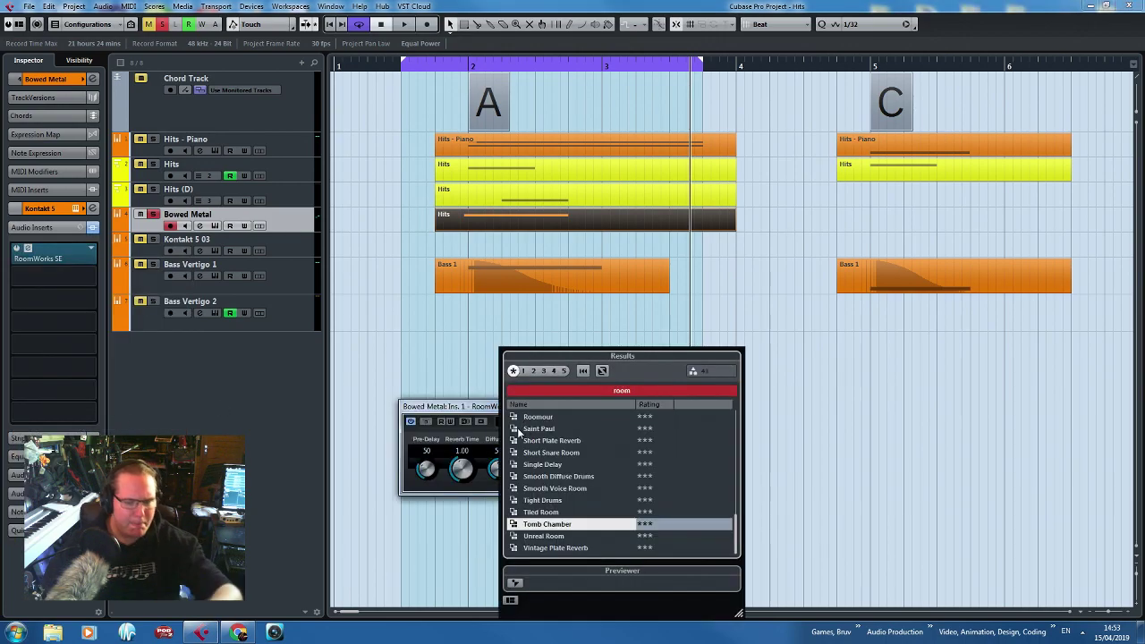
pyautogui.doubleClick(549, 525)
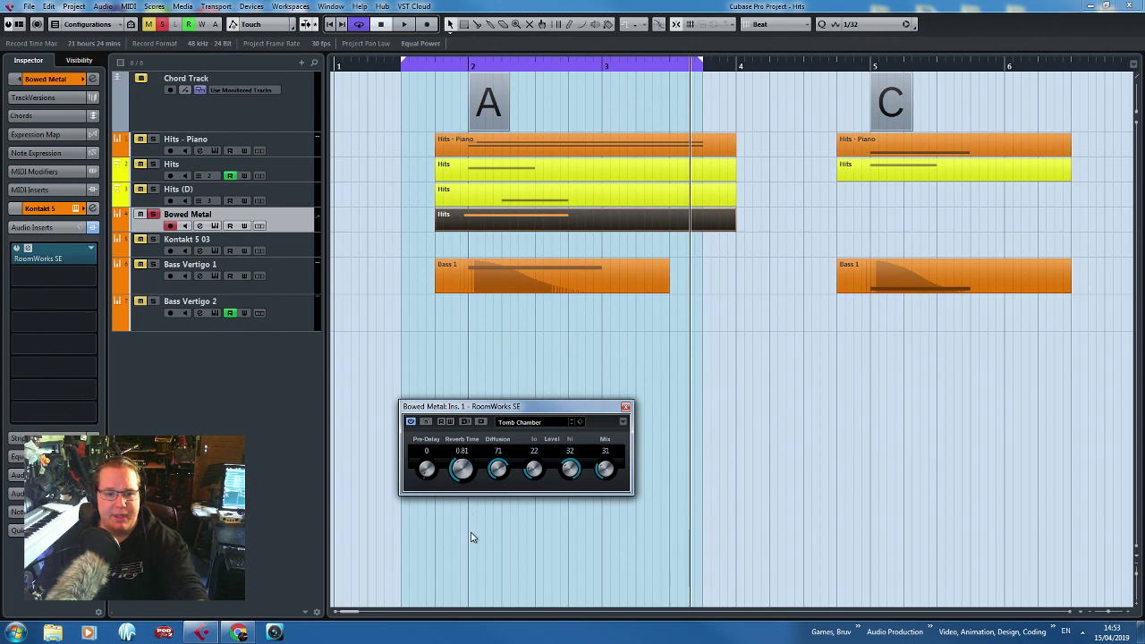
pyautogui.scroll(1, 436, 472)
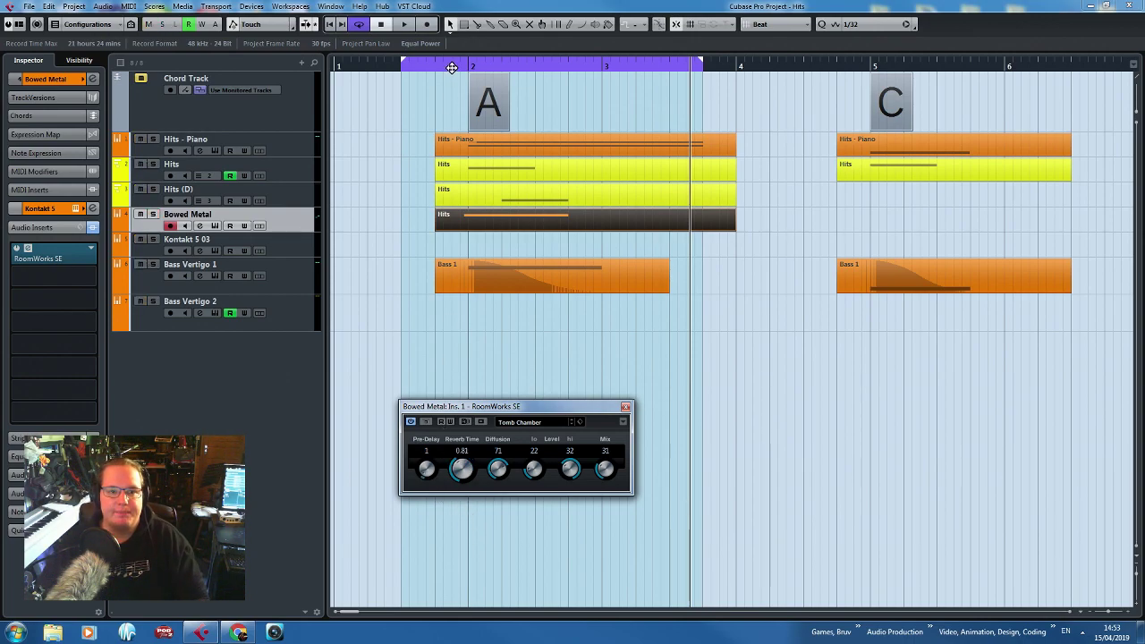
# Turn off cycle playback and audition the soloed Bowed Metal hit with the reverb, closing the RoomWorks SE window while listening.
pyautogui.click(452, 62)
pyautogui.click(449, 67)
pyautogui.press('space')
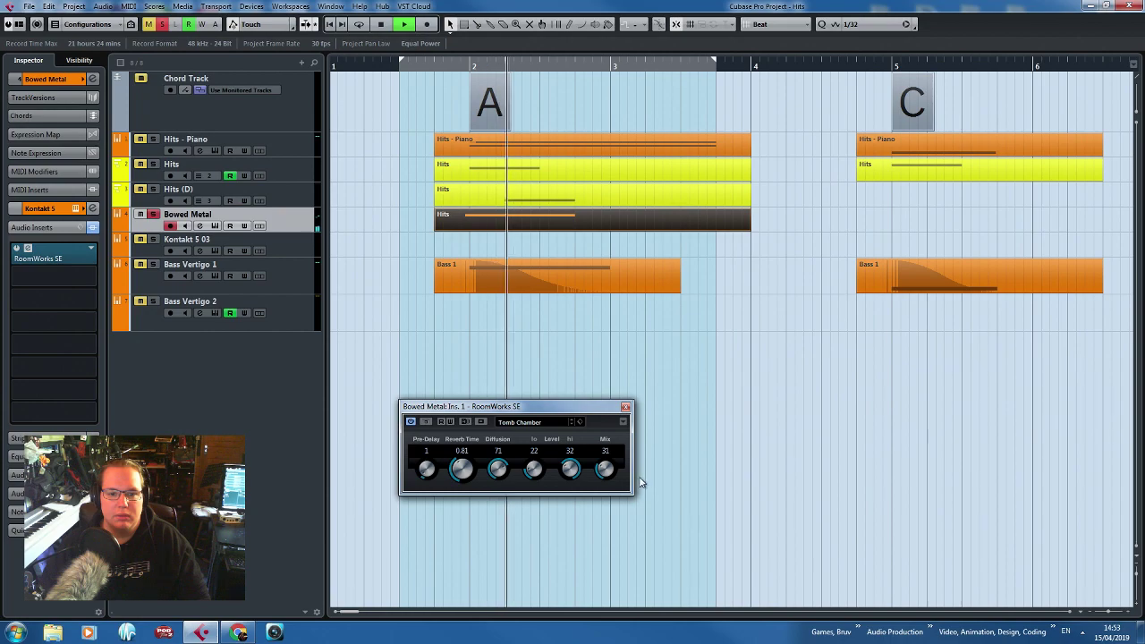
pyautogui.click(626, 407)
pyautogui.press('space')
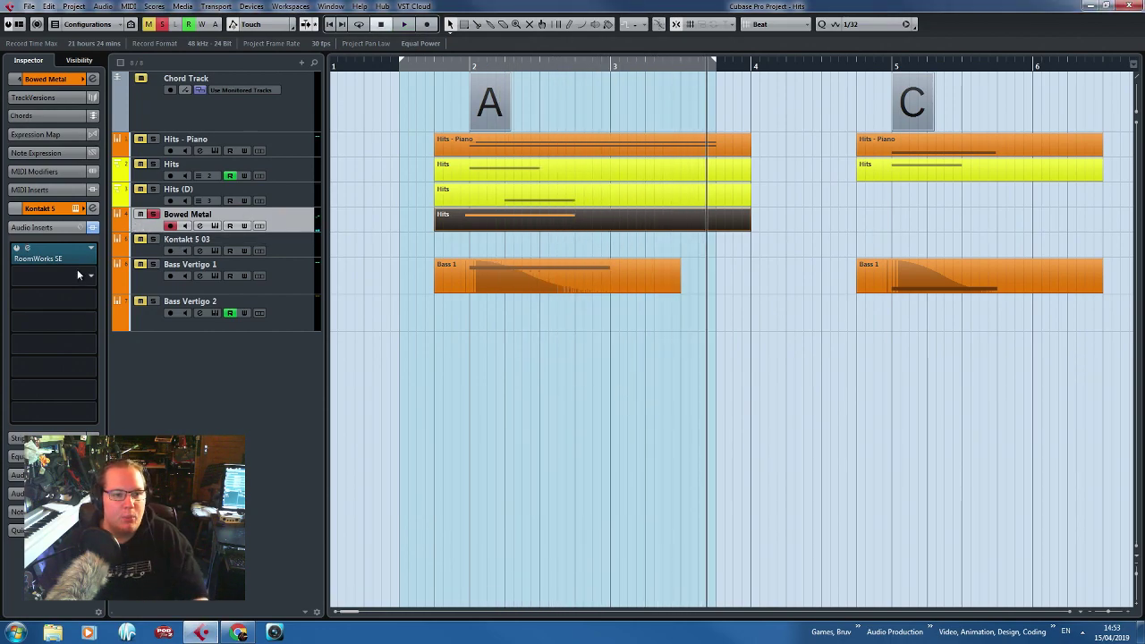
# Insert StereoEnhancer in Bowed Metal's third audio insert slot and switch on its delay at 10.0.
pyautogui.click(91, 314)
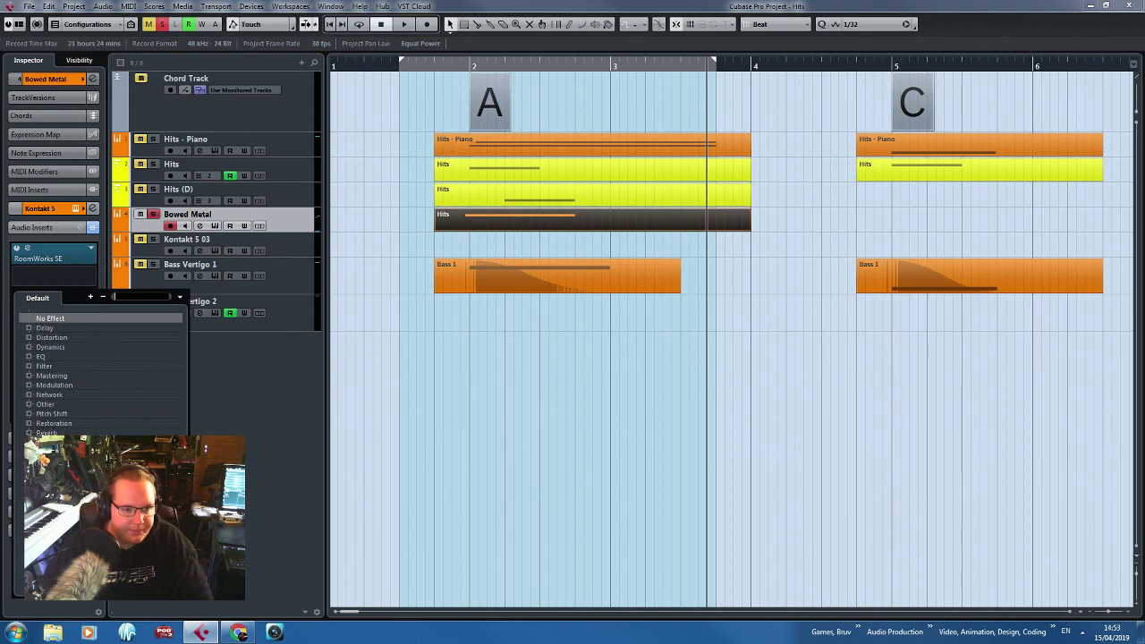
pyautogui.click(29, 443)
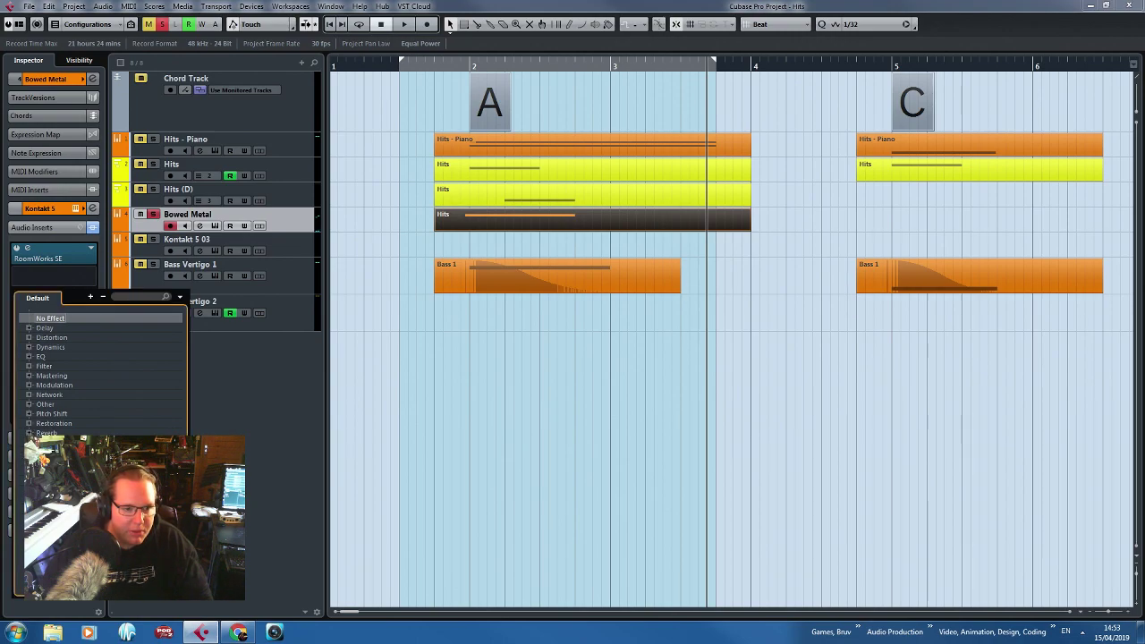
pyautogui.doubleClick(74, 462)
pyautogui.moveTo(565, 267); pyautogui.dragTo(600, 387)
pyautogui.click(597, 481)
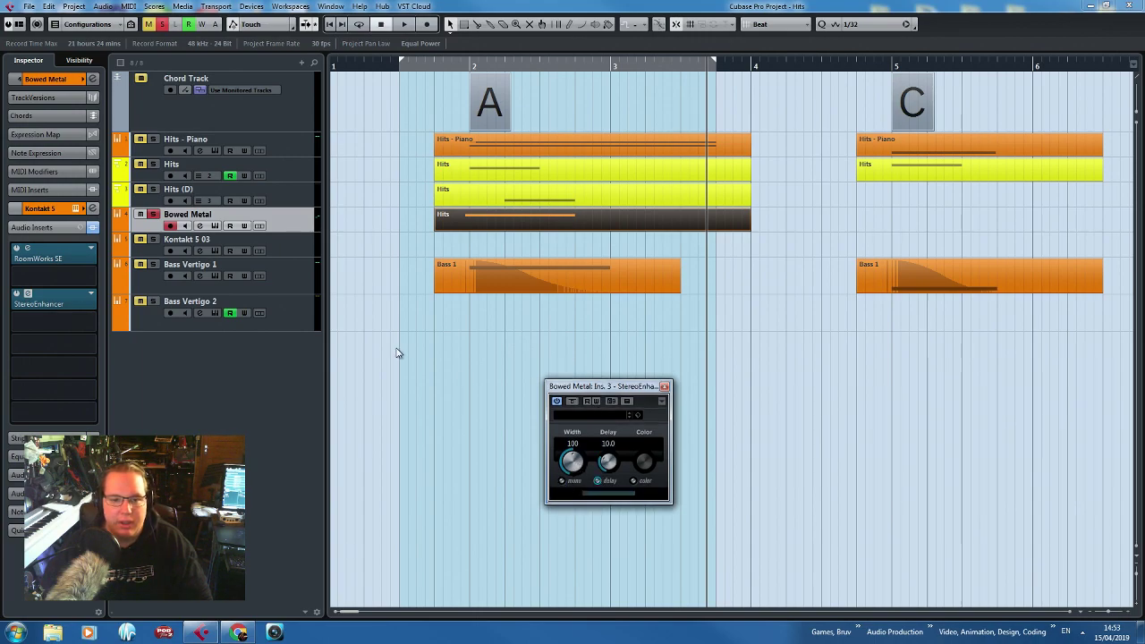
# Show the Bowed Metal track's automation lane and open the full list of parameters available for it.
pyautogui.click(122, 231)
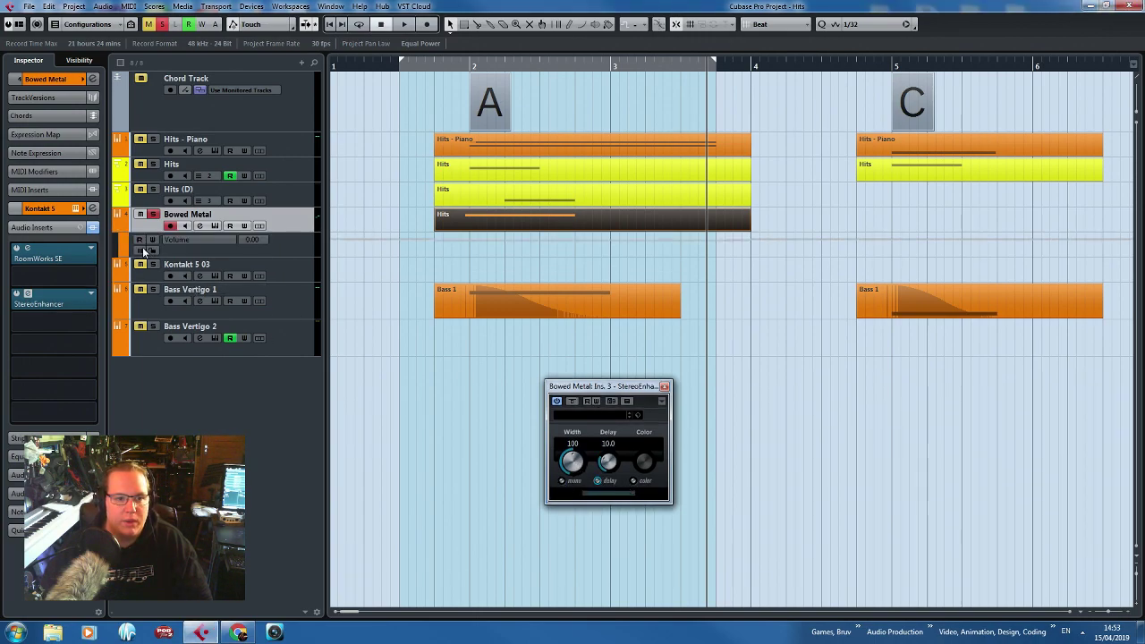
pyautogui.click(184, 241)
pyautogui.click(215, 449)
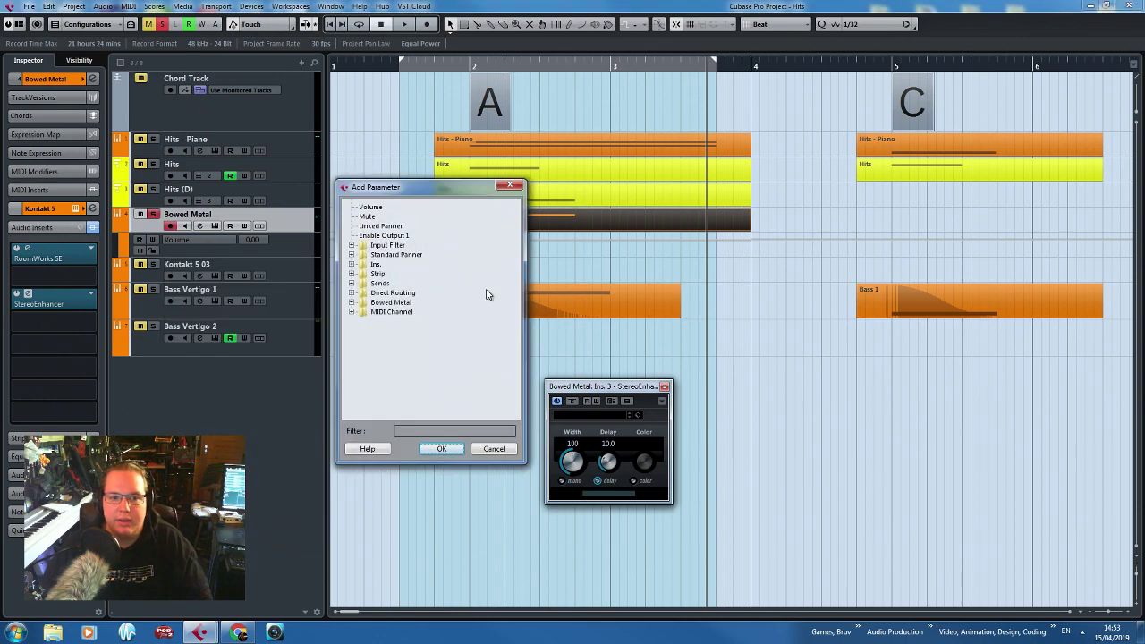
# Show the StereoEnhancer Width parameter in Bowed Metal's automation lane and make the lane much taller.
pyautogui.click(352, 265)
pyautogui.click(363, 283)
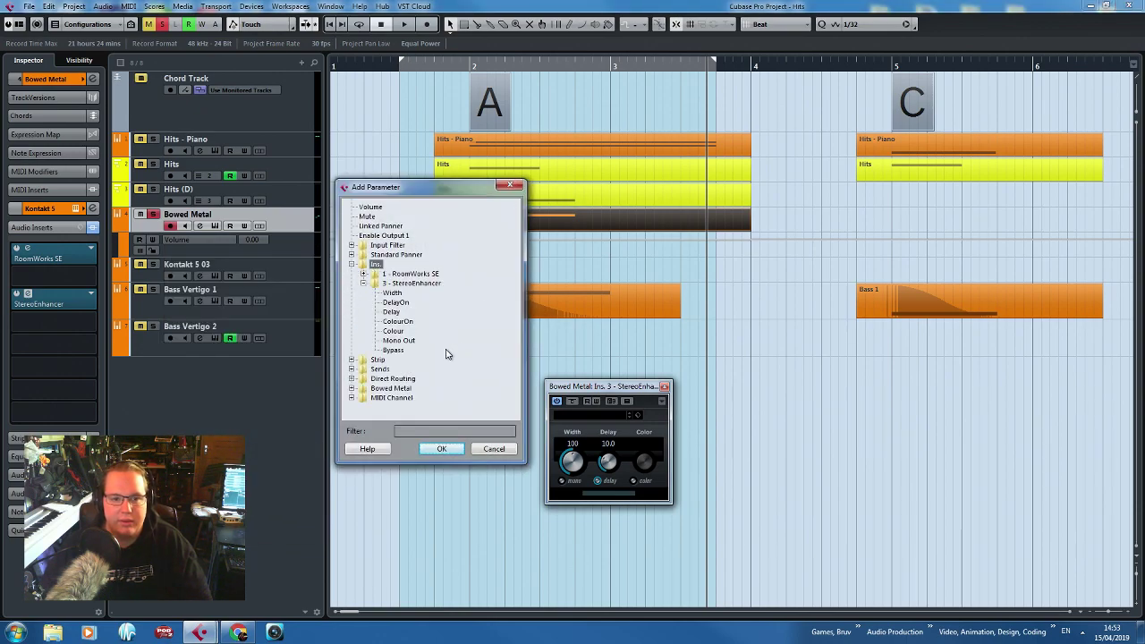
pyautogui.doubleClick(392, 294)
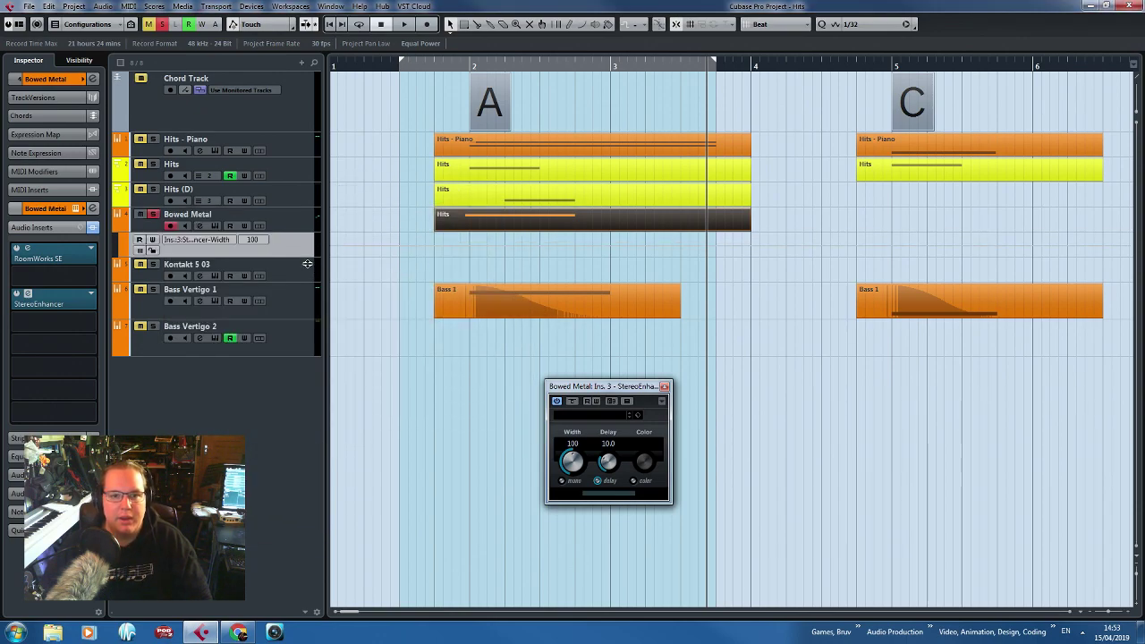
pyautogui.moveTo(307, 257); pyautogui.dragTo(307, 389)
# Play the Bowed Metal hit from just before bar 2 and set the playback cursor late in bar 2.
pyautogui.click(433, 63)
pyautogui.press('space')
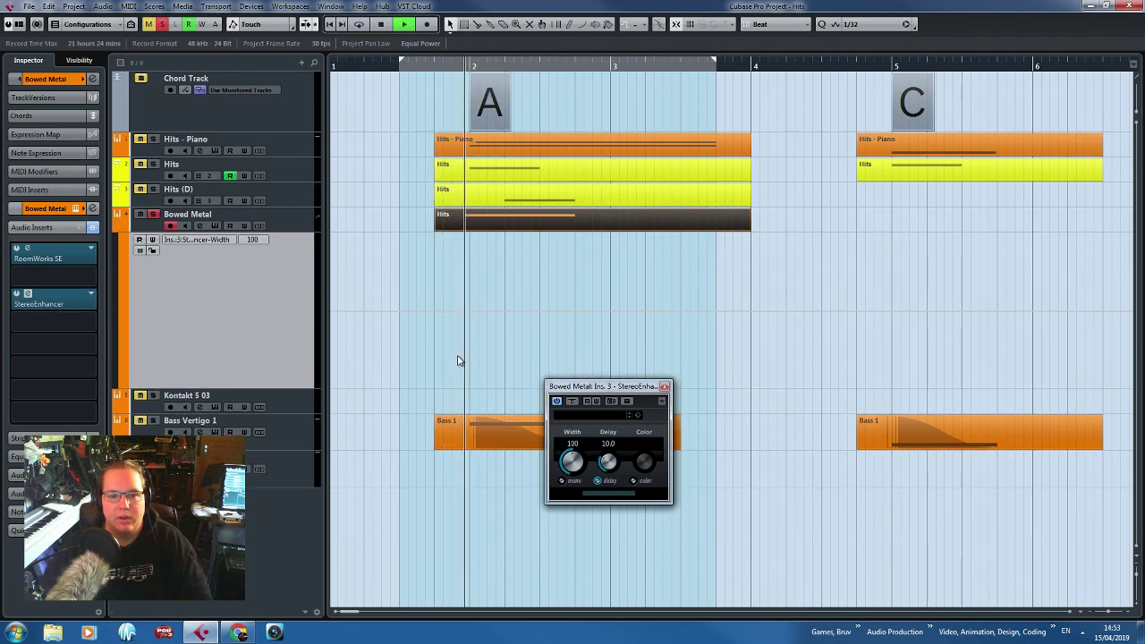
pyautogui.press('KP_Divide')
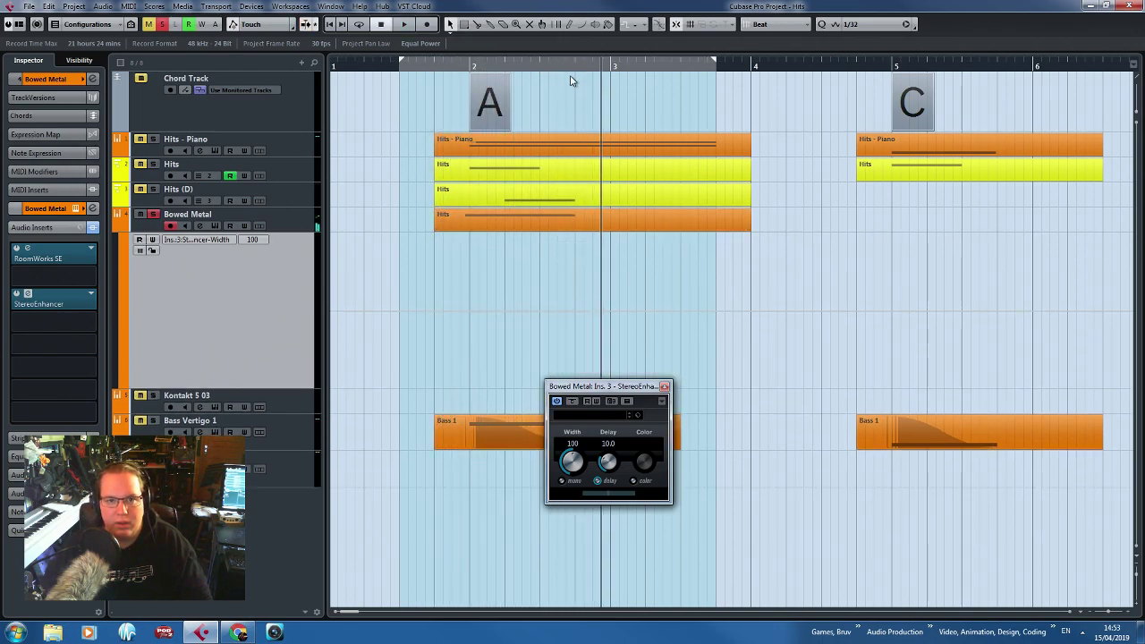
pyautogui.click(573, 63)
pyautogui.press('space')
# Enable automation writing on the Width lane, draw a curve rising to 200 during bar 2, and audition it.
pyautogui.click(152, 240)
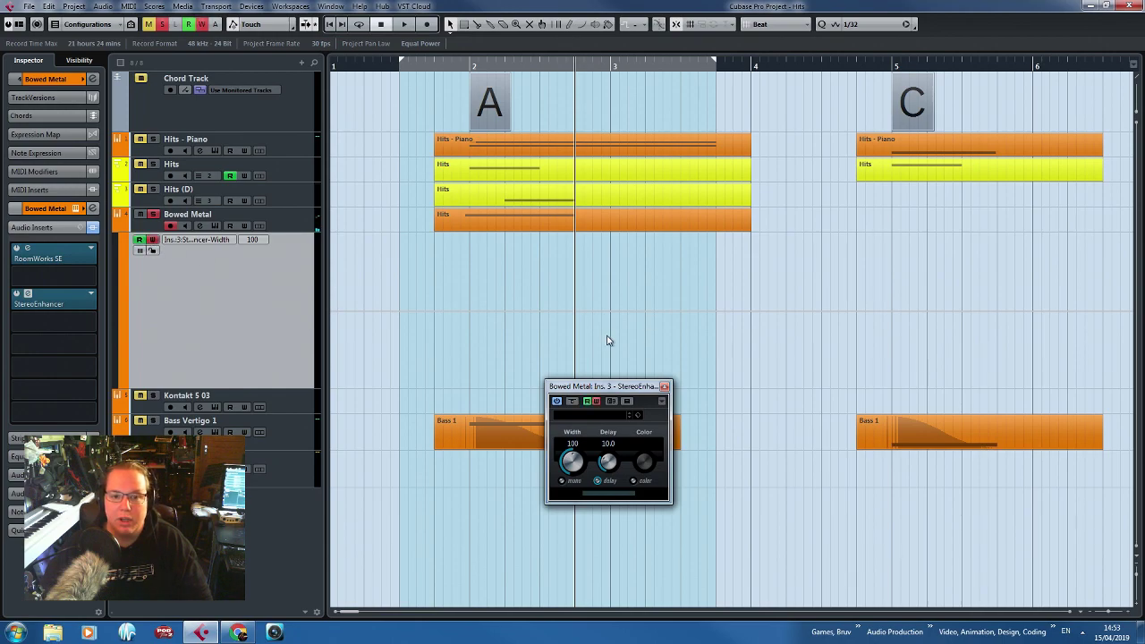
pyautogui.click(576, 315)
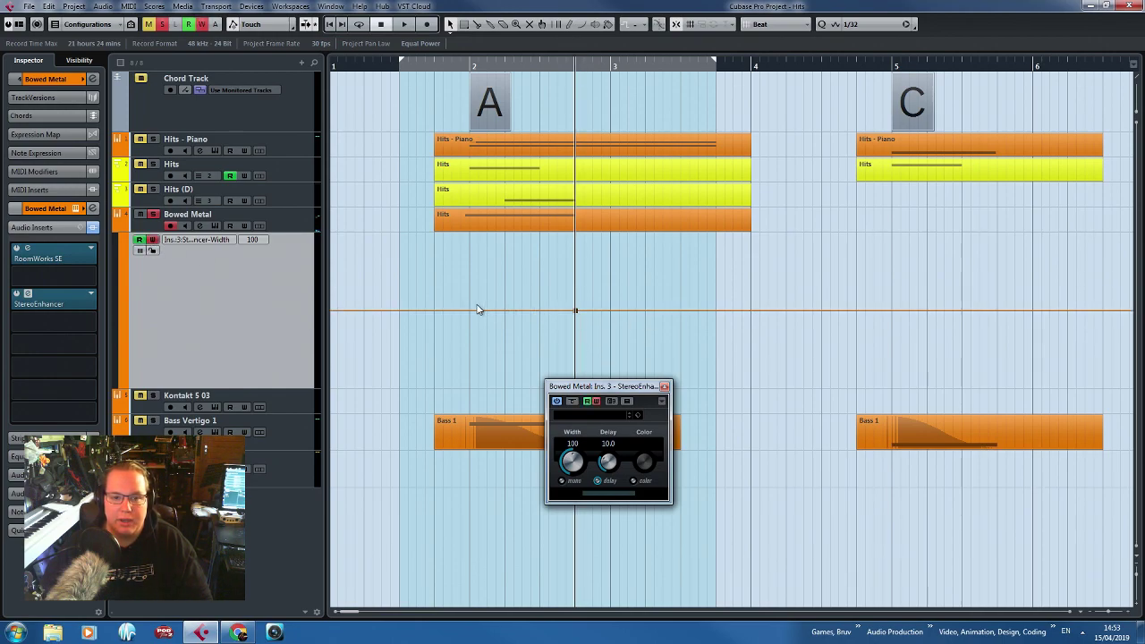
pyautogui.click(504, 312)
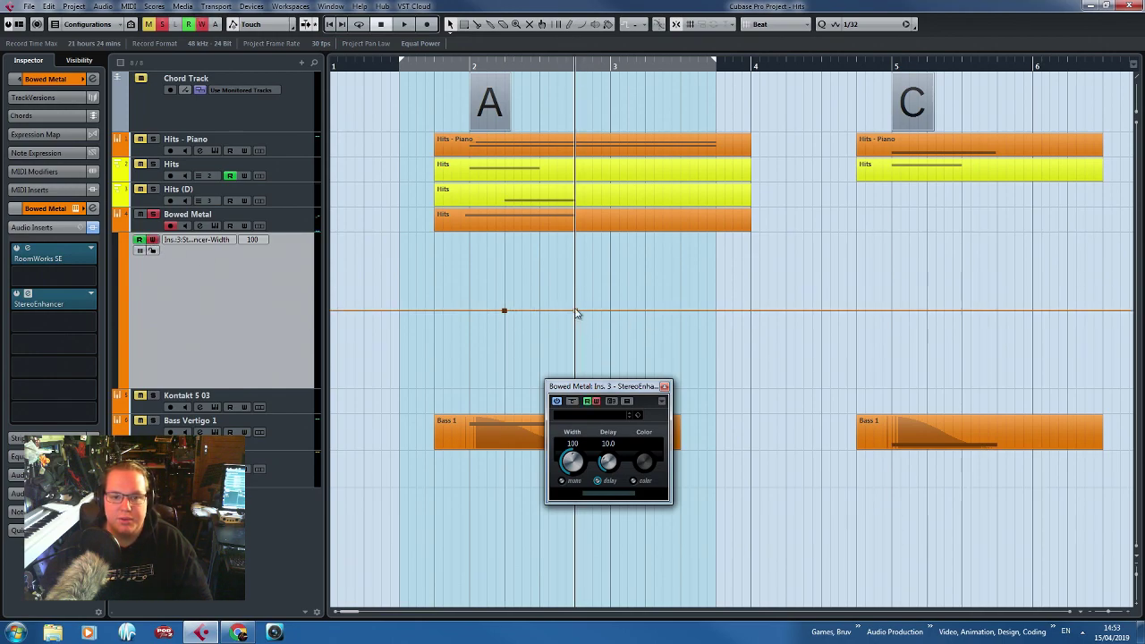
pyautogui.moveTo(576, 313); pyautogui.dragTo(545, 297)
pyautogui.doubleClick(439, 67)
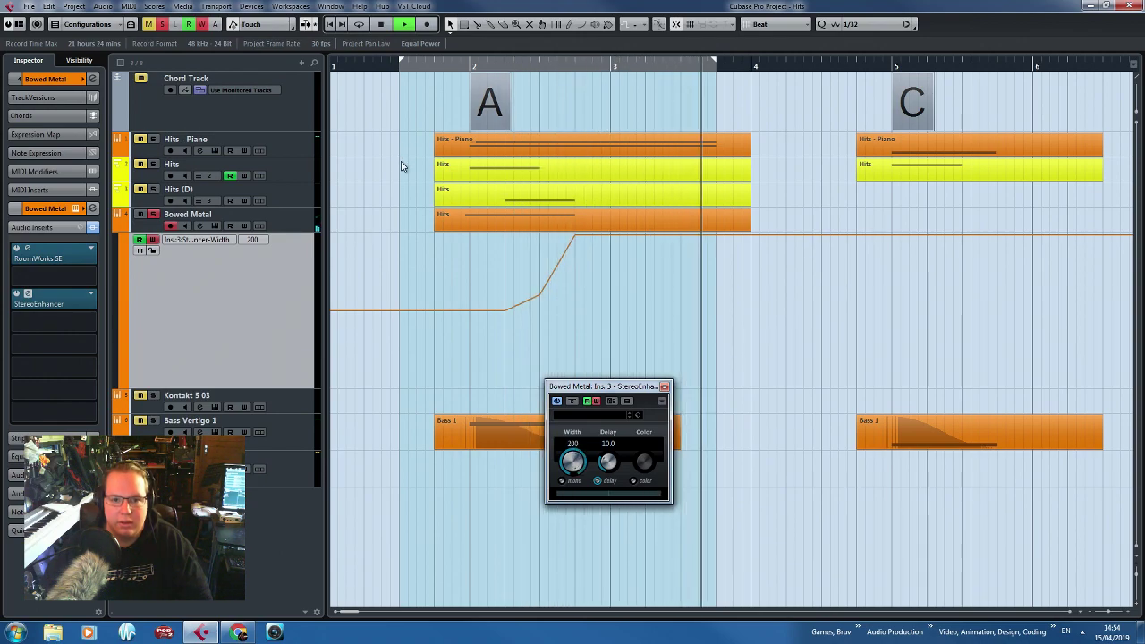
pyautogui.press('space')
# Reshape the Width curve in bar 2 by moving its 200 peak earlier and adjusting the points before it for a steeper rise.
pyautogui.moveTo(574, 236); pyautogui.dragTo(557, 235)
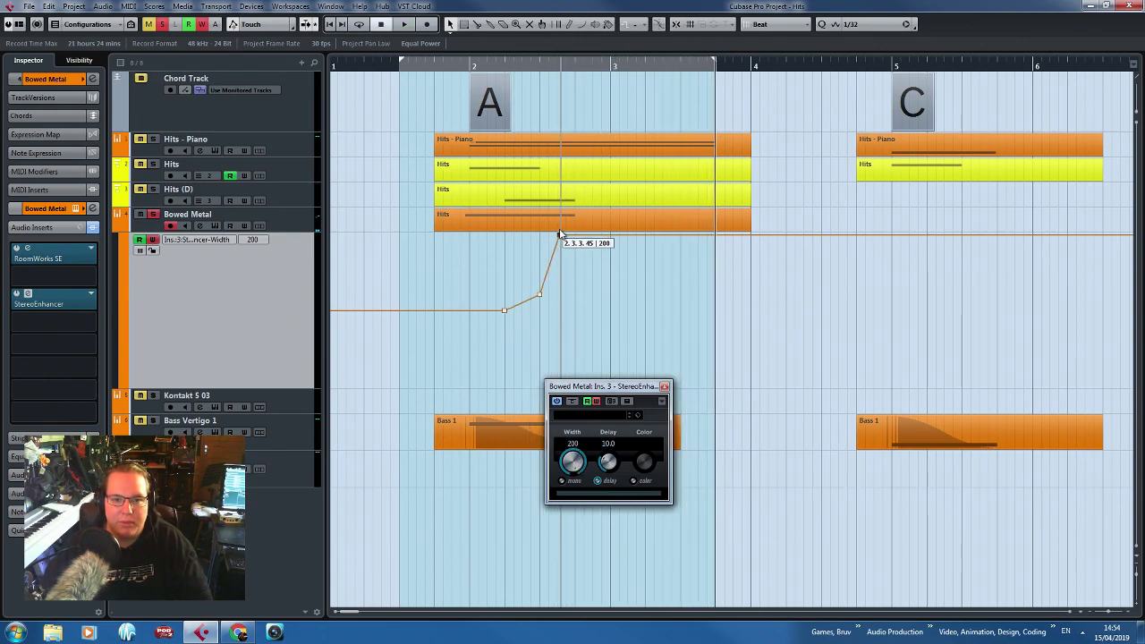
pyautogui.click(528, 300)
pyautogui.click(543, 281)
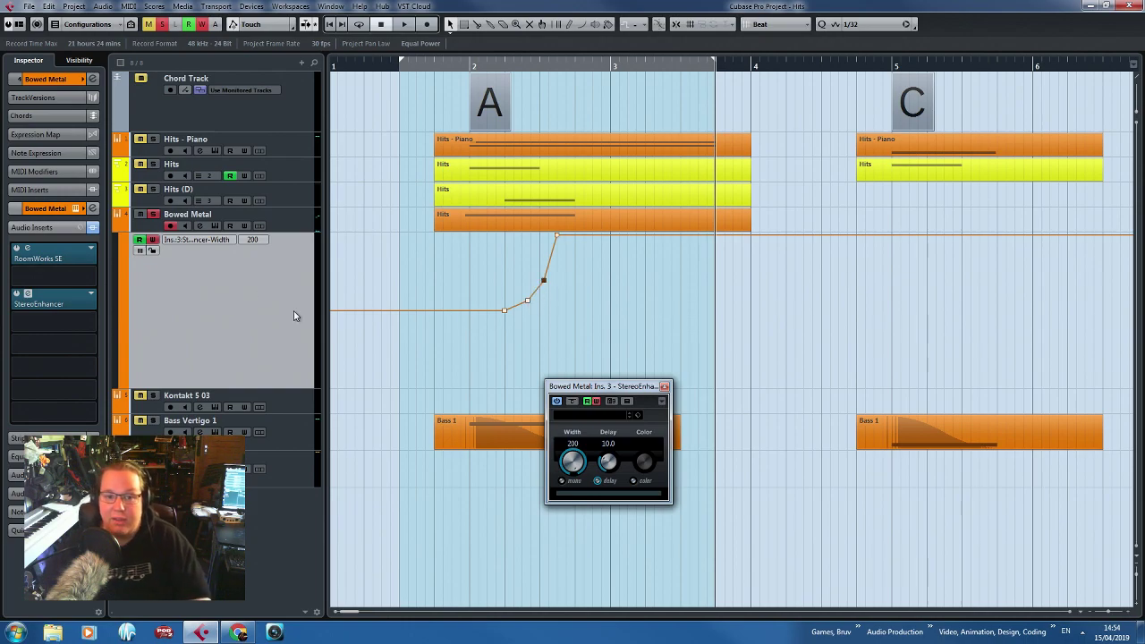
pyautogui.moveTo(559, 67); pyautogui.dragTo(555, 71)
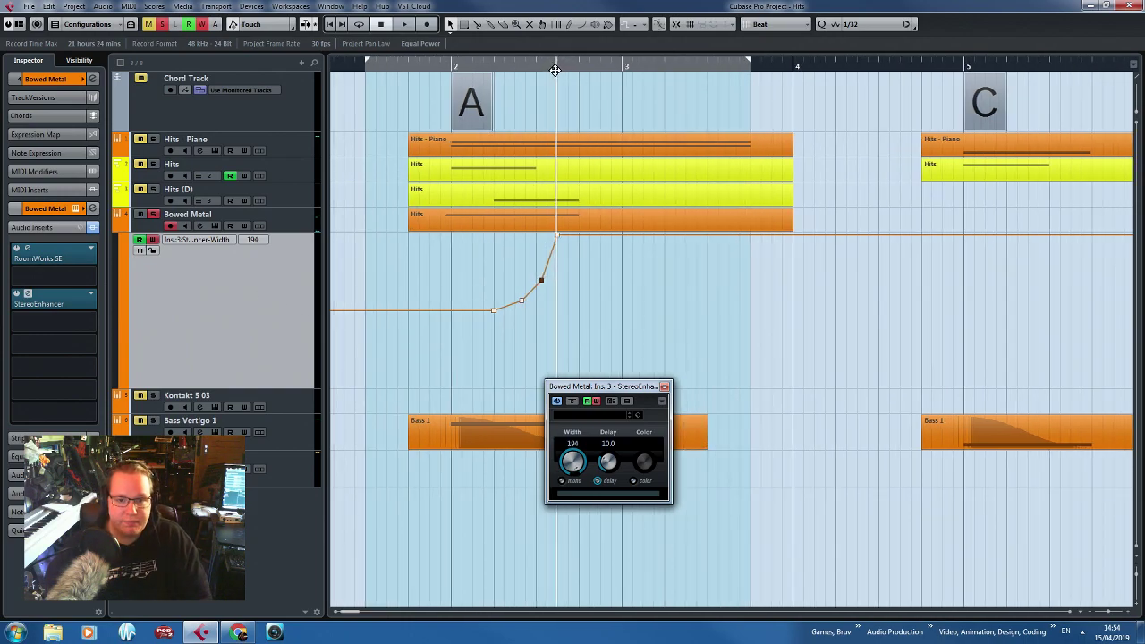
# Switch the automation lane to StereoEnhancer Delay, draw a curve rising to about 23.7 in bar 2, and audition it.
pyautogui.click(198, 241)
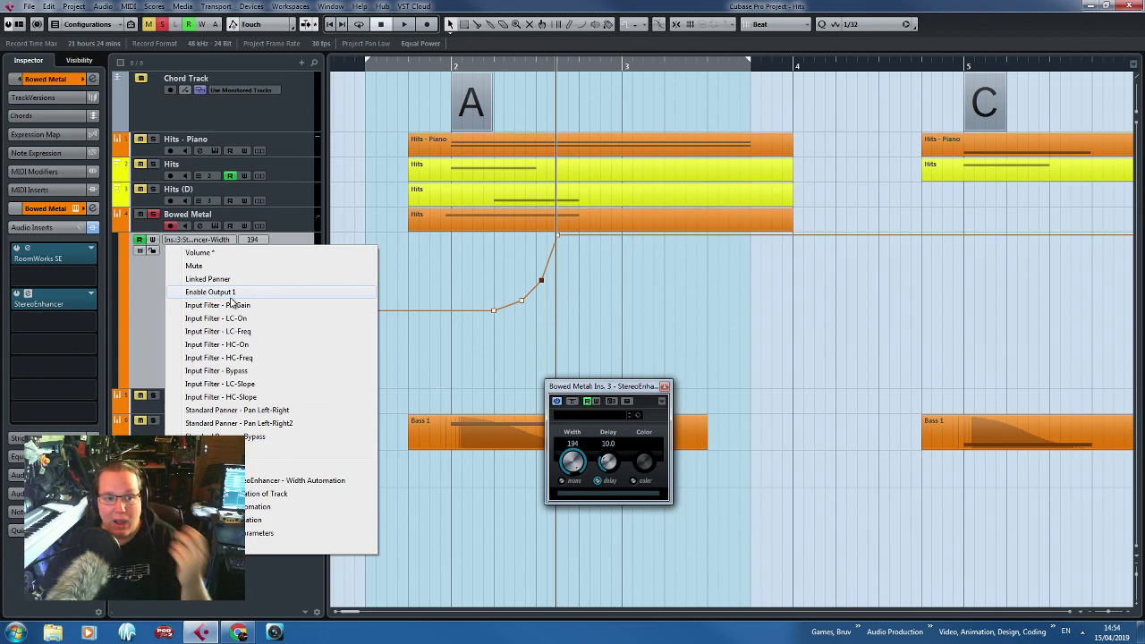
pyautogui.click(201, 450)
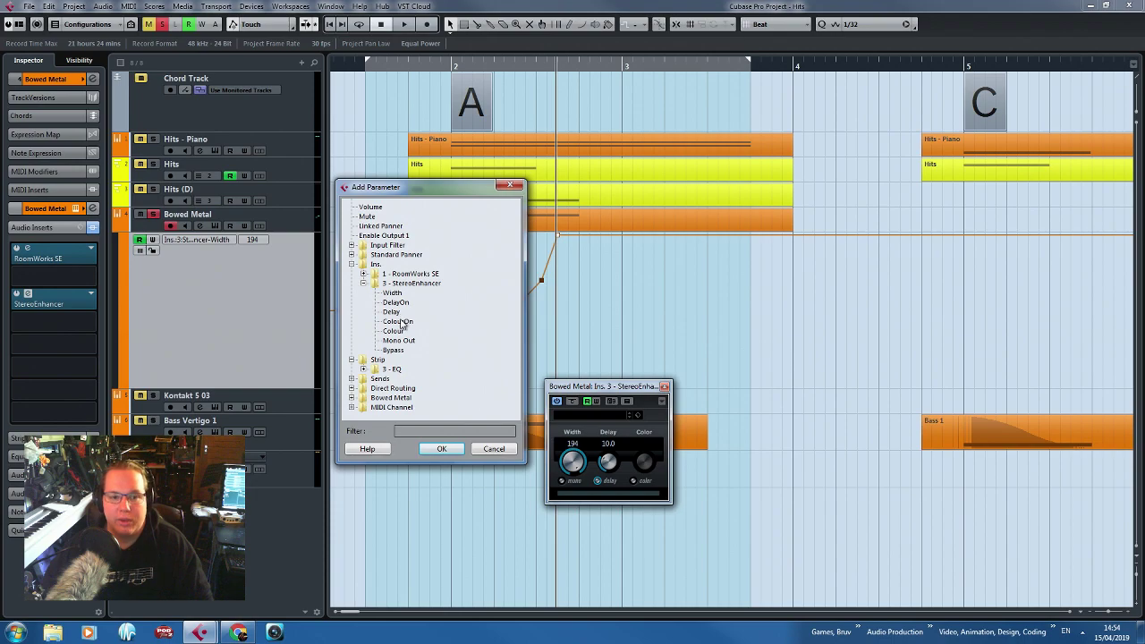
pyautogui.doubleClick(391, 311)
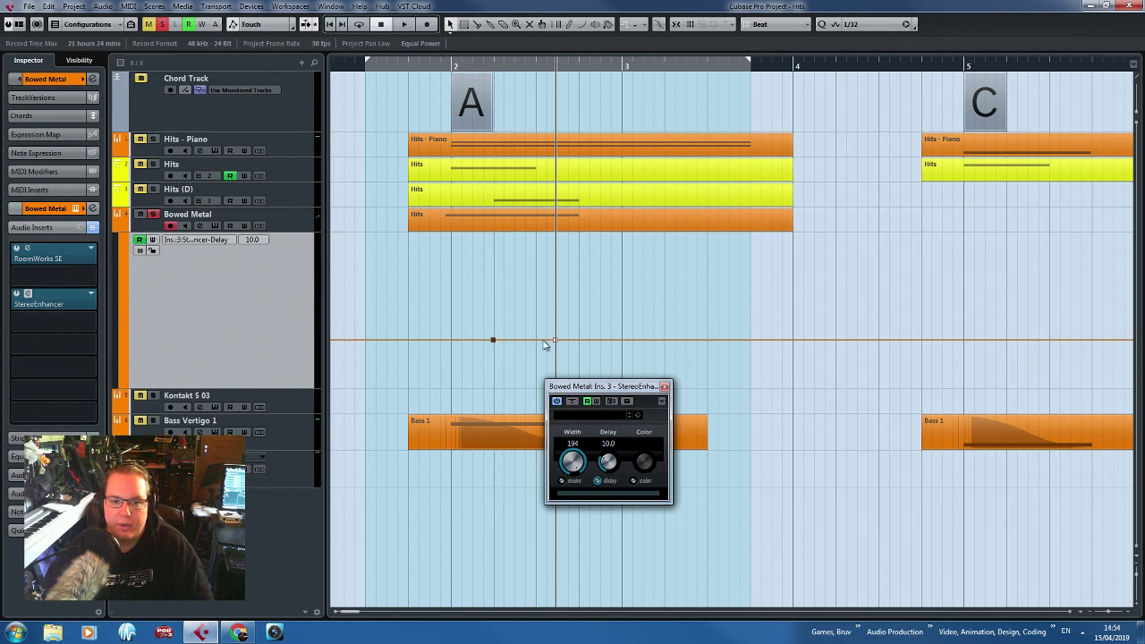
pyautogui.moveTo(544, 342); pyautogui.dragTo(532, 312)
pyautogui.click(450, 65)
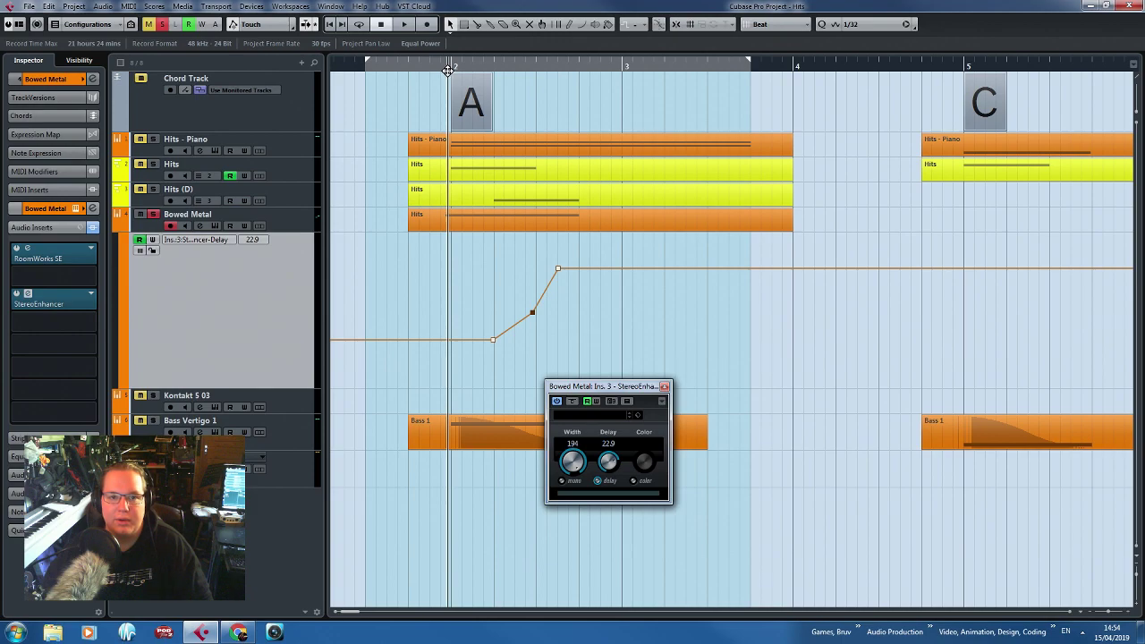
pyautogui.press('space')
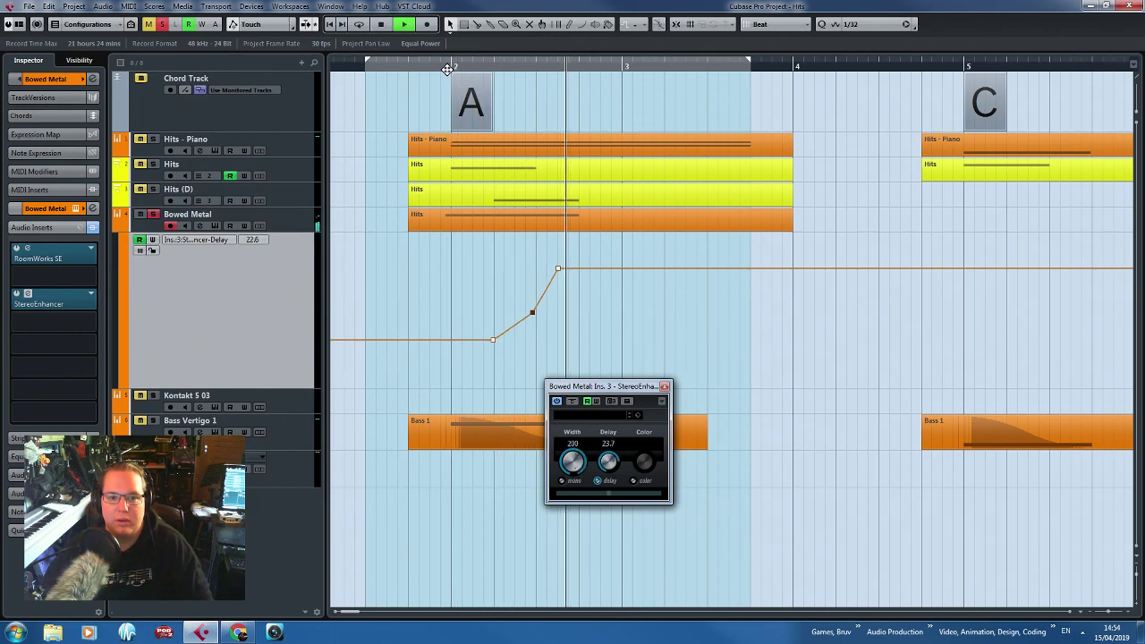
pyautogui.press('space')
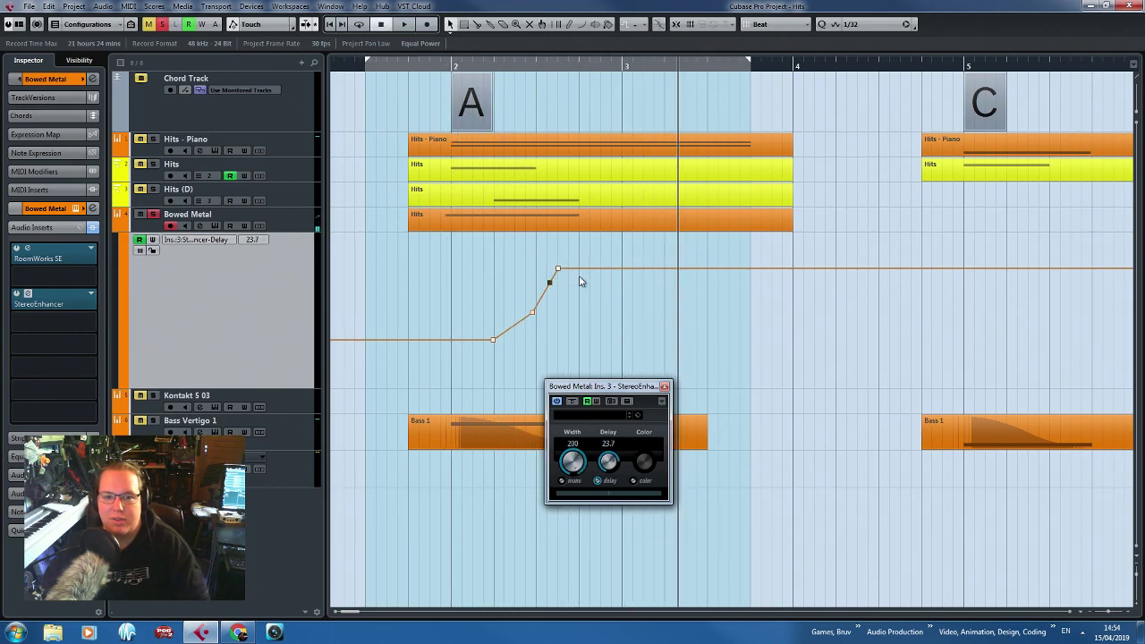
# Reshape the Delay curve in bar 2 so it starts lower and earlier and climbs to about 26.6 further along.
pyautogui.press('Delete')
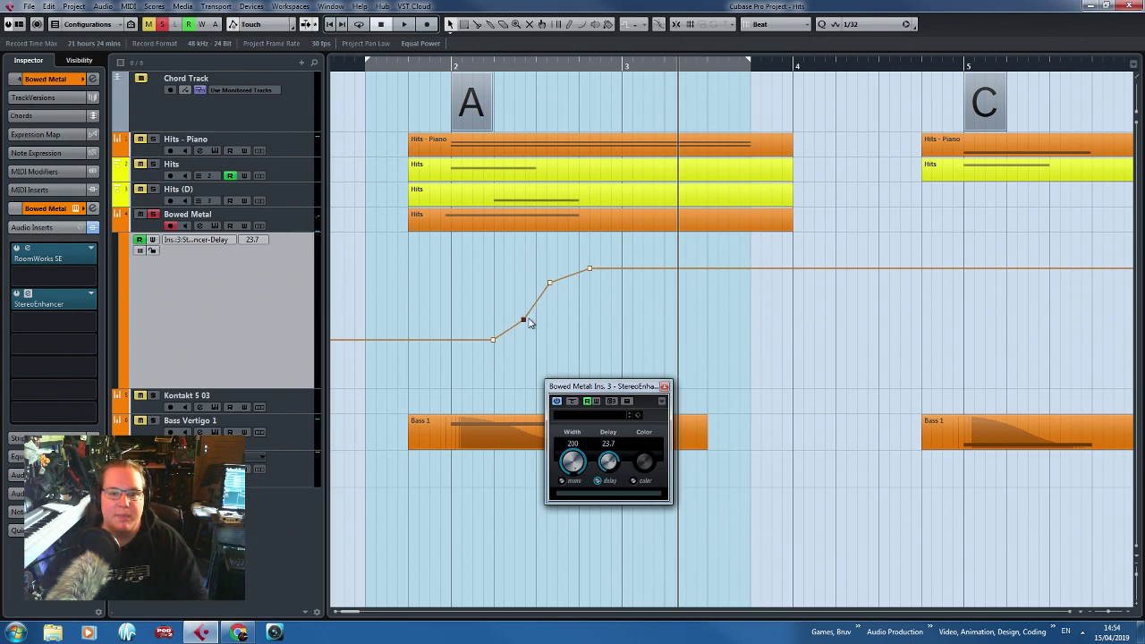
pyautogui.moveTo(538, 269); pyautogui.dragTo(592, 258)
pyautogui.moveTo(492, 344); pyautogui.dragTo(480, 352)
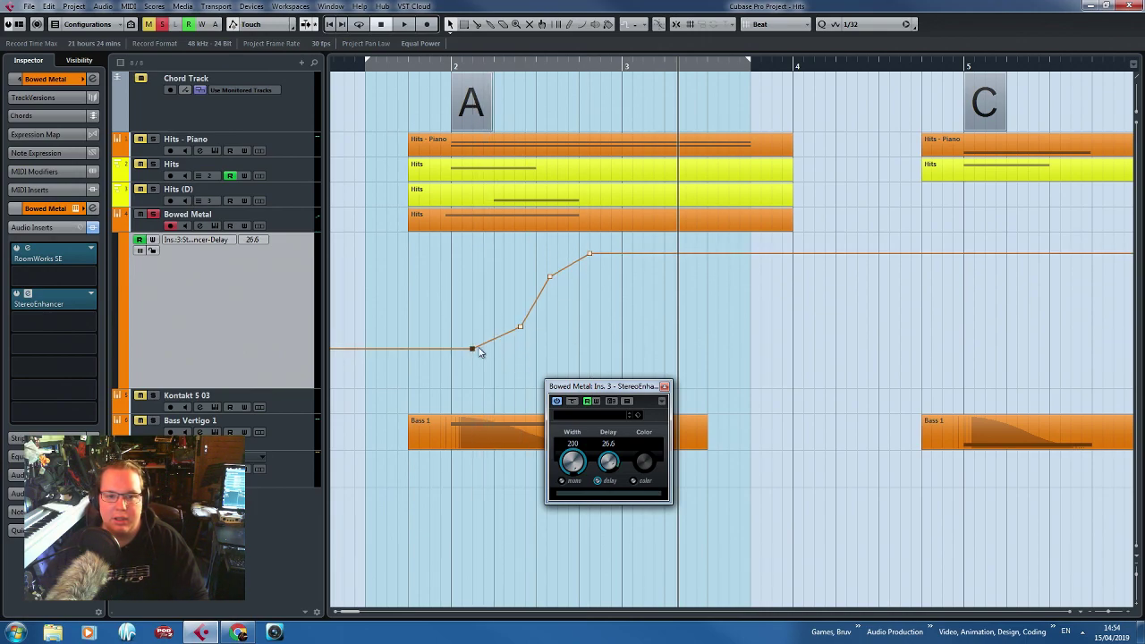
# Audition the hits with solo cleared so all tracks sound, and close the StereoEnhancer window.
pyautogui.press('space')
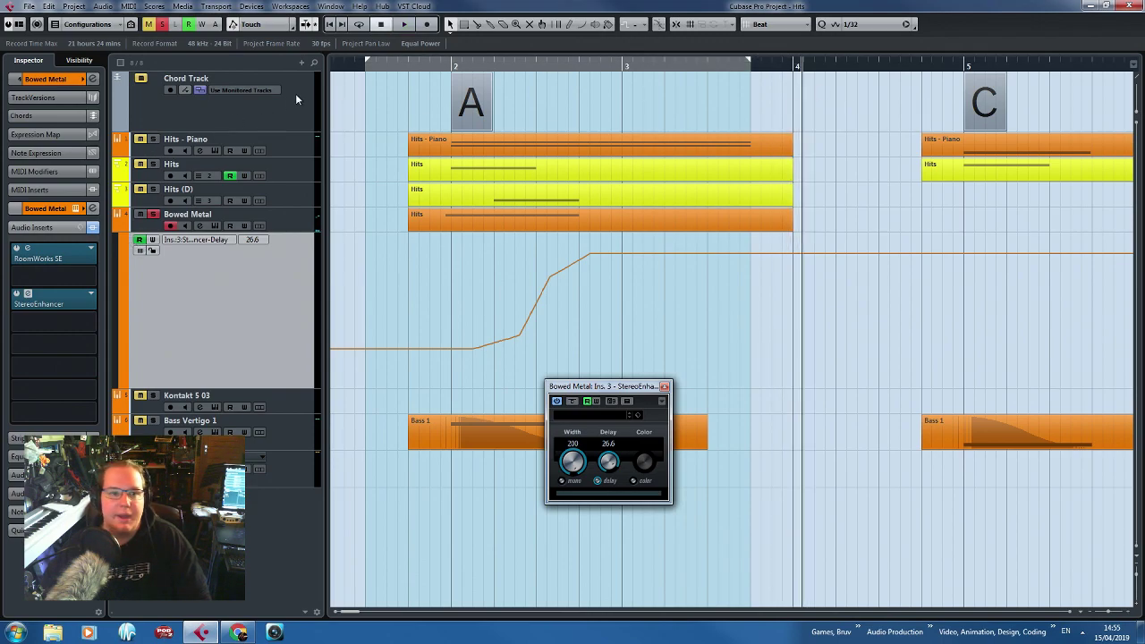
pyautogui.press('space')
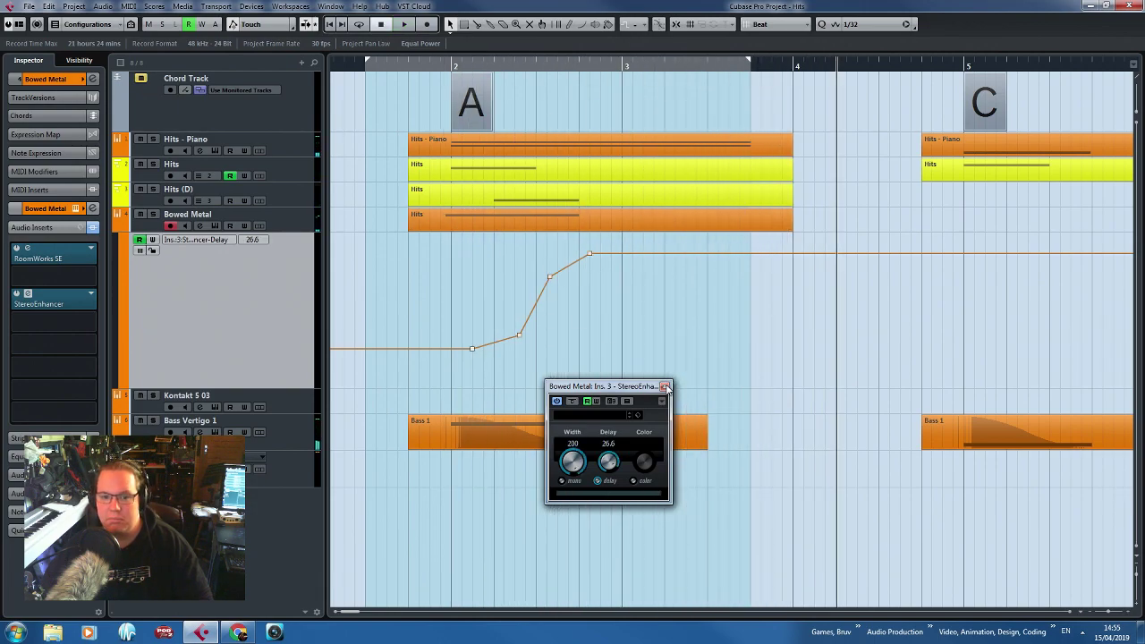
pyautogui.press('space')
pyautogui.click(664, 386)
pyautogui.press('g')
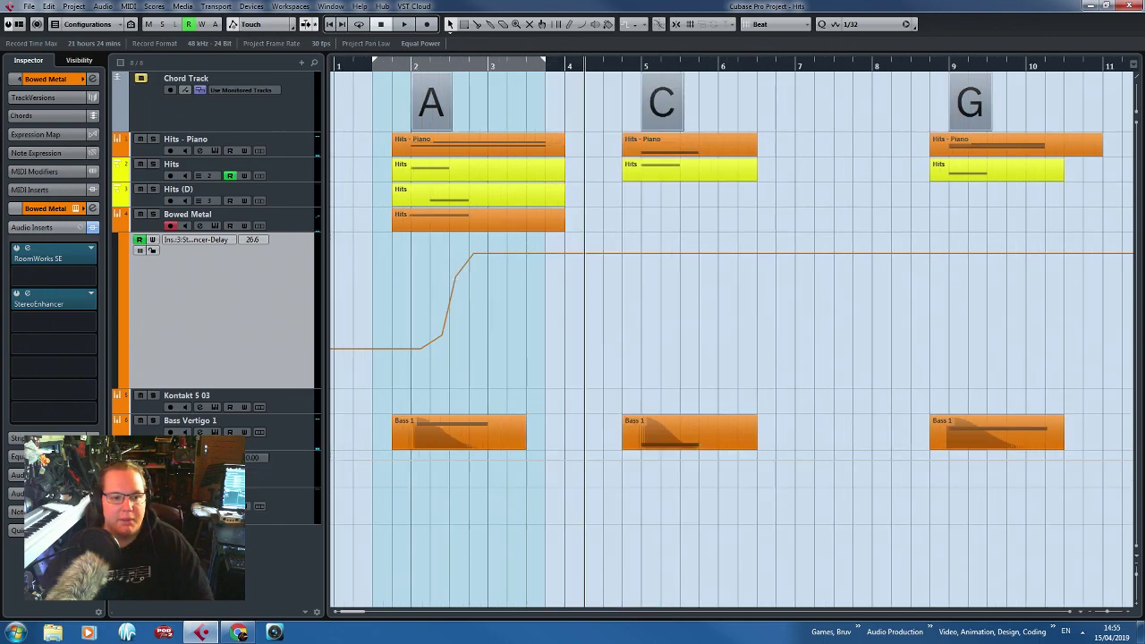
# Solo the Bass Vertigo 1 track and audition its first Bass 1 part from just before bar 2.
pyautogui.click(279, 445)
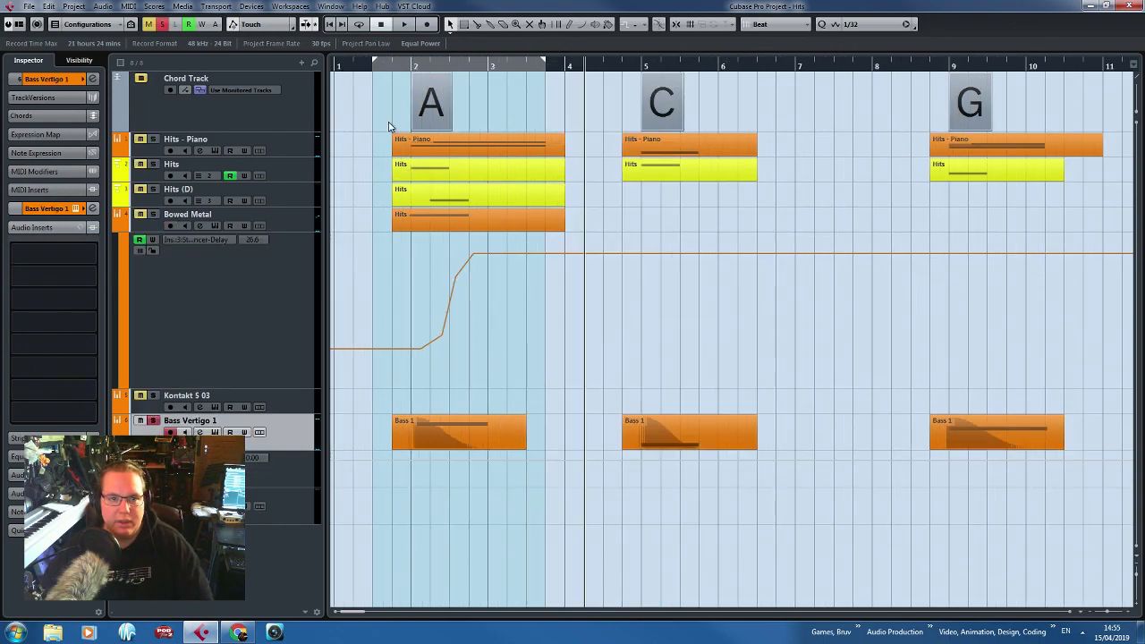
pyautogui.click(394, 66)
pyautogui.click(494, 448)
pyautogui.press('space')
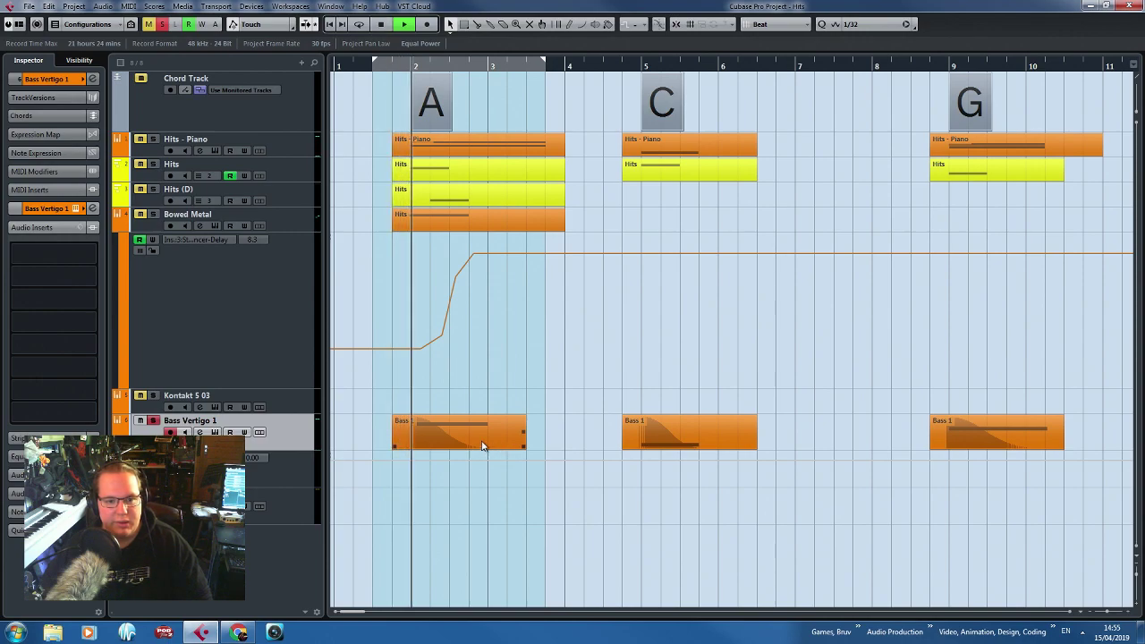
pyautogui.click(375, 509)
pyautogui.press('space')
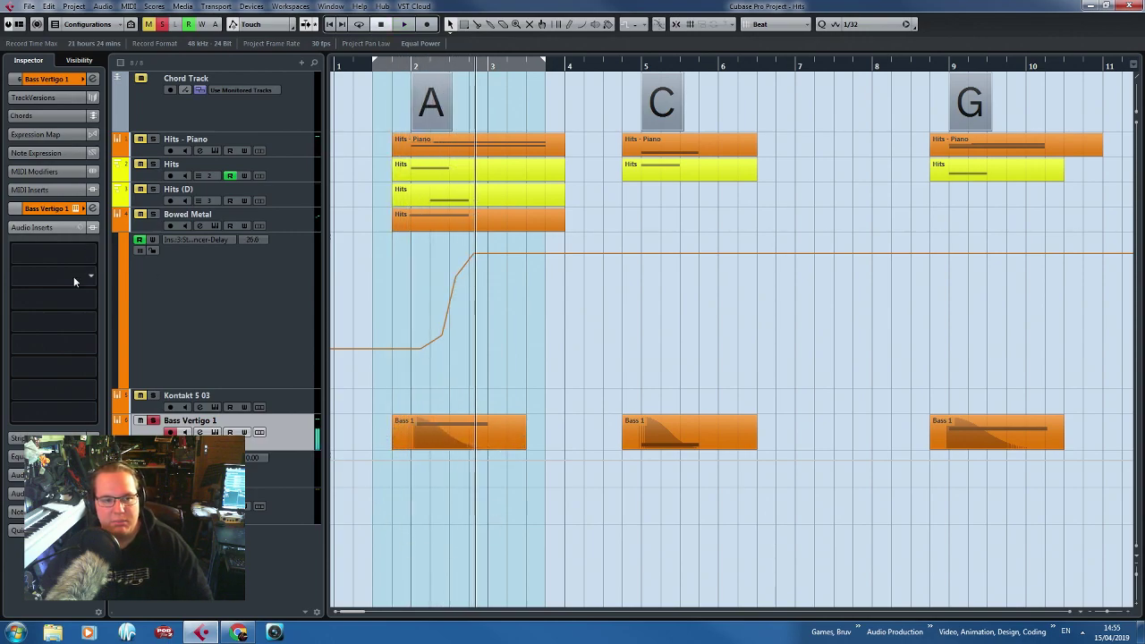
# Insert the REVelation reverb in Bass Vertigo 1's first audio insert slot and audition the bass through it.
pyautogui.click(92, 255)
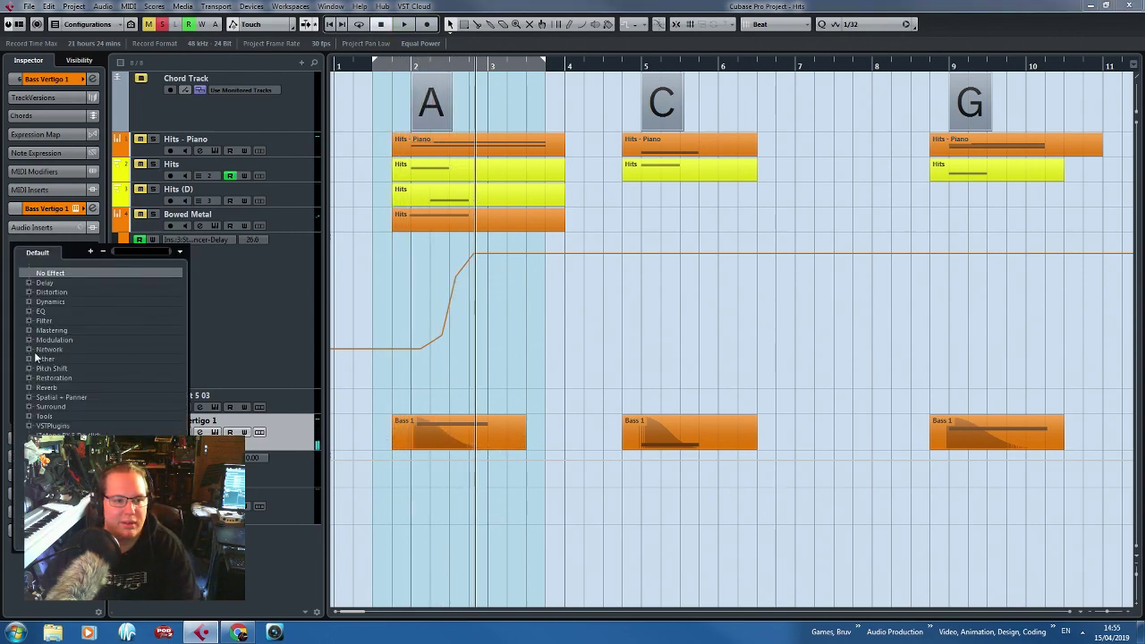
pyautogui.click(30, 389)
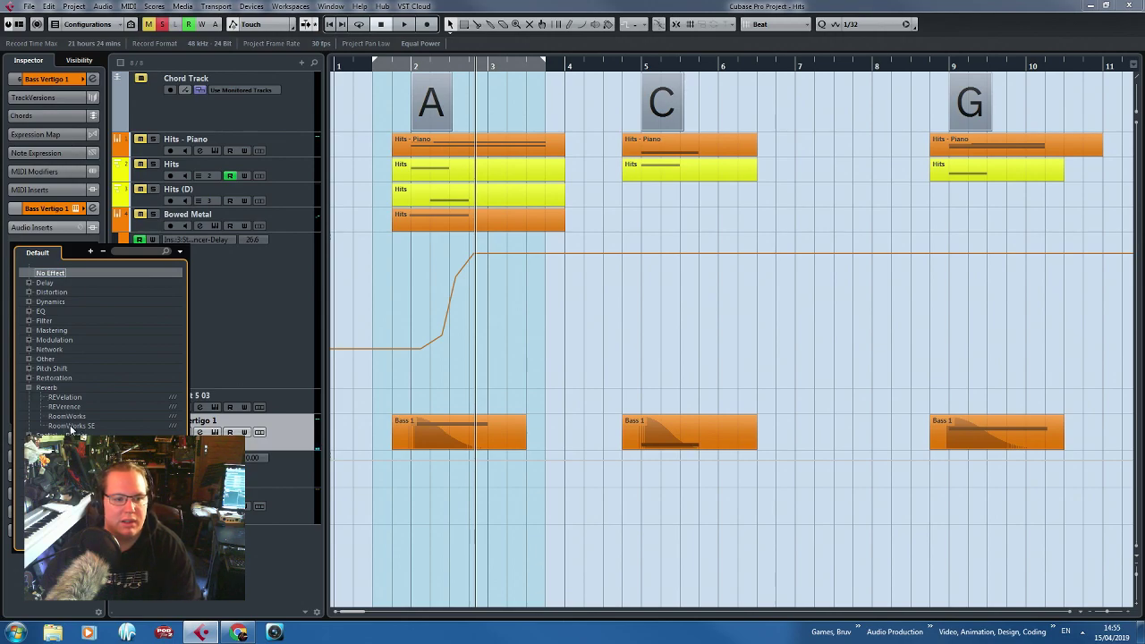
pyautogui.click(66, 398)
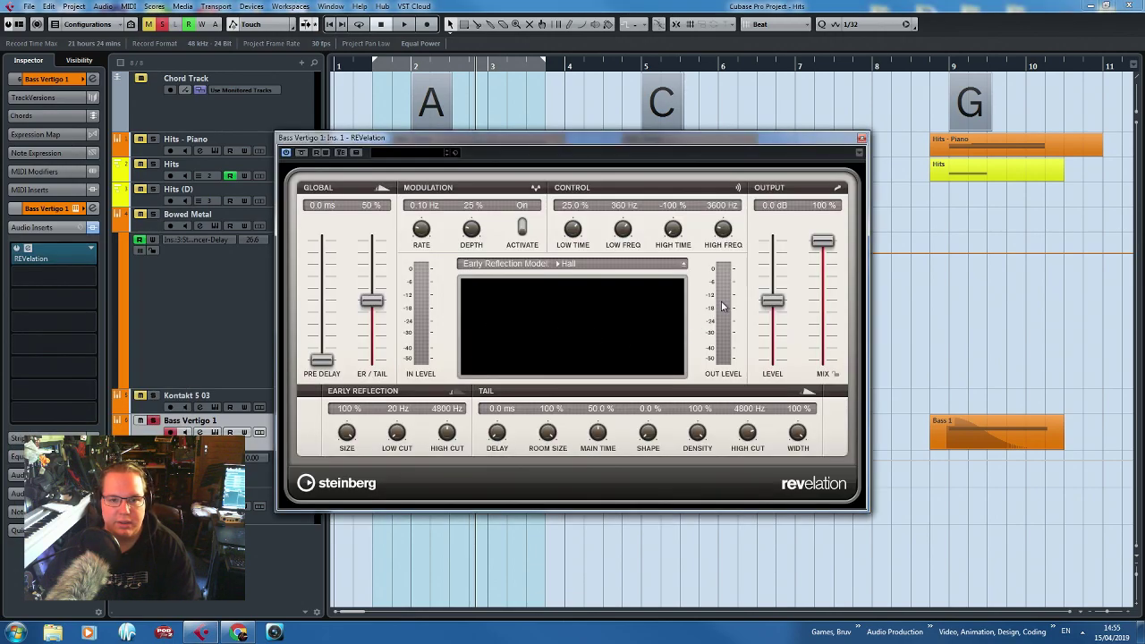
pyautogui.press('space')
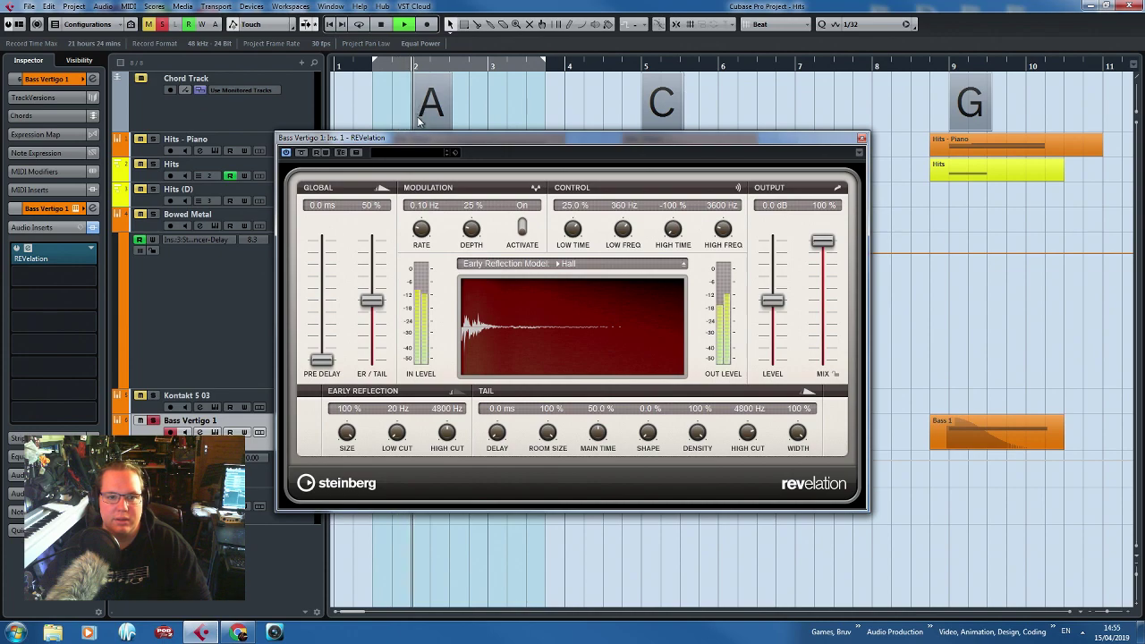
pyautogui.press('space')
pyautogui.moveTo(421, 139); pyautogui.dragTo(507, 132)
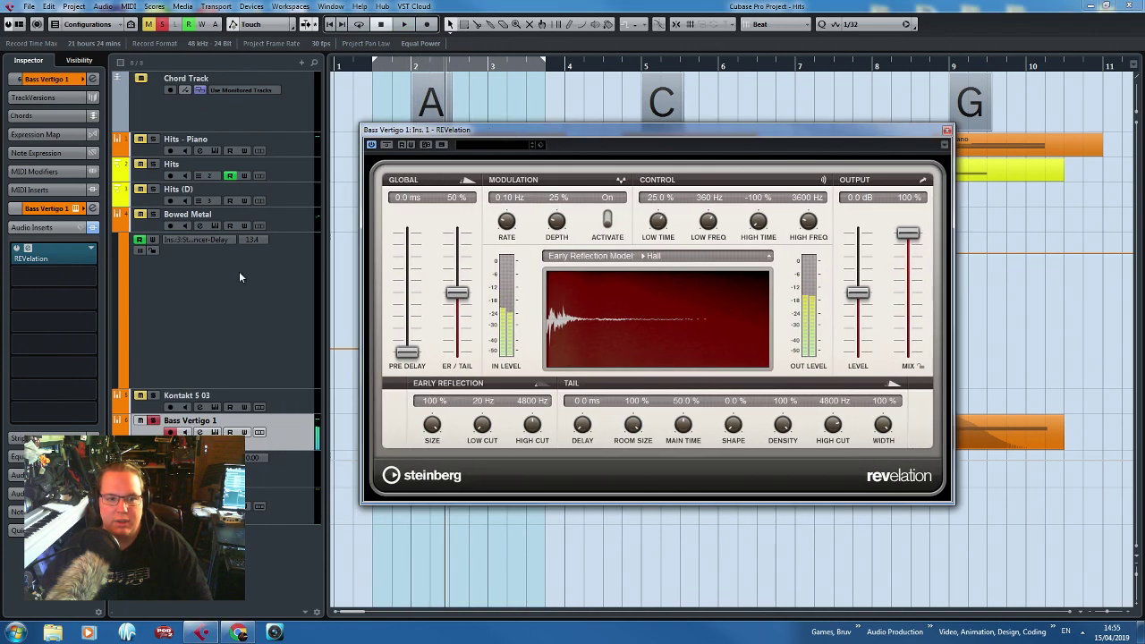
# Load the Ambience Dark preset in REVelation and audition the bass with it.
pyautogui.click(490, 146)
pyautogui.doubleClick(523, 221)
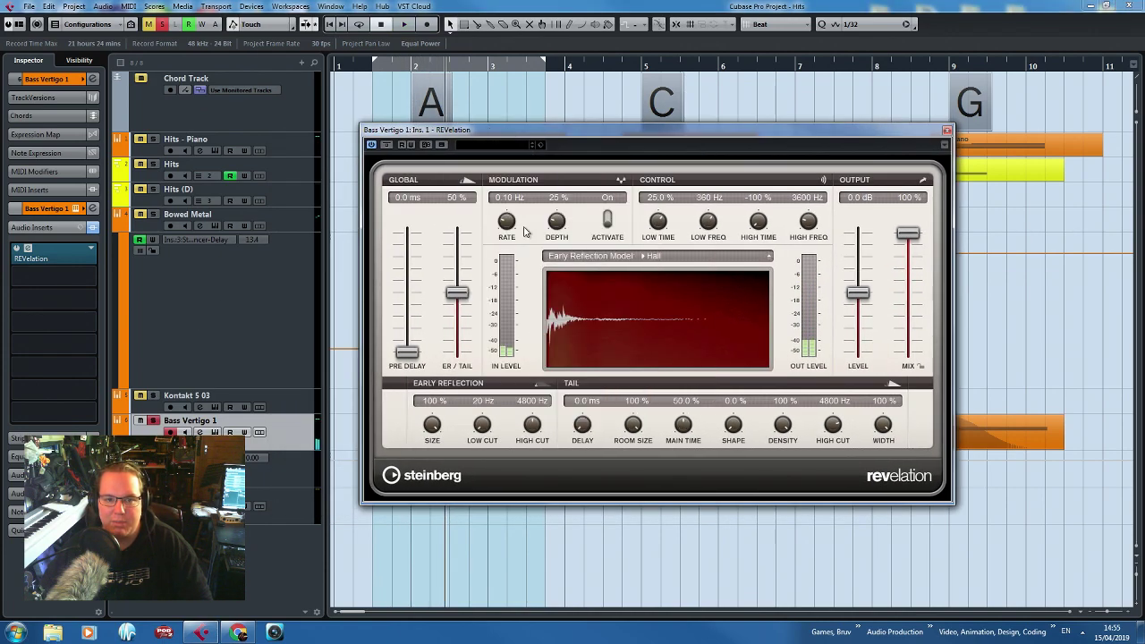
pyautogui.press('space')
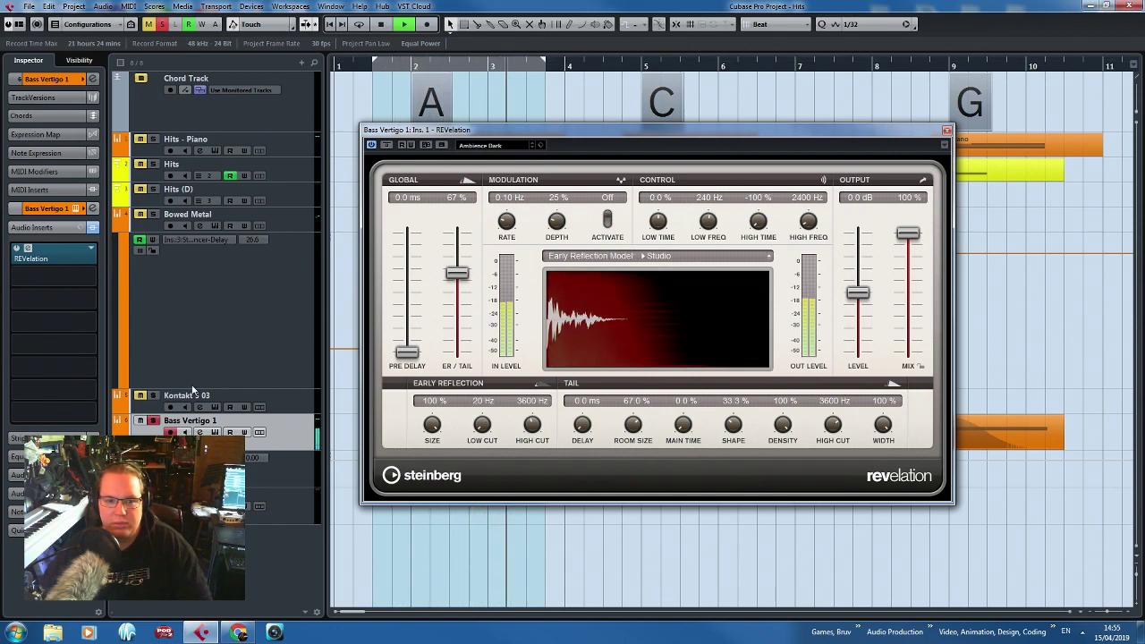
# Replace REVelation with RoomWorks SE on Bass Vertigo 1, set its pre-delay to 7, and audition from before bar 2.
pyautogui.click(94, 253)
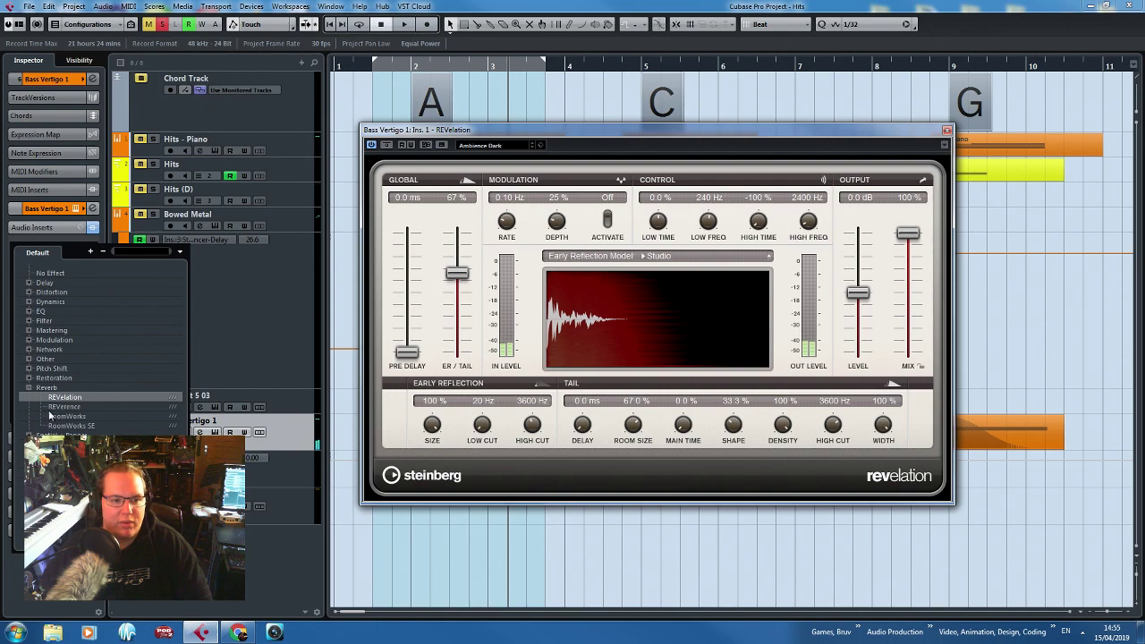
pyautogui.click(72, 425)
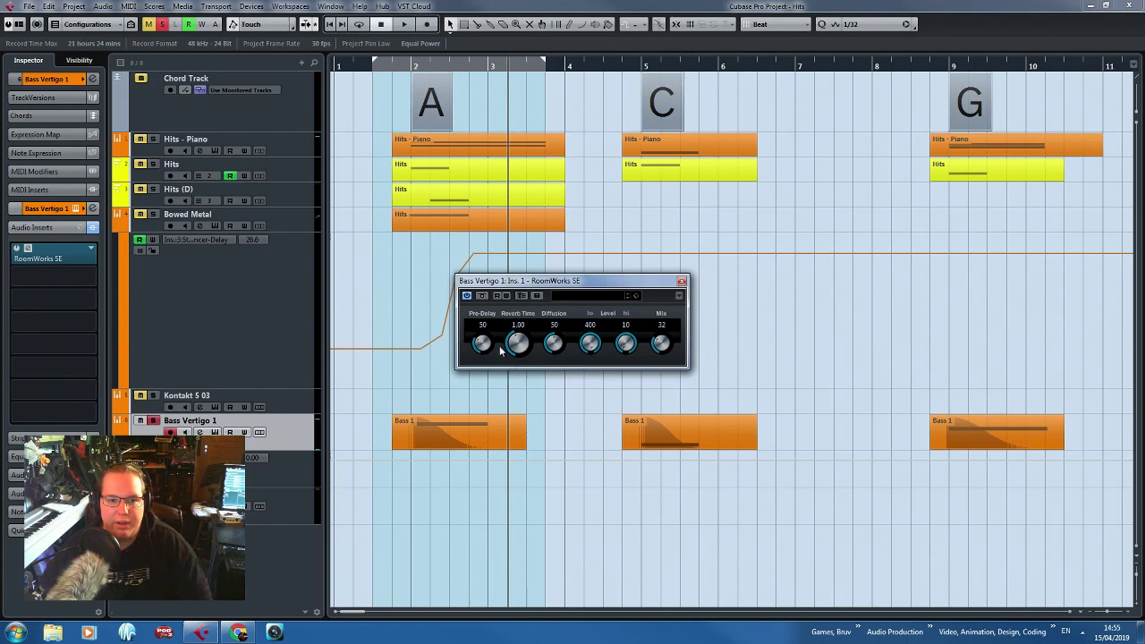
pyautogui.click(382, 71)
pyautogui.press('space')
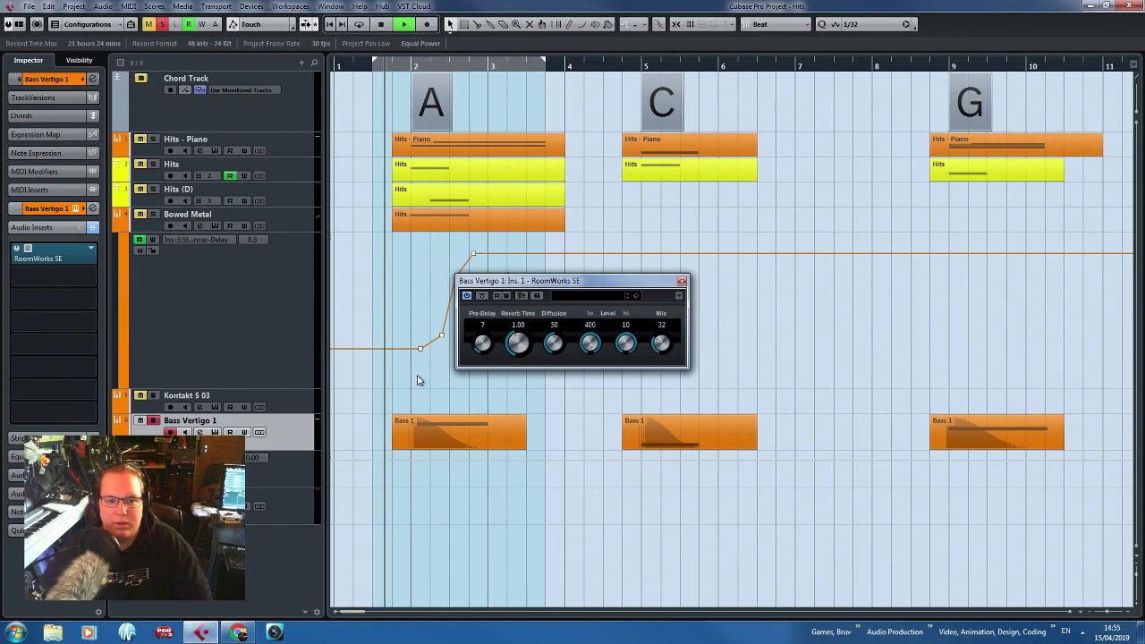
# Loop the first hit, set RoomWorks SE to pre-delay 0, reverb time 0.67, diffusion 100 and mix 24, and compare it bypassed.
pyautogui.keyDown('ctrl'); pyautogui.scroll(2, 420, 380); pyautogui.keyUp('ctrl')
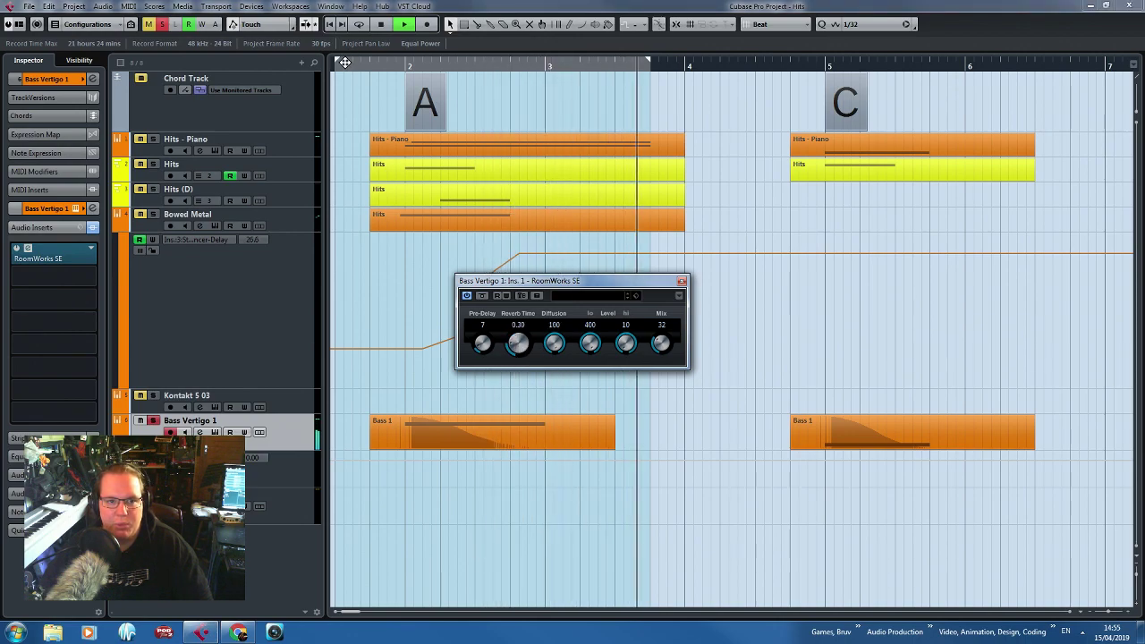
pyautogui.click(421, 383)
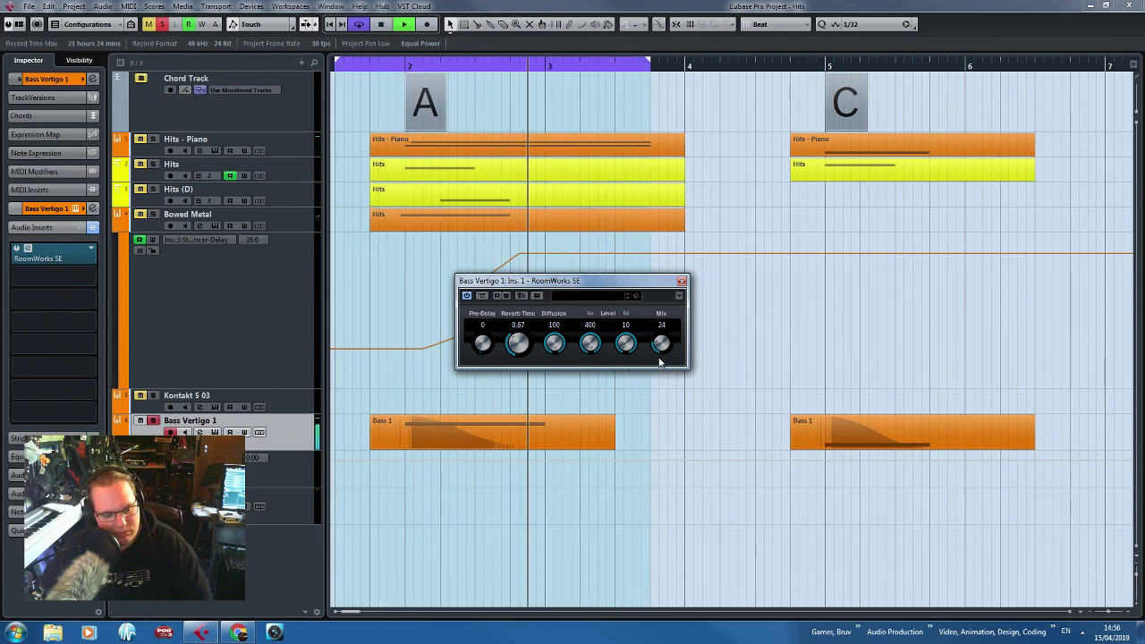
pyautogui.click(465, 296)
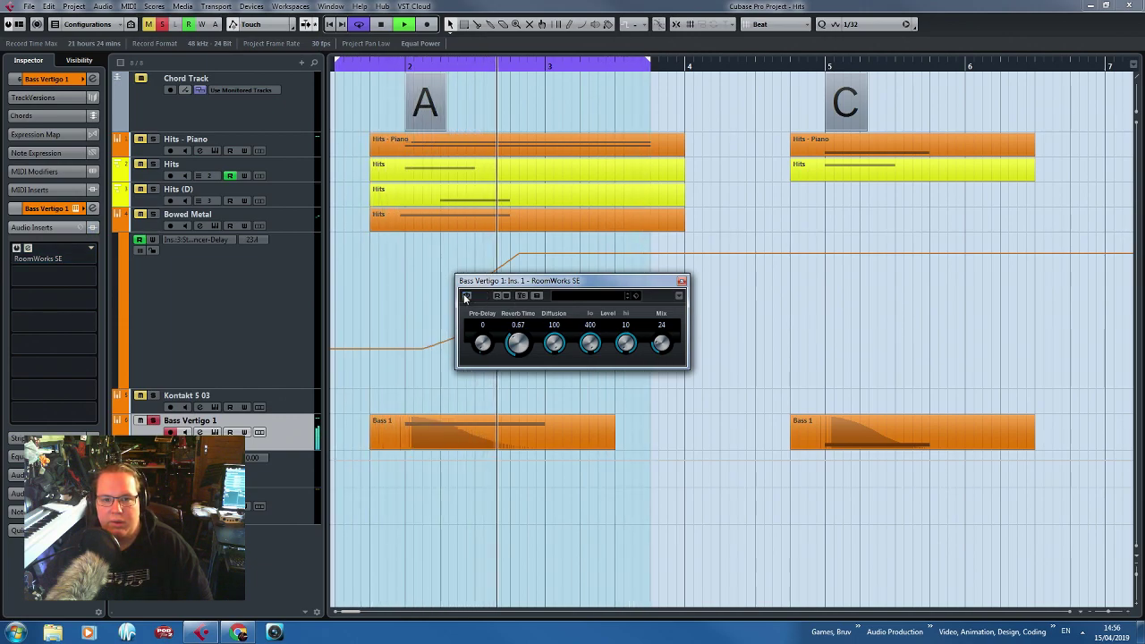
pyautogui.click(465, 296)
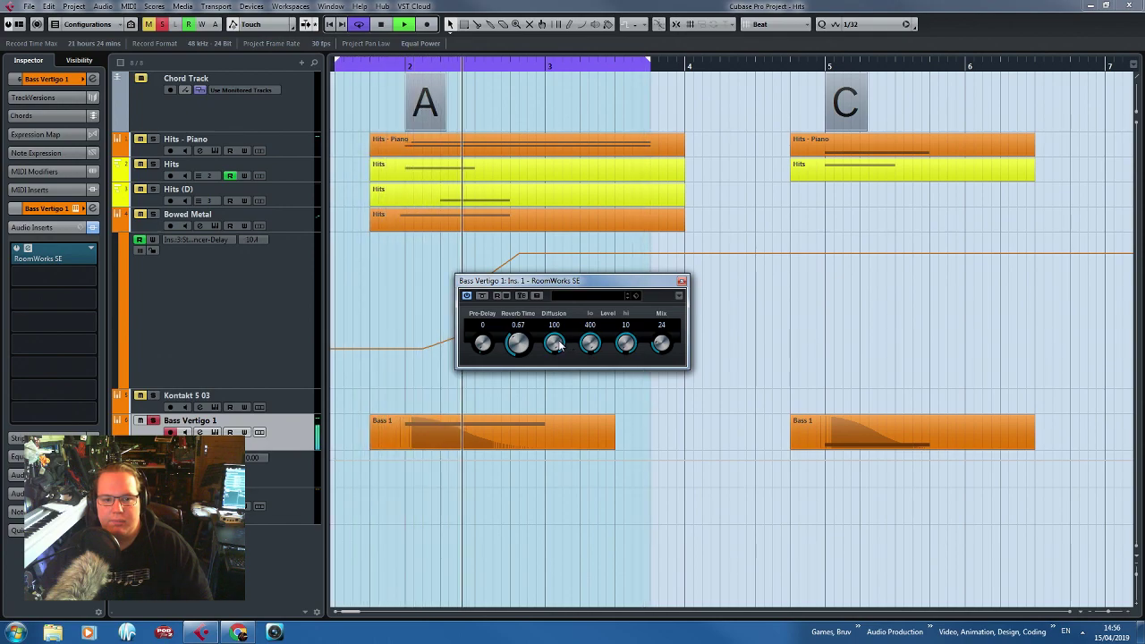
# Try RoomWorks SE's diffusion at 0, restore it to 100, and set the reverb time to 0.49.
pyautogui.moveTo(556, 347); pyautogui.dragTo(564, 483)
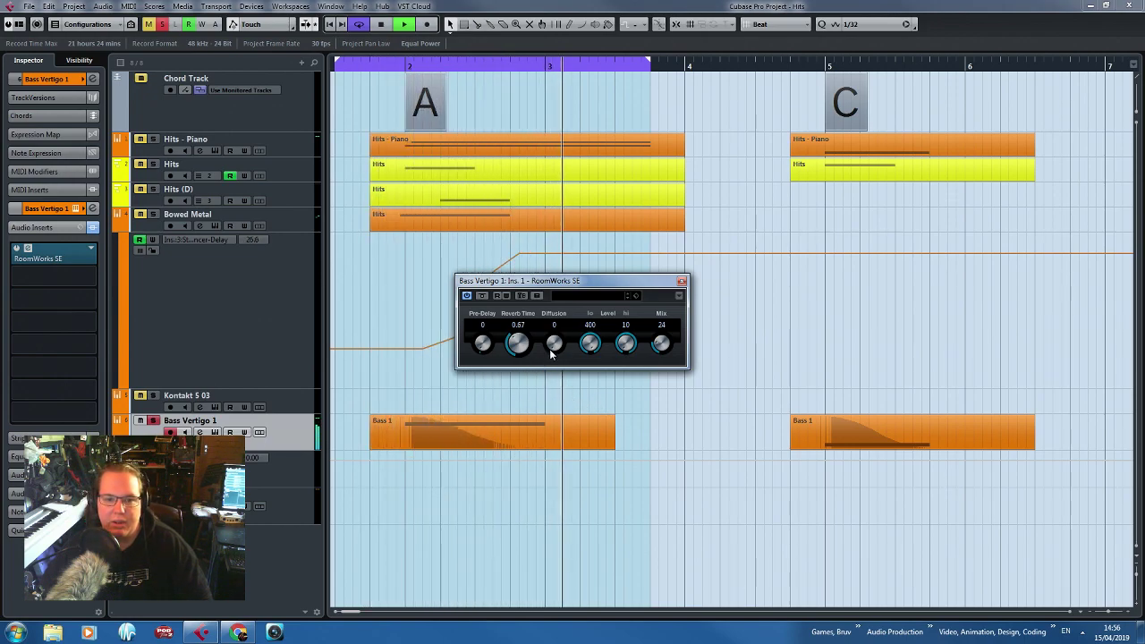
pyautogui.moveTo(553, 354); pyautogui.dragTo(564, 304)
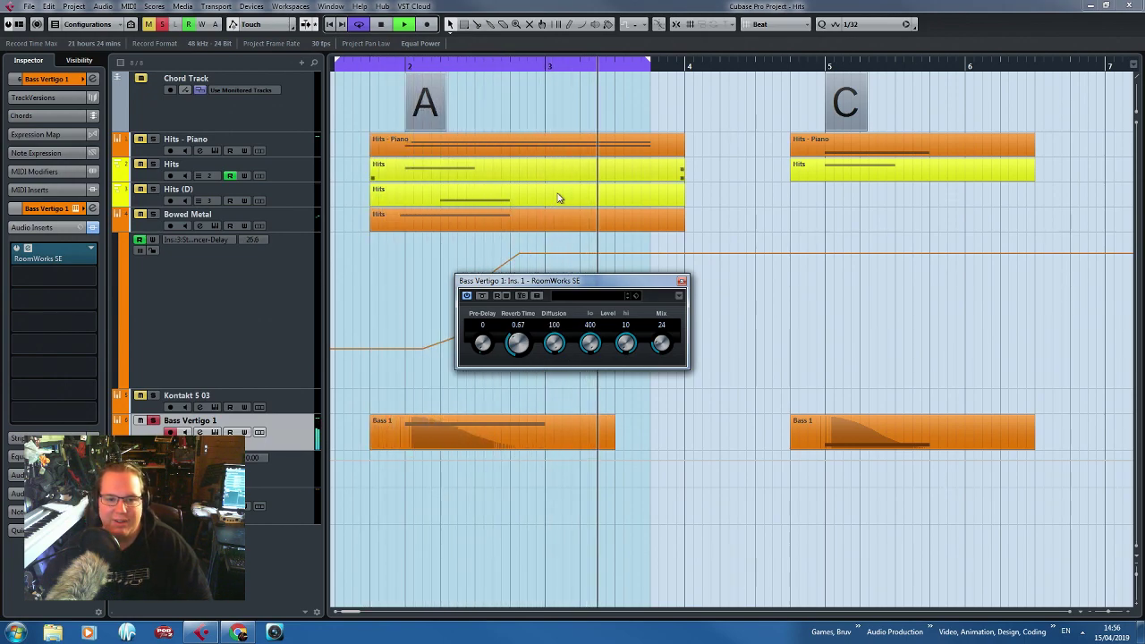
pyautogui.click(680, 283)
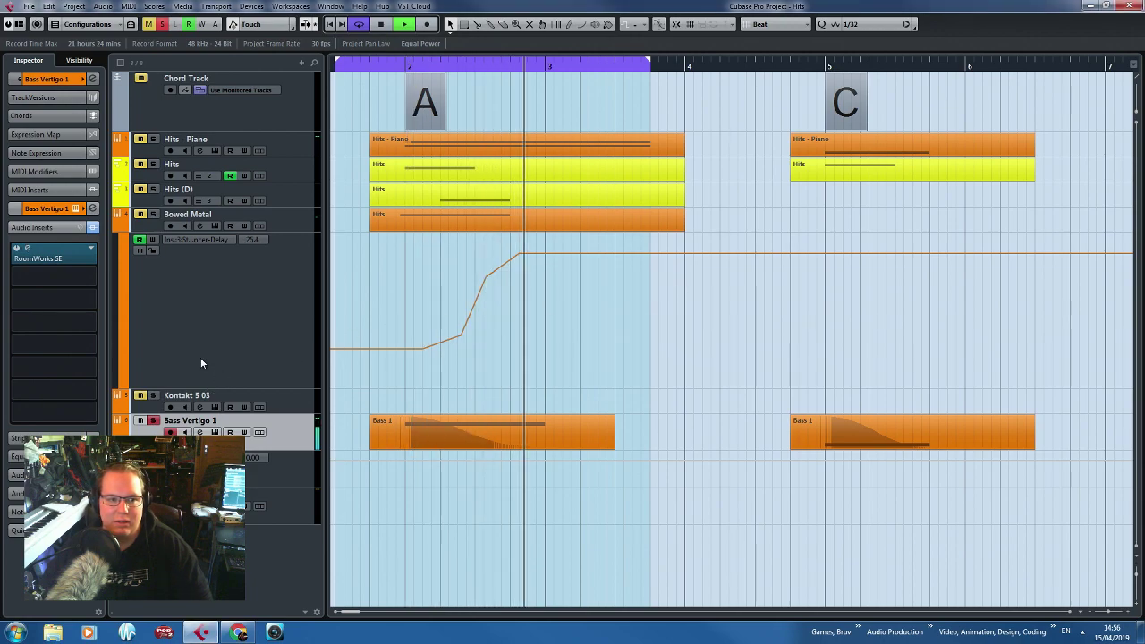
pyautogui.click(43, 257)
pyautogui.moveTo(527, 342); pyautogui.dragTo(528, 363)
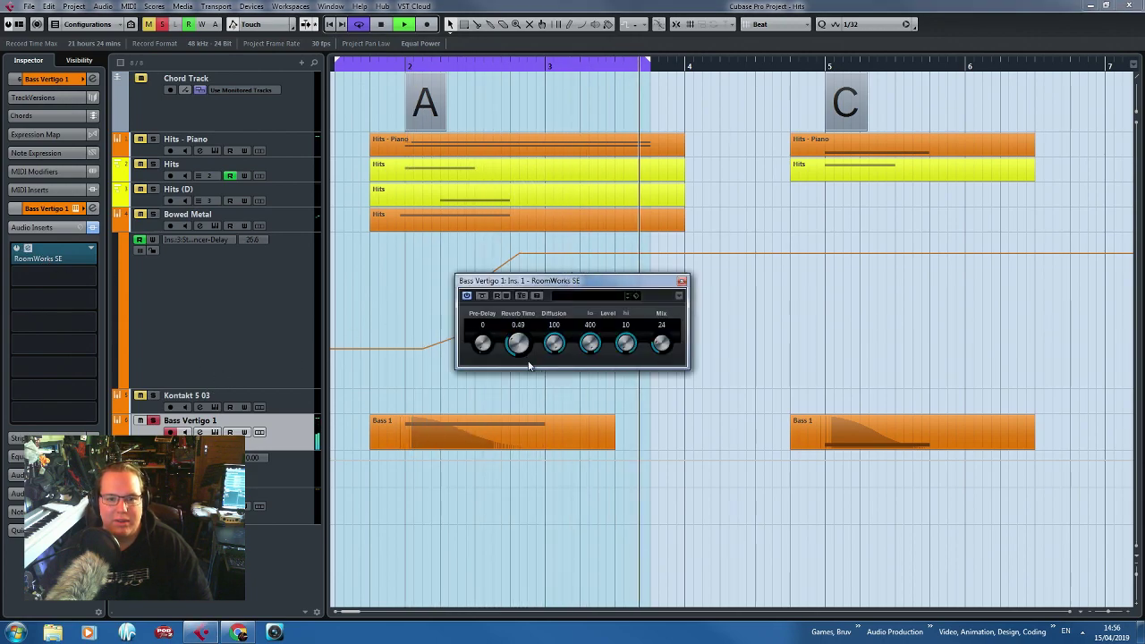
pyautogui.click(681, 281)
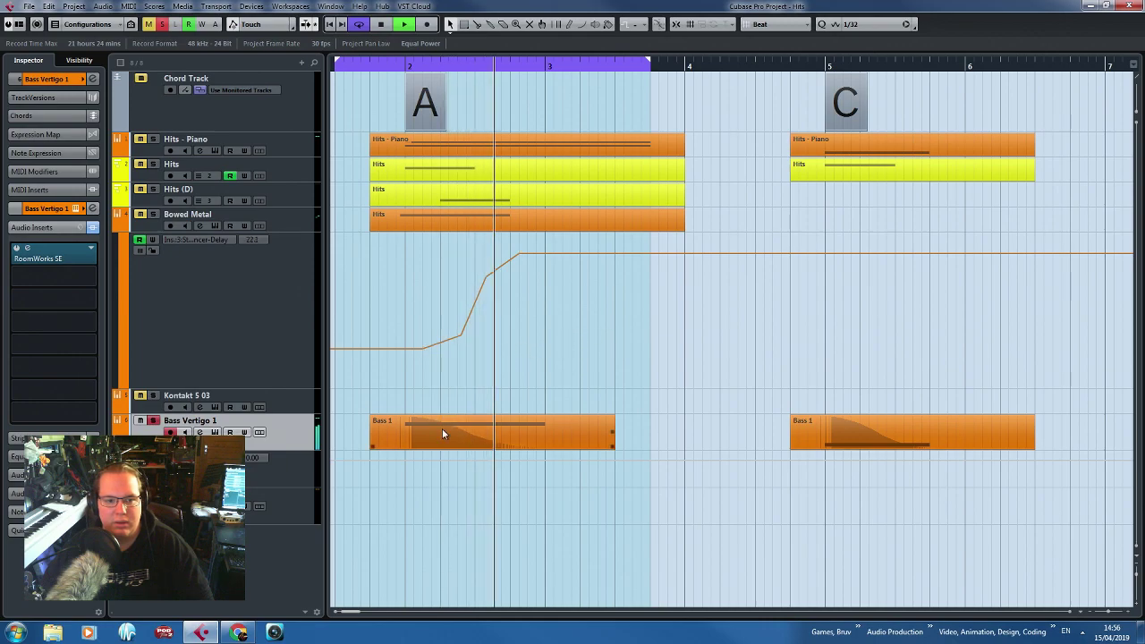
# Unsolo Bass Vertigo 1, audition the first hit with all tracks sounding, and stop playback.
pyautogui.keyDown('ctrl'); pyautogui.scroll(-3, 420, 407); pyautogui.keyUp('ctrl')
pyautogui.keyDown('ctrl'); pyautogui.scroll(2, 394, 389); pyautogui.keyUp('ctrl')
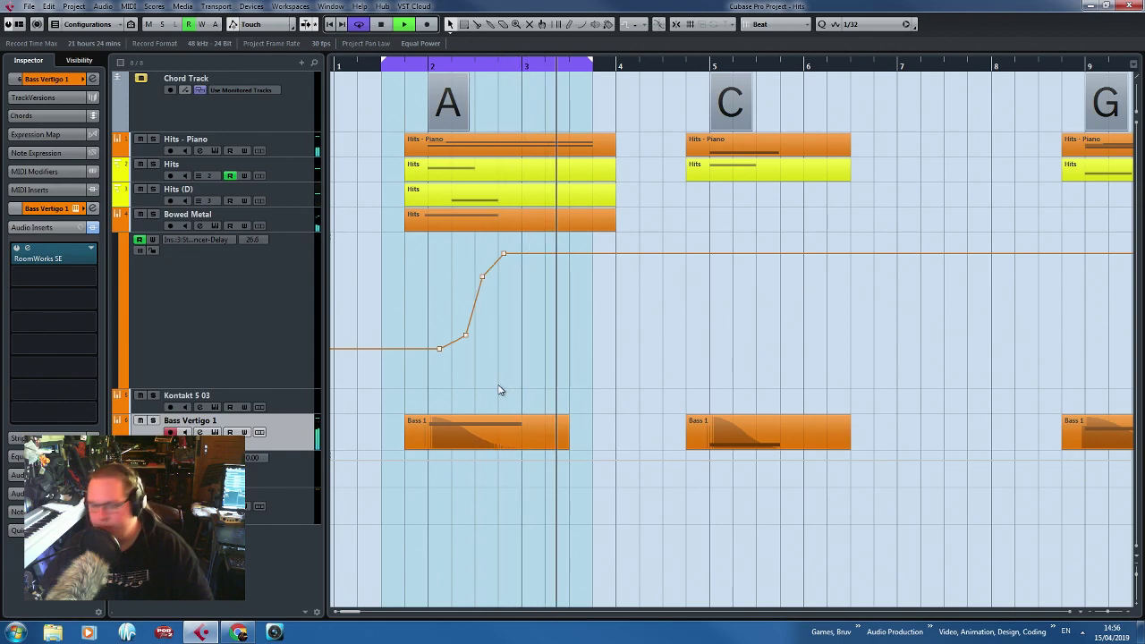
pyautogui.keyDown('ctrl'); pyautogui.scroll(-3, 500, 390); pyautogui.keyUp('ctrl')
pyautogui.press('space')
pyautogui.keyDown('ctrl'); pyautogui.scroll(1, 405, 371); pyautogui.keyUp('ctrl')
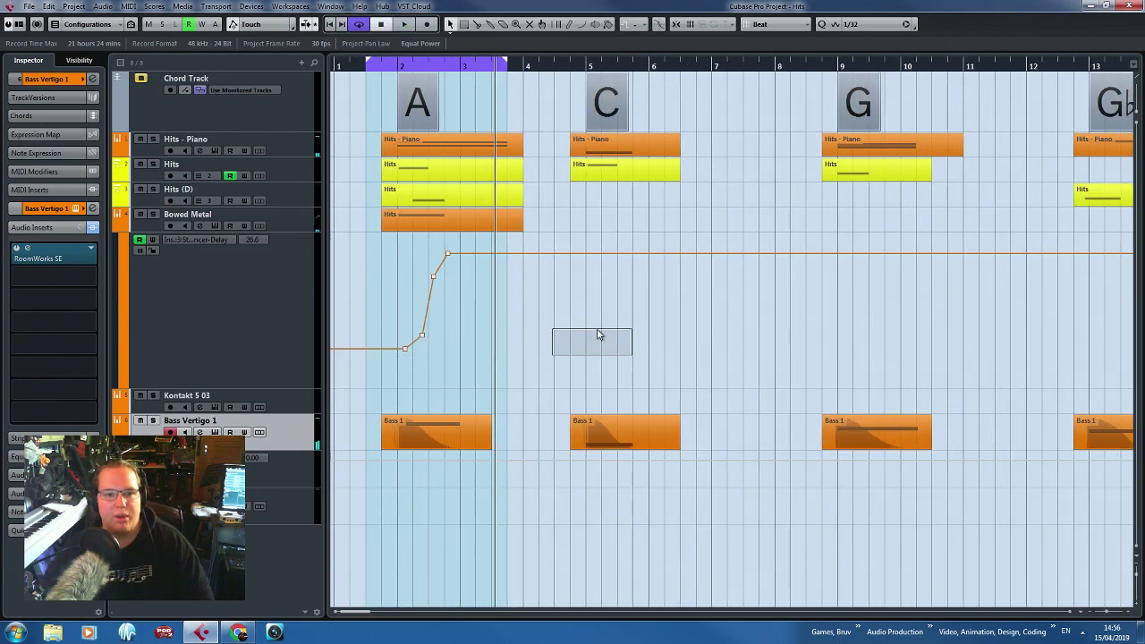
# Replace Bass Vertigo 2's part near bar 16 with a duplicate of Bass Vertigo 1's bar 13 part, placed on Bass Vertigo 1.
pyautogui.keyDown('ctrl'); pyautogui.scroll(2, 457, 356); pyautogui.keyUp('ctrl')
pyautogui.keyDown('ctrl'); pyautogui.scroll(-5, 437, 360); pyautogui.keyUp('ctrl')
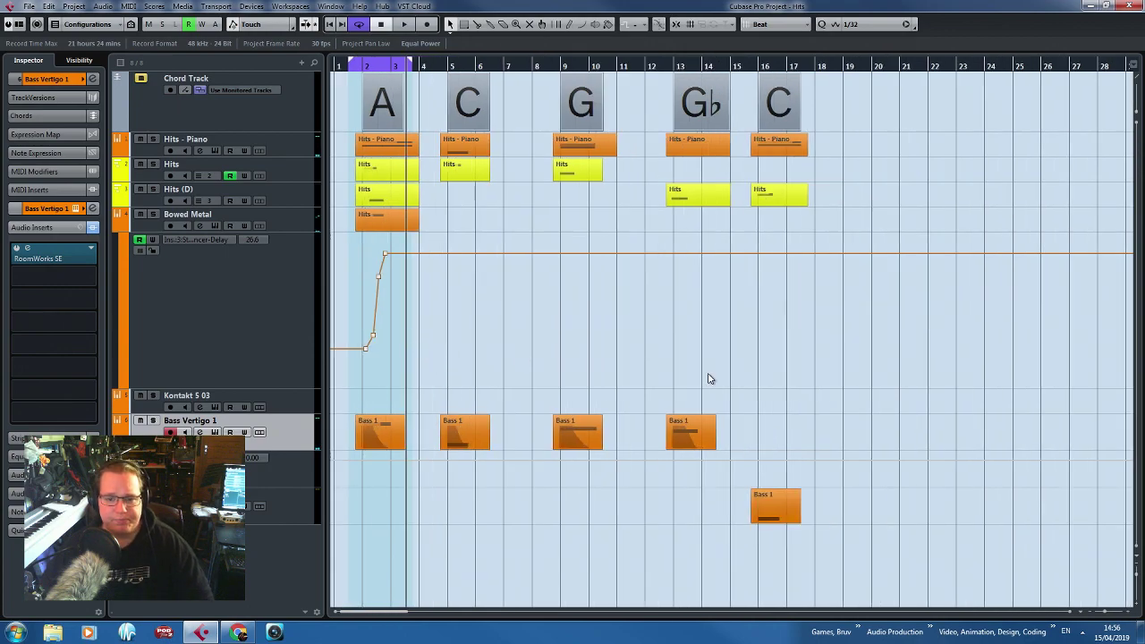
pyautogui.keyDown('ctrl'); pyautogui.scroll(2, 682, 384); pyautogui.keyUp('ctrl')
pyautogui.keyDown('ctrl'); pyautogui.scroll(-2, 523, 351); pyautogui.keyUp('ctrl')
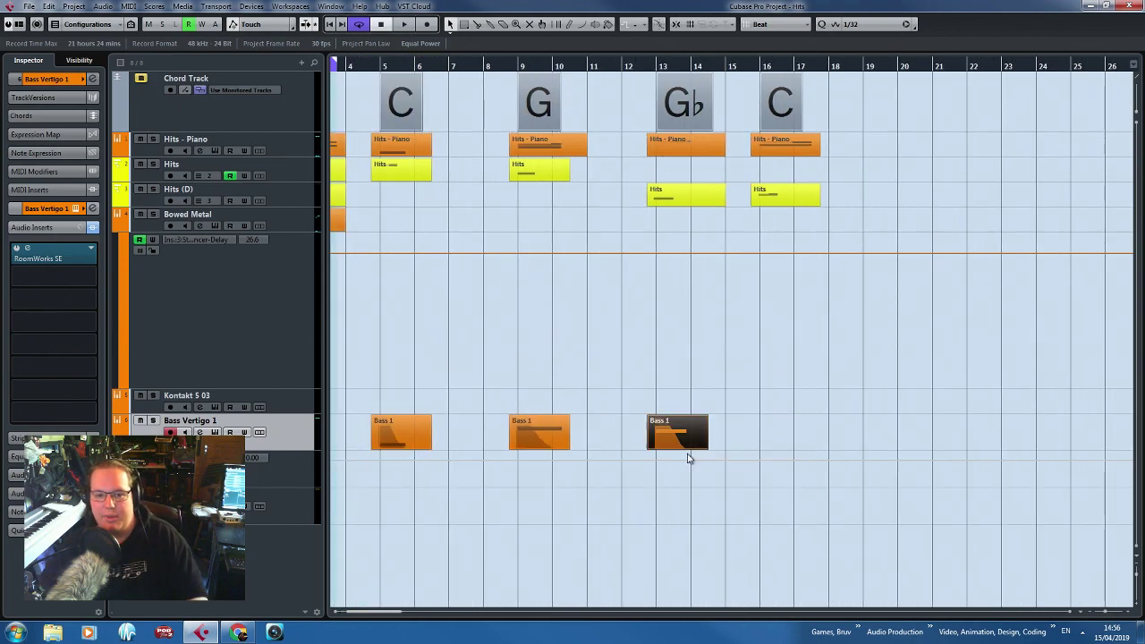
pyautogui.hotkey('ctrl', 'd')
pyautogui.keyDown('ctrl'); pyautogui.scroll(1, 712, 443); pyautogui.keyUp('ctrl')
pyautogui.moveTo(712, 443); pyautogui.dragTo(789, 434)
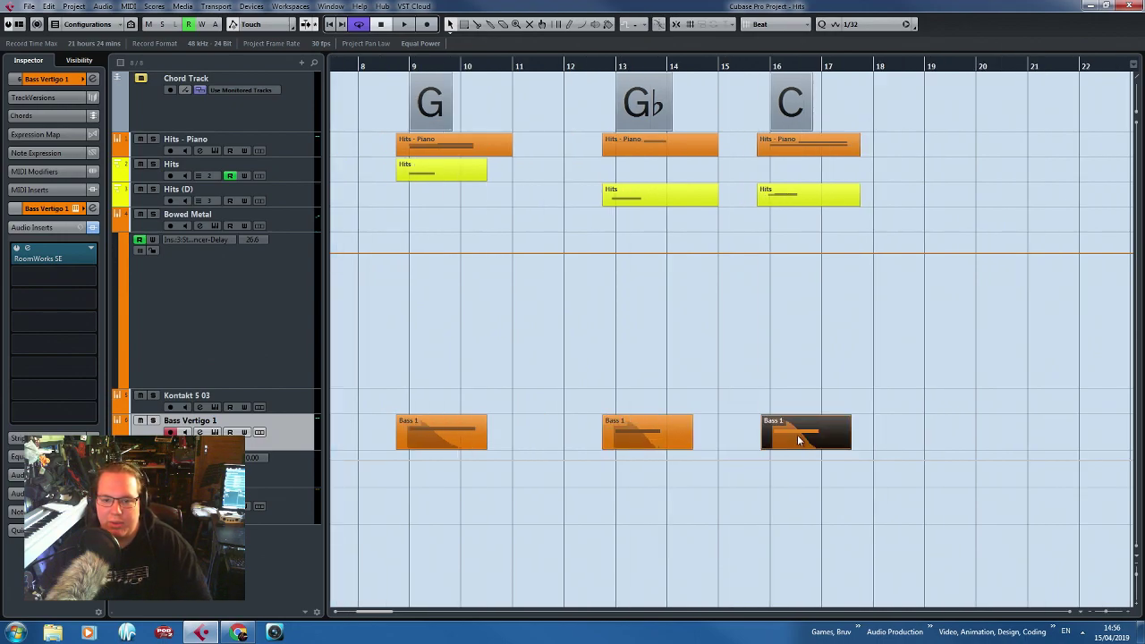
# Transpose the F#1 note in the copied Bass 1 part at bar 16 to C#.
pyautogui.keyDown('ctrl'); pyautogui.scroll(3, 788, 434); pyautogui.keyUp('ctrl')
pyautogui.doubleClick(761, 438)
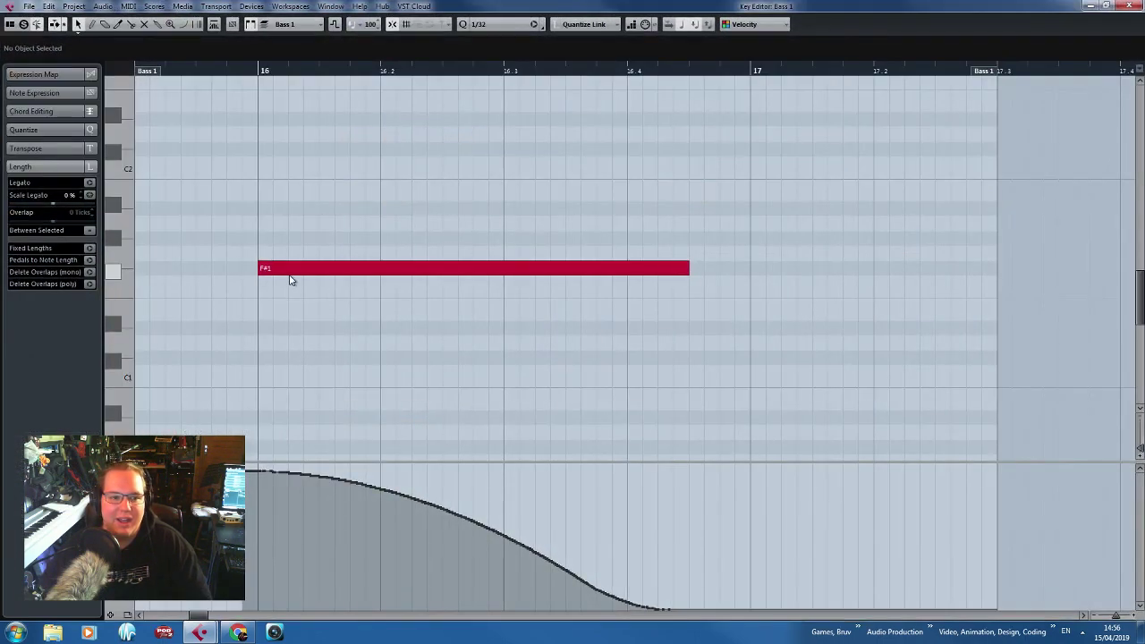
pyautogui.moveTo(289, 271); pyautogui.dragTo(284, 164)
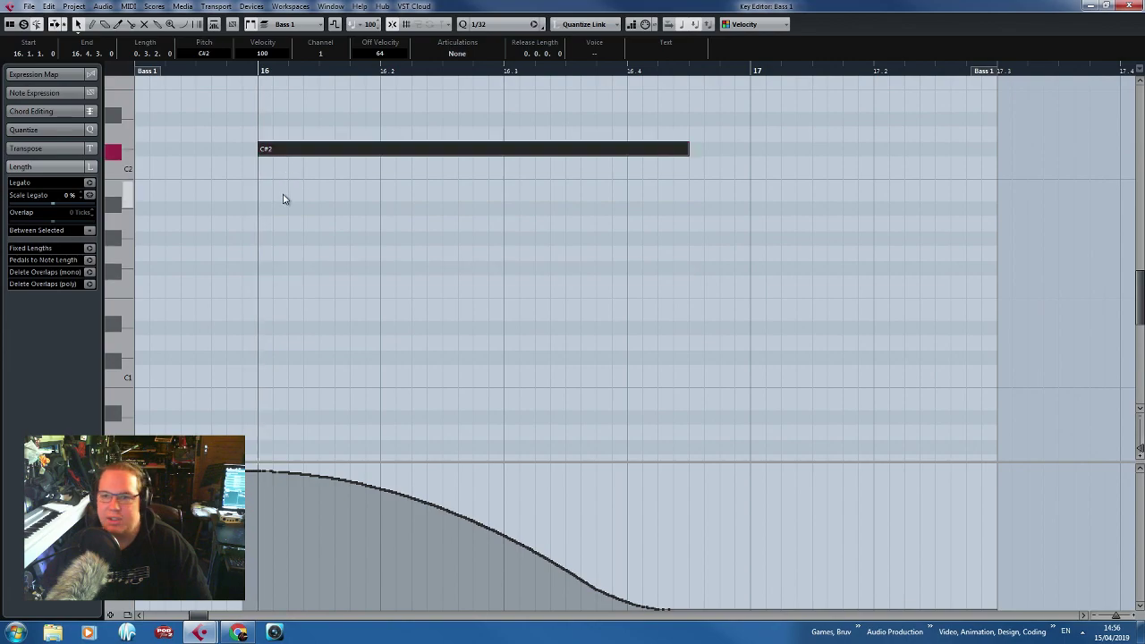
pyautogui.click(1132, 6)
# Change the chord event at bar 16 from C major to C# major.
pyautogui.doubleClick(737, 102)
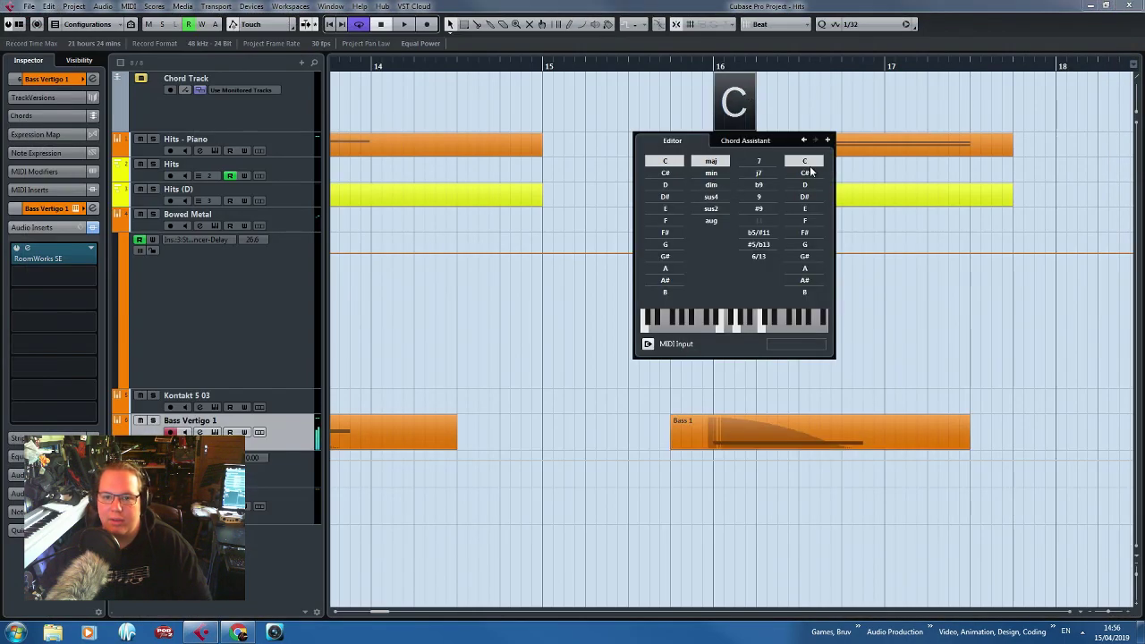
pyautogui.click(808, 171)
pyautogui.click(805, 162)
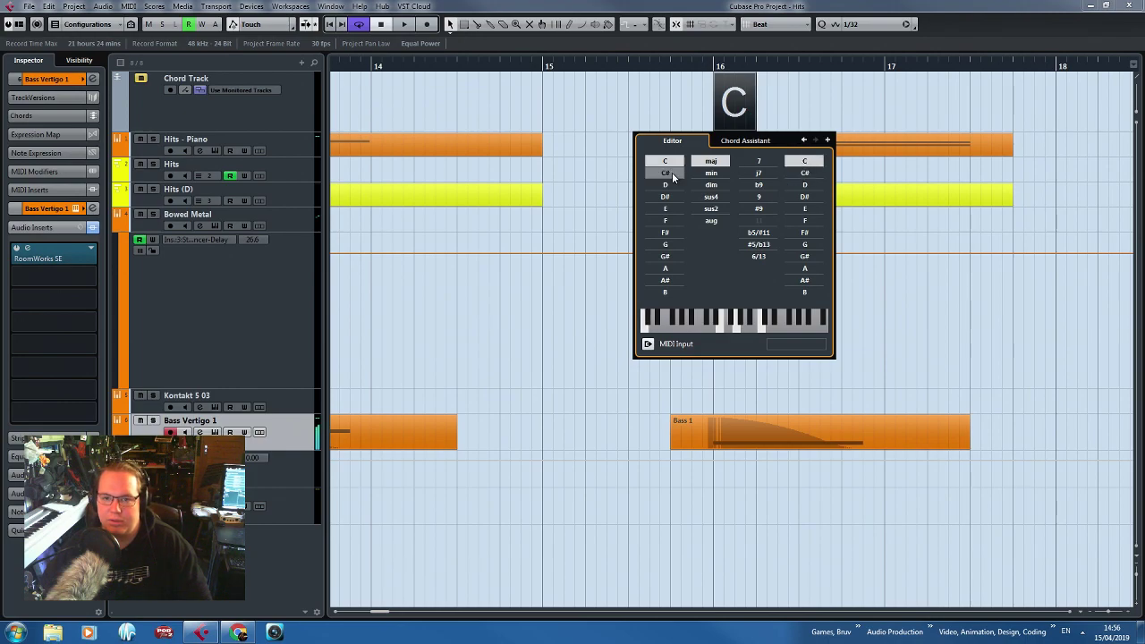
pyautogui.click(672, 172)
pyautogui.click(833, 113)
# Duplicate the first Bowed Metal part and move the copy to 8.4.1.0, in line with the G hit.
pyautogui.scroll(-5, 657, 247)
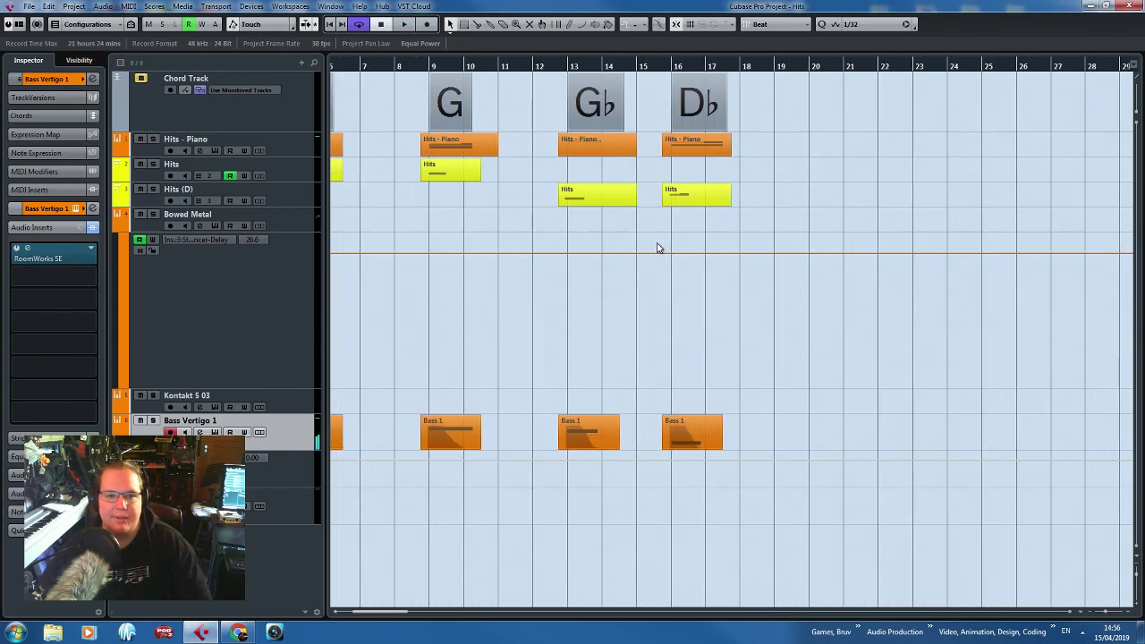
pyautogui.moveTo(556, 327); pyautogui.dragTo(177, 329)
pyautogui.moveTo(565, 333); pyautogui.dragTo(389, 333)
pyautogui.scroll(4, 387, 333)
pyautogui.moveTo(621, 334); pyautogui.dragTo(665, 326)
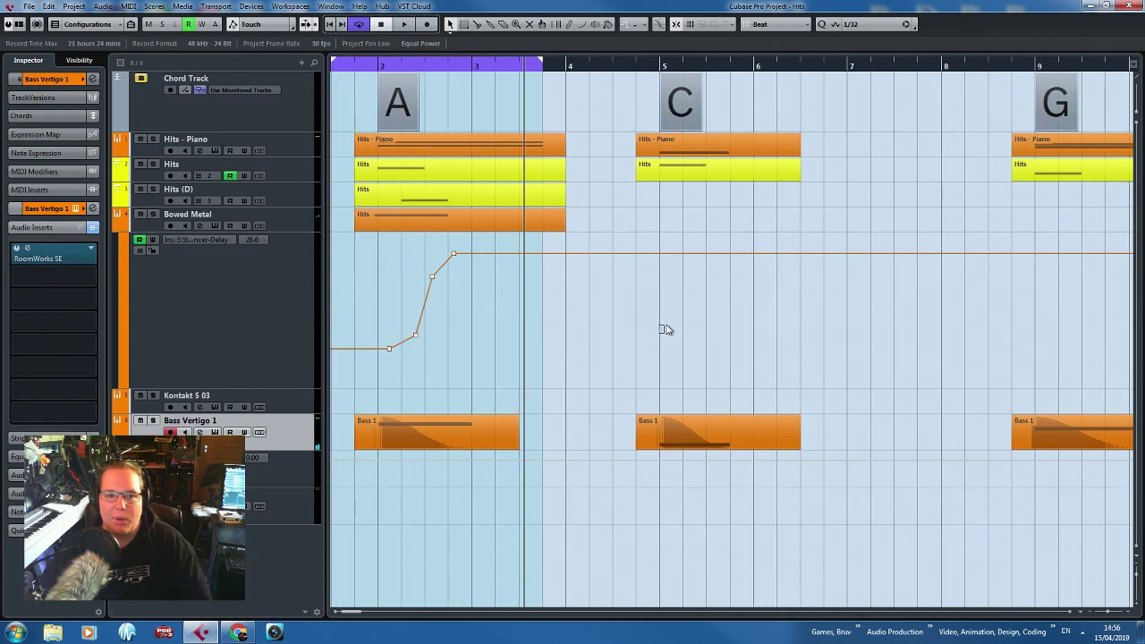
pyautogui.click(448, 232)
pyautogui.press('g')
pyautogui.hotkey('ctrl', 'd')
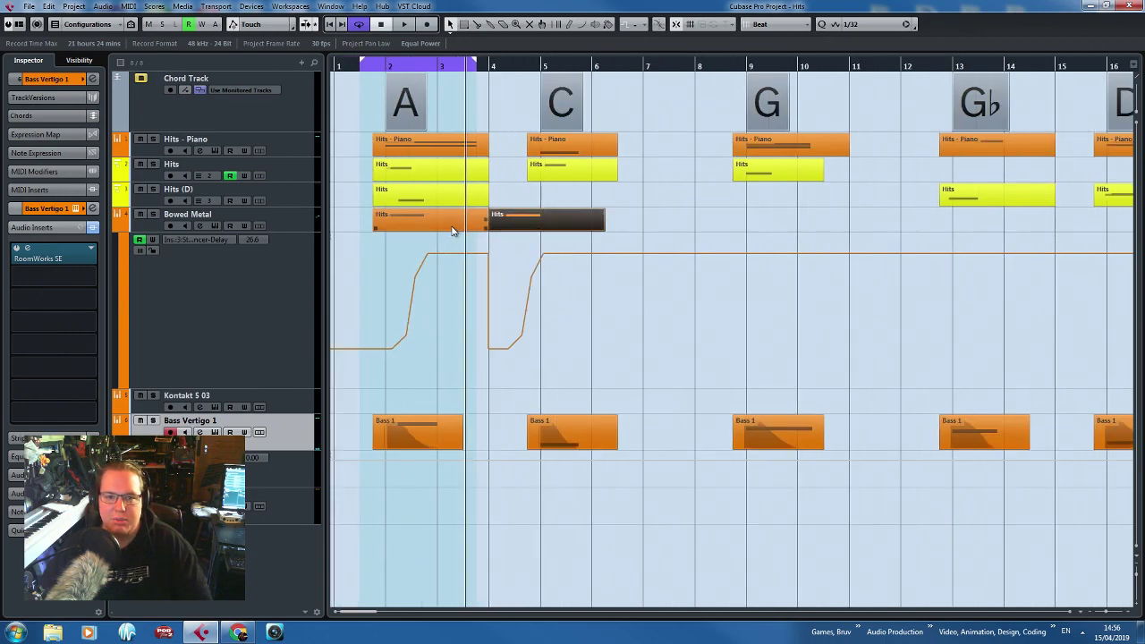
pyautogui.moveTo(580, 225); pyautogui.dragTo(765, 228)
pyautogui.scroll(3, 762, 231)
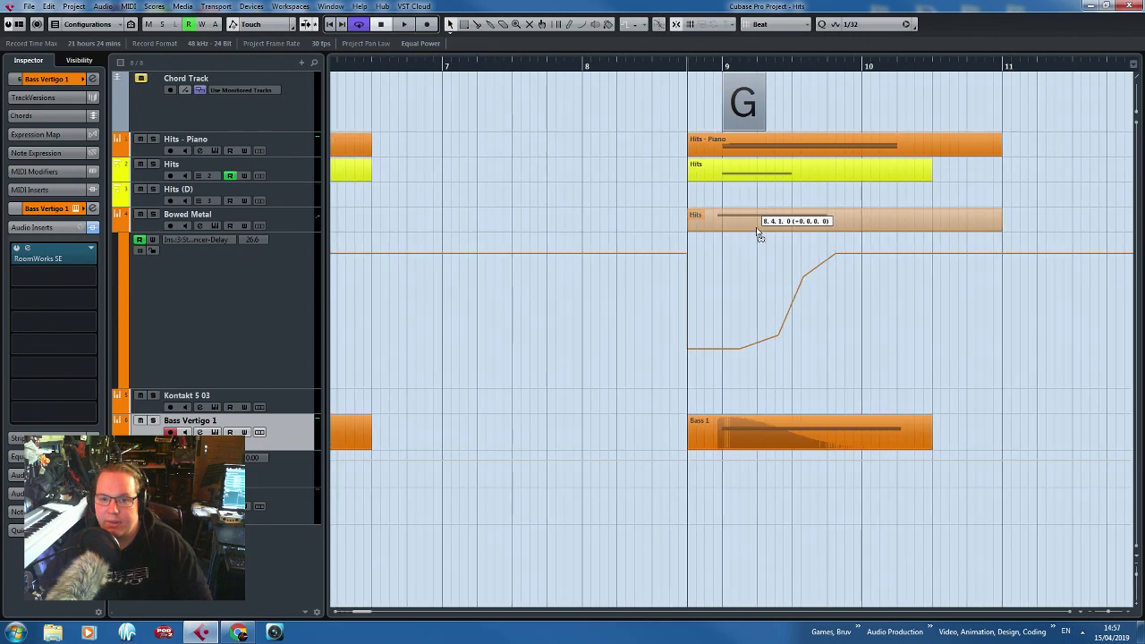
# Ramp the delay automation down into the copied Bowed Metal part before bar 9 and lower the part's note.
pyautogui.click(743, 303)
pyautogui.click(654, 260)
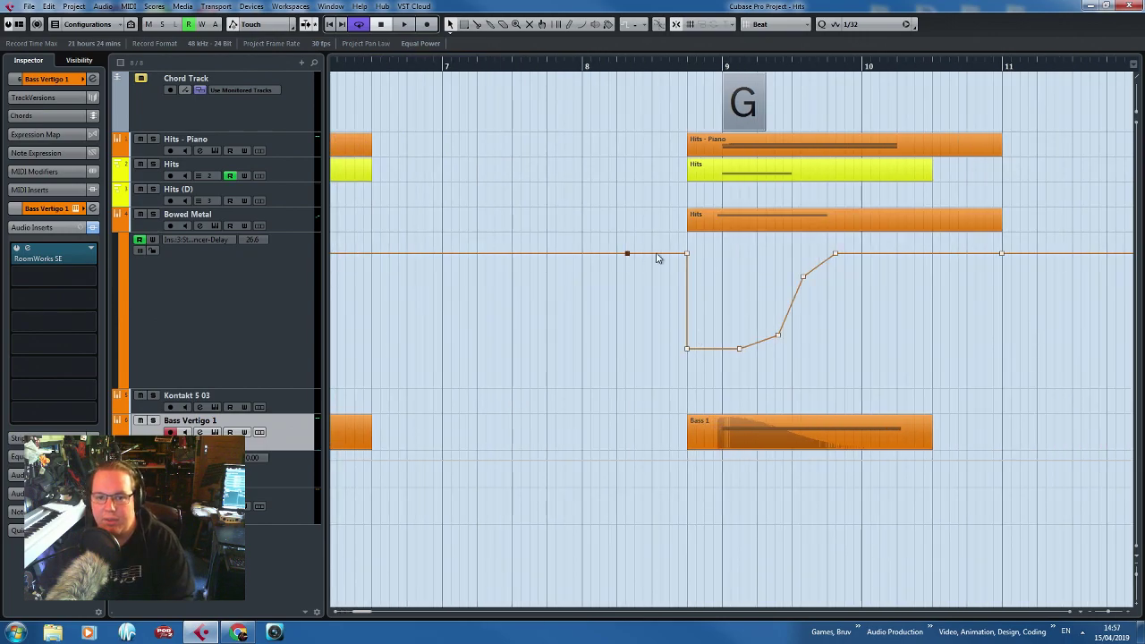
pyautogui.doubleClick(716, 228)
pyautogui.moveTo(327, 261); pyautogui.dragTo(332, 297)
pyautogui.click(1129, 5)
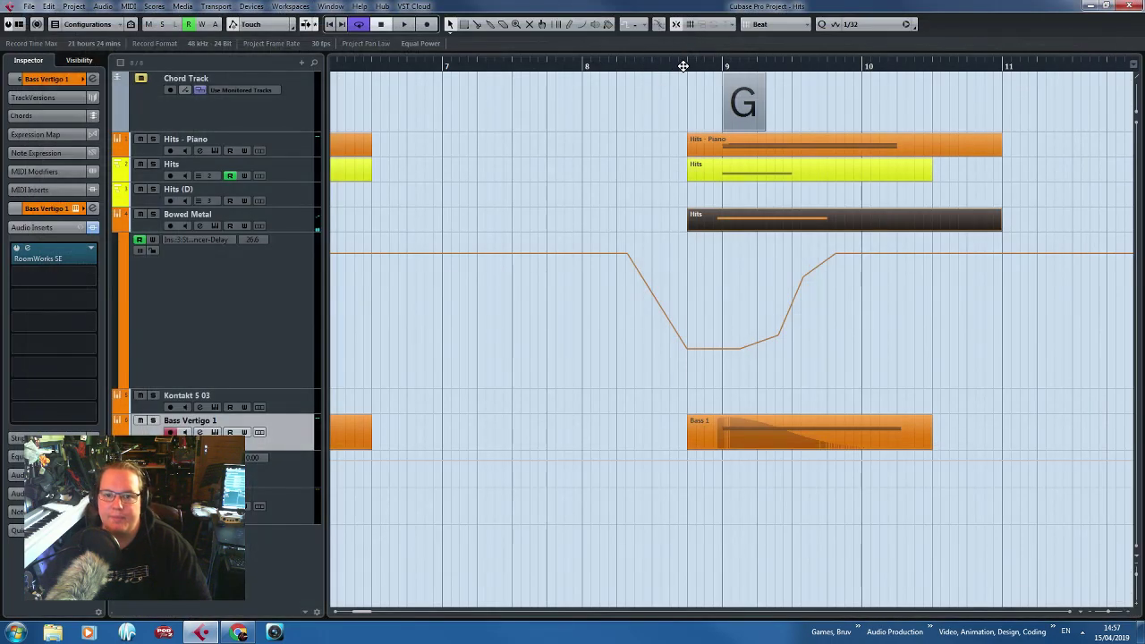
# Audition the G hit from just before bar 9 with the copied Bowed Metal part, and stop playback.
pyautogui.press('space')
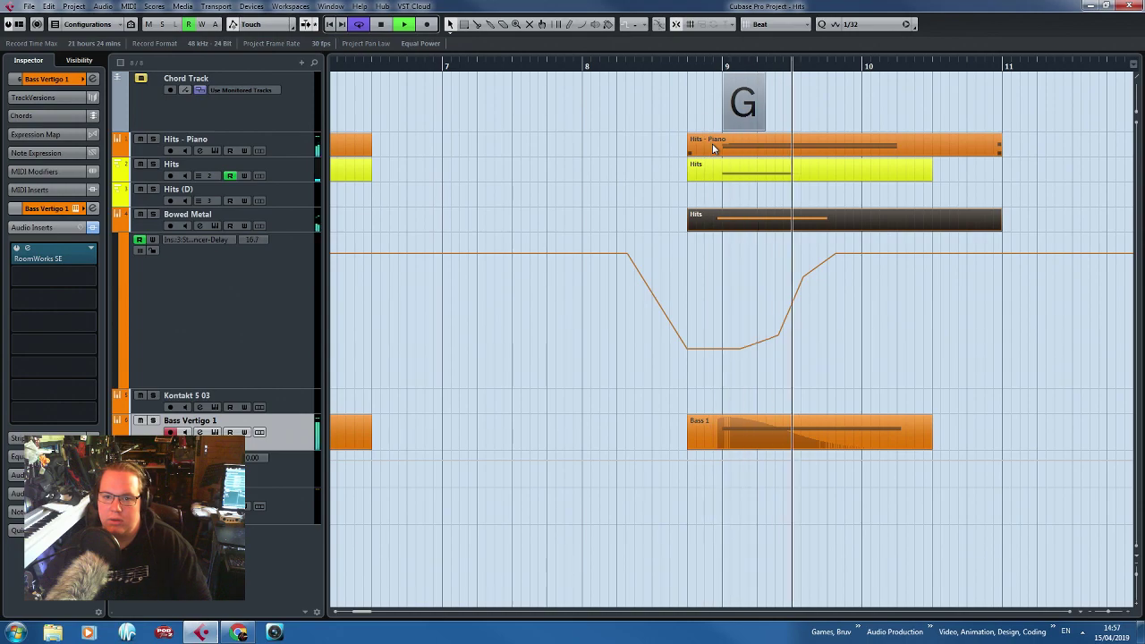
pyautogui.scroll(-6, 713, 148)
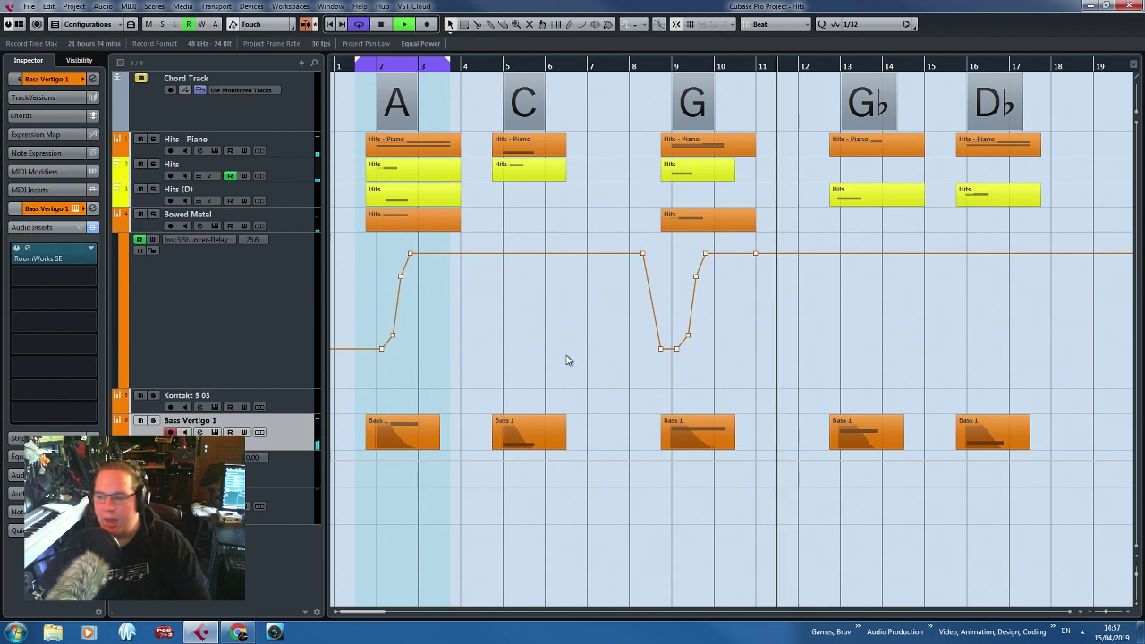
pyautogui.press('space')
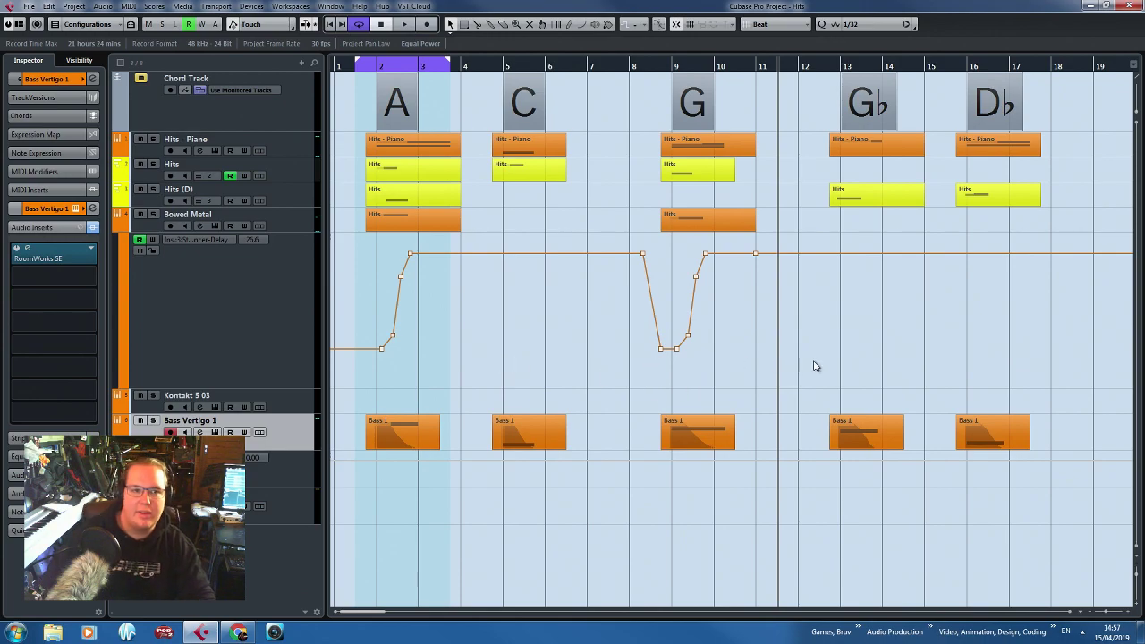
# Hide the automation lanes of the Bowed Metal and Bass Vertigo 1 tracks.
pyautogui.click(114, 231)
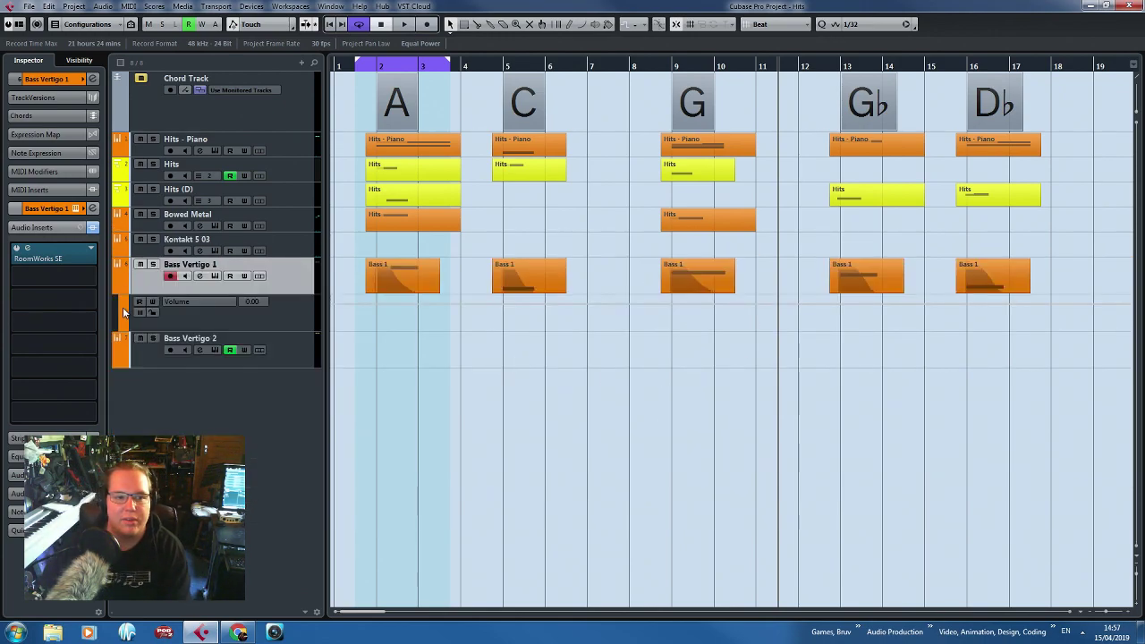
pyautogui.click(117, 287)
# Space the hits further apart with their chord events, placing the C hit at bar 9 and the G hit at bar 16.
pyautogui.press('g')
pyautogui.moveTo(958, 378); pyautogui.dragTo(578, 108)
pyautogui.moveTo(1021, 333); pyautogui.dragTo(779, 92)
pyautogui.moveTo(1087, 294); pyautogui.dragTo(955, 103)
pyautogui.click(1033, 180)
pyautogui.moveTo(1033, 177); pyautogui.dragTo(1001, 88)
pyautogui.moveTo(1021, 96); pyautogui.dragTo(1081, 94)
pyautogui.scroll(3, 437, 360)
pyautogui.scroll(1, 436, 364)
pyautogui.hscroll(-3, 394, 313)
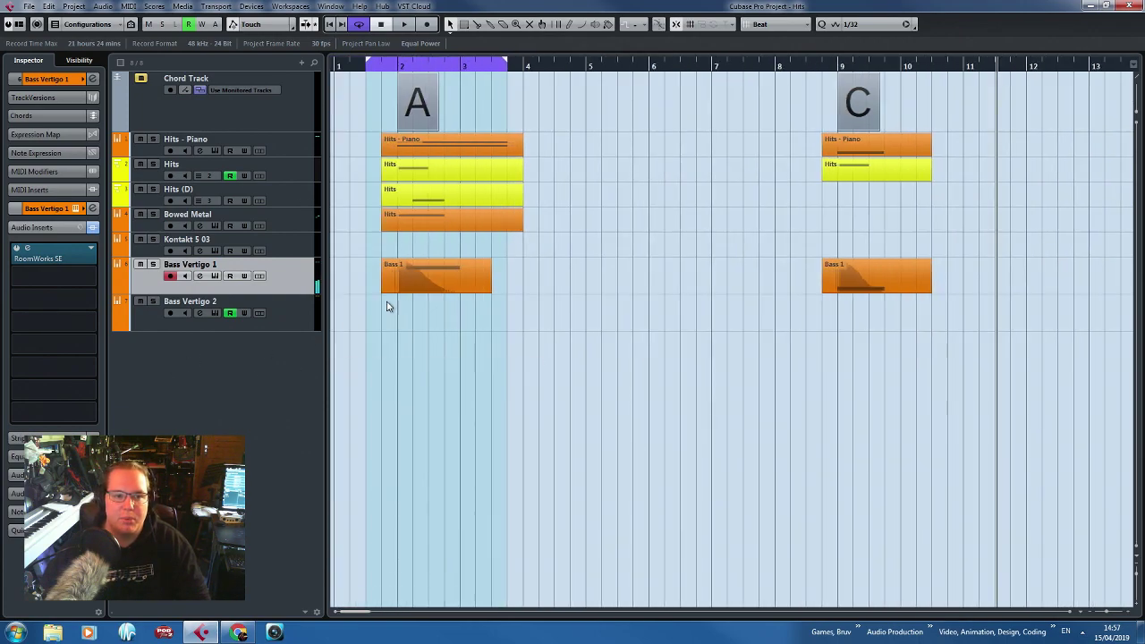
# Solo Bass Vertigo 1, set the cycle range from just before bar 2 to bar 5, and audition the bass hit.
pyautogui.scroll(4, 384, 107)
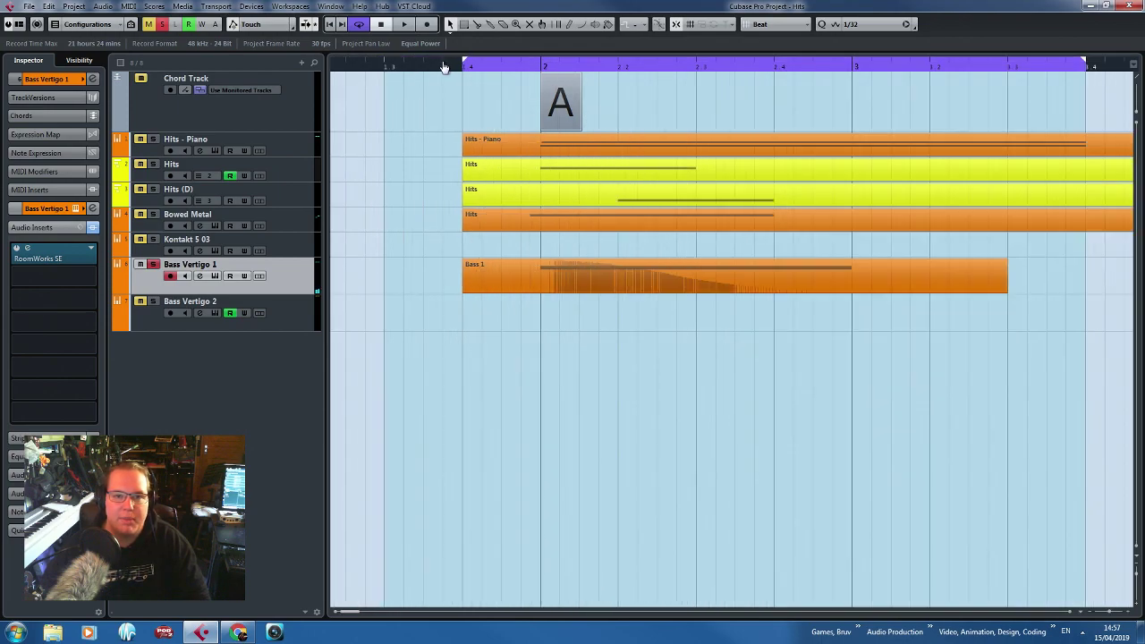
pyautogui.scroll(-3, 425, 314)
pyautogui.moveTo(594, 65); pyautogui.dragTo(685, 90)
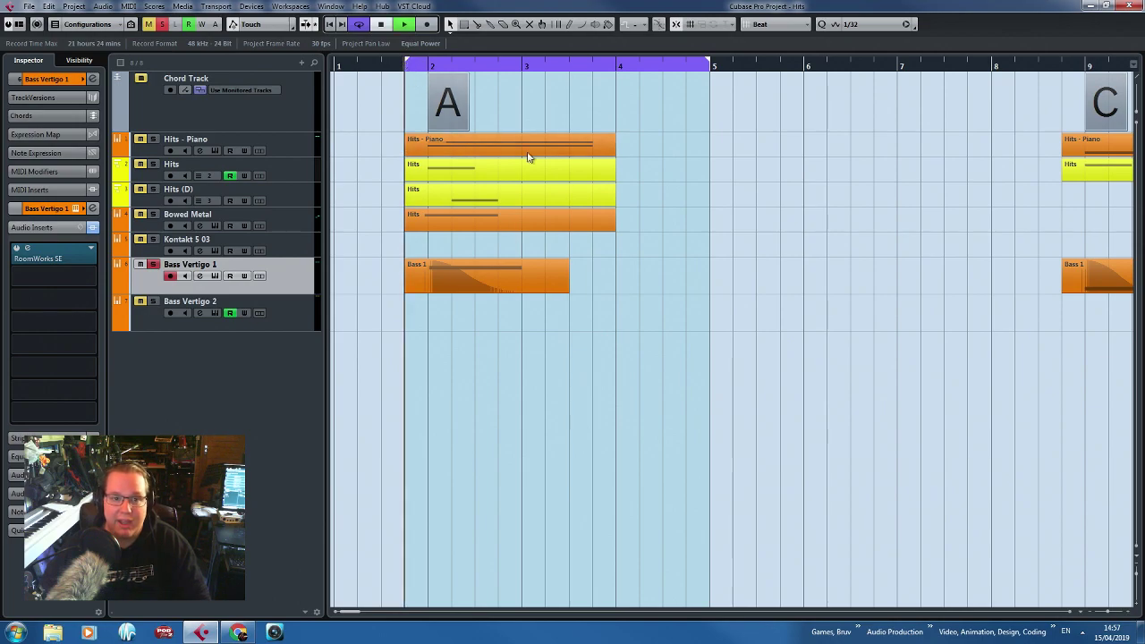
pyautogui.press('space')
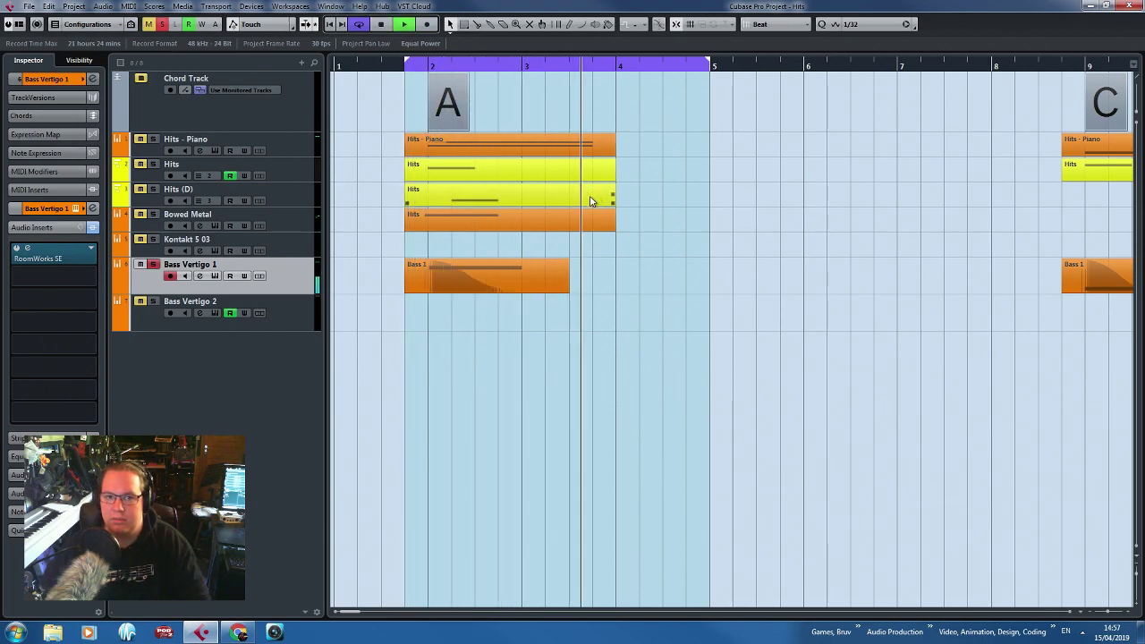
pyautogui.press('g')
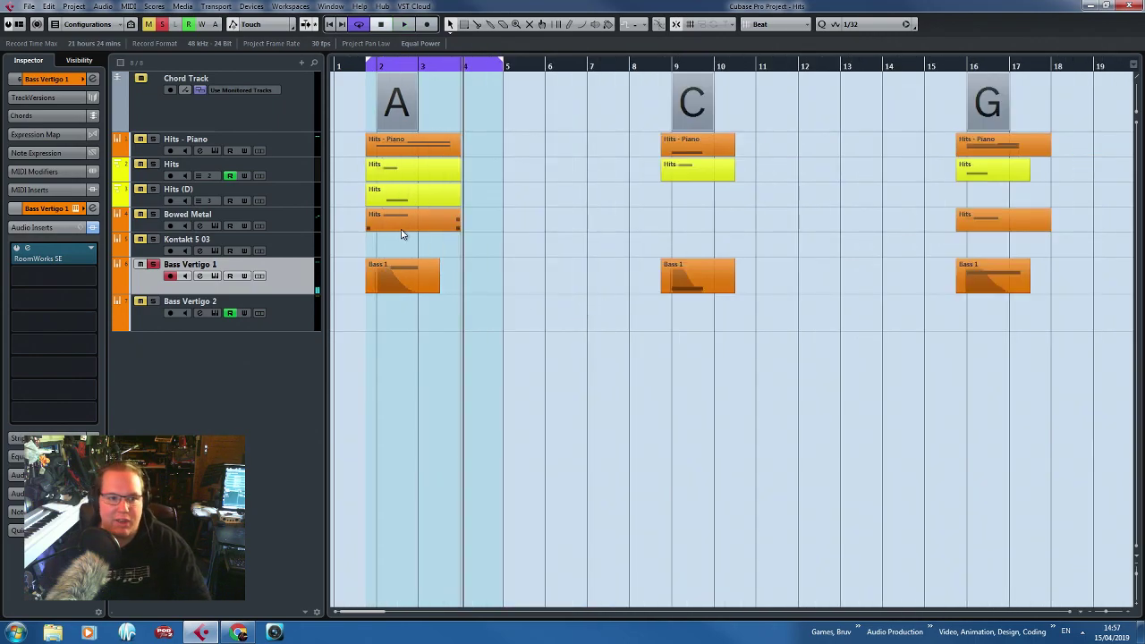
# Lower the RoomWorks SE reverb mix on Bass Vertigo 1 to 18 for the A hit.
pyautogui.click(30, 6)
pyautogui.click(441, 353)
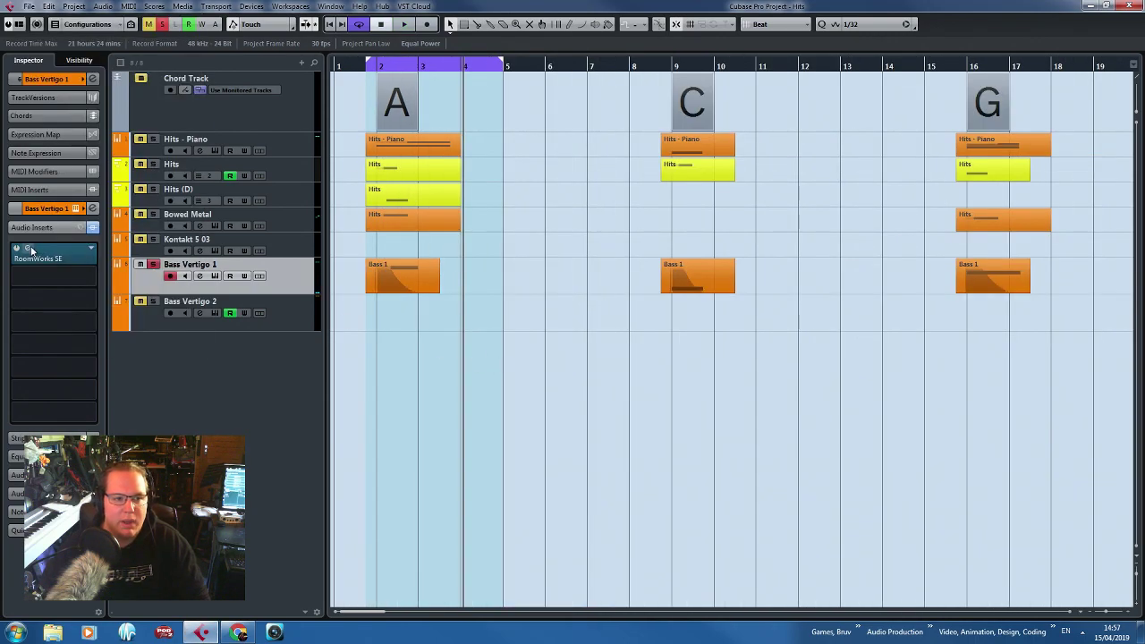
pyautogui.click(65, 258)
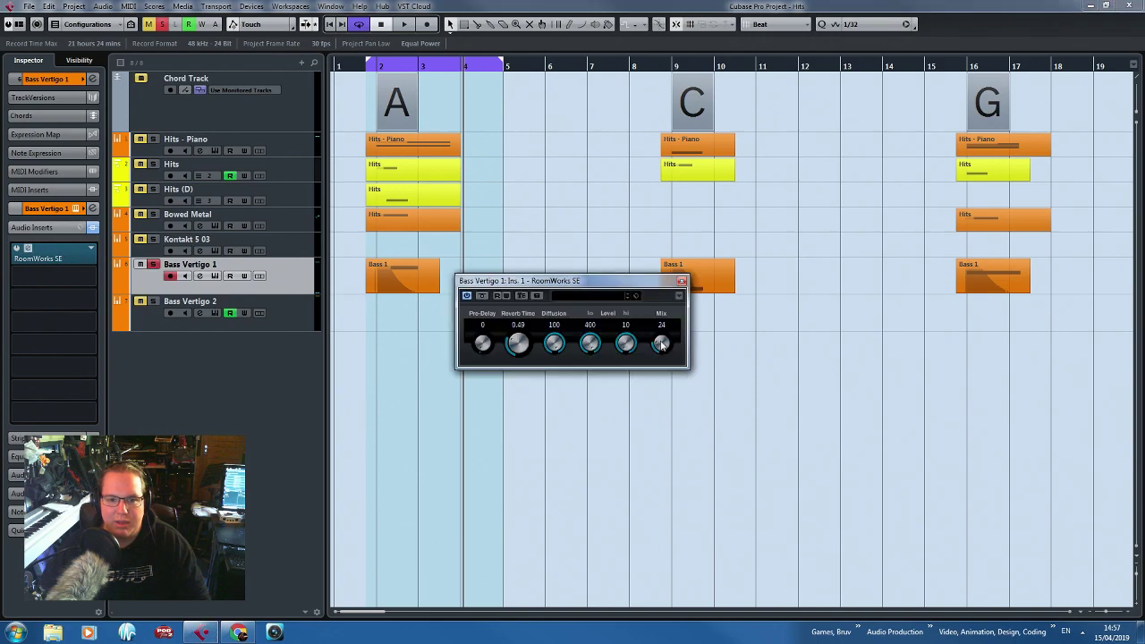
pyautogui.click(680, 283)
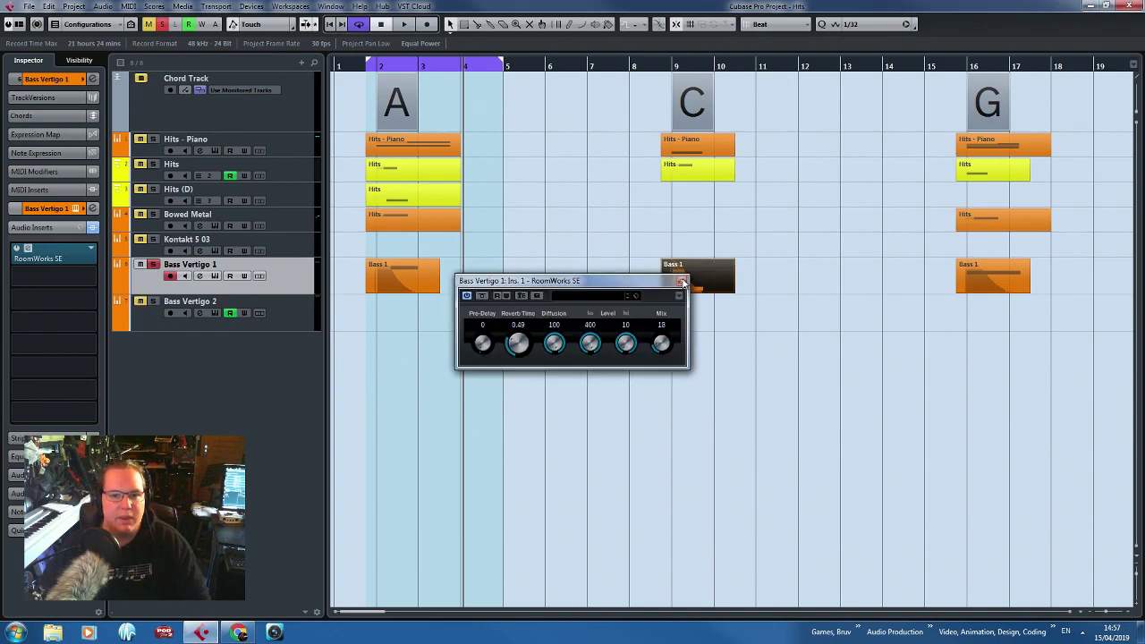
# Export the soloed bass of the A hit as the wave mixdown "Vertigo Bass - A", without importing it into the pool.
pyautogui.click(29, 8)
pyautogui.moveTo(107, 193)
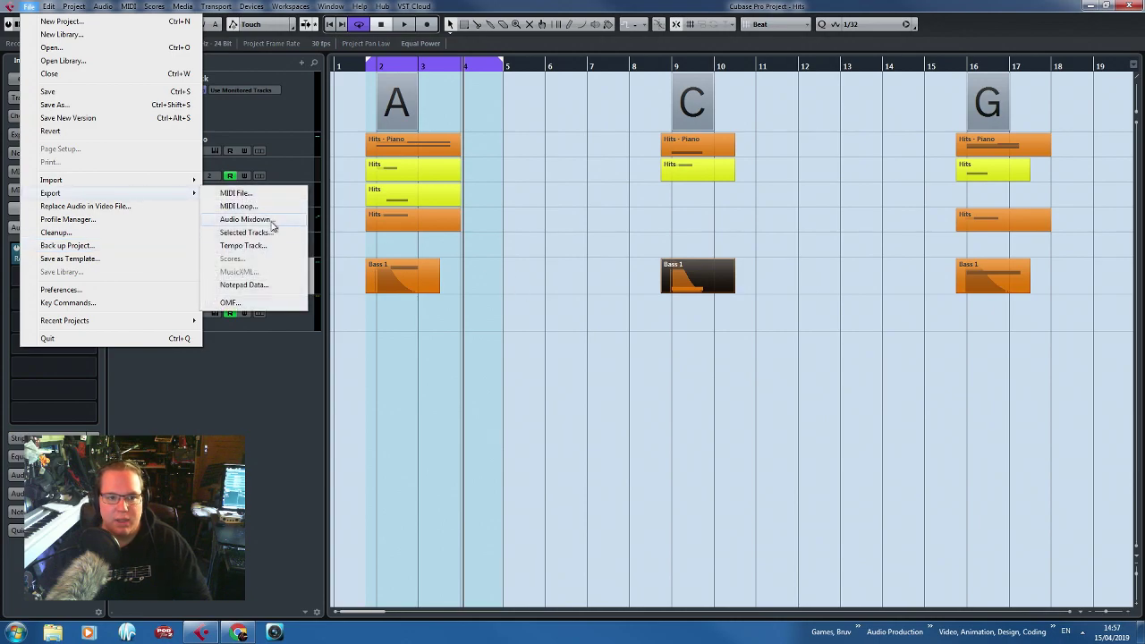
pyautogui.click(249, 219)
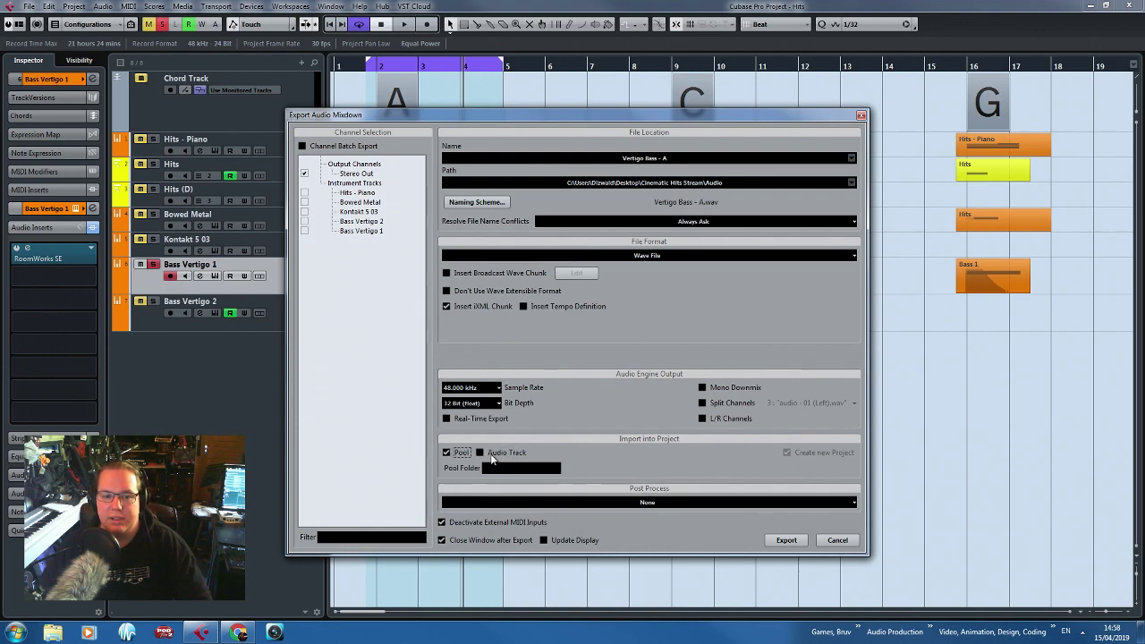
pyautogui.click(806, 541)
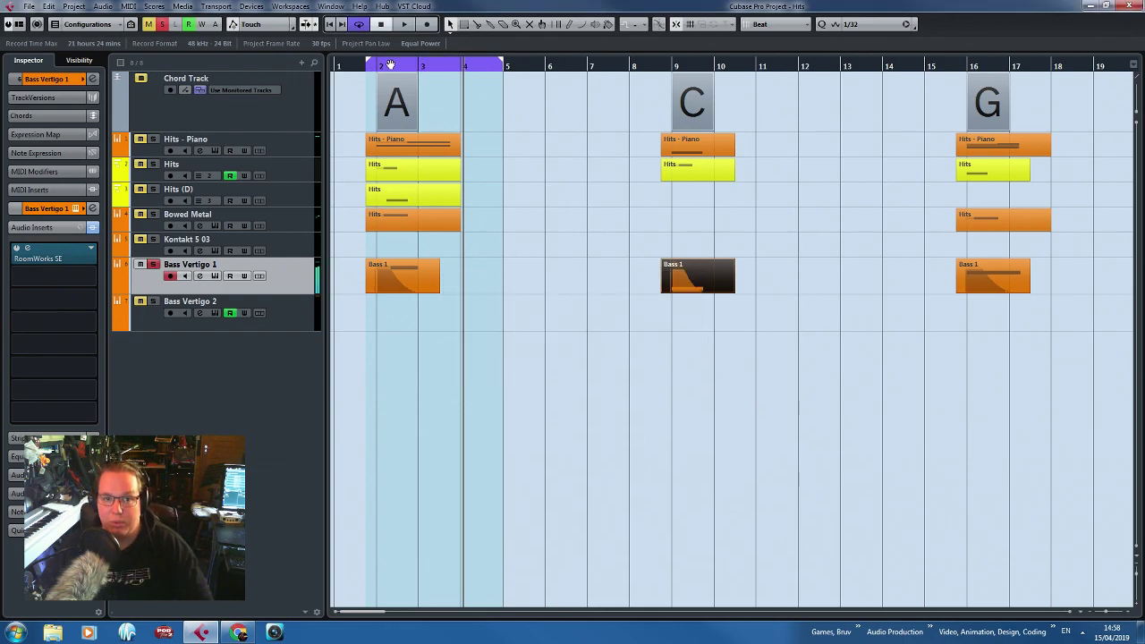
# Move the cycle range over the C hit, from just before bar 9 to bar 12, and export its bass mixdown as "Vertigo Bass - C".
pyautogui.moveTo(389, 62); pyautogui.dragTo(684, 65)
pyautogui.scroll(3, 678, 102)
pyautogui.scroll(-3, 661, 128)
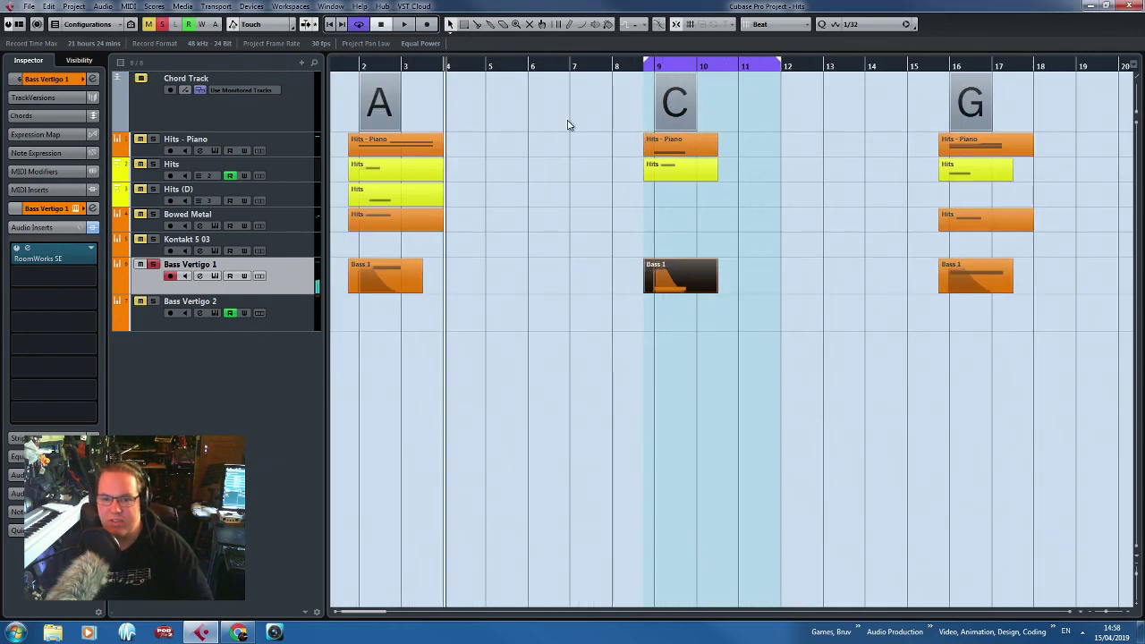
pyautogui.click(27, 7)
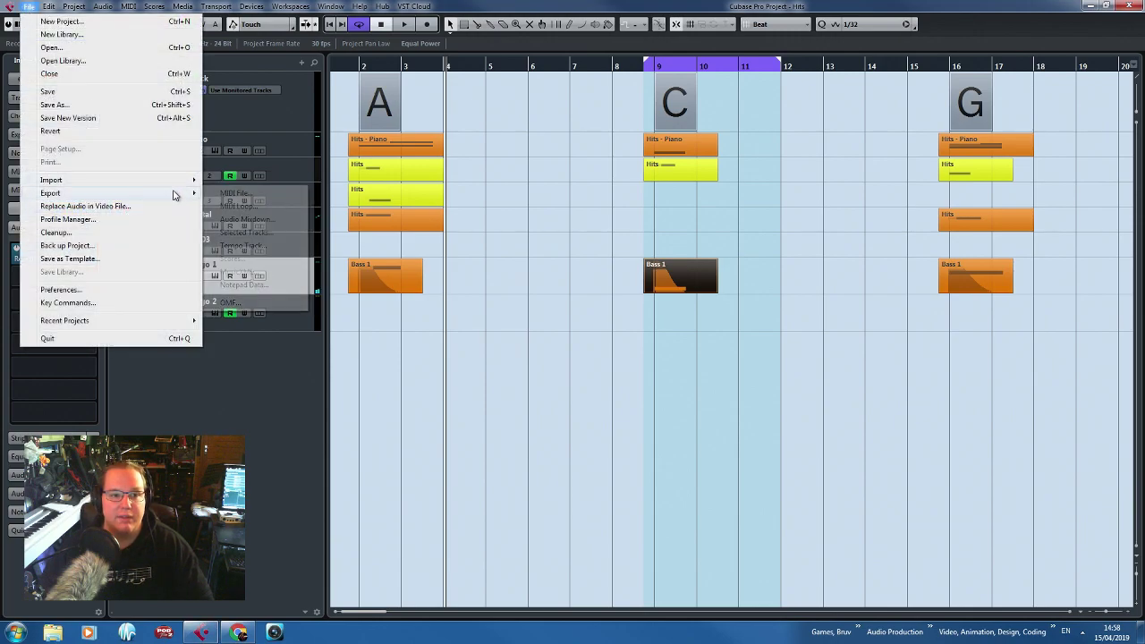
pyautogui.moveTo(175, 191)
pyautogui.click(243, 219)
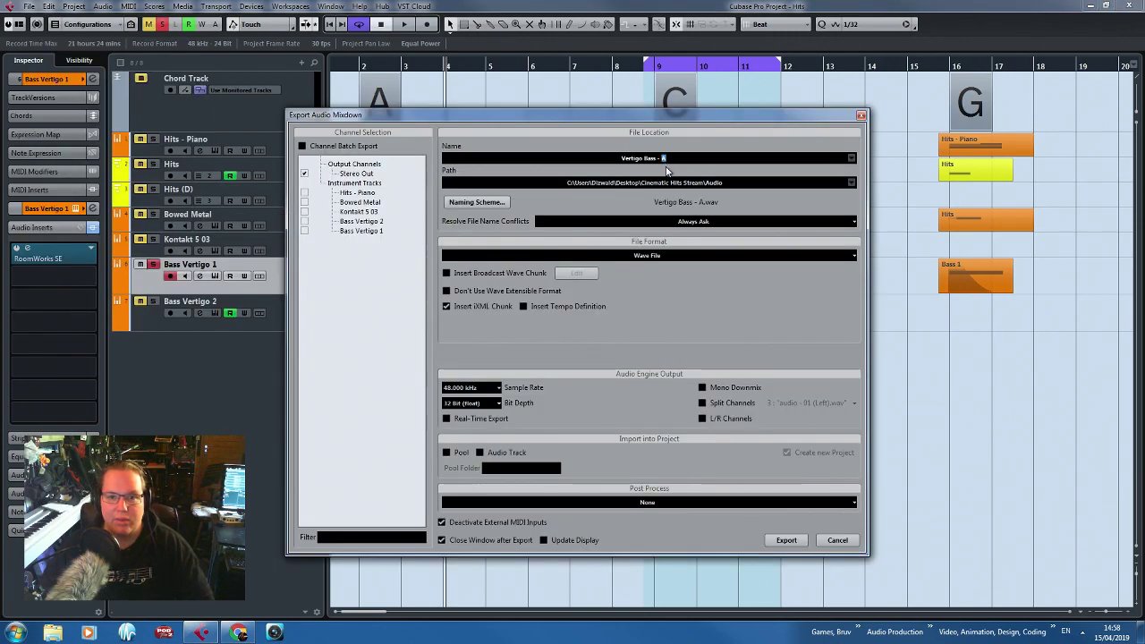
pyautogui.click(787, 541)
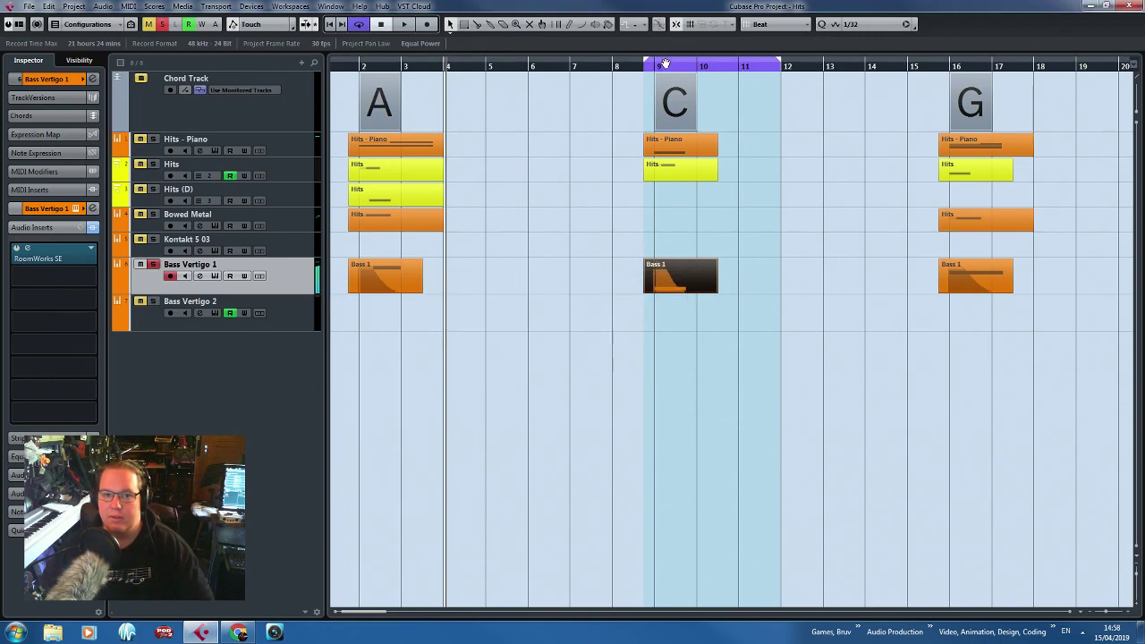
# Cycle the G hit at bar 16 and set its bass RoomWorks SE to pre-delay 2, reverb time 0.43, diffusion 94, levels 345 and 14, mix 17.
pyautogui.moveTo(667, 66)
pyautogui.mouseDown()
pyautogui.moveTo(972, 70)
pyautogui.moveTo(856, 67)
pyautogui.mouseUp()
pyautogui.scroll(5, 962, 70)
pyautogui.scroll(-5, 824, 332)
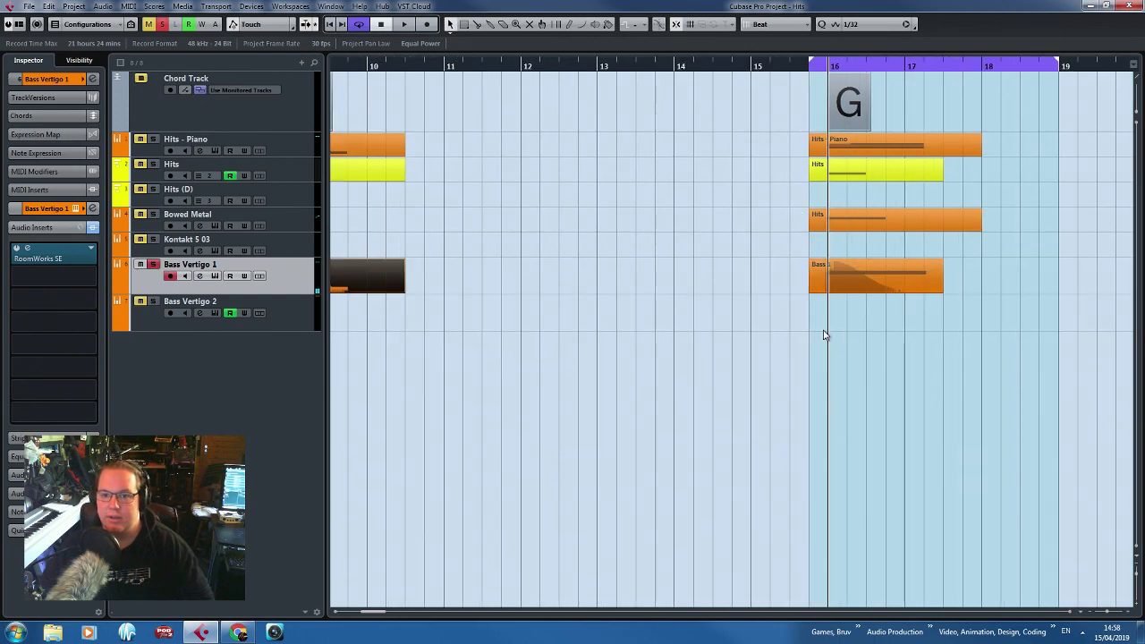
pyautogui.hscroll(1, 984, 385)
pyautogui.press('space')
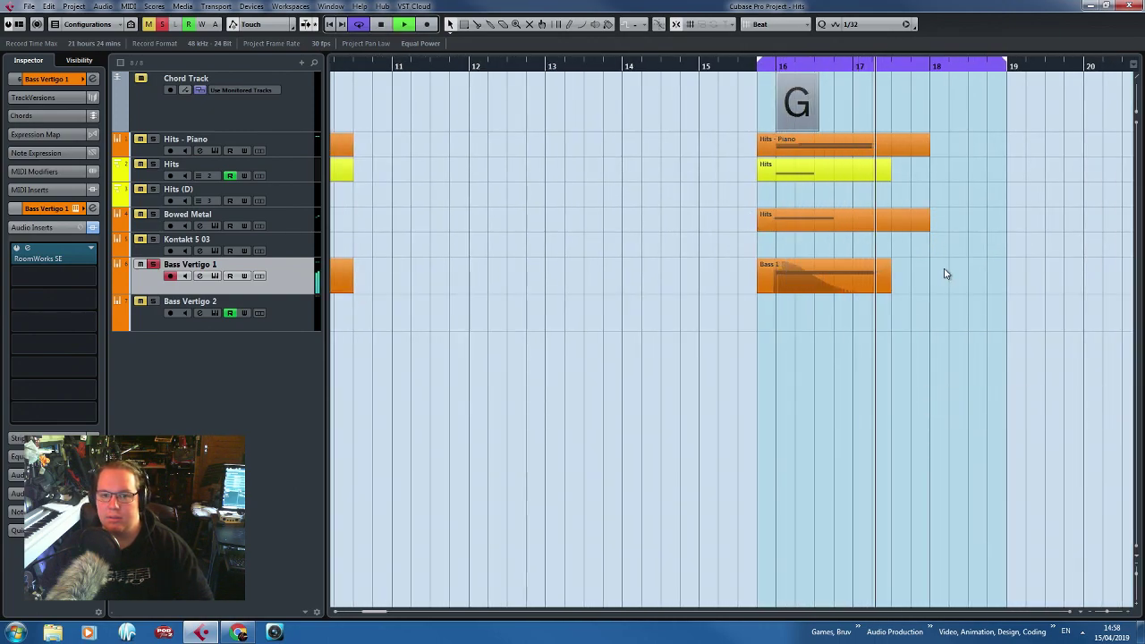
pyautogui.click(73, 259)
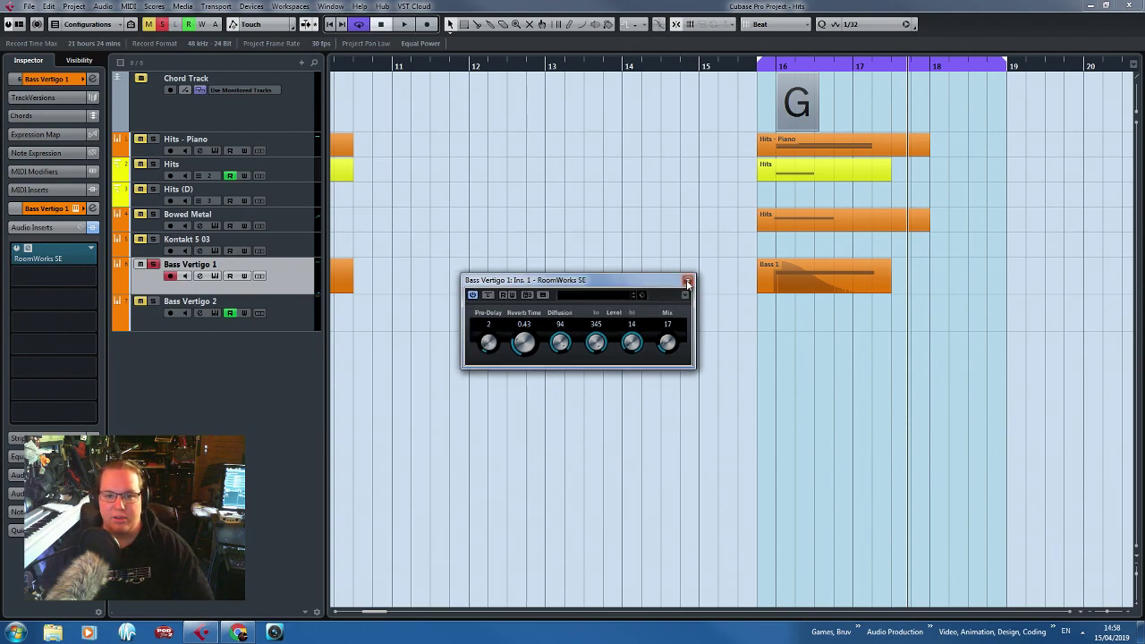
pyautogui.click(680, 283)
# Export the soloed bass of the G hit as the audio mixdown "Vertigo Bass - G".
pyautogui.click(29, 7)
pyautogui.moveTo(157, 195)
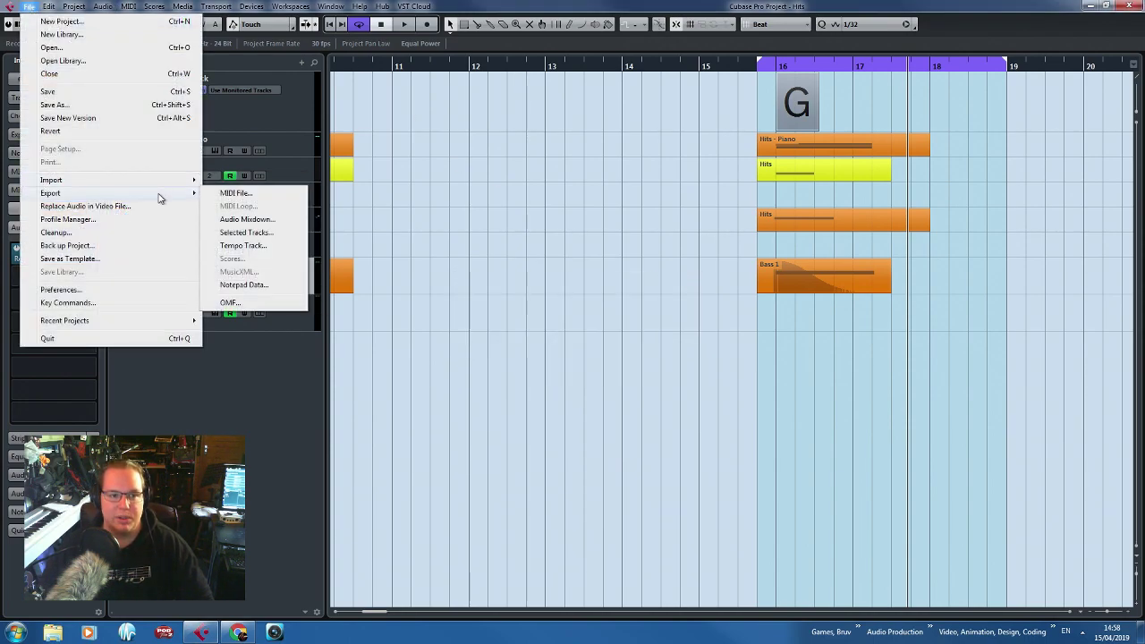
pyautogui.click(238, 218)
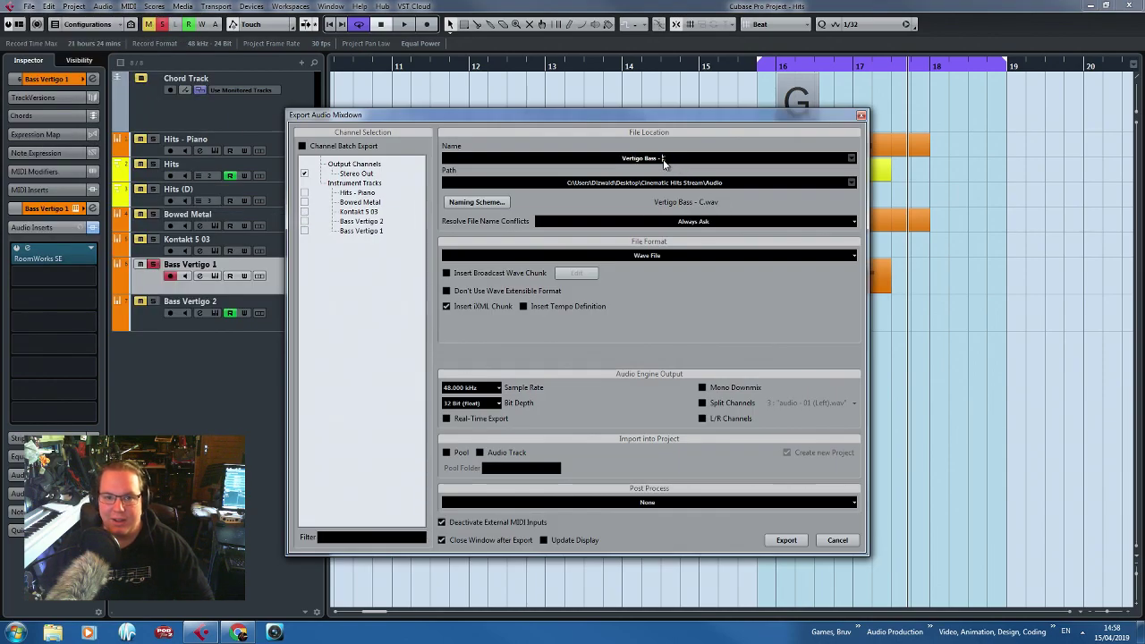
pyautogui.click(804, 540)
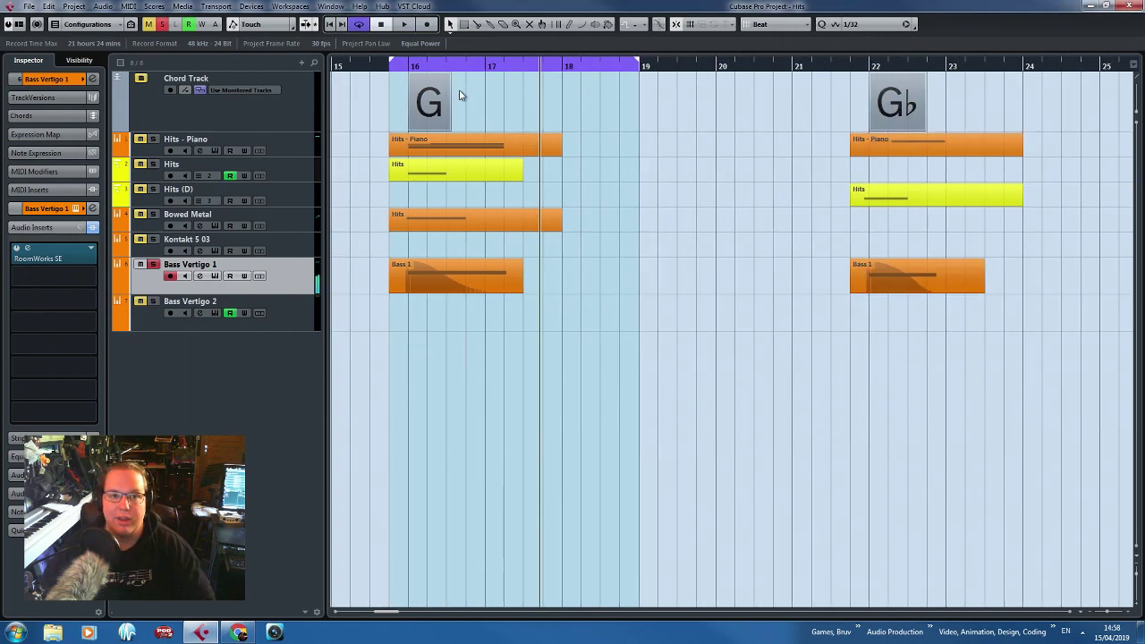
# Move the cycle range over the Gb hit at bar 22, audition it, and export its bass mixdown as "Vertigo Bass - Gb".
pyautogui.click(907, 84)
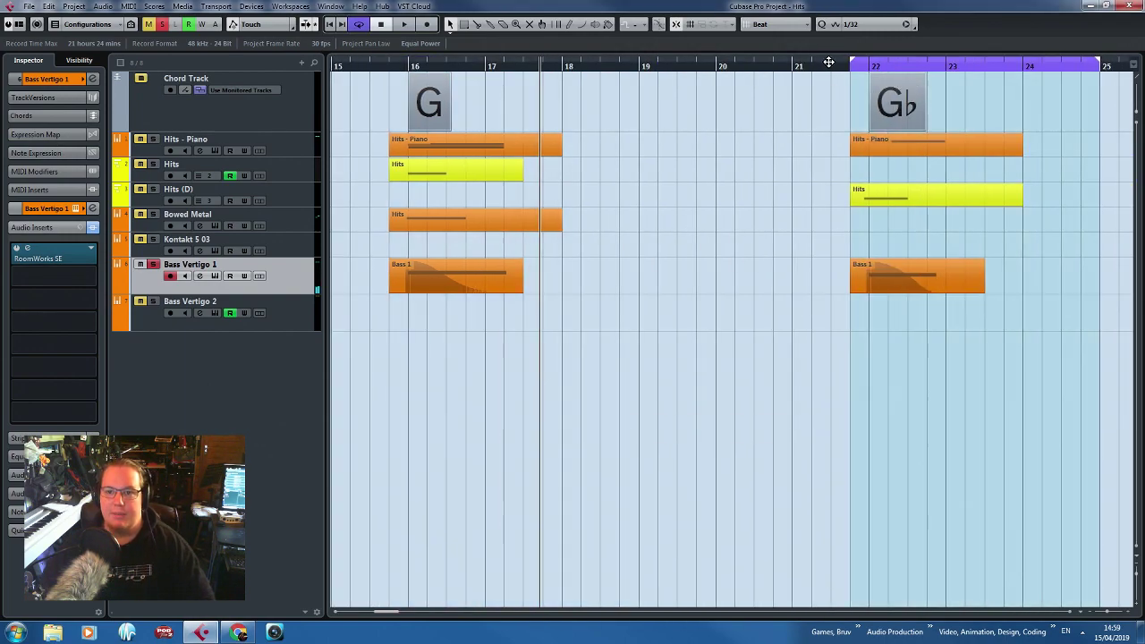
pyautogui.press('space')
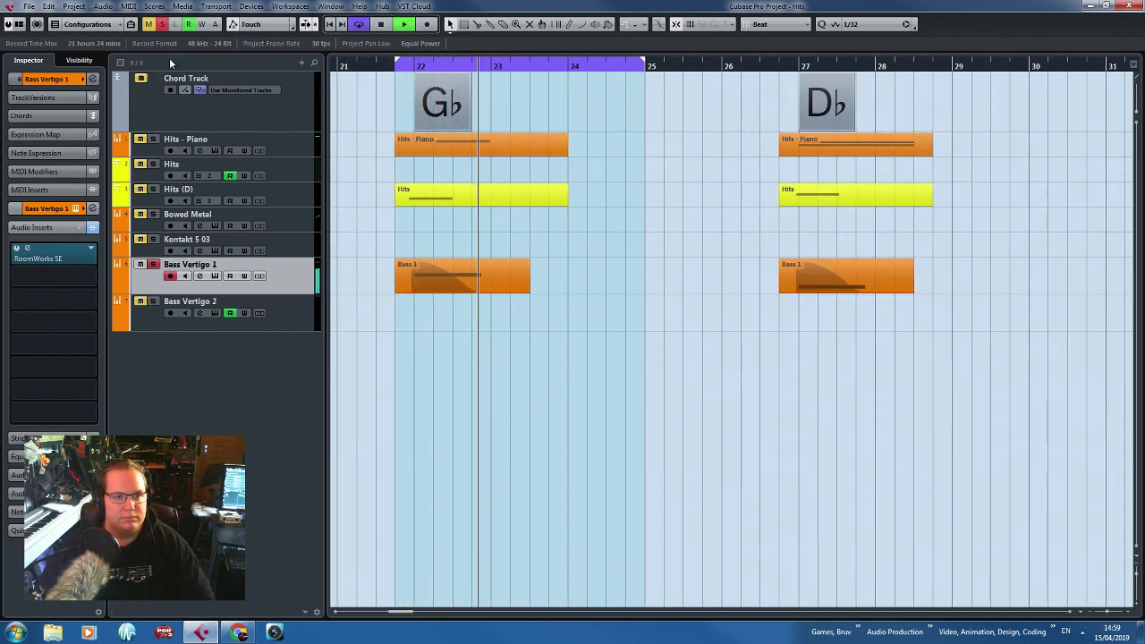
pyautogui.click(30, 6)
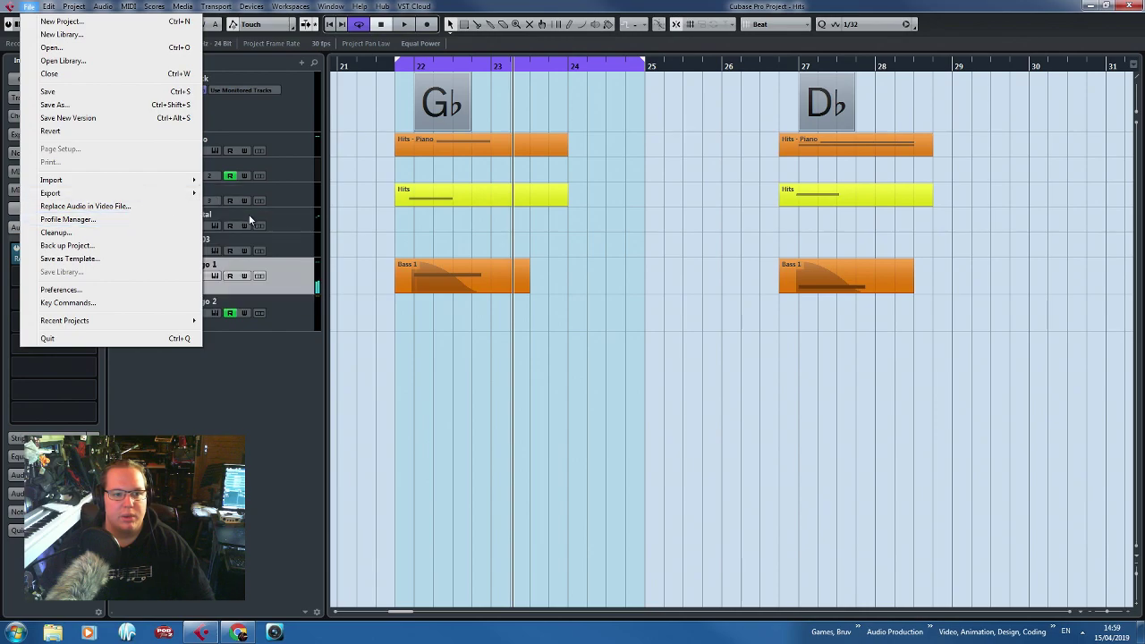
pyautogui.moveTo(164, 195)
pyautogui.click(224, 219)
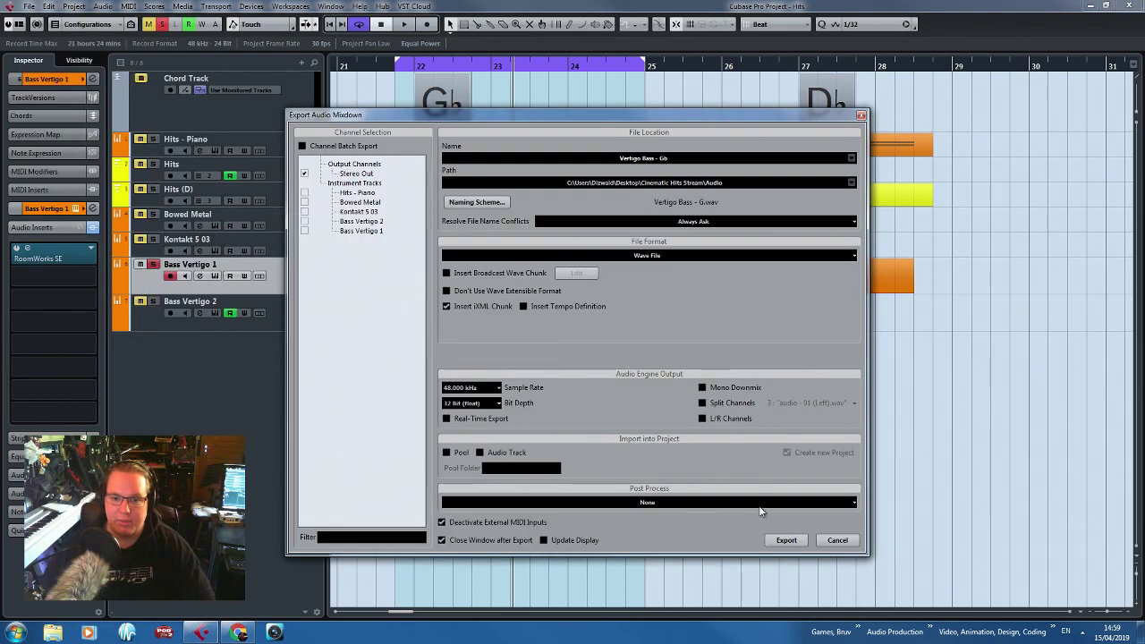
pyautogui.click(786, 540)
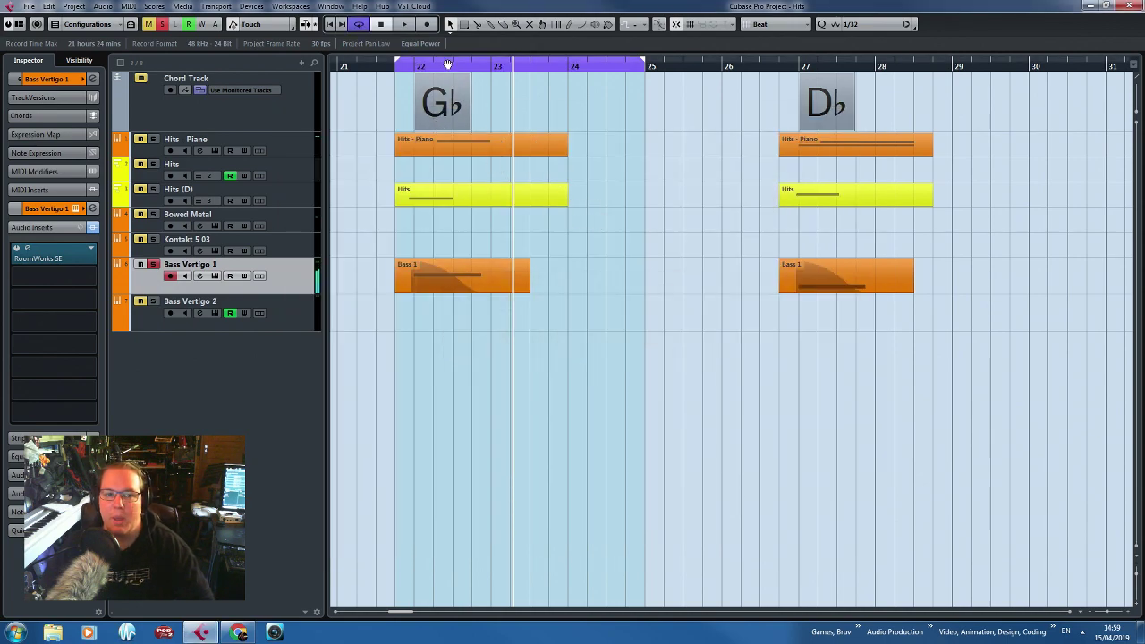
# Move the cycle range over the Db hit at bar 27 and lower the Bass Vertigo 1 RoomWorks SE mix to 8 during playback.
pyautogui.moveTo(451, 60); pyautogui.dragTo(834, 58)
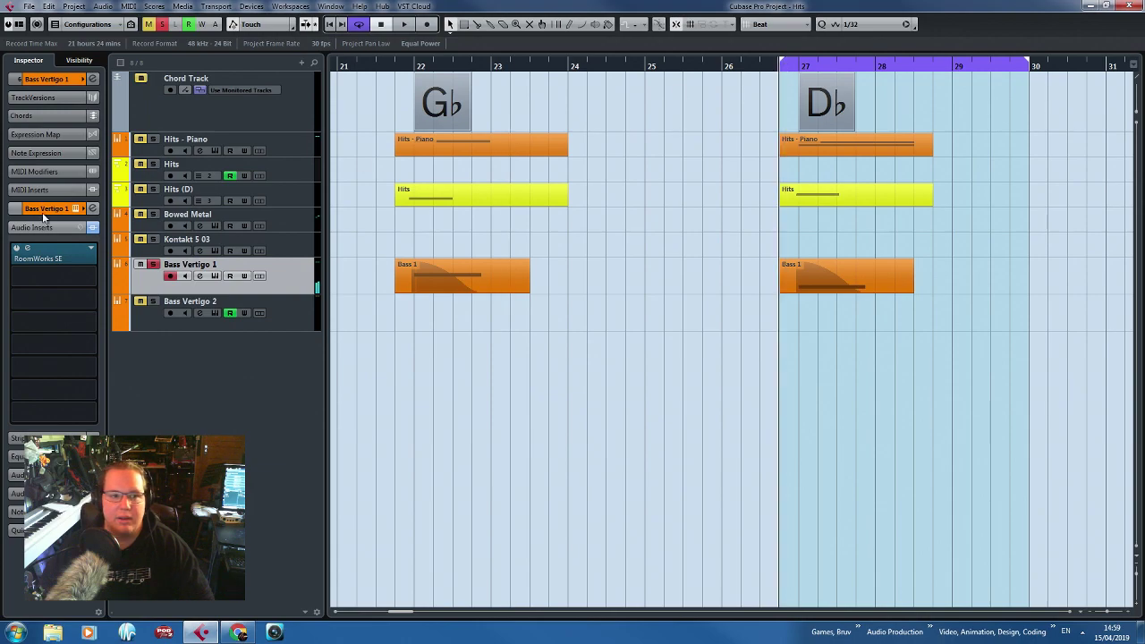
pyautogui.click(50, 259)
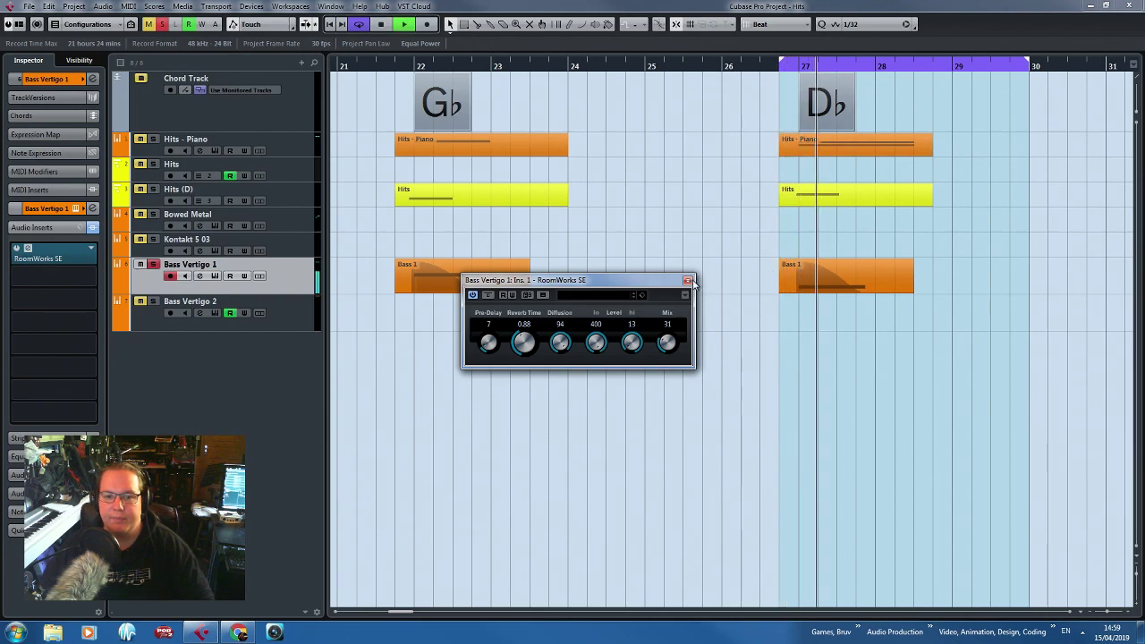
pyautogui.moveTo(667, 343); pyautogui.dragTo(672, 378)
pyautogui.click(801, 75)
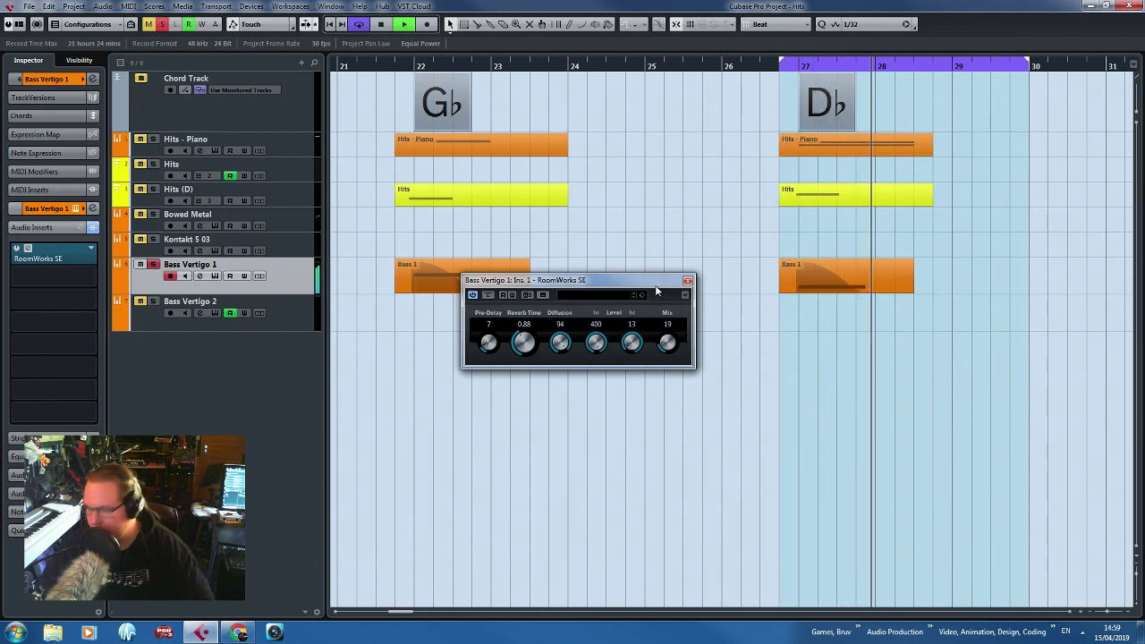
pyautogui.moveTo(668, 342); pyautogui.dragTo(674, 364)
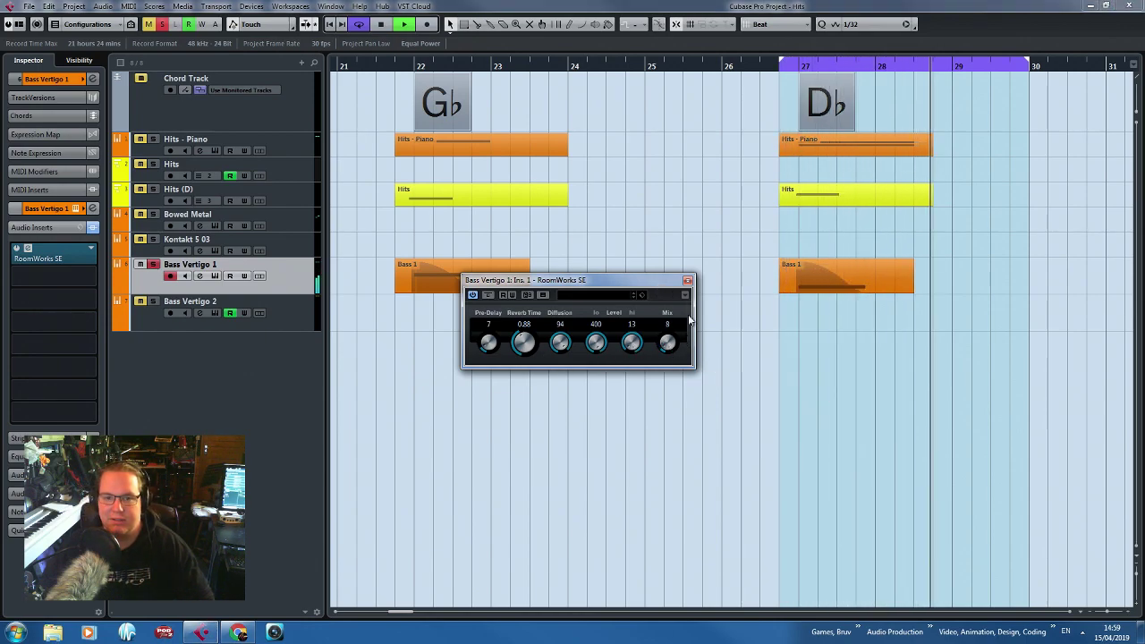
# Replay the Db bass hit and set the RoomWorks SE pre-delay to 3 and reverb time to 0.22.
pyautogui.click(772, 66)
pyautogui.moveTo(526, 351)
pyautogui.mouseDown()
pyautogui.moveTo(483, 353)
pyautogui.moveTo(538, 383)
pyautogui.moveTo(532, 347)
pyautogui.mouseUp()
pyautogui.click(773, 66)
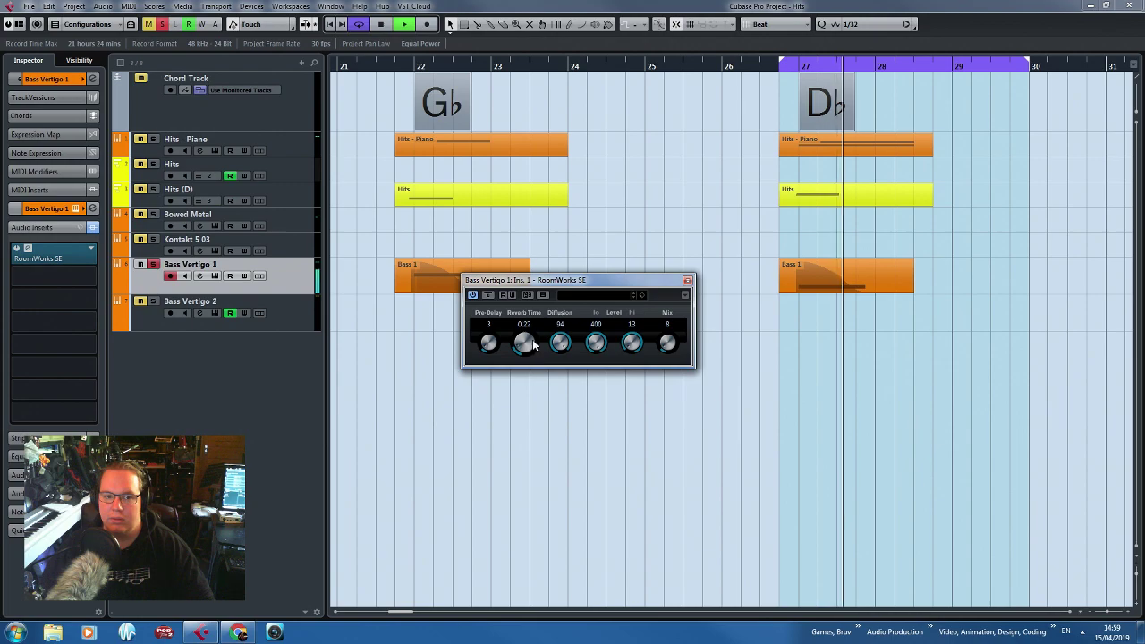
pyautogui.click(688, 280)
pyautogui.press('space')
# Export the soloed bass of the Db hit as the audio mixdown "Vertigo Bass - Db".
pyautogui.click(29, 6)
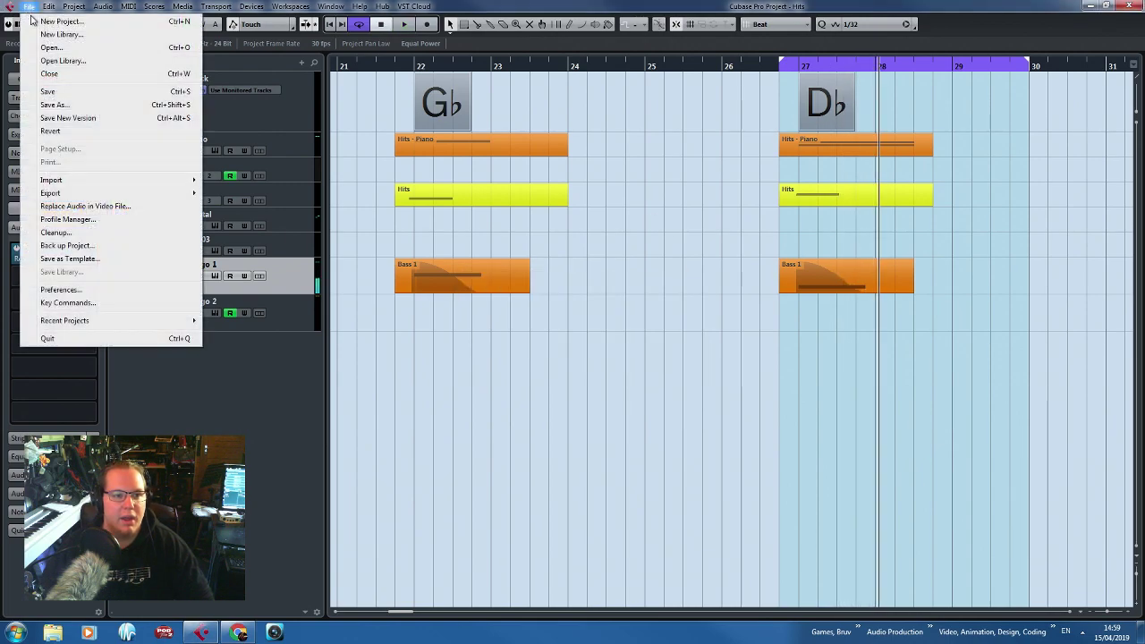
pyautogui.moveTo(154, 196)
pyautogui.click(240, 219)
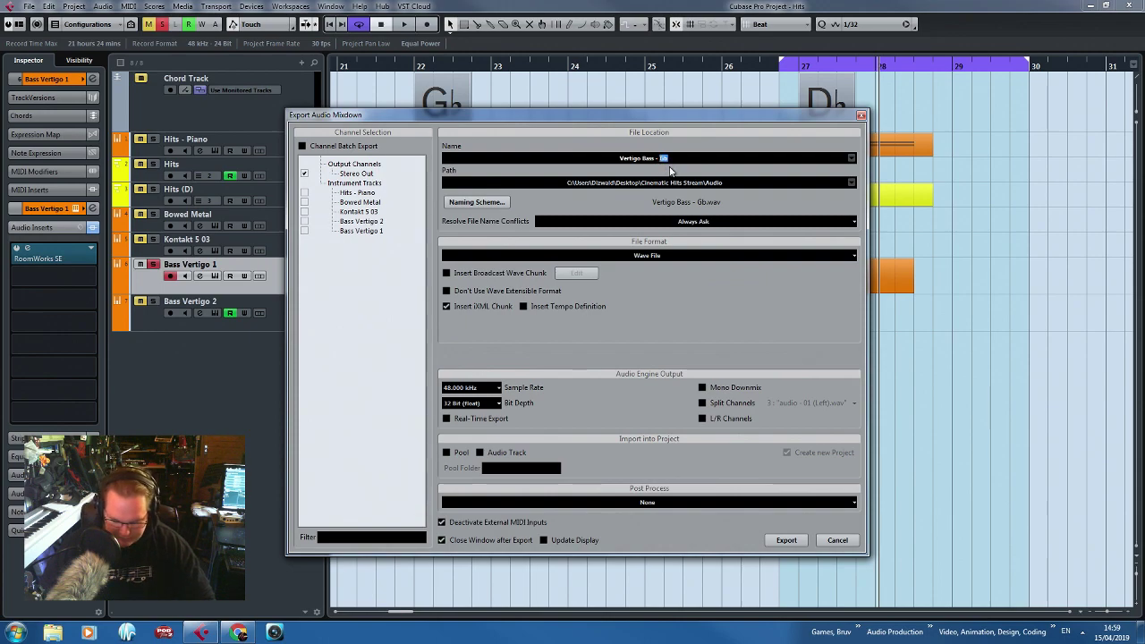
pyautogui.click(784, 537)
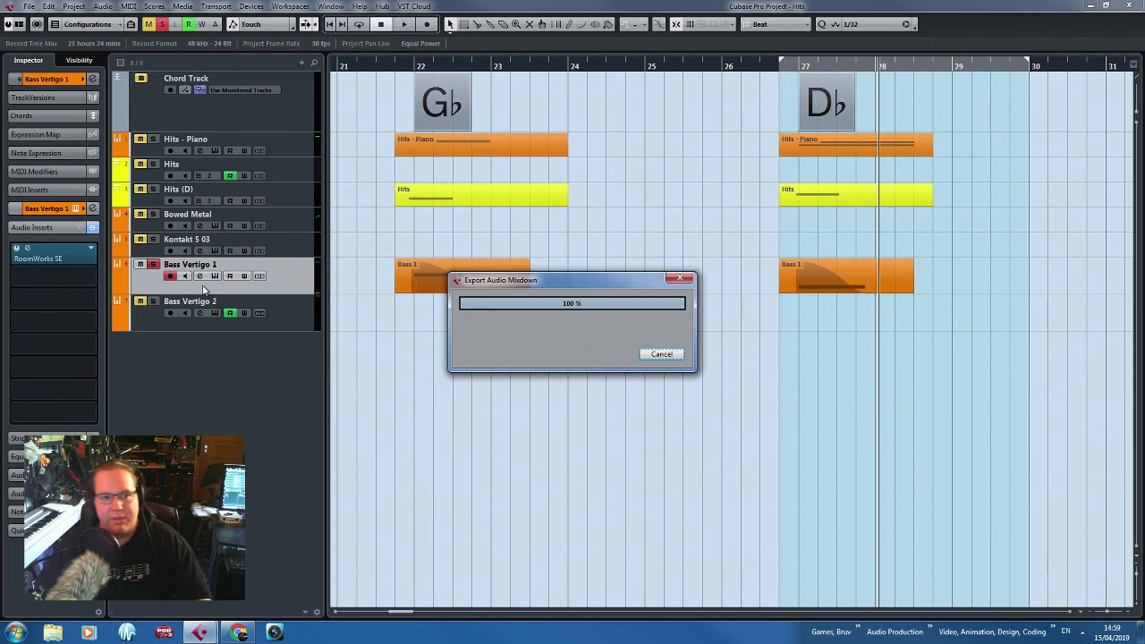
# Unsolo Bass Vertigo 1 and audition the full layered Db hit from just before bar 27.
pyautogui.click(776, 68)
pyautogui.press('space')
pyautogui.scroll(3, 897, 324)
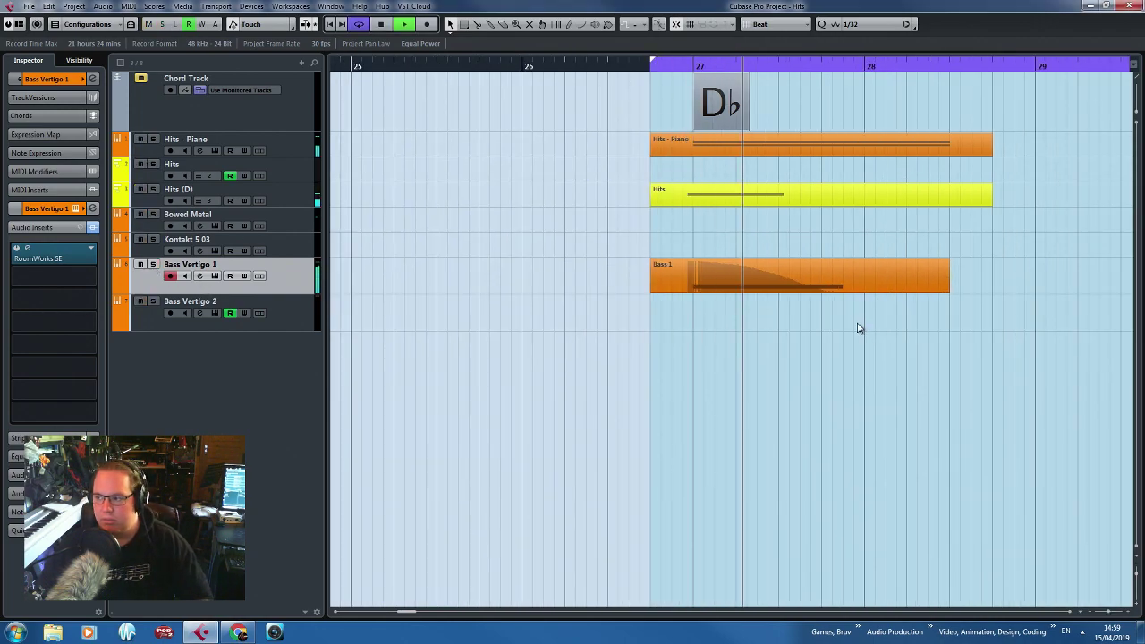
pyautogui.scroll(-3, 857, 327)
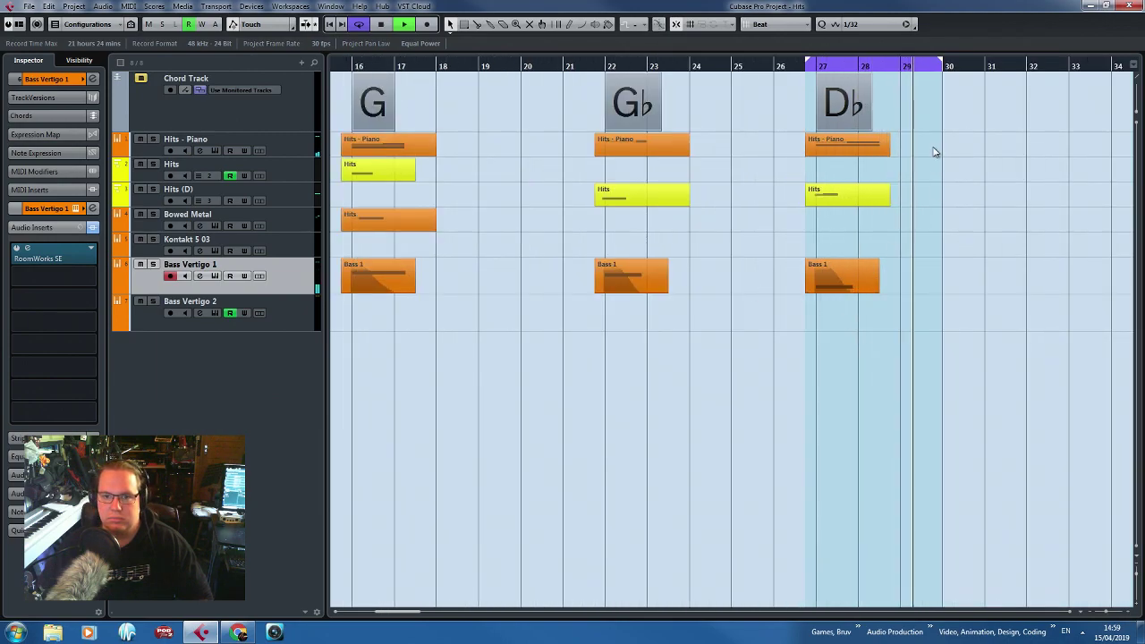
pyautogui.press('space')
# Export the full layered Db hit as the audio mixdown "Vertigo Hit - Db".
pyautogui.click(34, 8)
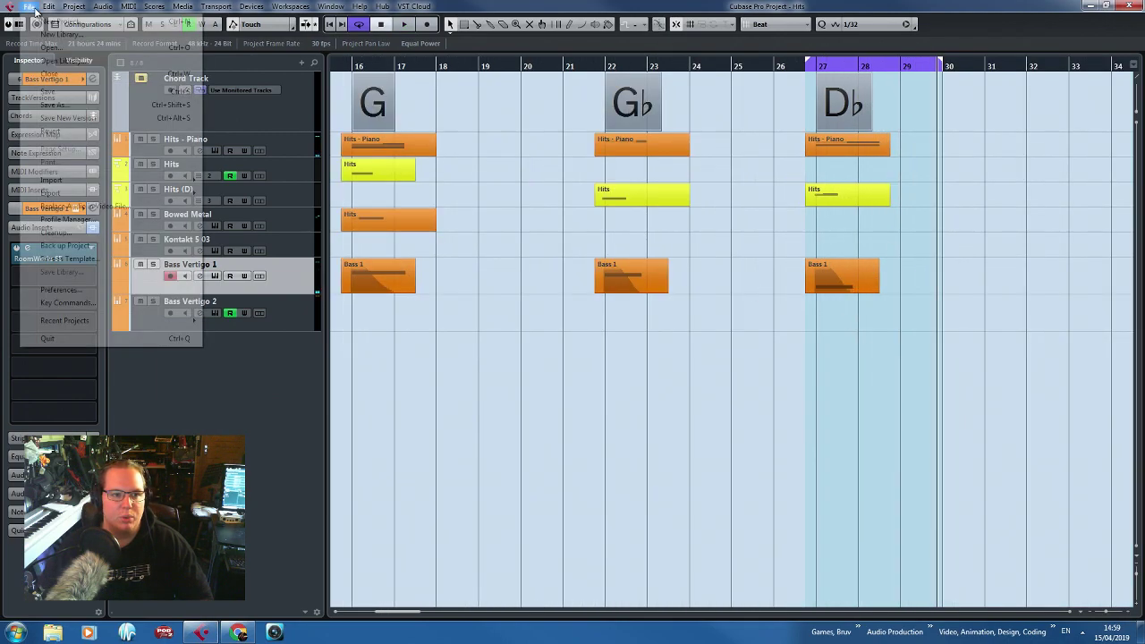
pyautogui.moveTo(126, 192)
pyautogui.click(238, 220)
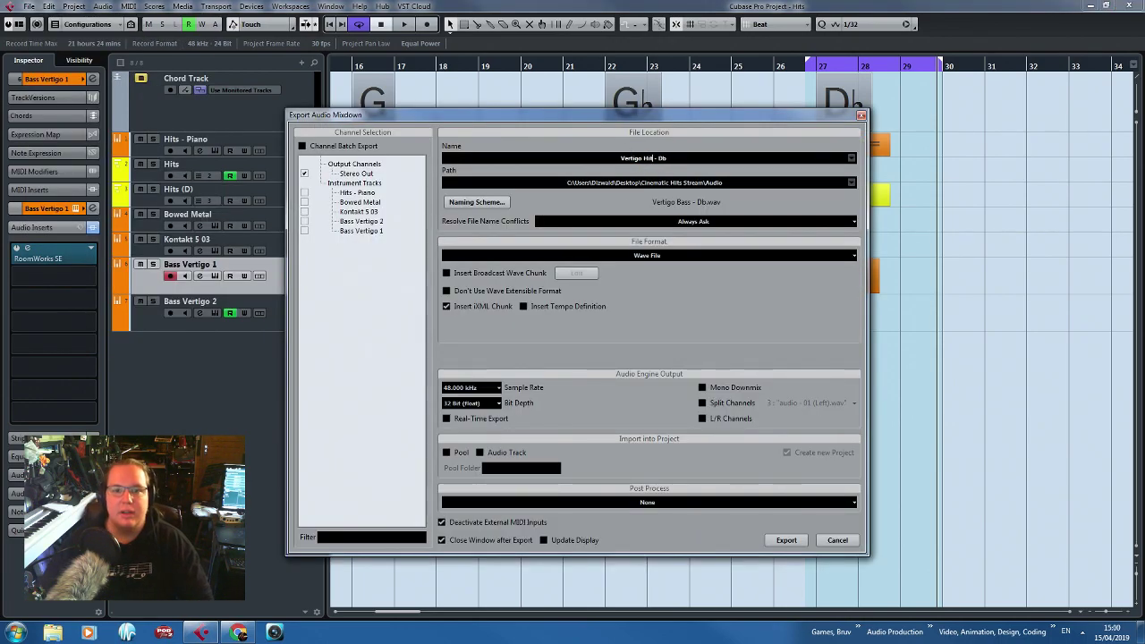
pyautogui.click(803, 542)
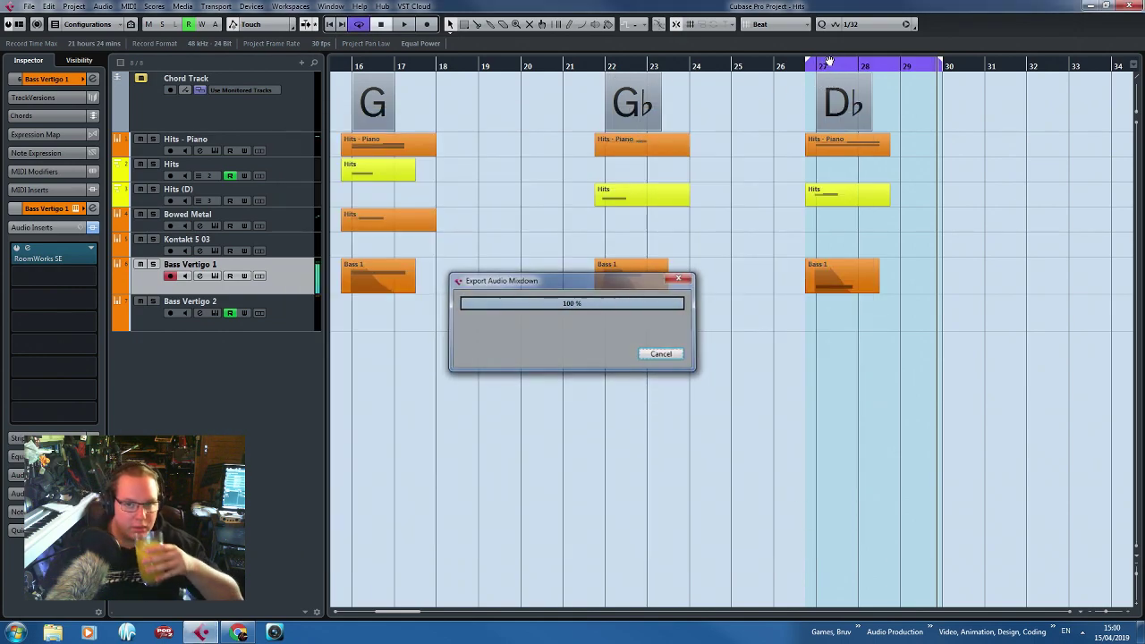
# Move the locator range to the Gb hit, audition it, and export it as the audio mixdown "Vertigo Hit - Gb".
pyautogui.moveTo(829, 61); pyautogui.dragTo(618, 65)
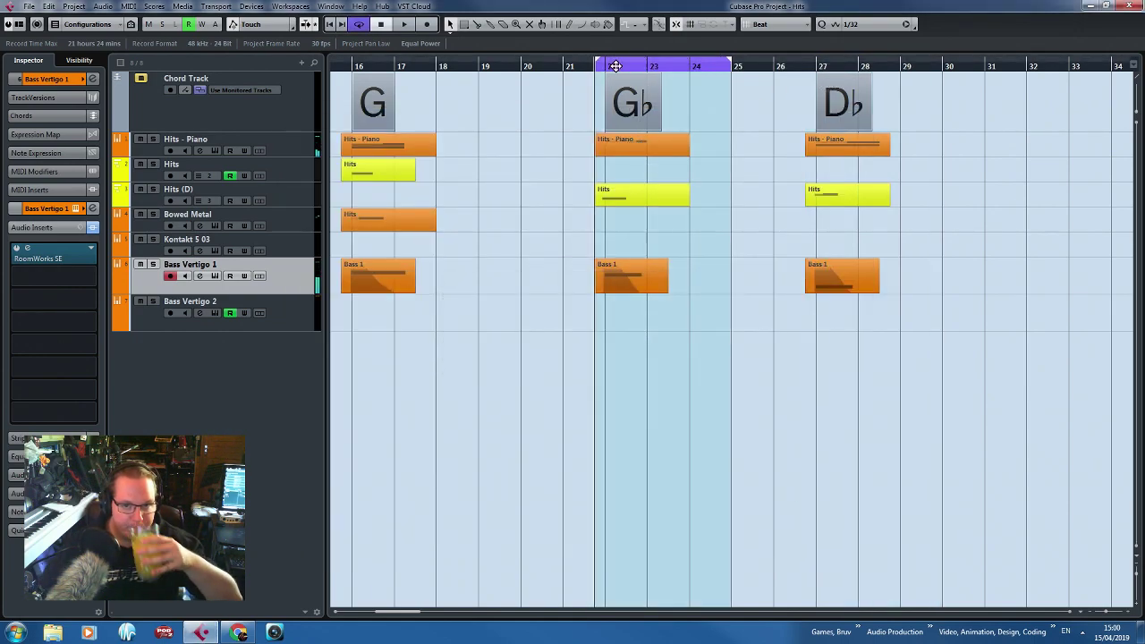
pyautogui.press('space')
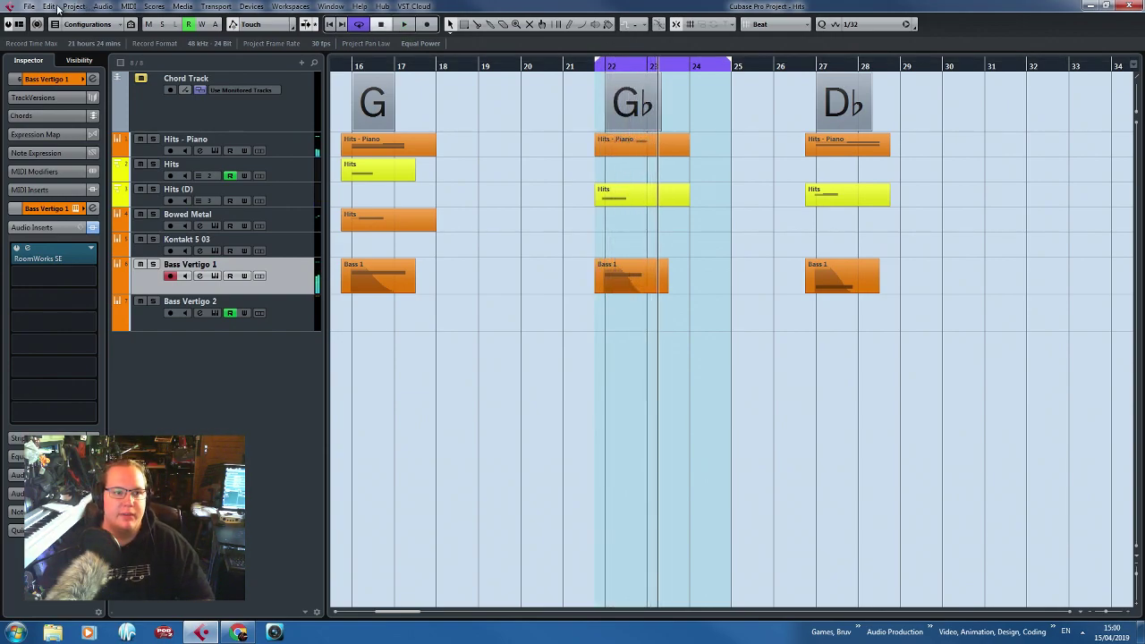
pyautogui.click(33, 9)
pyautogui.moveTo(141, 199)
pyautogui.click(243, 219)
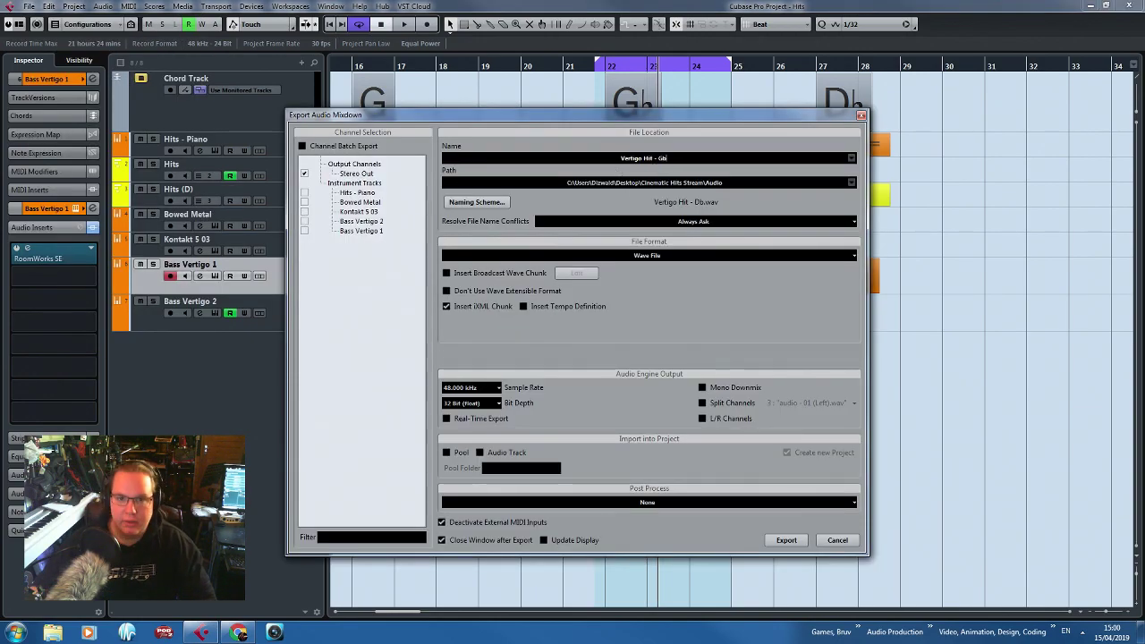
pyautogui.click(786, 540)
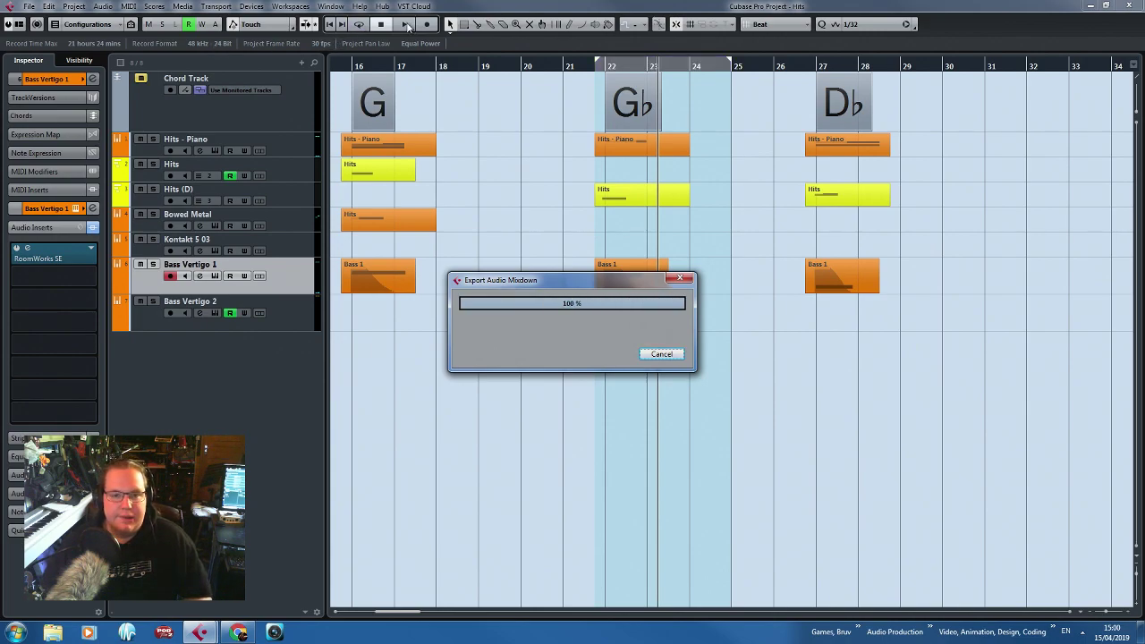
# Move the locator range to the G hit and audition the full layered hit.
pyautogui.moveTo(631, 66); pyautogui.dragTo(361, 65)
pyautogui.press('h')
pyautogui.press('h')
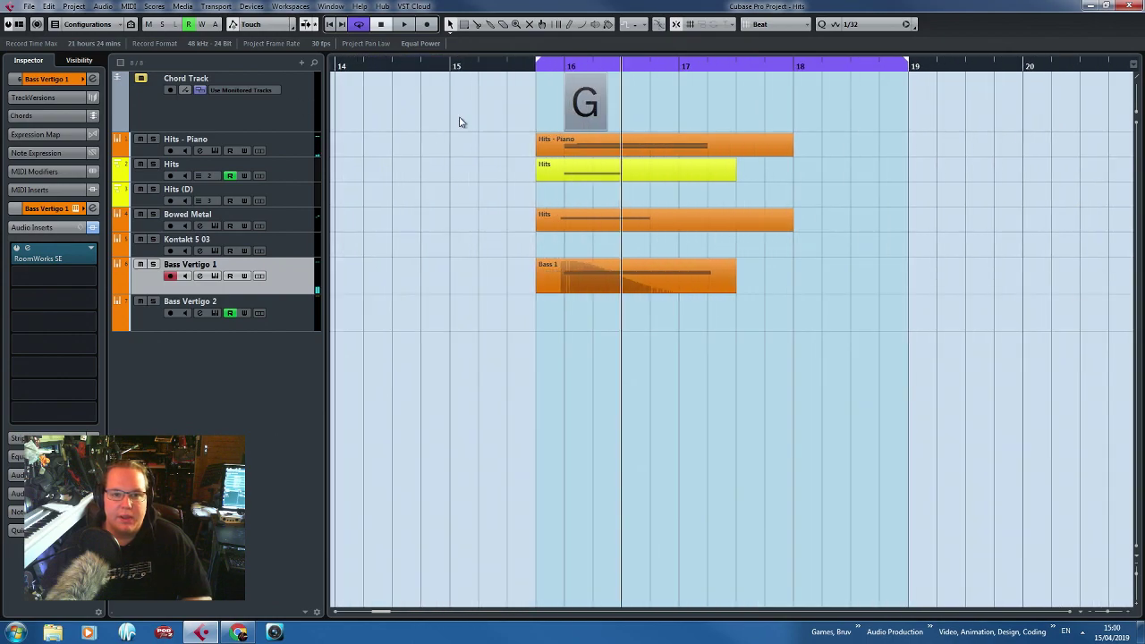
pyautogui.press('h')
pyautogui.press('space')
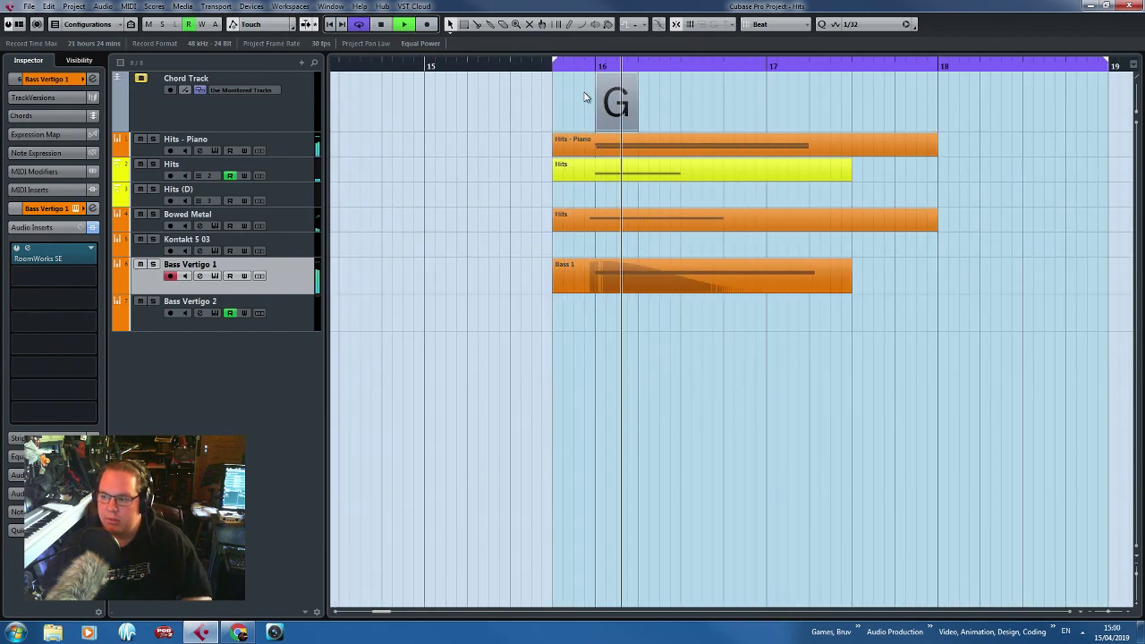
pyautogui.press('g')
pyautogui.press('g')
pyautogui.press('g')
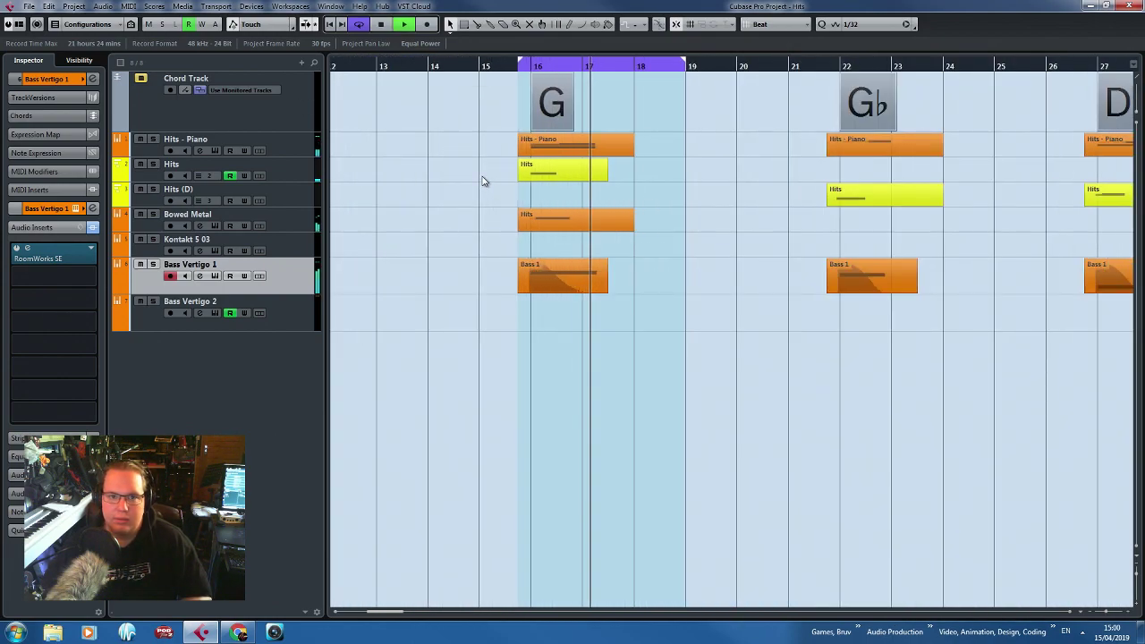
pyautogui.click(19, 24)
pyautogui.press('space')
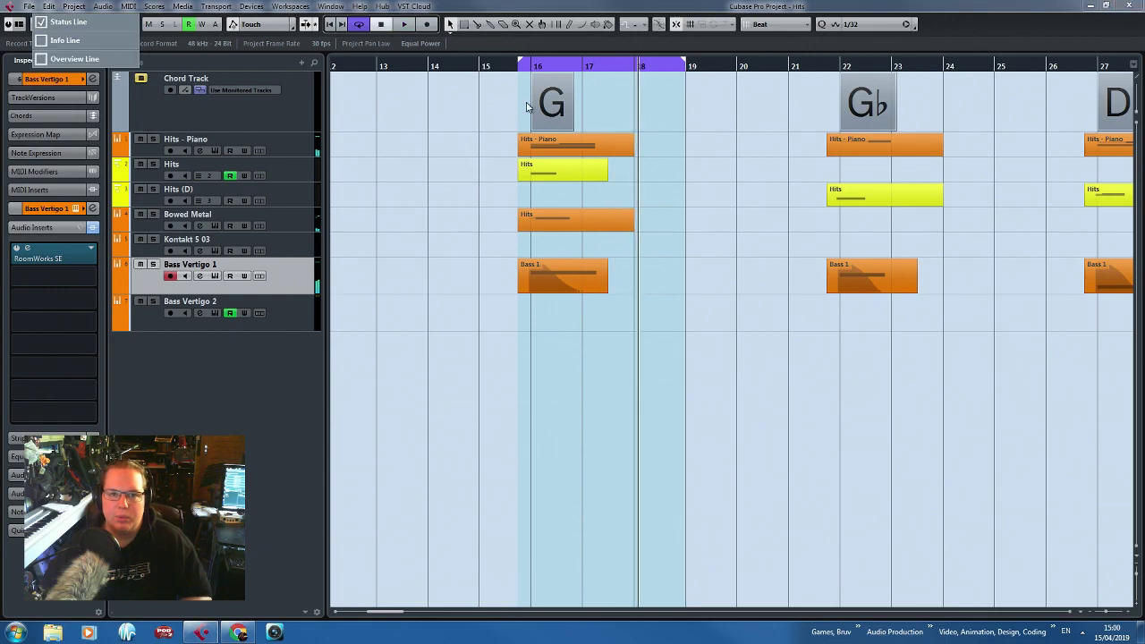
# Replay the G hit, and solo the Hits track to audition it alone.
pyautogui.press('h')
pyautogui.press('h')
pyautogui.press('h')
pyautogui.press('space')
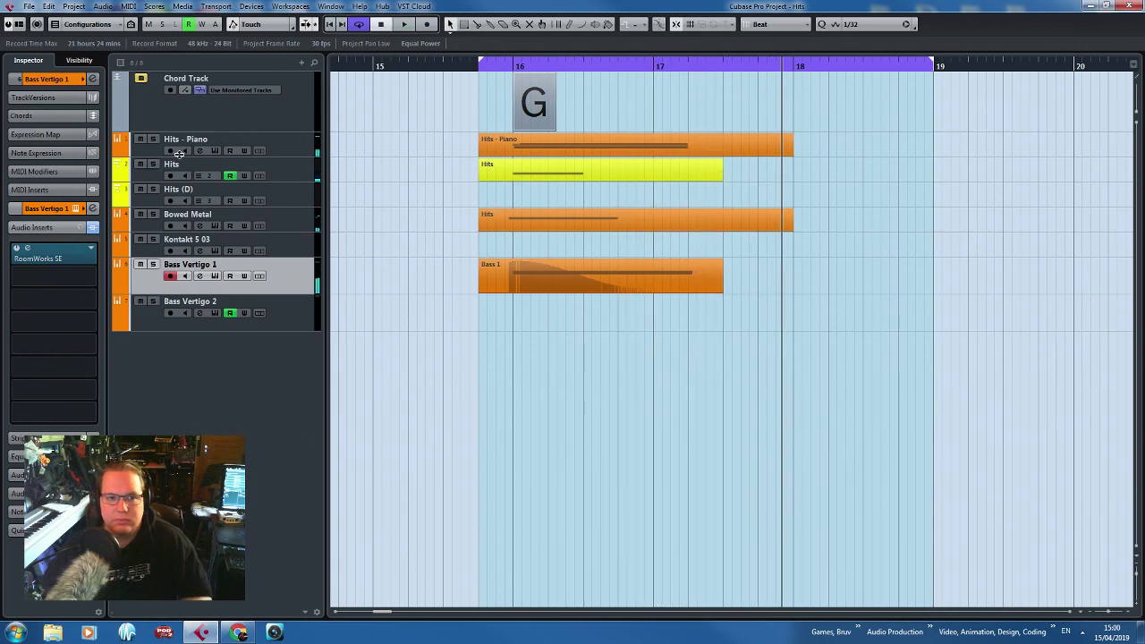
pyautogui.click(153, 166)
pyautogui.press('space')
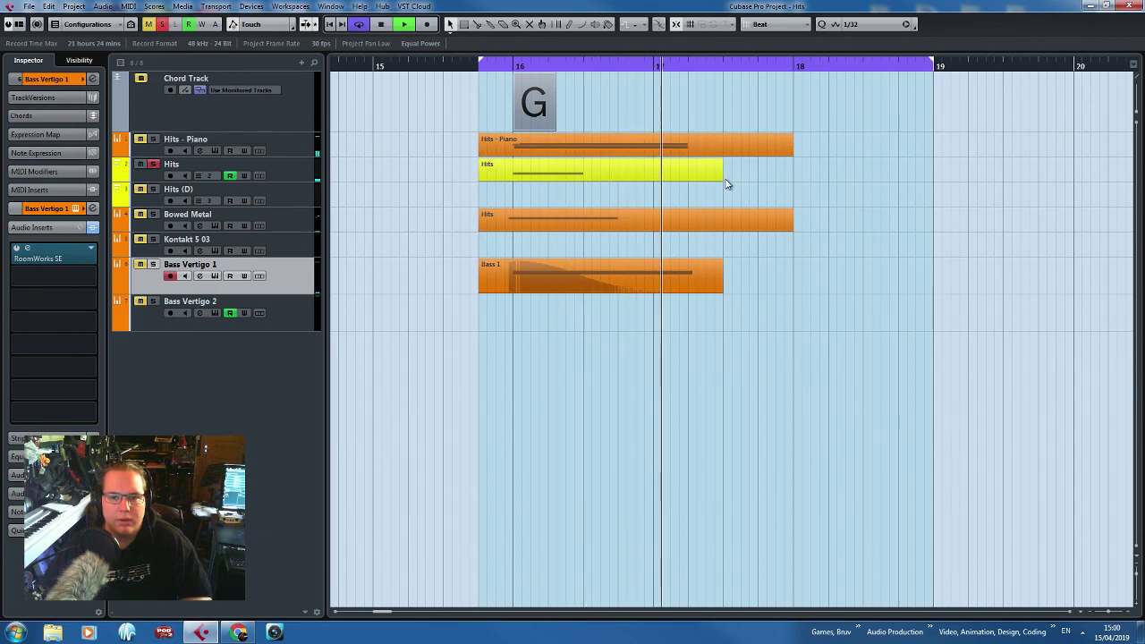
# Lower the Hits track's volume automation to Off at 18.2.1 after the G hit, recovering past bar 20, and unsolo the track.
pyautogui.click(119, 177)
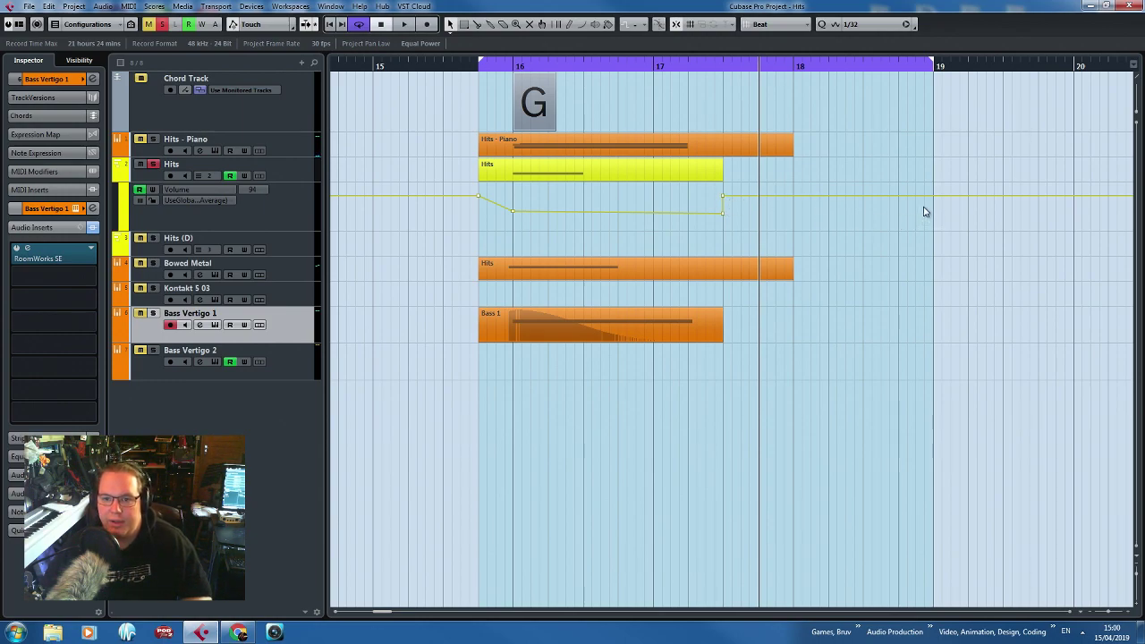
pyautogui.moveTo(722, 198); pyautogui.dragTo(816, 315)
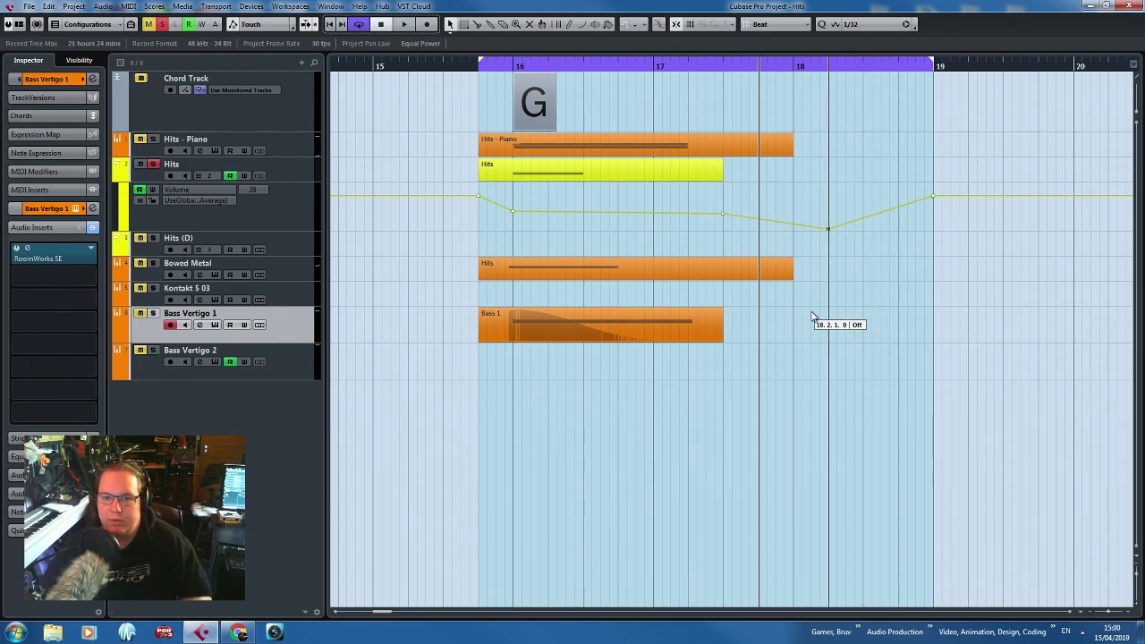
pyautogui.scroll(-2, 826, 301)
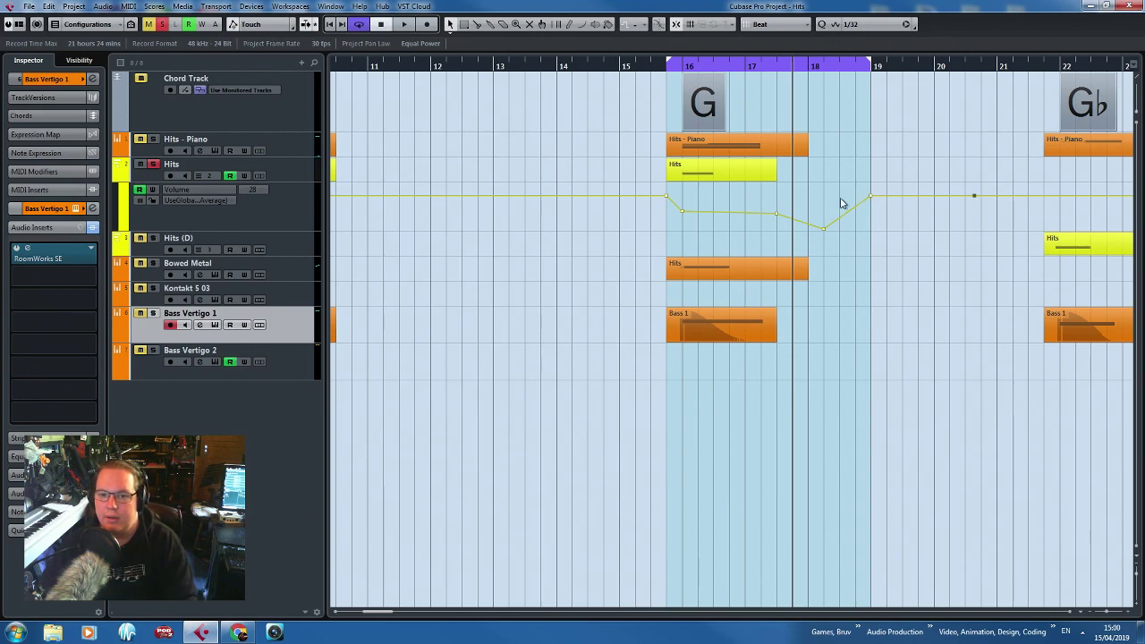
pyautogui.scroll(-3, 578, 350)
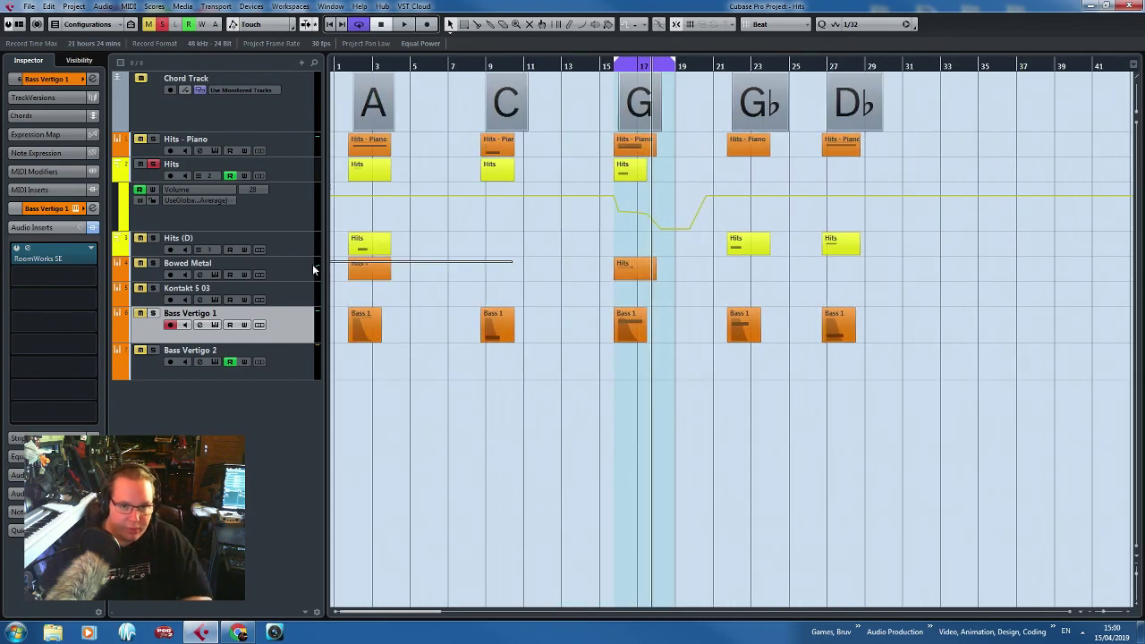
pyautogui.scroll(1, 627, 208)
pyautogui.click(153, 165)
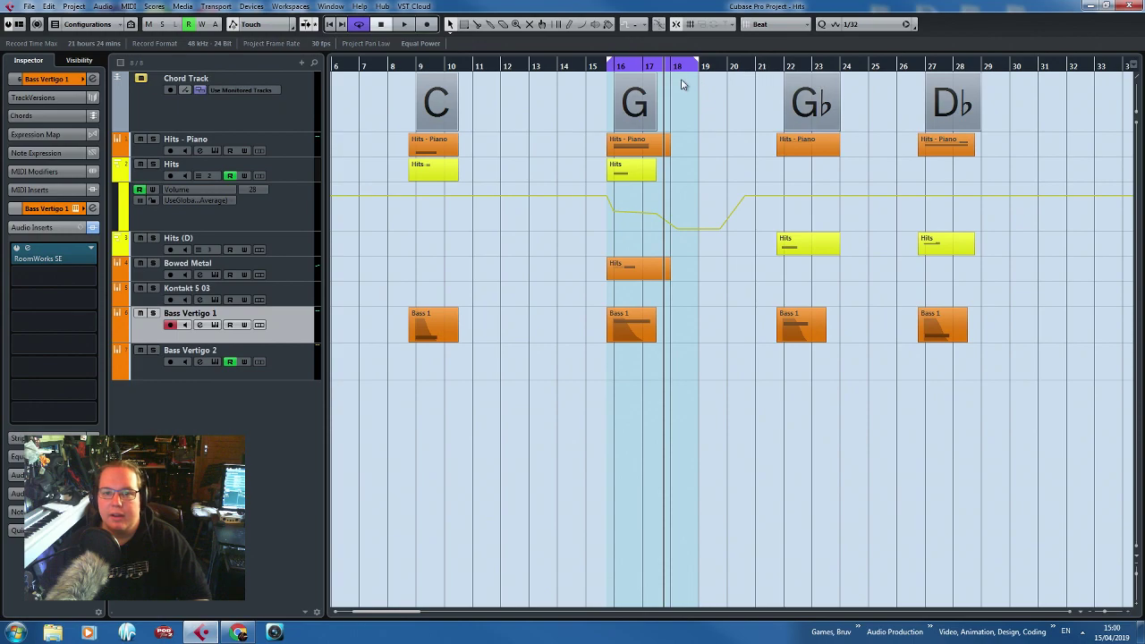
# Audition the full G hit with the revised volume automation and hide the Hits automation lane.
pyautogui.click(637, 66)
pyautogui.press('space')
pyautogui.scroll(2, 457, 120)
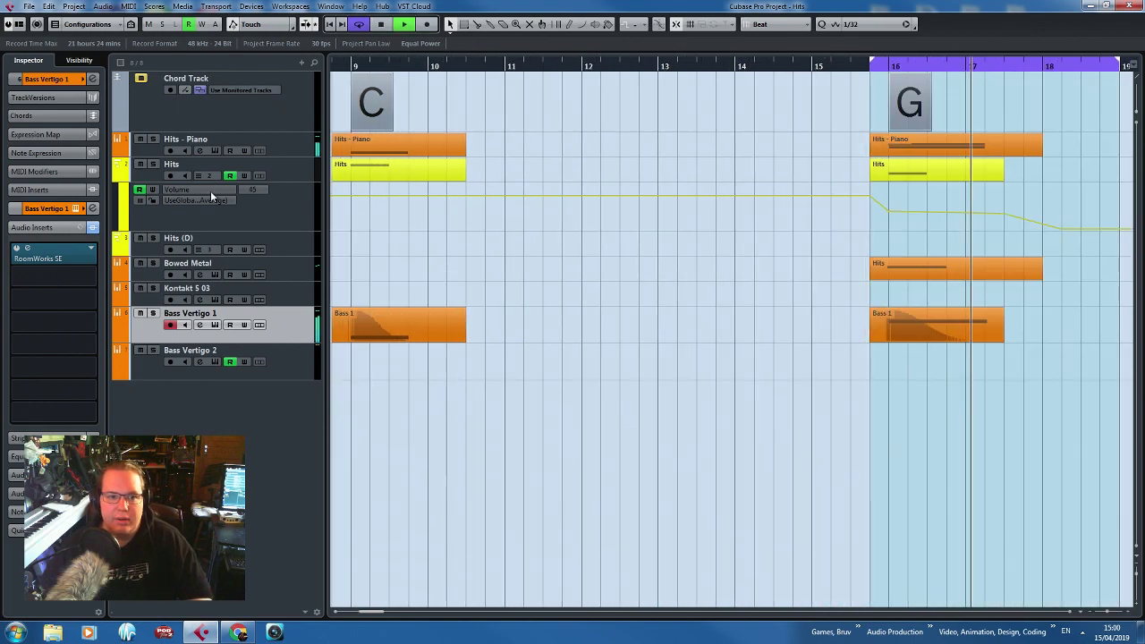
pyautogui.click(121, 176)
pyautogui.scroll(-2, 888, 119)
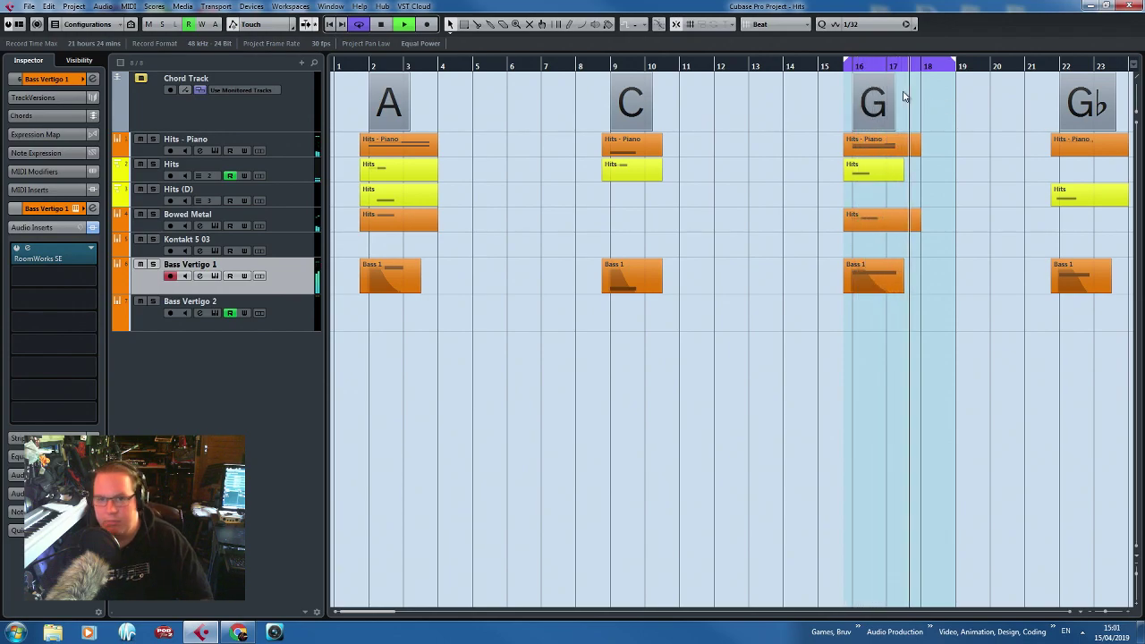
pyautogui.press('space')
# Export the full layered G hit as the audio mixdown "Vertigo Hit - G".
pyautogui.click(32, 8)
pyautogui.moveTo(177, 204)
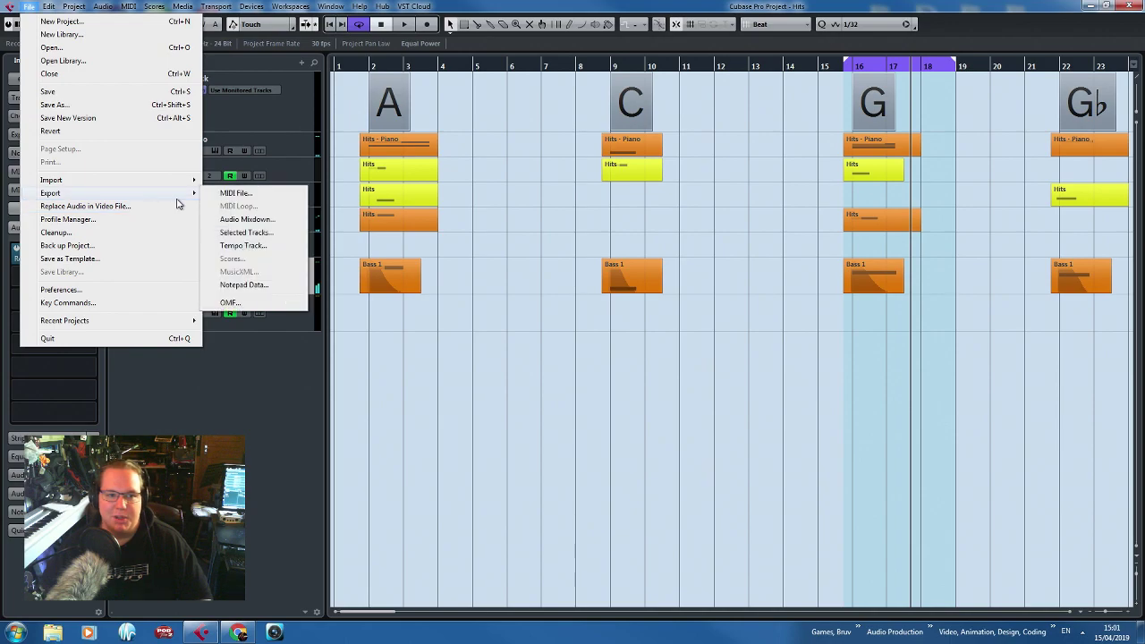
pyautogui.click(247, 219)
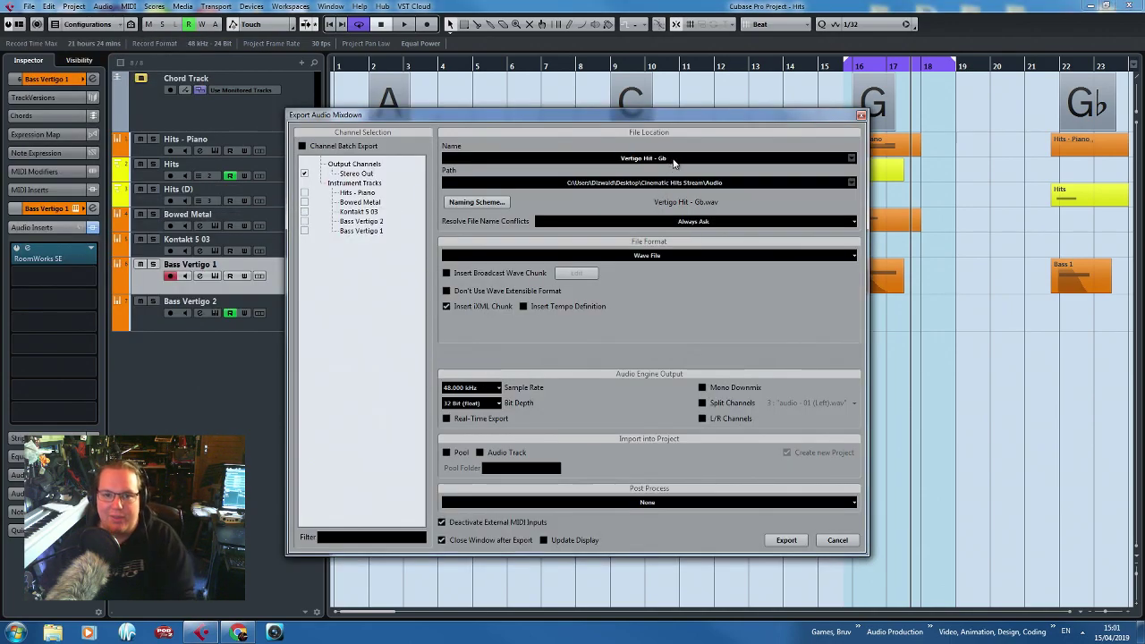
pyautogui.click(784, 541)
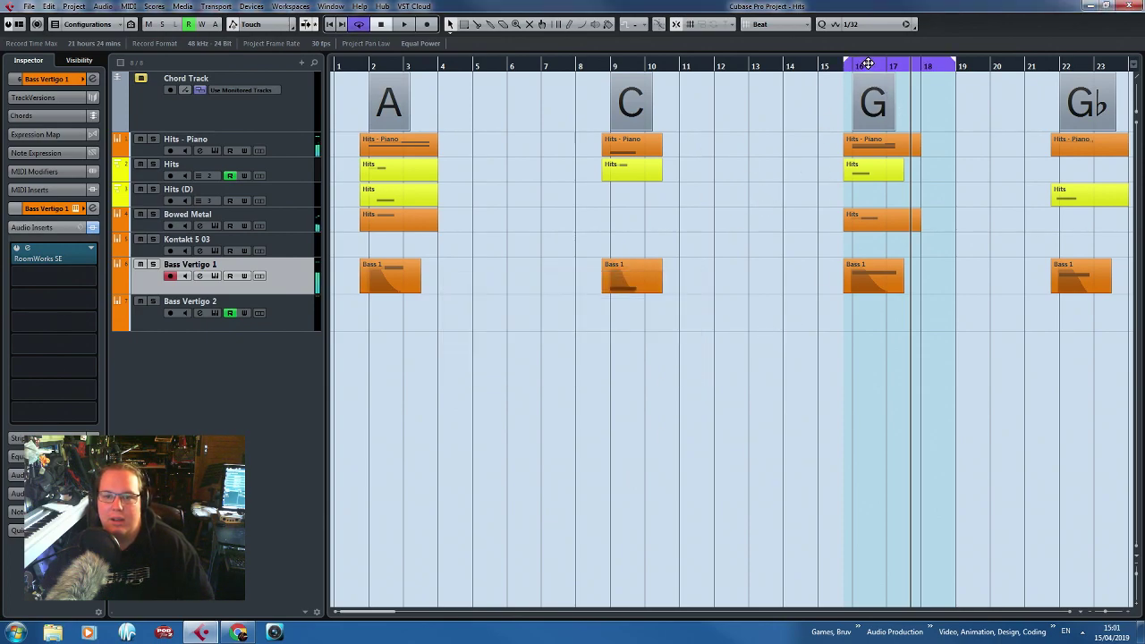
# Move the locator range to the C hit and export it as the audio mixdown "Vertigo Hit - C".
pyautogui.moveTo(868, 63); pyautogui.dragTo(620, 62)
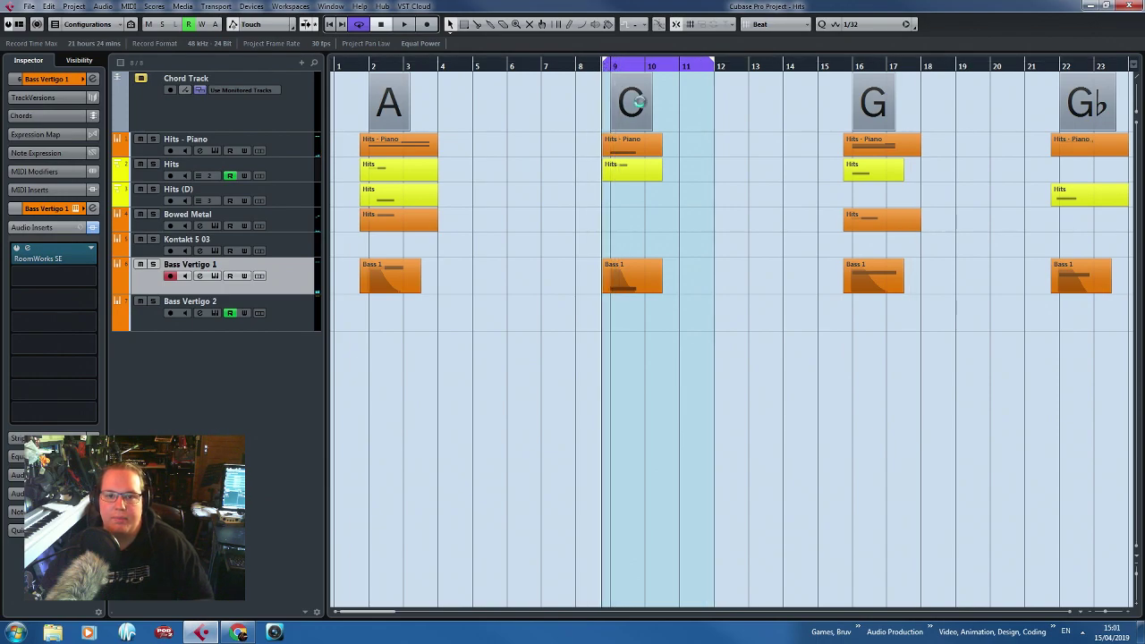
pyautogui.click(28, 6)
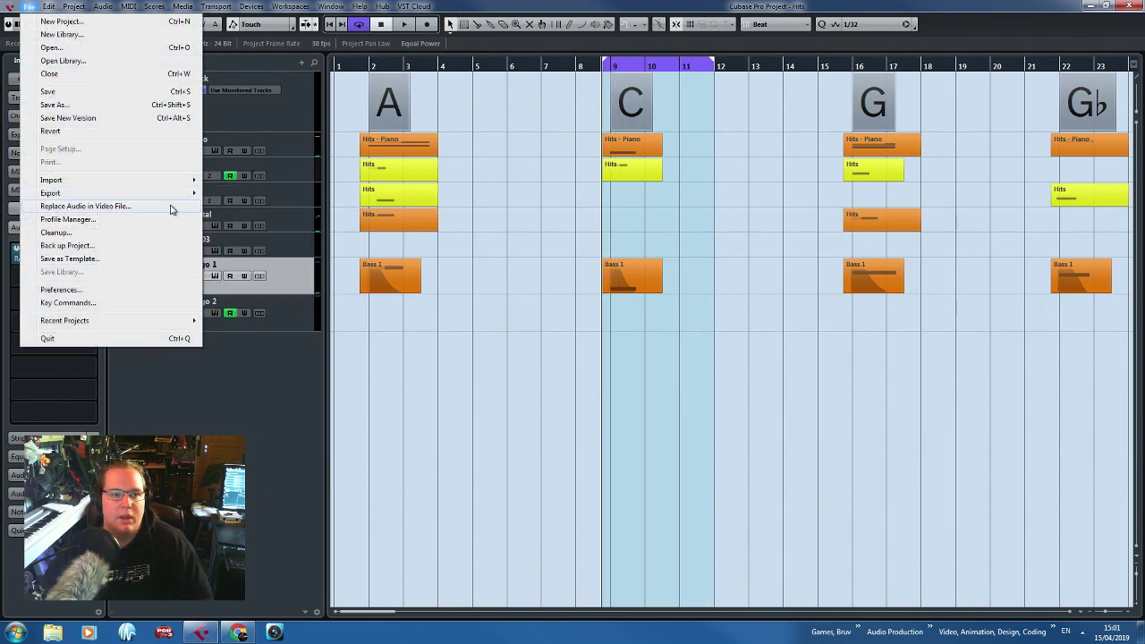
pyautogui.moveTo(171, 210)
pyautogui.click(246, 219)
pyautogui.click(666, 161)
pyautogui.press('BackSpace')
pyautogui.write('C')
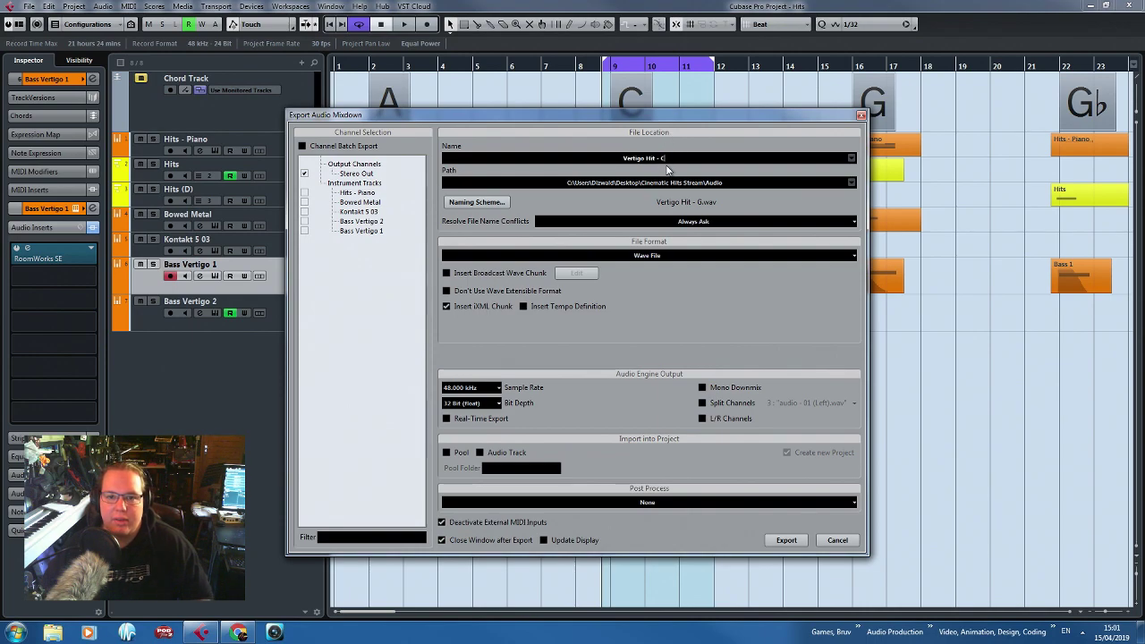
pyautogui.click(786, 541)
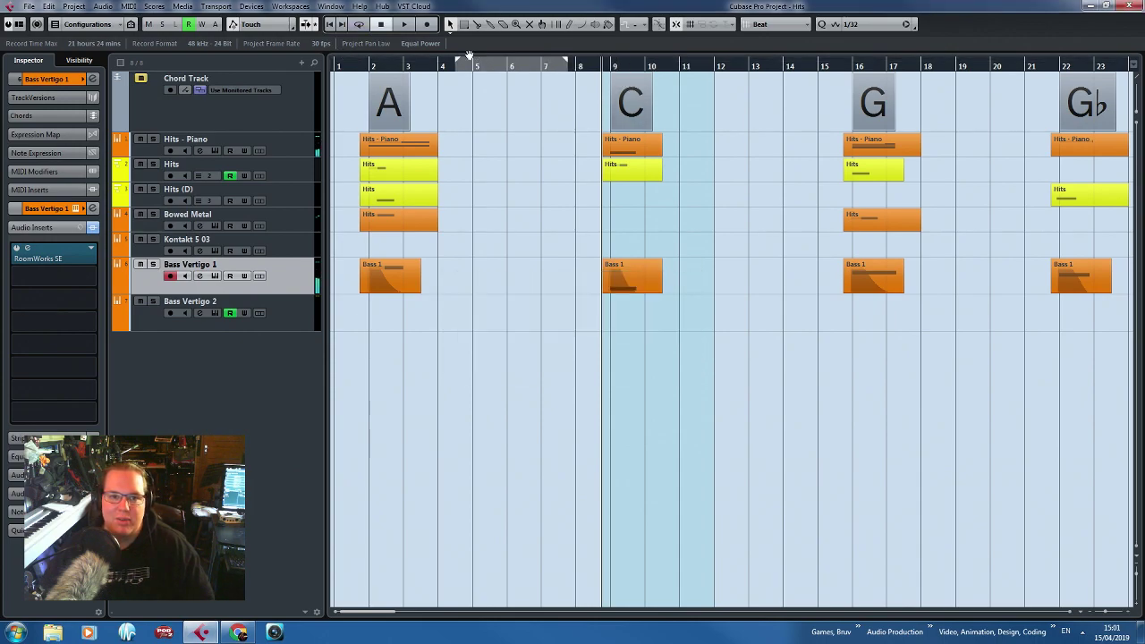
# Move the locator range to the A hit, starting just before bar 2, and audition the full layered hit.
pyautogui.moveTo(469, 56); pyautogui.dragTo(389, 68)
pyautogui.scroll(4, 348, 181)
pyautogui.click(378, 75)
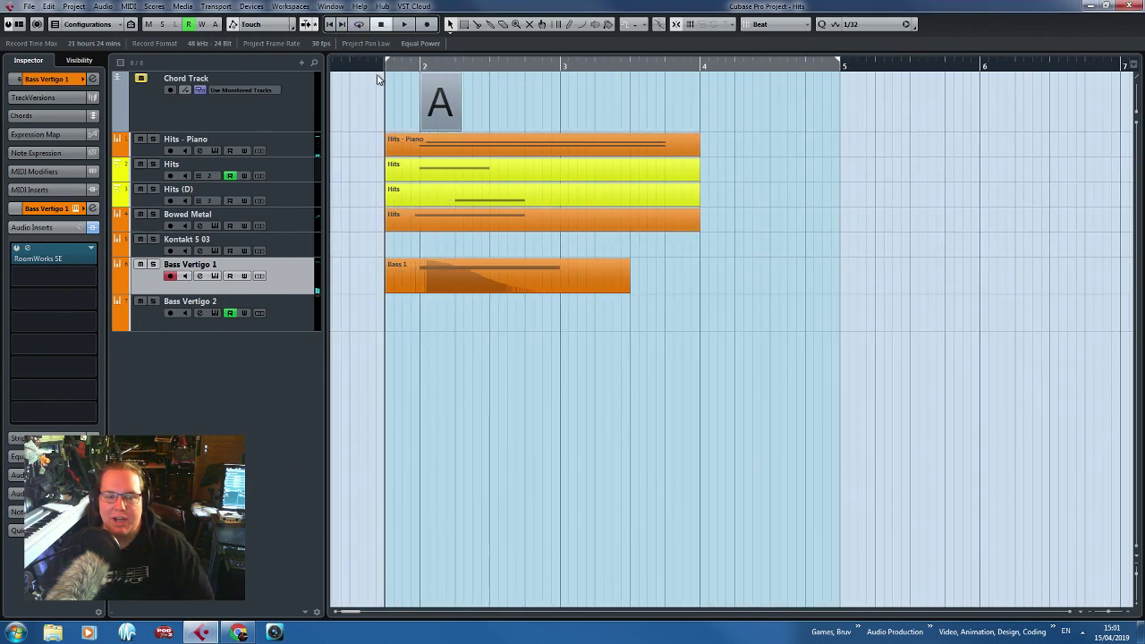
pyautogui.scroll(-3, 377, 79)
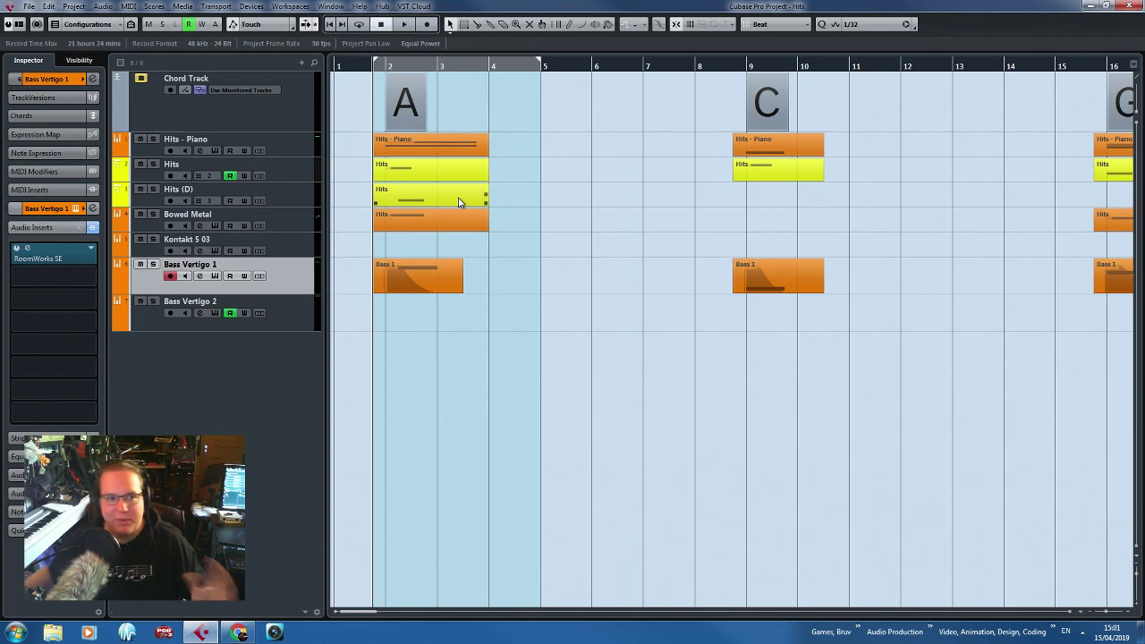
pyautogui.press('space')
pyautogui.scroll(2, 391, 336)
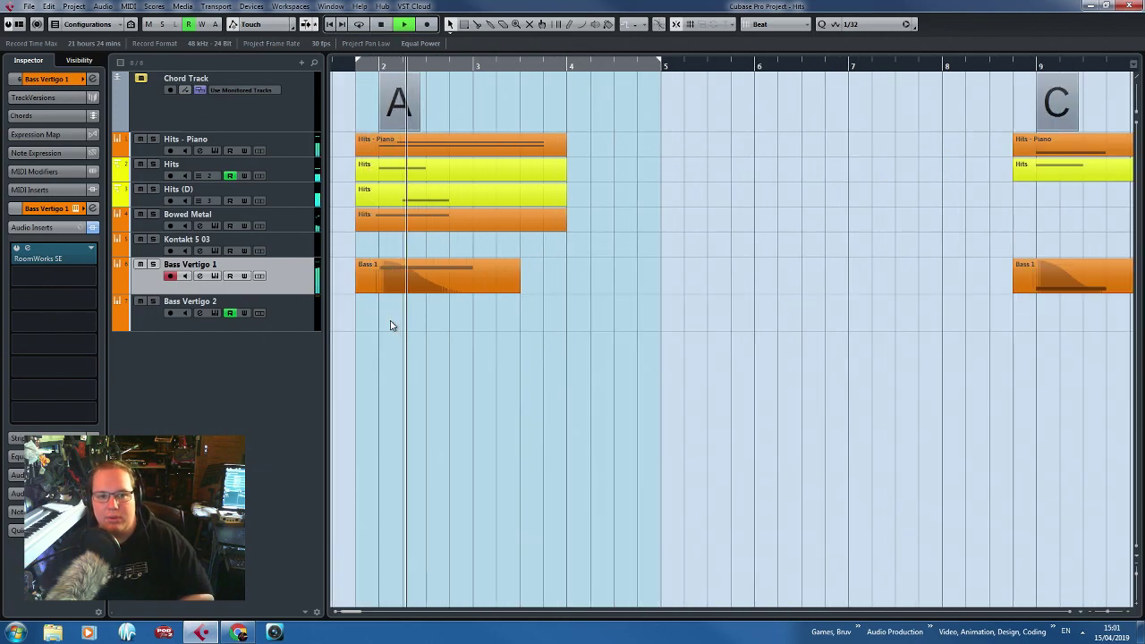
pyautogui.scroll(-3, 388, 322)
pyautogui.press('space')
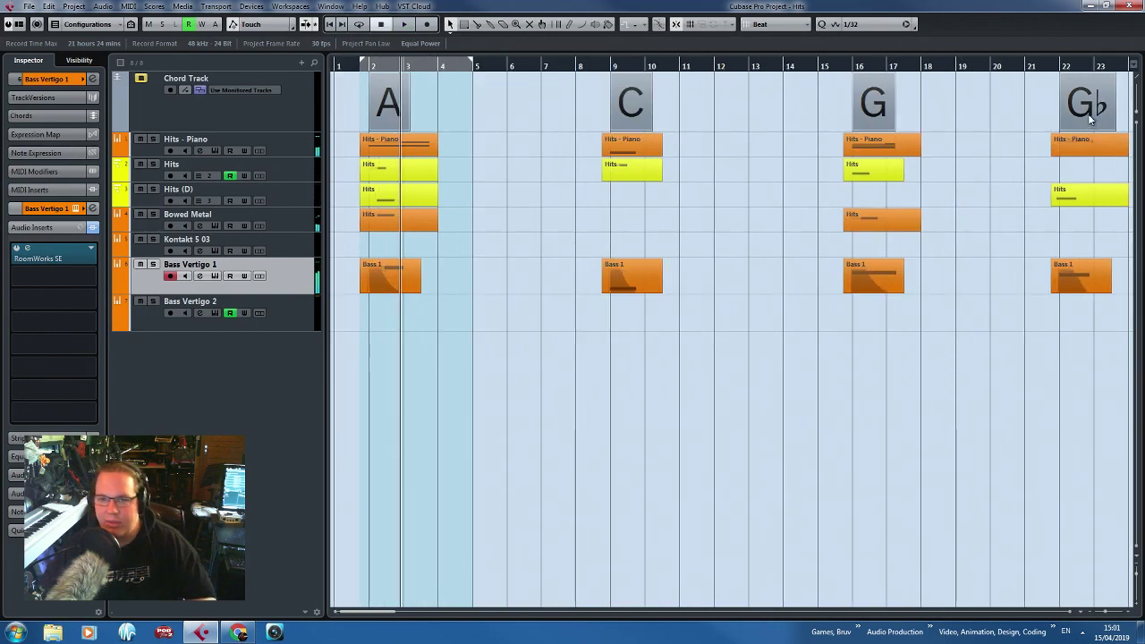
# Export the full layered A hit as the audio mixdown "Vertigo Hit - A".
pyautogui.click(25, 7)
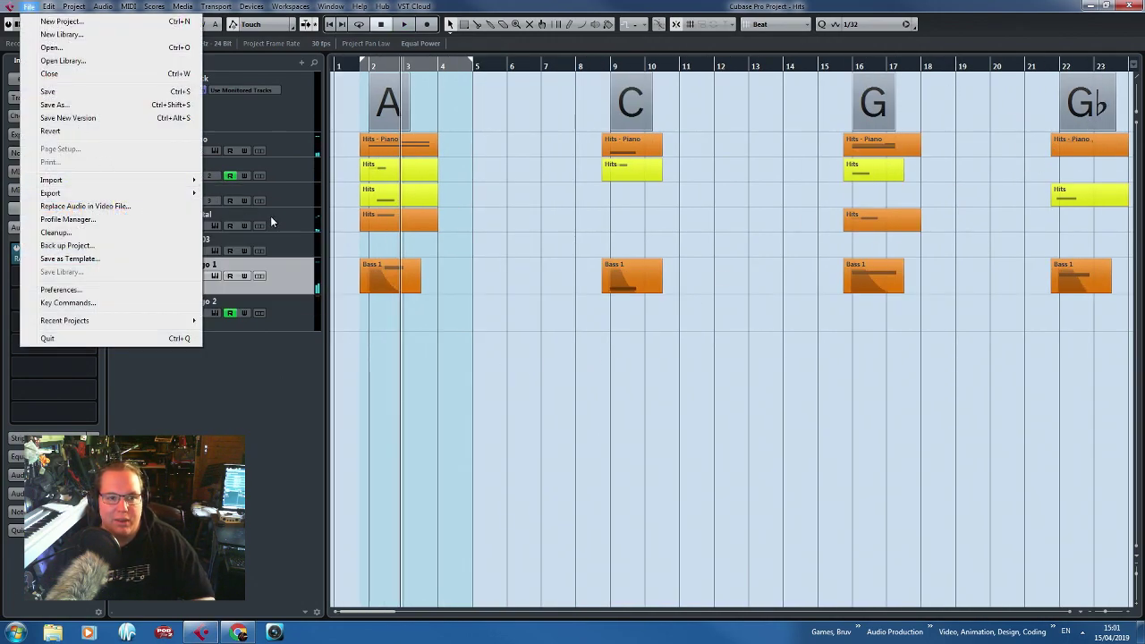
pyautogui.moveTo(177, 199)
pyautogui.click(247, 219)
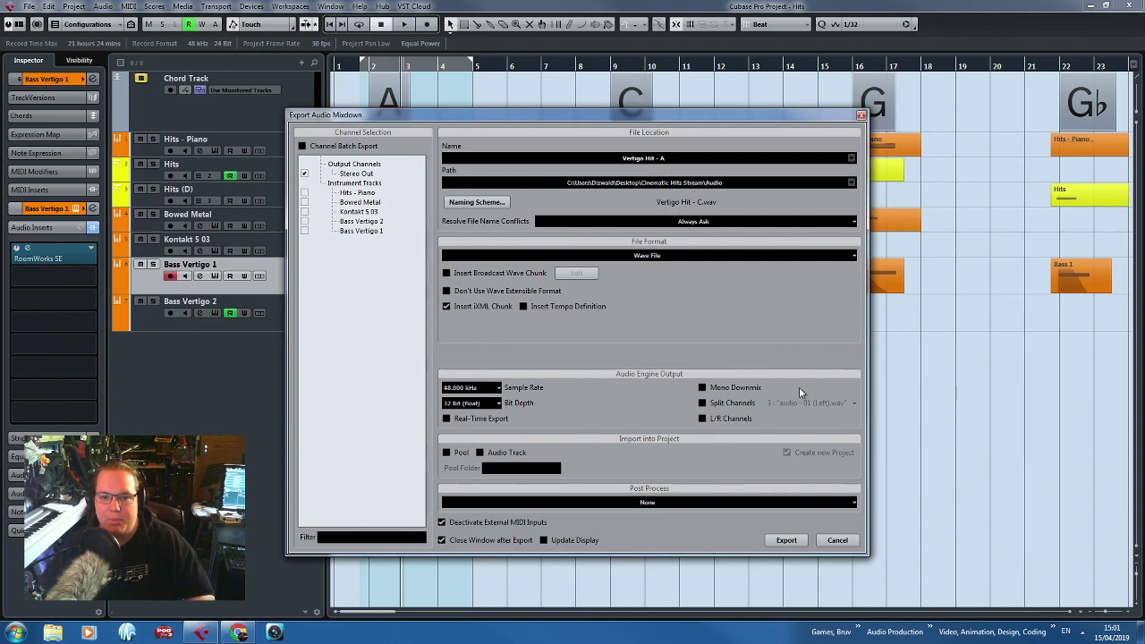
pyautogui.click(787, 540)
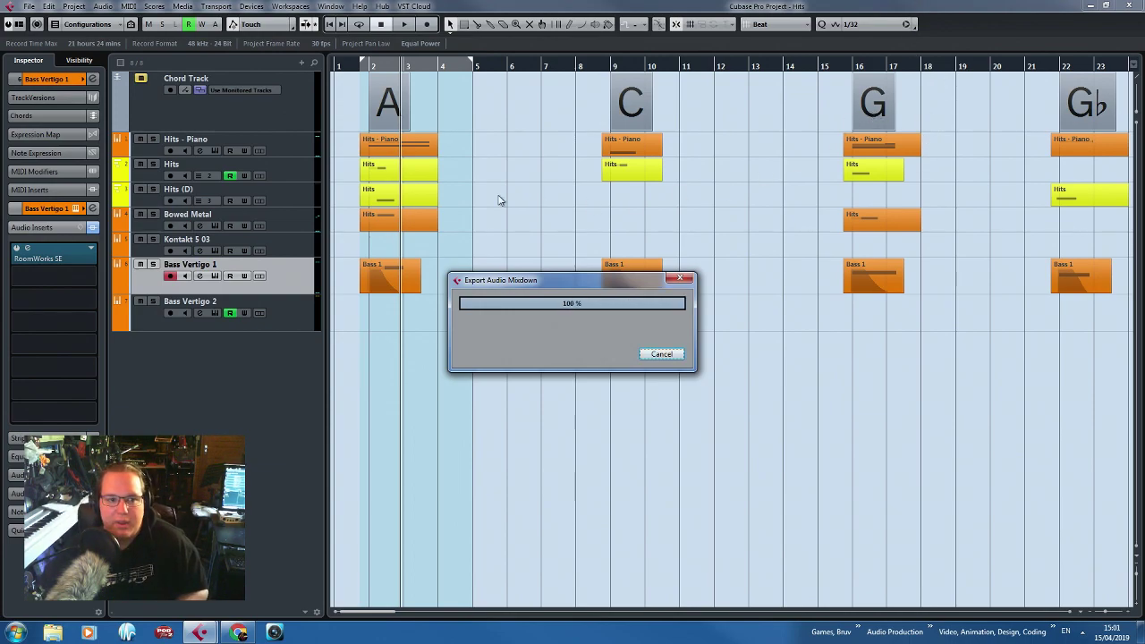
# Mute the Bass Vertigo 1 track and audition the A hit without its bass.
pyautogui.press('g')
pyautogui.press('g')
pyautogui.press('g')
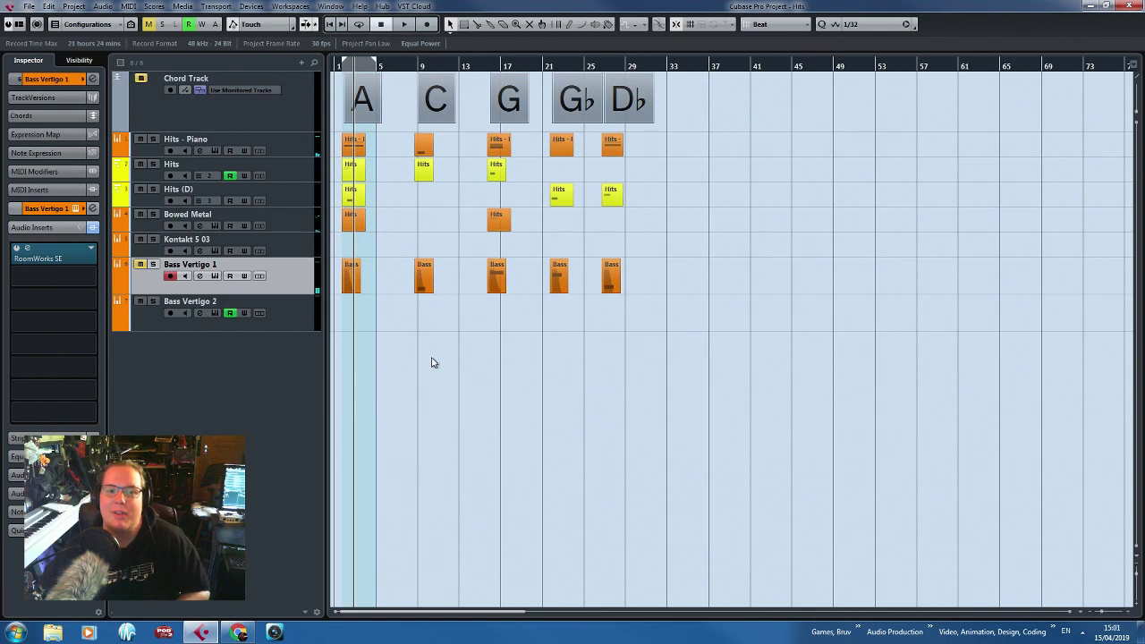
pyautogui.press('h')
pyautogui.press('h')
pyautogui.press('h')
pyautogui.press('h')
pyautogui.hscroll(-2, 454, 432)
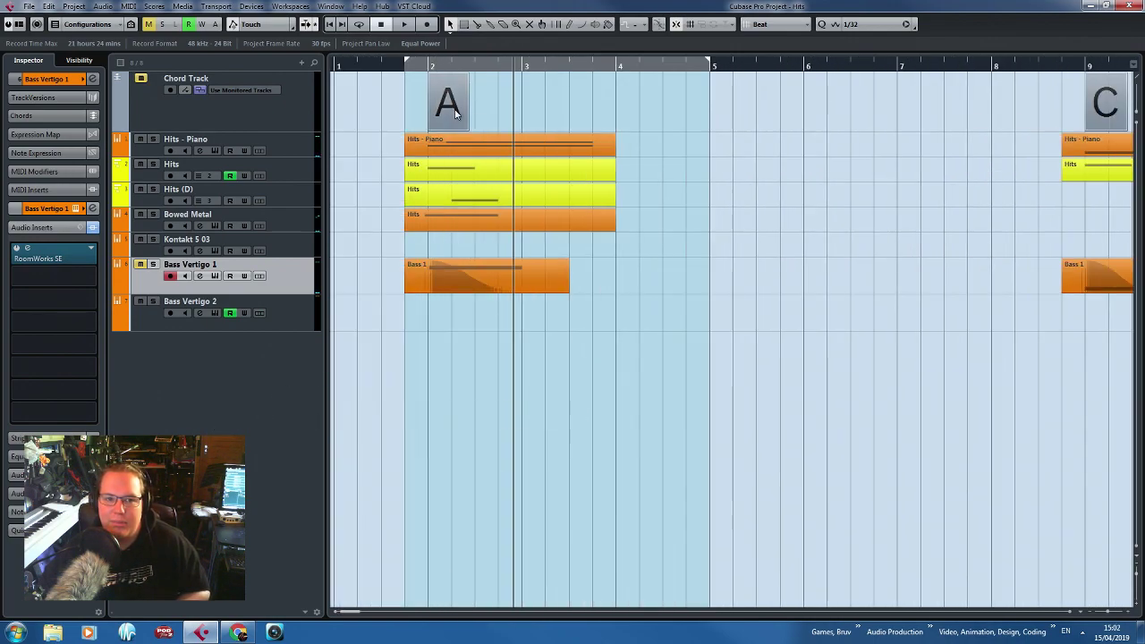
pyautogui.press('space')
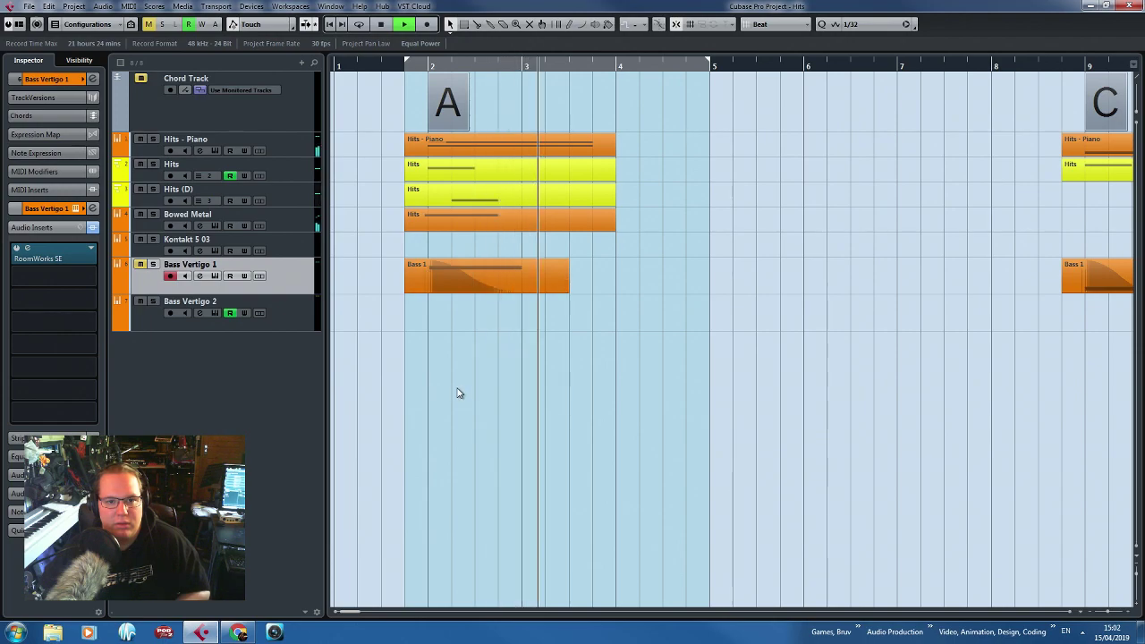
pyautogui.press('g')
pyautogui.press('g')
pyautogui.press('space')
# Export the A hit without its bass as the audio mixdown "Big Hit - 1".
pyautogui.click(28, 7)
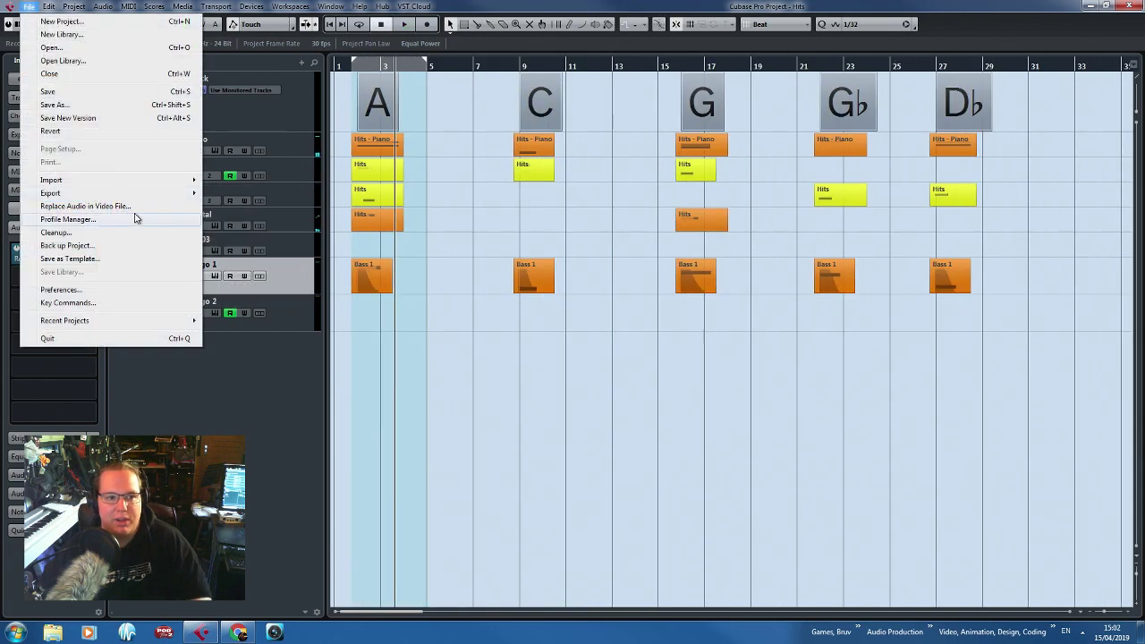
pyautogui.moveTo(134, 190)
pyautogui.click(235, 221)
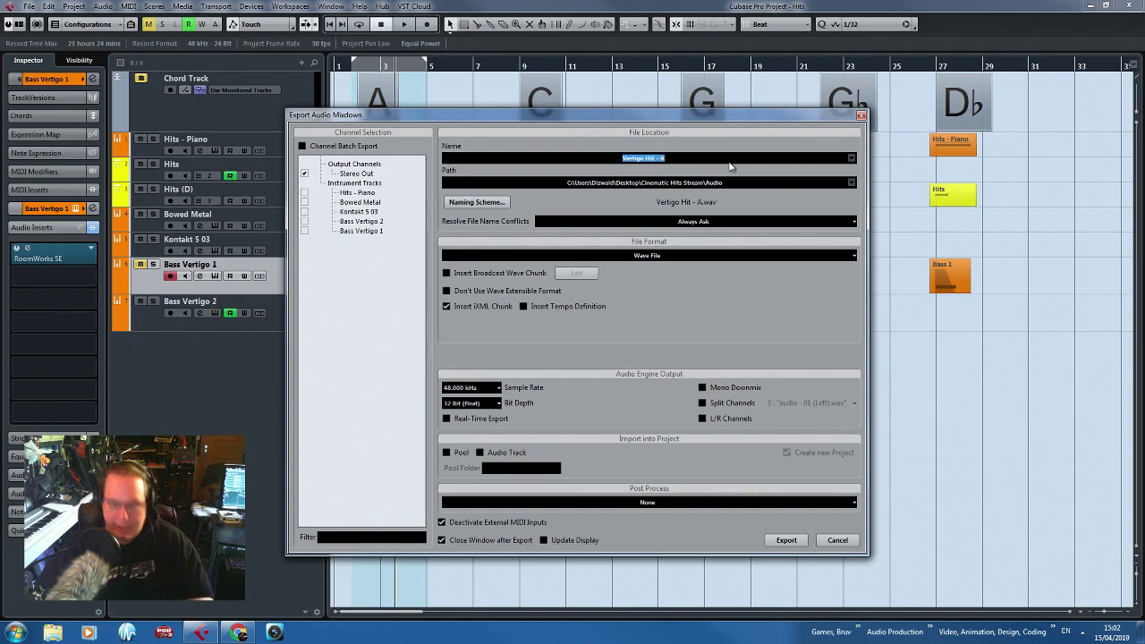
pyautogui.write('Big Hit - ')
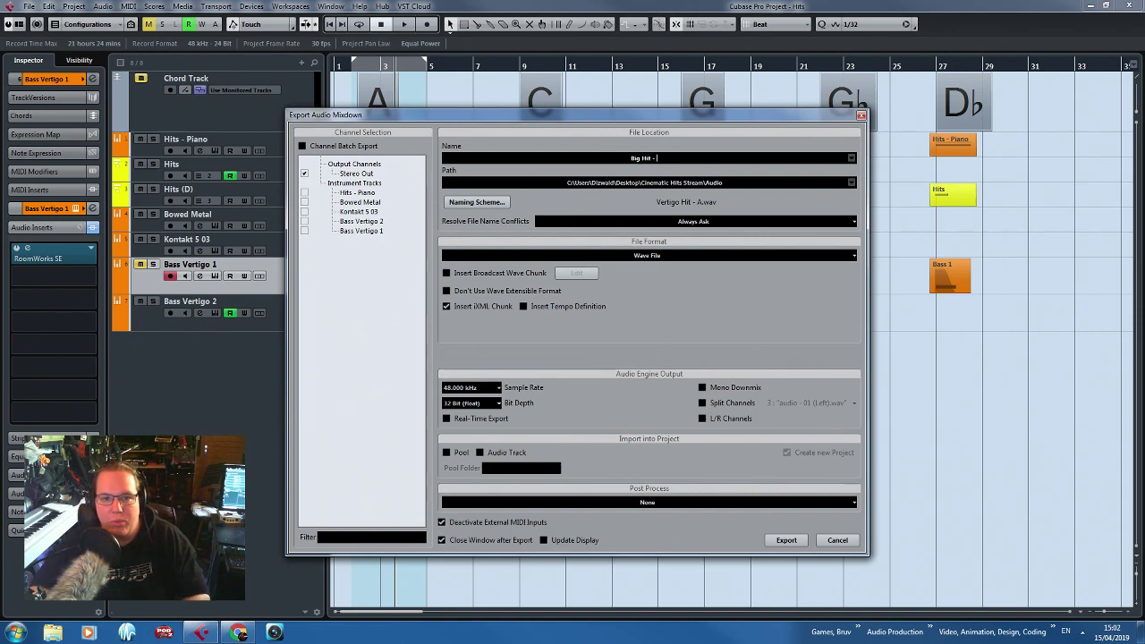
pyautogui.write('1')
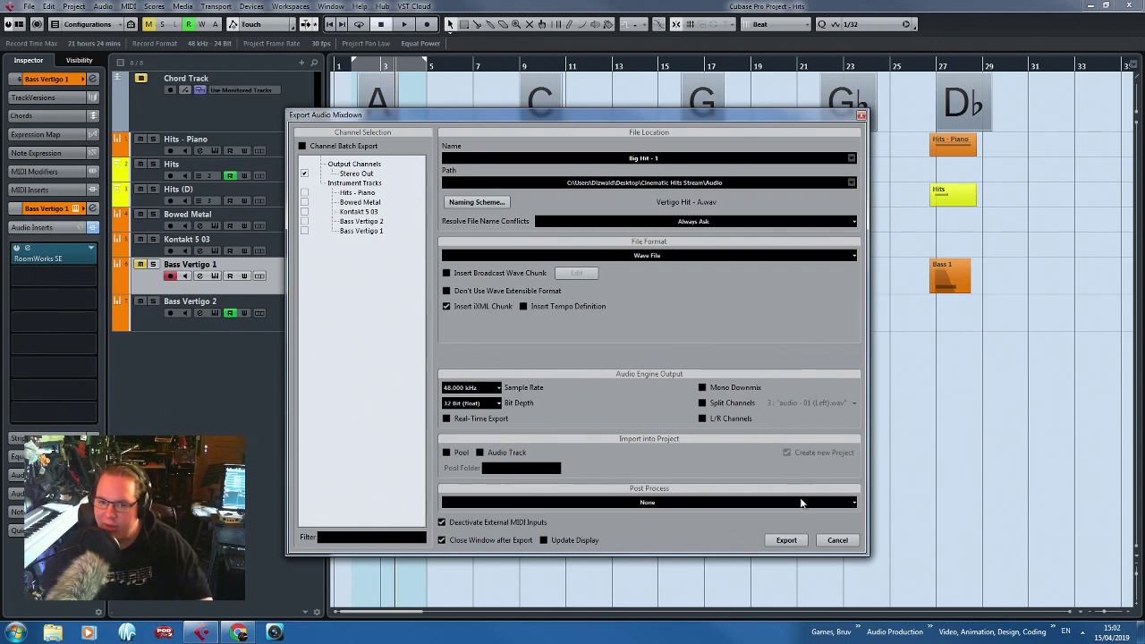
pyautogui.moveTo(441, 123); pyautogui.dragTo(832, 186)
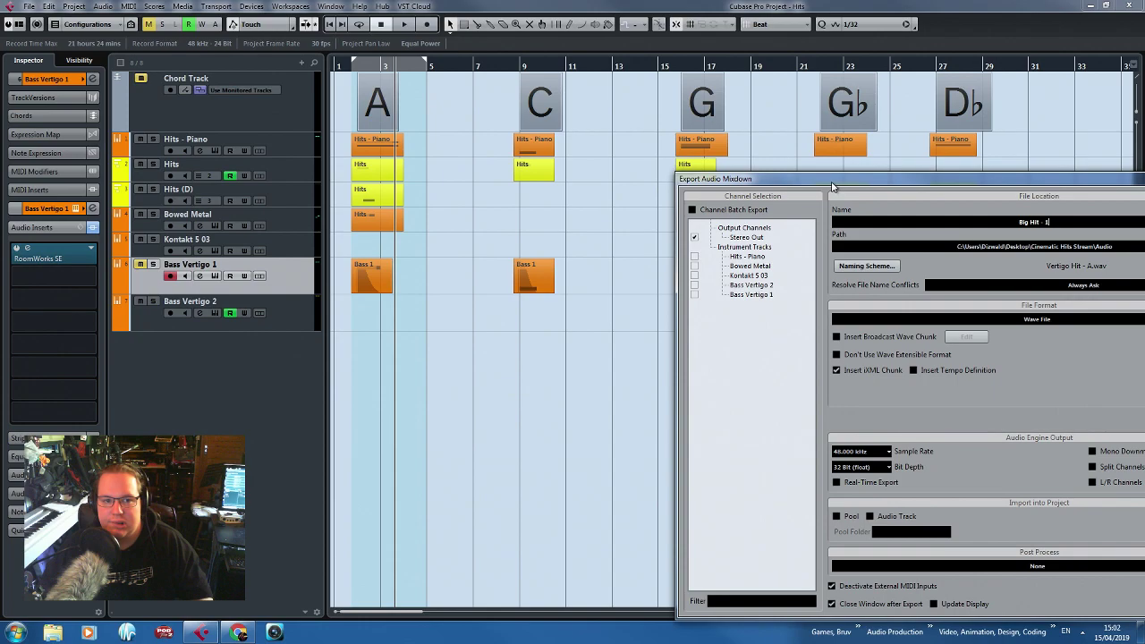
pyautogui.moveTo(832, 186); pyautogui.dragTo(641, 113)
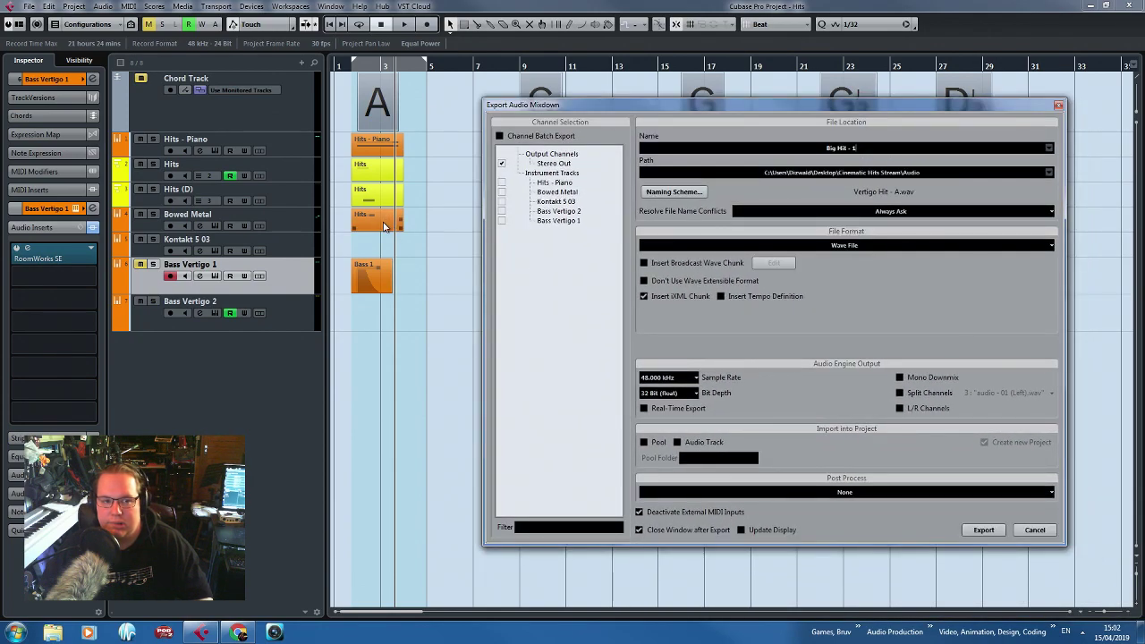
pyautogui.click(984, 530)
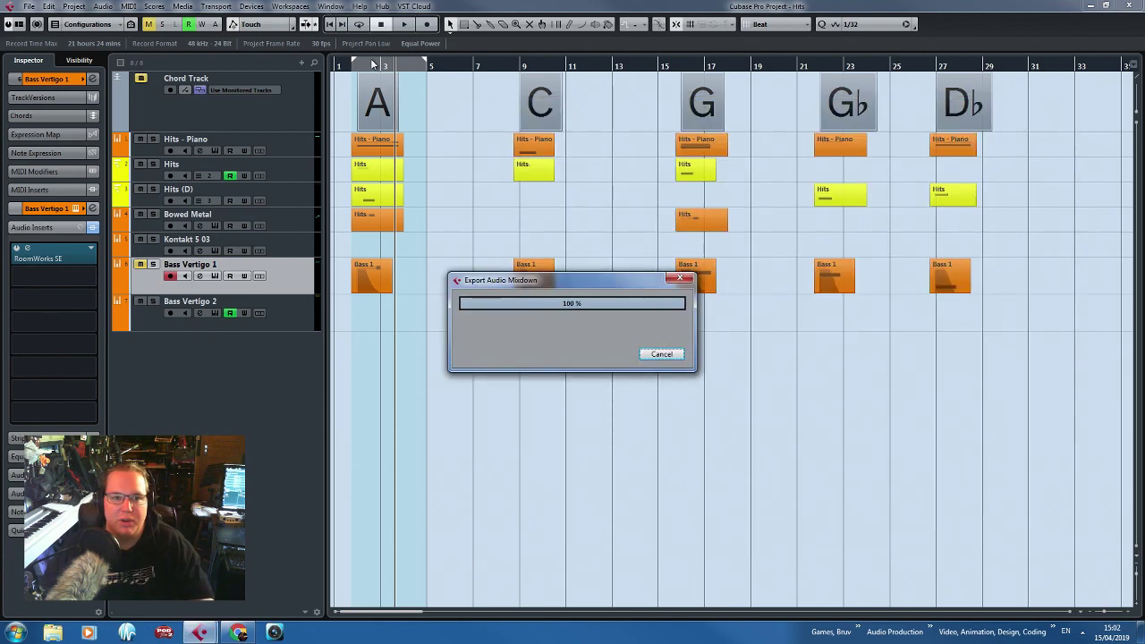
# Move the locator range to the C hit and export its bass-less version as the audio mixdown "Big Hit - 2".
pyautogui.moveTo(366, 60); pyautogui.dragTo(519, 70)
pyautogui.scroll(3, 519, 71)
pyautogui.click(30, 6)
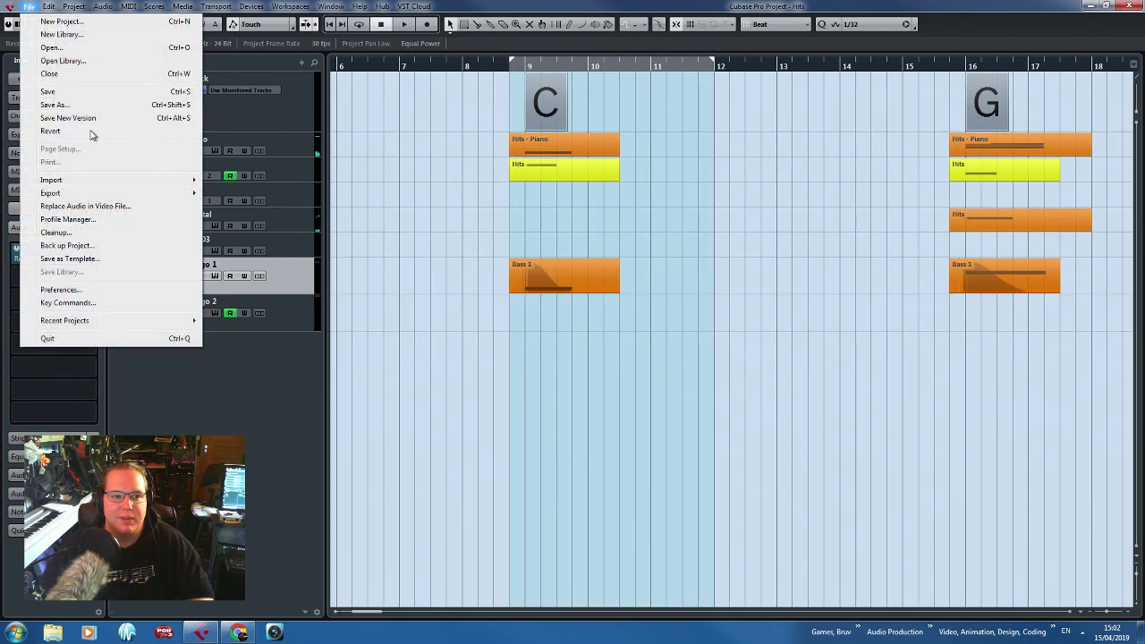
pyautogui.moveTo(170, 197)
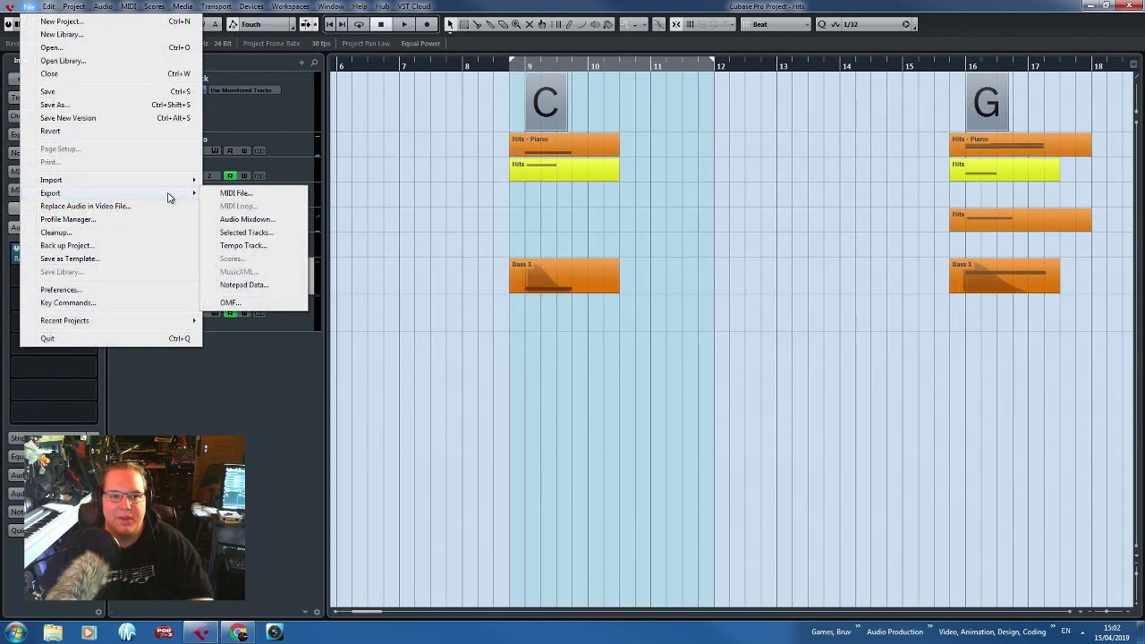
pyautogui.click(251, 219)
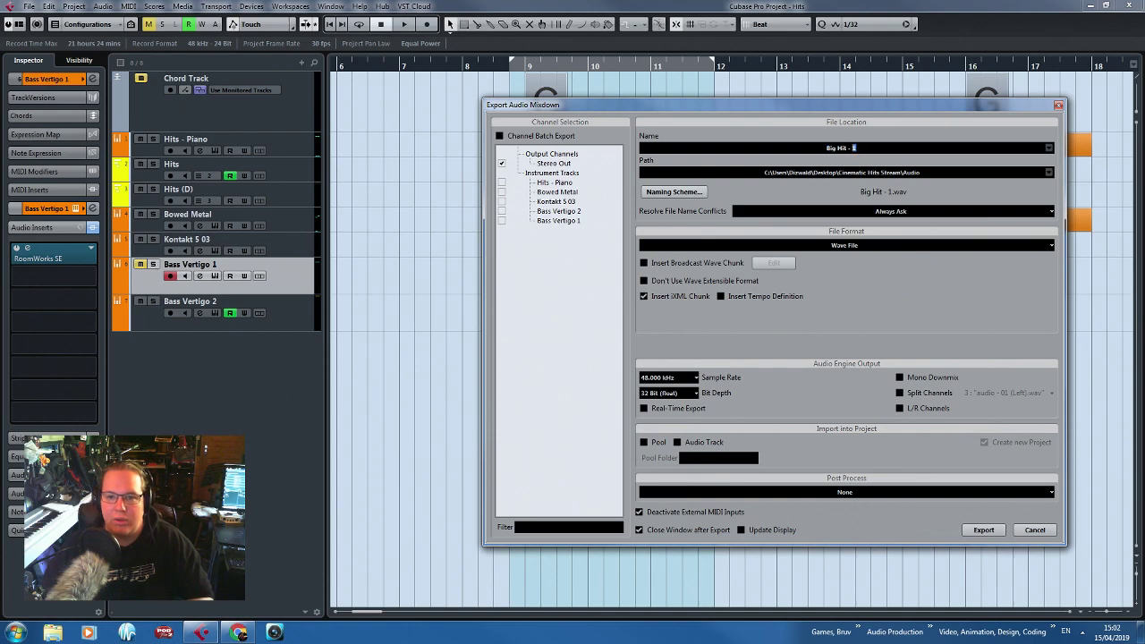
pyautogui.click(986, 531)
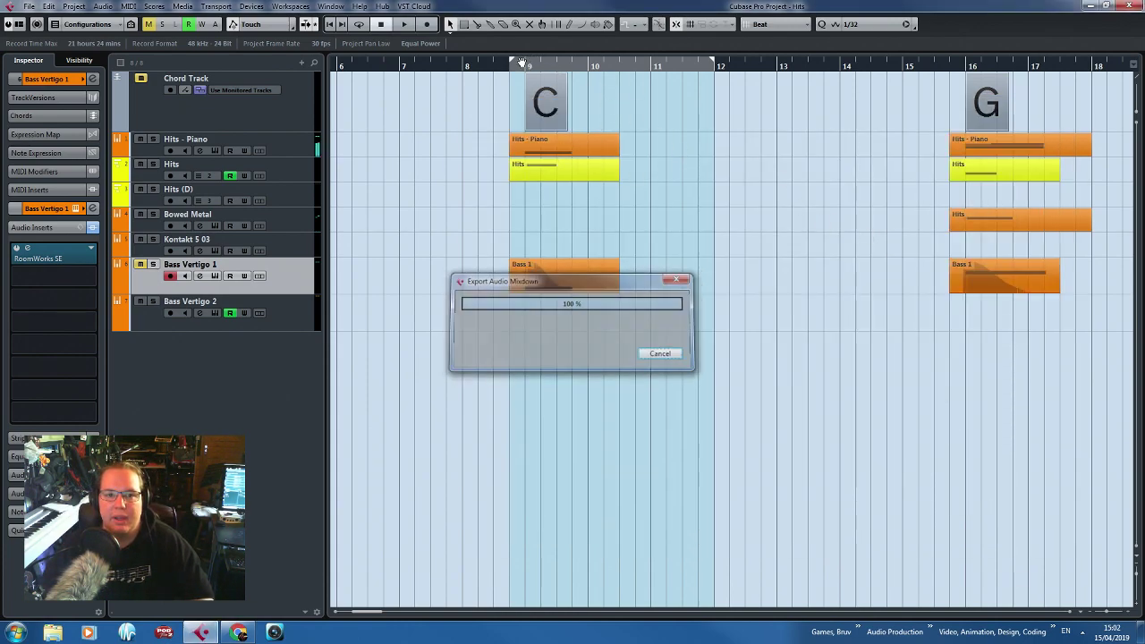
# Move the locator range to the G hit and export its bass-less version as the audio mixdown "Big Hit - 3".
pyautogui.moveTo(542, 60); pyautogui.dragTo(935, 64)
pyautogui.hotkey('shift', 'f')
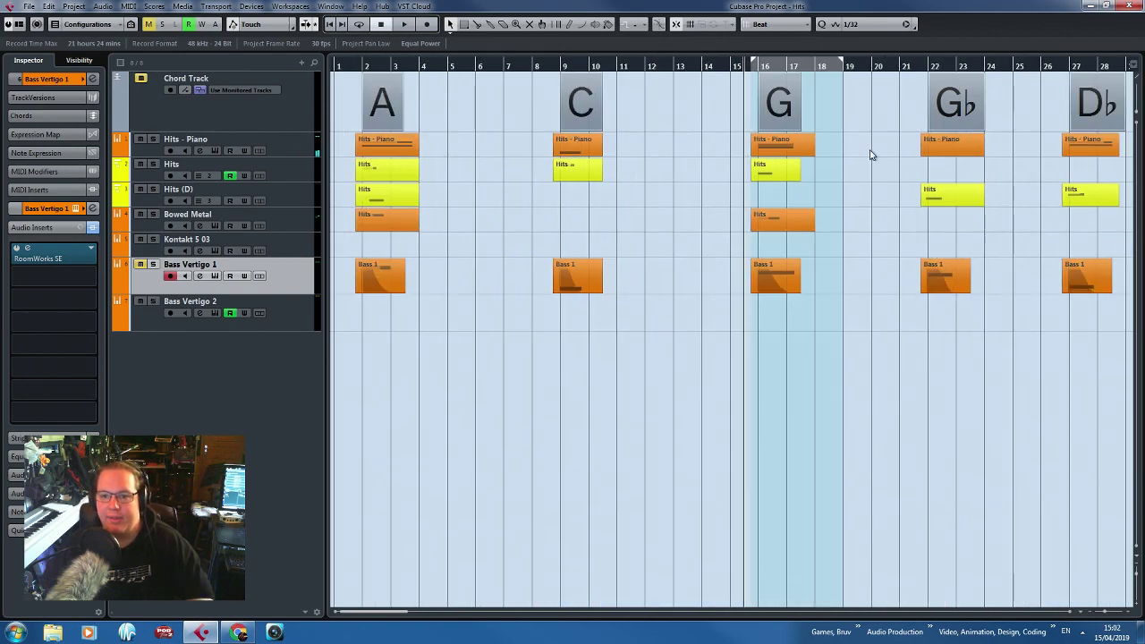
pyautogui.click(29, 6)
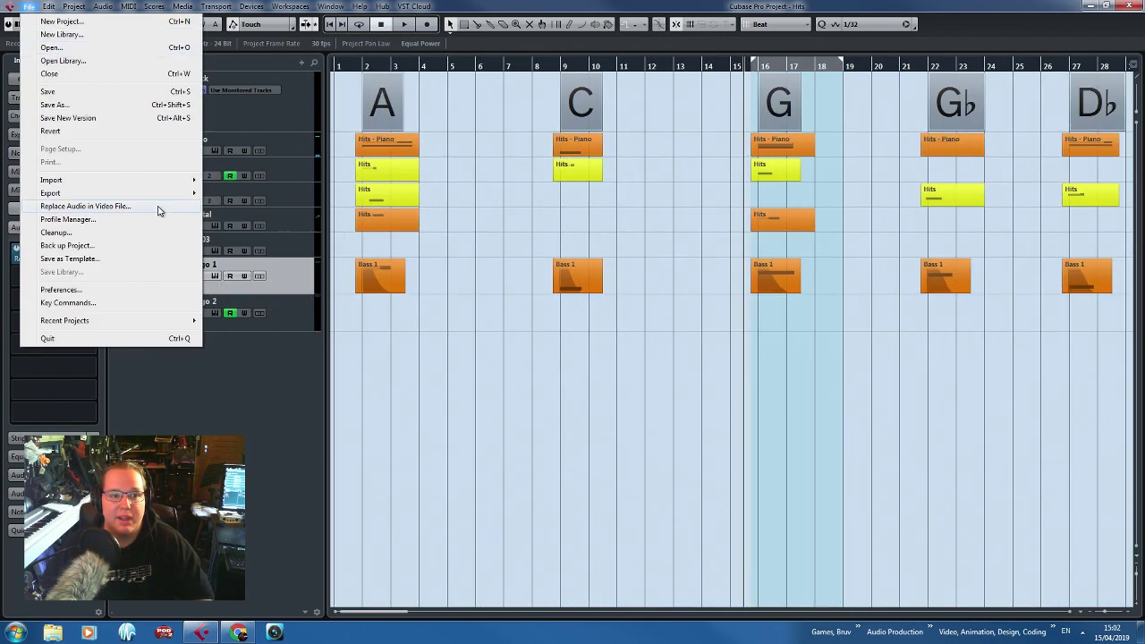
pyautogui.moveTo(158, 197)
pyautogui.click(265, 219)
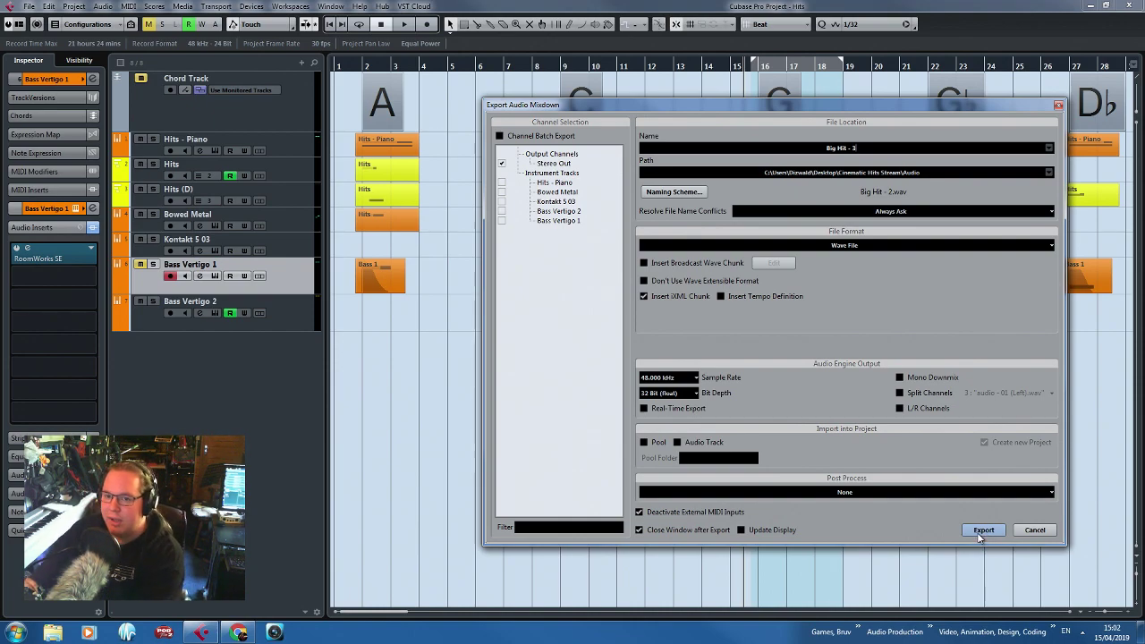
pyautogui.click(982, 530)
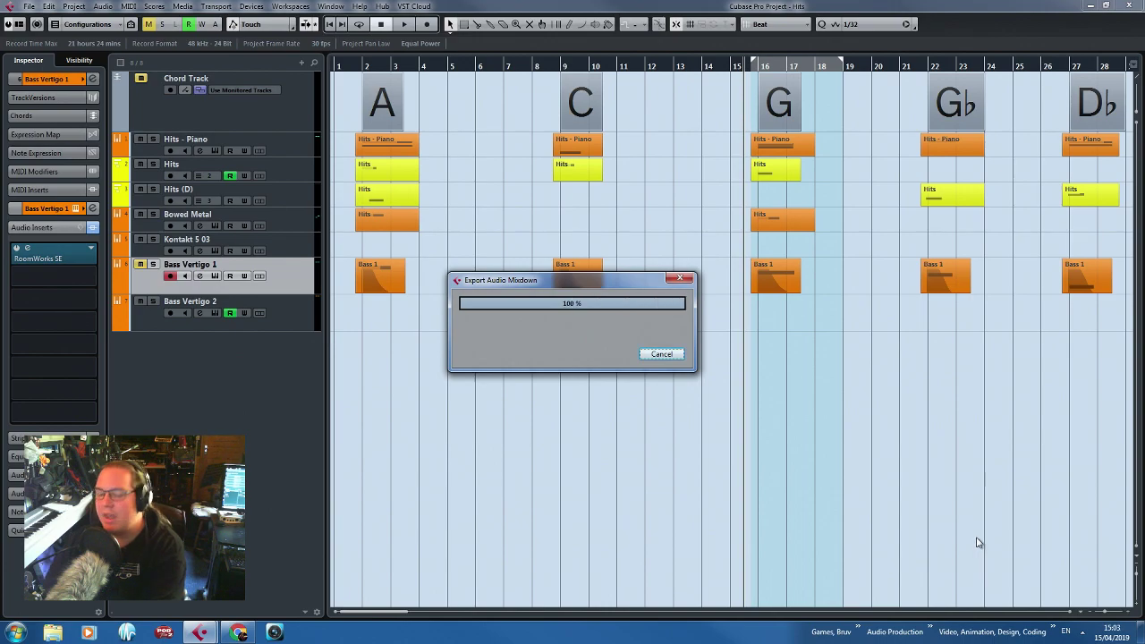
# Move the locator range to the G♭ hit and export its bass-less version as the audio mixdown "Big Hit - 4".
pyautogui.click(790, 61)
pyautogui.moveTo(791, 61); pyautogui.dragTo(957, 63)
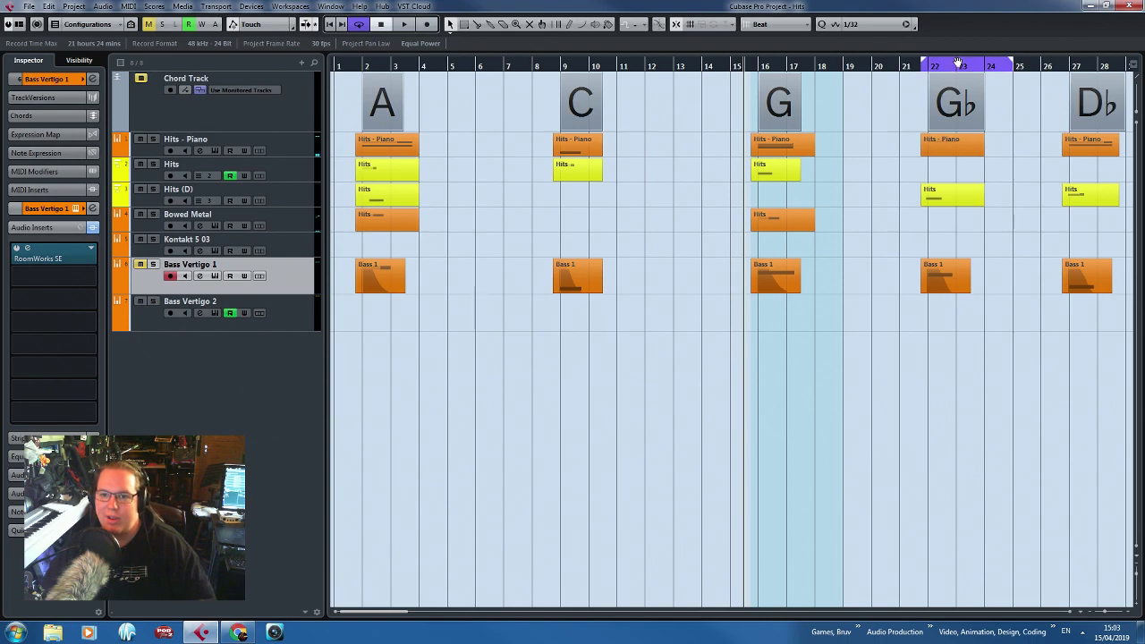
pyautogui.hscroll(3, 916, 408)
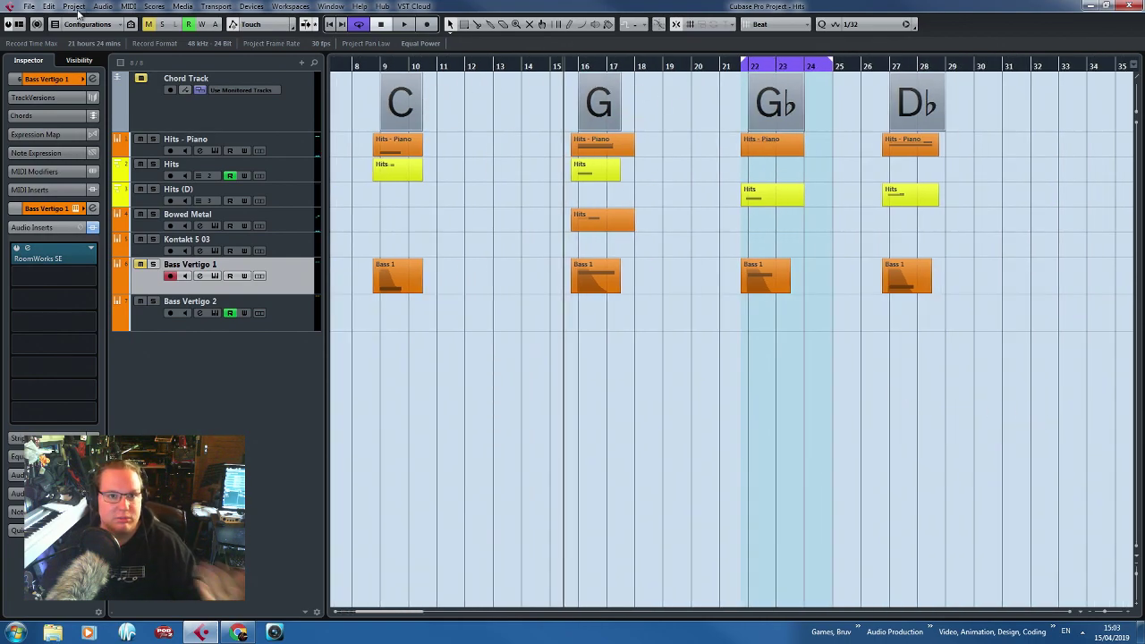
pyautogui.click(32, 7)
pyautogui.moveTo(193, 194)
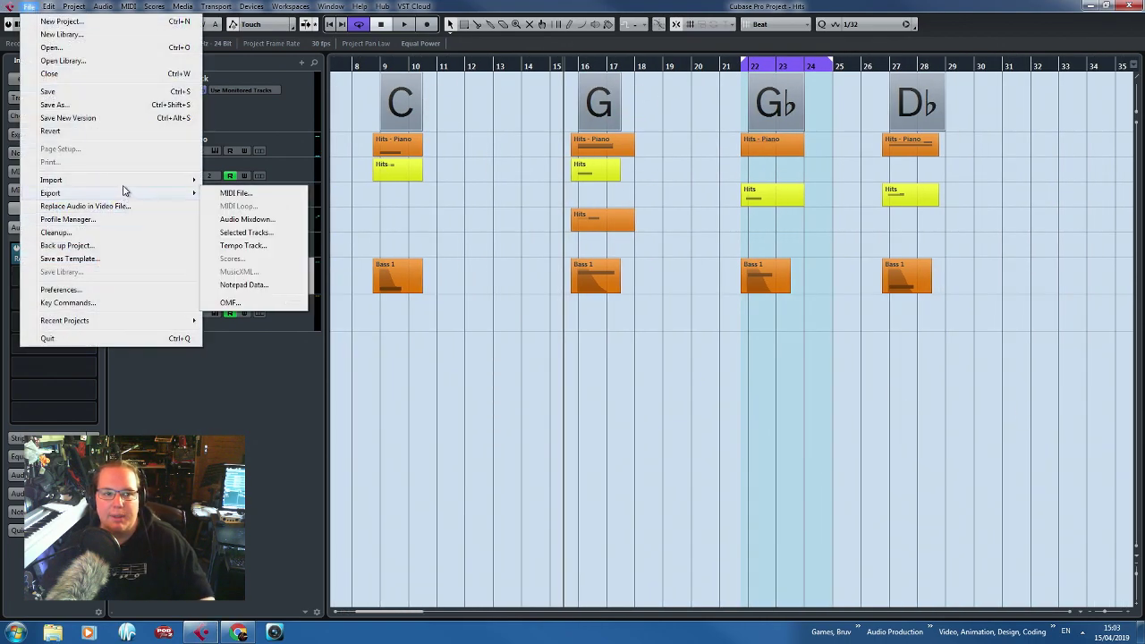
pyautogui.click(265, 220)
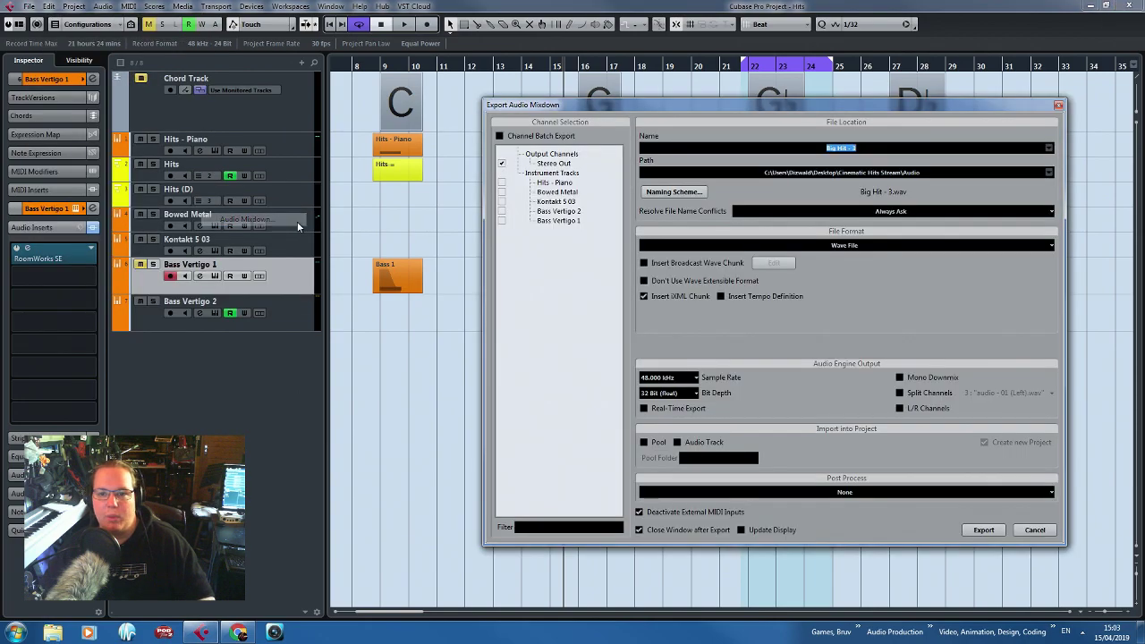
pyautogui.click(855, 151)
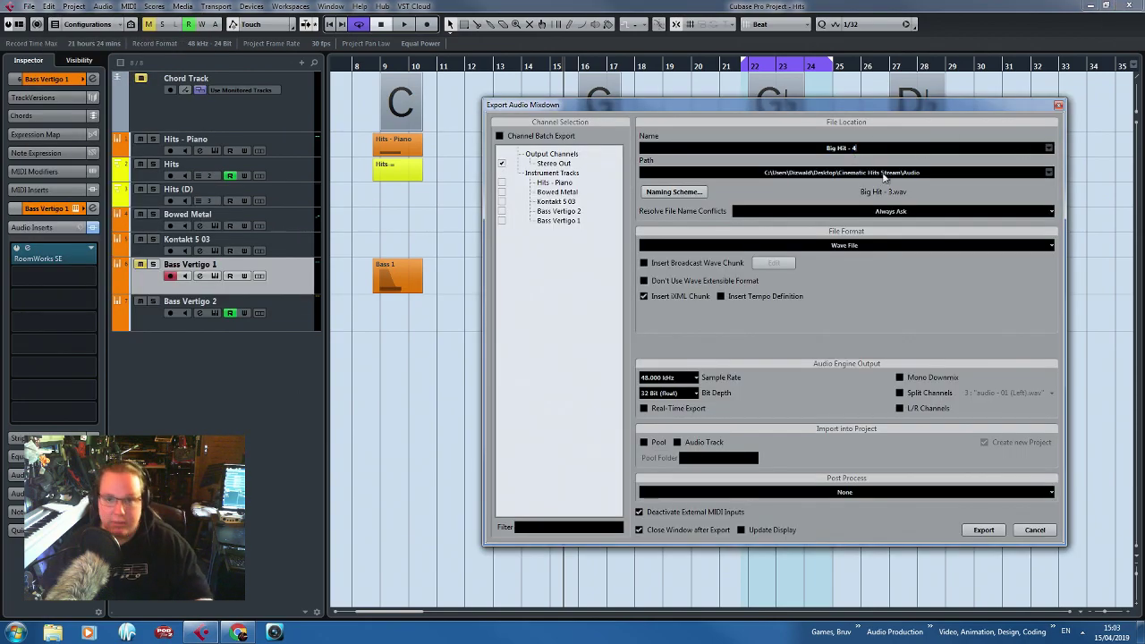
pyautogui.click(984, 529)
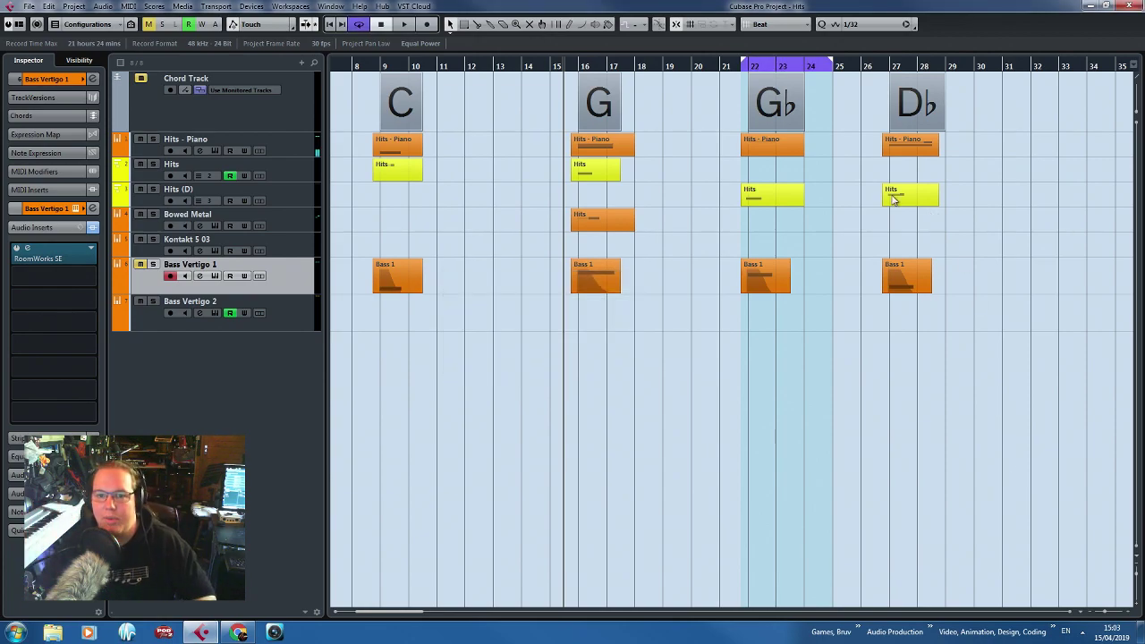
# Move the locator range to the D♭ hit and export its bass-less version as the audio mixdown "Big Hit - 5".
pyautogui.moveTo(777, 65); pyautogui.dragTo(918, 65)
pyautogui.click(39, 6)
pyautogui.click(795, 383)
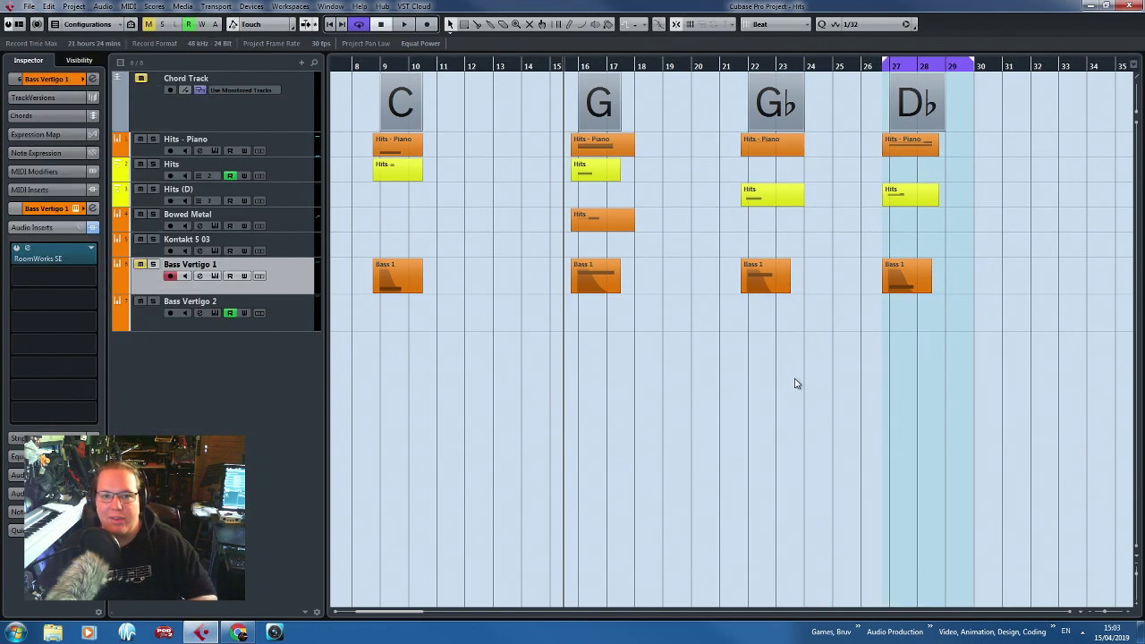
pyautogui.press('g')
pyautogui.press('h')
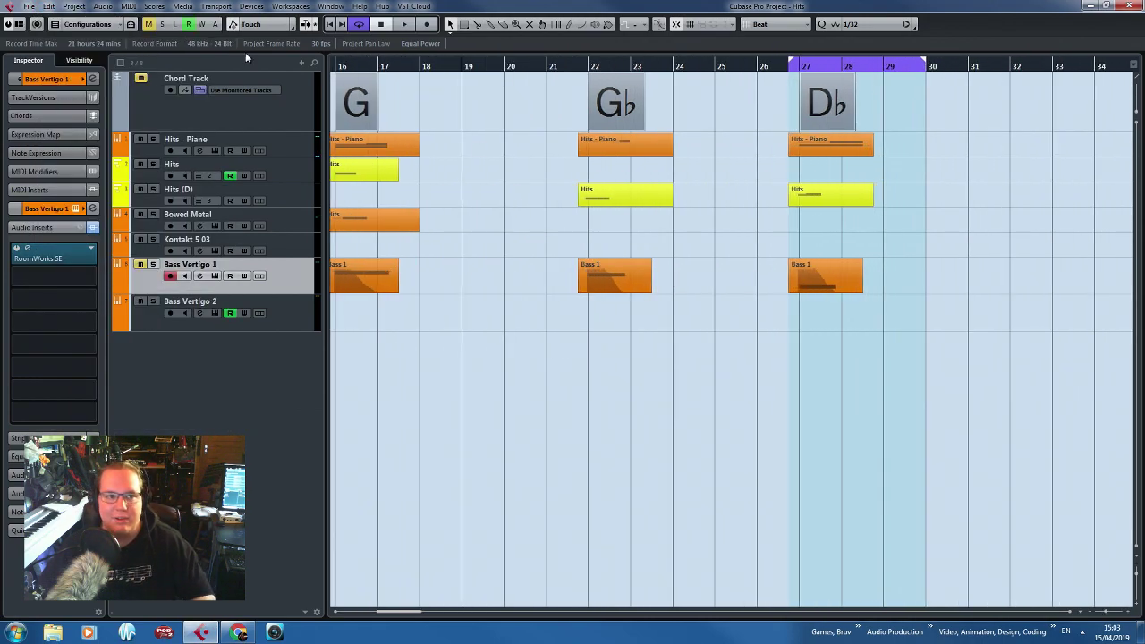
pyautogui.click(36, 6)
pyautogui.moveTo(190, 195)
pyautogui.click(256, 215)
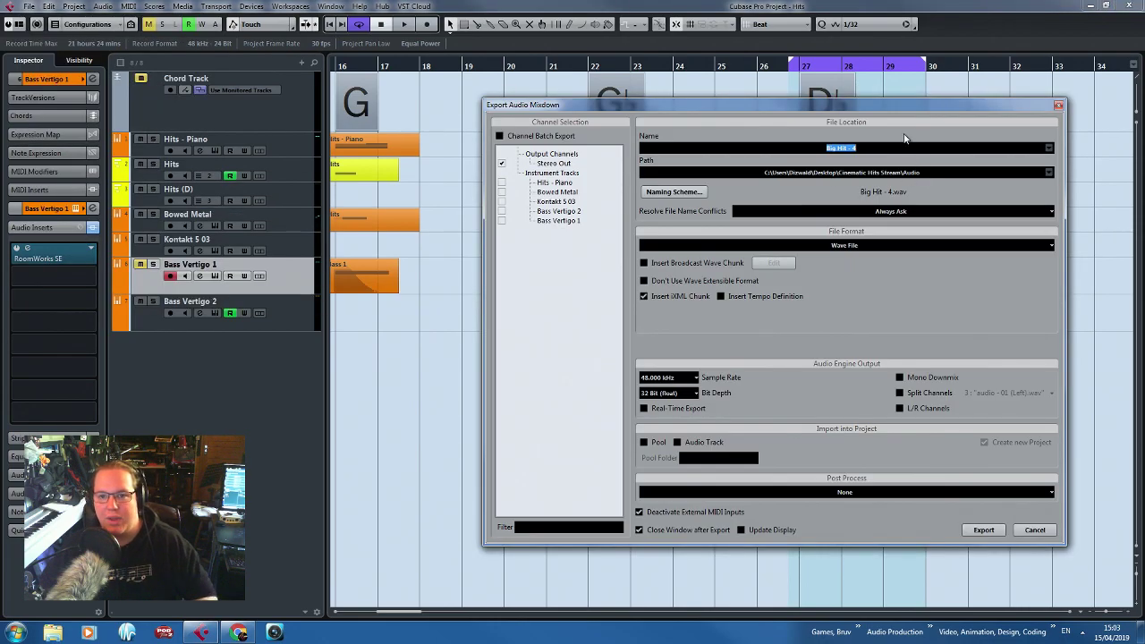
pyautogui.click(854, 150)
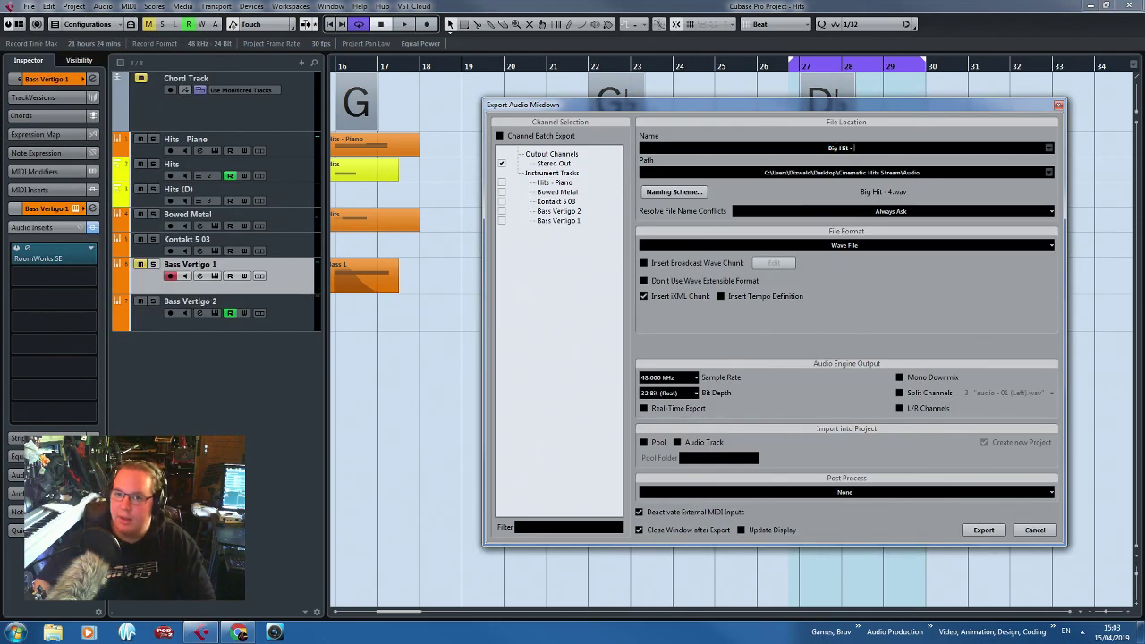
pyautogui.write('S')
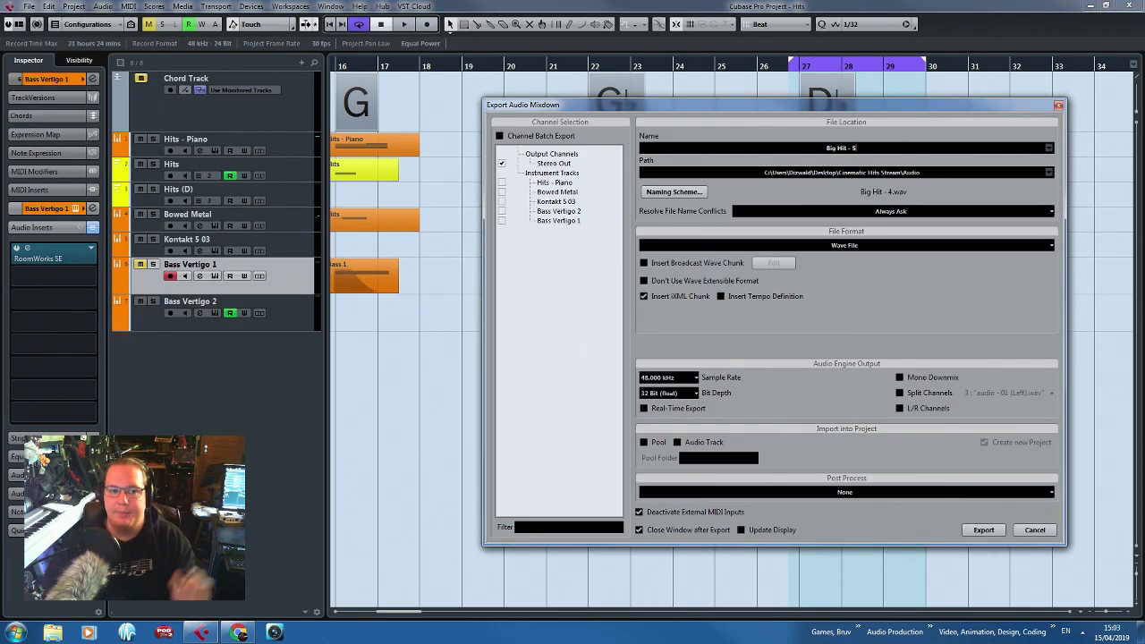
pyautogui.click(991, 534)
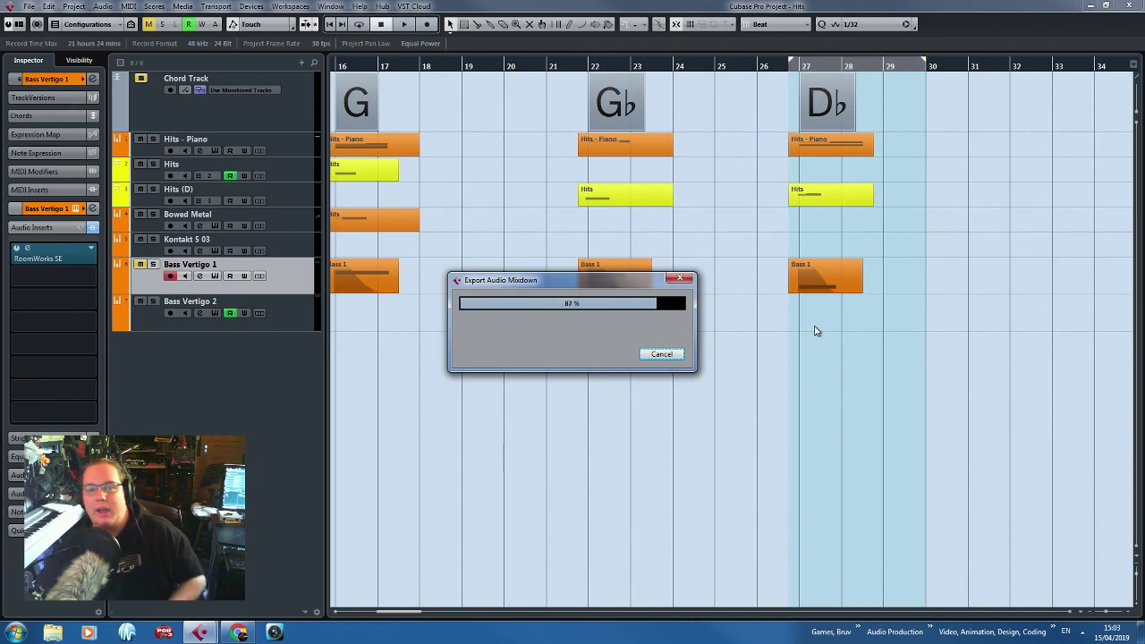
# Unmute the Bass Vertigo 1 track.
pyautogui.scroll(-3, 819, 381)
pyautogui.moveTo(841, 382); pyautogui.dragTo(385, 401)
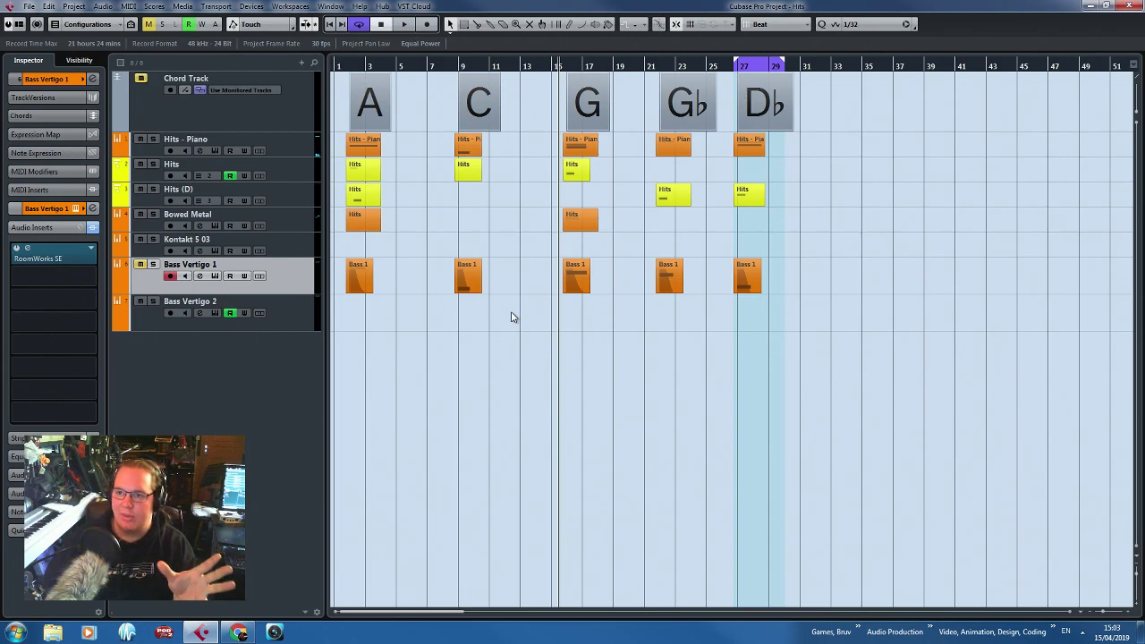
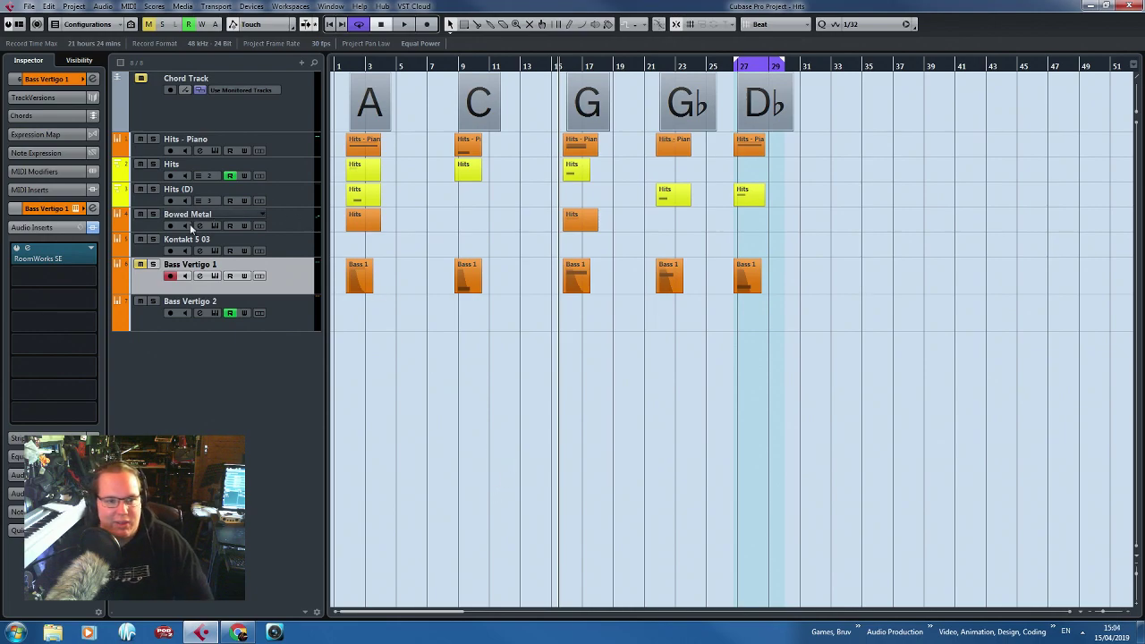
pyautogui.press('h')
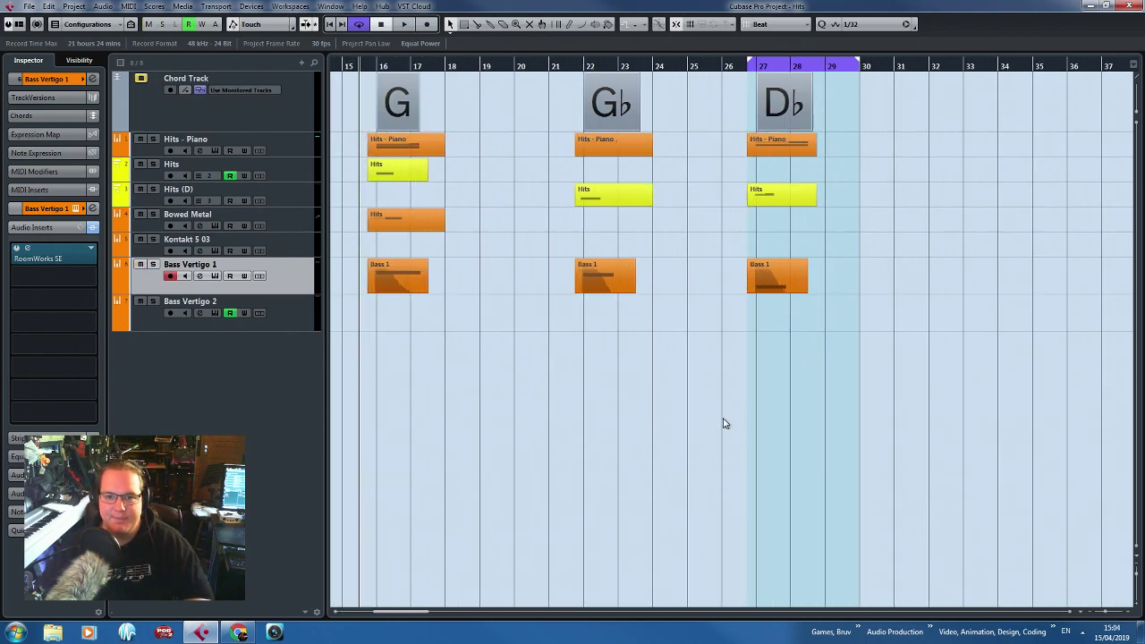
pyautogui.hscroll(-6, 725, 421)
pyautogui.press('g')
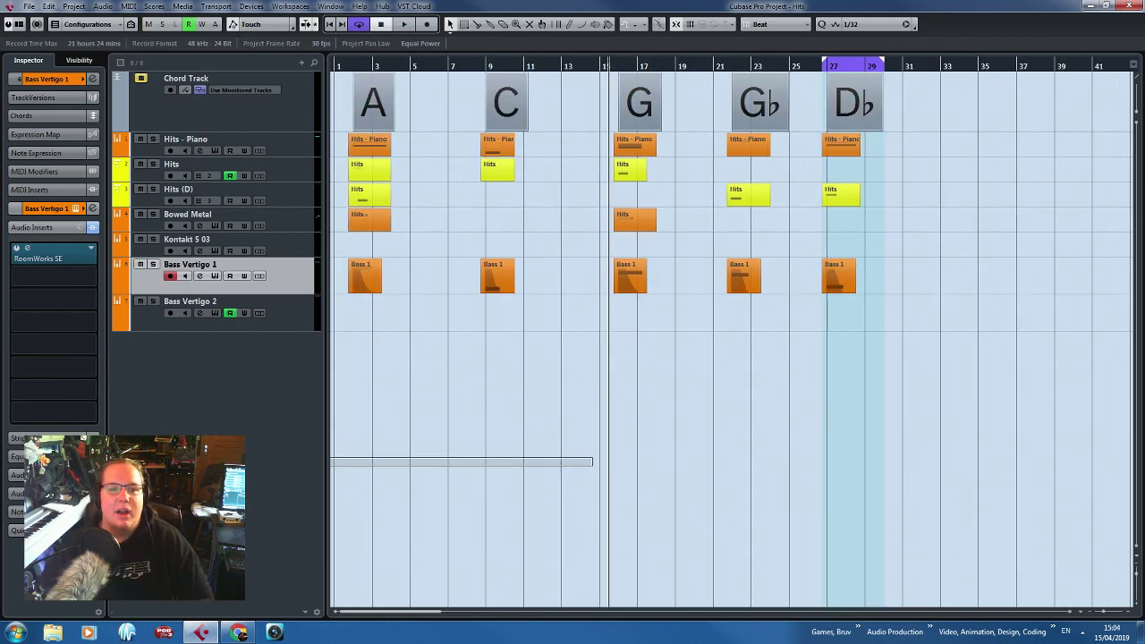
# Select the Kontakt 5 03 track and look through the instruments available for it.
pyautogui.click(295, 254)
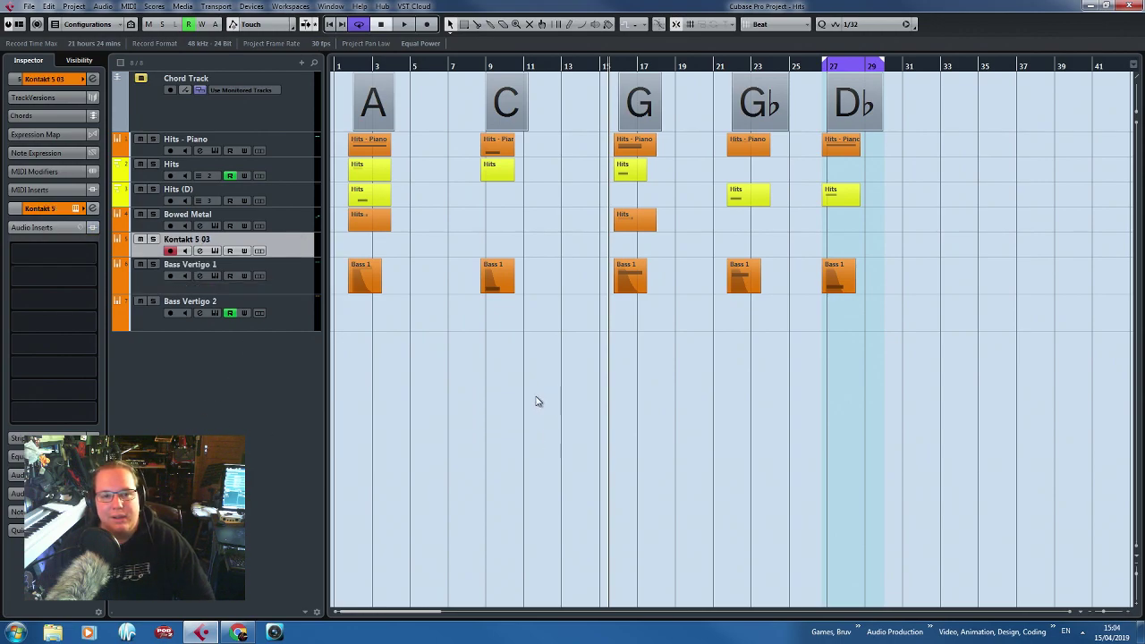
pyautogui.press('h')
pyautogui.press('h')
pyautogui.press('h')
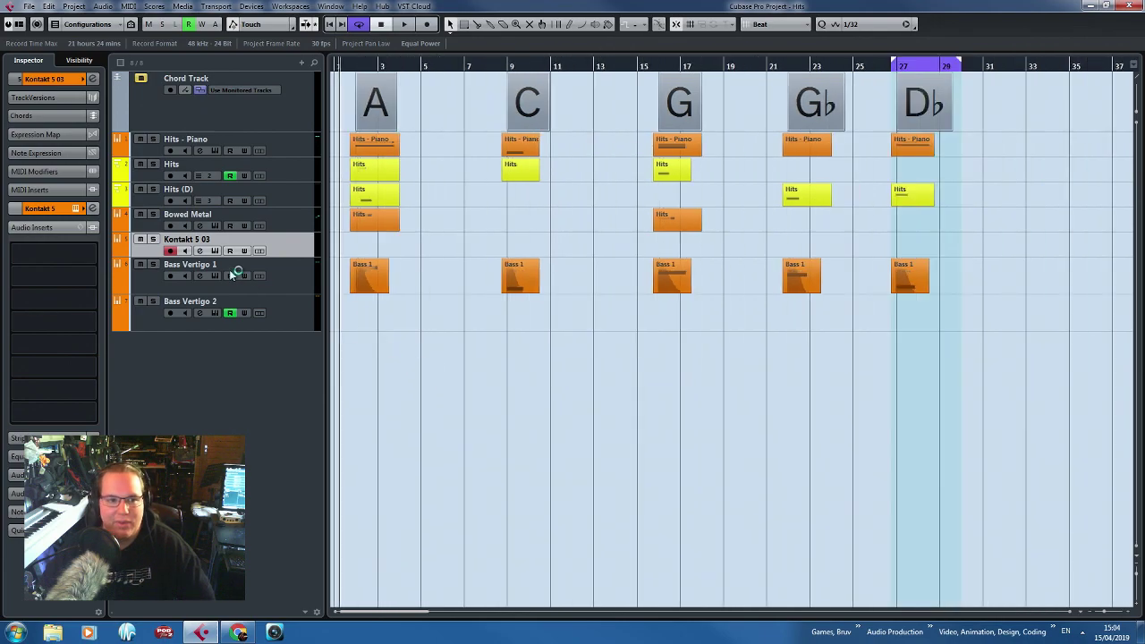
pyautogui.press('g')
pyautogui.press('g')
pyautogui.press('g')
pyautogui.click(35, 83)
pyautogui.click(36, 194)
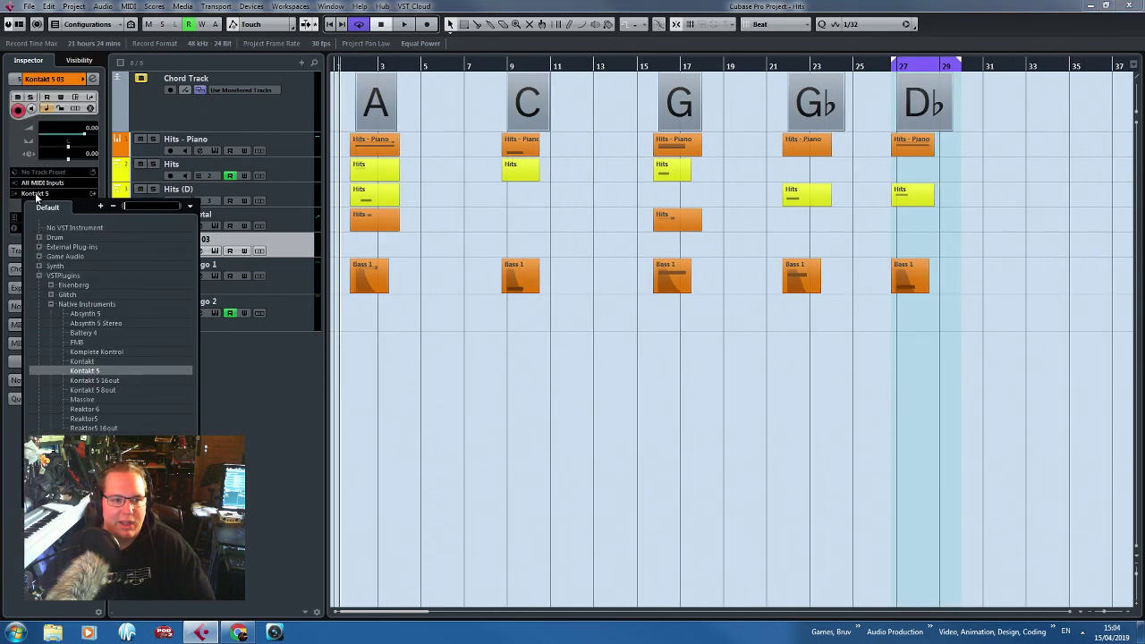
# Add a new instrument track using the Padshop synth, routed to Stereo Out.
pyautogui.rightClick(235, 109)
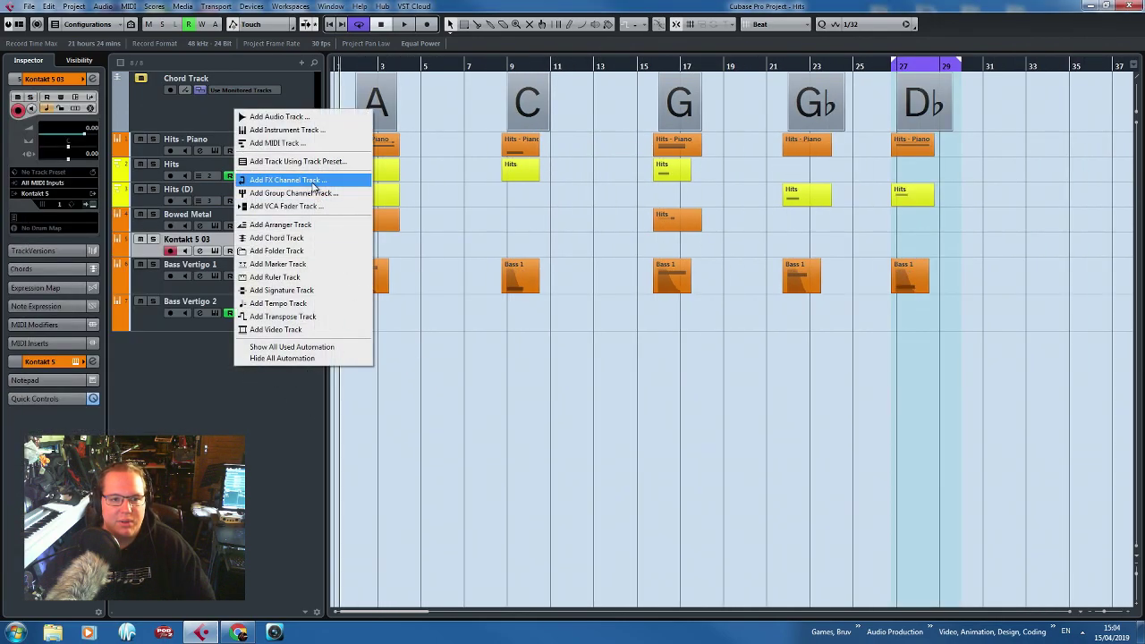
pyautogui.click(313, 130)
pyautogui.click(564, 332)
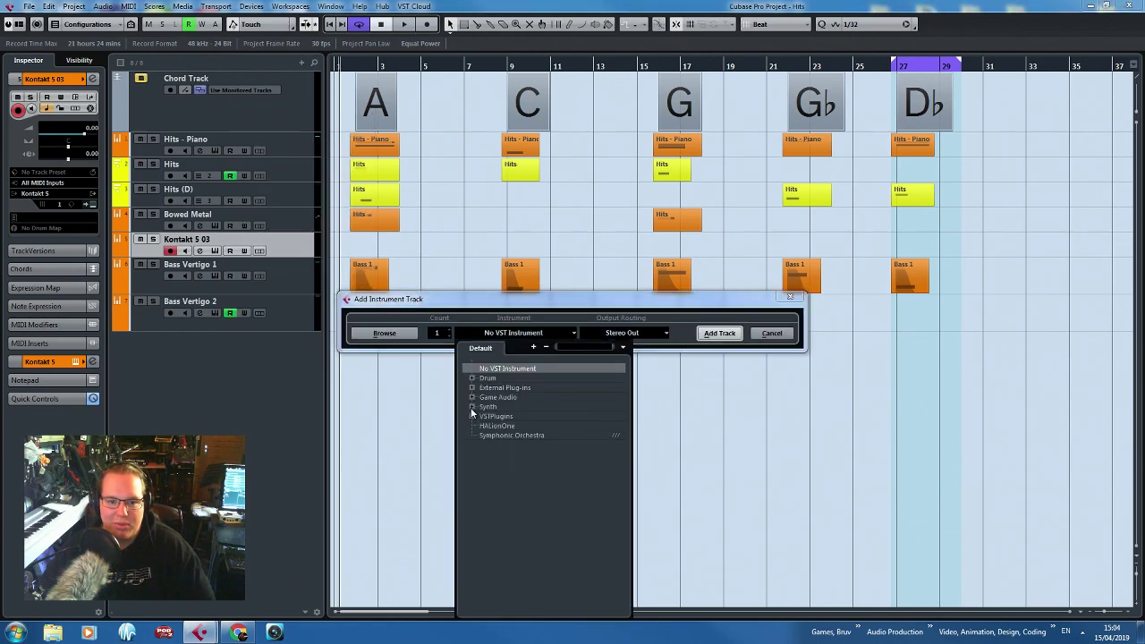
pyautogui.click(472, 407)
pyautogui.click(500, 445)
pyautogui.click(719, 333)
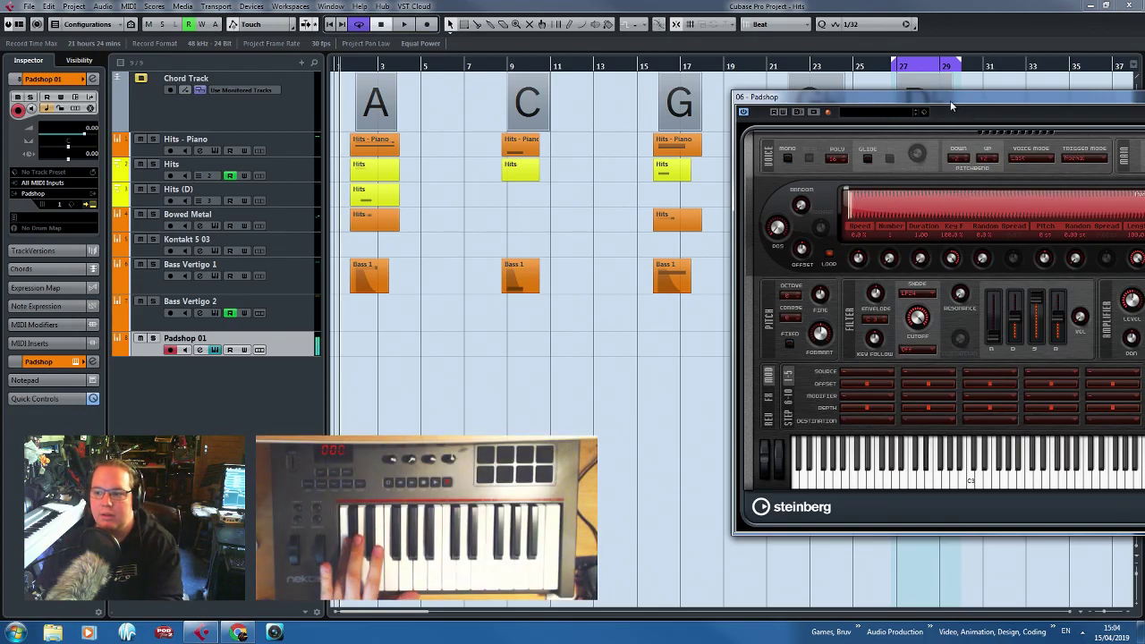
# Audition the Padshop presets Dark Streets, Data Bubble and Elementary Bells.
pyautogui.moveTo(951, 105); pyautogui.dragTo(739, 65)
pyautogui.click(680, 60)
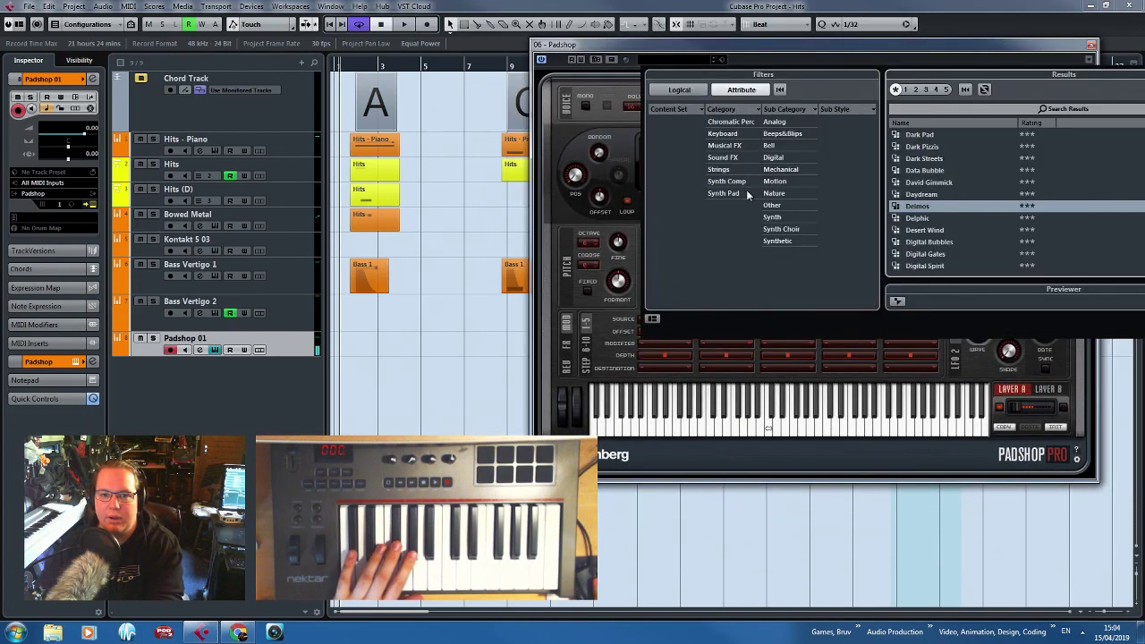
pyautogui.doubleClick(941, 160)
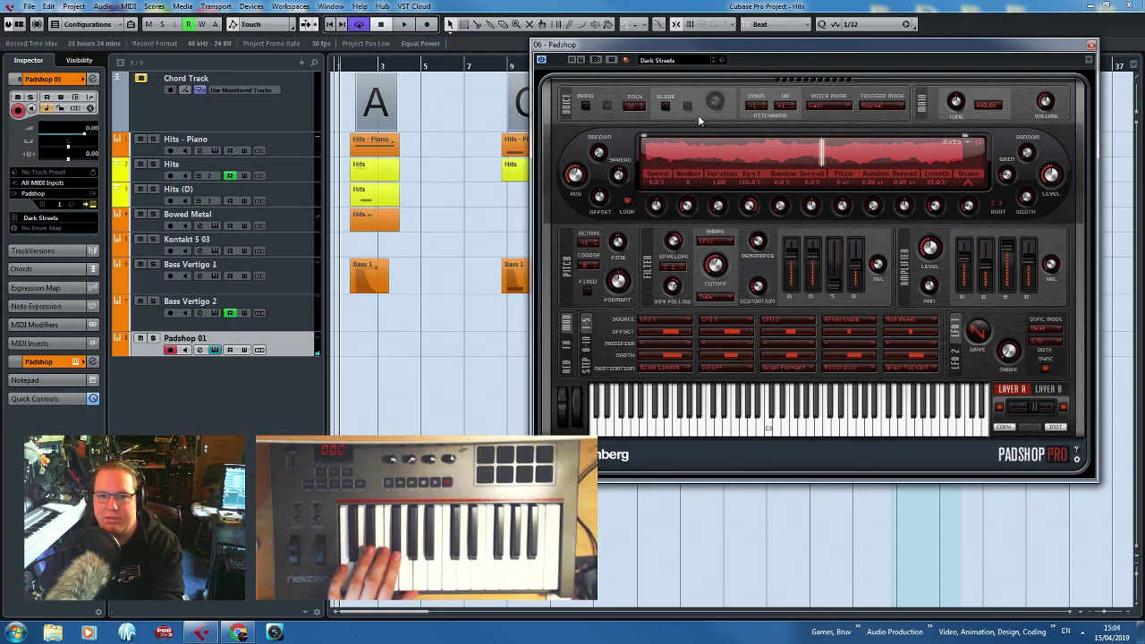
pyautogui.click(714, 60)
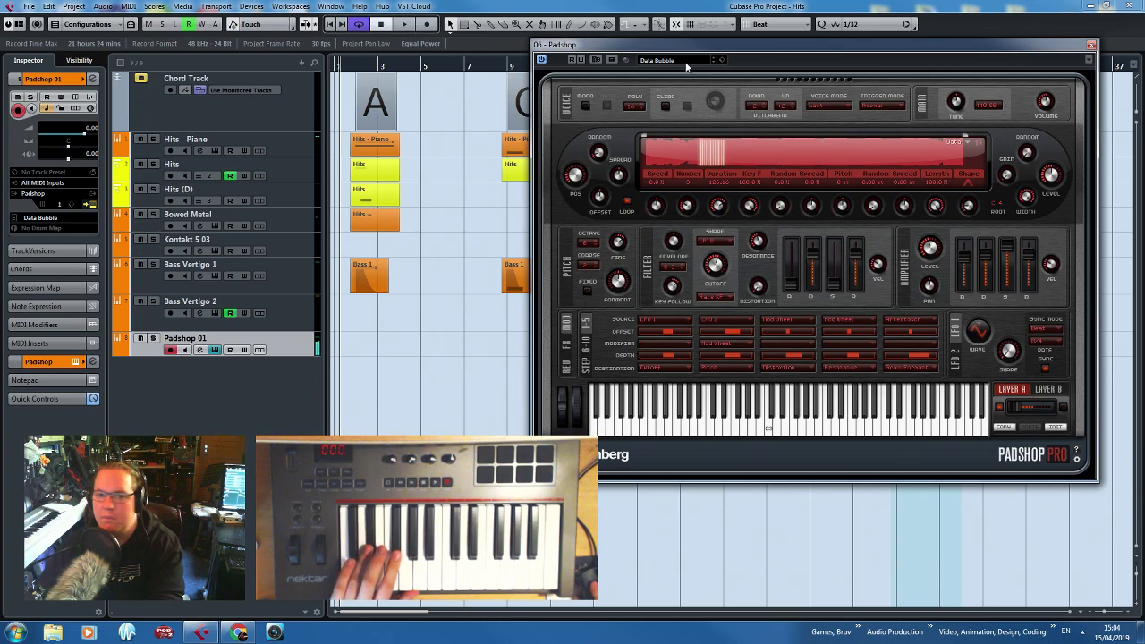
pyautogui.click(686, 60)
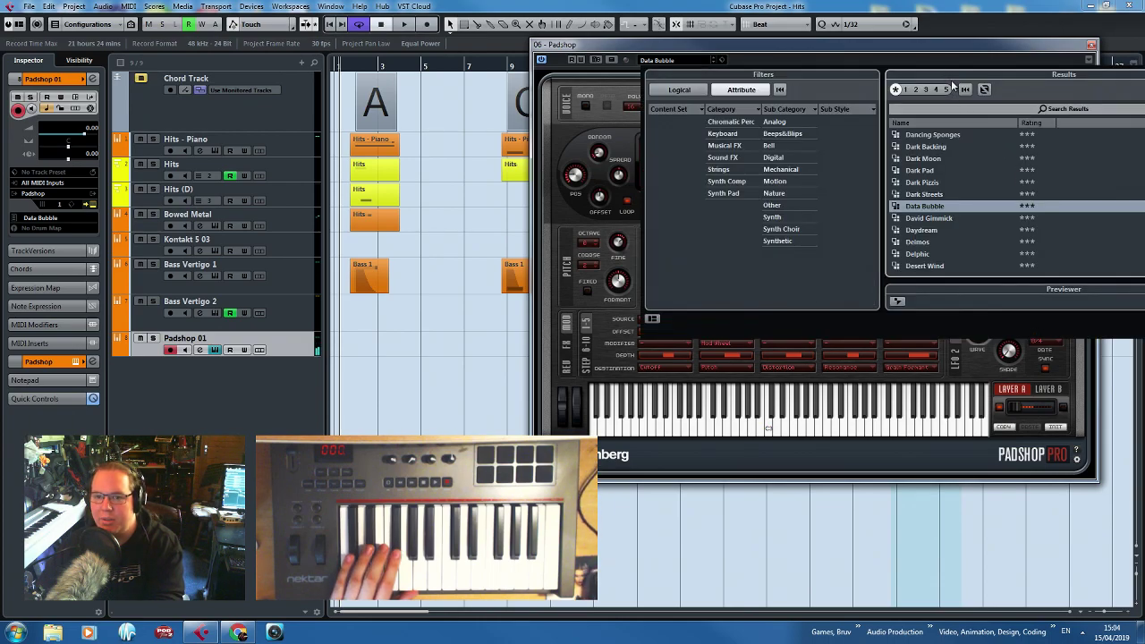
pyautogui.scroll(-5, 928, 234)
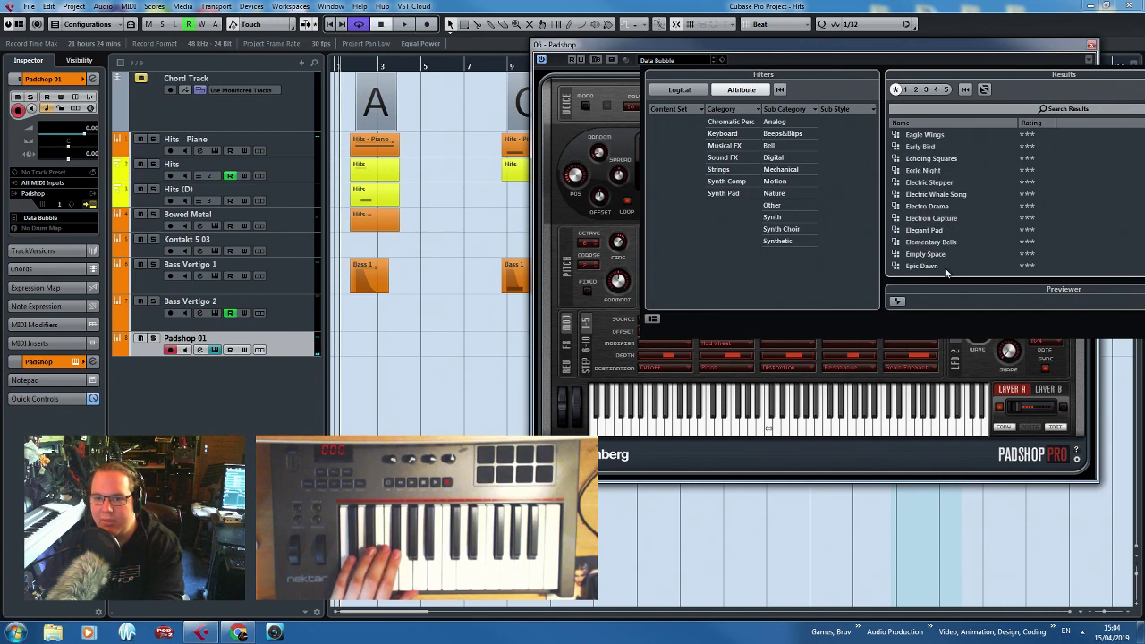
pyautogui.doubleClick(954, 242)
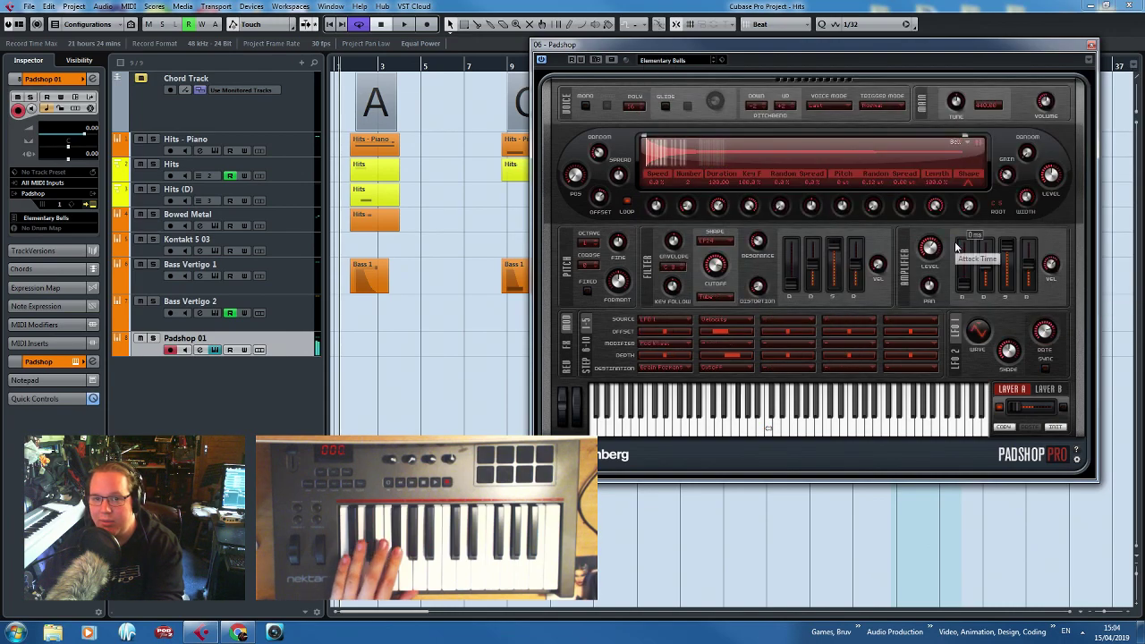
# Load the Fallout Zone preset in Padshop and move its window out of the arrangement's way.
pyautogui.click(684, 60)
pyautogui.scroll(-3, 948, 260)
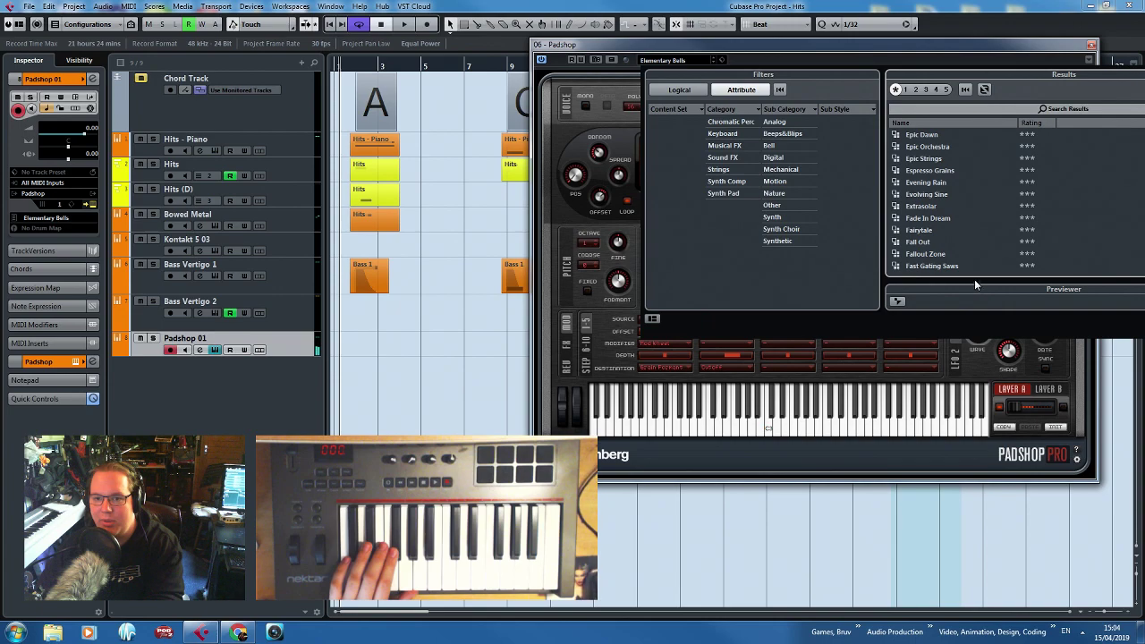
pyautogui.doubleClick(954, 254)
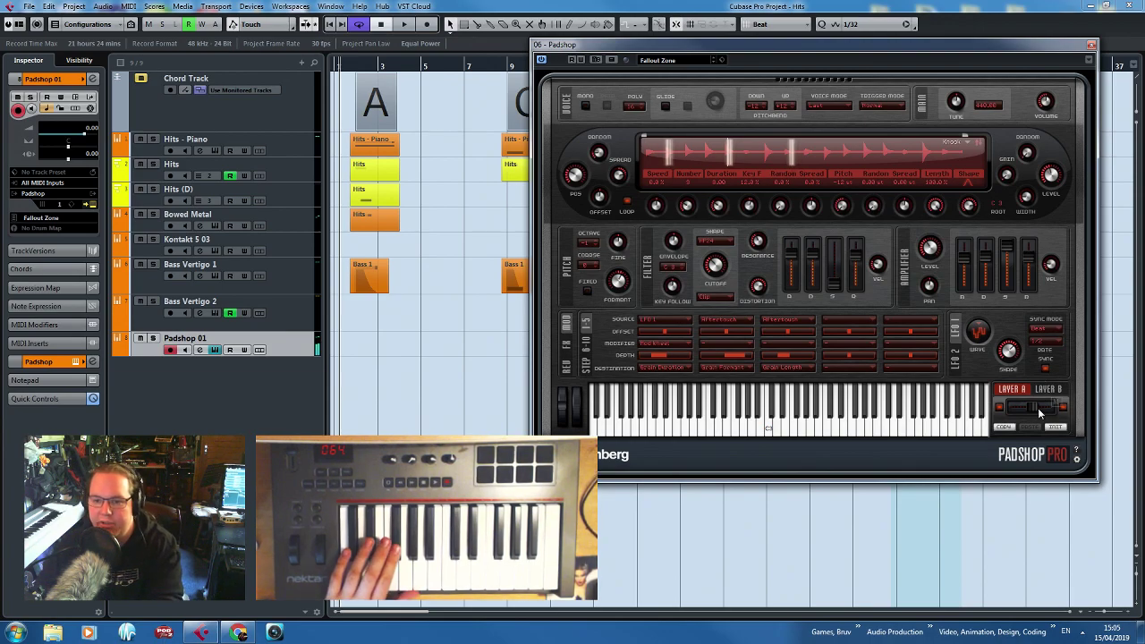
pyautogui.moveTo(1014, 411); pyautogui.dragTo(1068, 409)
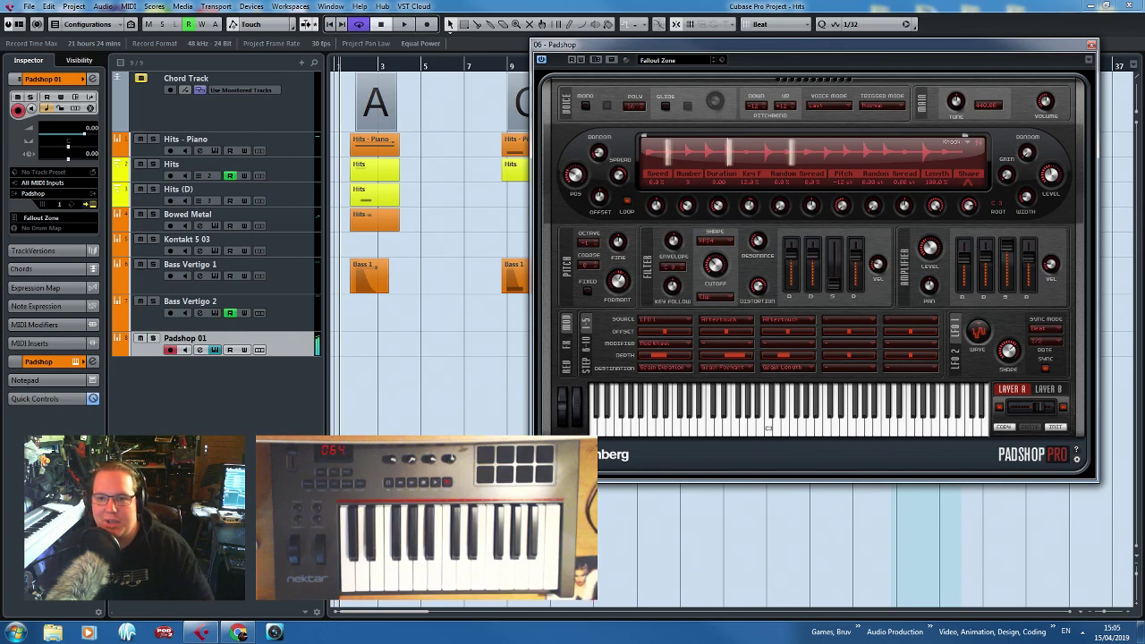
pyautogui.moveTo(972, 53); pyautogui.dragTo(1144, 54)
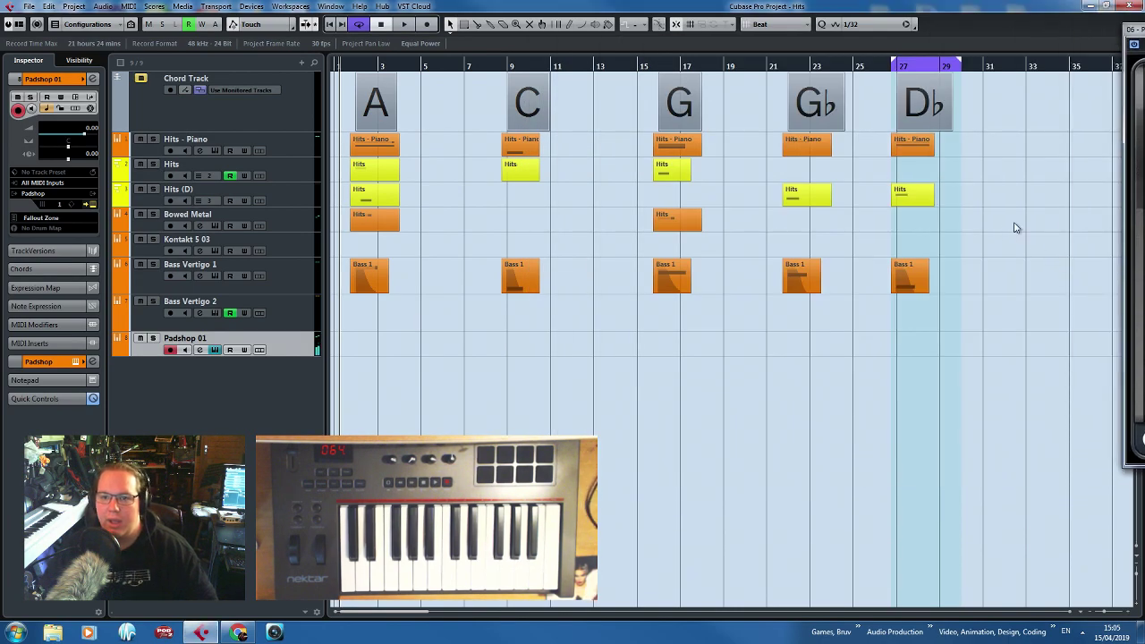
# Record a chord performance on the Padshop 01 track from bar 31 and trim the part's start to bar 32.
pyautogui.hscroll(5, 895, 229)
pyautogui.click(503, 66)
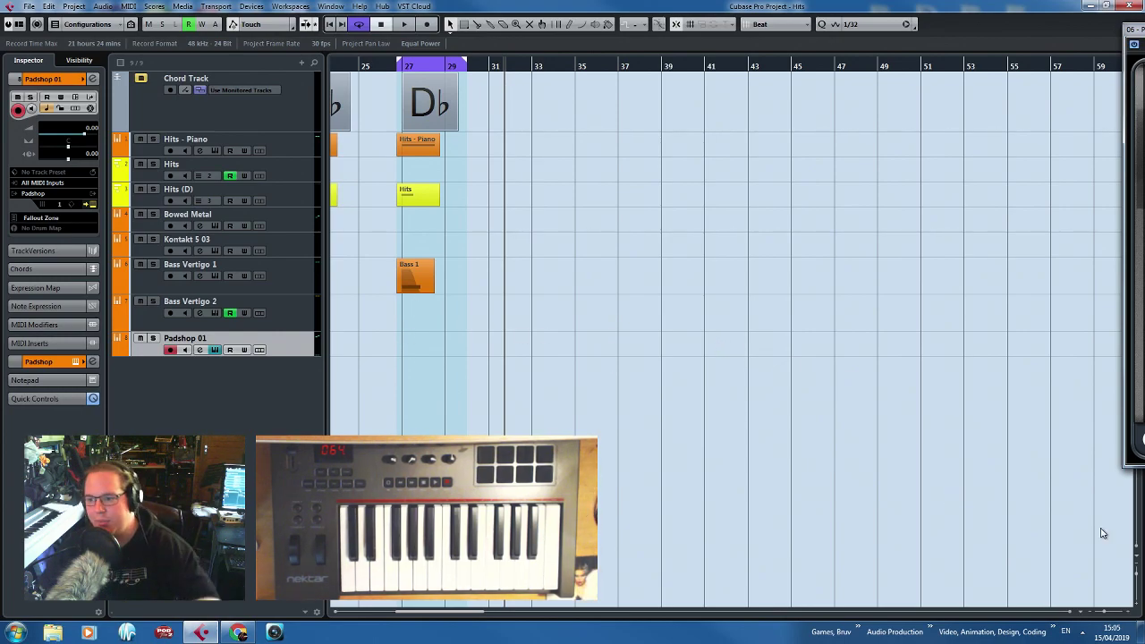
pyautogui.press('KP_Multiply')
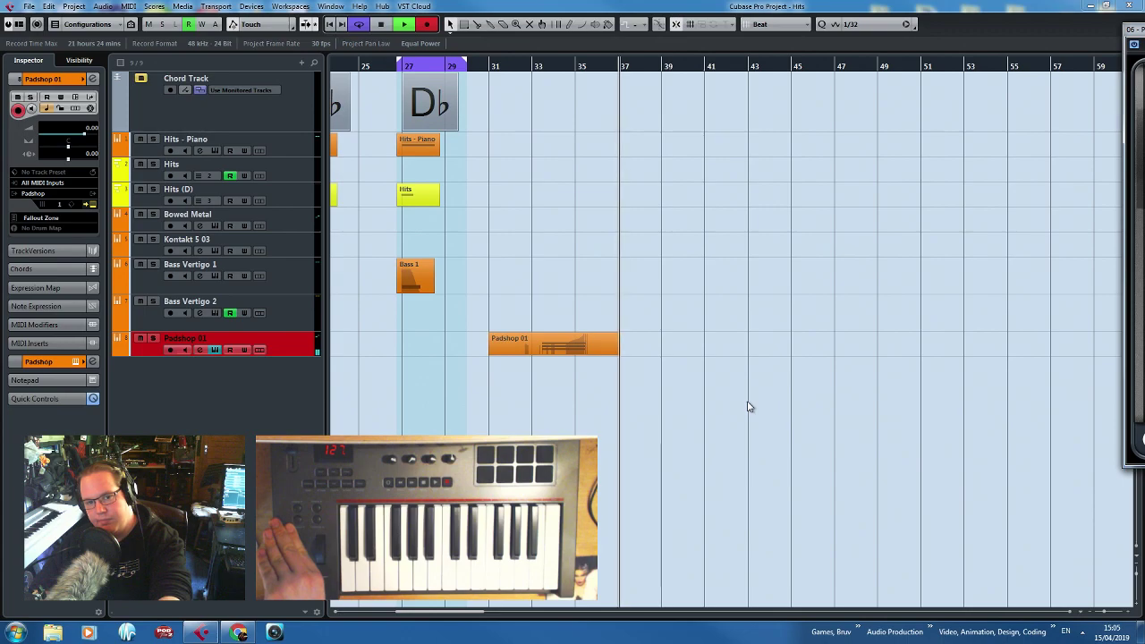
pyautogui.press('space')
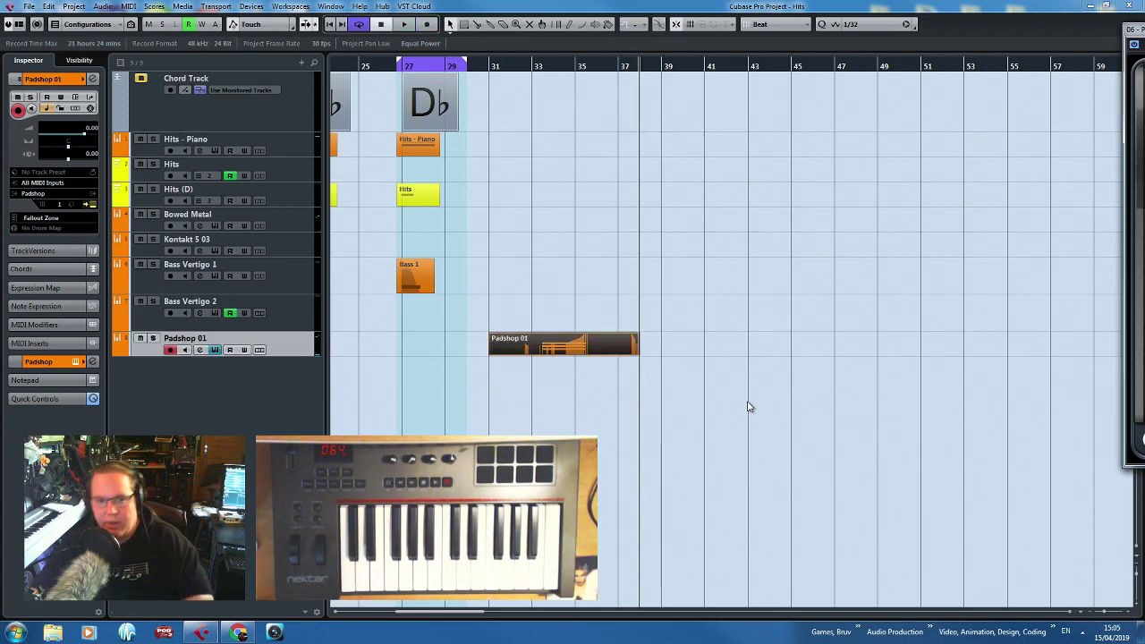
pyautogui.scroll(3, 503, 434)
pyautogui.moveTo(504, 358); pyautogui.dragTo(564, 359)
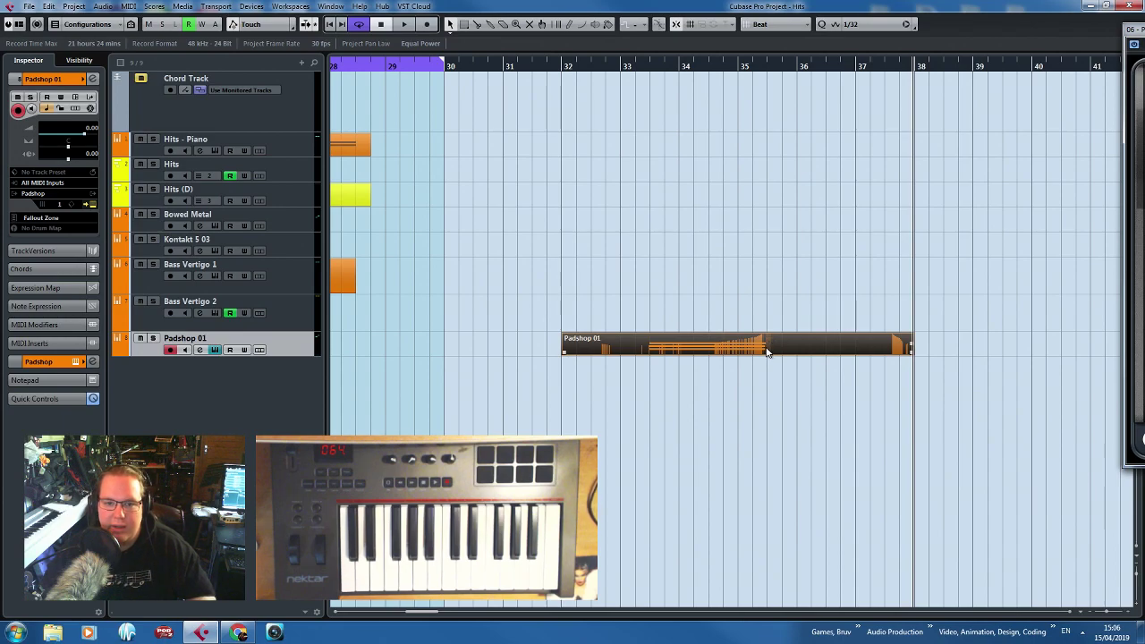
# Copy the C hit's chord, piano, Hits and bass events to bar 35, beside the end of the Padshop chord.
pyautogui.scroll(-1, 639, 361)
pyautogui.scroll(-5, 526, 261)
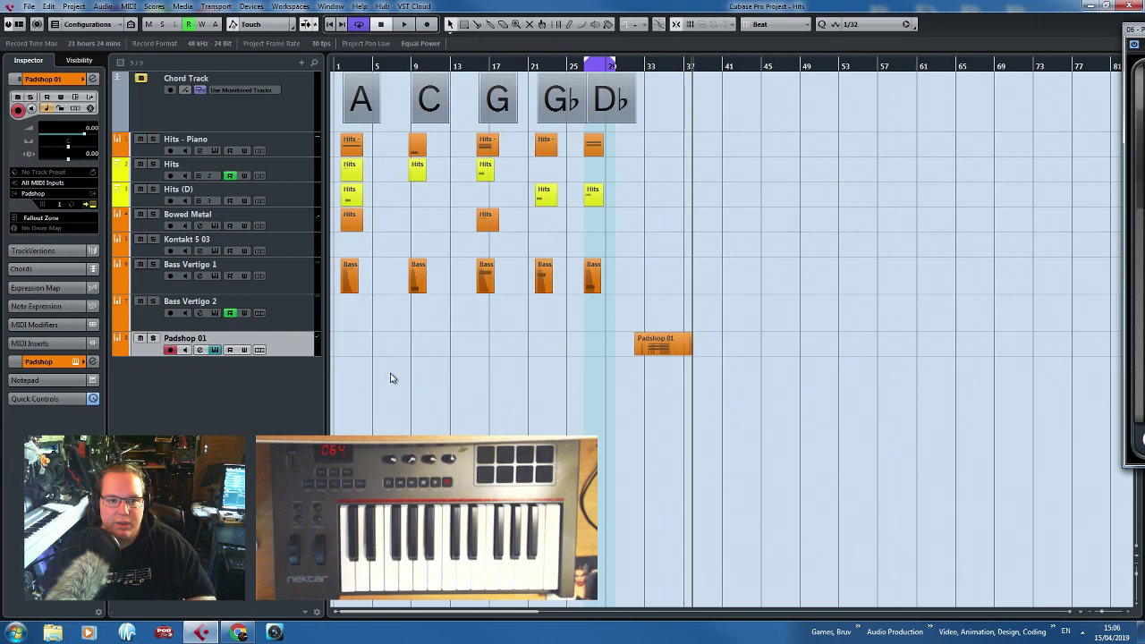
pyautogui.moveTo(391, 378); pyautogui.dragTo(333, 74)
pyautogui.moveTo(438, 322); pyautogui.dragTo(408, 78)
pyautogui.moveTo(418, 281); pyautogui.dragTo(808, 289)
pyautogui.scroll(6, 662, 291)
pyautogui.scroll(5, 807, 289)
pyautogui.click(754, 313)
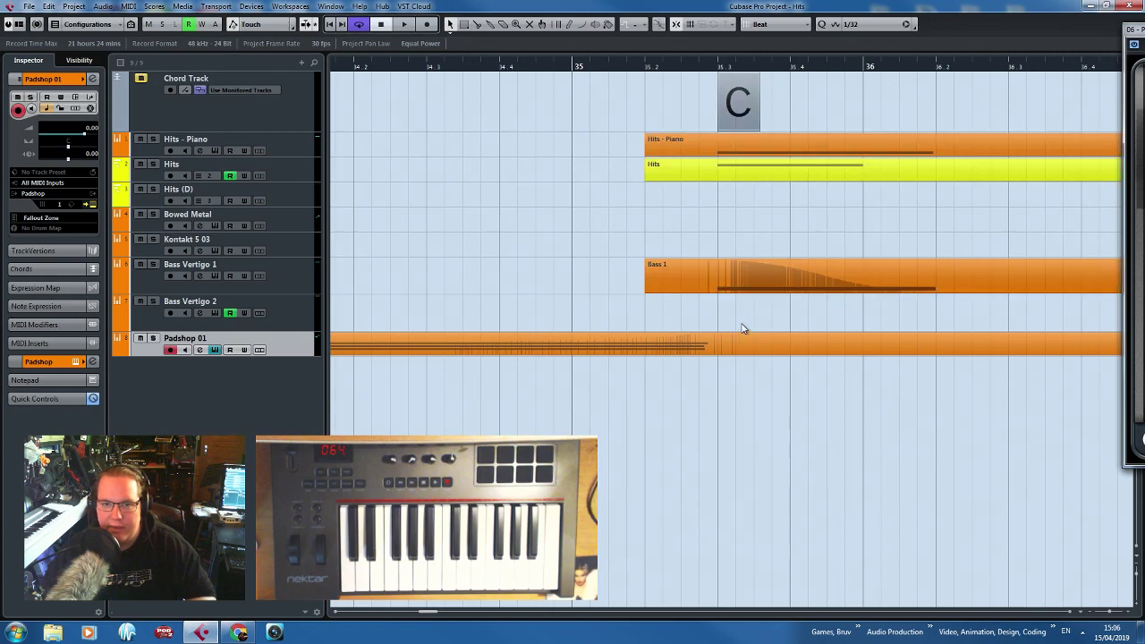
# Change the copied chord event from C major to E augmented.
pyautogui.doubleClick(730, 119)
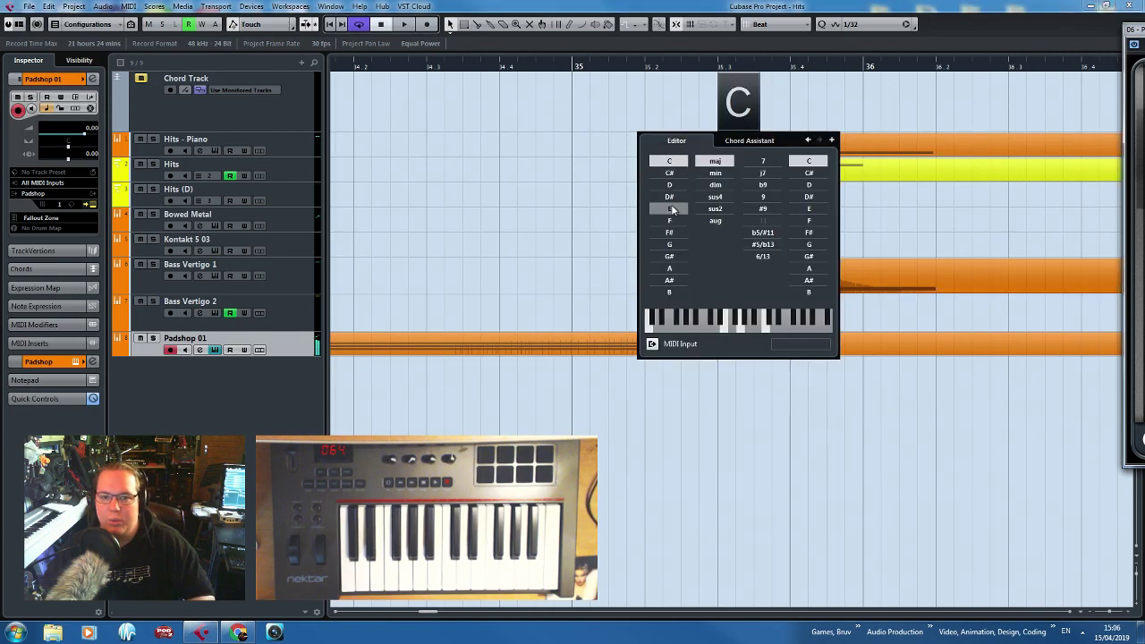
pyautogui.click(673, 208)
pyautogui.click(534, 216)
pyautogui.doubleClick(743, 104)
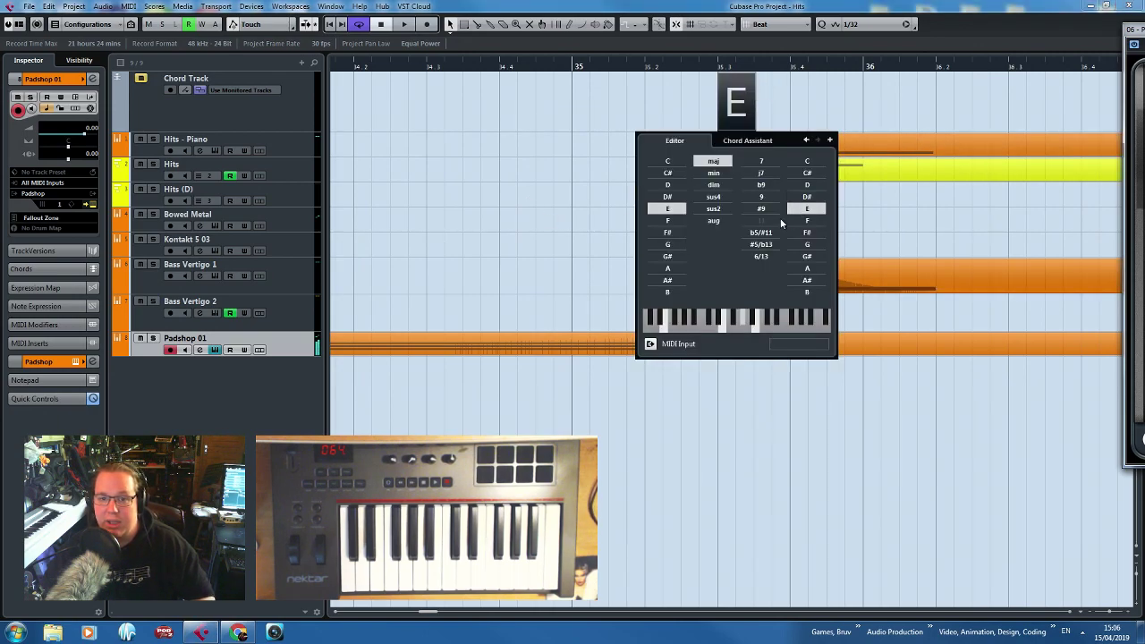
pyautogui.click(713, 209)
pyautogui.click(713, 220)
pyautogui.click(504, 227)
# Raise the copied bass part's note to E2 and play the section from bar 33.
pyautogui.scroll(-3, 504, 228)
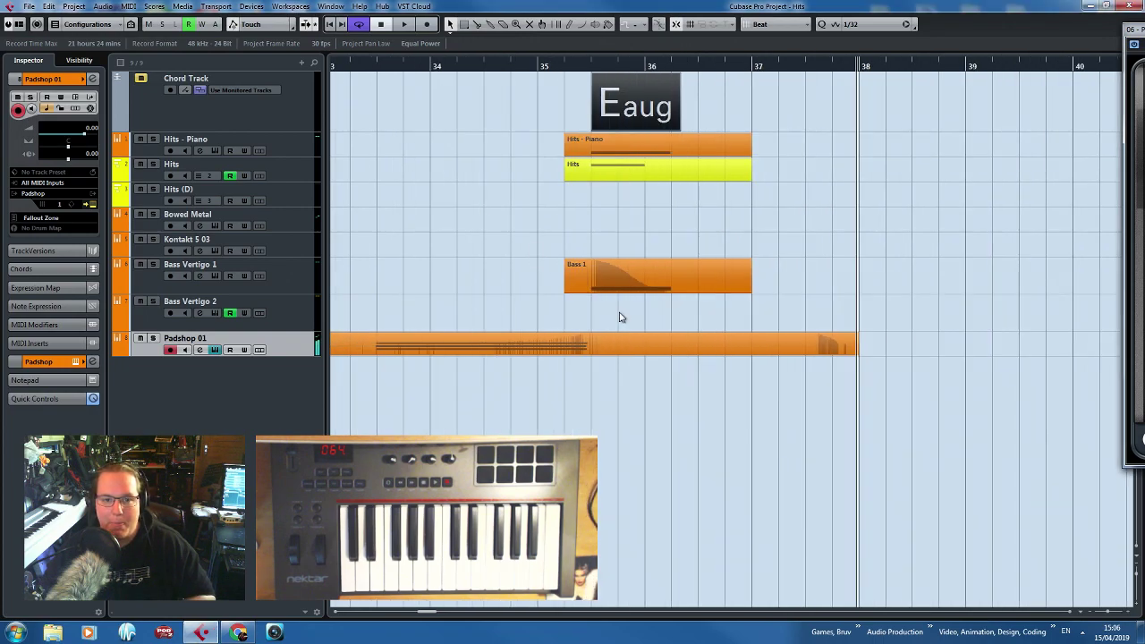
pyautogui.hscroll(-2, 670, 114)
pyautogui.scroll(-2, 487, 275)
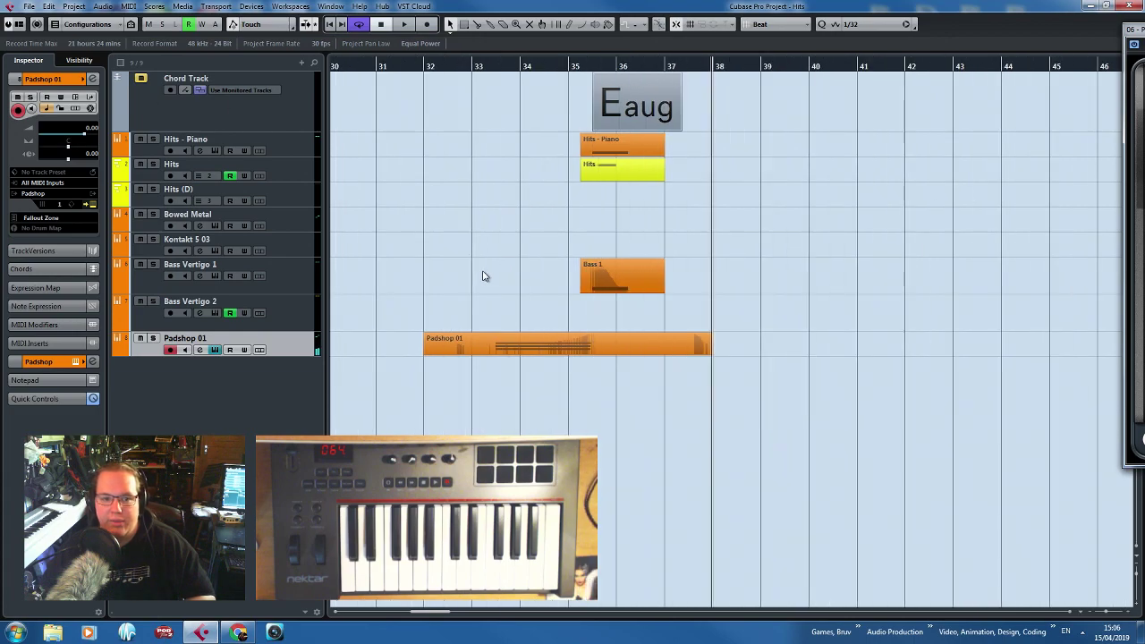
pyautogui.scroll(3, 487, 275)
pyautogui.click(547, 68)
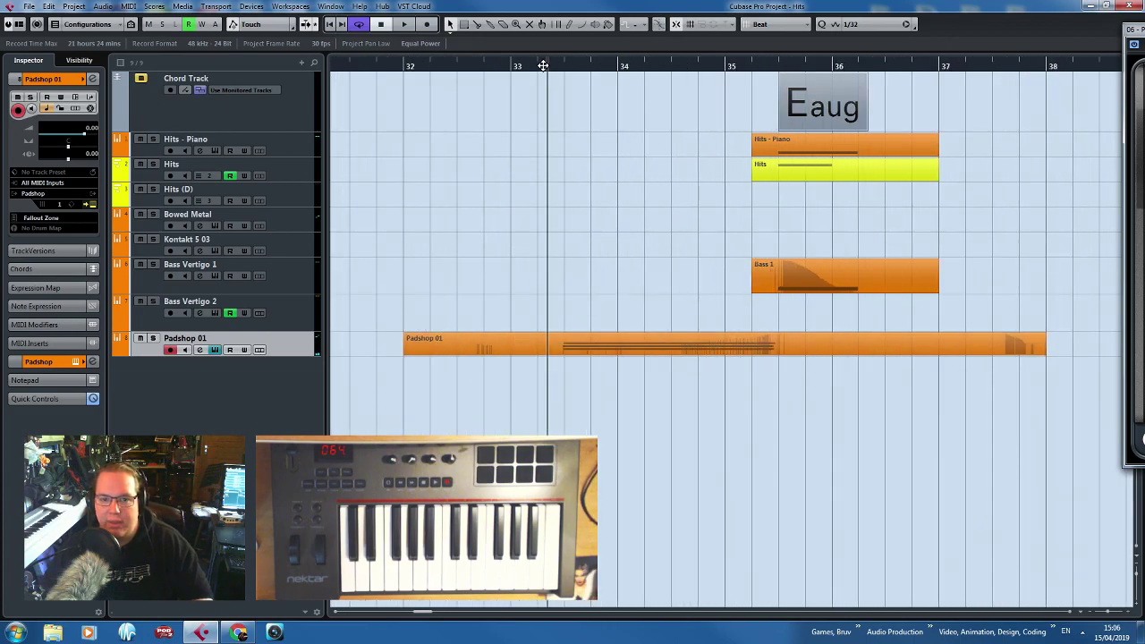
pyautogui.doubleClick(827, 266)
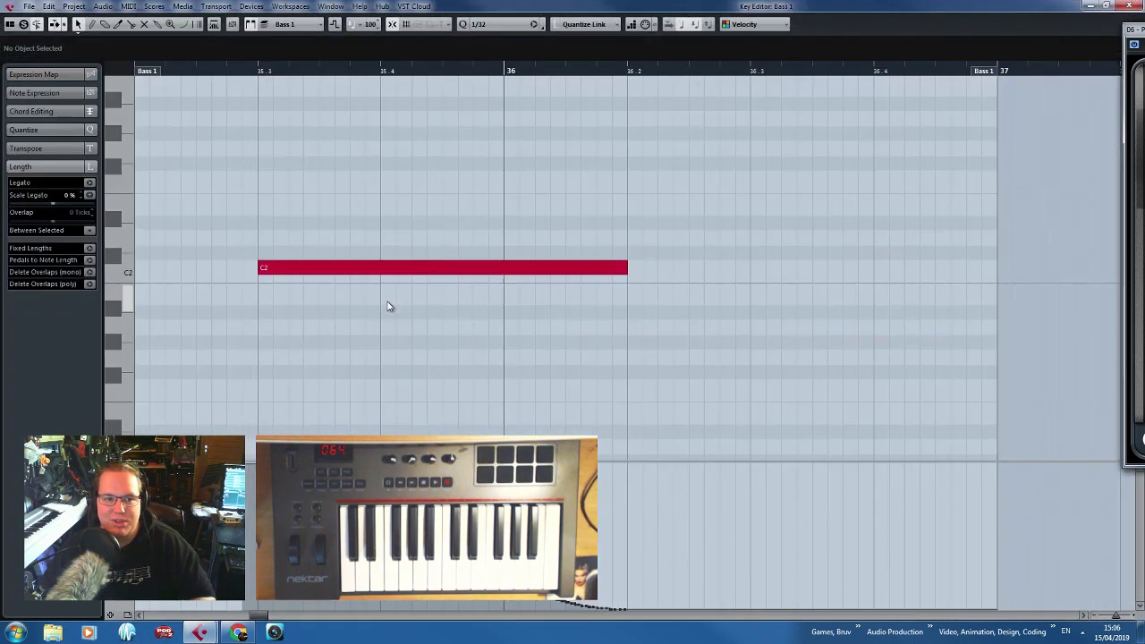
pyautogui.moveTo(312, 267); pyautogui.dragTo(313, 212)
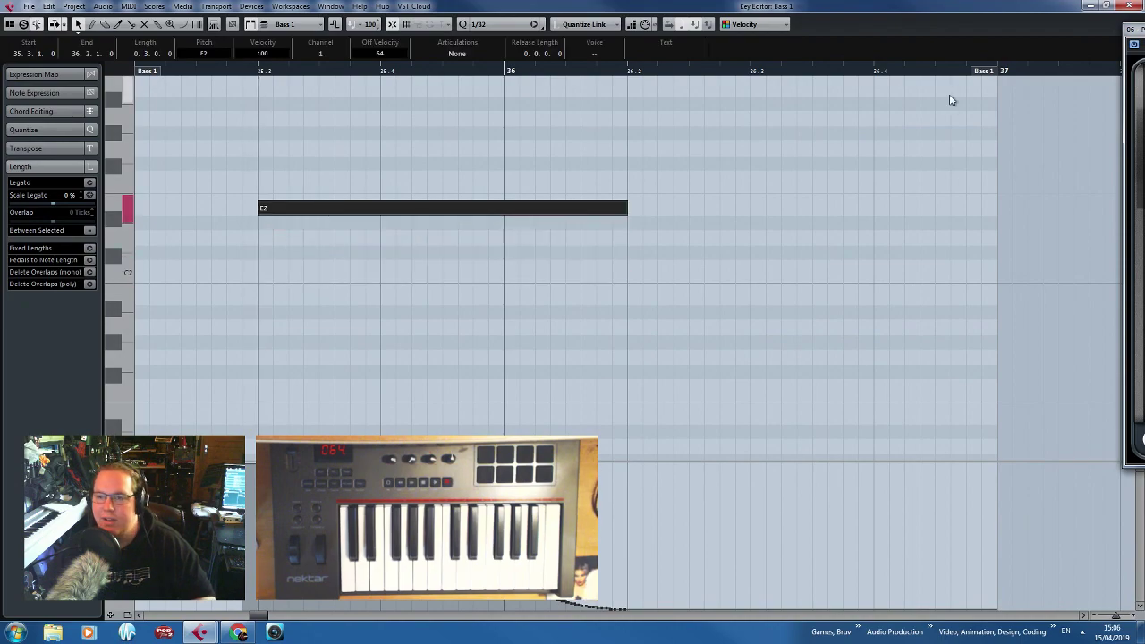
pyautogui.click(1129, 6)
pyautogui.press('space')
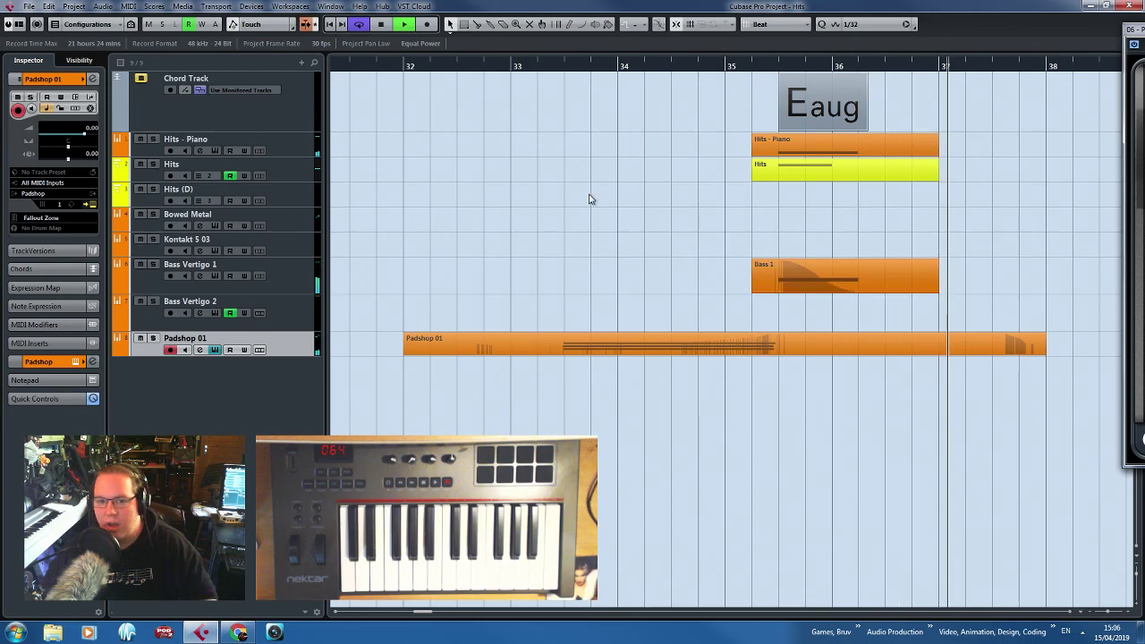
# Check the notes in the recorded Padshop 01 part and delete the part.
pyautogui.doubleClick(785, 340)
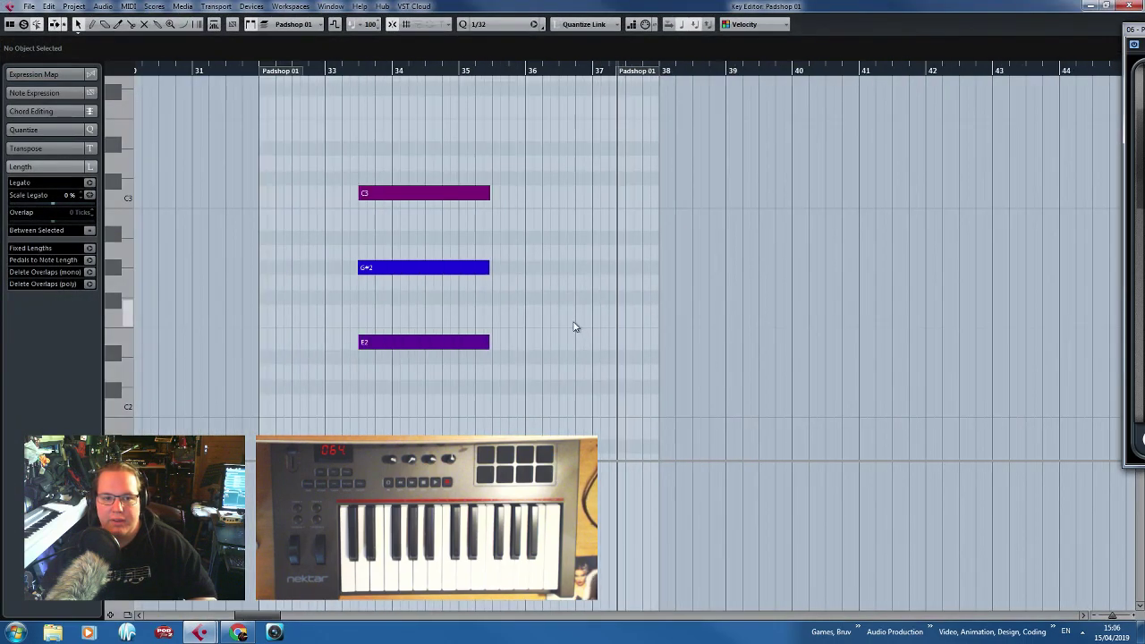
pyautogui.click(1129, 6)
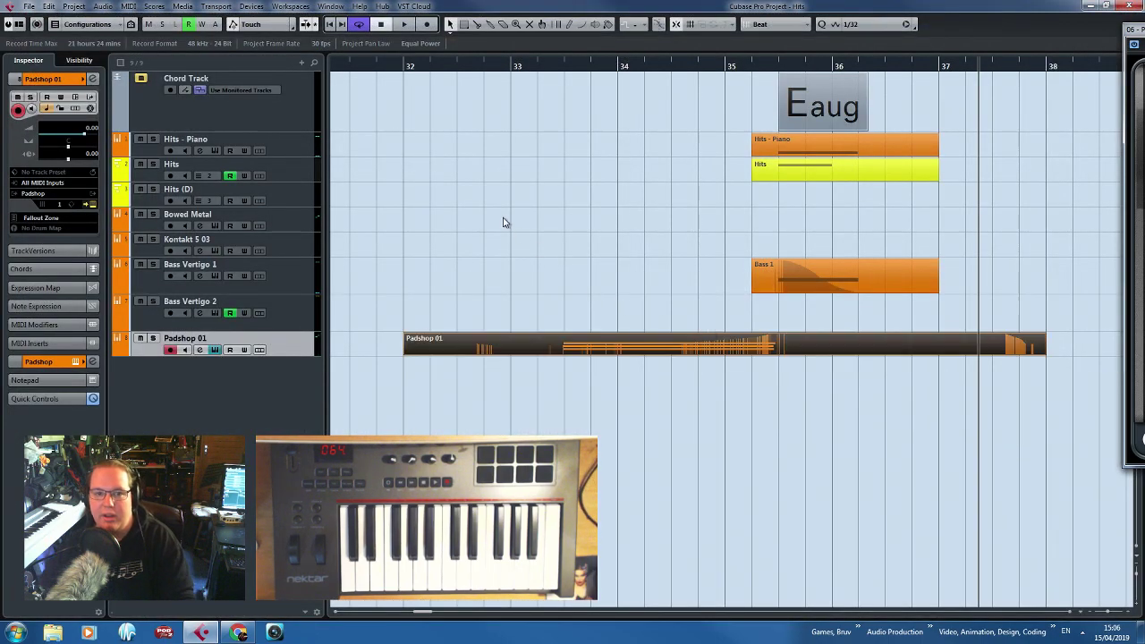
pyautogui.press('Delete')
# Record a new chord performance on the Padshop 01 track from bar 32.
pyautogui.click(460, 57)
pyautogui.click(417, 65)
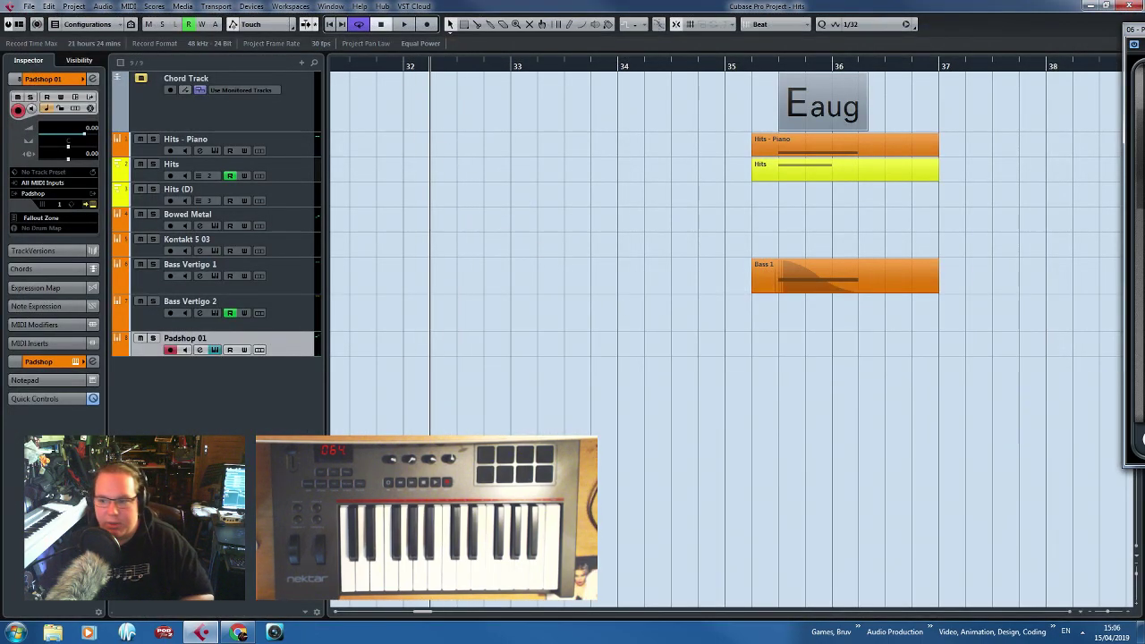
pyautogui.press('KP_Multiply')
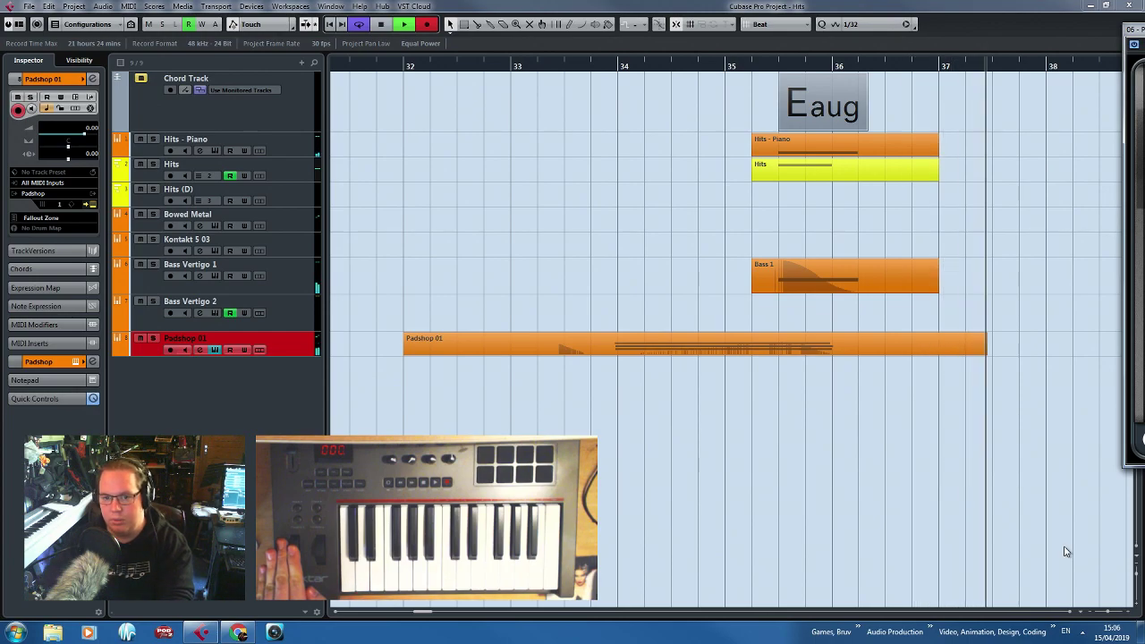
pyautogui.press('space')
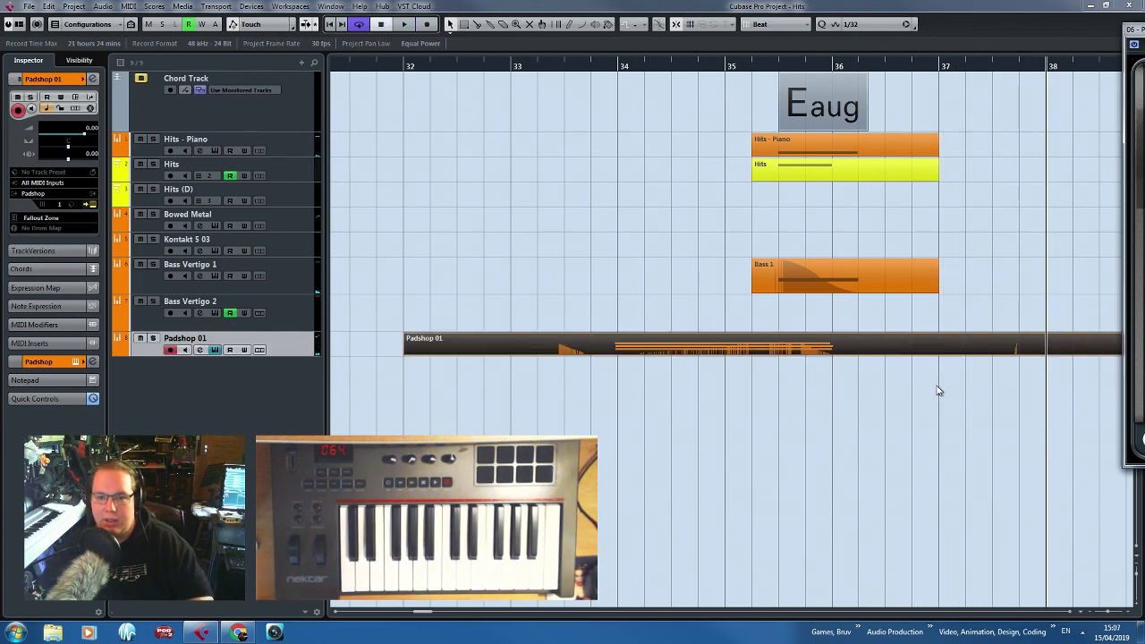
# Shorten all three notes of the recorded Padshop 01 chord so that they end at about 35.3.2.
pyautogui.doubleClick(877, 350)
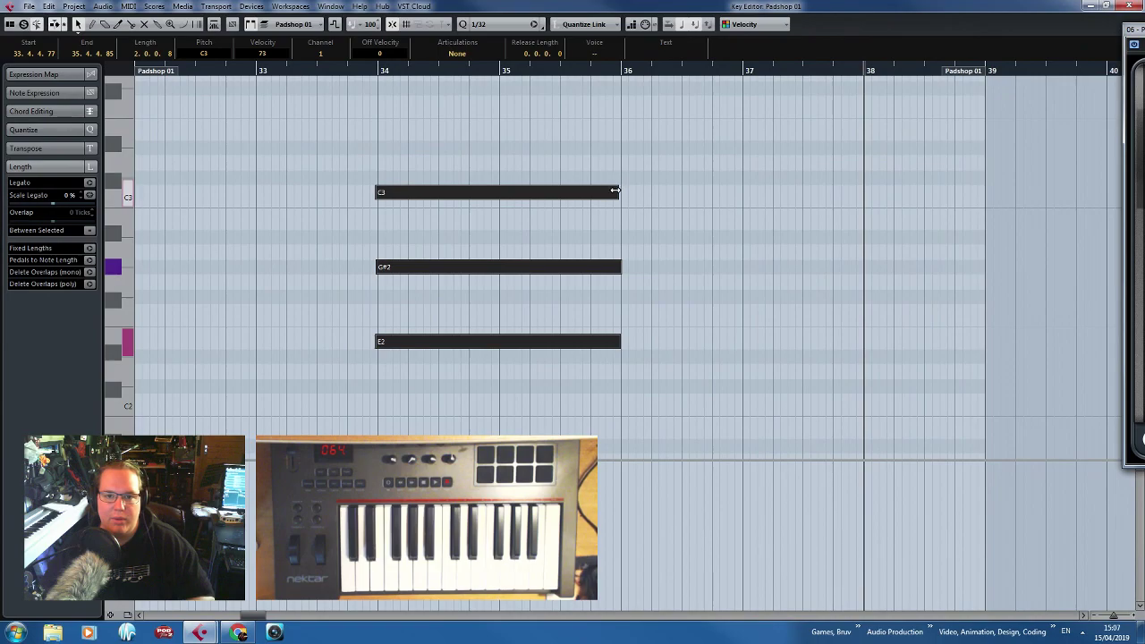
pyautogui.moveTo(615, 192); pyautogui.dragTo(539, 192)
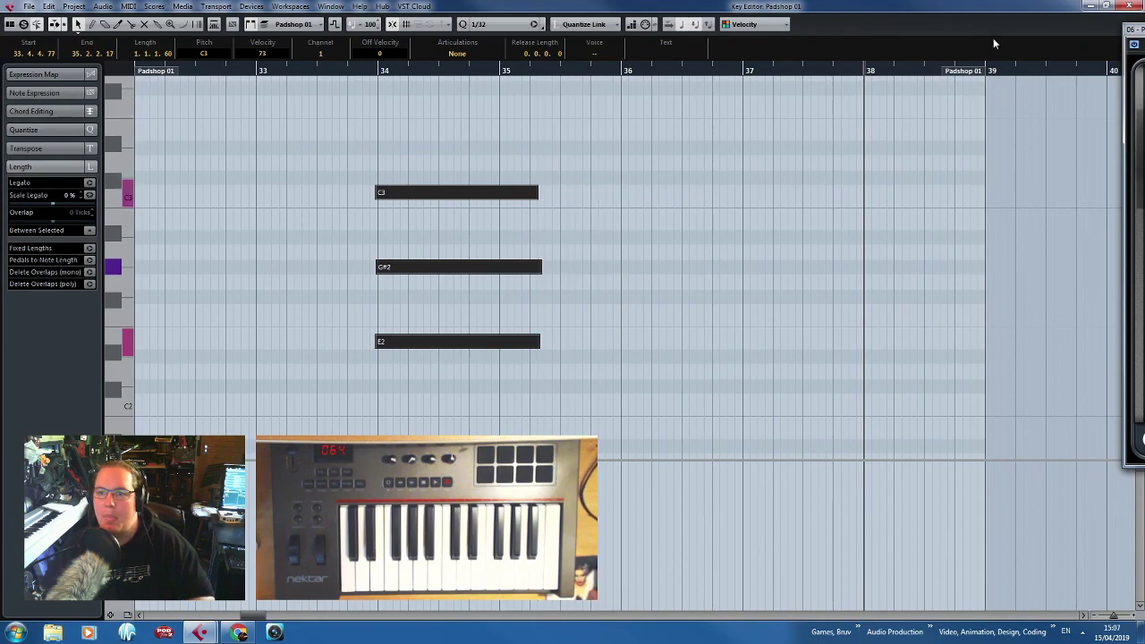
pyautogui.click(1131, 6)
pyautogui.doubleClick(775, 348)
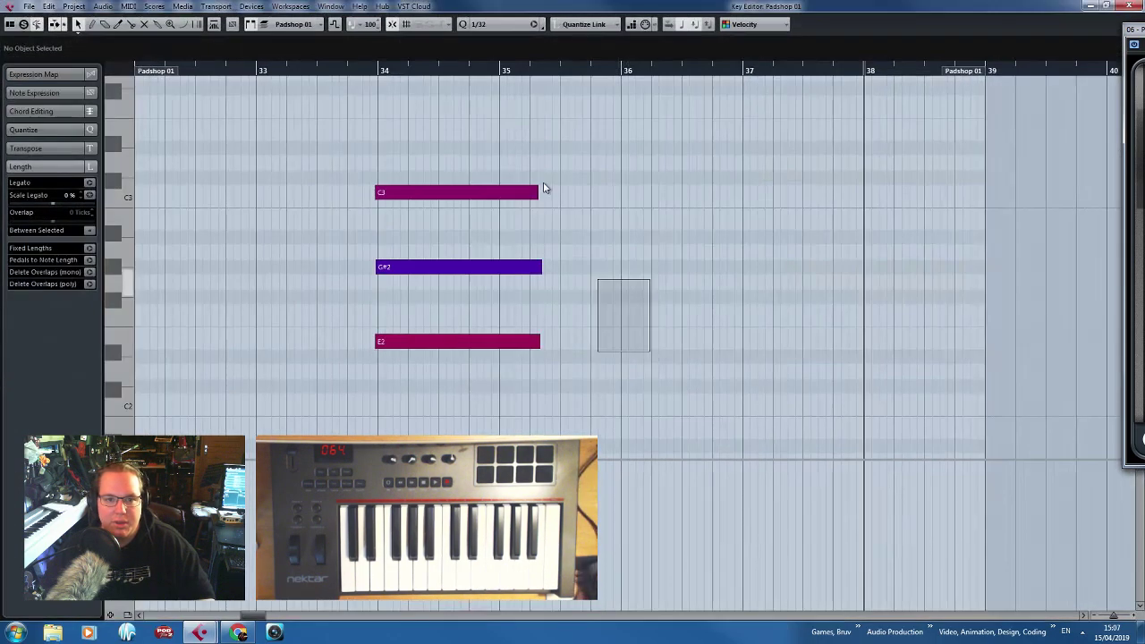
pyautogui.moveTo(546, 188)
pyautogui.mouseDown()
pyautogui.moveTo(534, 186)
pyautogui.moveTo(565, 194)
pyautogui.mouseUp()
pyautogui.click(634, 212)
pyautogui.moveTo(590, 362); pyautogui.dragTo(449, 162)
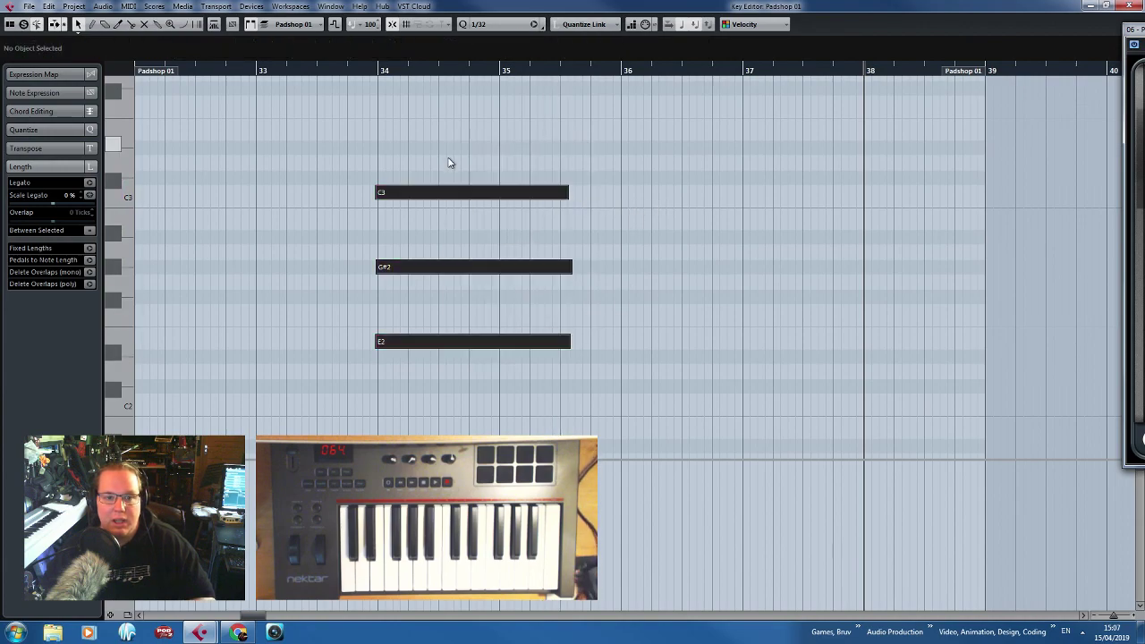
# Duplicate notes of the Padshop chord and place the copies below it at bar 34 as C2 and E1.
pyautogui.moveTo(634, 324); pyautogui.dragTo(539, 345)
pyautogui.hotkey('ctrl', 'd')
pyautogui.moveTo(605, 212); pyautogui.dragTo(423, 393)
pyautogui.scroll(-3, 600, 223)
pyautogui.scroll(3, 598, 197)
# Try a copy of the C3 note as E3 at bar 34, play the chord, and delete the E3 note.
pyautogui.moveTo(629, 173); pyautogui.dragTo(471, 268)
pyautogui.hotkey('ctrl', 'd')
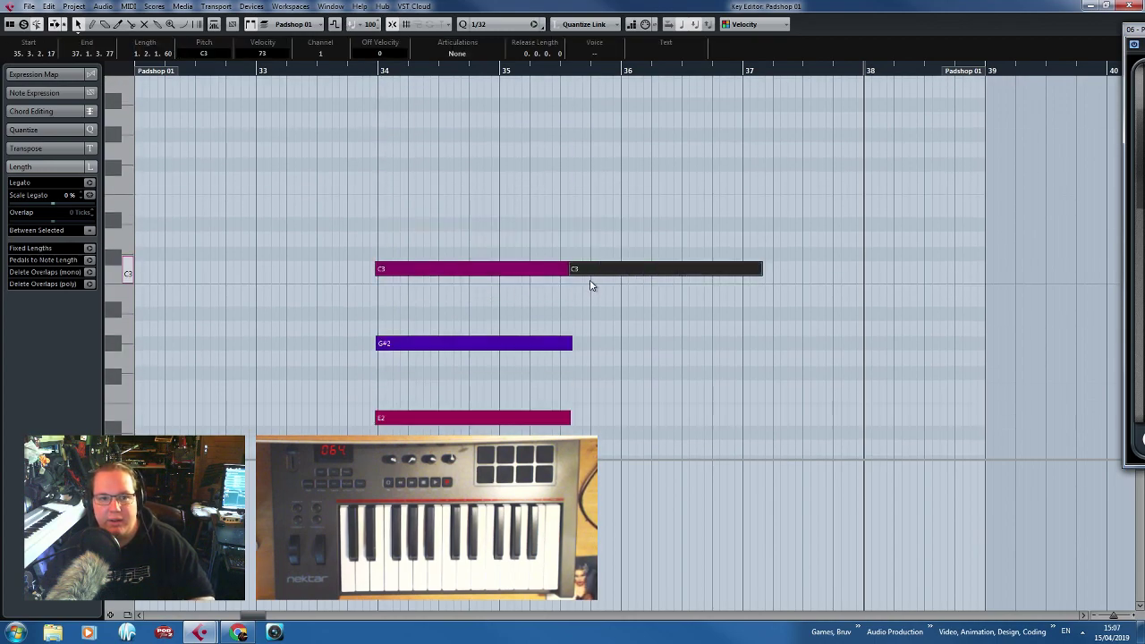
pyautogui.moveTo(593, 271); pyautogui.dragTo(404, 220)
pyautogui.press('space')
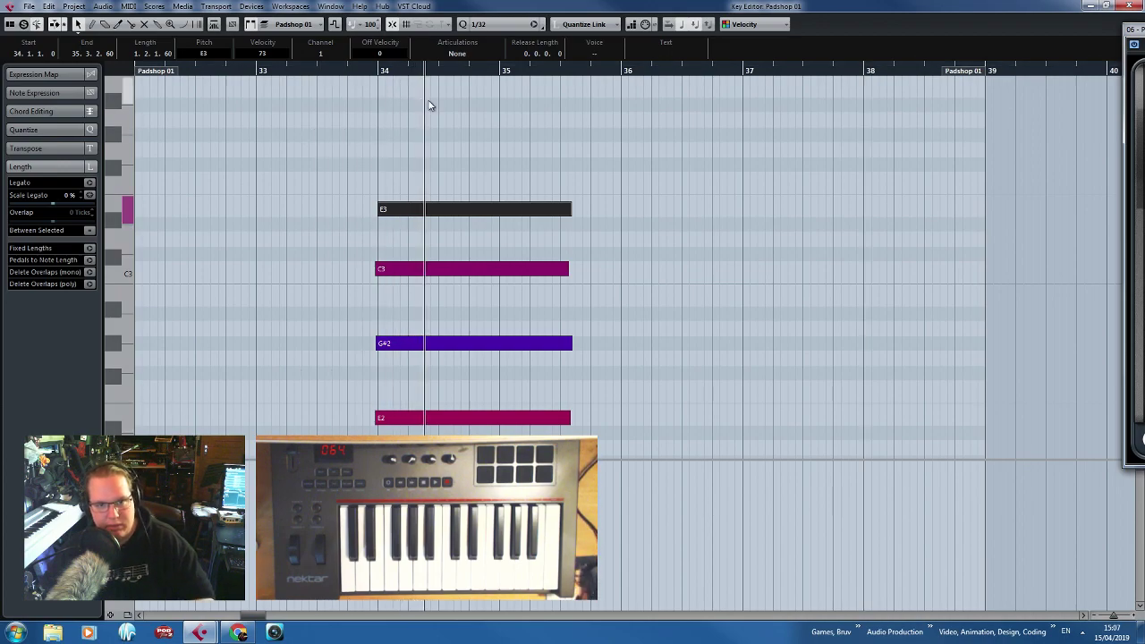
pyautogui.press('space')
pyautogui.moveTo(493, 128); pyautogui.dragTo(452, 246)
pyautogui.press('Delete')
pyautogui.scroll(-2, 466, 292)
pyautogui.scroll(2, 474, 305)
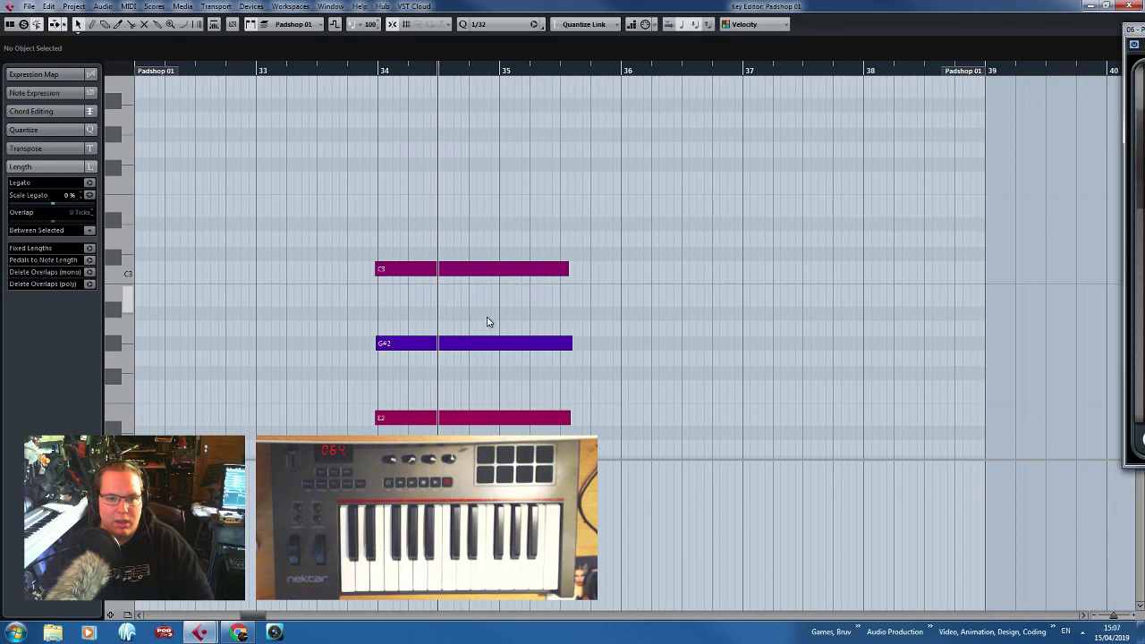
pyautogui.scroll(-3, 486, 319)
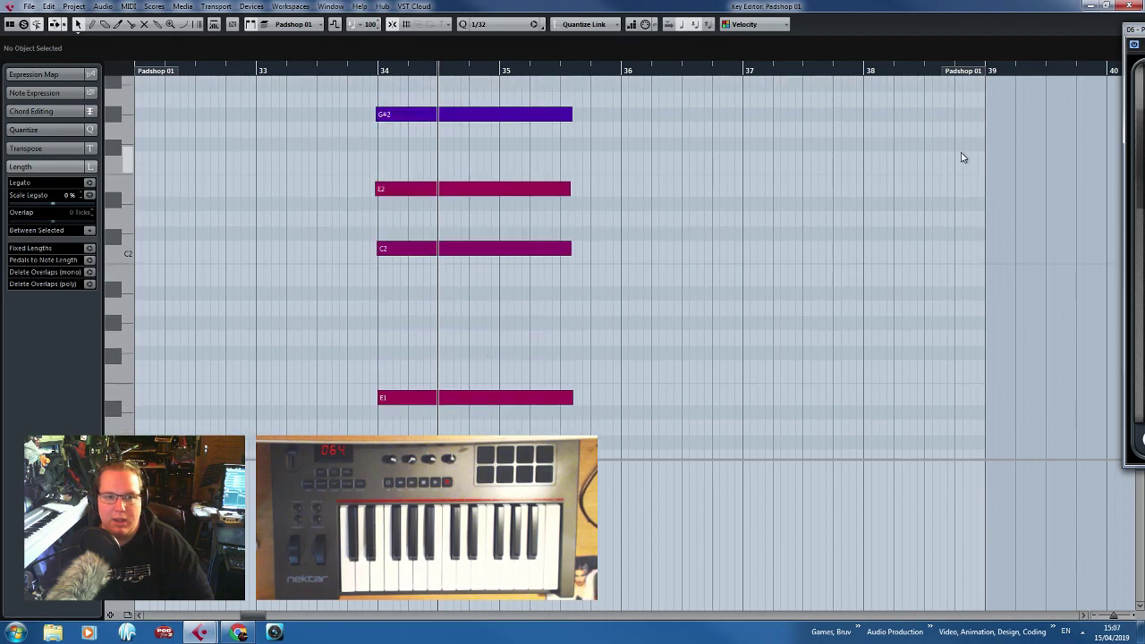
# Return to the arrangement, show the Padshop 01 track's Volume automation lane, and enlarge the track and lane height.
pyautogui.click(1131, 7)
pyautogui.click(593, 66)
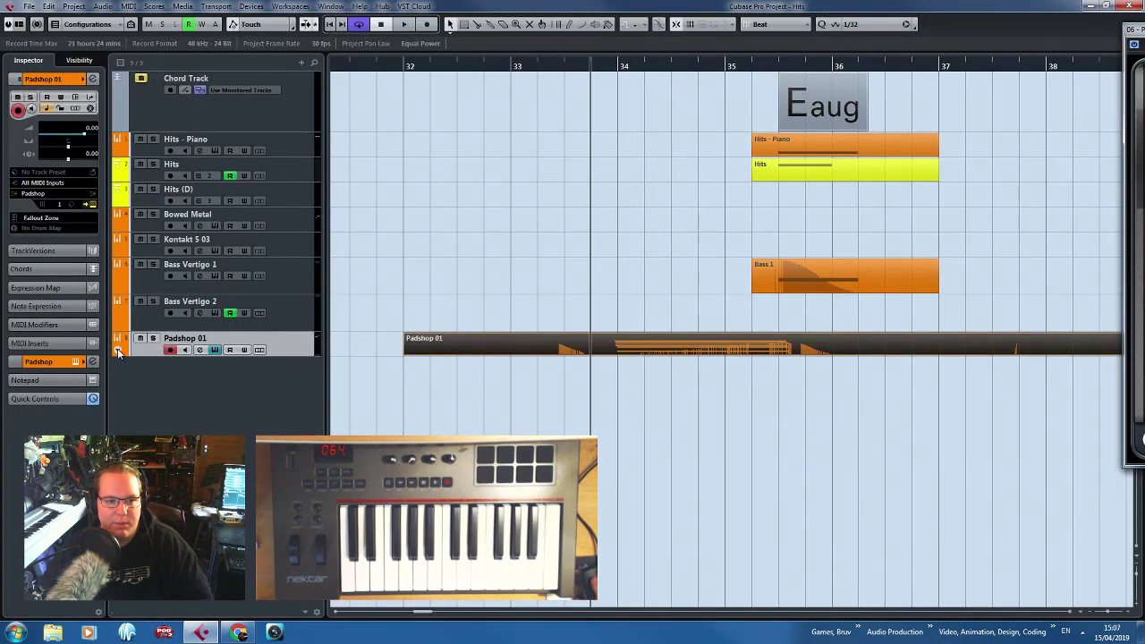
pyautogui.click(118, 350)
pyautogui.moveTo(292, 355); pyautogui.dragTo(295, 380)
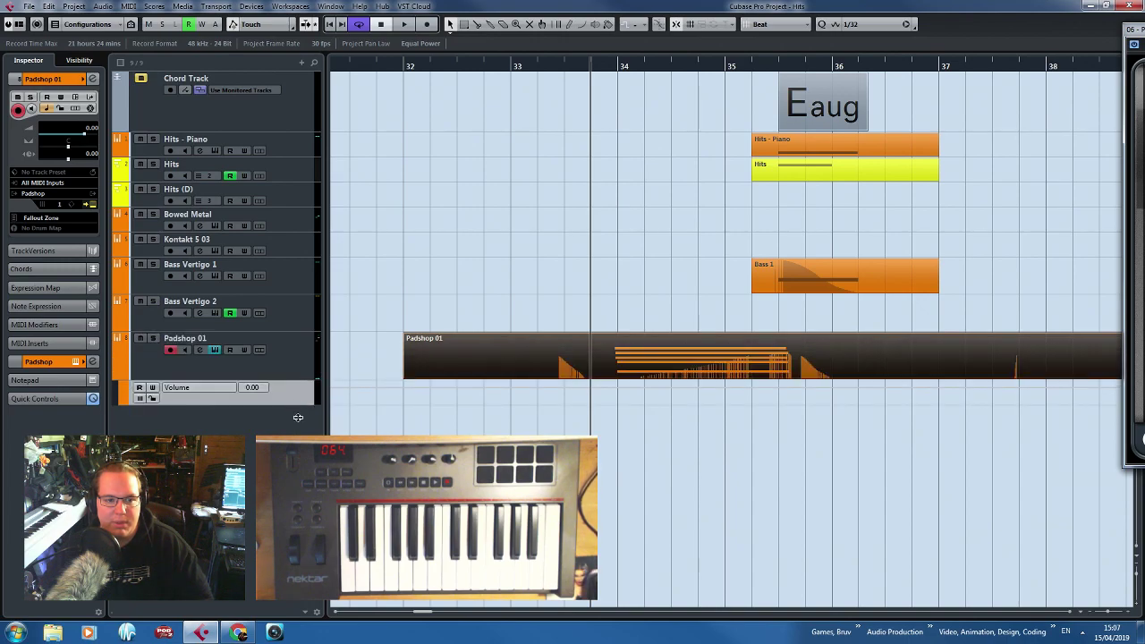
# Draw a Padshop 01 volume curve from about -20.1 at bar 34 through -12.4 at bar 35, fading by bar 37, and play it.
pyautogui.moveTo(780, 409); pyautogui.dragTo(725, 438)
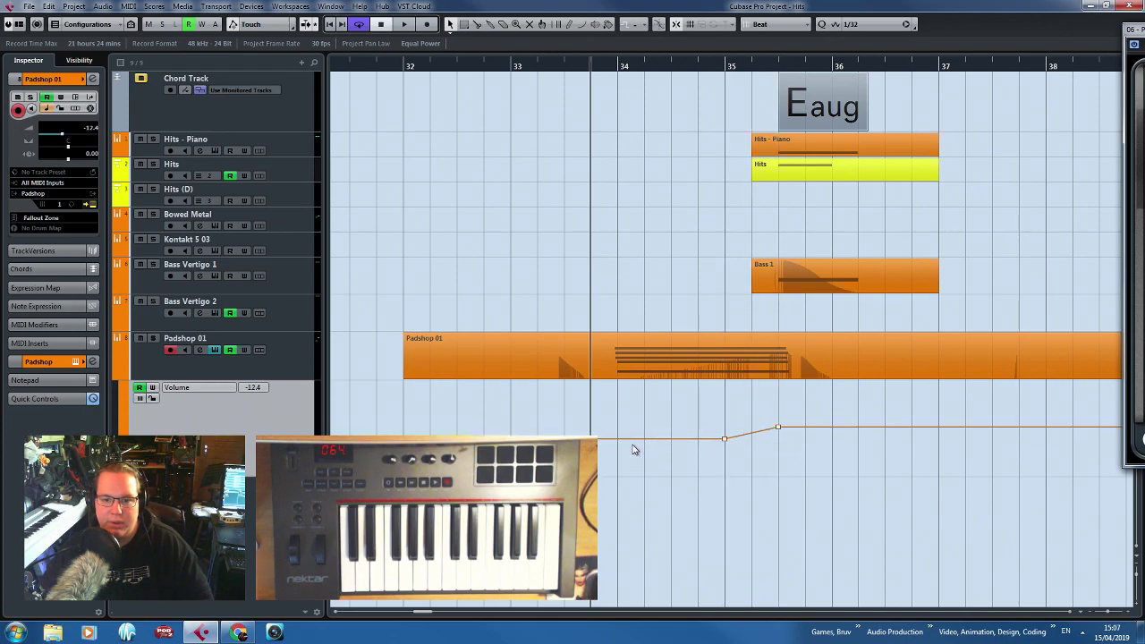
pyautogui.moveTo(632, 450); pyautogui.dragTo(616, 451)
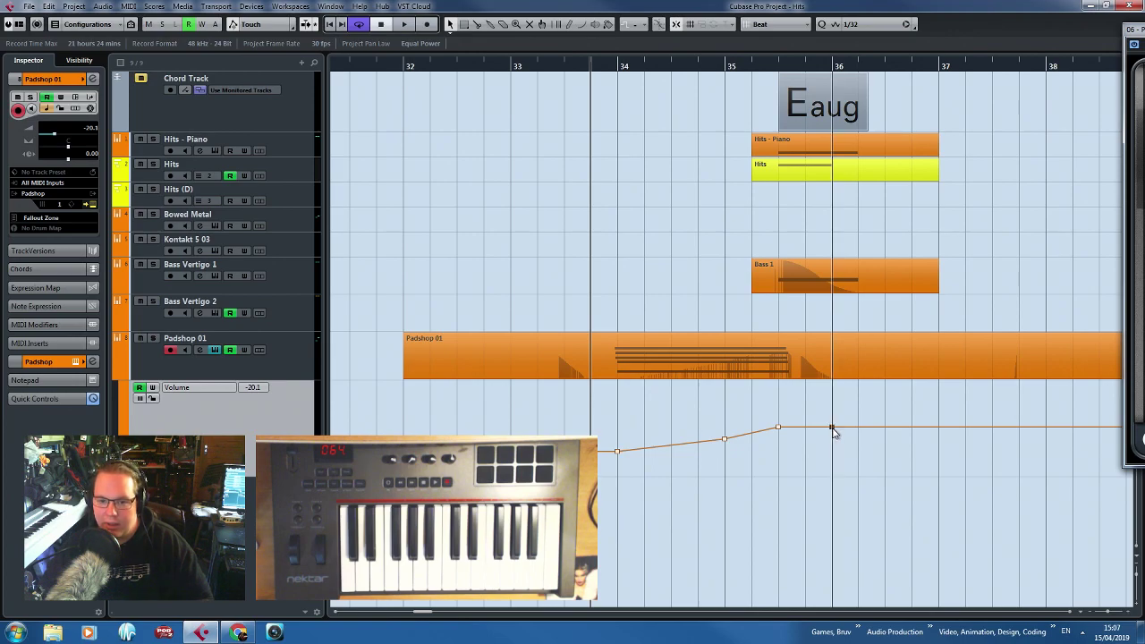
pyautogui.moveTo(833, 432); pyautogui.dragTo(833, 435)
pyautogui.moveTo(913, 444); pyautogui.dragTo(954, 491)
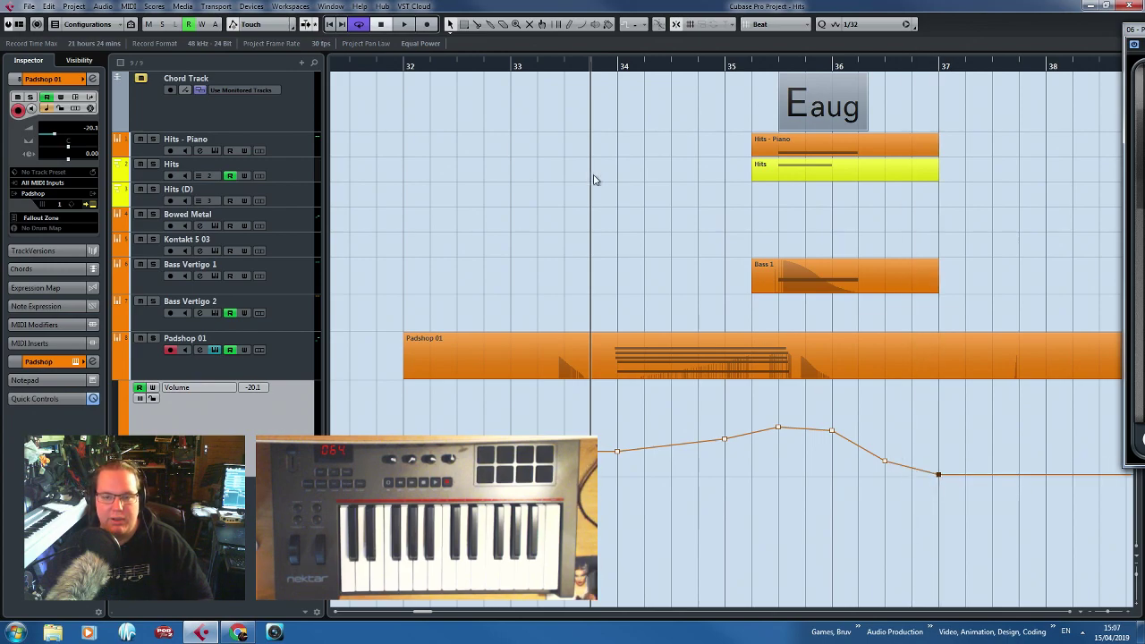
pyautogui.click(498, 68)
pyautogui.press('space')
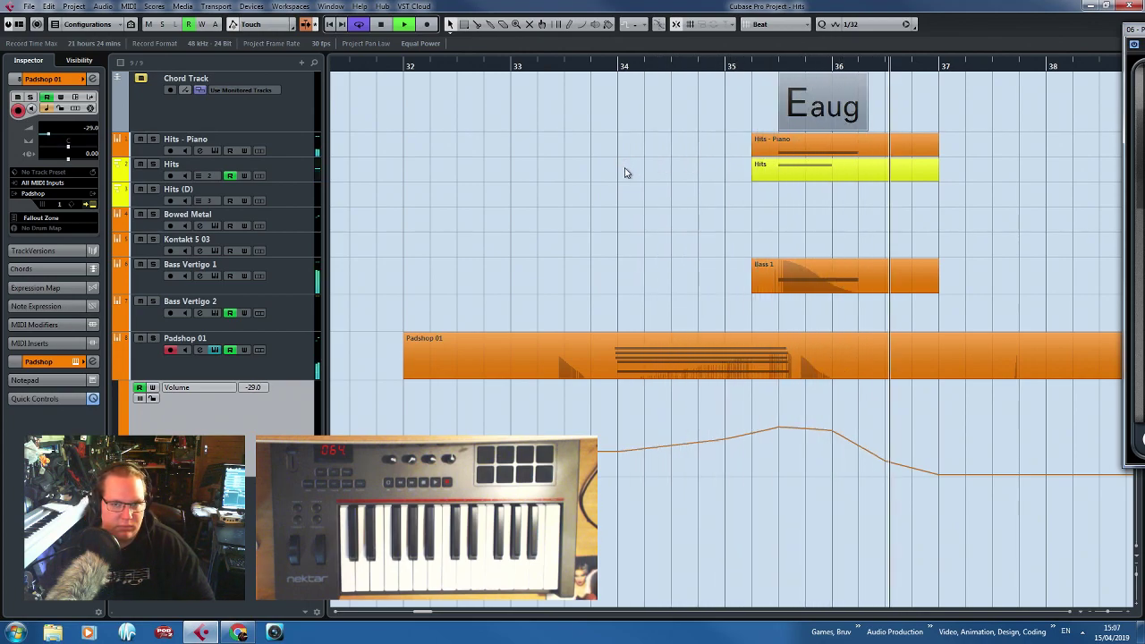
pyautogui.press('space')
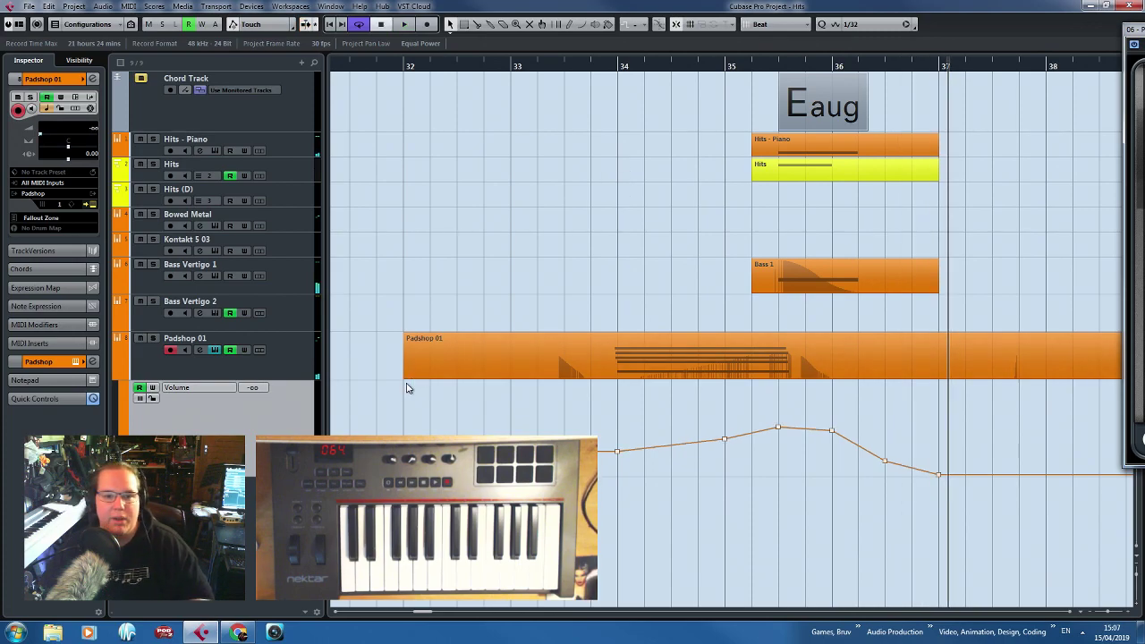
# Trim the Padshop 01 part so that it starts at bar 33 and ends at bar 38.
pyautogui.click(409, 376)
pyautogui.moveTo(409, 376); pyautogui.dragTo(504, 379)
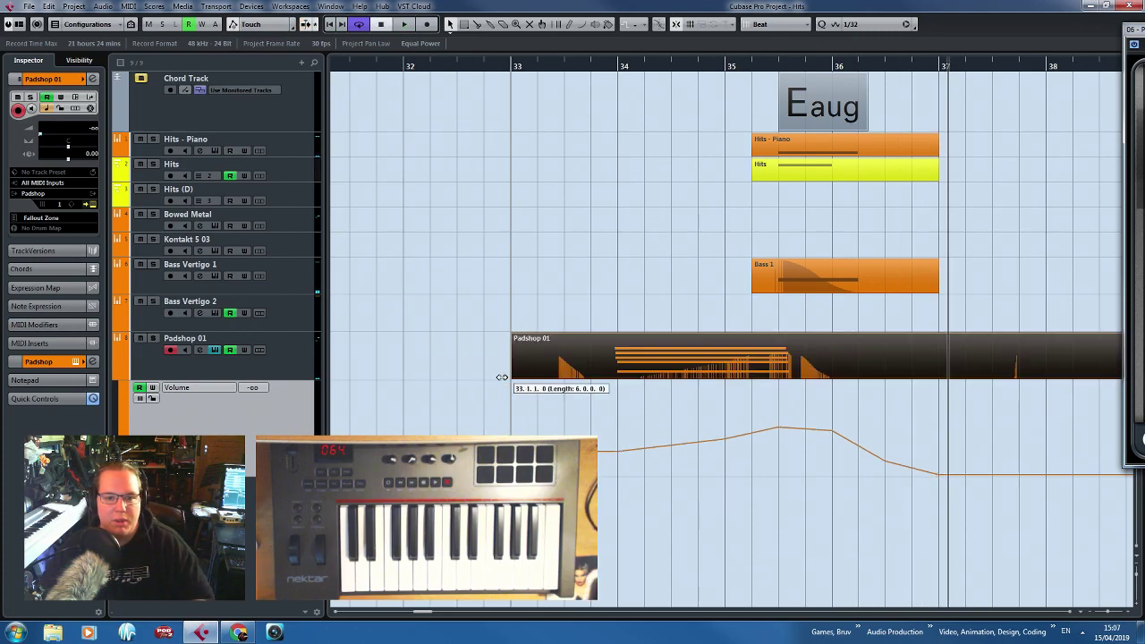
pyautogui.scroll(-3, 504, 379)
pyautogui.scroll(4, 754, 371)
pyautogui.moveTo(746, 377); pyautogui.dragTo(668, 392)
pyautogui.click(670, 402)
pyautogui.scroll(-3, 670, 402)
pyautogui.scroll(3, 480, 260)
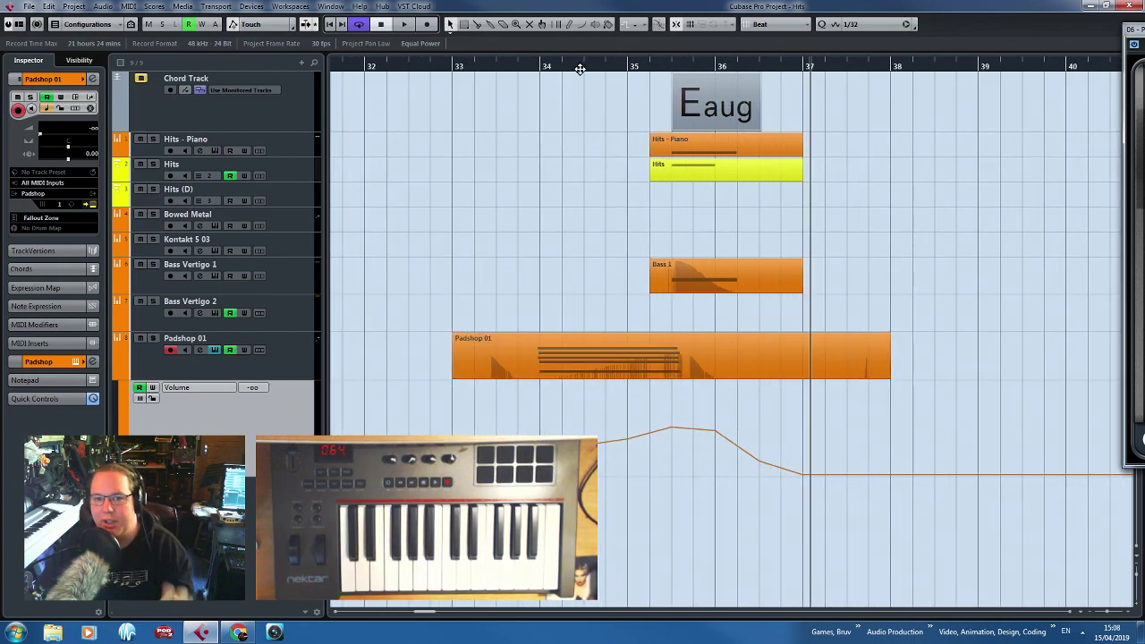
# Move the chord event and all hit, bass and Padshop parts half a bar earlier, placing the E augmented chord at bar 35.
pyautogui.click(519, 69)
pyautogui.moveTo(438, 93); pyautogui.dragTo(869, 328)
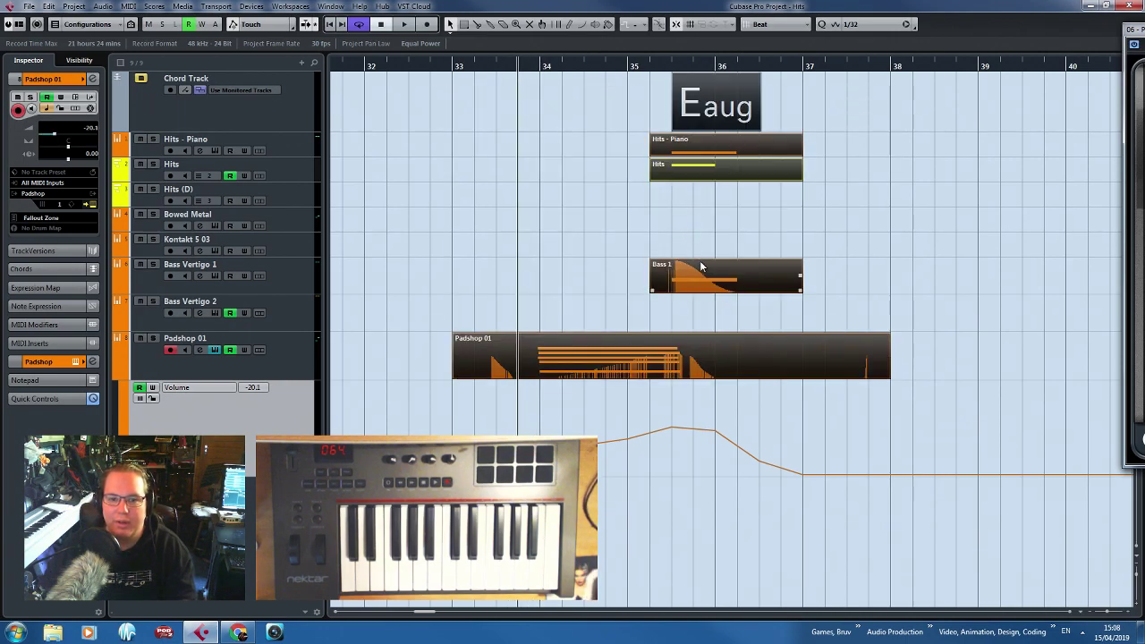
pyautogui.moveTo(702, 266); pyautogui.dragTo(657, 266)
pyautogui.click(648, 258)
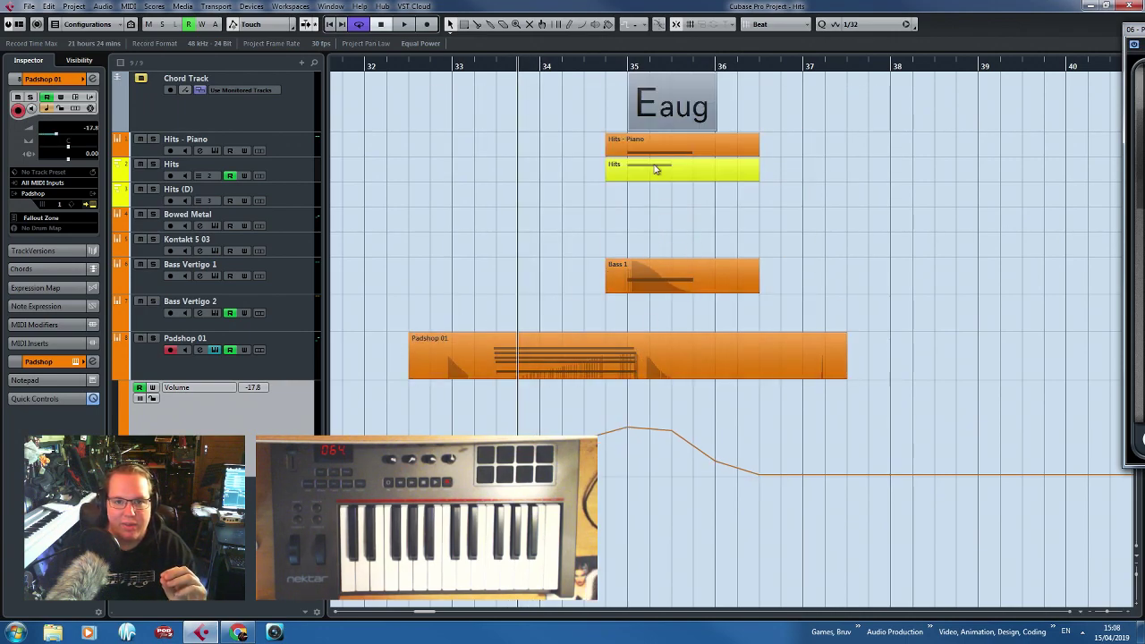
# Hide the Padshop 01 automation lane and rename the Kontakt 5 03 track as Drum.
pyautogui.hscroll(-4, 281, 256)
pyautogui.click(118, 374)
pyautogui.rightClick(204, 398)
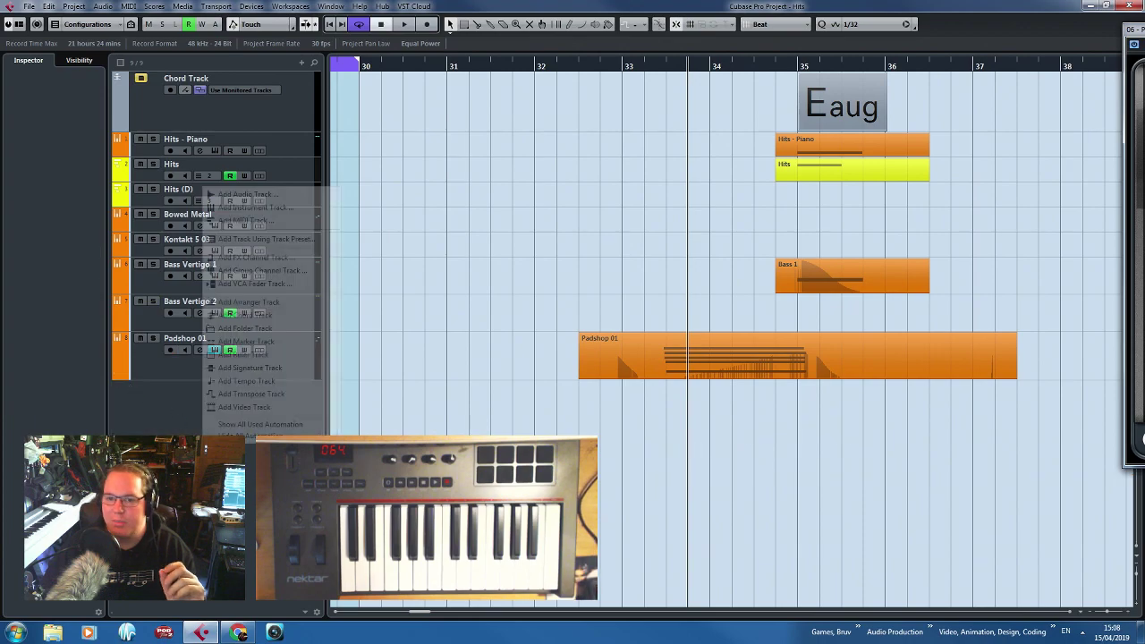
pyautogui.press('Escape')
pyautogui.click(212, 241)
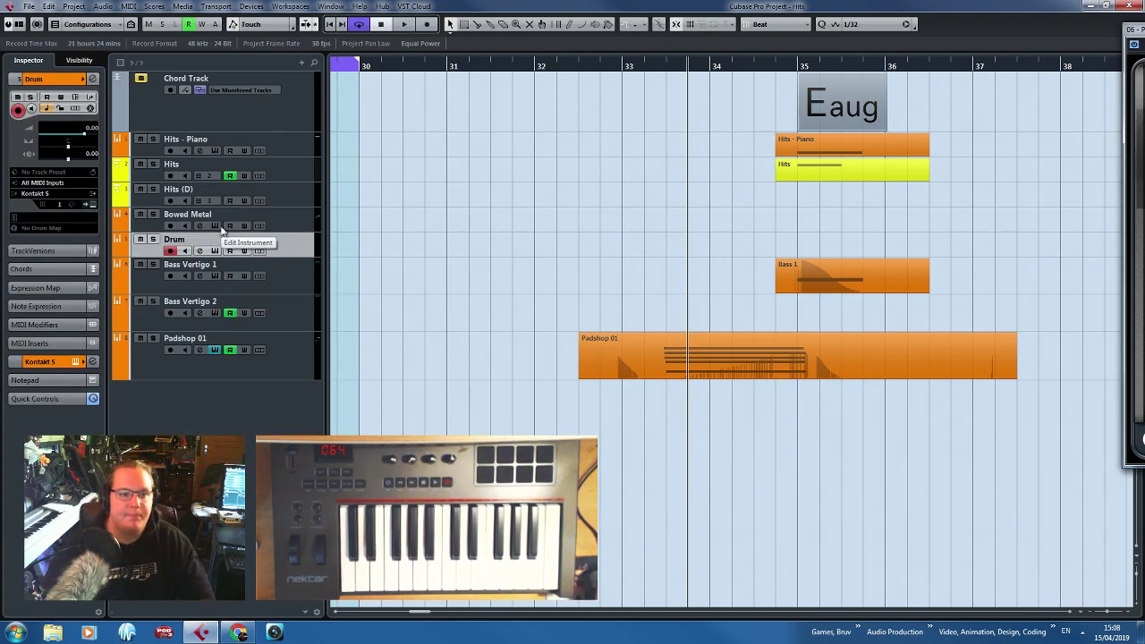
# Load Studio Drummer's Stadium Kit - Full in the Drum track's Kontakt instrument and select the Metal mixer preset.
pyautogui.click(91, 205)
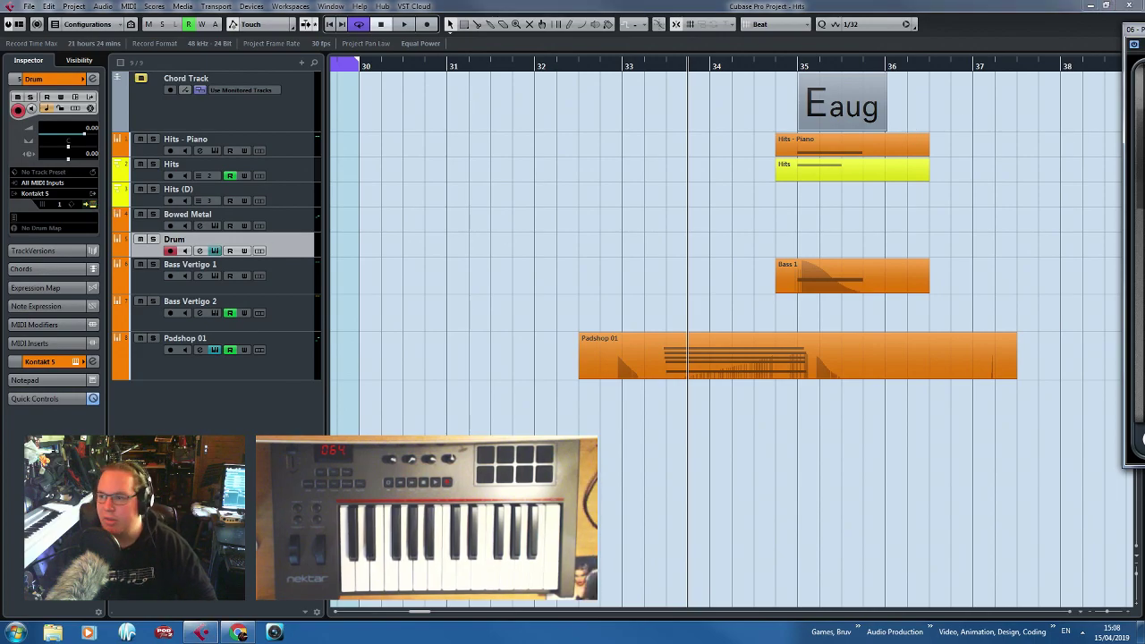
pyautogui.scroll(-15, 760, 427)
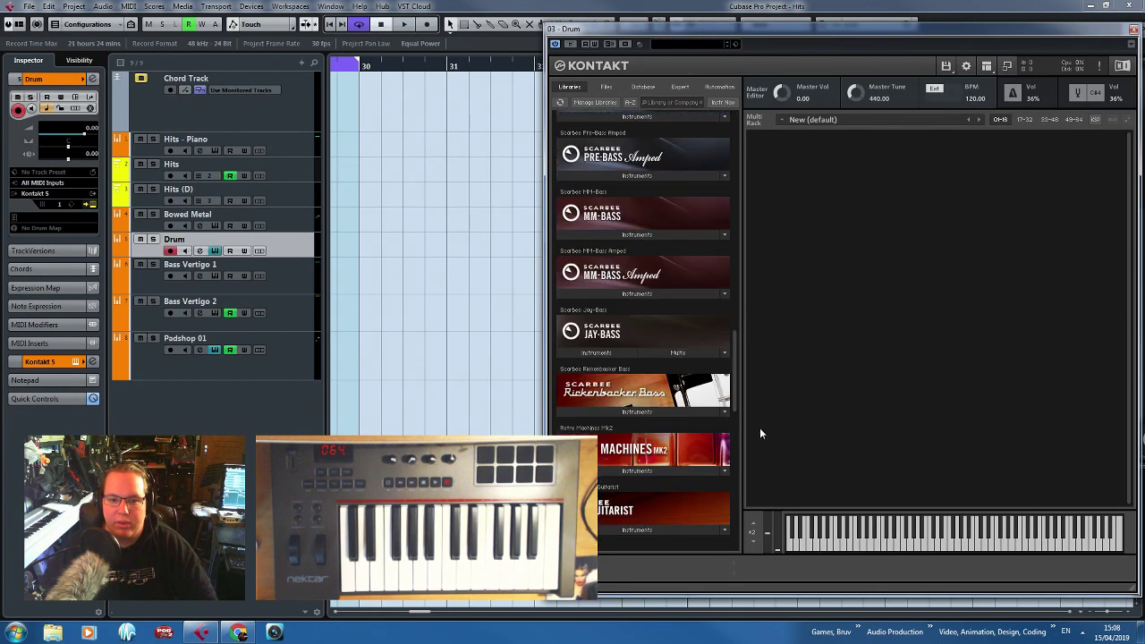
pyautogui.click(676, 544)
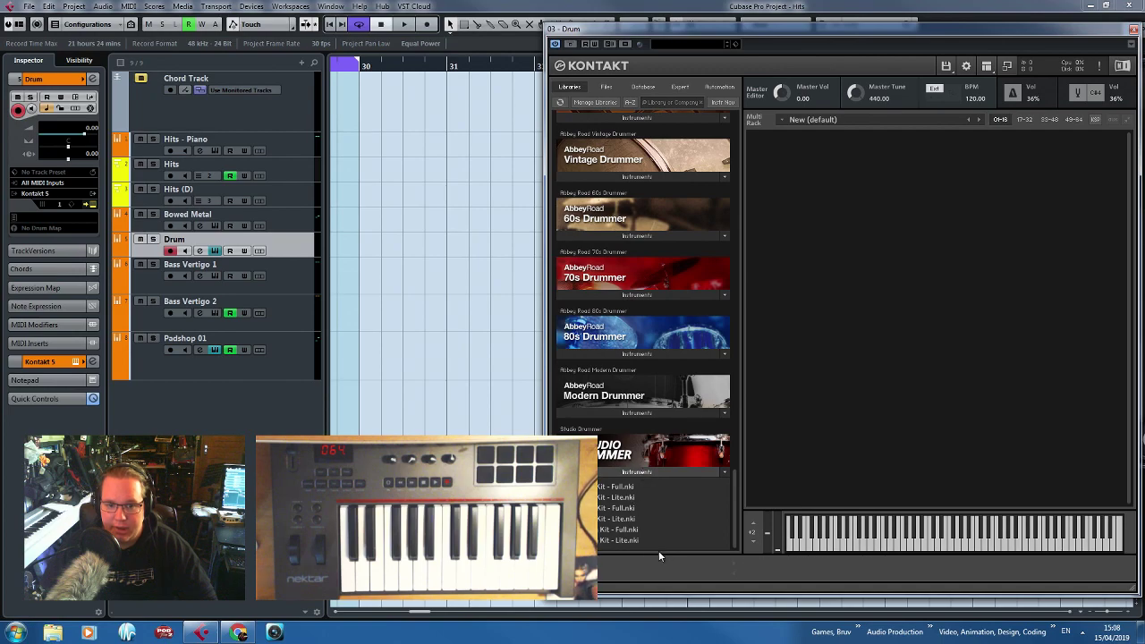
pyautogui.doubleClick(632, 532)
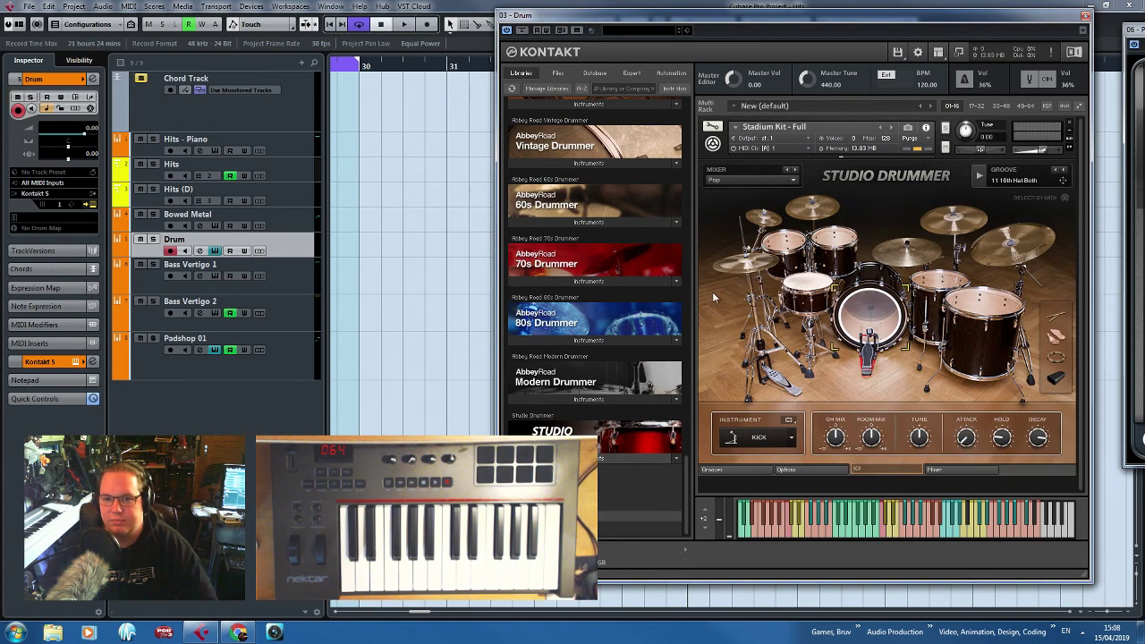
pyautogui.click(760, 178)
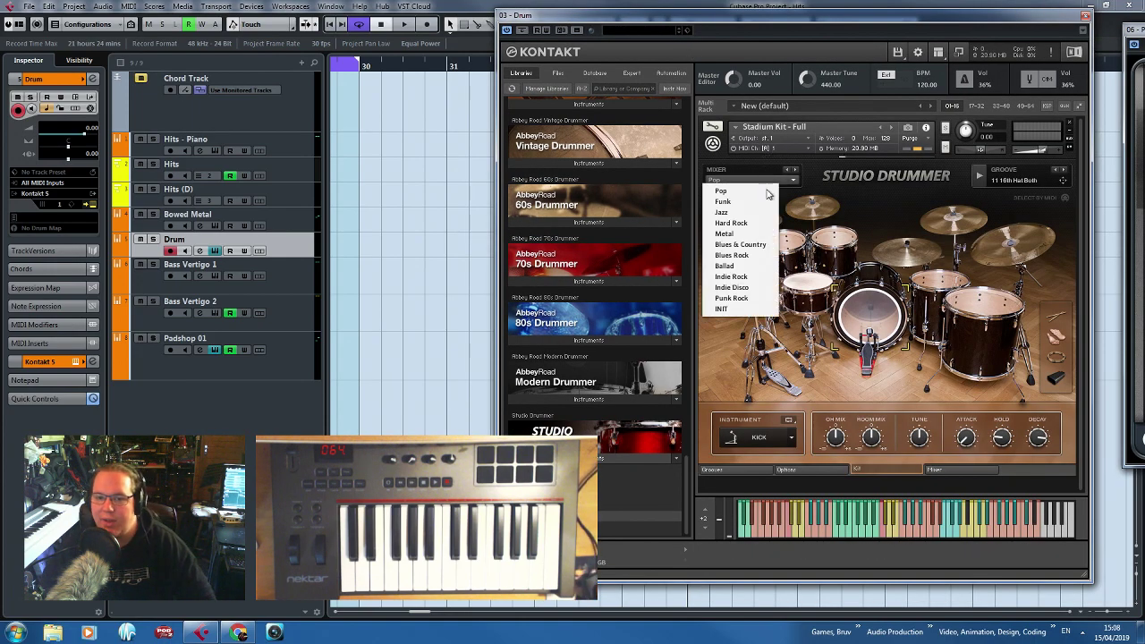
pyautogui.click(751, 234)
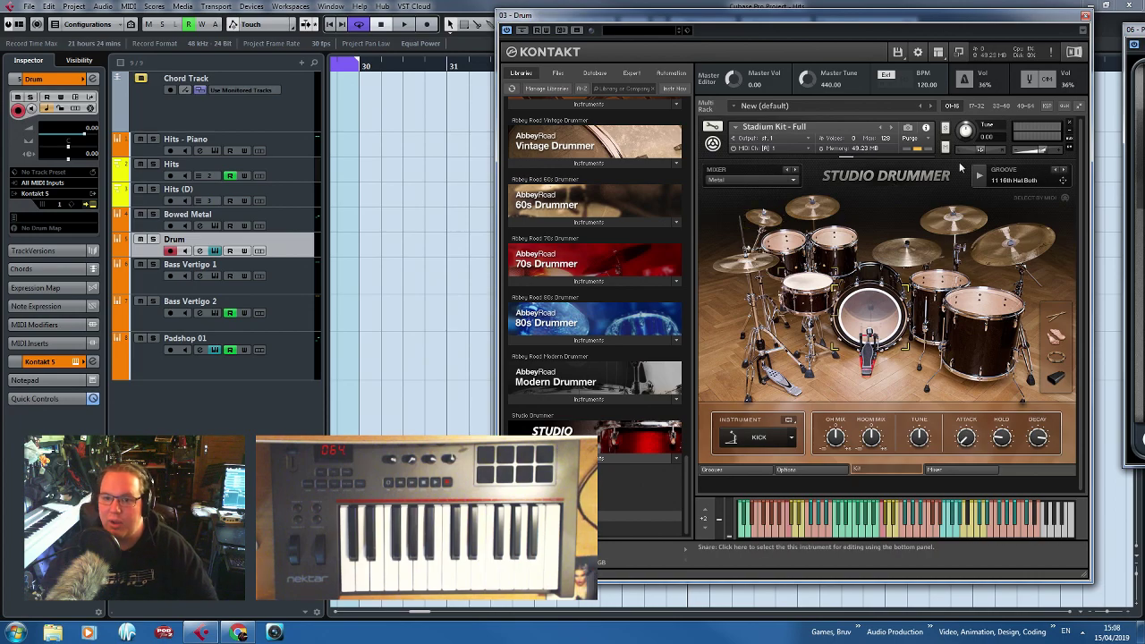
pyautogui.click(1085, 16)
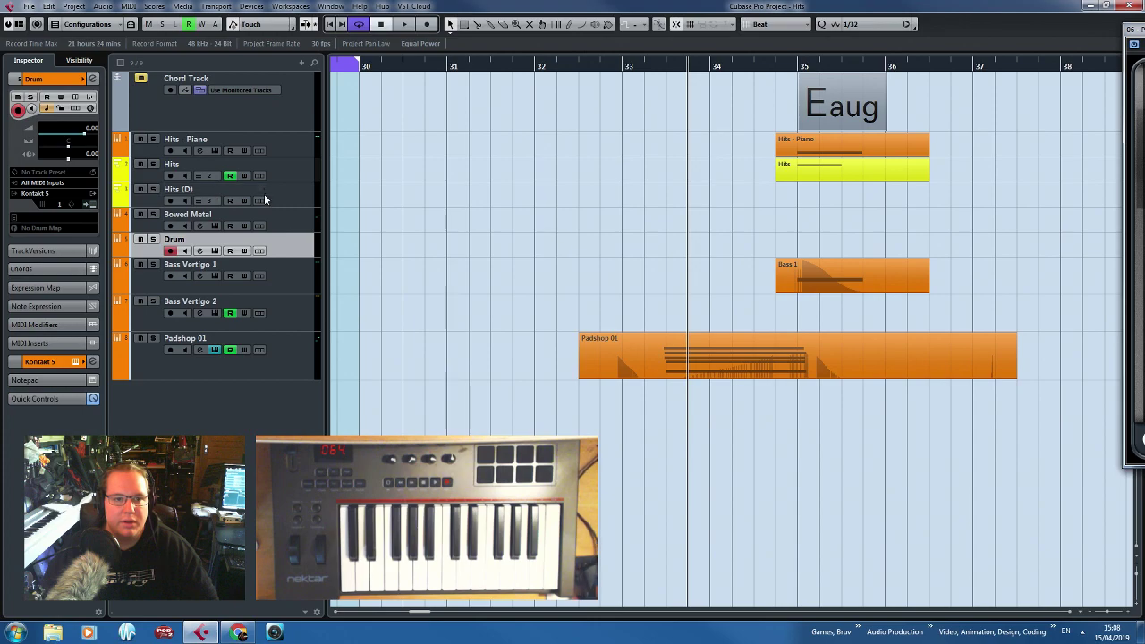
# Create an empty part on the Drum track spanning from halfway through bar 33 to bar 36.
pyautogui.moveTo(627, 244); pyautogui.dragTo(818, 243)
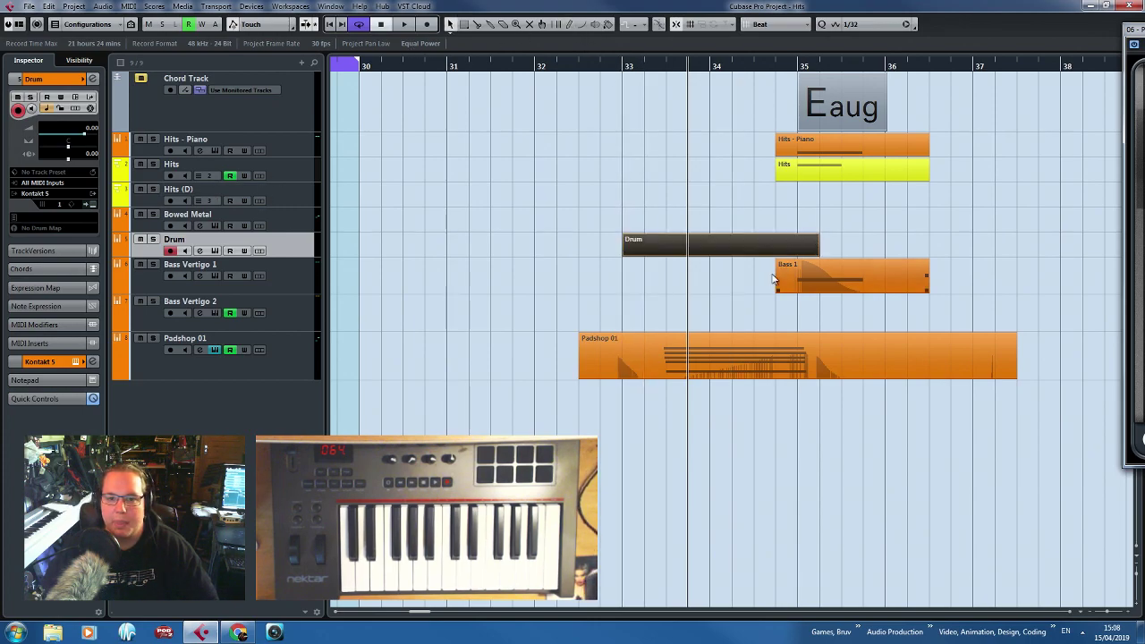
pyautogui.press('h')
pyautogui.press('h')
pyautogui.moveTo(545, 251)
pyautogui.mouseDown()
pyautogui.moveTo(738, 250)
pyautogui.moveTo(638, 254)
pyautogui.mouseUp()
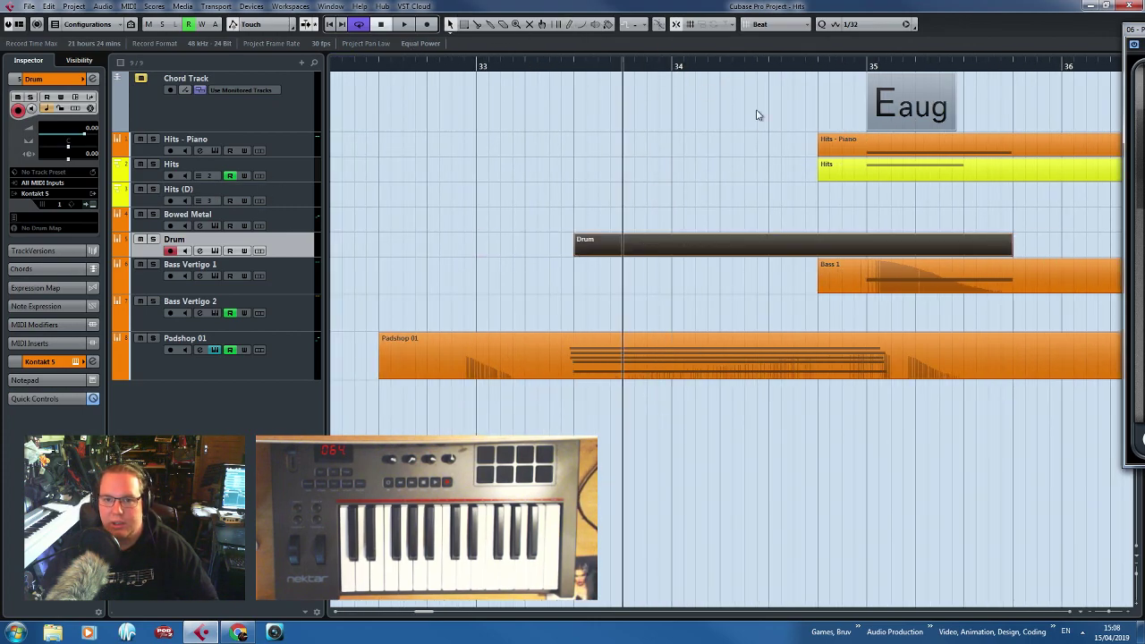
pyautogui.moveTo(1012, 253); pyautogui.dragTo(1062, 253)
# Open the Drum part and draw short C1 and F1 notes together at the start of bar 35.
pyautogui.doubleClick(742, 243)
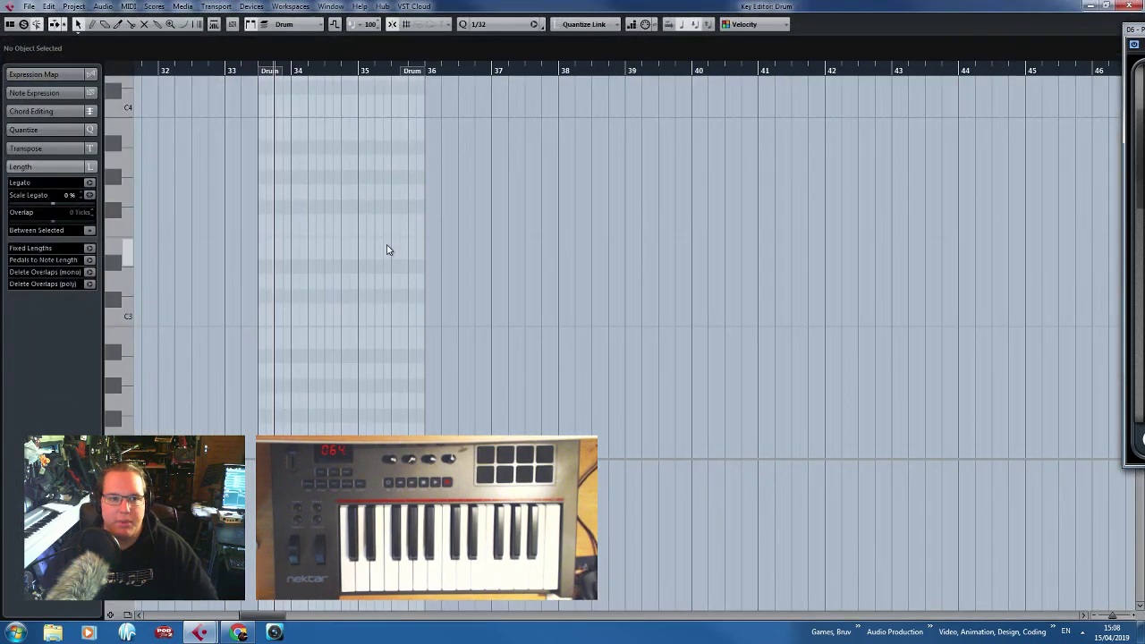
pyautogui.scroll(-3, 124, 343)
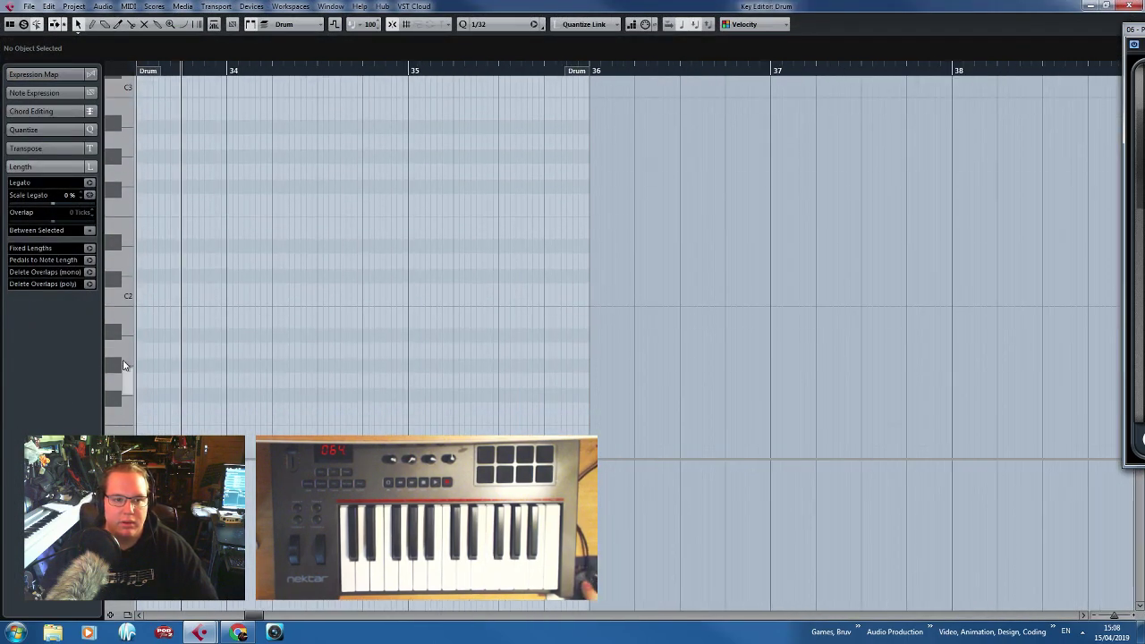
pyautogui.scroll(-2, 126, 424)
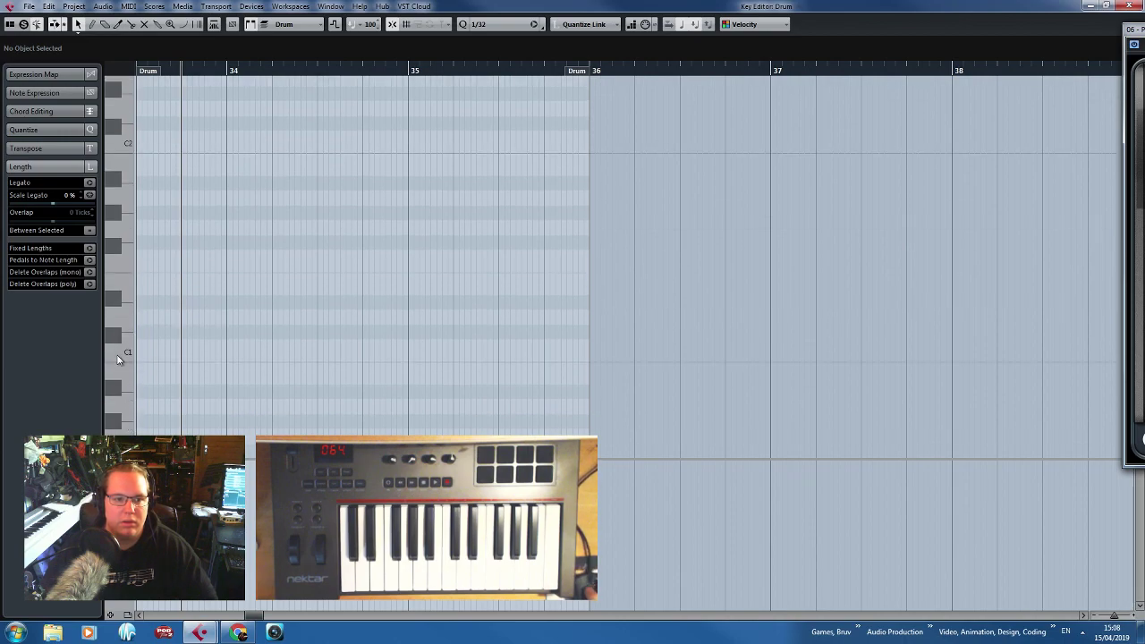
pyautogui.click(79, 26)
pyautogui.click(92, 27)
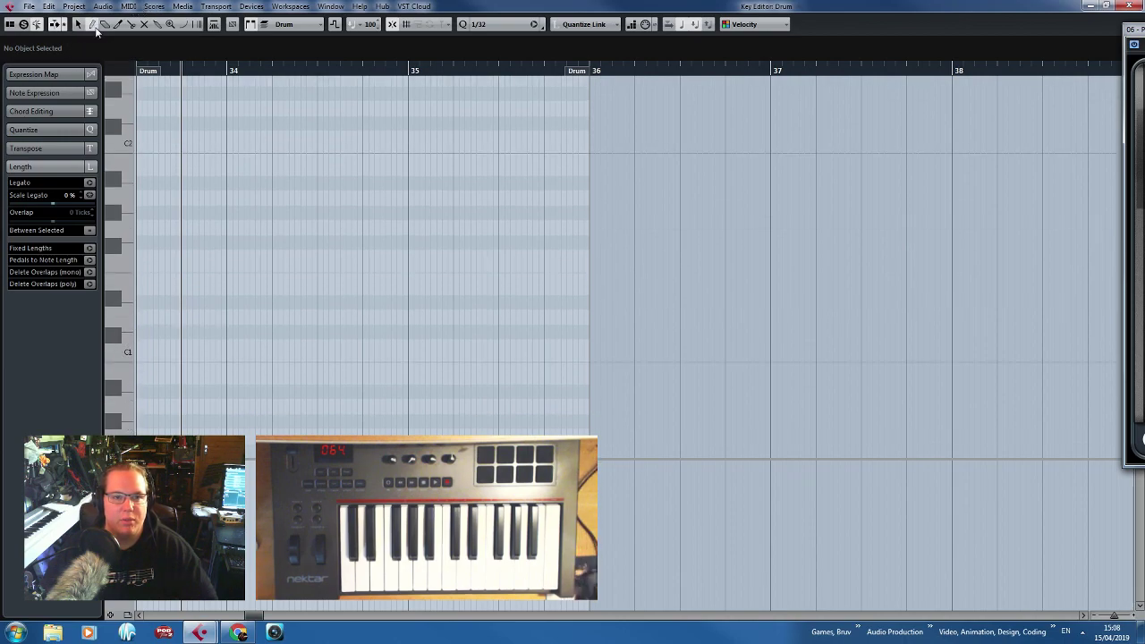
pyautogui.click(413, 283)
pyautogui.press('h')
pyautogui.moveTo(440, 288)
pyautogui.mouseDown()
pyautogui.moveTo(431, 357)
pyautogui.moveTo(501, 351)
pyautogui.mouseUp()
pyautogui.moveTo(421, 350)
pyautogui.mouseDown()
pyautogui.moveTo(459, 362)
pyautogui.moveTo(402, 277)
pyautogui.mouseUp()
pyautogui.press('g')
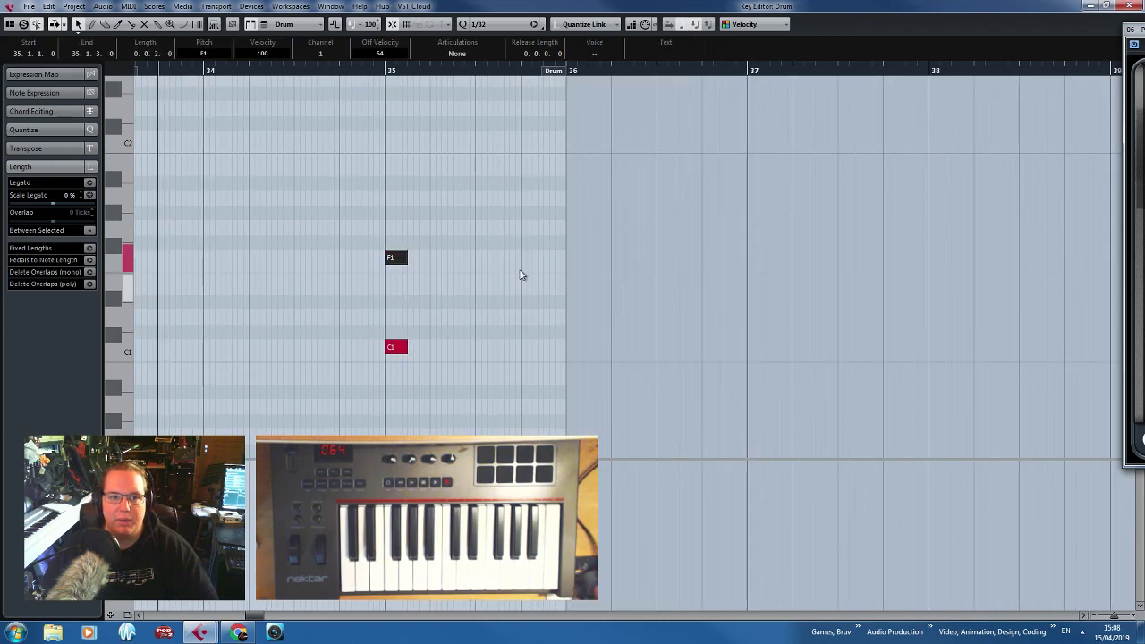
# Display the velocity controller lane beneath the Drum part's notes, with the whole part in view.
pyautogui.click(549, 186)
pyautogui.press('h')
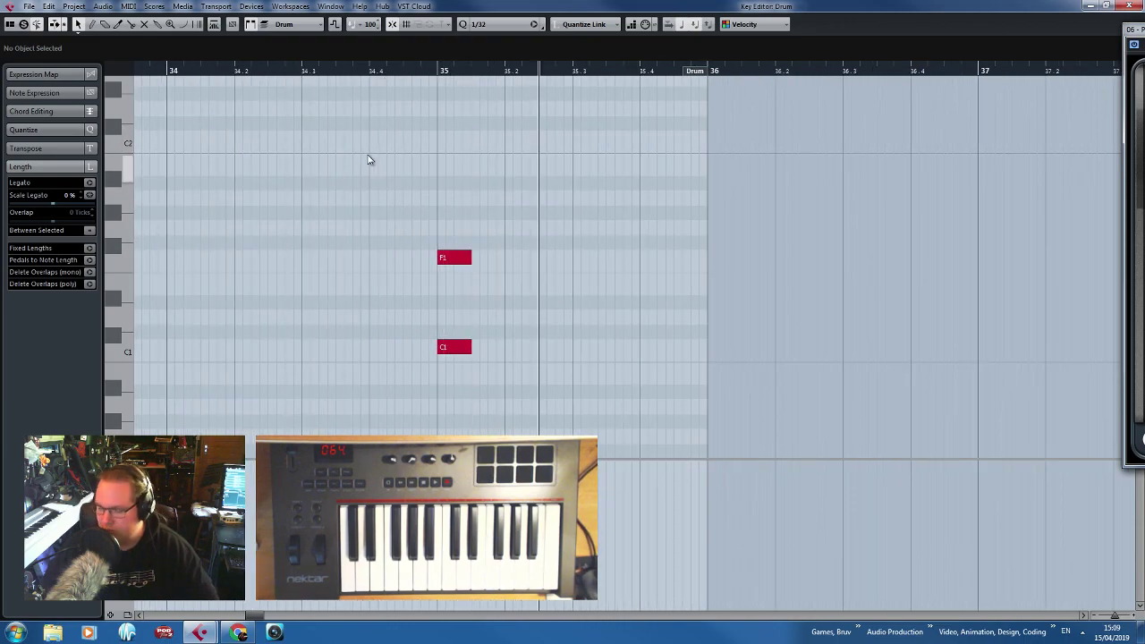
pyautogui.press('g')
pyautogui.press('g')
pyautogui.press('g')
pyautogui.press('h')
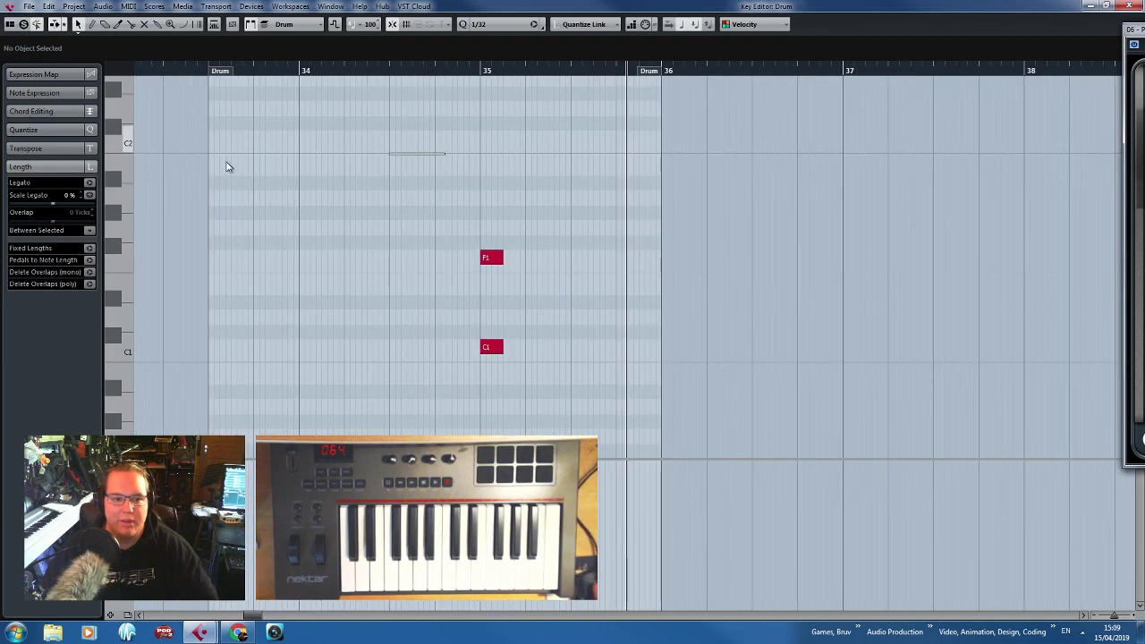
pyautogui.click(113, 421)
pyautogui.click(184, 224)
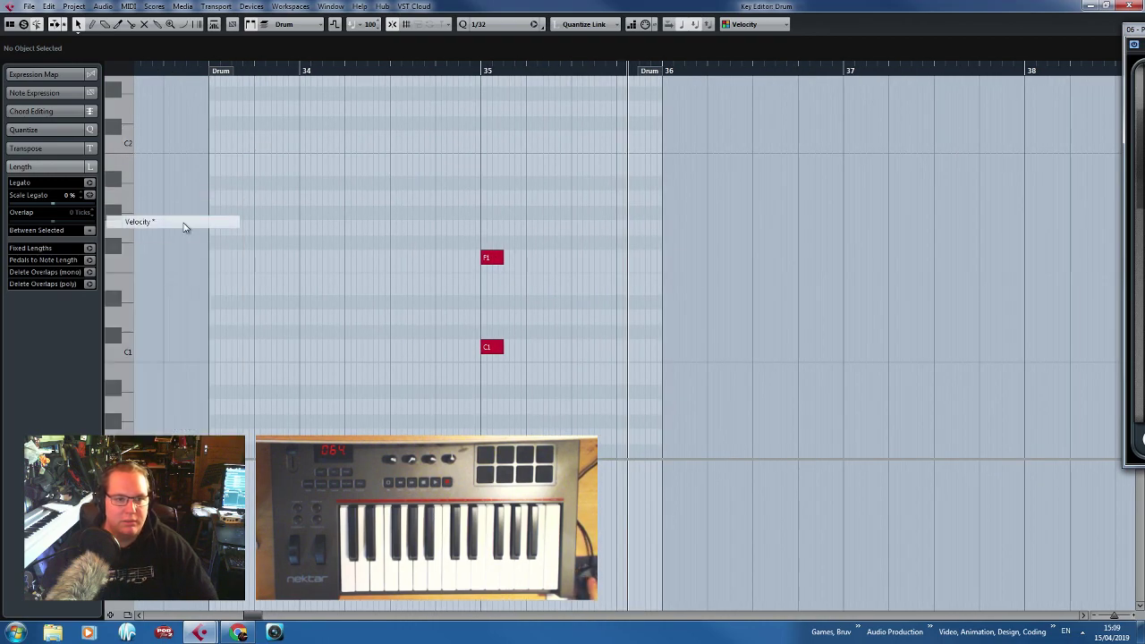
# Duplicate the F1 note directly behind the original at bar 35 and play the lead-in to check it.
pyautogui.press('h')
pyautogui.click(616, 258)
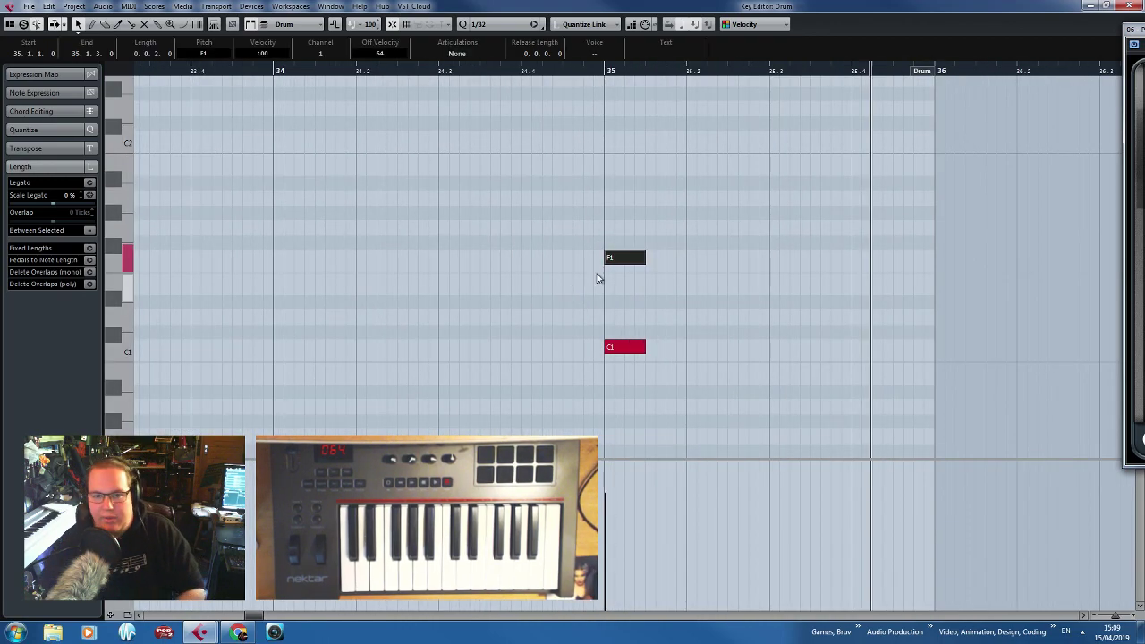
pyautogui.hotkey('ctrl', 'd')
pyautogui.press('space')
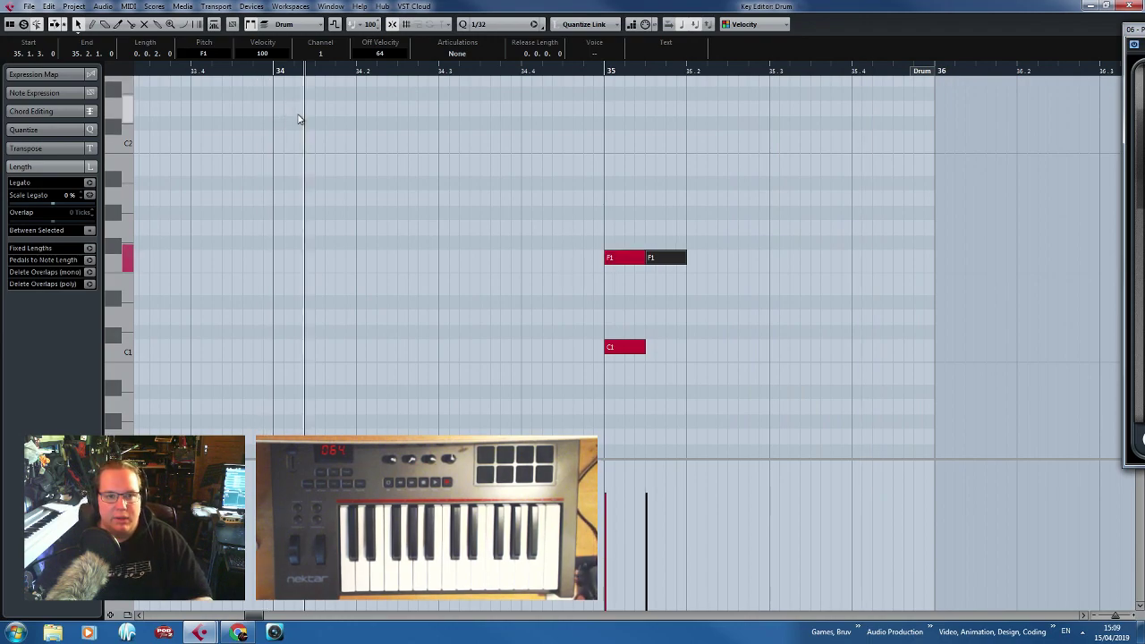
pyautogui.press('space')
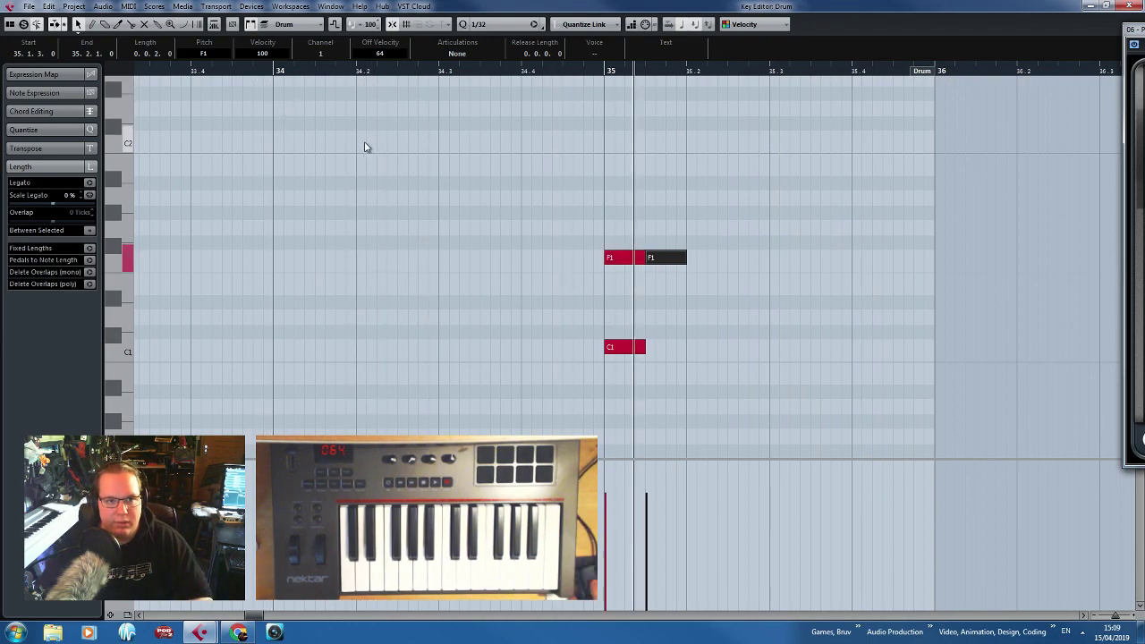
pyautogui.moveTo(366, 145); pyautogui.dragTo(221, 86)
pyautogui.press('space')
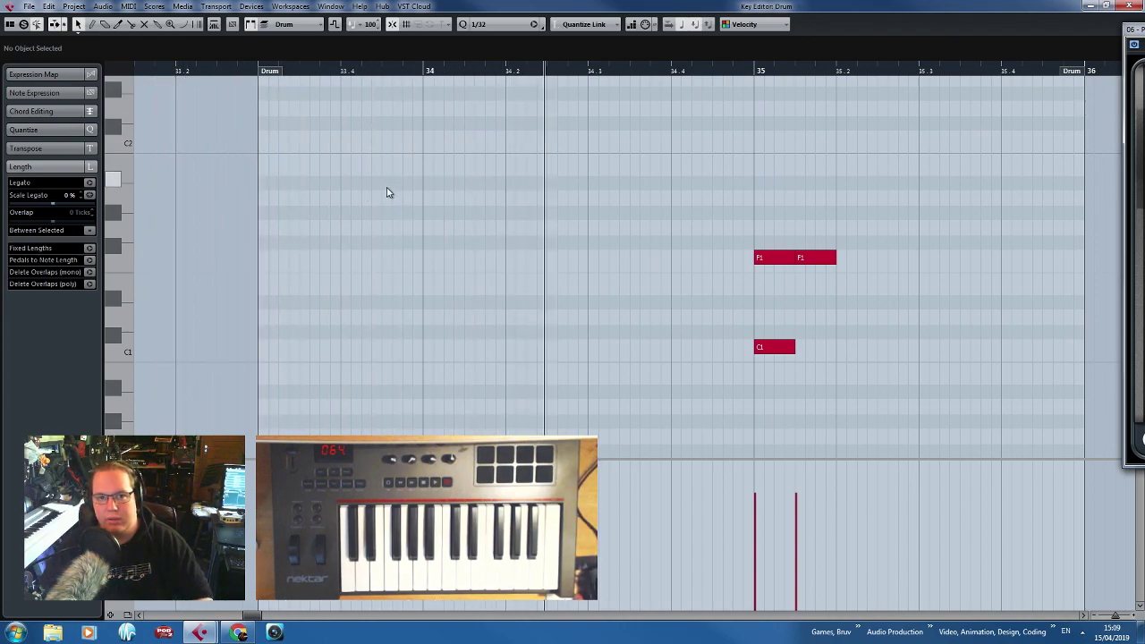
pyautogui.press('space')
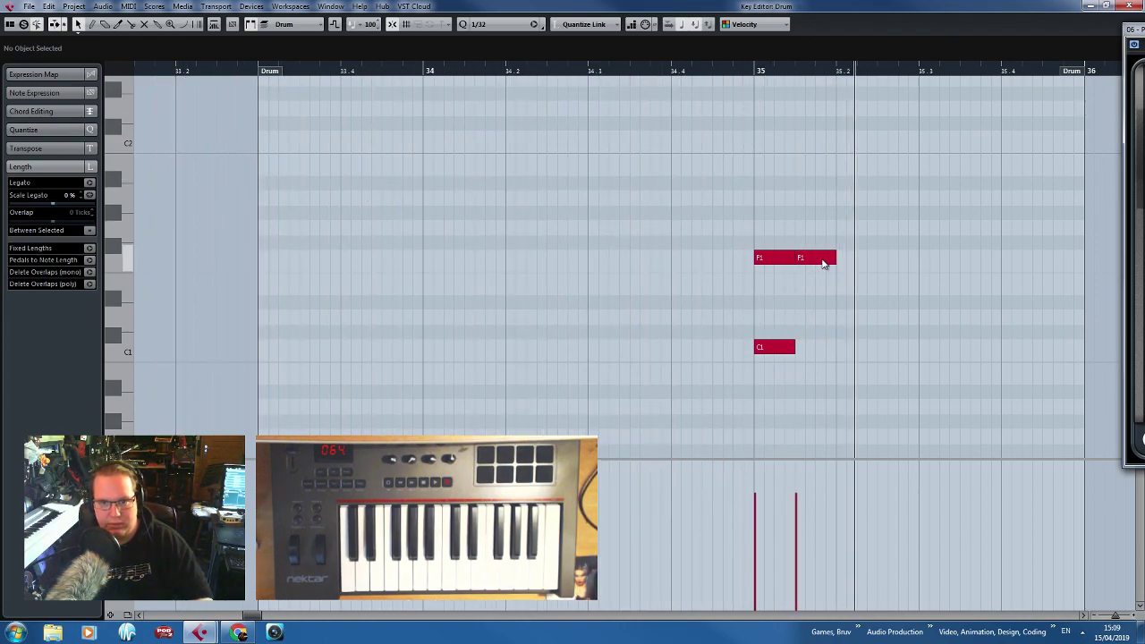
# Move the duplicated F1 to B1 at 34.2 and copy it as a second B1 before 34.3 and an A1 on 34.3.
pyautogui.moveTo(819, 260); pyautogui.dragTo(673, 231)
pyautogui.scroll(2, 542, 223)
pyautogui.hotkey('ctrl', 'd')
pyautogui.hotkey('ctrl', 'd')
pyautogui.click(535, 217)
pyautogui.moveTo(513, 179); pyautogui.dragTo(665, 168)
pyautogui.click(665, 168)
pyautogui.click(461, 80)
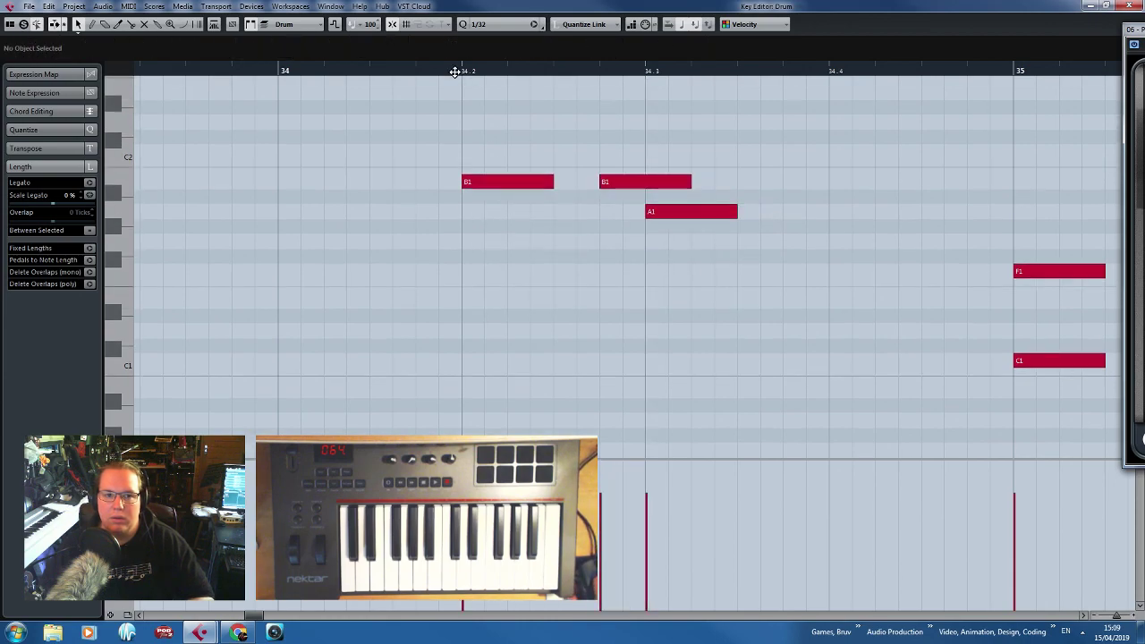
# Play the fill from 34.2 and move the second B1 note to 34.2.3.60.
pyautogui.click(456, 70)
pyautogui.press('space')
pyautogui.press('space')
pyautogui.click(449, 66)
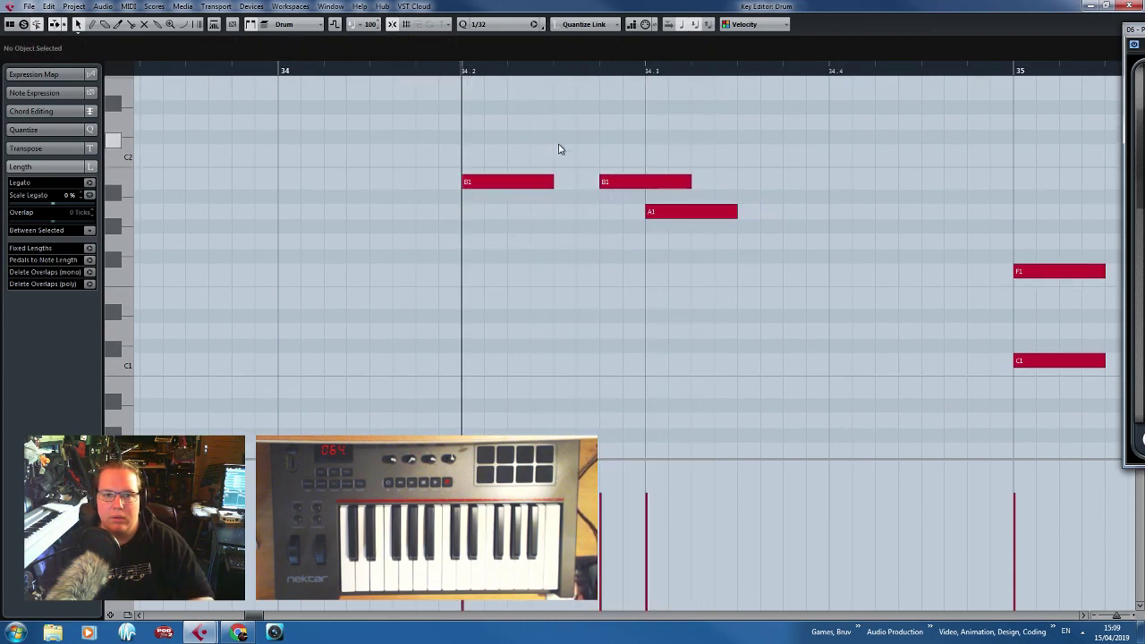
pyautogui.press('space')
pyautogui.press('space')
pyautogui.moveTo(609, 183); pyautogui.dragTo(646, 188)
pyautogui.click(448, 70)
pyautogui.press('space')
pyautogui.click(436, 70)
pyautogui.press('space')
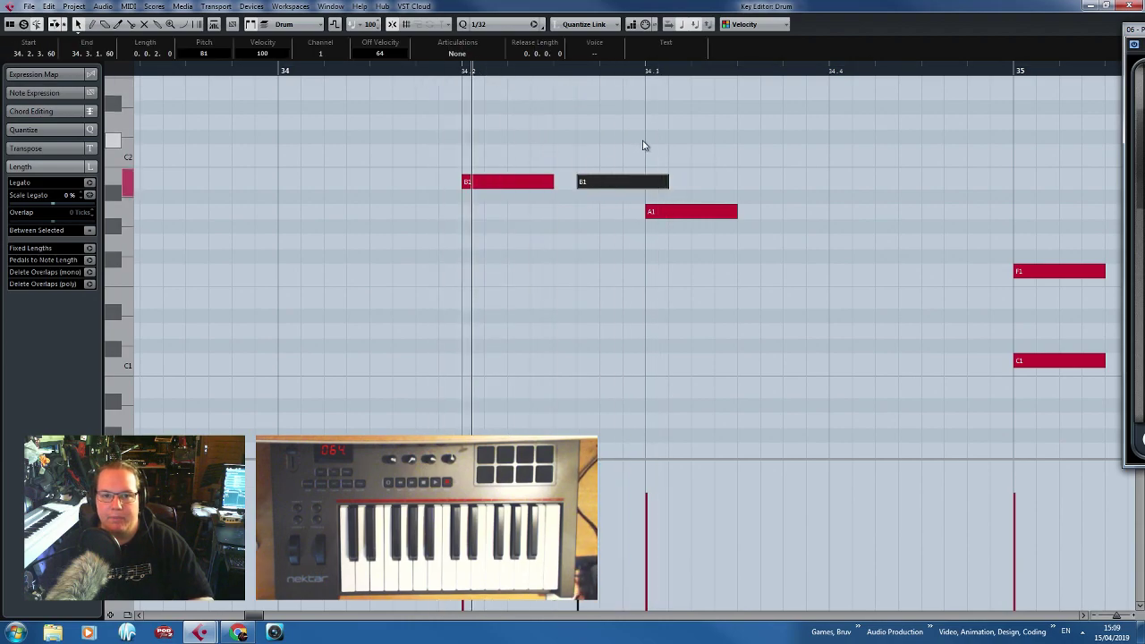
# Set the quantize grid to 1/8 Triplet and move the second B1 note to 34.2.3.80.
pyautogui.click(498, 25)
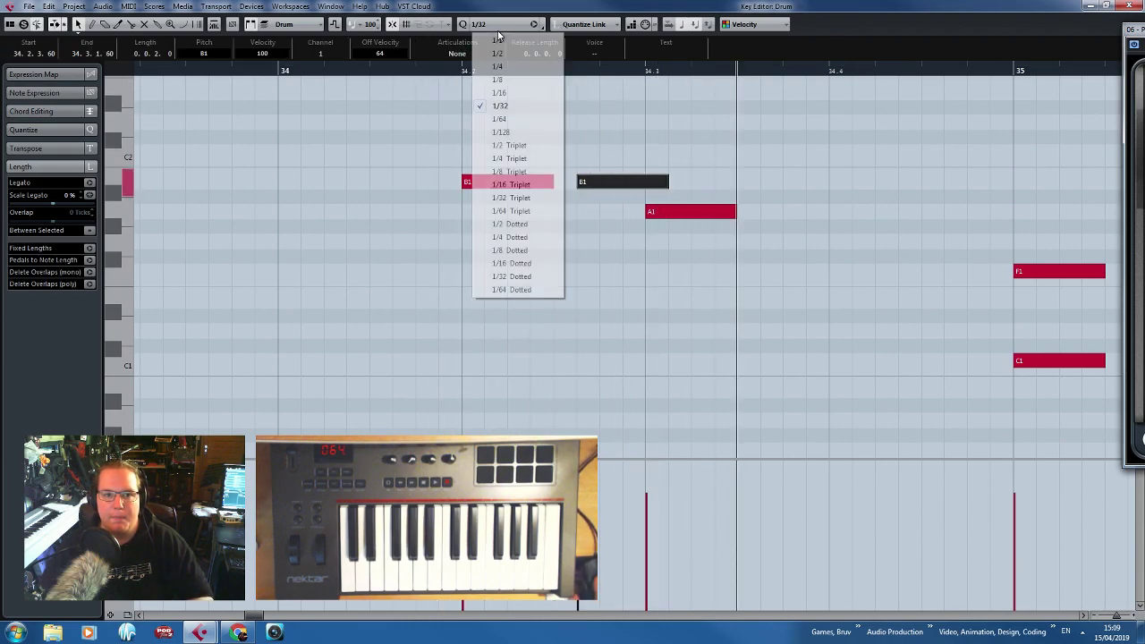
pyautogui.click(528, 170)
pyautogui.click(615, 185)
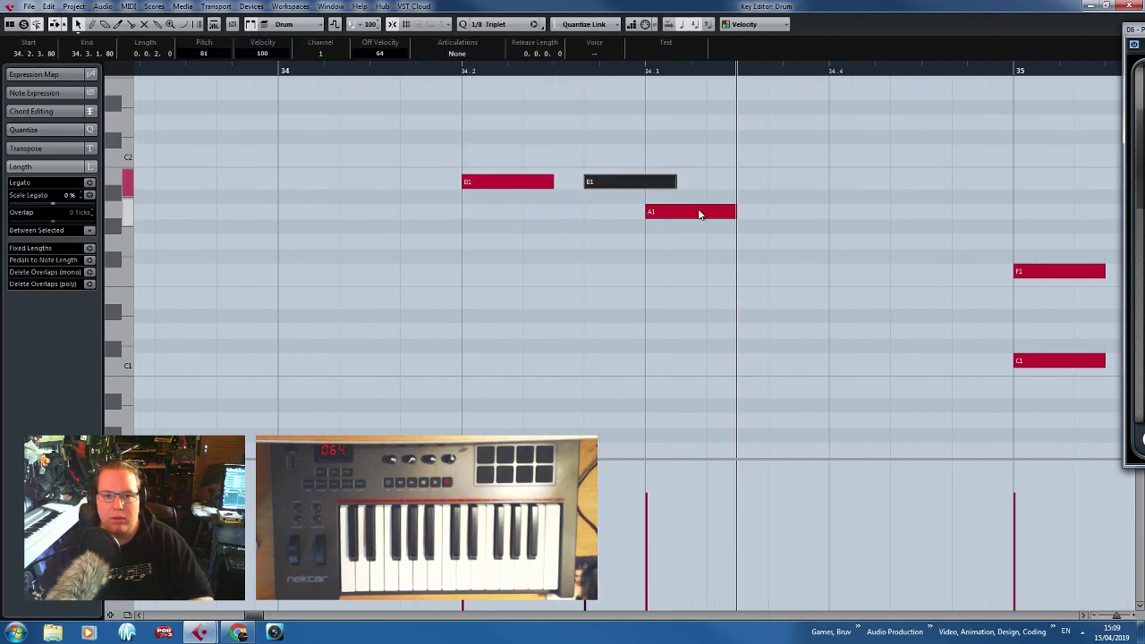
# Shorten both B1 notes and the A1 note to one 1/8-triplet length and play the fill.
pyautogui.moveTo(753, 263); pyautogui.dragTo(530, 158)
pyautogui.moveTo(551, 183); pyautogui.dragTo(523, 182)
pyautogui.click(505, 150)
pyautogui.click(455, 71)
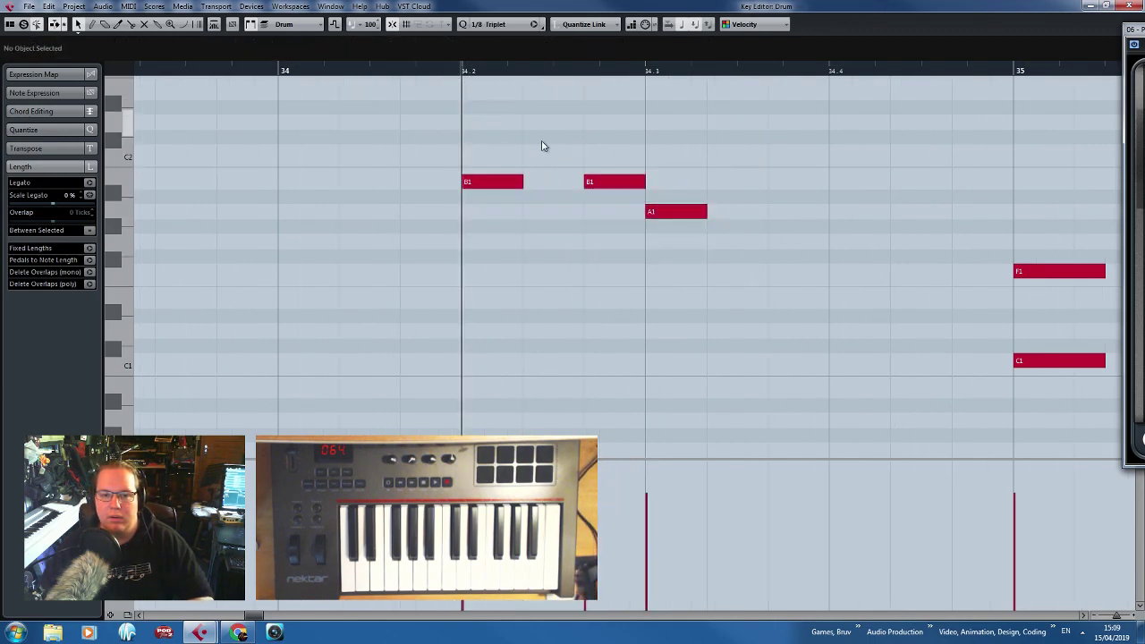
pyautogui.press('space')
pyautogui.press('space')
# Duplicate the A1 note to 34.3.3.80 and add a further copy on G1 at 34.4.
pyautogui.moveTo(724, 278); pyautogui.dragTo(659, 182)
pyautogui.hotkey('ctrl', 'd')
pyautogui.moveTo(750, 216); pyautogui.dragTo(785, 229)
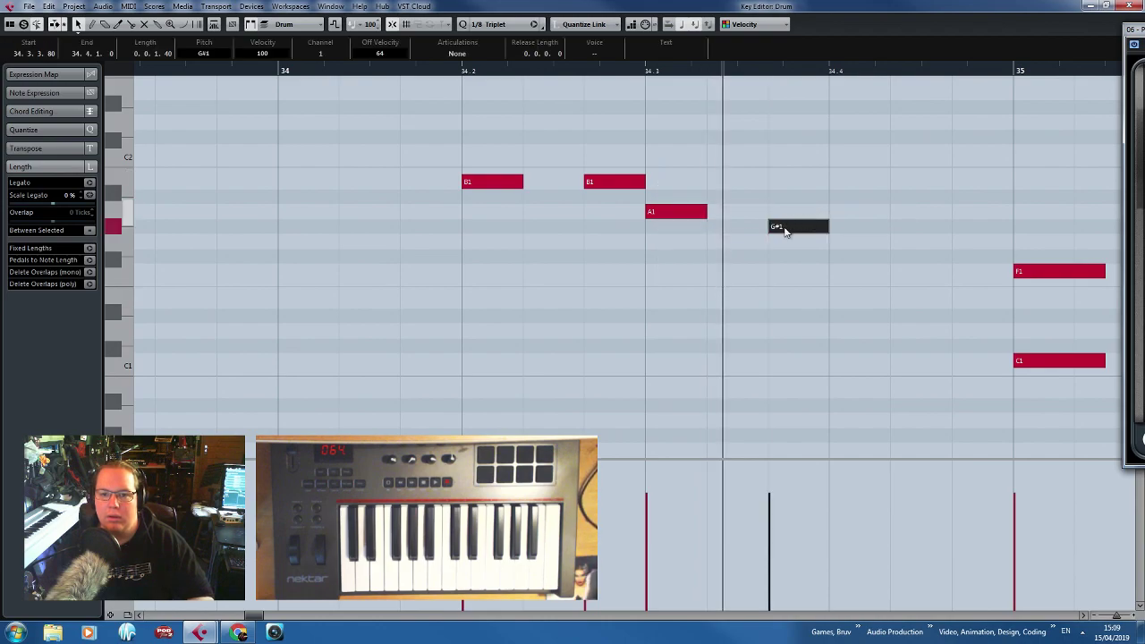
pyautogui.hotkey('ctrl', 'd')
pyautogui.moveTo(859, 215); pyautogui.dragTo(862, 243)
# Duplicate the five fill notes two semitones lower to double each hit, and offset the paired note starts by a few ticks.
pyautogui.moveTo(885, 293); pyautogui.dragTo(460, 109)
pyautogui.hotkey('ctrl', 'd')
pyautogui.moveTo(903, 184); pyautogui.dragTo(460, 213)
pyautogui.click(464, 184)
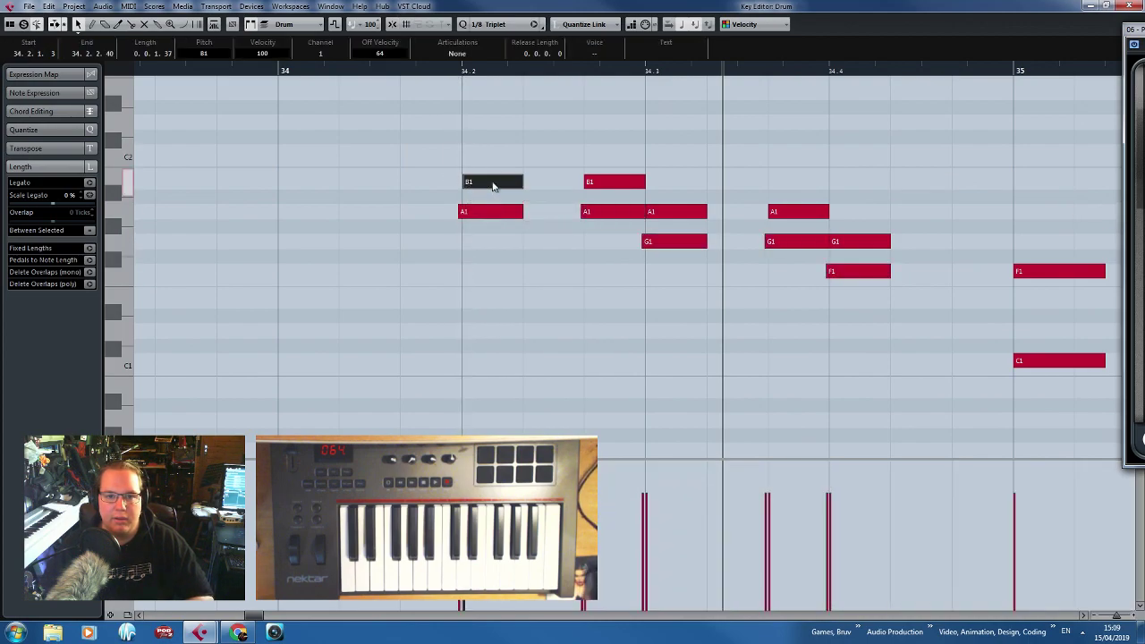
pyautogui.moveTo(582, 184); pyautogui.dragTo(586, 215)
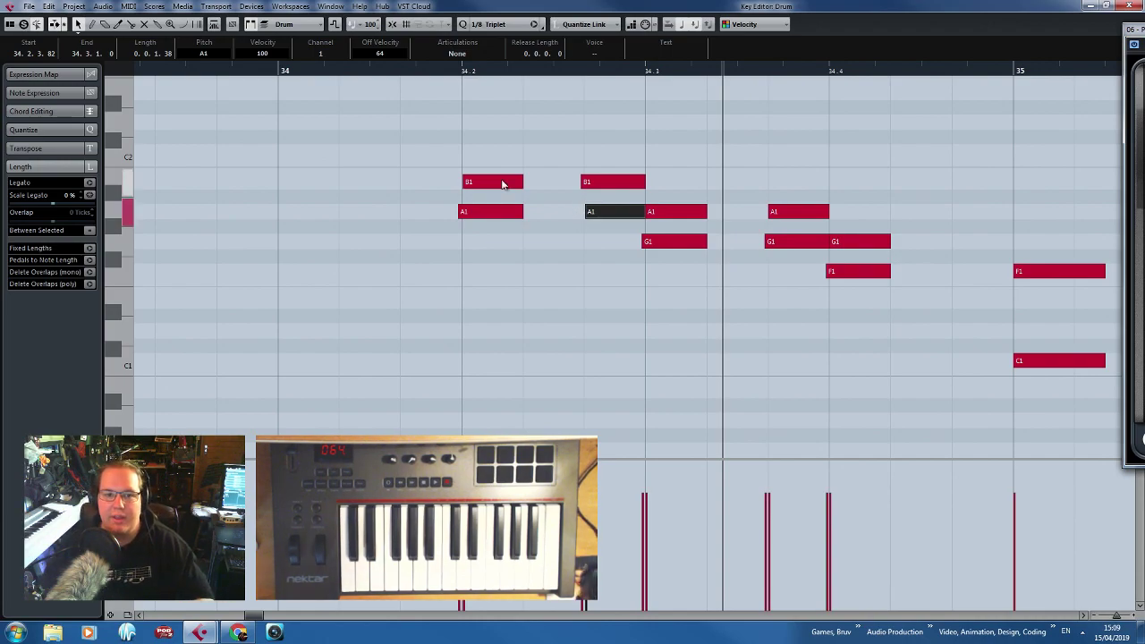
# Shorten the ends of all ten fill notes slightly and play the doubled fill.
pyautogui.moveTo(498, 170); pyautogui.dragTo(552, 189)
pyautogui.moveTo(481, 153); pyautogui.dragTo(907, 317)
pyautogui.moveTo(889, 271); pyautogui.dragTo(880, 271)
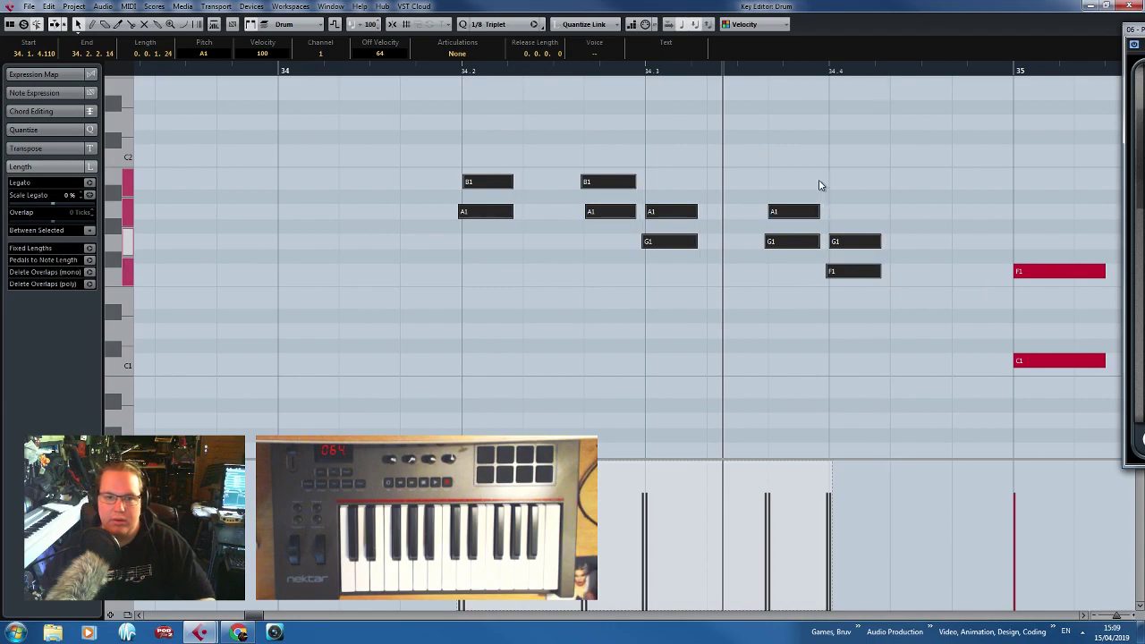
pyautogui.click(820, 186)
pyautogui.press('space')
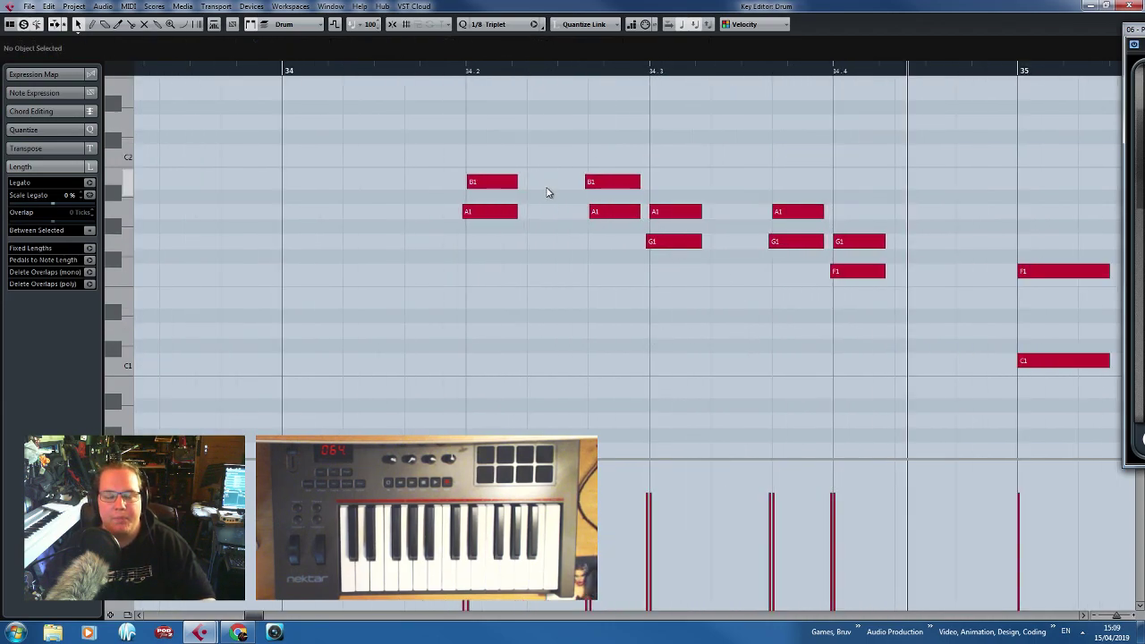
# Lower the A1 notes of the first two hits to G1 and the fourth hit's G1 to F1.
pyautogui.click(492, 211)
pyautogui.moveTo(486, 183)
pyautogui.mouseDown()
pyautogui.moveTo(486, 152)
pyautogui.moveTo(486, 183)
pyautogui.mouseUp()
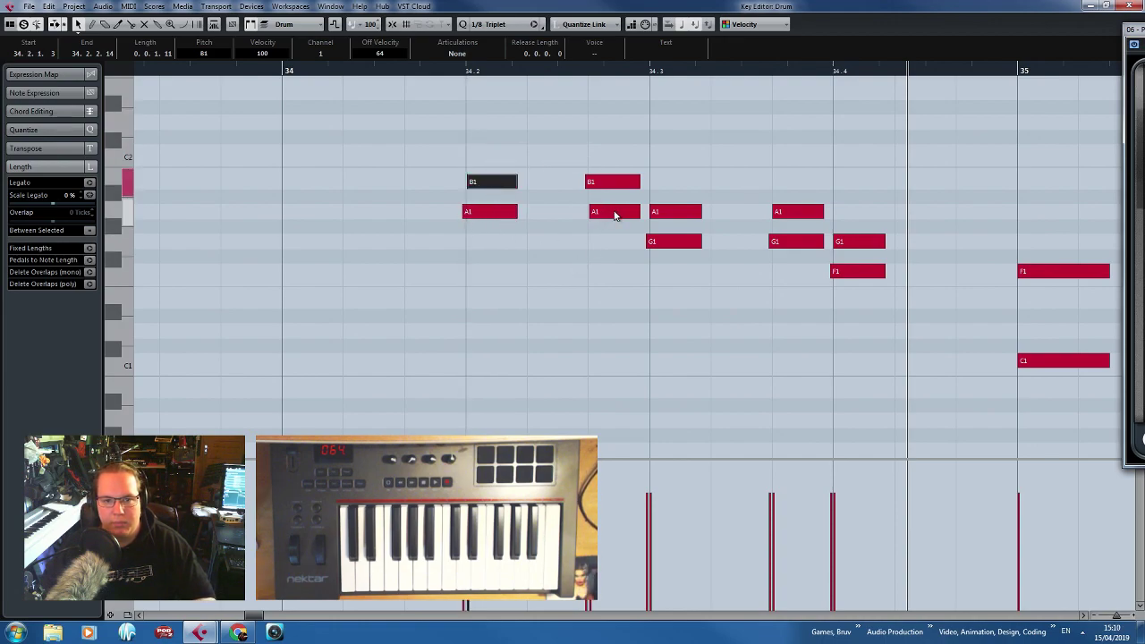
pyautogui.moveTo(615, 215); pyautogui.dragTo(616, 240)
pyautogui.moveTo(504, 215); pyautogui.dragTo(503, 246)
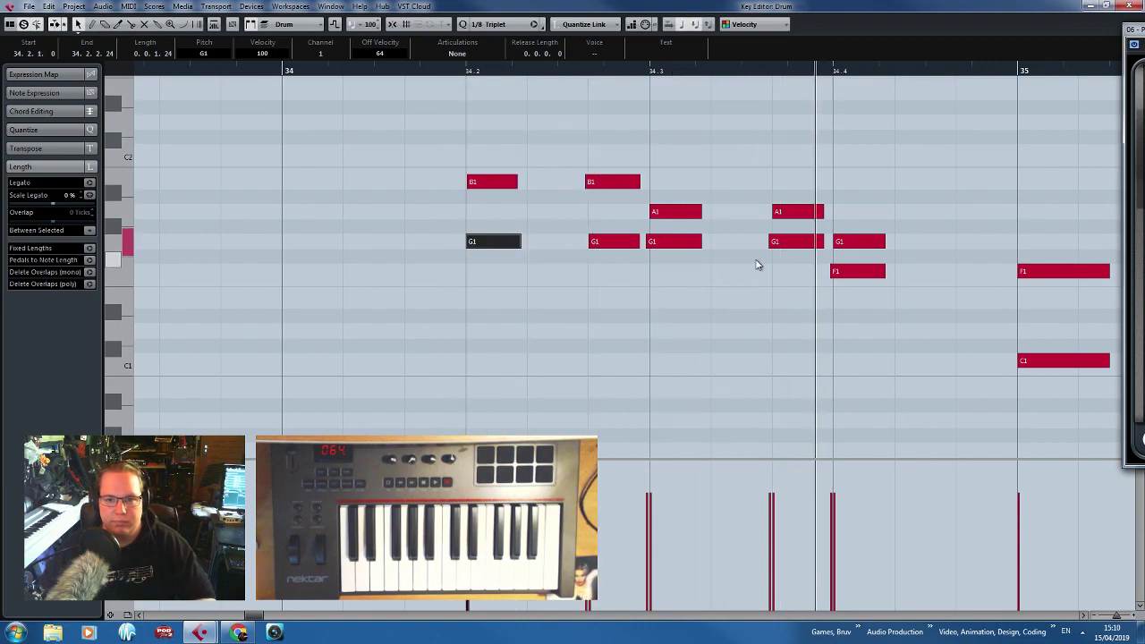
pyautogui.click(785, 245)
pyautogui.moveTo(786, 263); pyautogui.dragTo(789, 274)
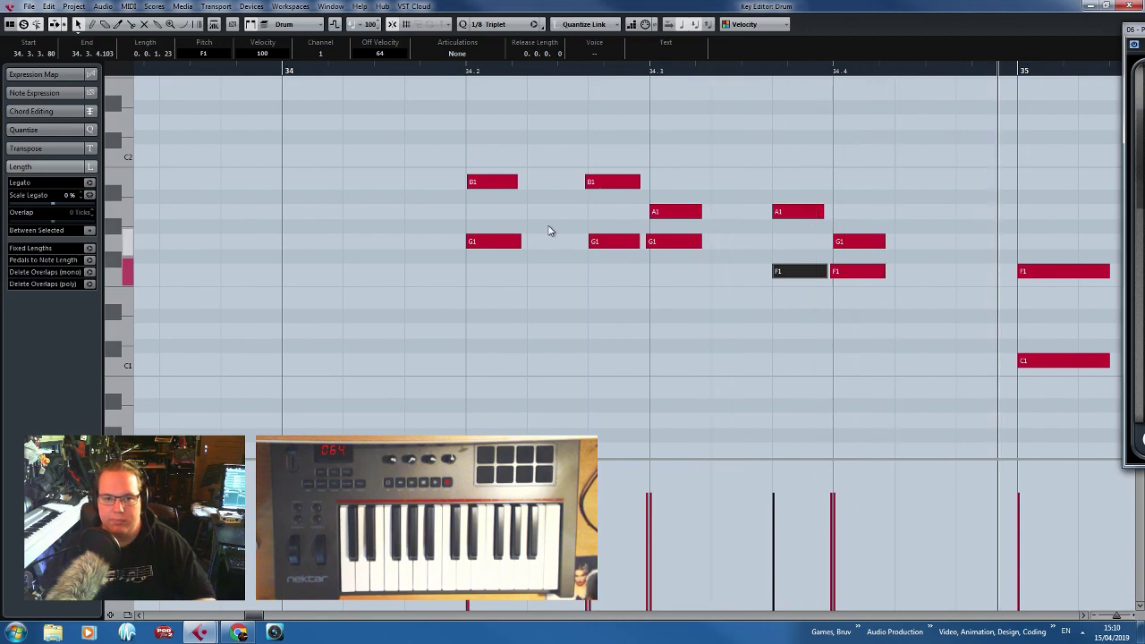
# Return the first hit's G1 to A1, stagger the paired note starts, and vary the velocities between hits, with the fourth hit's F1 at 90.
pyautogui.moveTo(475, 241); pyautogui.dragTo(473, 215)
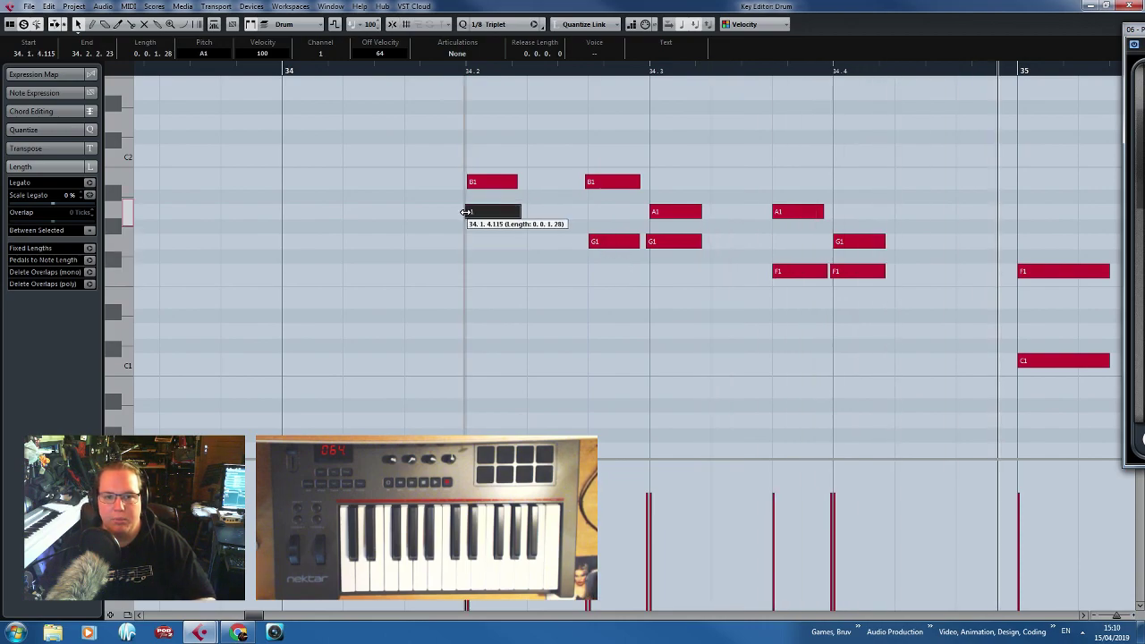
pyautogui.moveTo(655, 212); pyautogui.dragTo(656, 241)
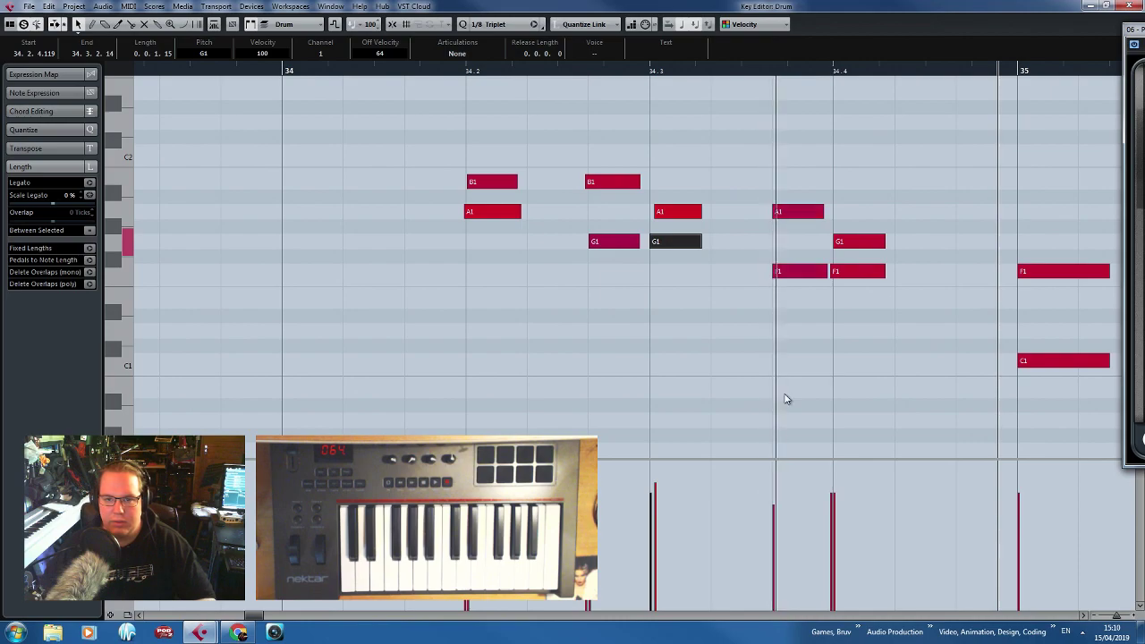
pyautogui.moveTo(775, 277); pyautogui.dragTo(780, 278)
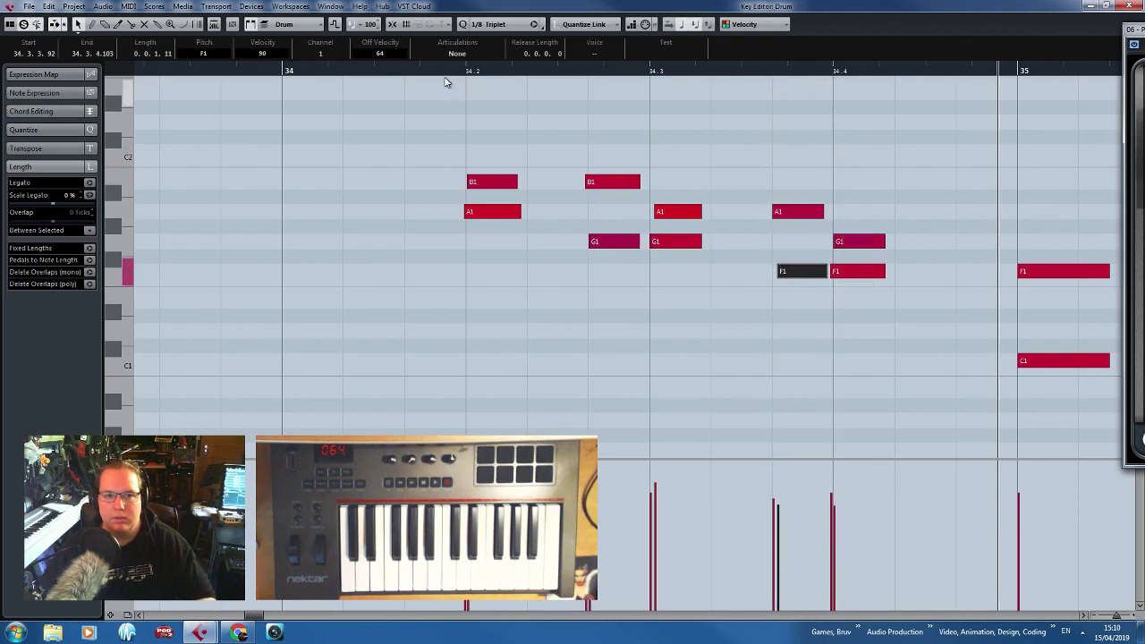
pyautogui.click(477, 185)
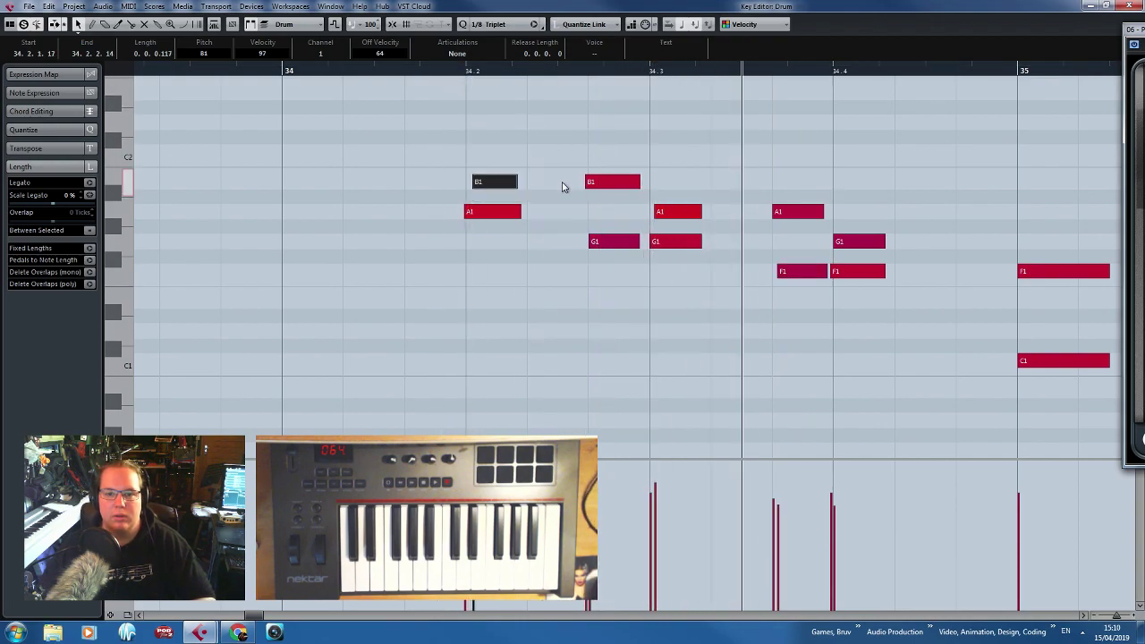
# Move all ten fill notes one beat earlier to start at 34.1.1.0 and play them within the full arrangement.
pyautogui.scroll(-3, 563, 183)
pyautogui.moveTo(663, 135); pyautogui.dragTo(535, 305)
pyautogui.scroll(3, 608, 295)
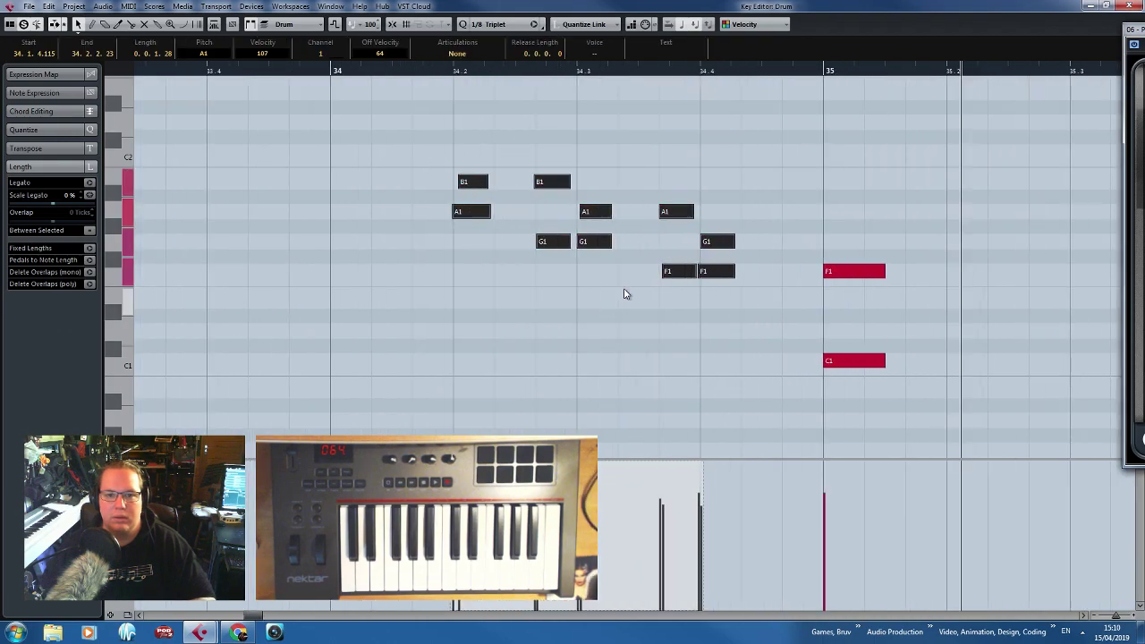
pyautogui.scroll(-2, 403, 161)
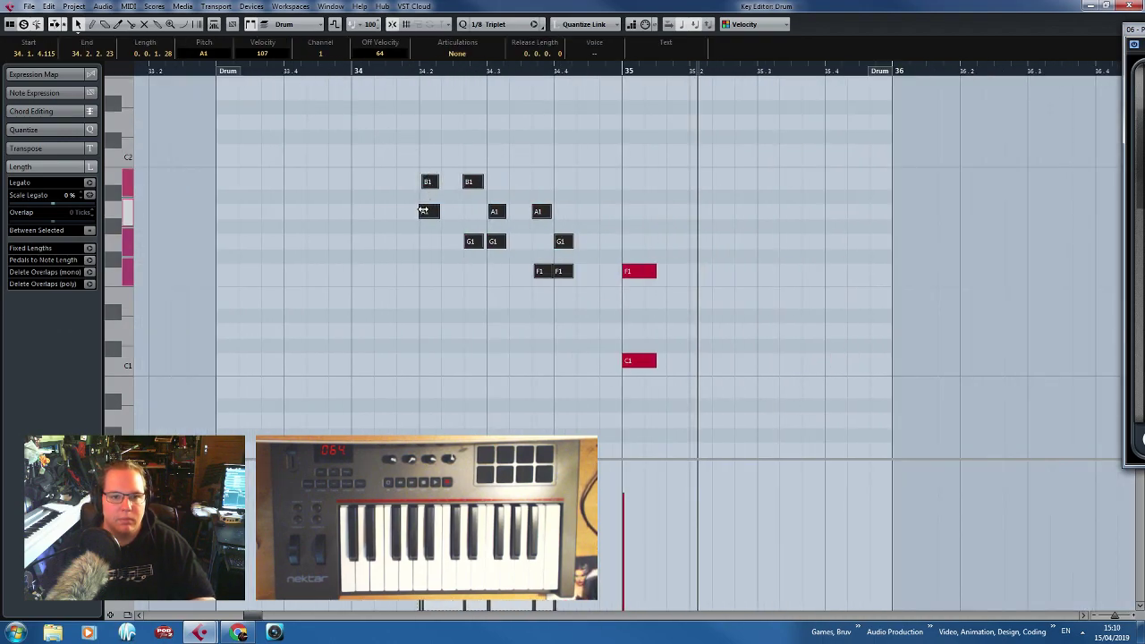
pyautogui.hotkey('ctrl', 'Left')
pyautogui.hotkey('ctrl', 'Left')
pyautogui.hotkey('ctrl', 'Left')
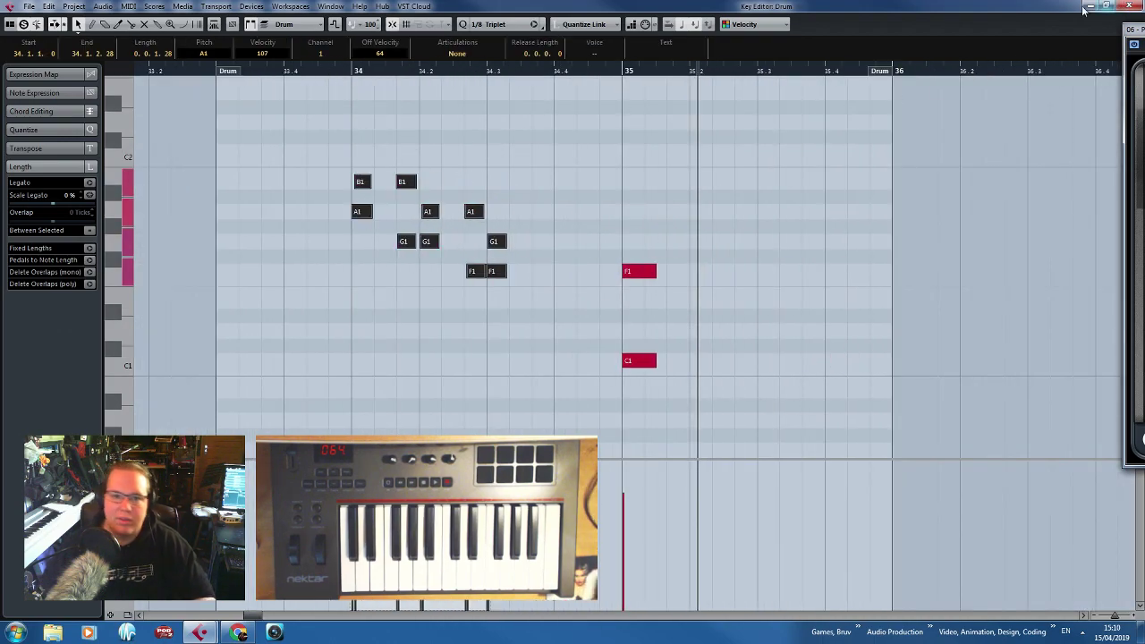
pyautogui.click(1116, 11)
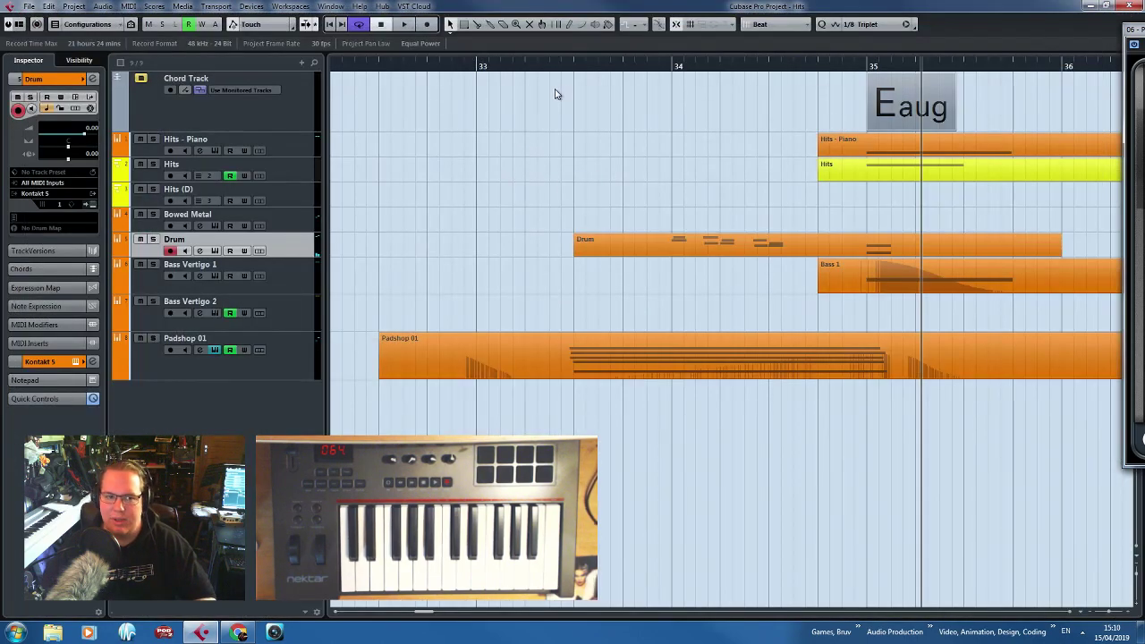
pyautogui.click(571, 68)
pyautogui.press('space')
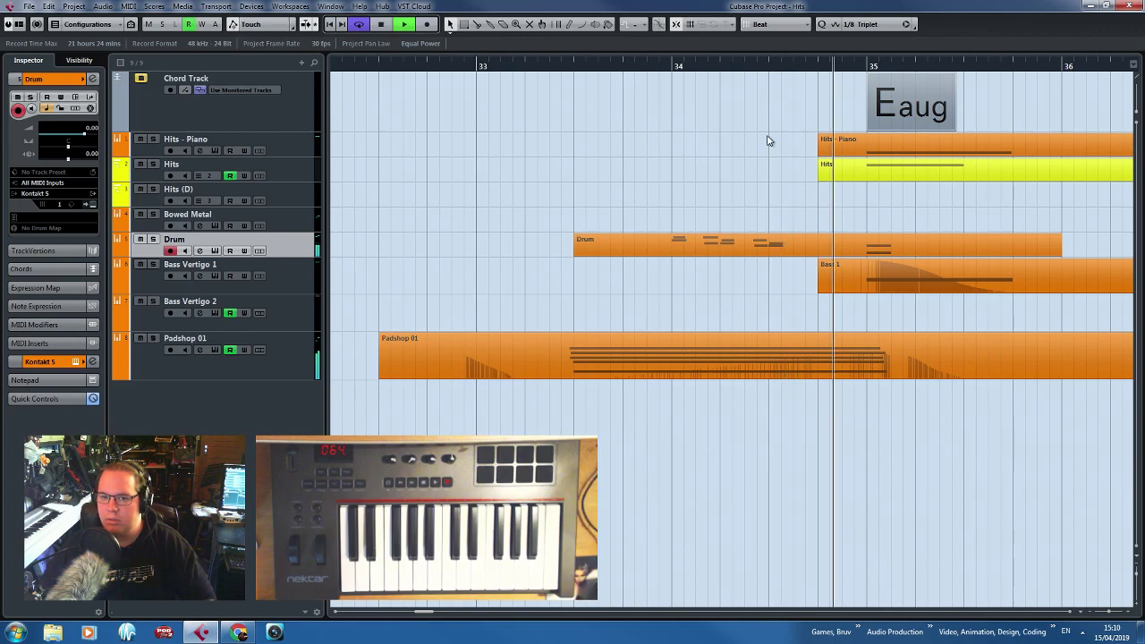
# Reopen the Drum part, move the ten fill notes to start at 34.2.1.4, and play the lead-in back in the project.
pyautogui.doubleClick(763, 244)
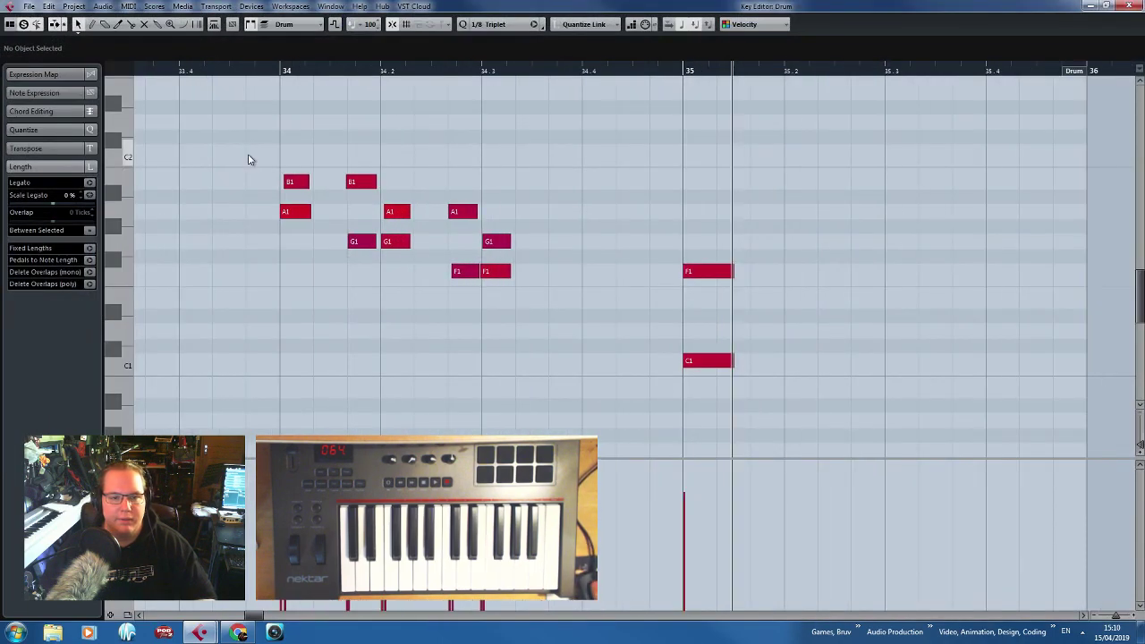
pyautogui.moveTo(592, 271); pyautogui.dragTo(597, 272)
pyautogui.scroll(-2, 596, 273)
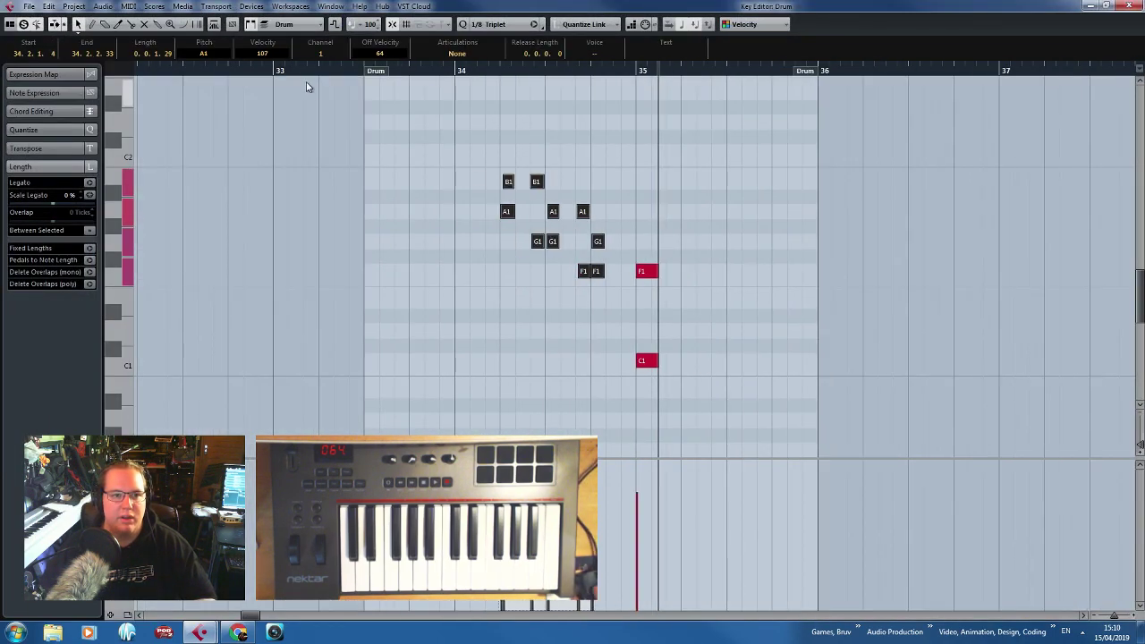
pyautogui.click(313, 72)
pyautogui.press('space')
pyautogui.scroll(2, 405, 176)
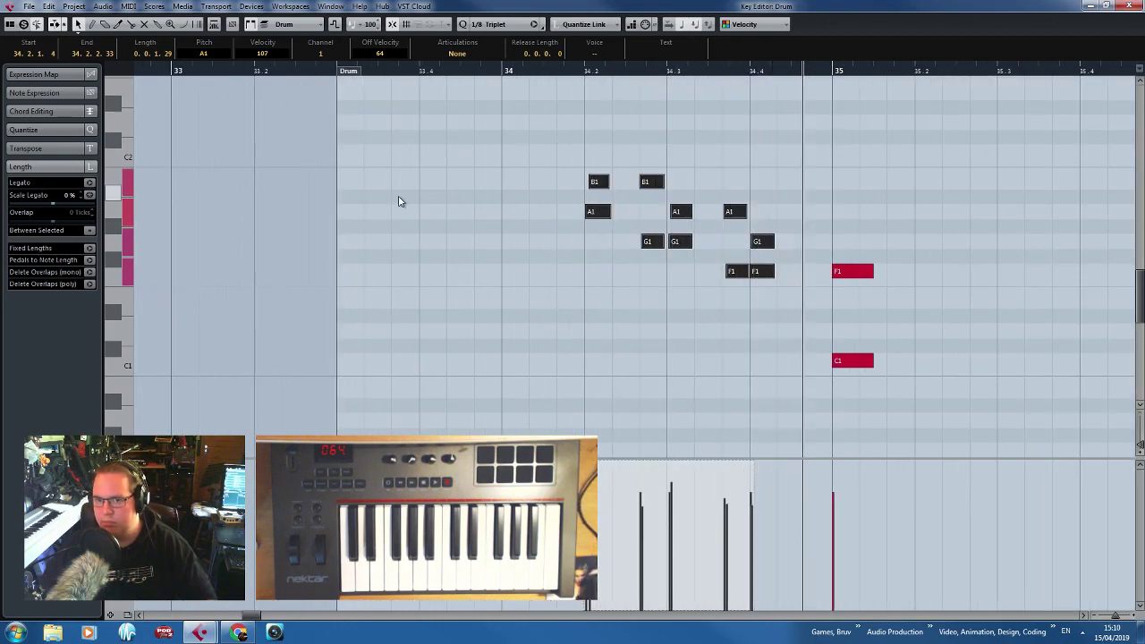
pyautogui.press('Return')
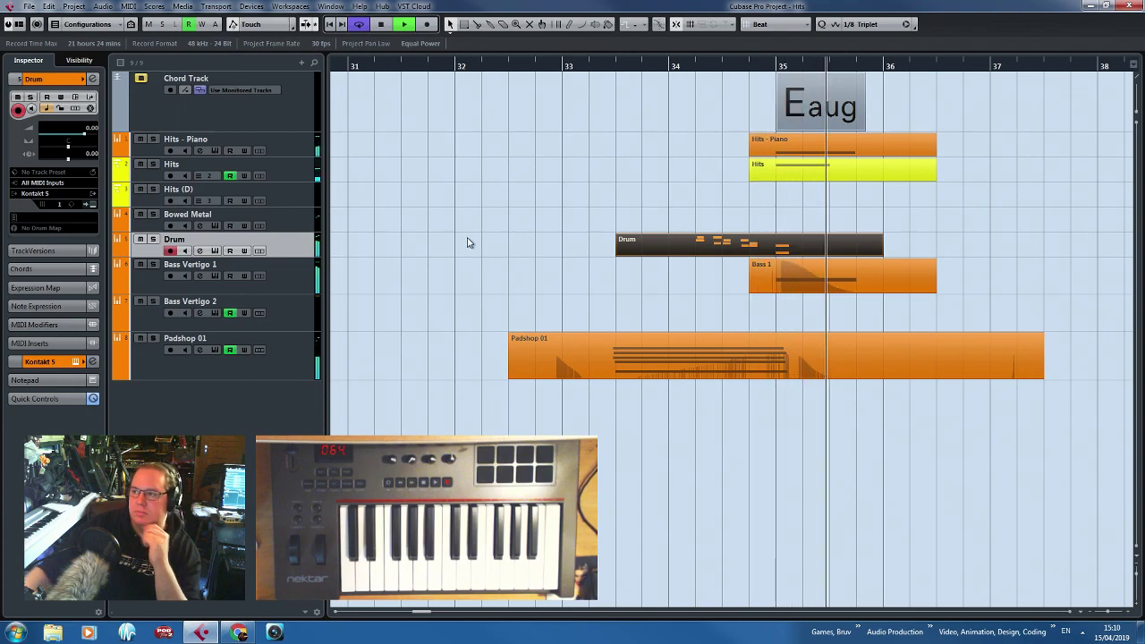
# Reopen the Drum part, align the first A1 note to 34.2, delete both B1 notes, and move the first G1 to 34.2.2.40.
pyautogui.doubleClick(701, 237)
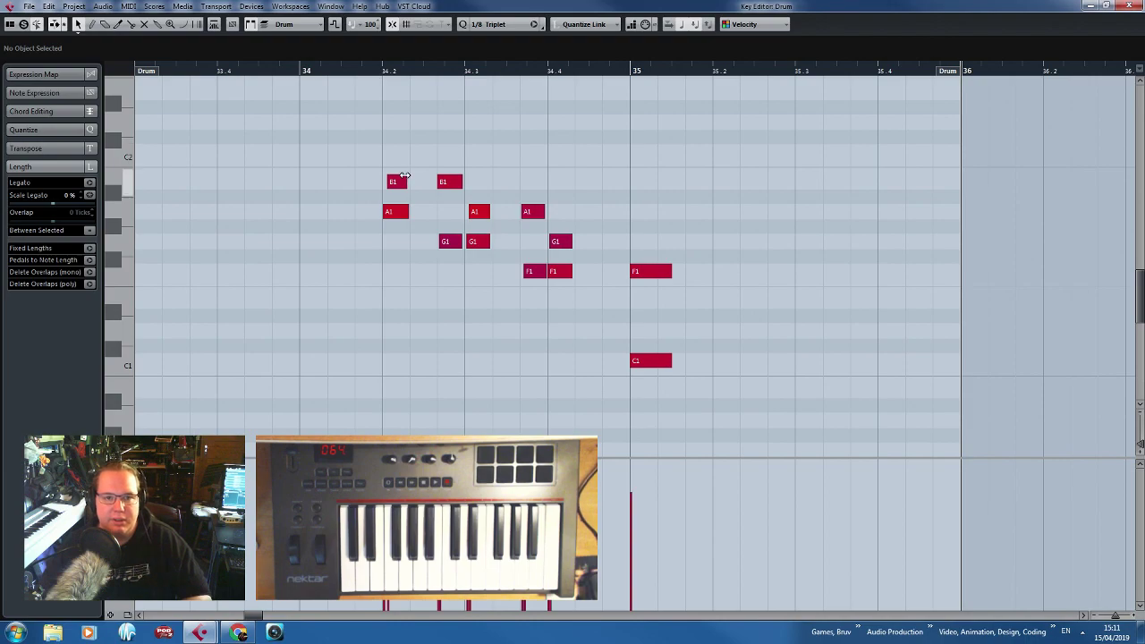
pyautogui.scroll(2, 404, 176)
pyautogui.click(366, 183)
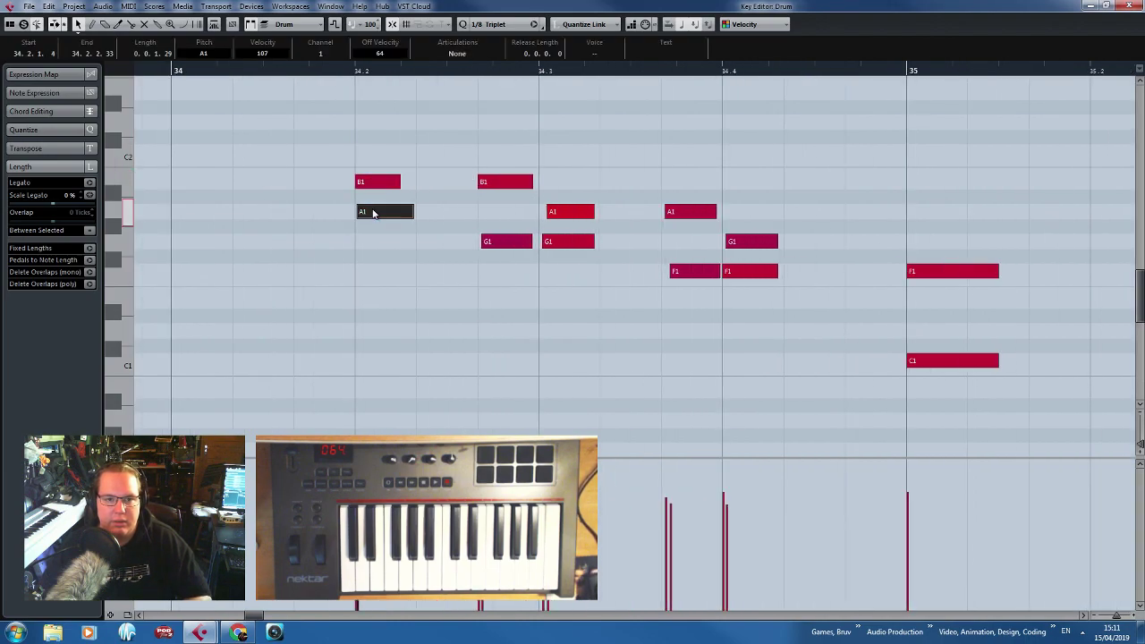
pyautogui.moveTo(491, 242); pyautogui.dragTo(430, 227)
pyautogui.moveTo(372, 139); pyautogui.dragTo(496, 190)
pyautogui.press('Delete')
pyautogui.click(434, 229)
pyautogui.moveTo(434, 231); pyautogui.dragTo(434, 245)
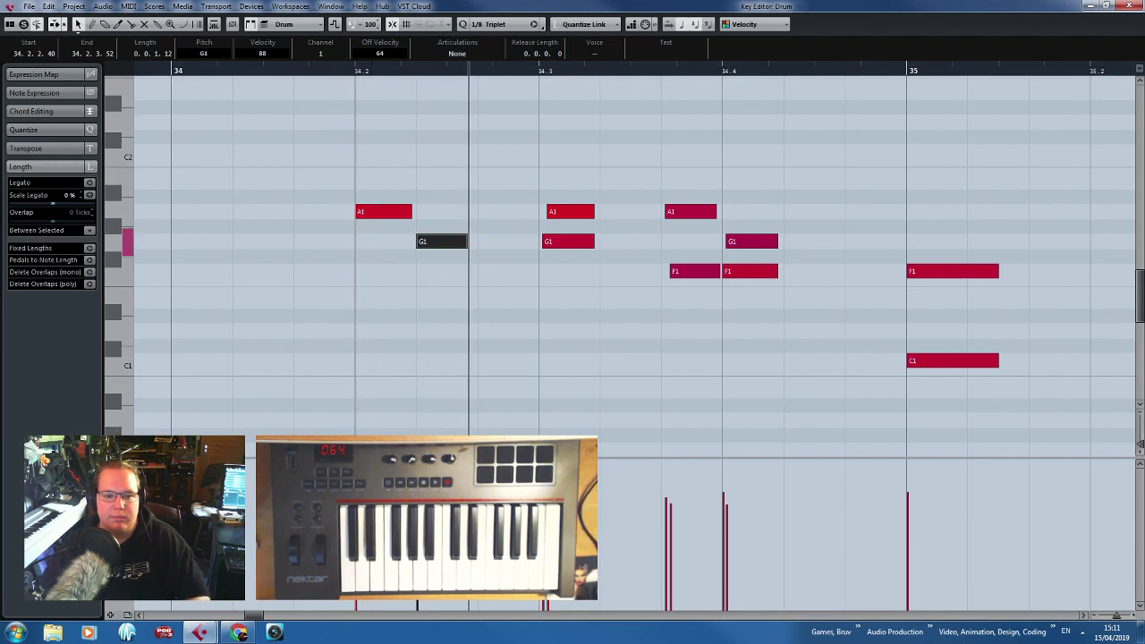
# Quantize the second G1 to 34.3, move its A1 partner to 34.3.2.40, quantize the F1, and delete the three remaining paired fill notes.
pyautogui.click(568, 242)
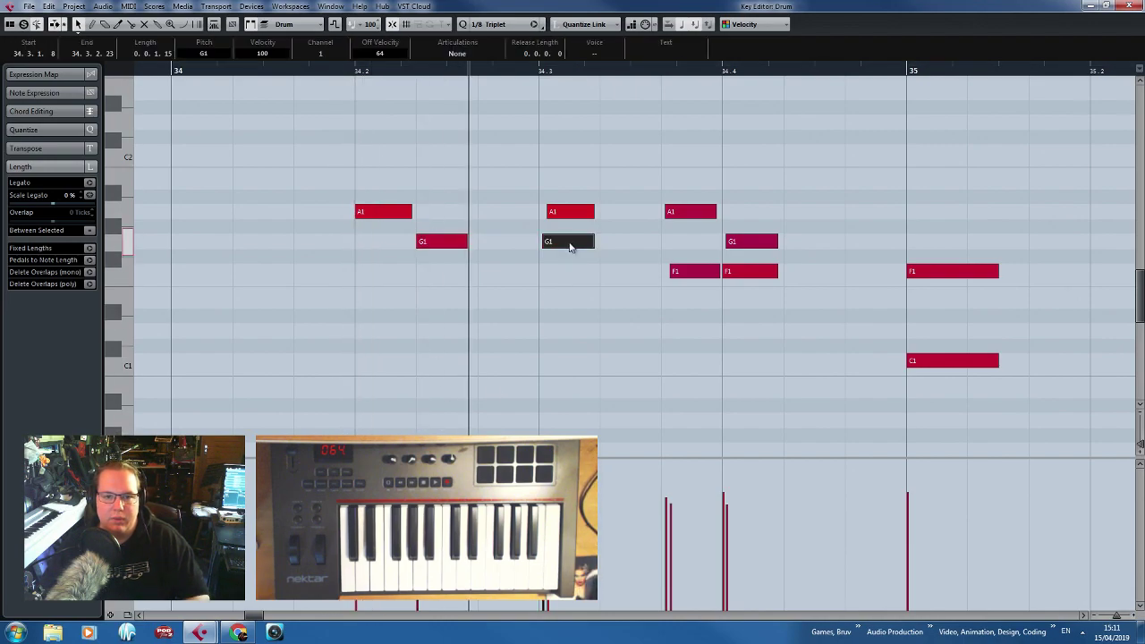
pyautogui.press('q')
pyautogui.moveTo(568, 222); pyautogui.dragTo(606, 221)
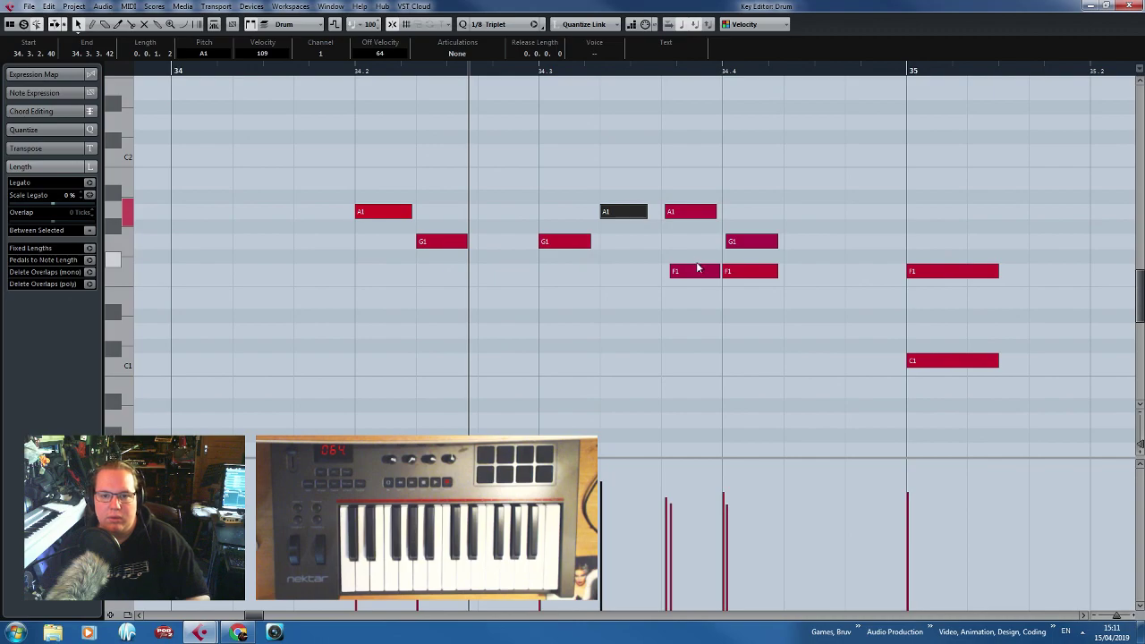
pyautogui.click(685, 271)
pyautogui.press('q')
pyautogui.moveTo(791, 317); pyautogui.dragTo(763, 246)
pyautogui.press('Delete')
pyautogui.press('Delete')
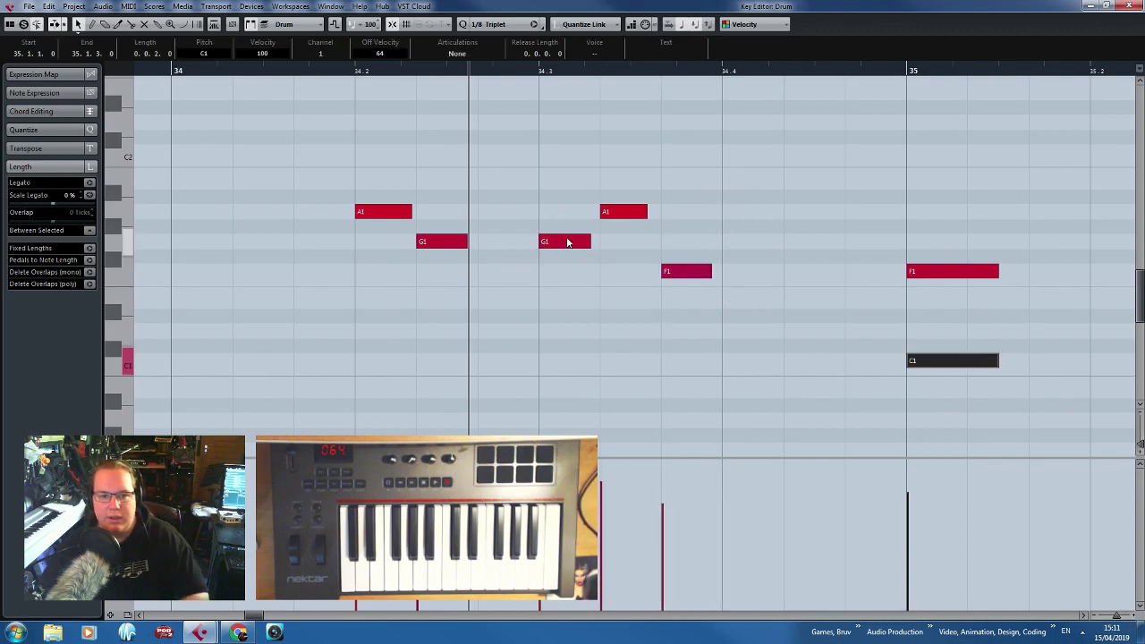
# Shift the second A1 and the fill's F1 one eighth-triplet later, with F1 starting at 34.4, and play the fill.
pyautogui.moveTo(638, 206); pyautogui.dragTo(683, 211)
pyautogui.moveTo(685, 271); pyautogui.dragTo(737, 274)
pyautogui.click(351, 82)
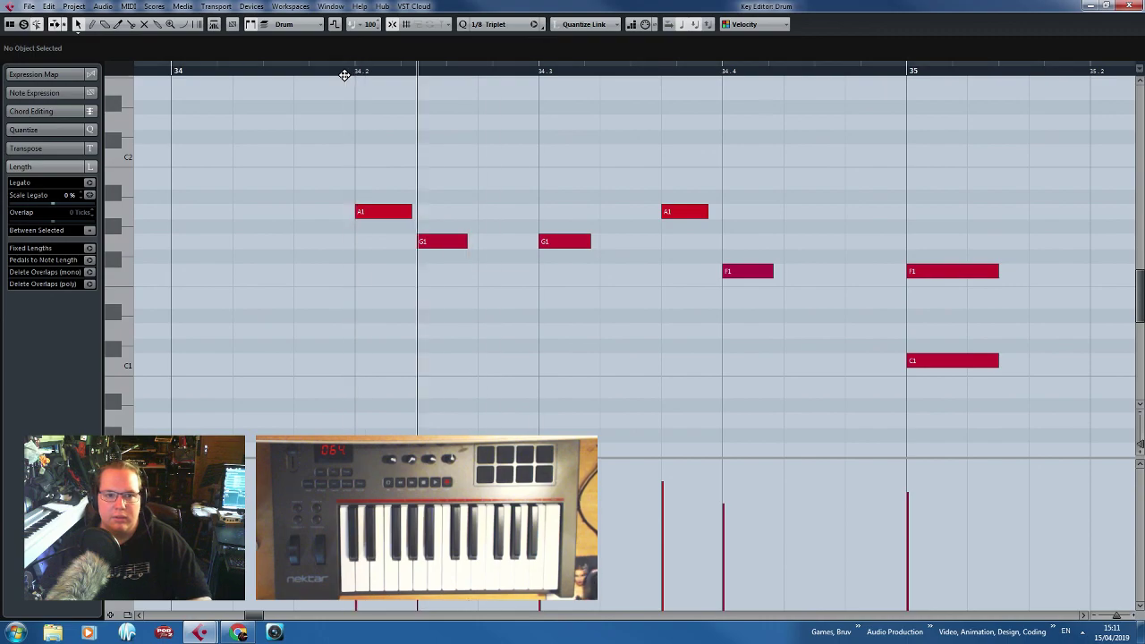
pyautogui.press('g')
pyautogui.press('g')
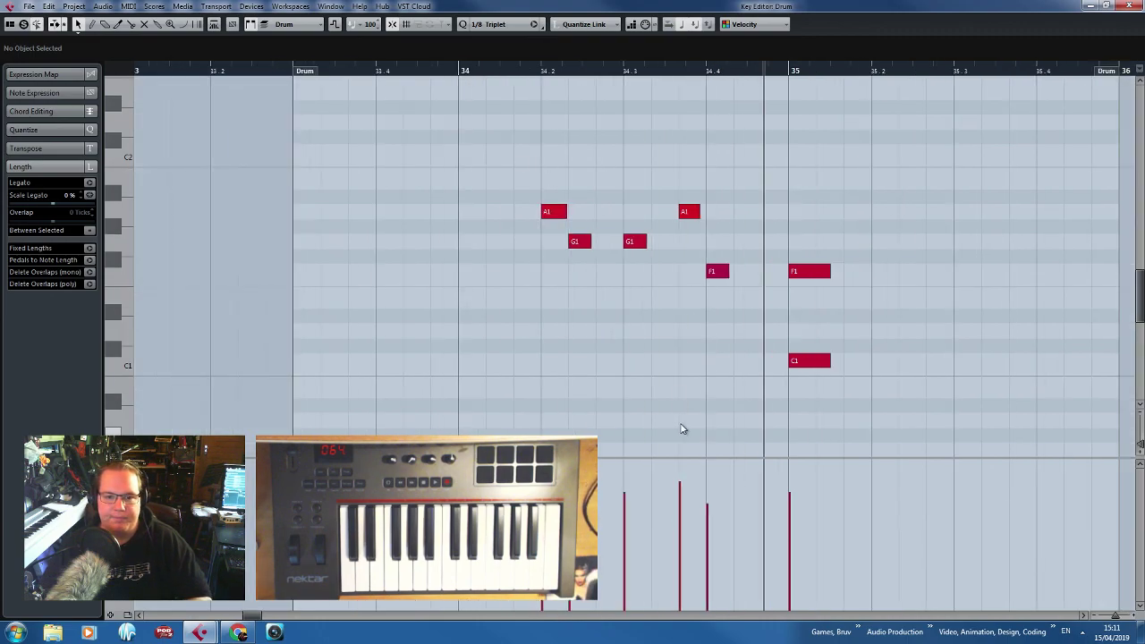
# Lower the velocities of all the drum notes together and play the fill from 34.2.
pyautogui.moveTo(447, 166); pyautogui.dragTo(758, 426)
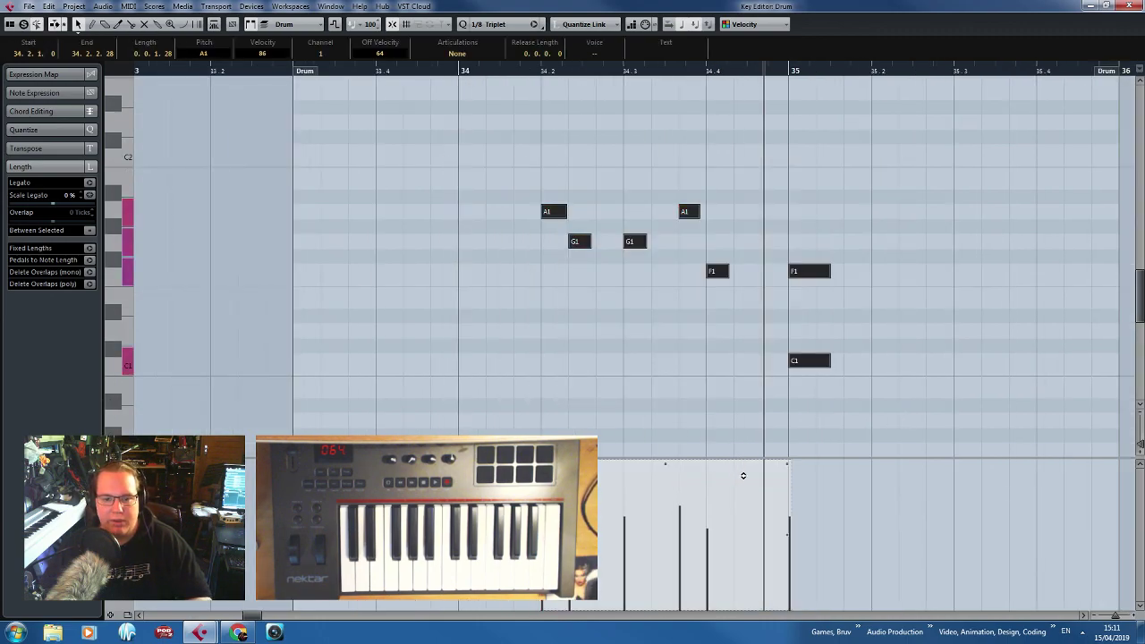
pyautogui.click(739, 454)
pyautogui.click(540, 70)
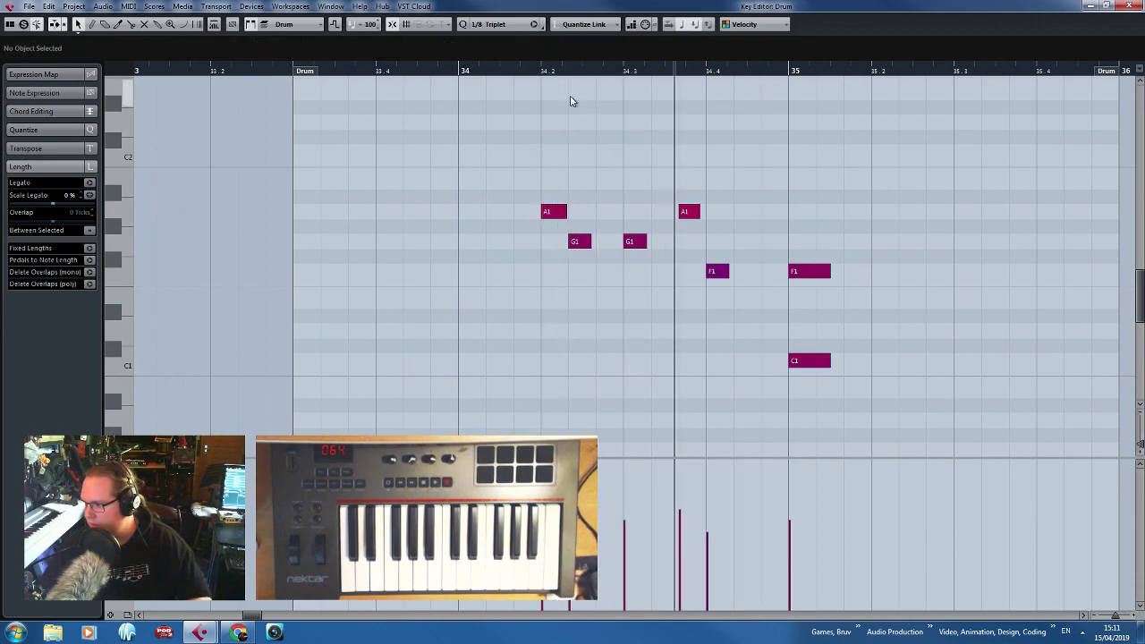
# Move the five fill notes one eighth-triplet later to start at 34.2.2.40 and play them into the bar 35 hit.
pyautogui.moveTo(468, 113); pyautogui.dragTo(745, 283)
pyautogui.click(739, 161)
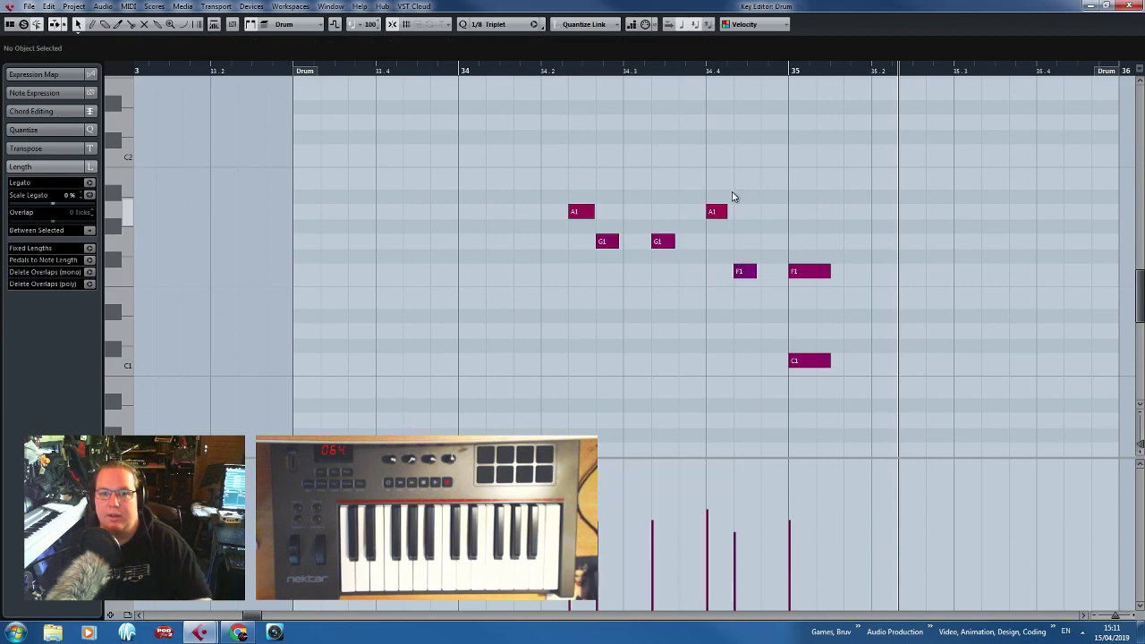
pyautogui.click(556, 70)
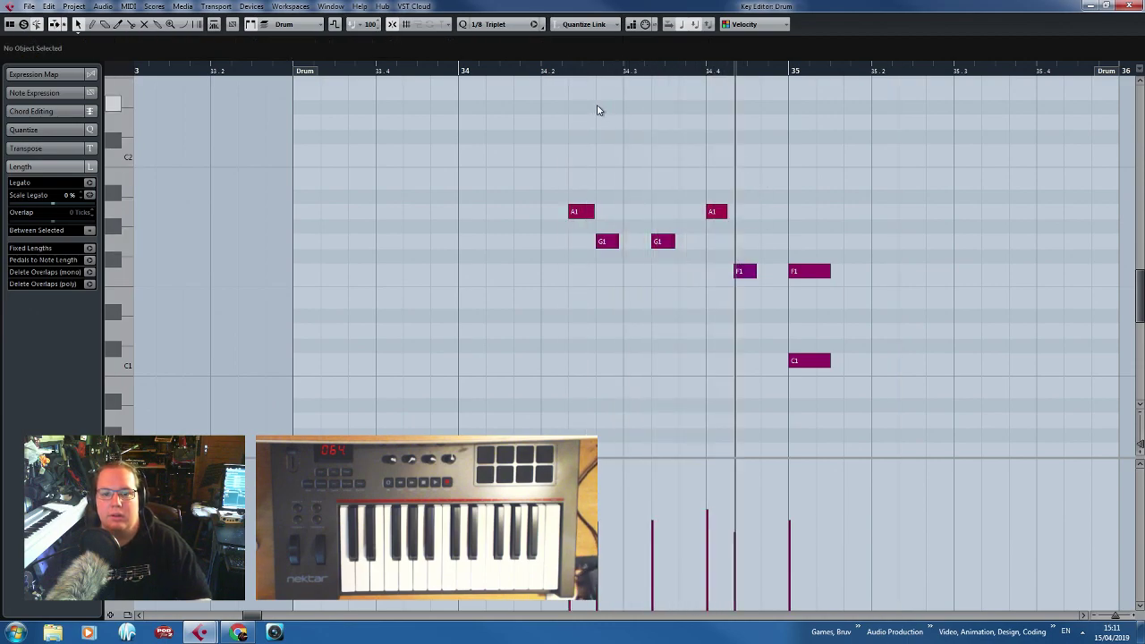
pyautogui.scroll(-2, 699, 317)
pyautogui.scroll(-1, 699, 317)
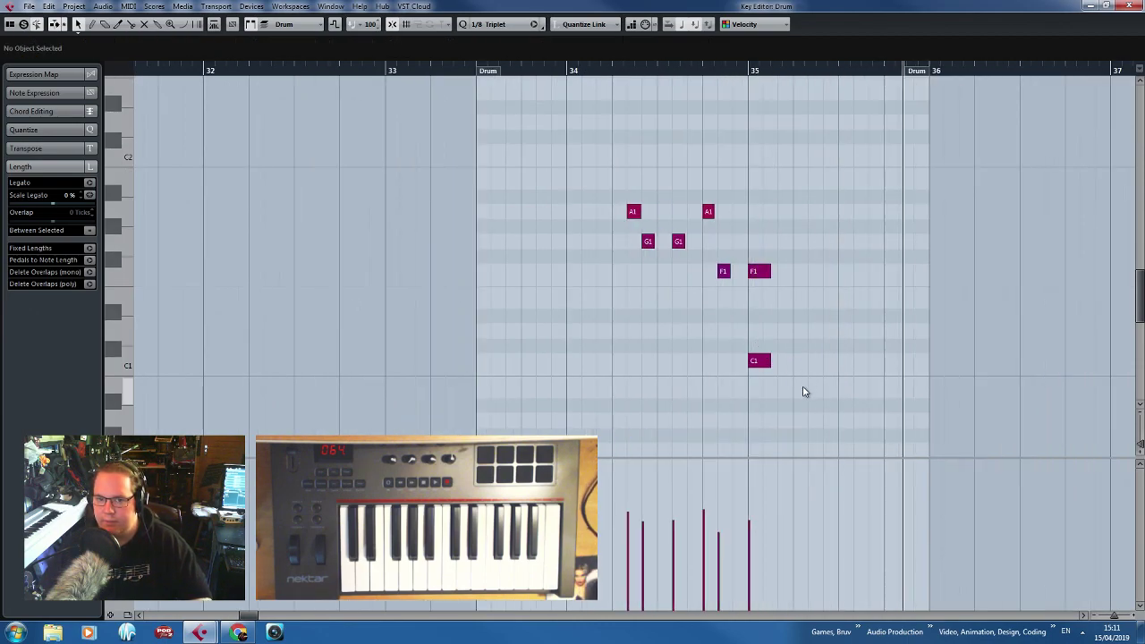
# Close the Drum part and play the revised fill within the full arrangement.
pyautogui.click(754, 360)
pyautogui.click(1129, 5)
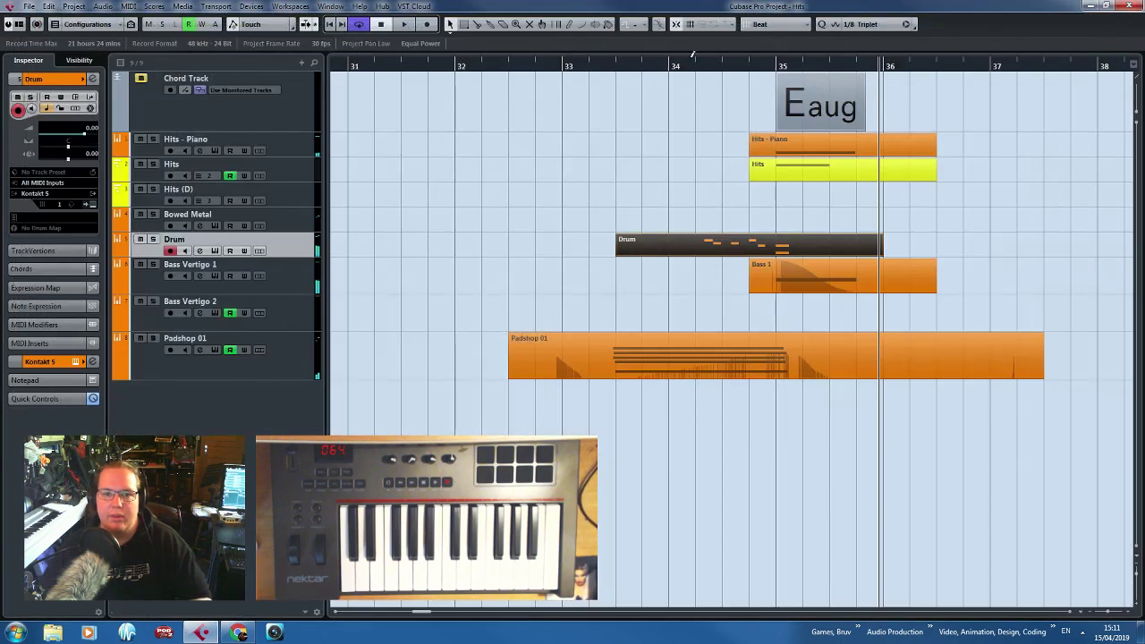
pyautogui.scroll(3, 659, 187)
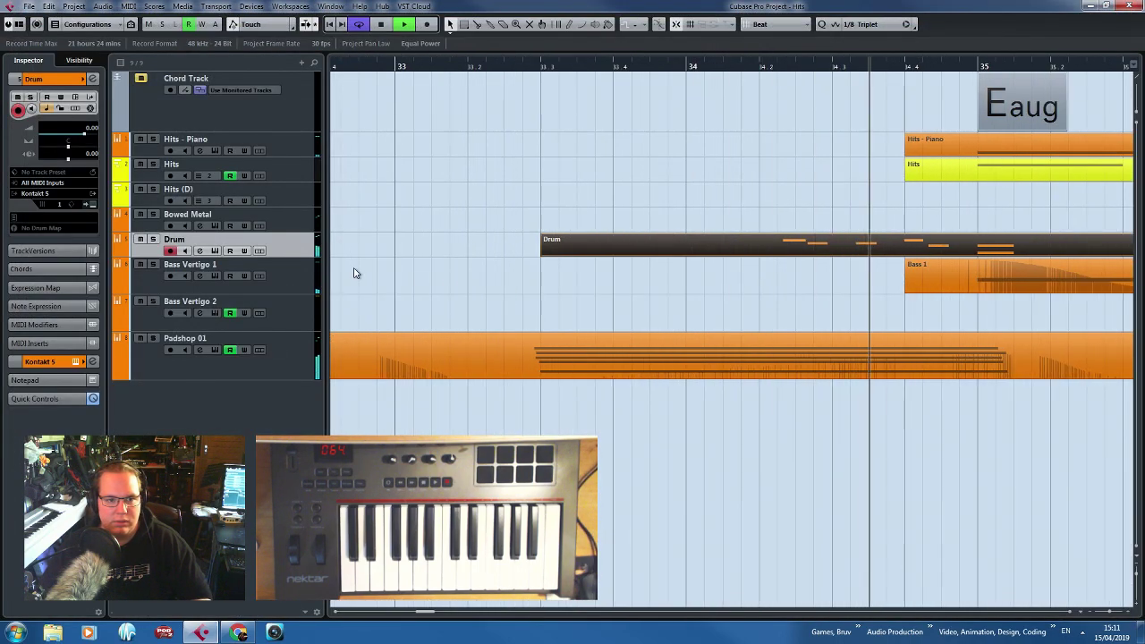
pyautogui.scroll(-3, 353, 273)
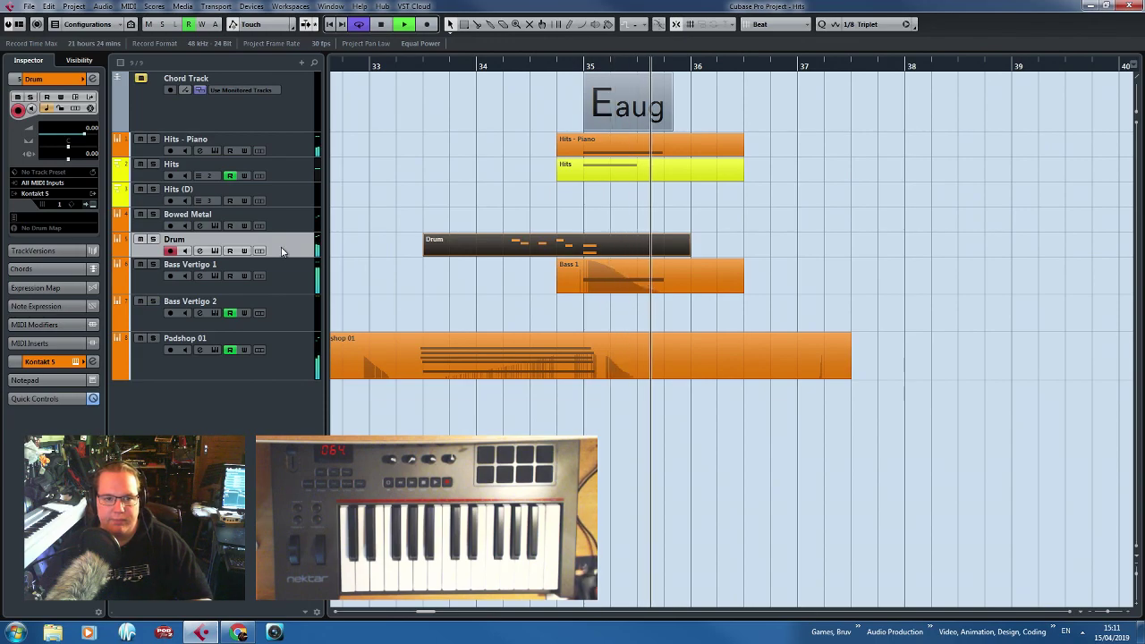
# Reopen the Drum part, raise all note velocities together with the first A1 at 114, and play the fill.
pyautogui.doubleClick(460, 249)
pyautogui.moveTo(238, 142); pyautogui.dragTo(528, 421)
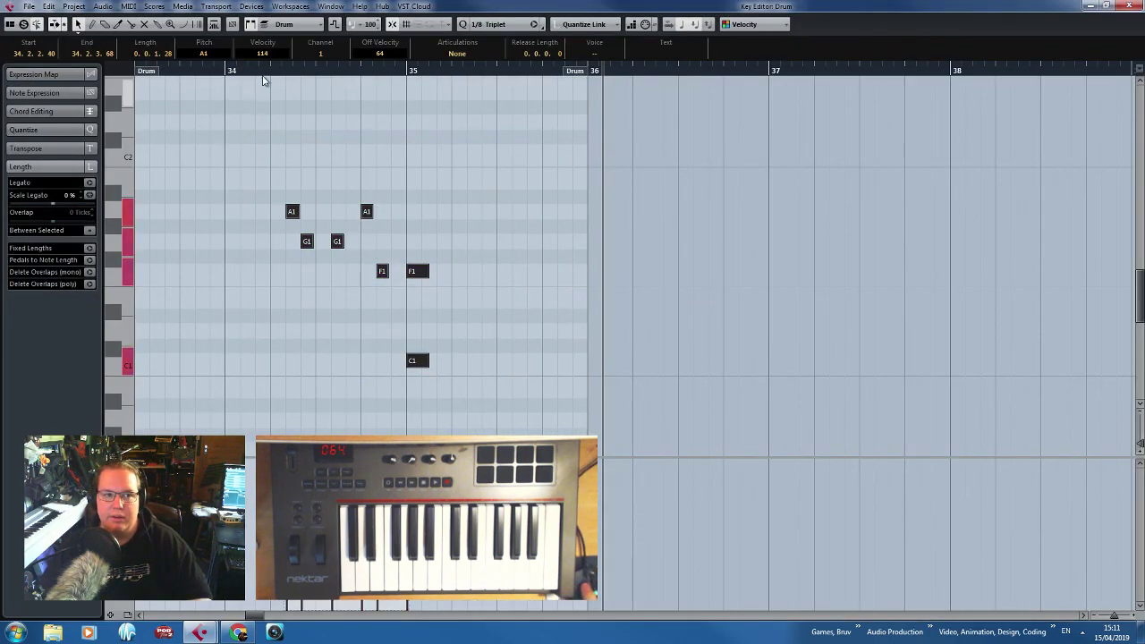
pyautogui.click(261, 71)
pyautogui.press('space')
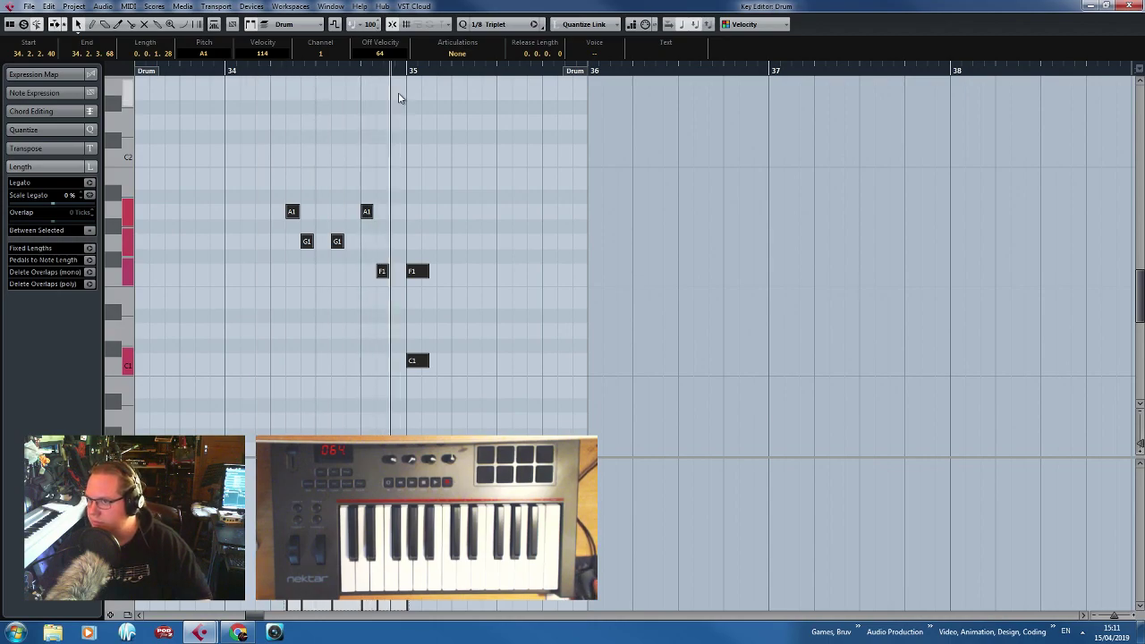
# Add a copy of the bar 35 C1 note at 34.2.1.0 and play the fill with it.
pyautogui.scroll(4, 248, 345)
pyautogui.moveTo(367, 338); pyautogui.dragTo(288, 378)
pyautogui.hotkey('ctrl', 'd')
pyautogui.scroll(-4, 288, 378)
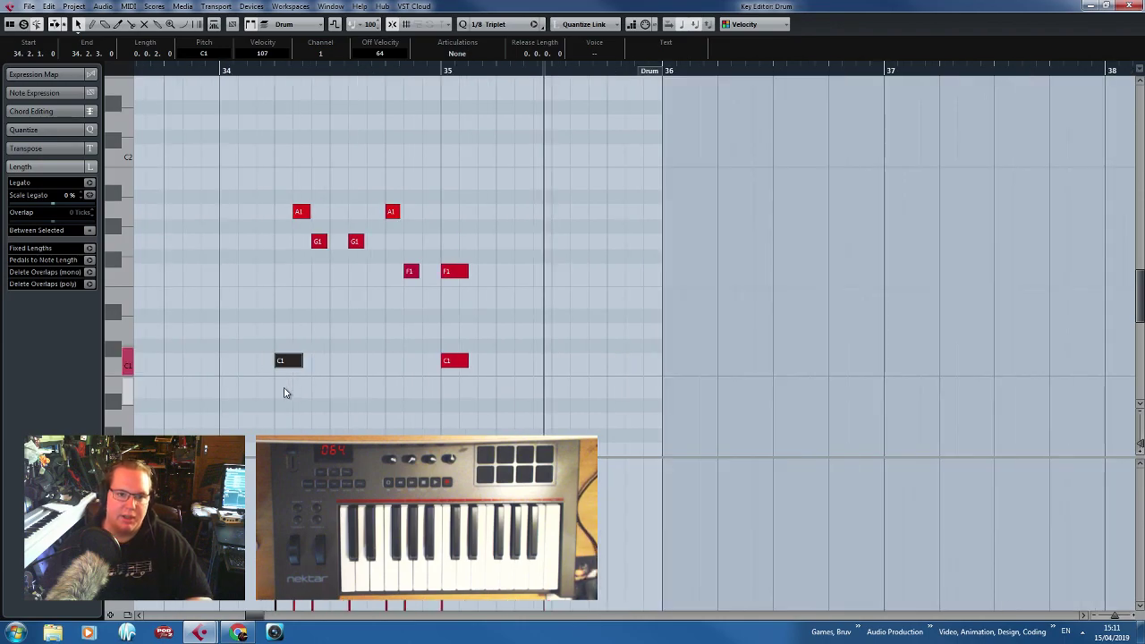
pyautogui.click(231, 71)
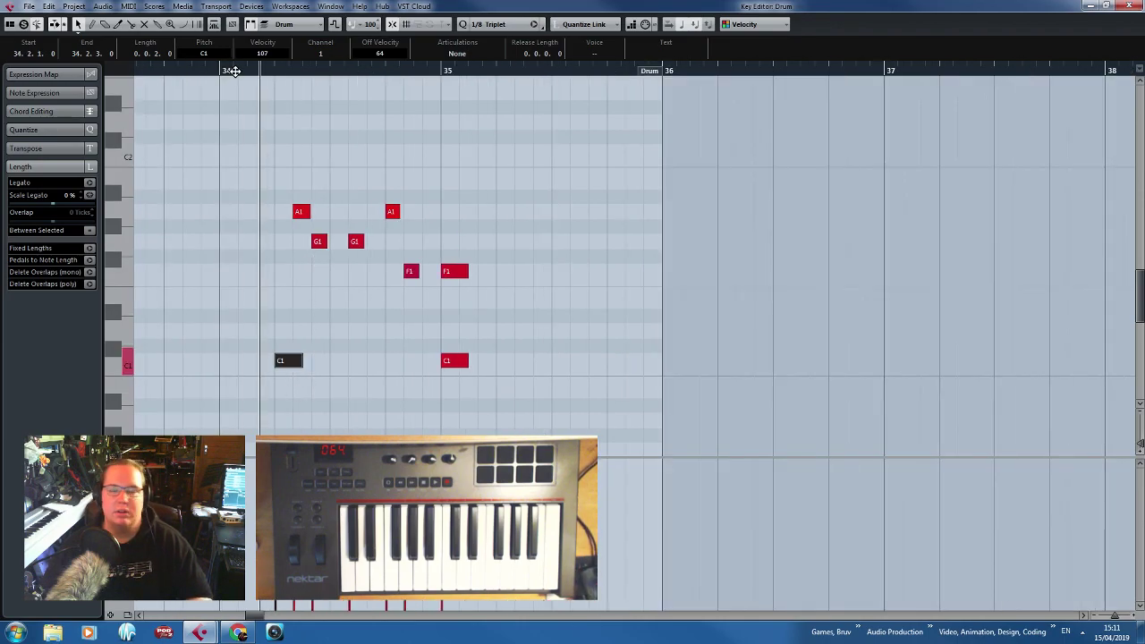
pyautogui.press('space')
# Place shortened C1 notes at 34.2.3.67 and just before 34.4, with length 0.0.1.53 and velocity 89 for the first, and play the fill.
pyautogui.scroll(4, 304, 340)
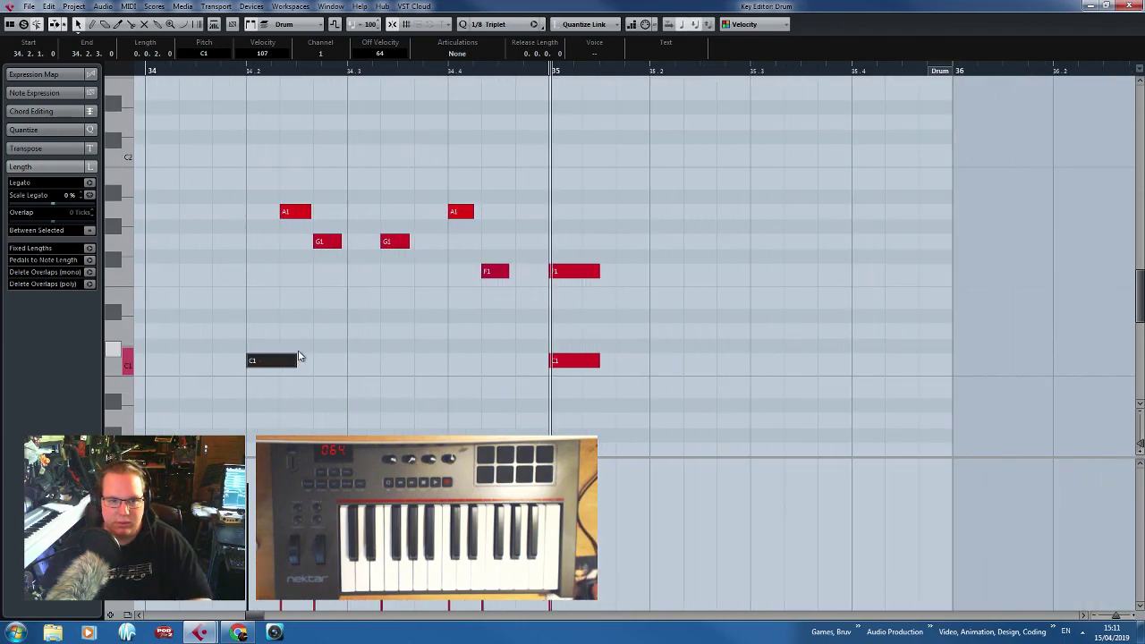
pyautogui.moveTo(296, 363); pyautogui.dragTo(454, 363)
pyautogui.hotkey('ctrl', 'd')
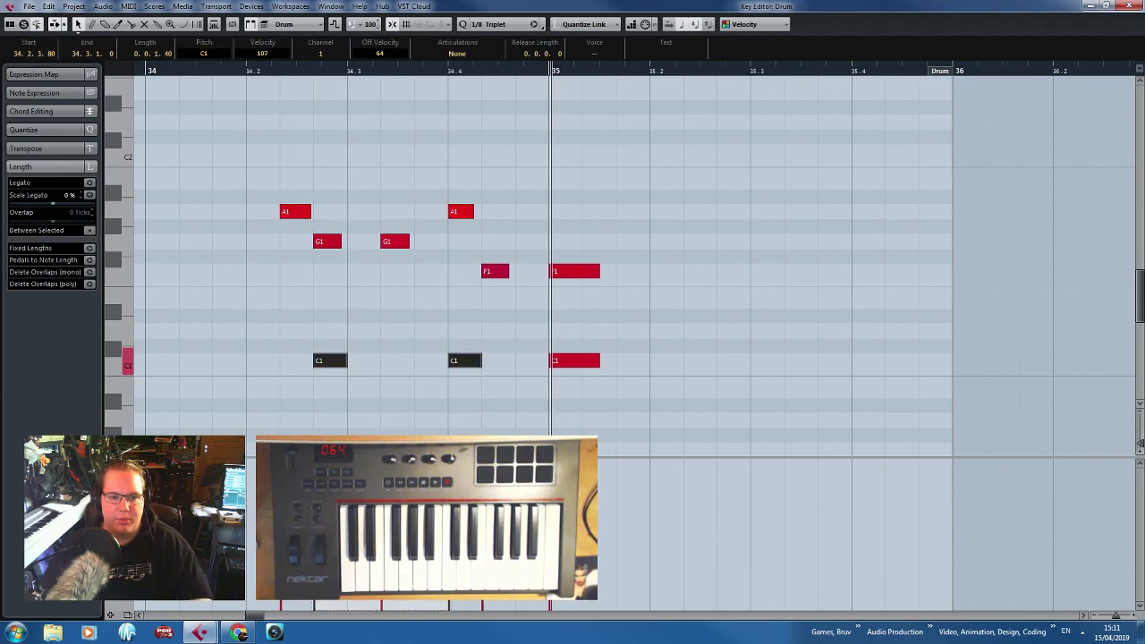
pyautogui.moveTo(314, 362); pyautogui.dragTo(311, 361)
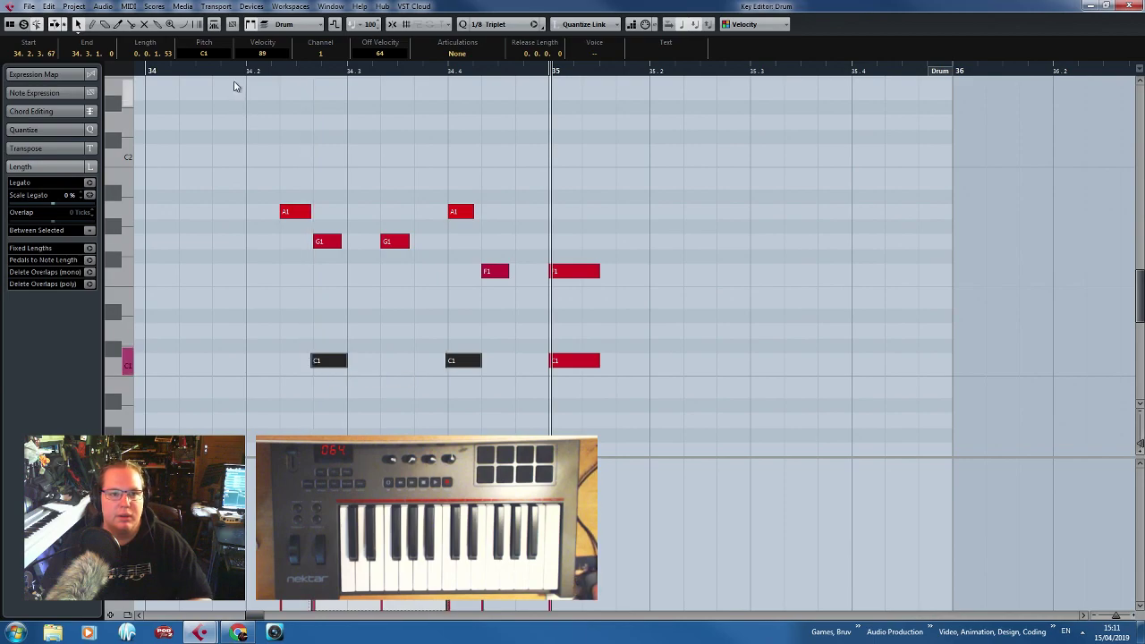
pyautogui.click(224, 70)
pyautogui.click(340, 143)
pyautogui.press('space')
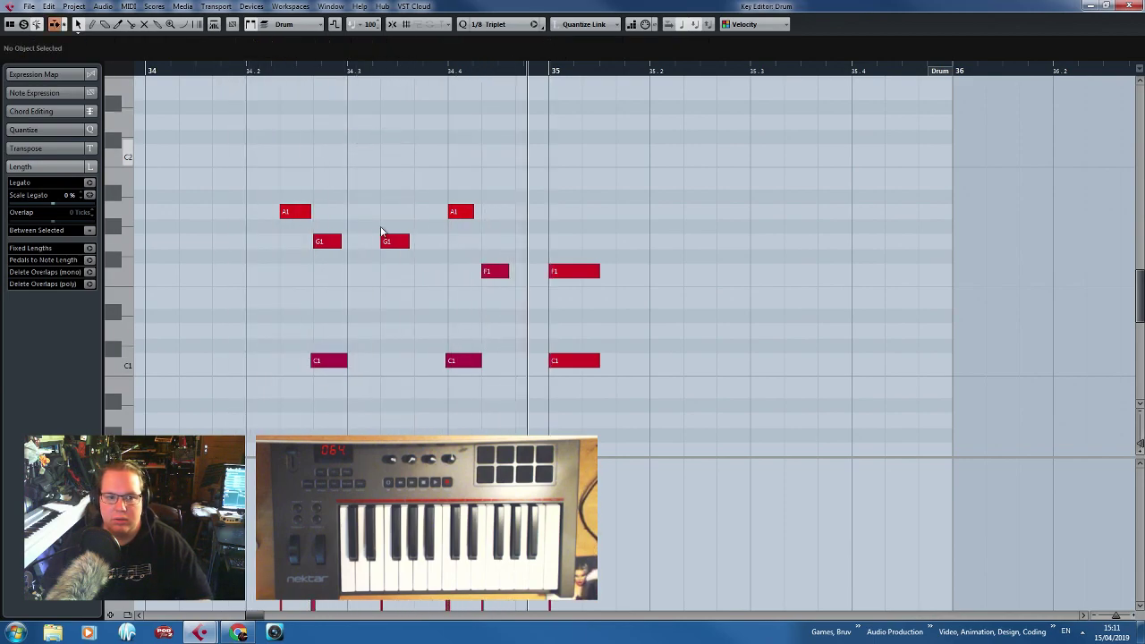
pyautogui.press('space')
# Move the first C1 note to 34.2.2.48, play the fill, and close the Drum part.
pyautogui.moveTo(335, 360); pyautogui.dragTo(307, 361)
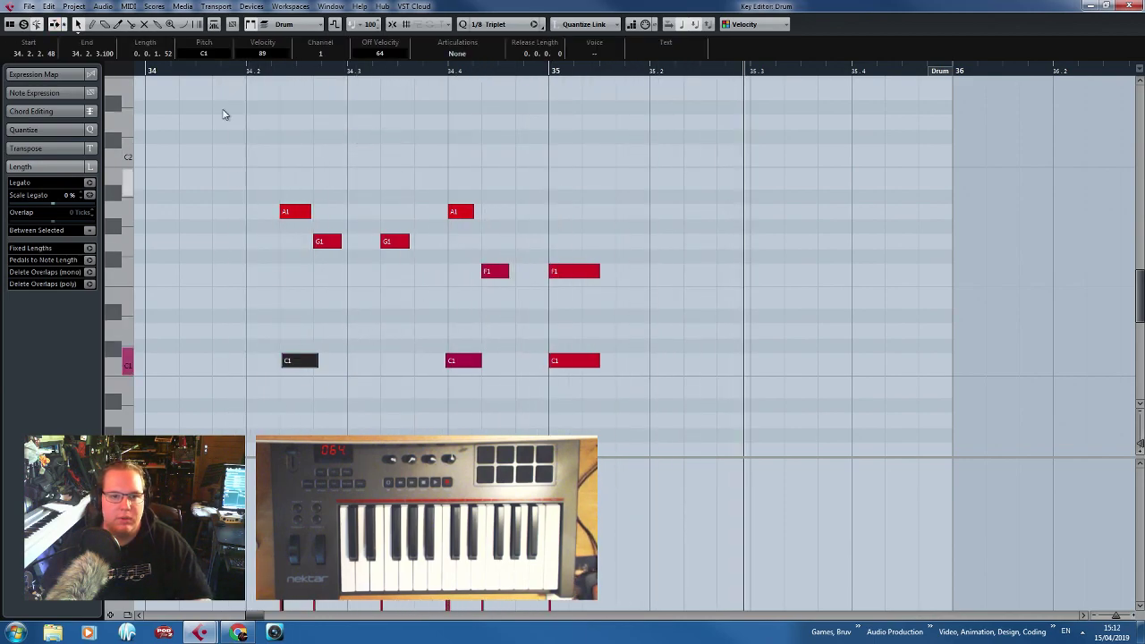
pyautogui.click(215, 74)
pyautogui.press('space')
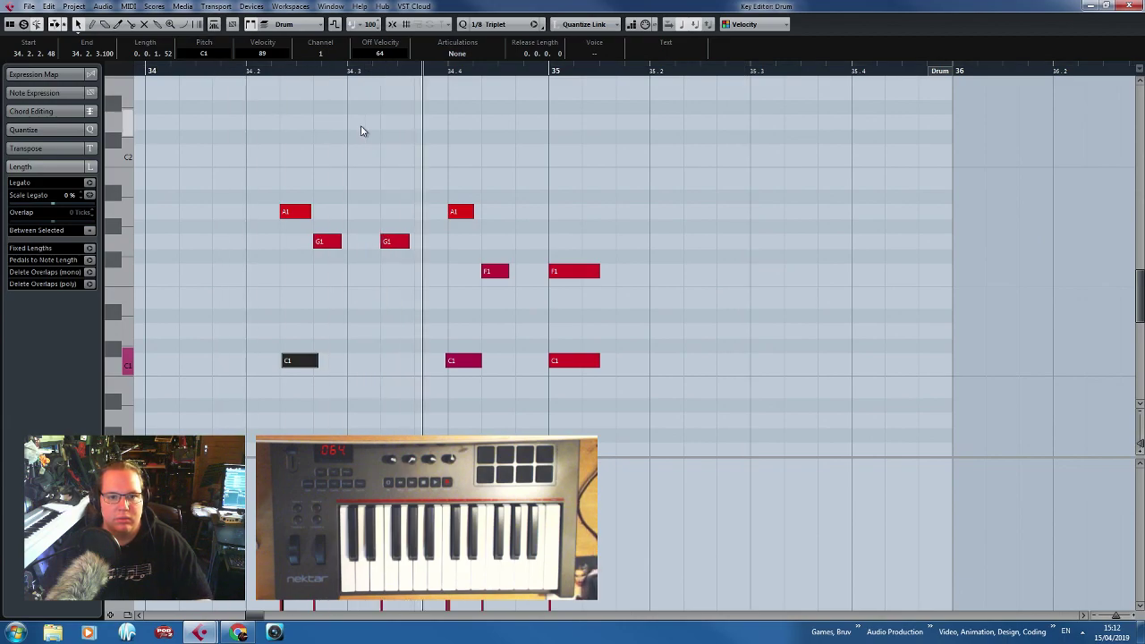
pyautogui.press('space')
pyautogui.click(1129, 6)
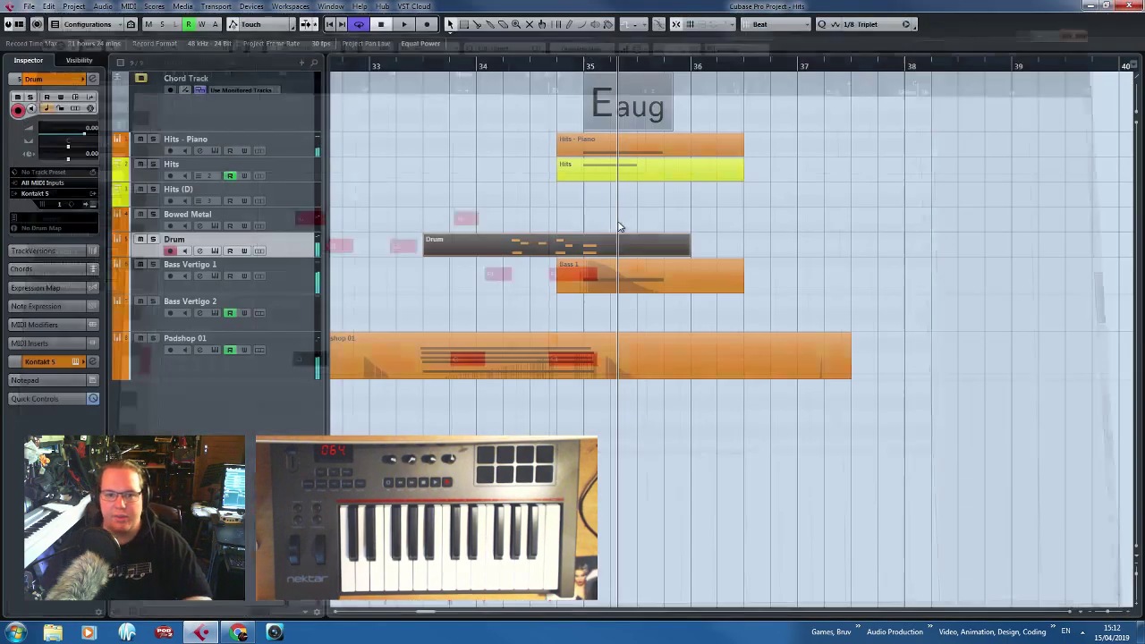
# Enlarge the Drum track and lower its volume automation to about -4.67.
pyautogui.moveTo(158, 258); pyautogui.dragTo(160, 318)
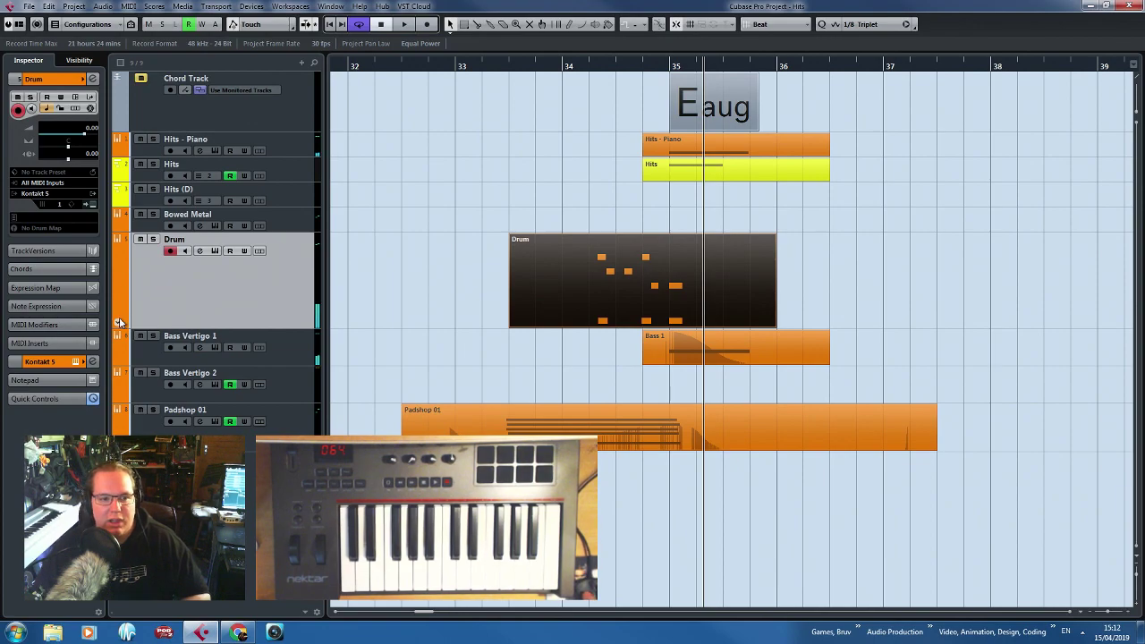
pyautogui.click(152, 324)
pyautogui.click(140, 337)
pyautogui.moveTo(593, 349); pyautogui.dragTo(592, 348)
pyautogui.click(145, 320)
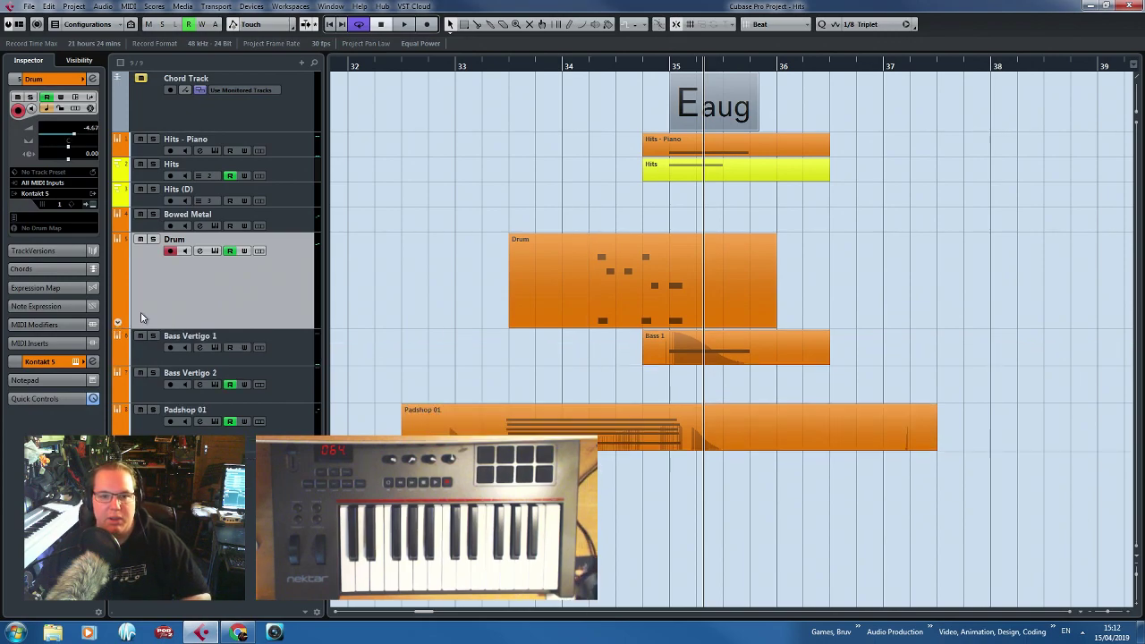
# Play the quieter drums in the arrangement, set the locator range from bar 33 to bar 37, and play the lead-in and hit.
pyautogui.click(590, 66)
pyautogui.press('space')
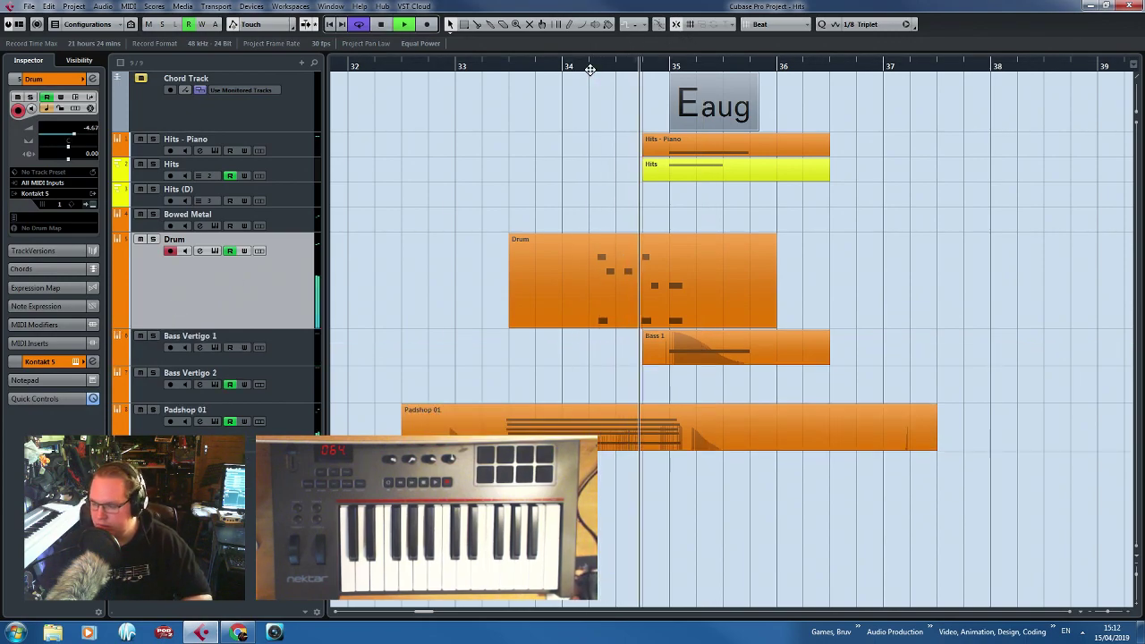
pyautogui.click(457, 63)
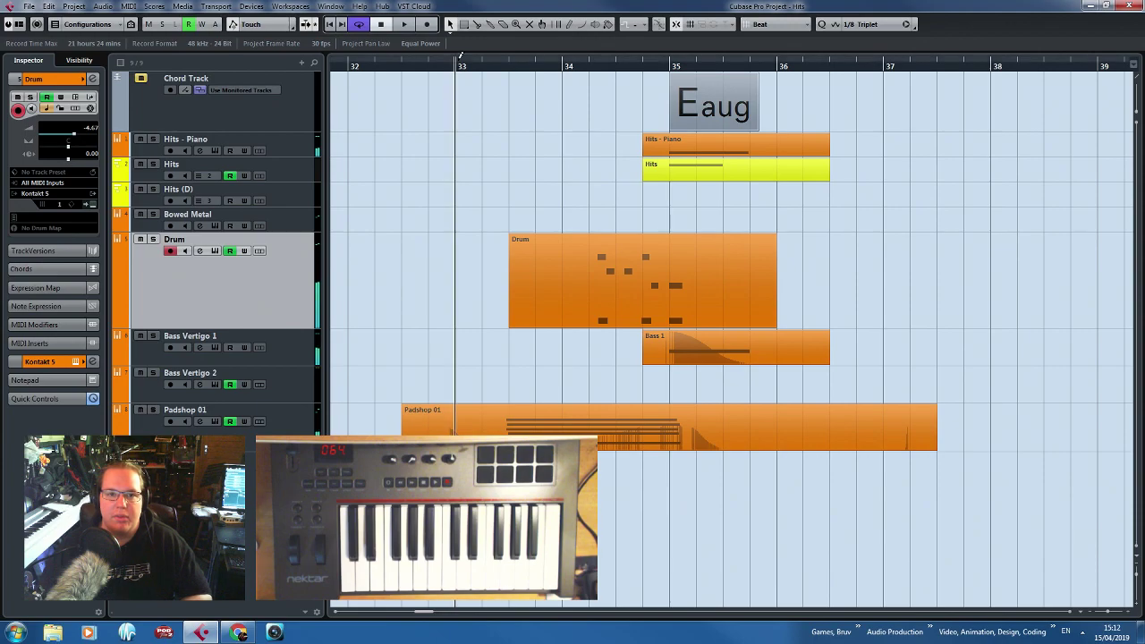
pyautogui.moveTo(460, 60); pyautogui.dragTo(893, 61)
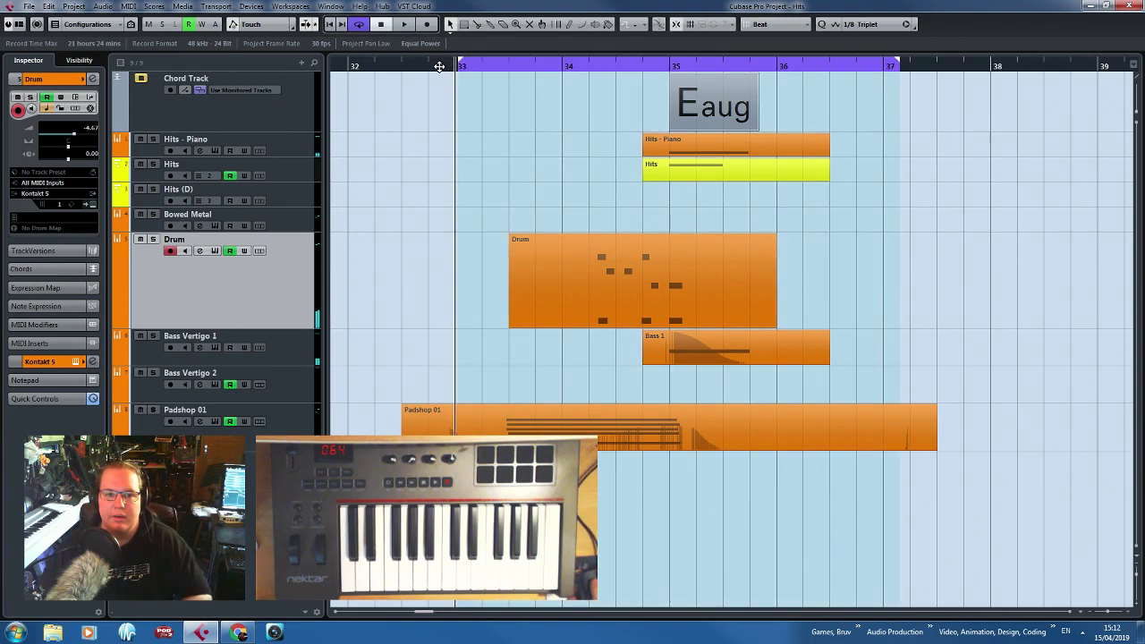
pyautogui.press('space')
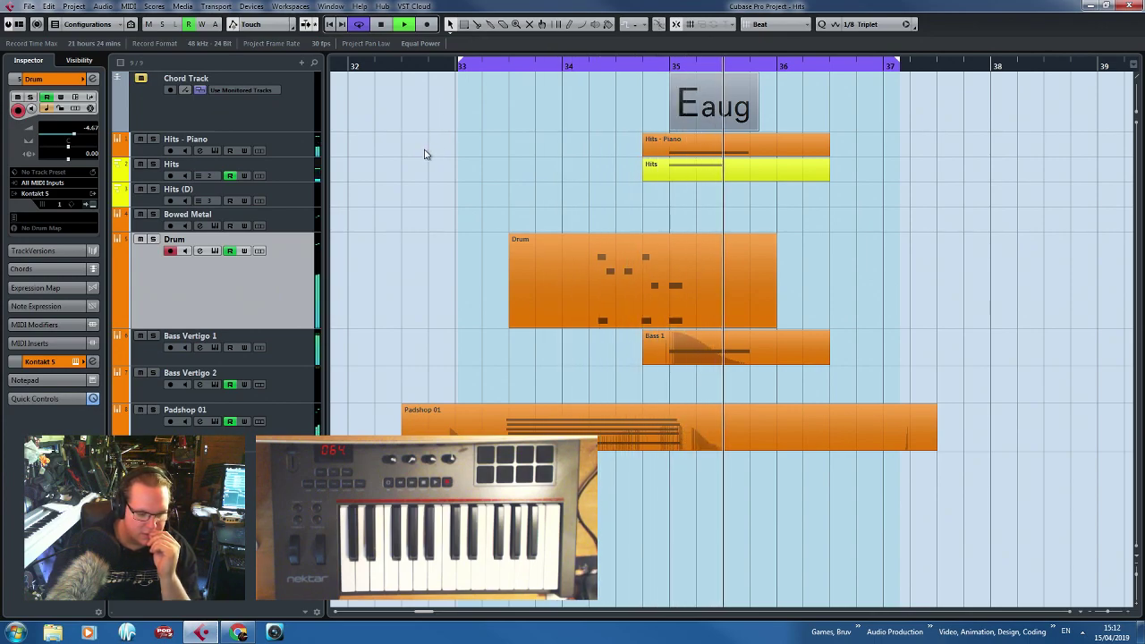
pyautogui.press('space')
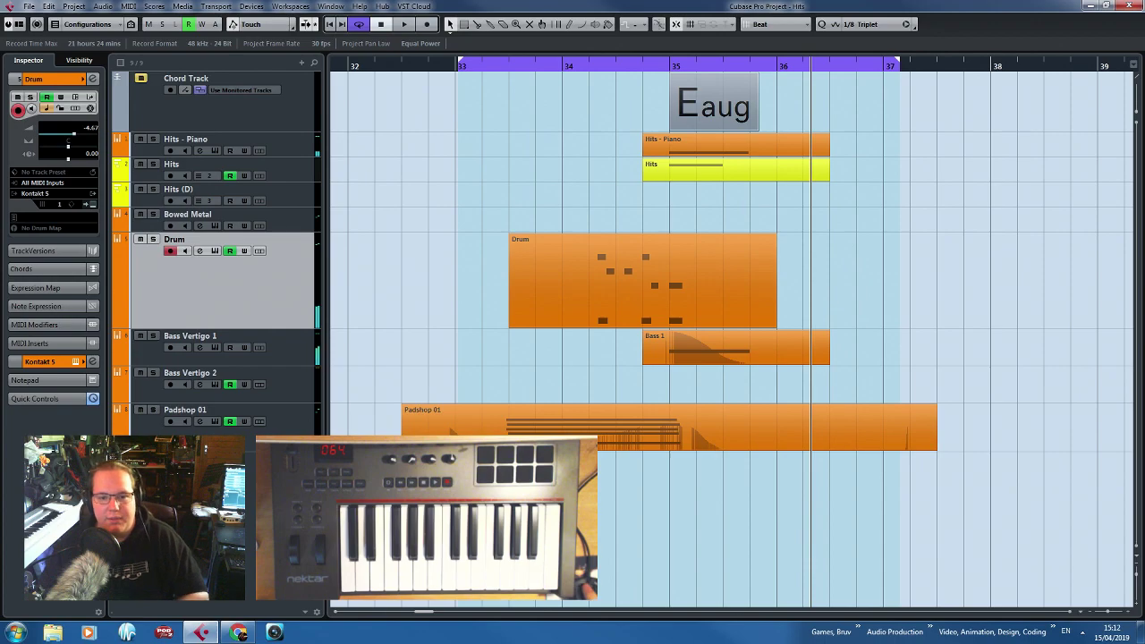
# Steepen the Padshop 01 volume automation's drop after the bar 35 hit, with a curved fall that reaches its lowest level at bar 36.
pyautogui.moveTo(724, 503); pyautogui.dragTo(692, 504)
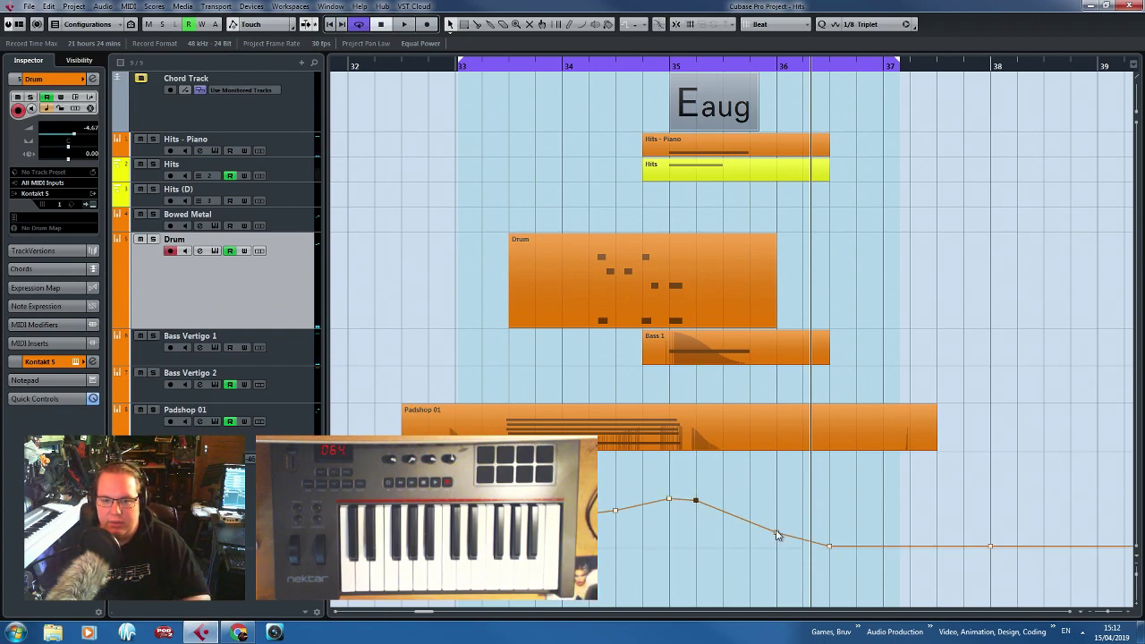
pyautogui.moveTo(778, 535); pyautogui.dragTo(712, 536)
pyautogui.moveTo(822, 547); pyautogui.dragTo(778, 545)
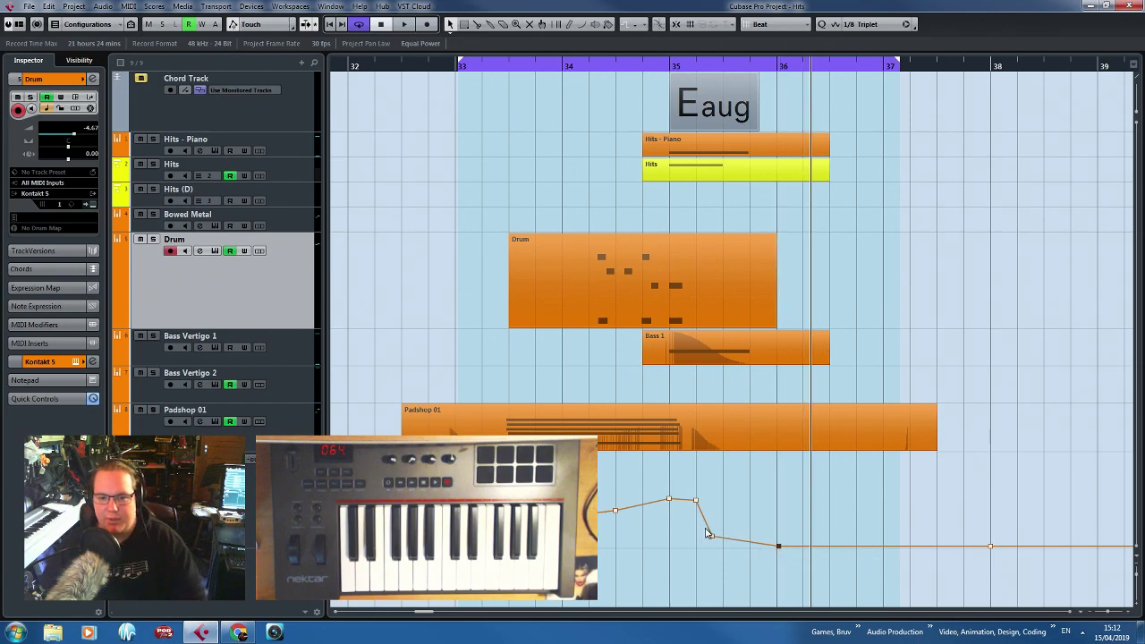
pyautogui.moveTo(707, 530); pyautogui.dragTo(723, 541)
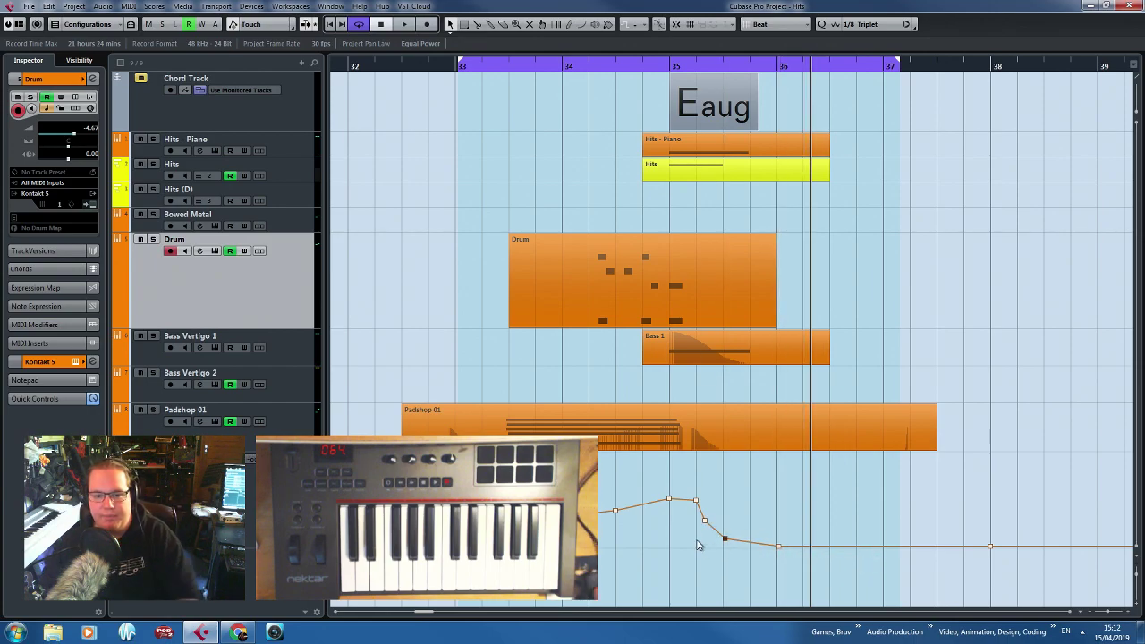
# Play the arrangement from bar 33 through the Eaug hit to check the new volume fall, and stop playback.
pyautogui.click(454, 67)
pyautogui.press('space')
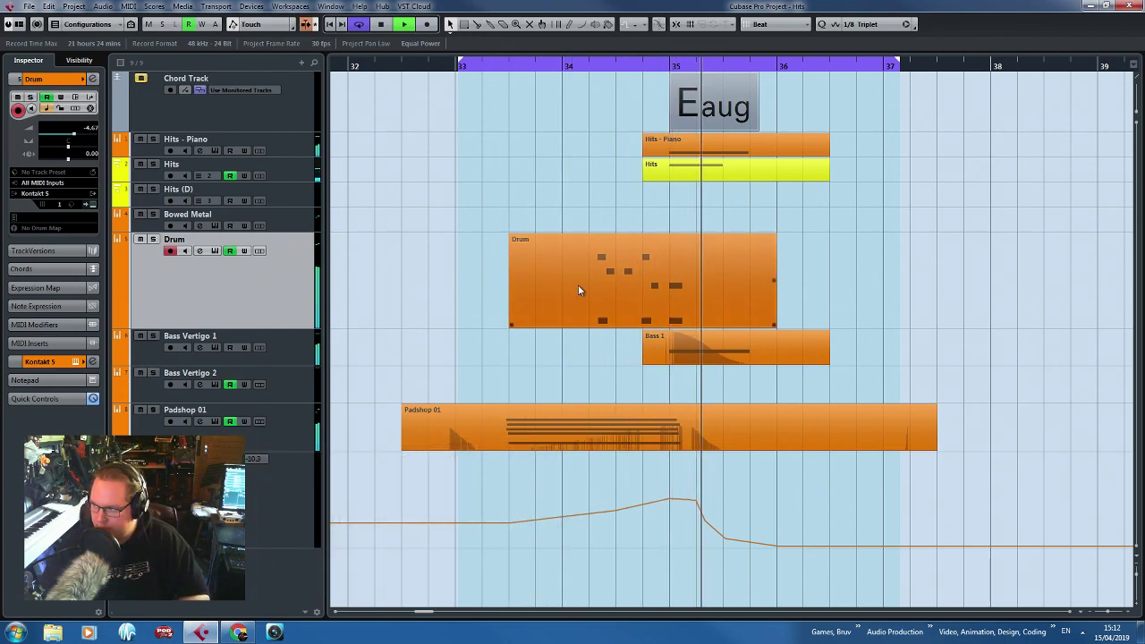
pyautogui.scroll(-2, 579, 285)
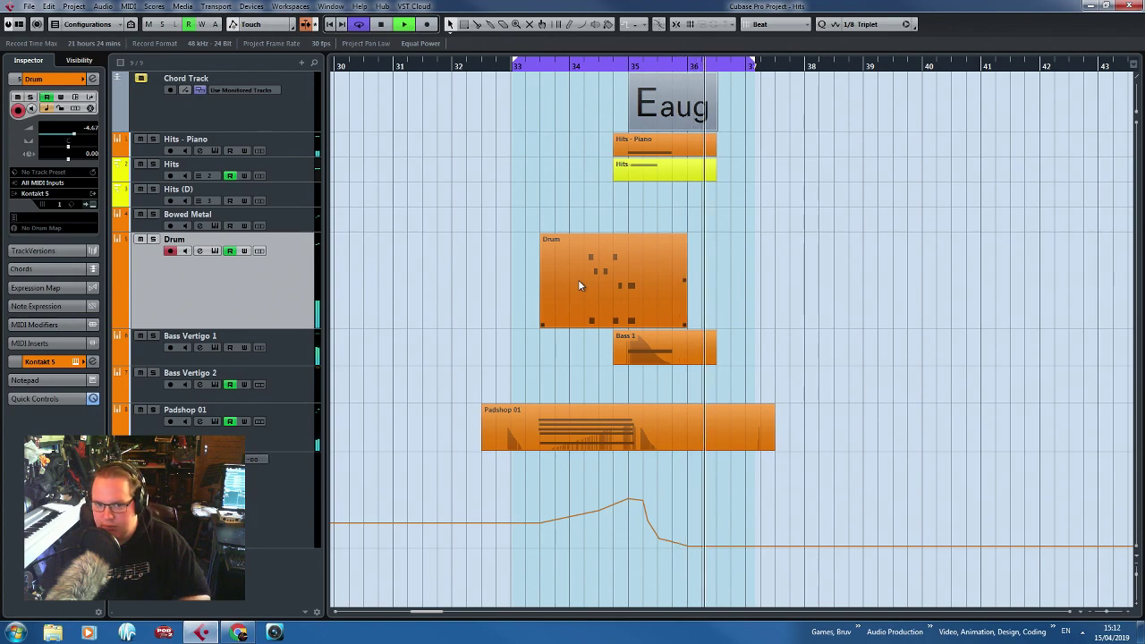
pyautogui.press('space')
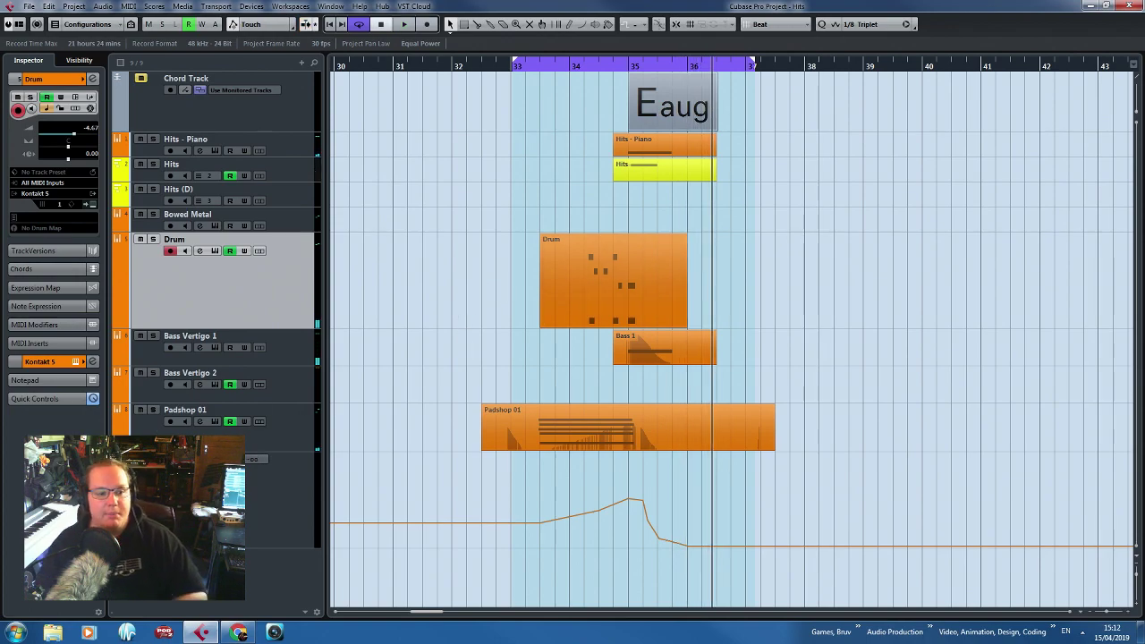
# Select the Padshop 01 track and hide its automation lane, bringing all the hits from bar 1 into view.
pyautogui.click(229, 442)
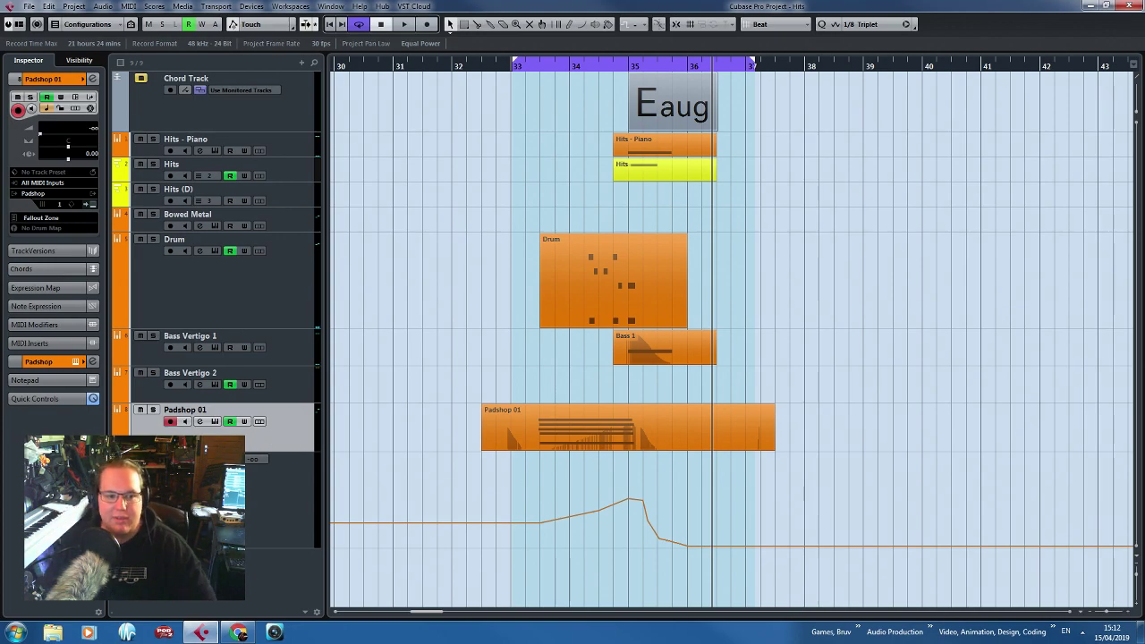
pyautogui.click(136, 446)
pyautogui.scroll(-3, 431, 344)
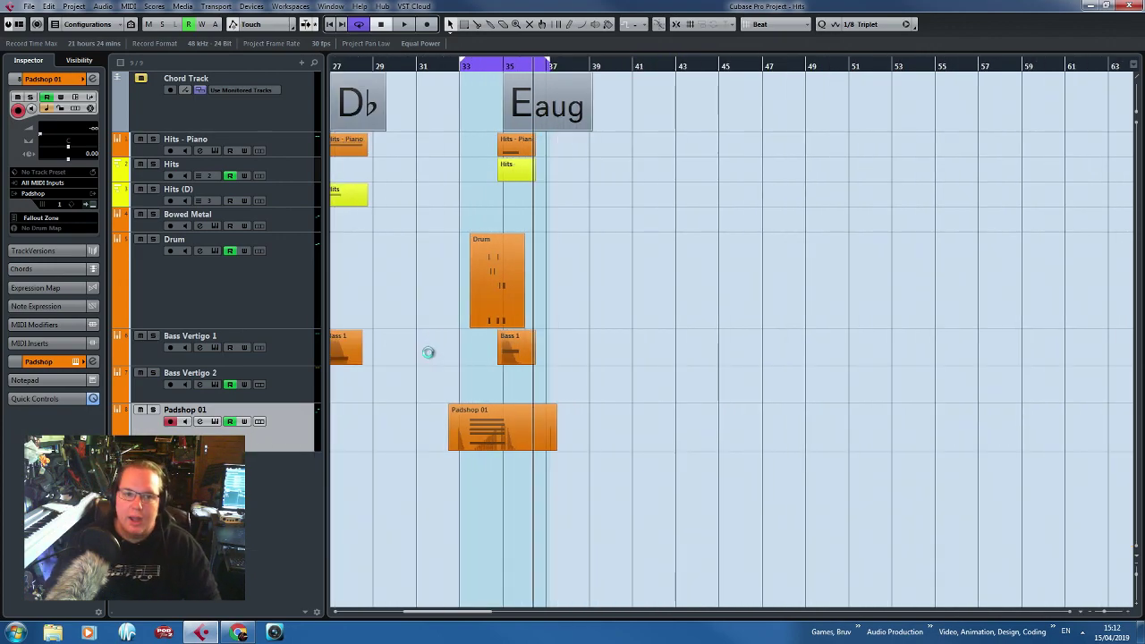
pyautogui.hscroll(-3, 678, 271)
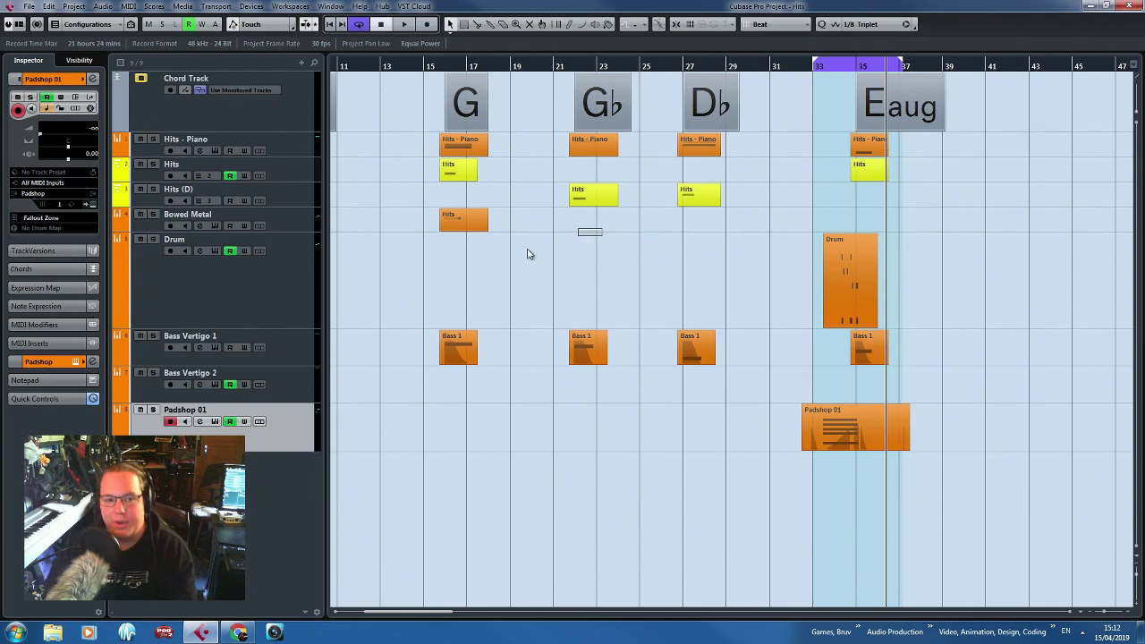
pyautogui.hscroll(-2, 612, 252)
pyautogui.moveTo(612, 252); pyautogui.dragTo(617, 261)
pyautogui.moveTo(625, 296); pyautogui.dragTo(467, 414)
pyautogui.moveTo(463, 417); pyautogui.dragTo(573, 297)
pyautogui.moveTo(577, 294); pyautogui.dragTo(452, 439)
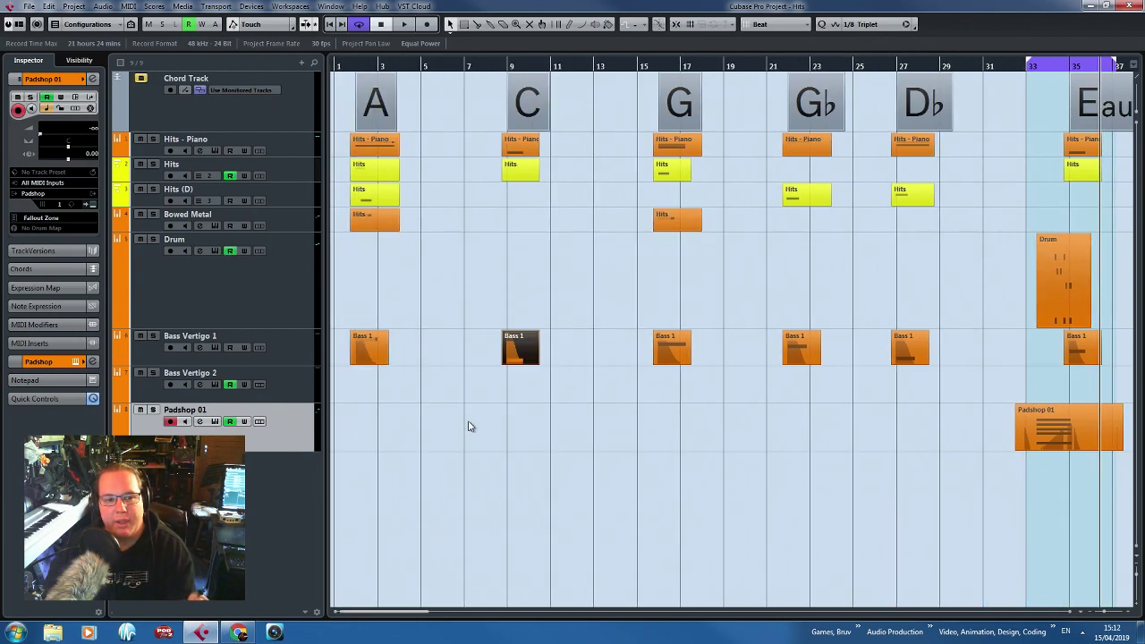
pyautogui.moveTo(523, 453); pyautogui.dragTo(469, 102)
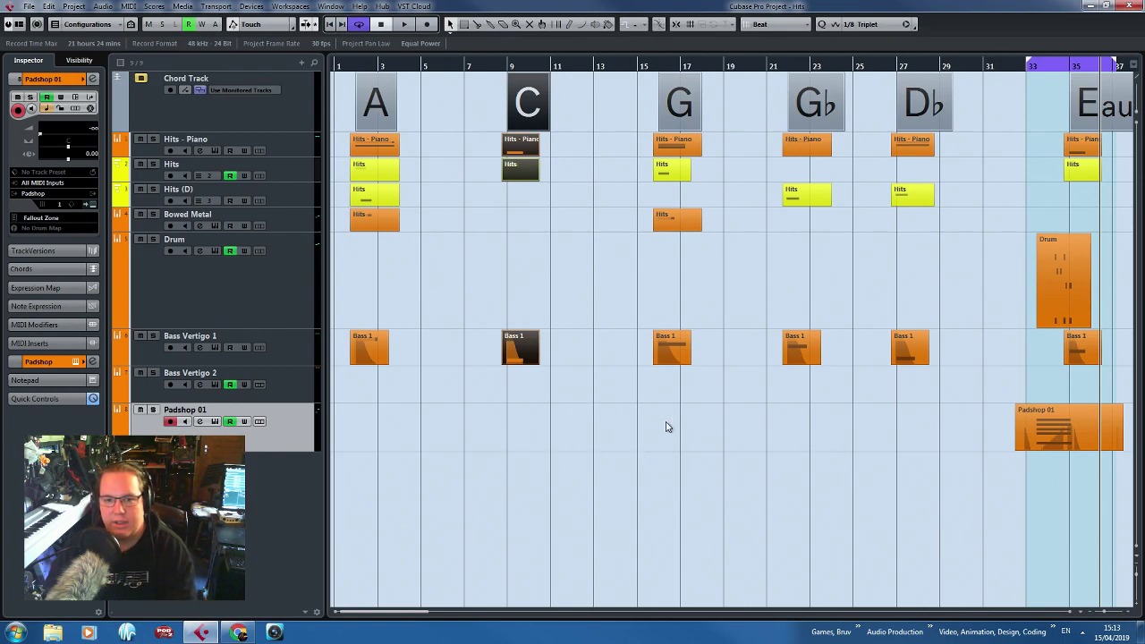
pyautogui.click(510, 319)
pyautogui.moveTo(347, 303); pyautogui.dragTo(906, 385)
pyautogui.moveTo(935, 422); pyautogui.dragTo(304, 318)
pyautogui.click(370, 319)
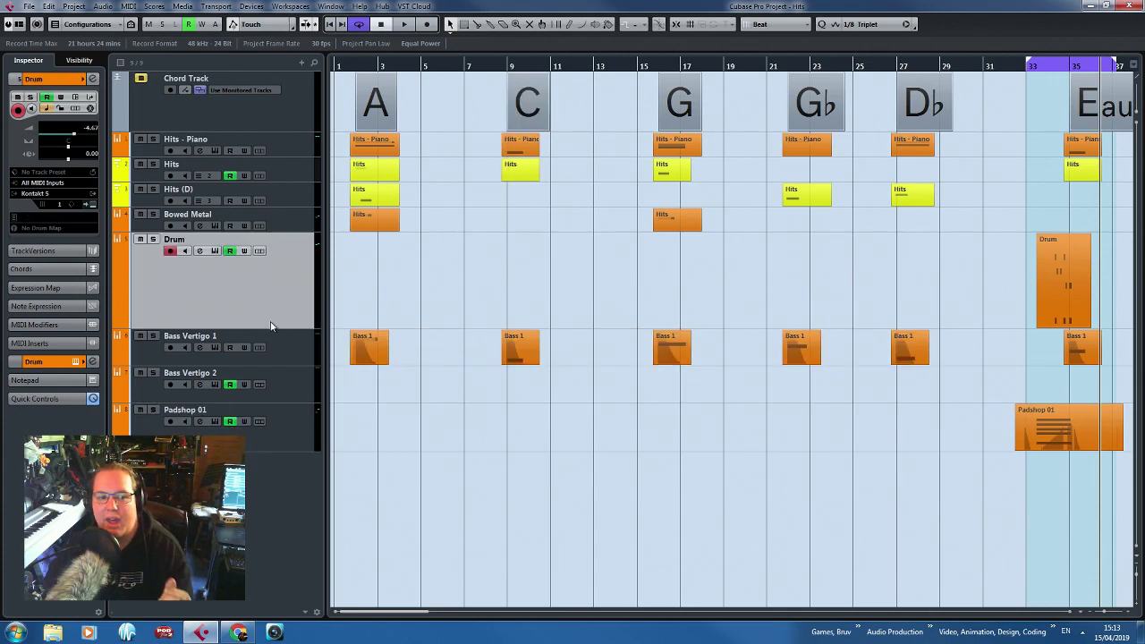
pyautogui.click(302, 389)
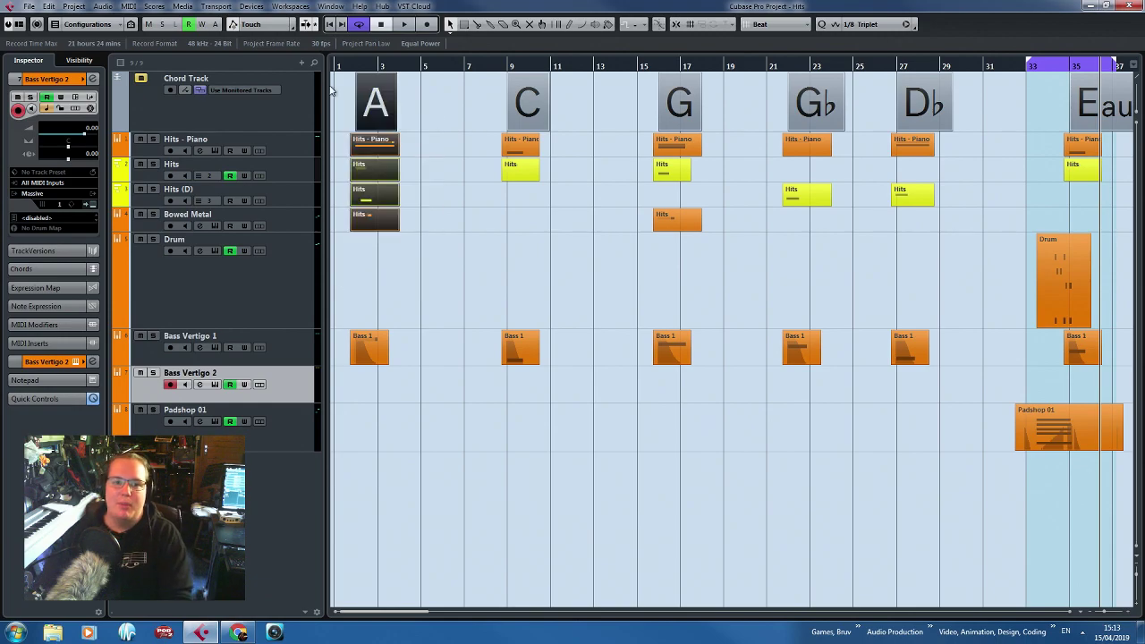
# Open the Hits - Piano track's Kontakt instrument to examine its layered patches, and close it.
pyautogui.moveTo(454, 276); pyautogui.dragTo(298, 213)
pyautogui.click(292, 143)
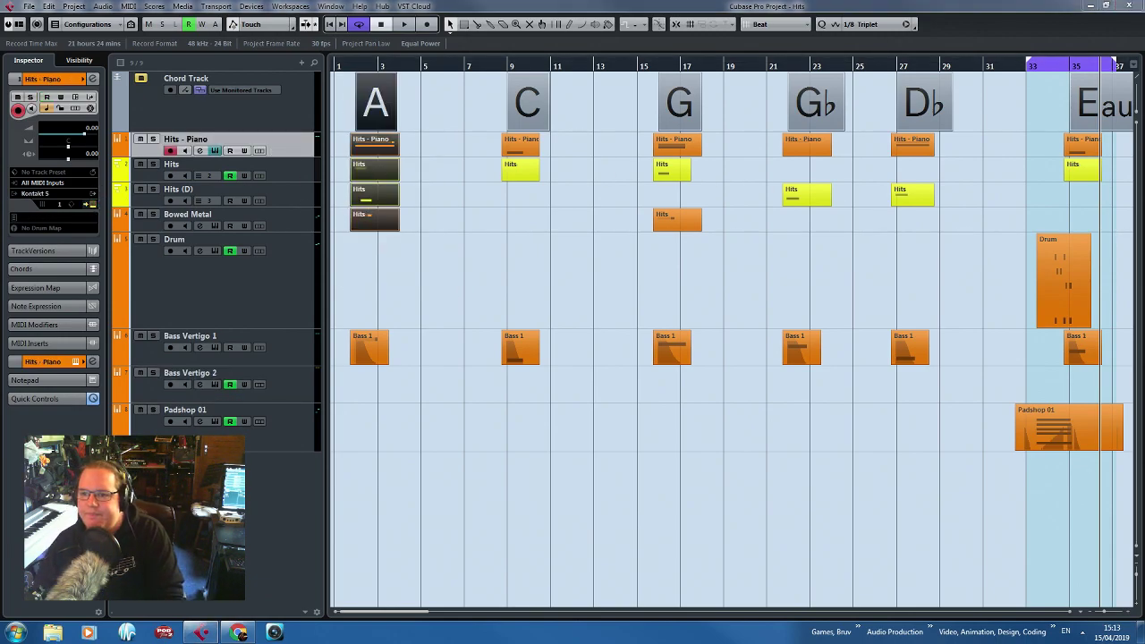
pyautogui.moveTo(1144, 45); pyautogui.dragTo(580, 62)
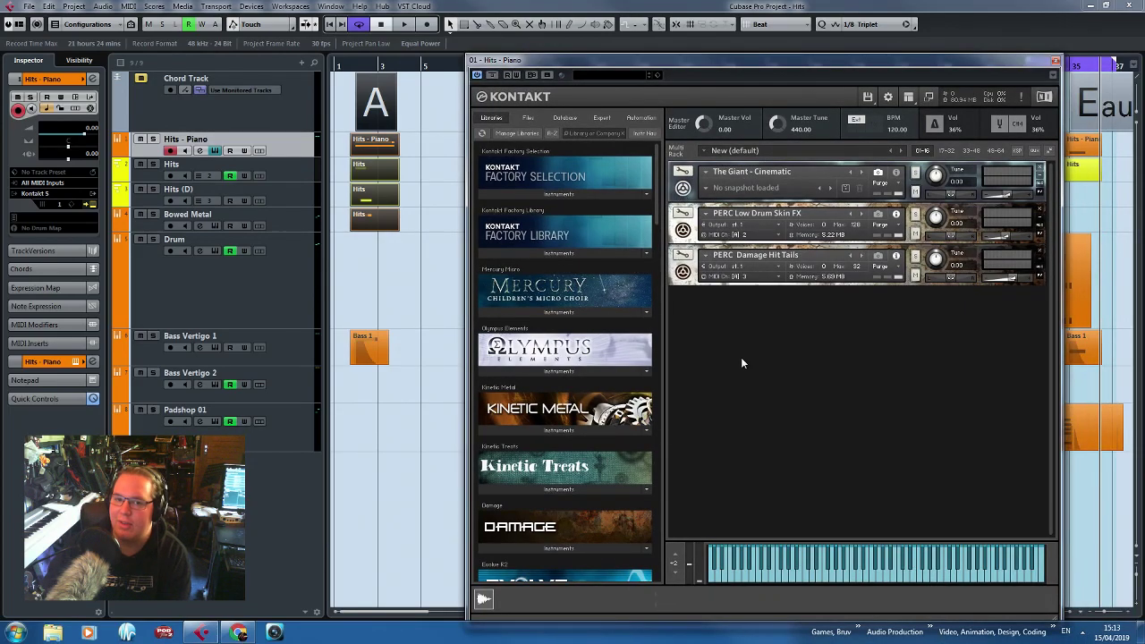
pyautogui.click(1056, 61)
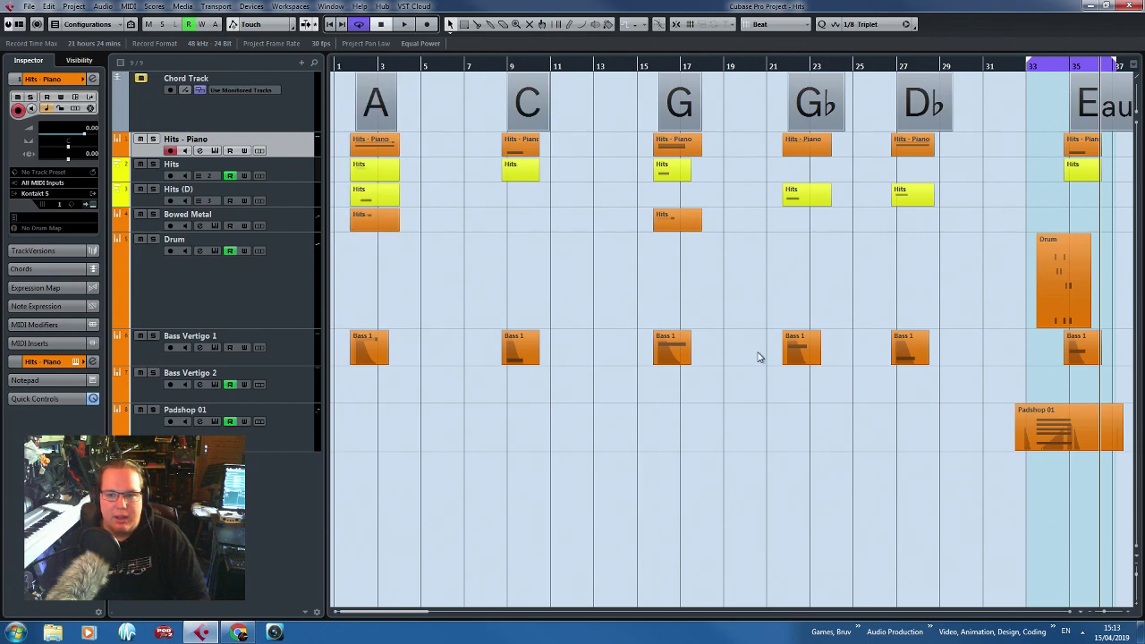
pyautogui.press('F6')
pyautogui.press('F6')
pyautogui.press('g')
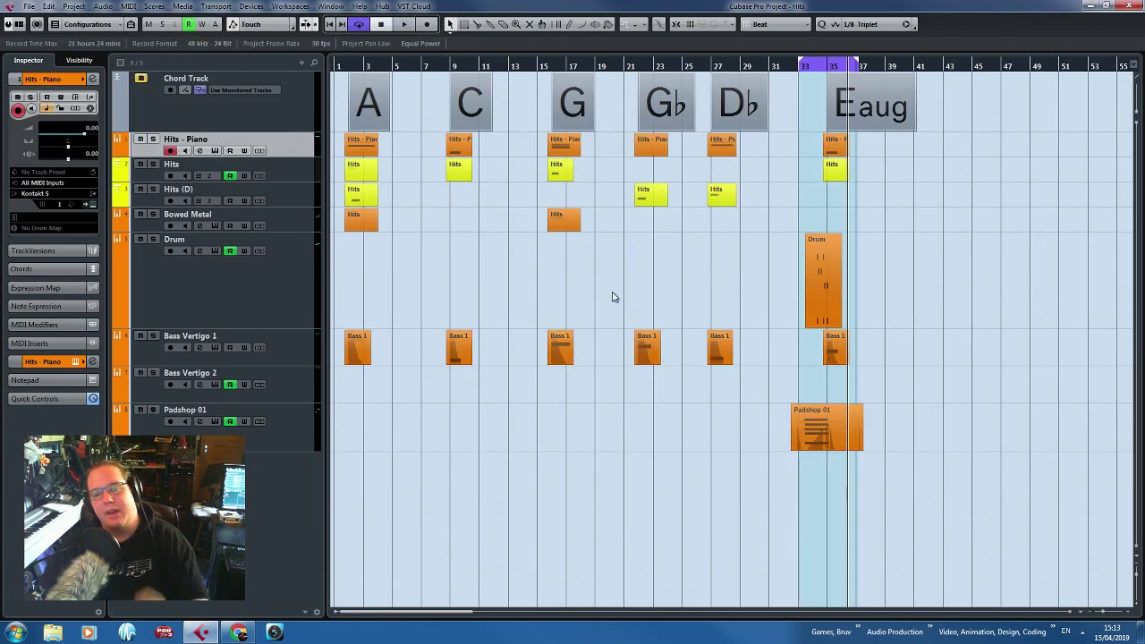
pyautogui.moveTo(955, 475); pyautogui.dragTo(775, 162)
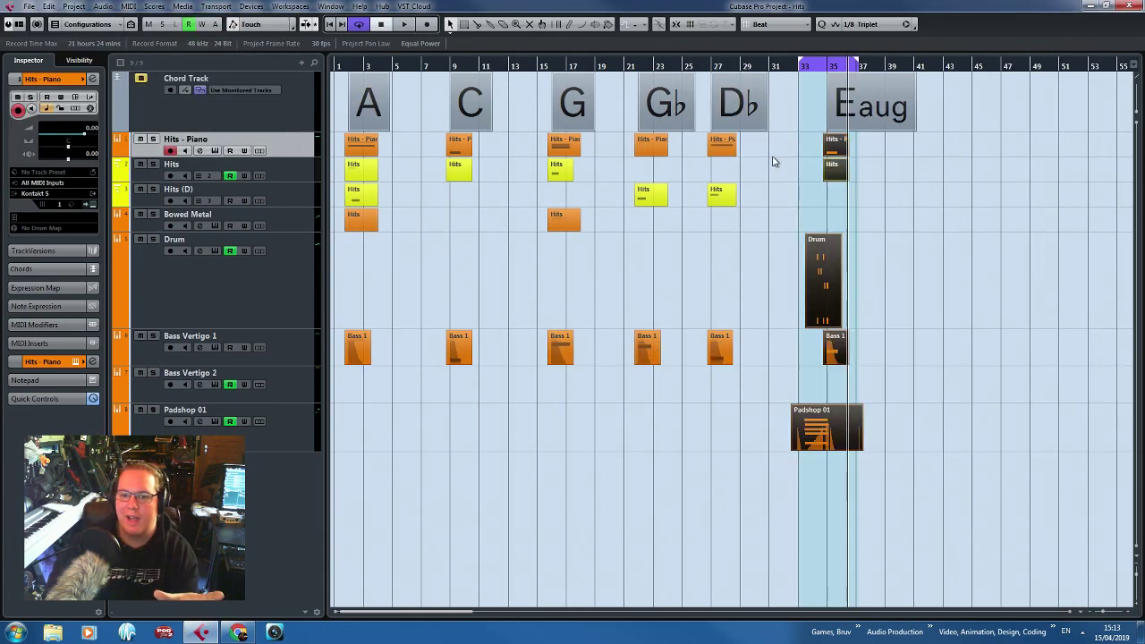
pyautogui.click(775, 162)
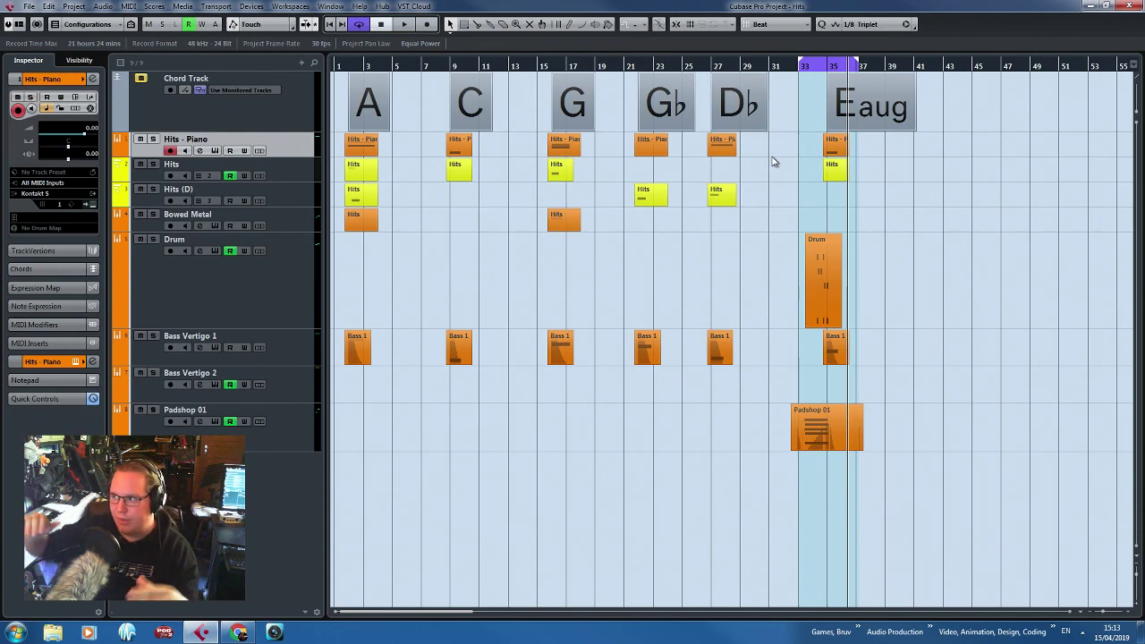